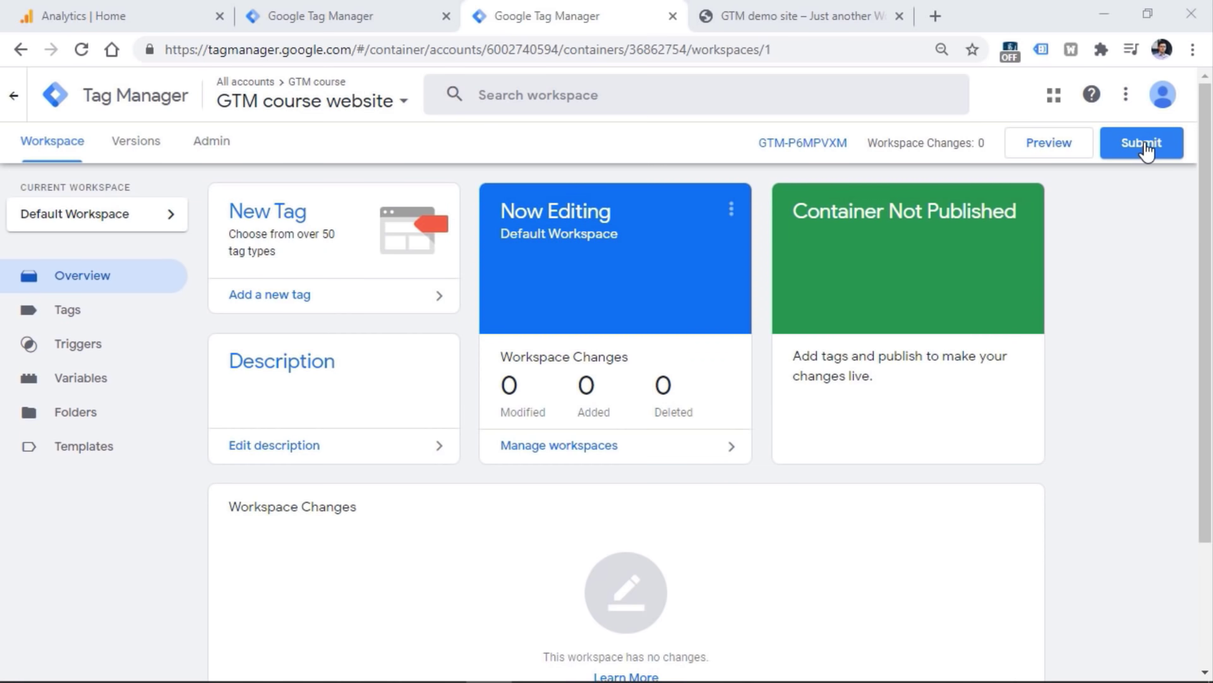
Look over the blank submission form and the workspace's variables, triggers and tags lists.
click(1145, 150)
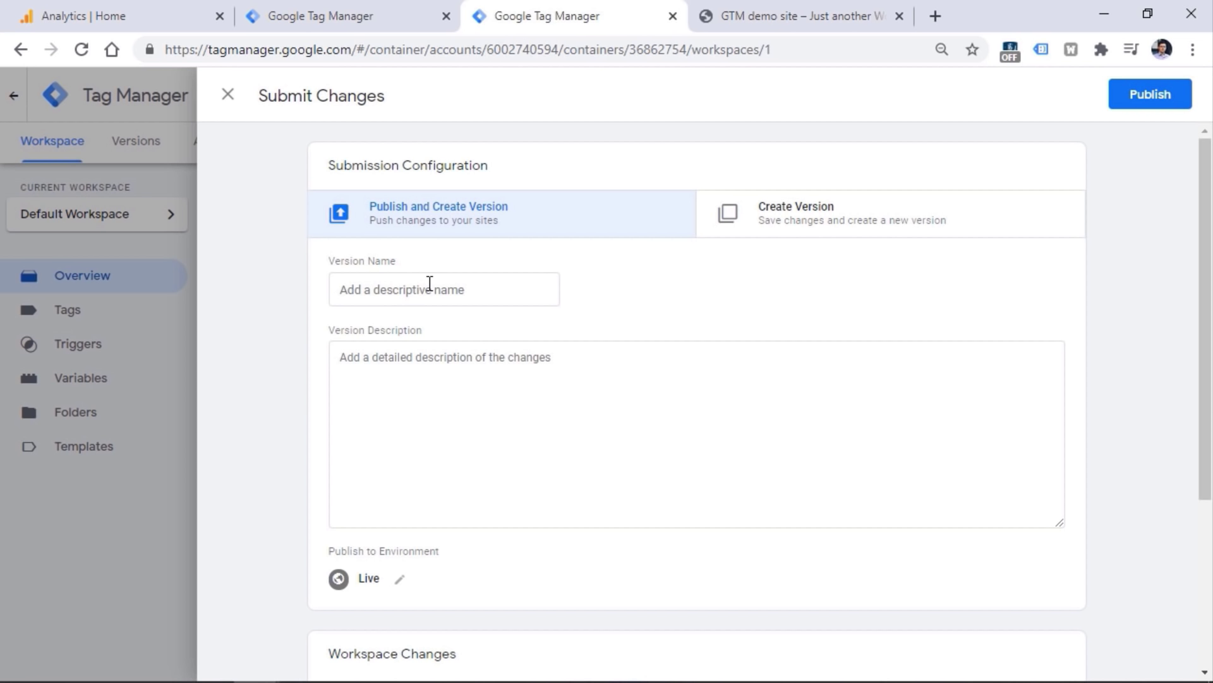
click(228, 95)
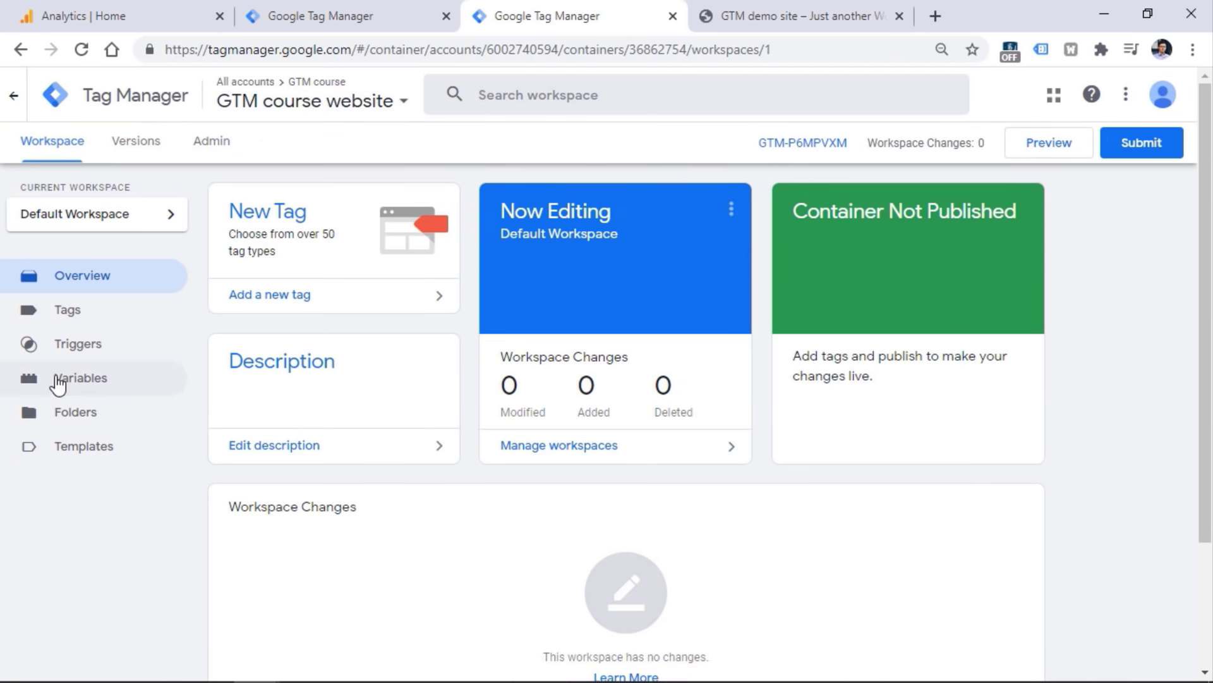
click(67, 321)
click(81, 346)
click(81, 379)
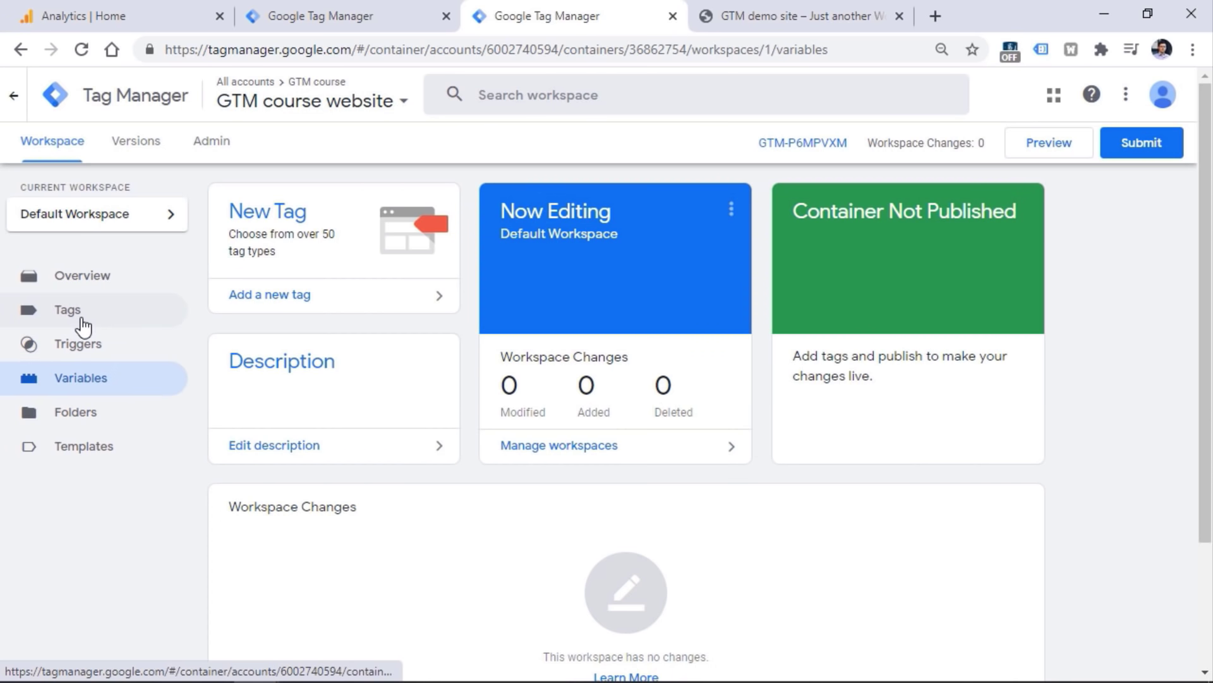
click(92, 354)
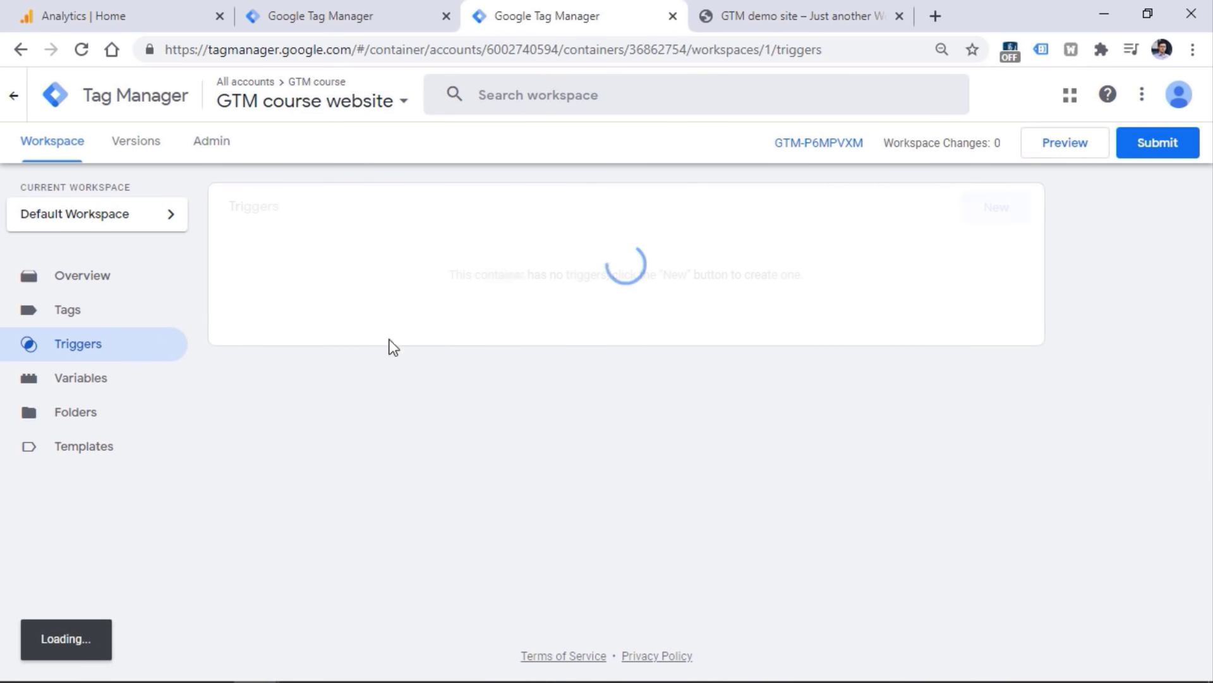
click(68, 318)
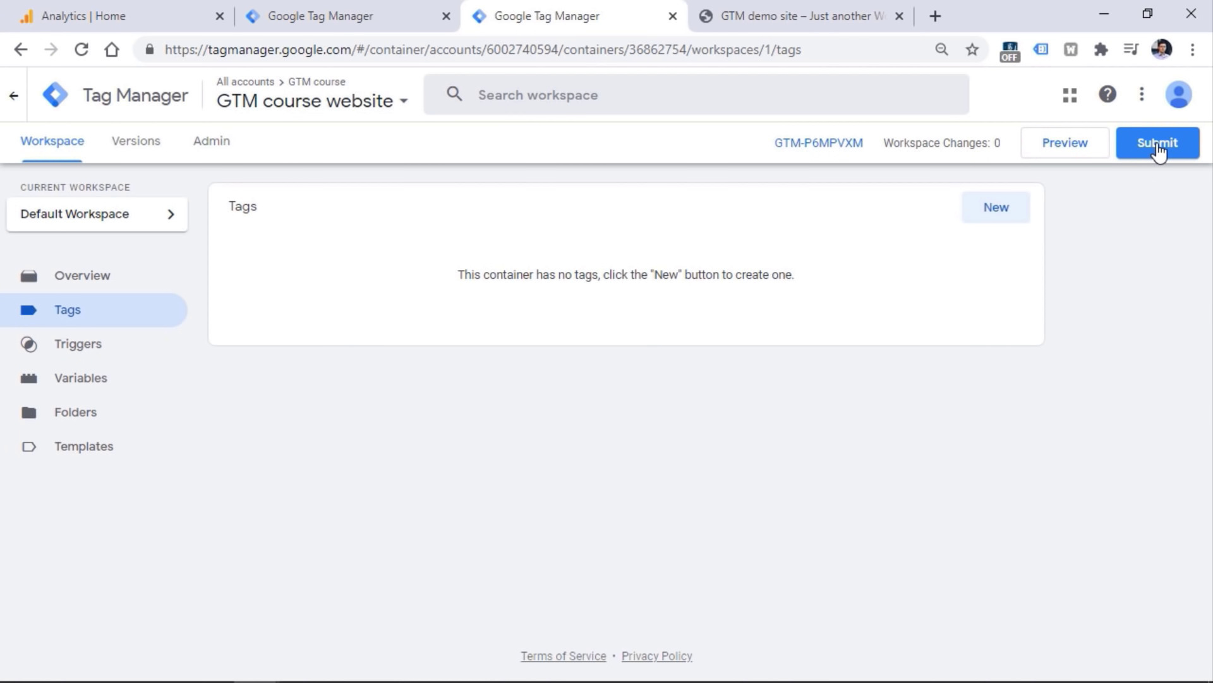
Submit and publish the container to the Live environment with the version name "Empty container".
click(1159, 145)
click(375, 288)
text(Empty co)
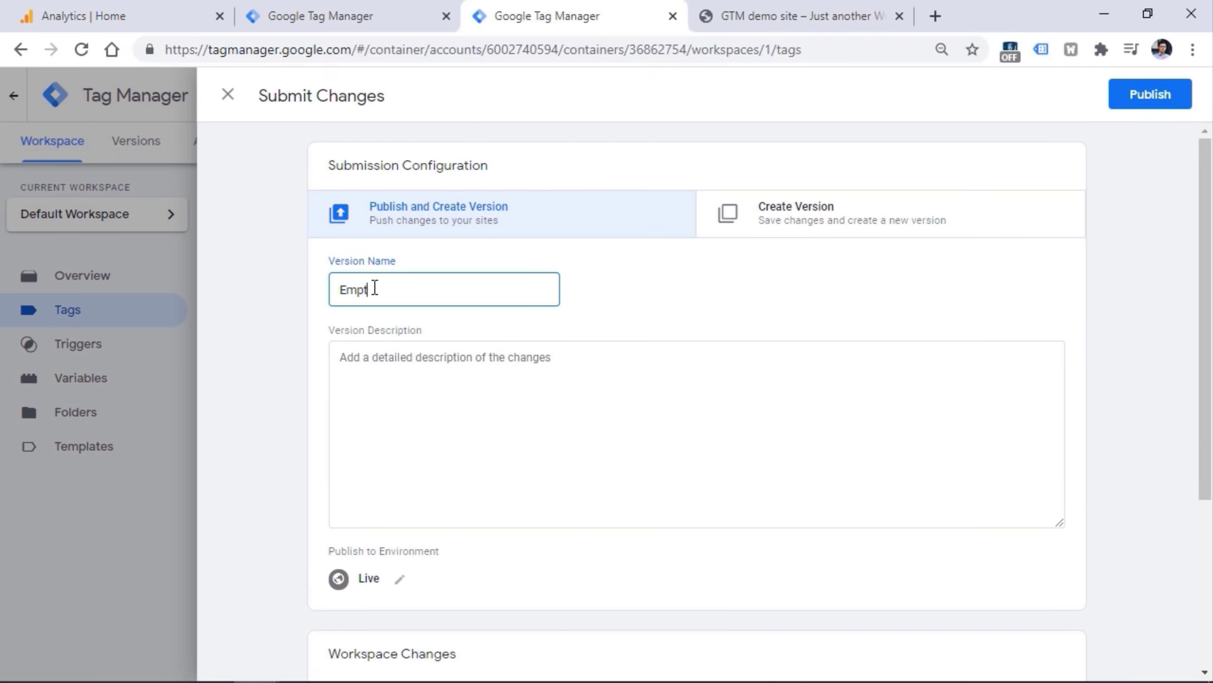
text(ntainer)
click(1152, 103)
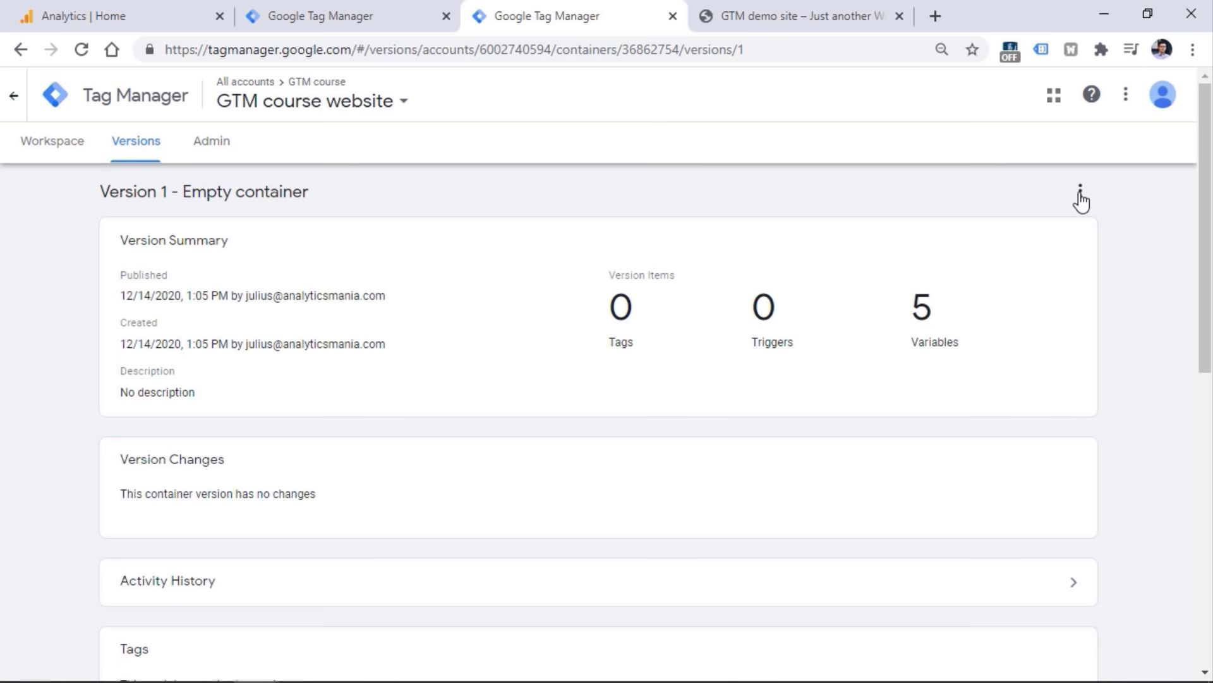
Review the version list of the GTM course website container, and the Demo 3 container's list with the actions offered for version 3.
click(55, 146)
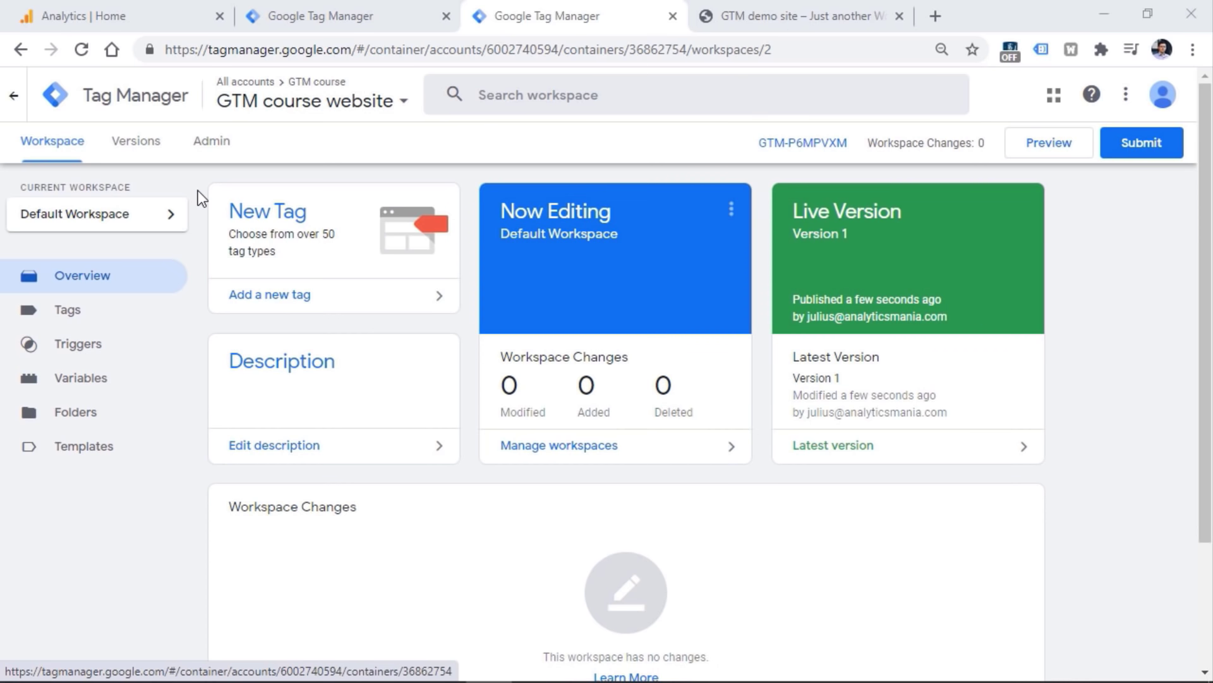
click(135, 148)
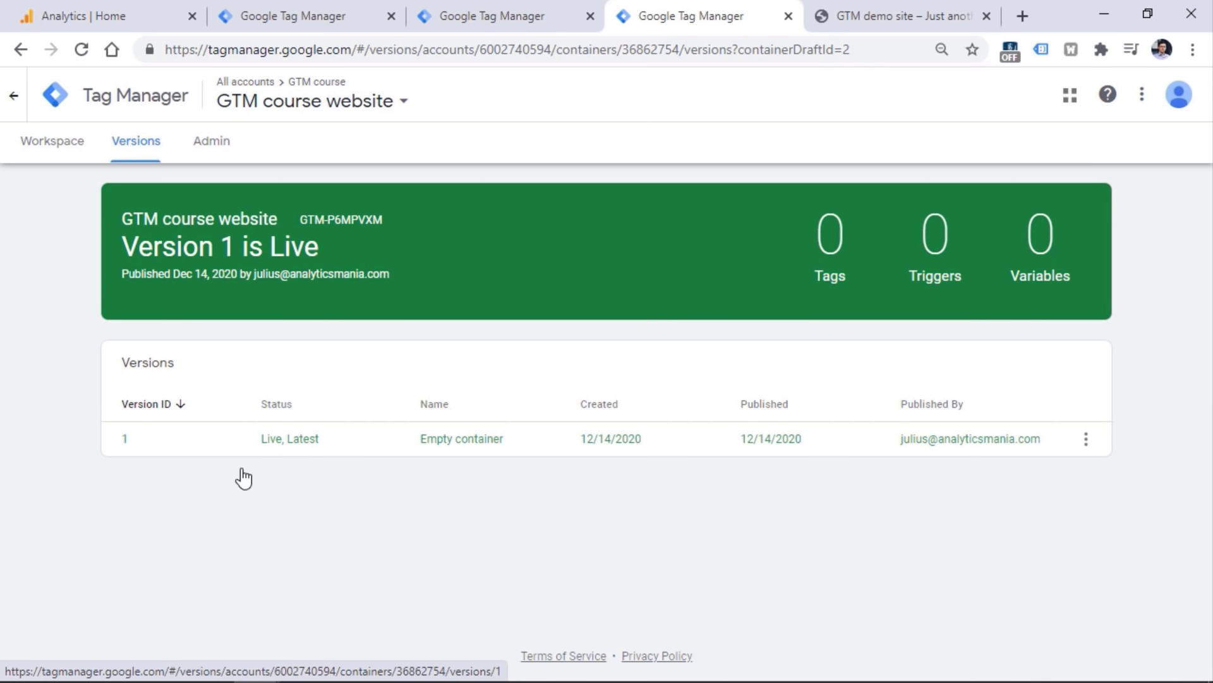
click(292, 14)
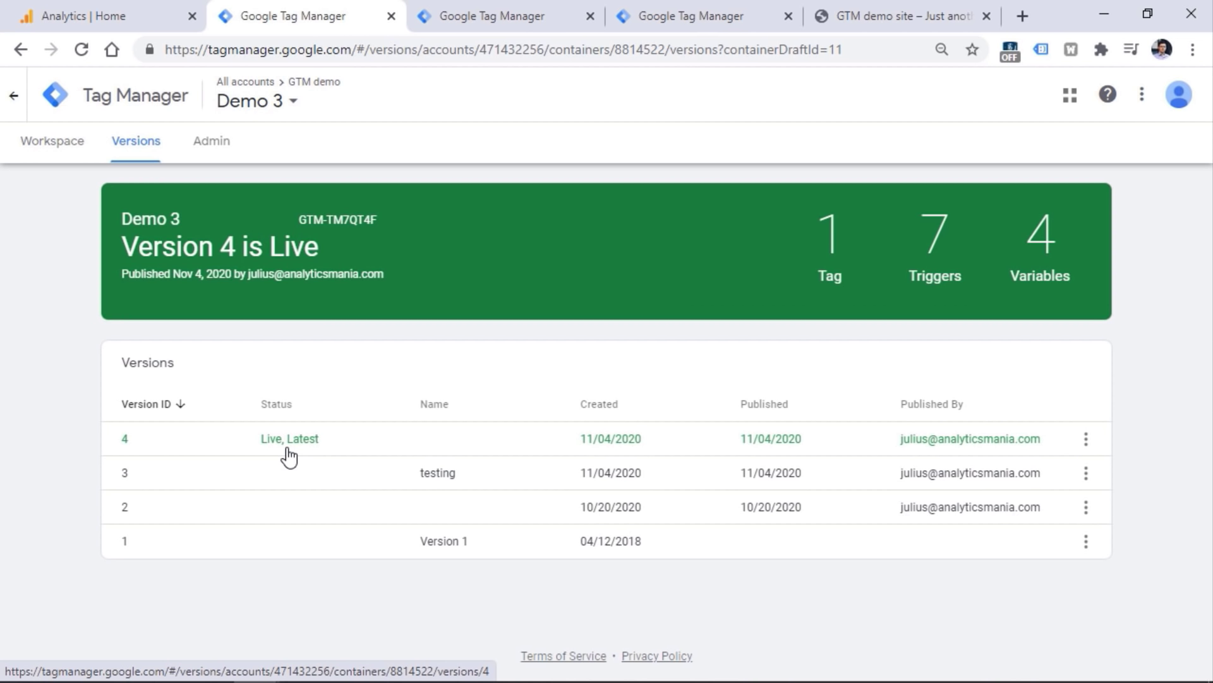
click(1086, 475)
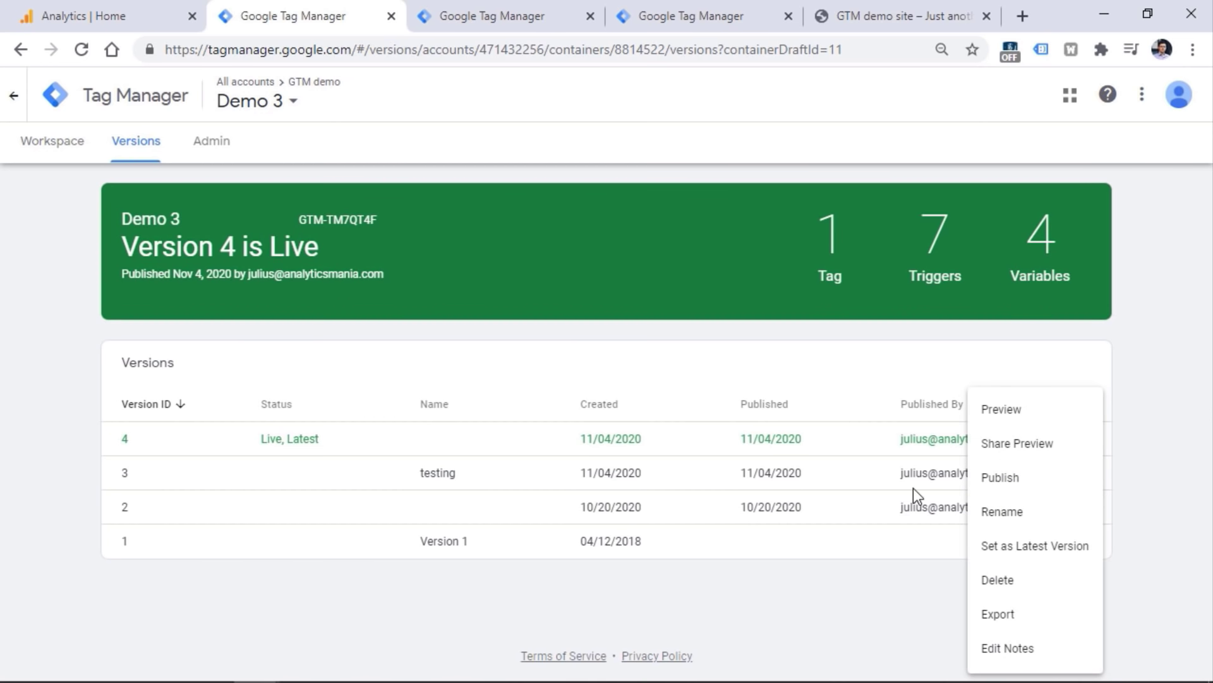
click(1182, 464)
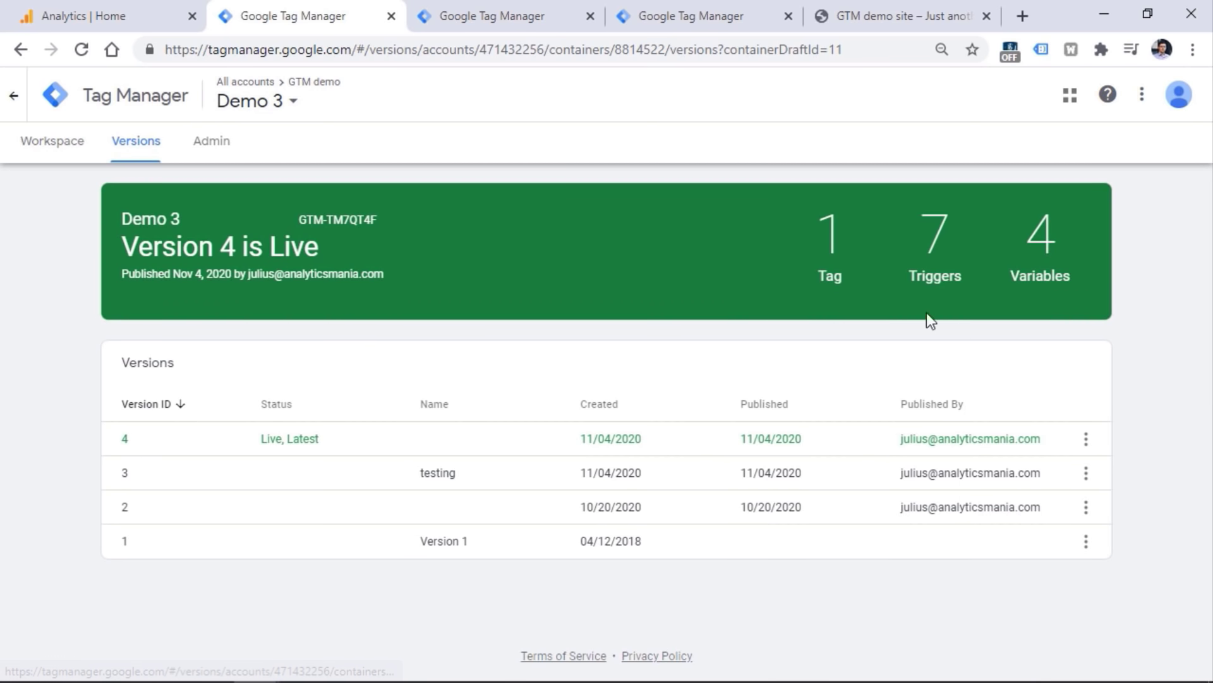
View the Demo 3 container's Google Tag Manager installation code from its admin settings and from its workspace.
click(218, 150)
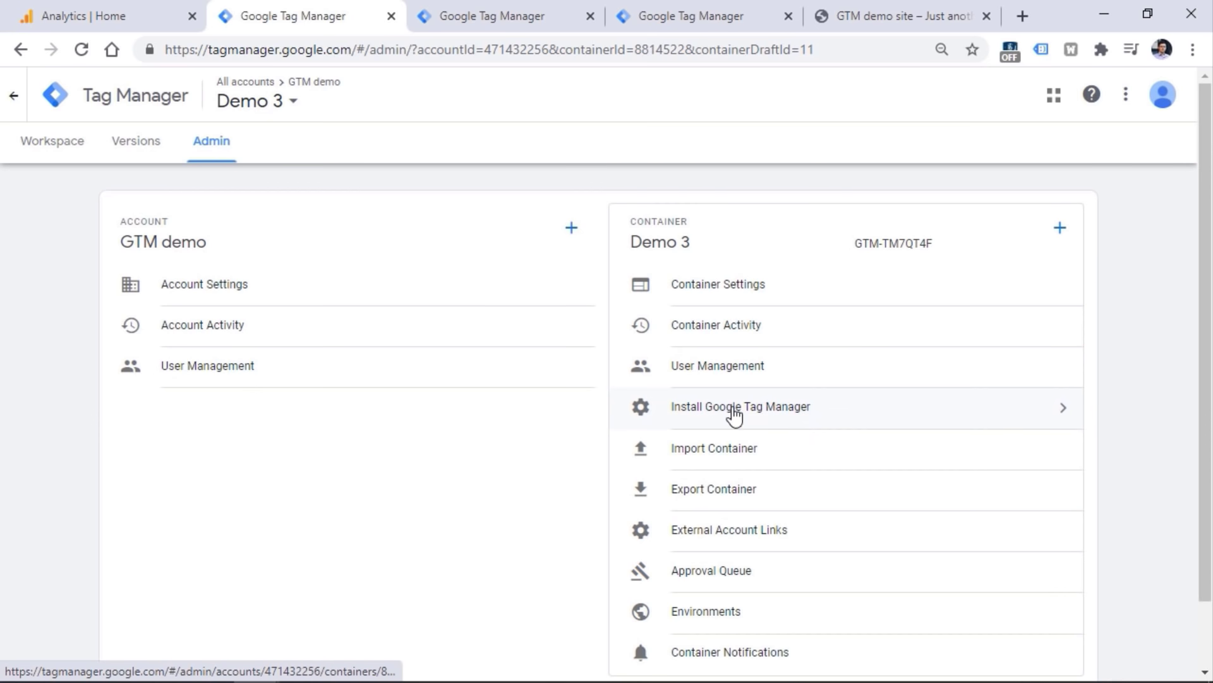
click(786, 411)
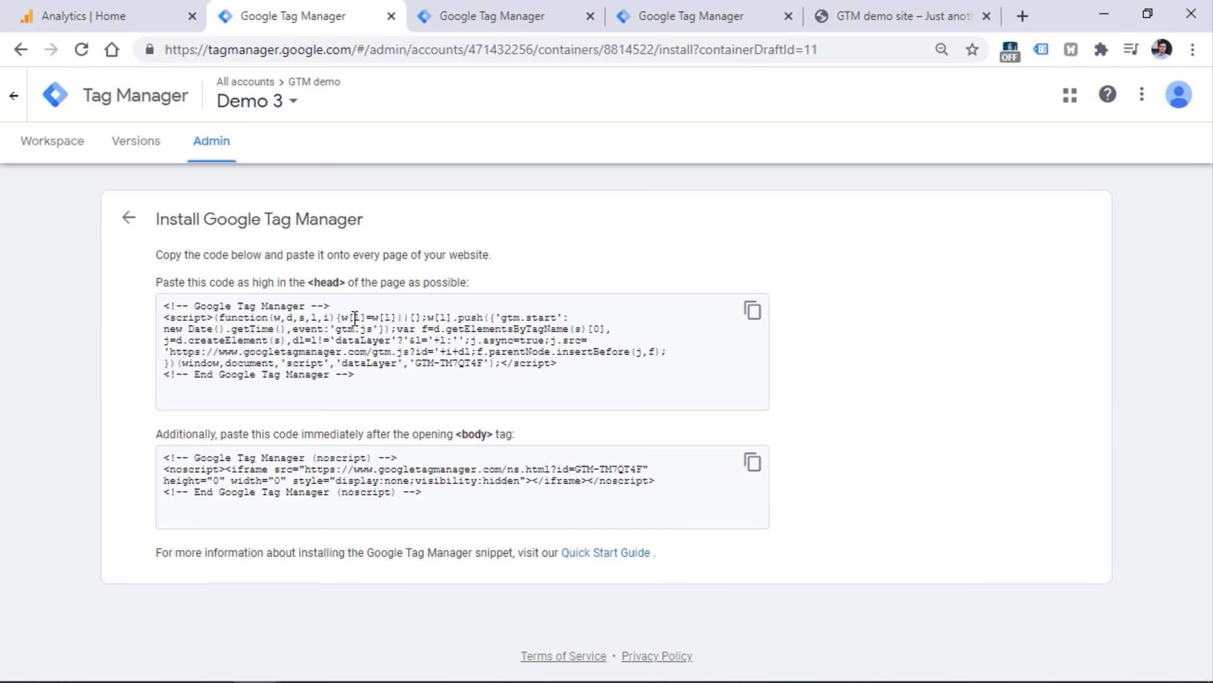
click(129, 218)
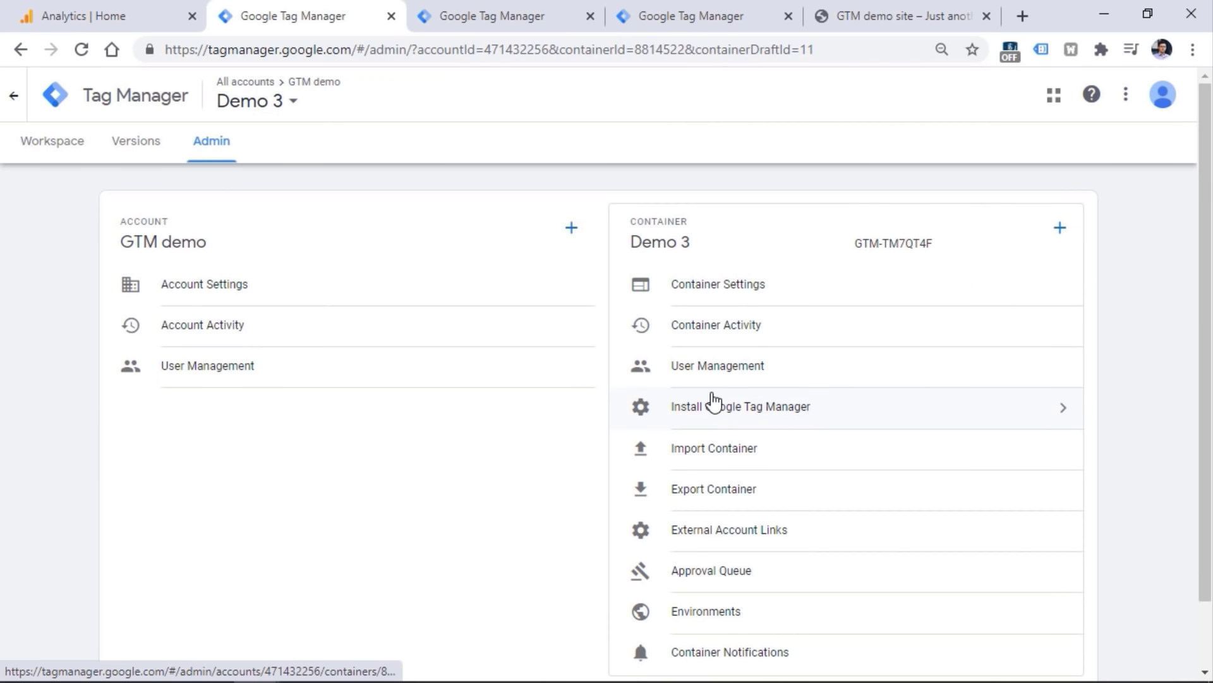
click(735, 407)
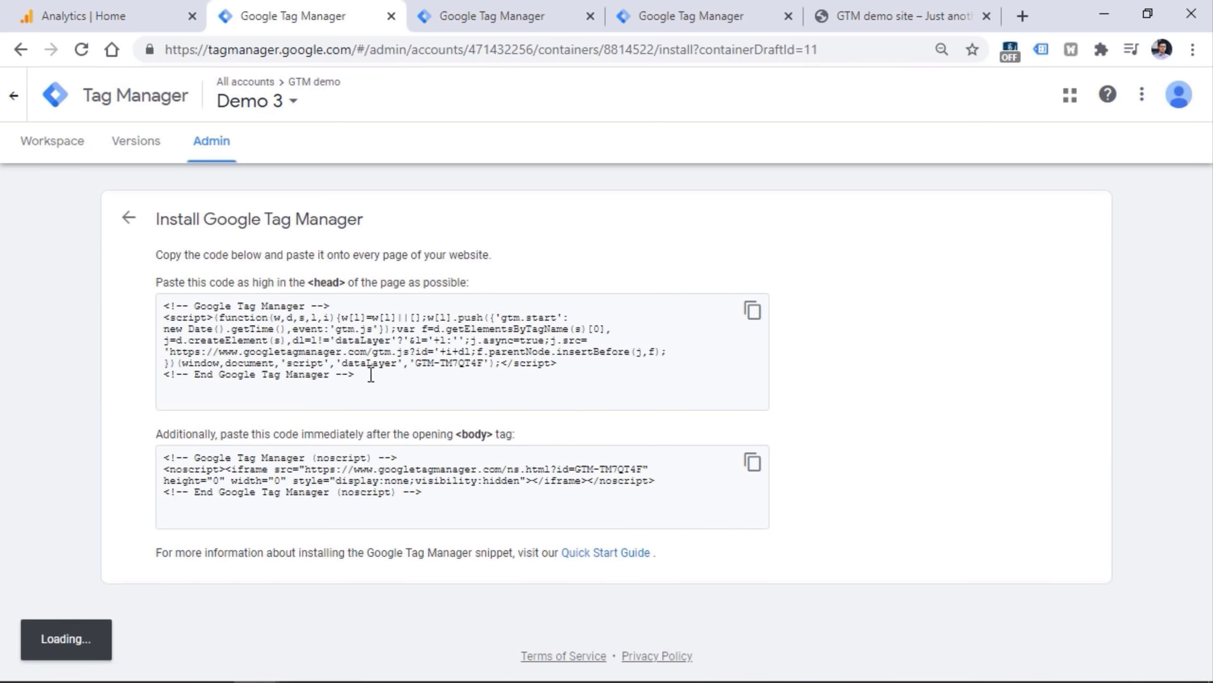
click(128, 218)
click(52, 146)
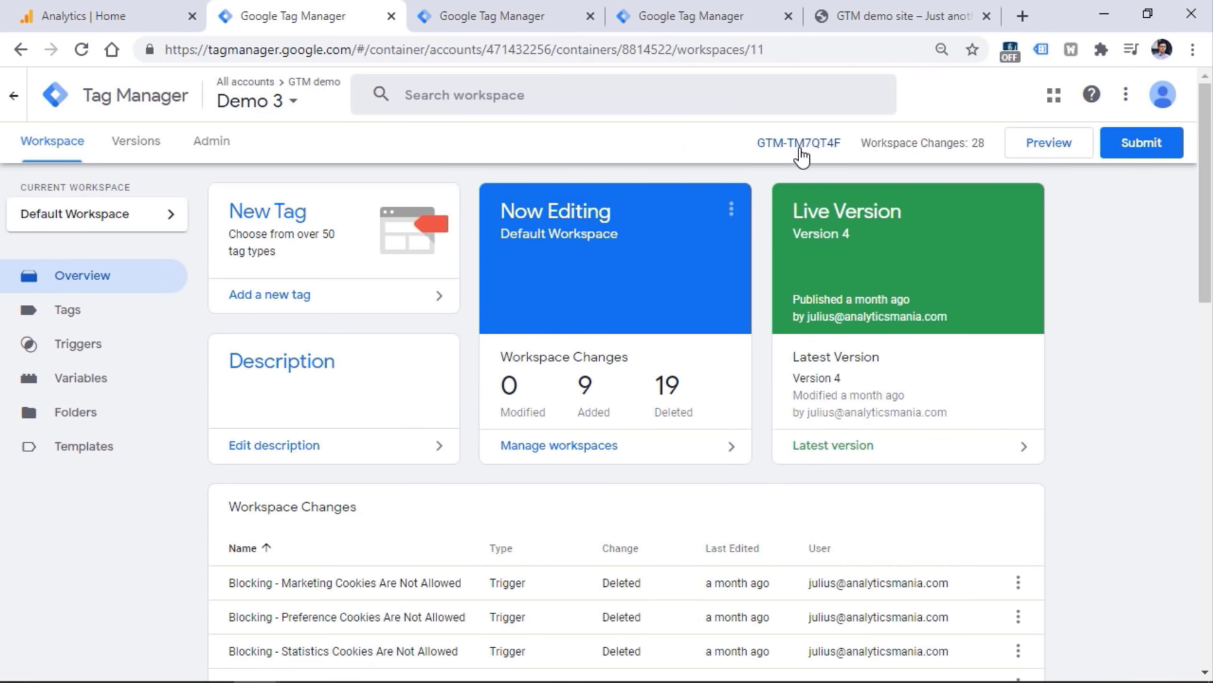
click(808, 147)
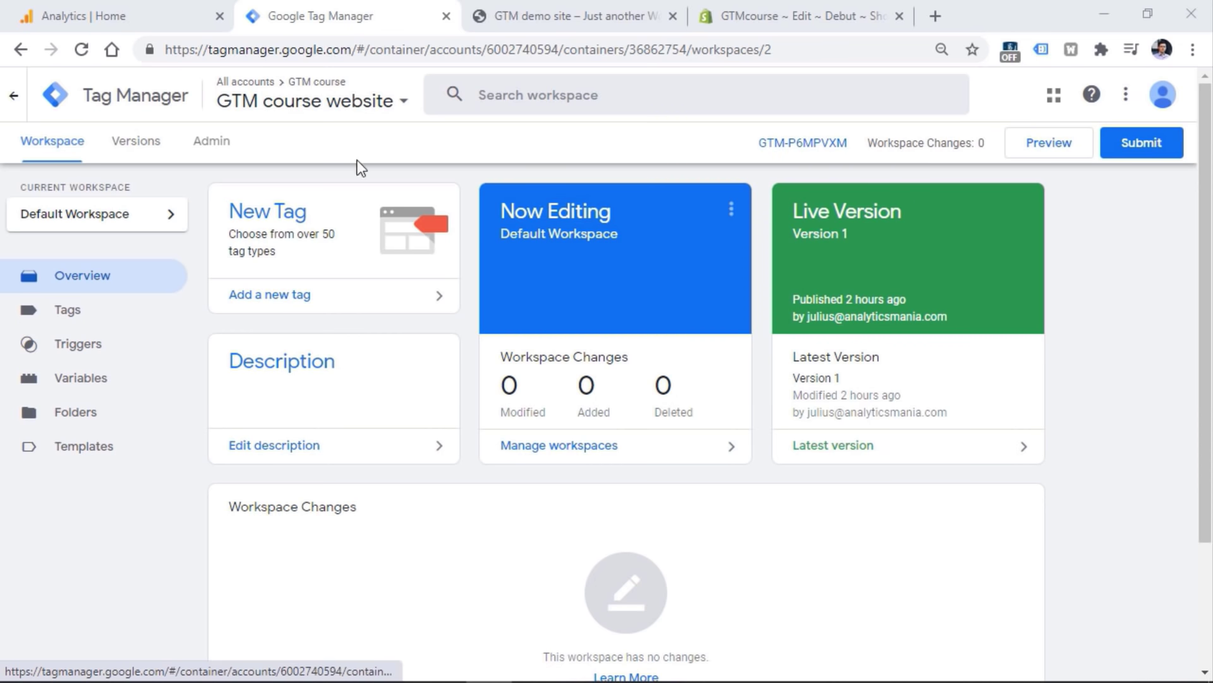
Open the GTM course website container's installation code and examine both snippets and their head and body placement instructions.
click(814, 144)
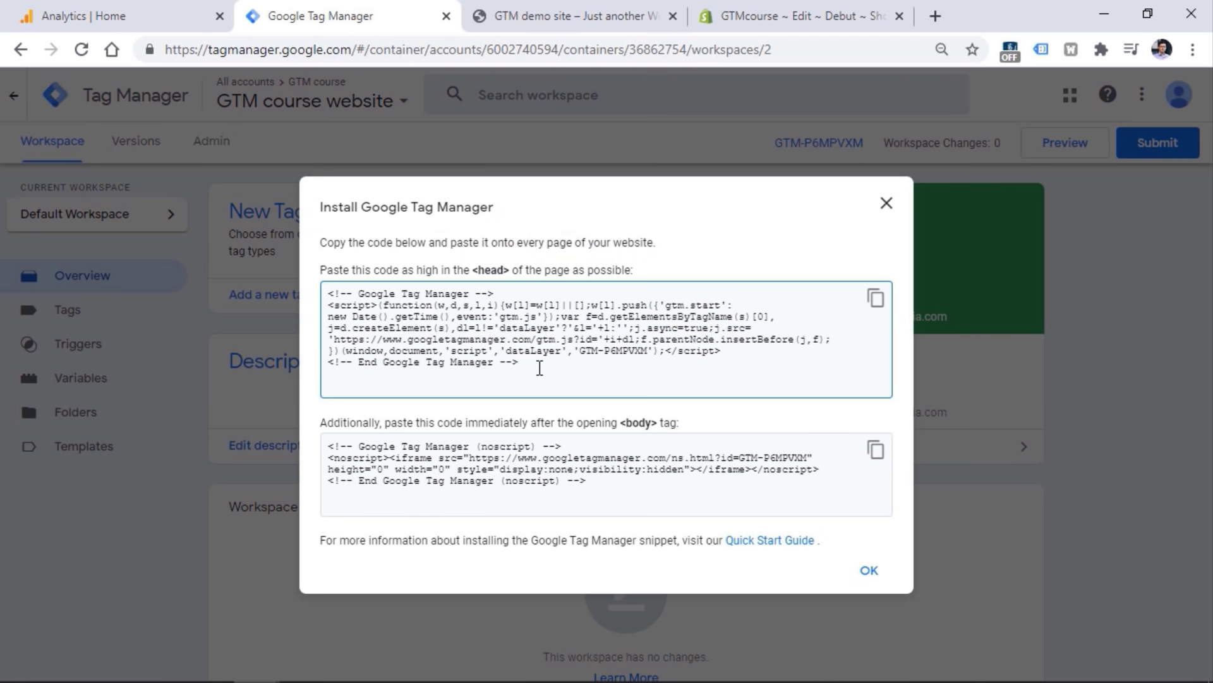
drag(547, 370, 290, 306)
drag(612, 485, 330, 443)
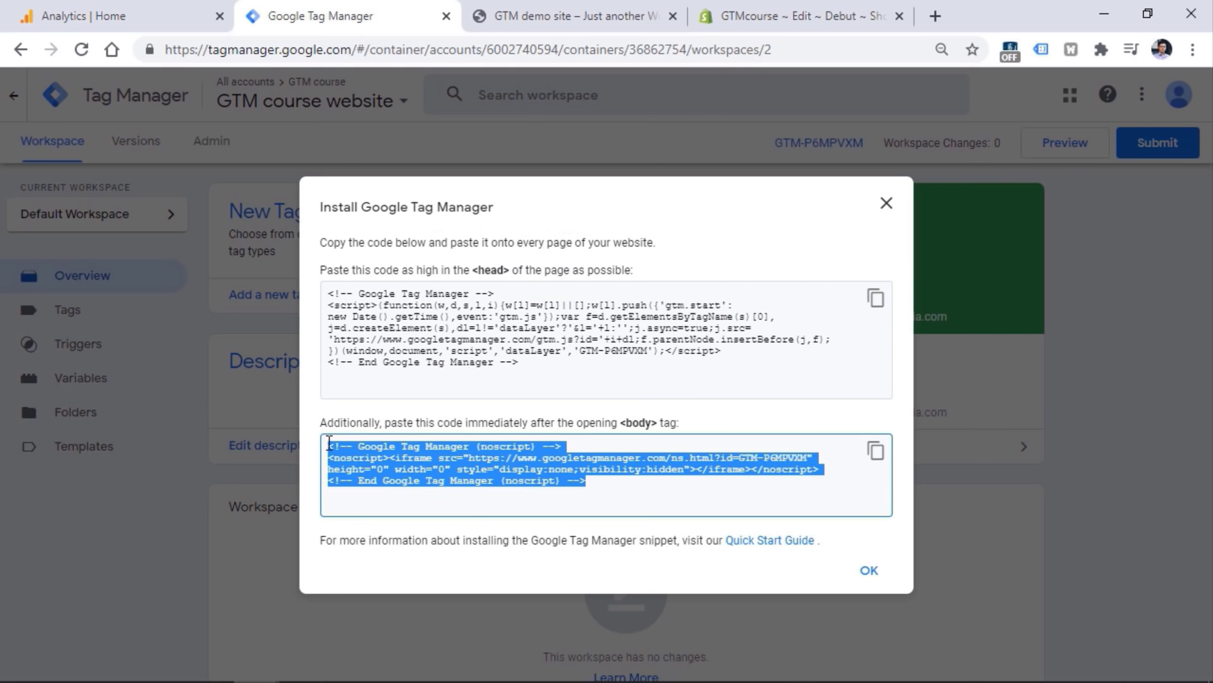
click(489, 681)
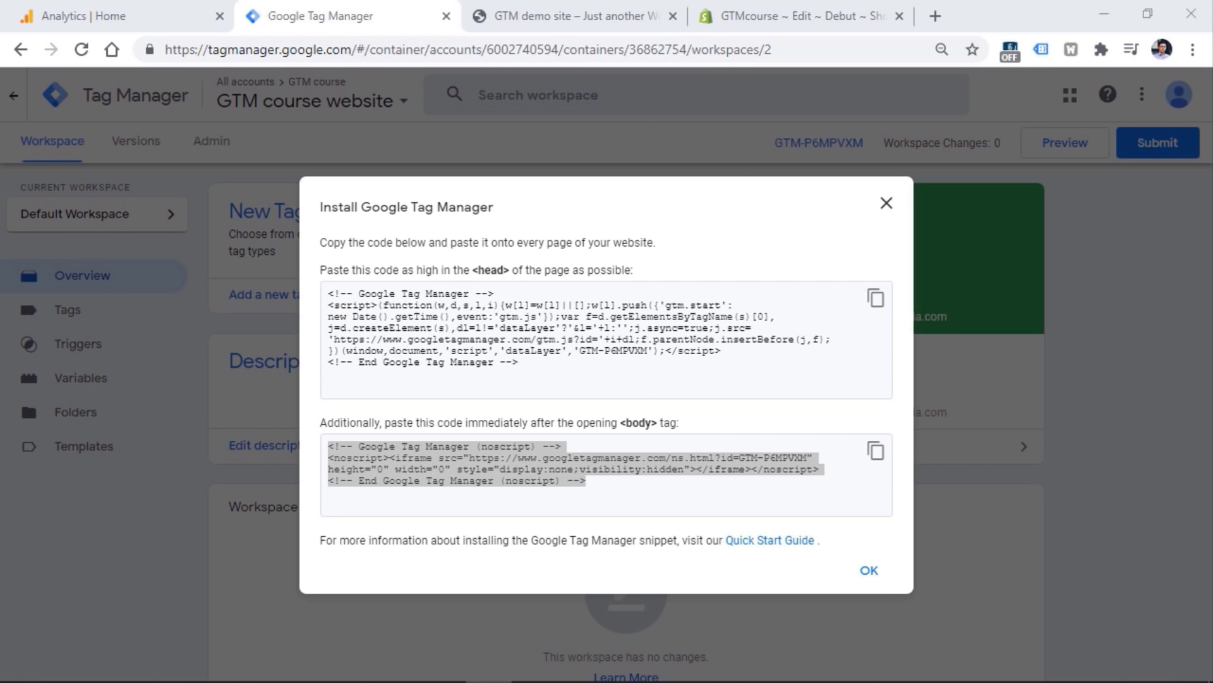
click(638, 269)
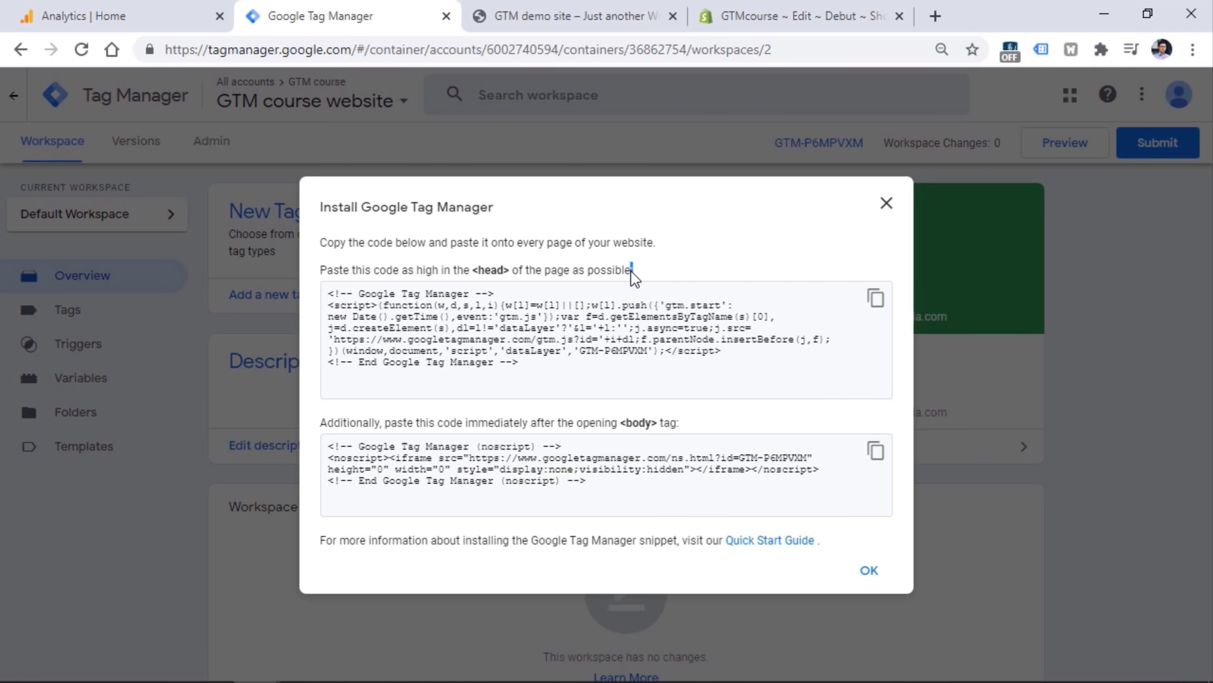
drag(547, 369, 344, 293)
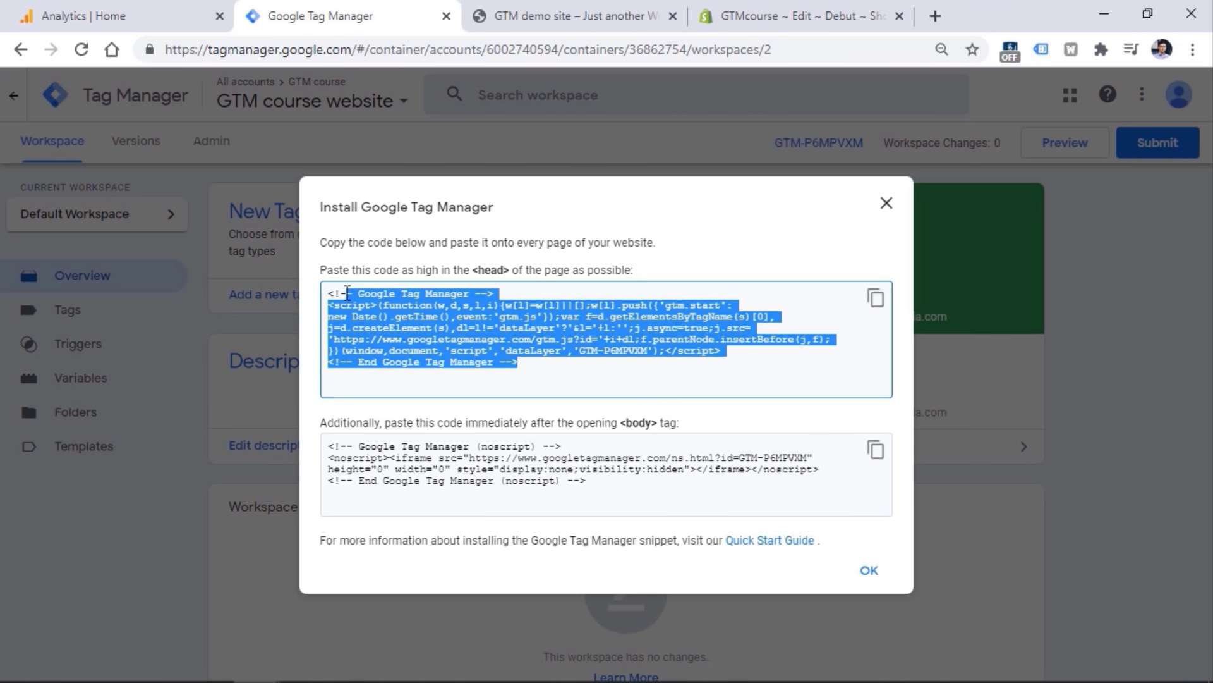
click(393, 263)
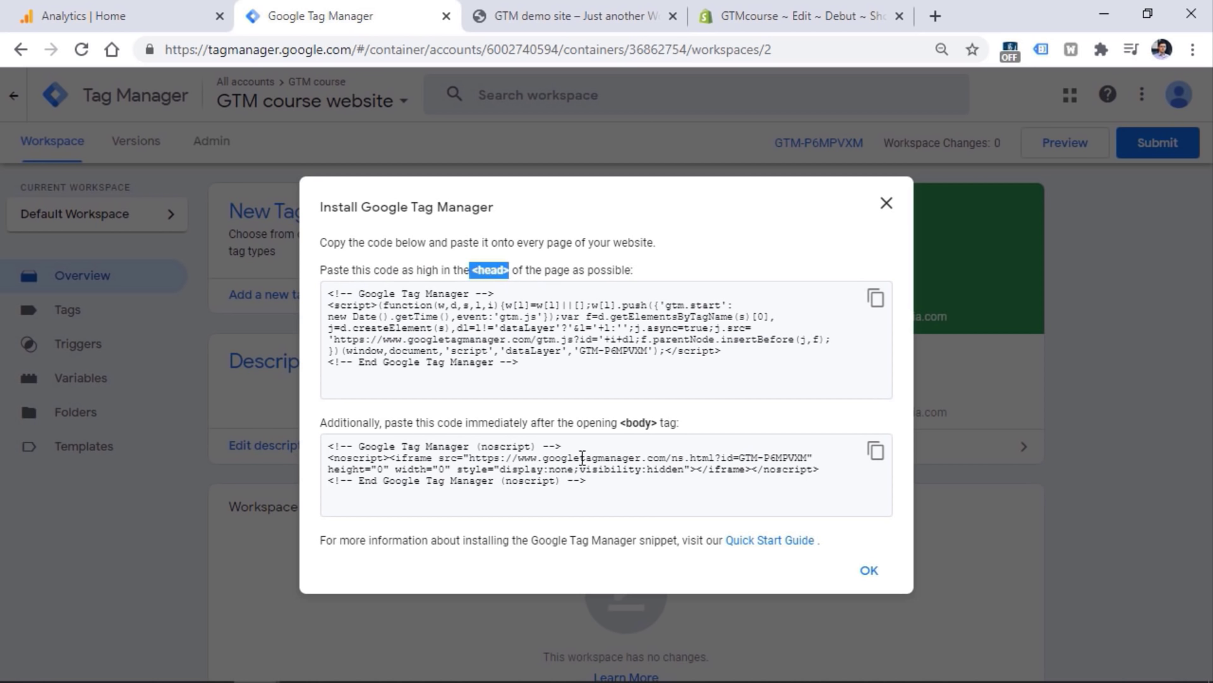
click(621, 423)
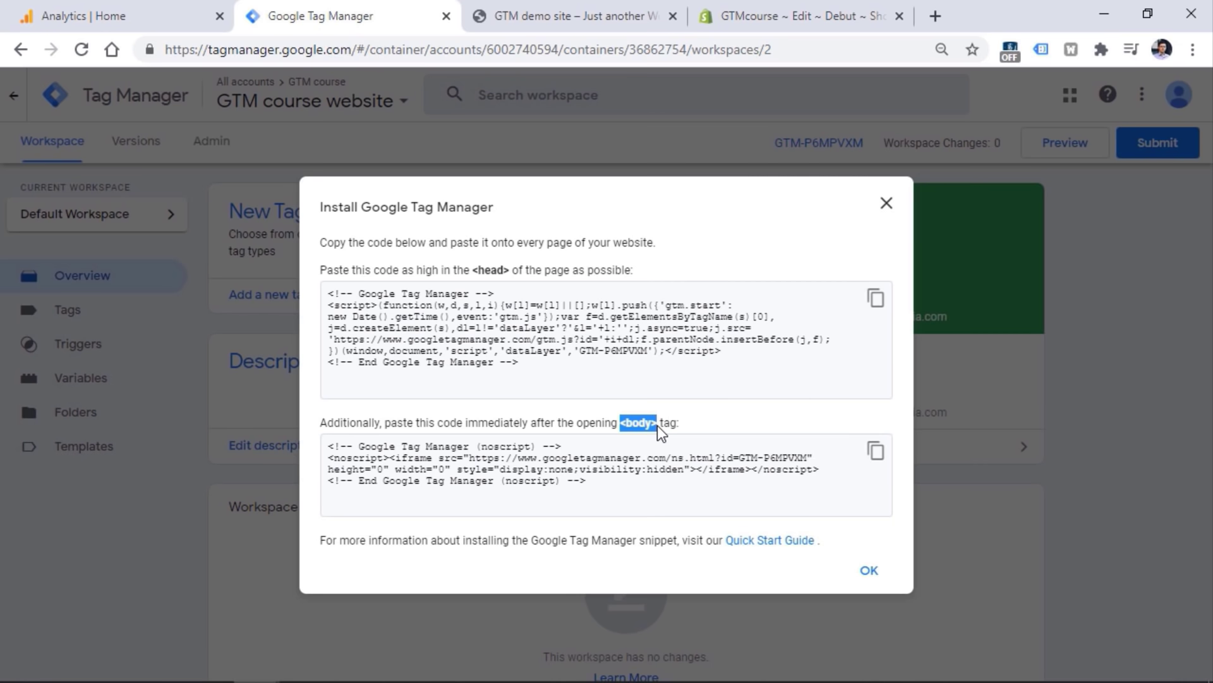
Copy the entire Google Tag Manager head snippet of the GTM course website container.
drag(557, 365, 328, 293)
right_click(501, 342)
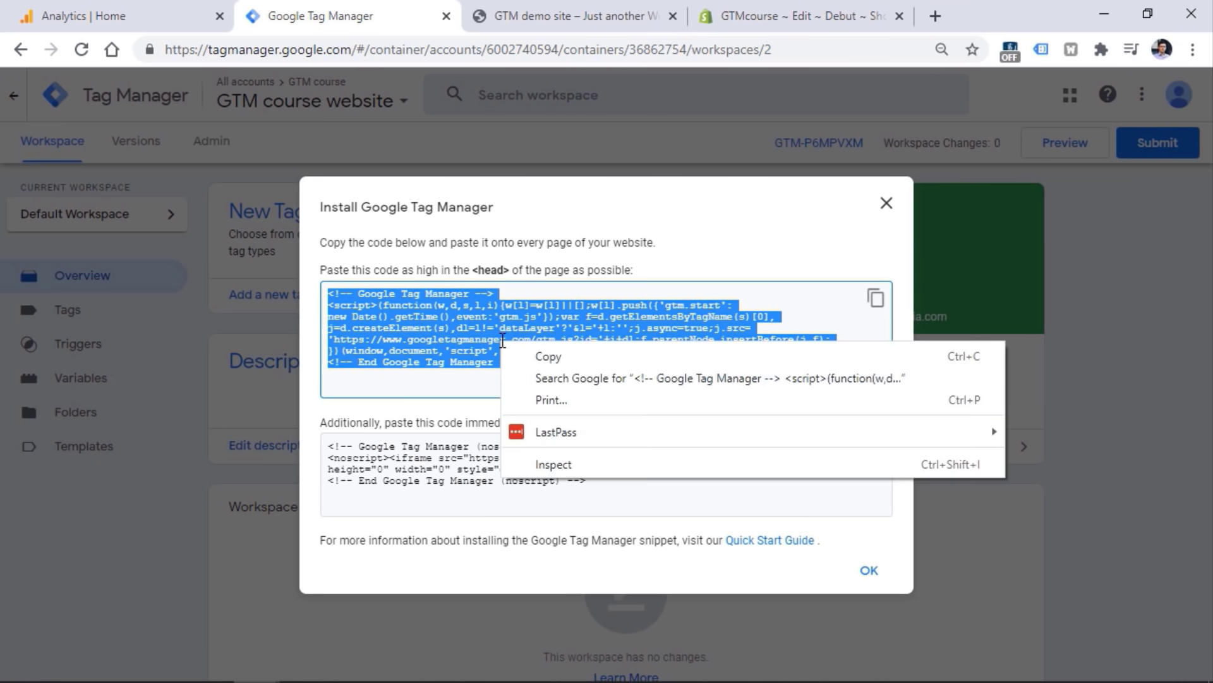
click(547, 350)
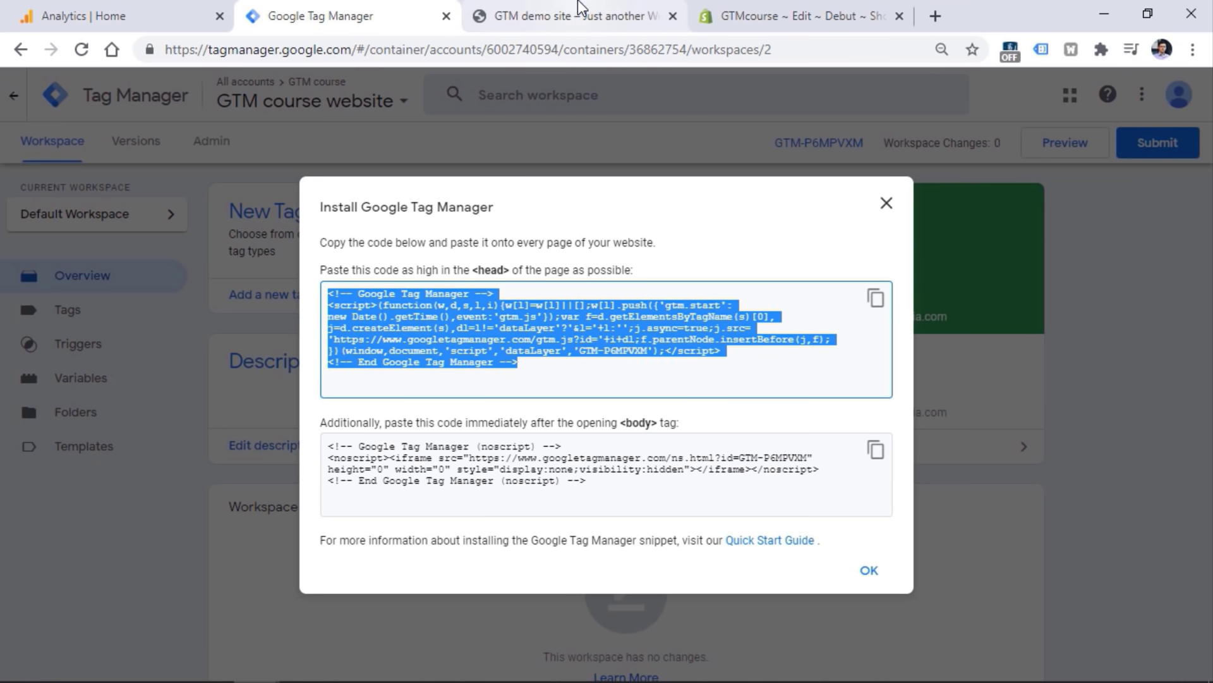
Switch to the Shopify theme code editor and paste the head snippet into theme.liquid on line 179, before the closing head tag.
click(804, 8)
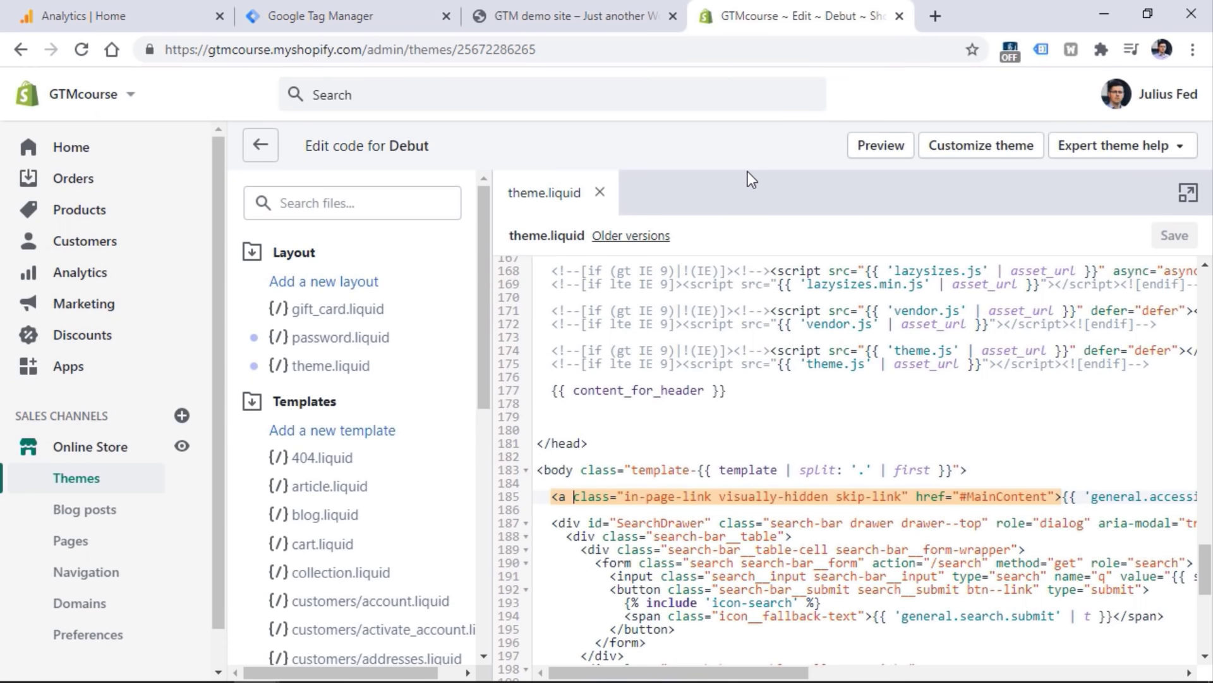
drag(1207, 572, 1207, 297)
mouse_move(538, 307)
mouse_down()
mouse_move(582, 308)
mouse_move(538, 305)
mouse_up()
click(585, 309)
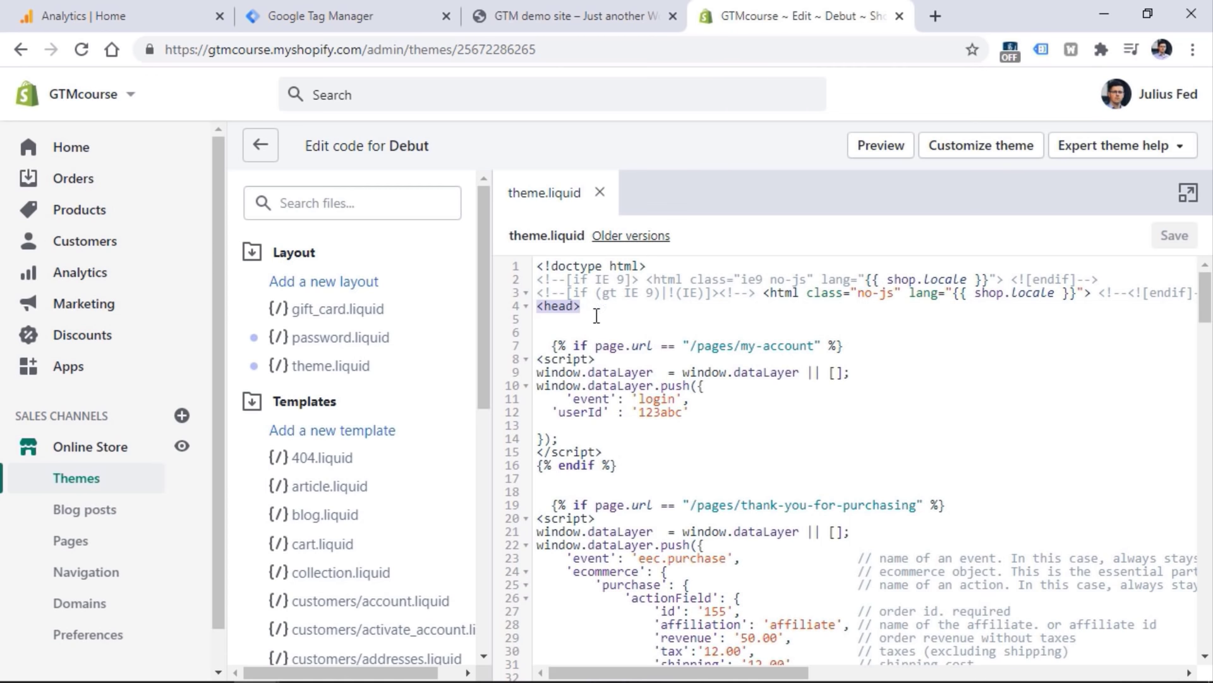
drag(1206, 300, 1176, 558)
drag(588, 569, 551, 572)
click(549, 572)
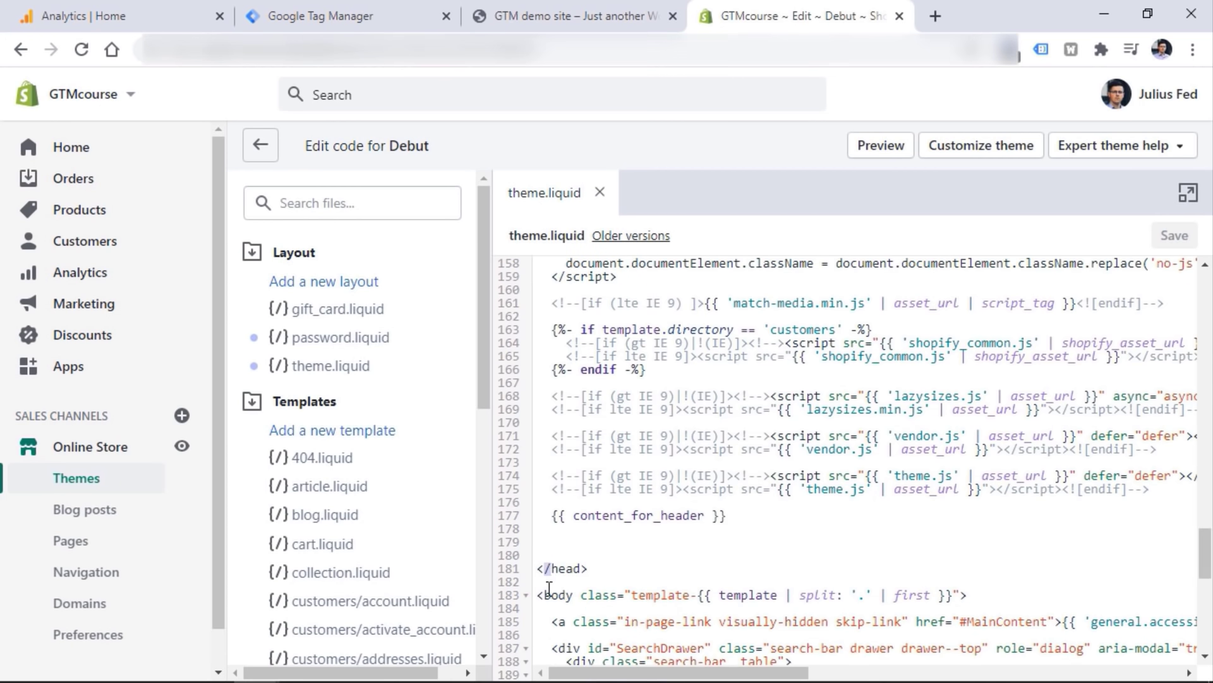
click(550, 571)
click(629, 543)
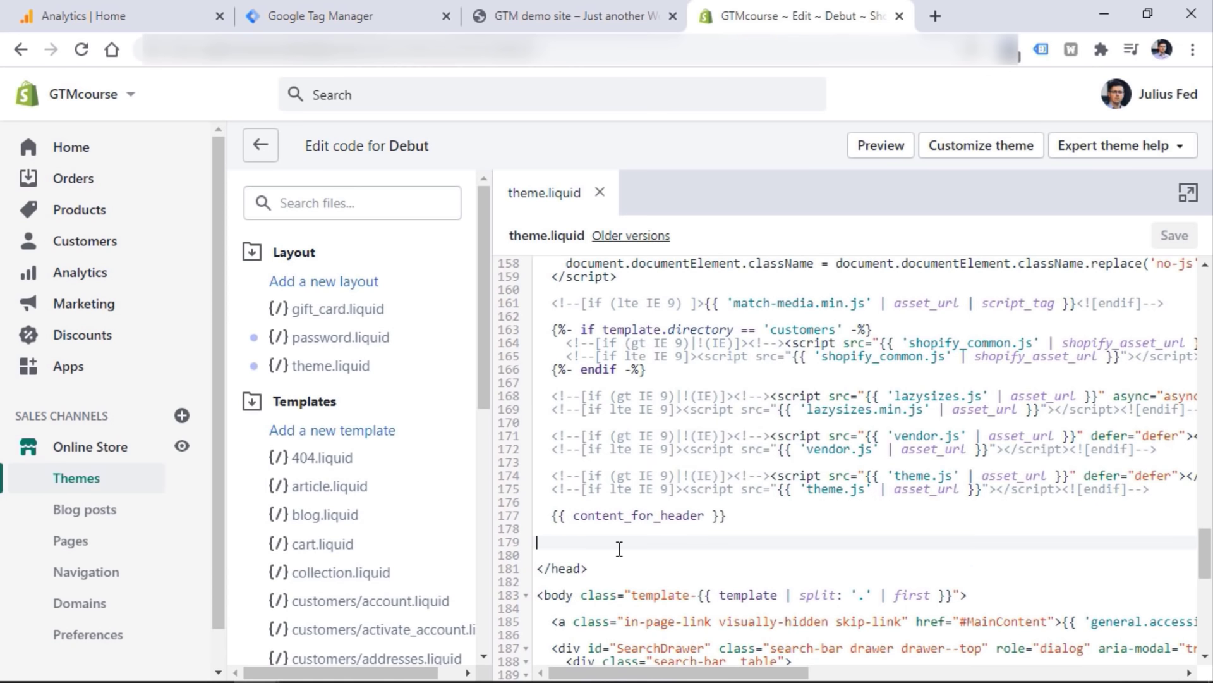
right_click(560, 543)
click(626, 365)
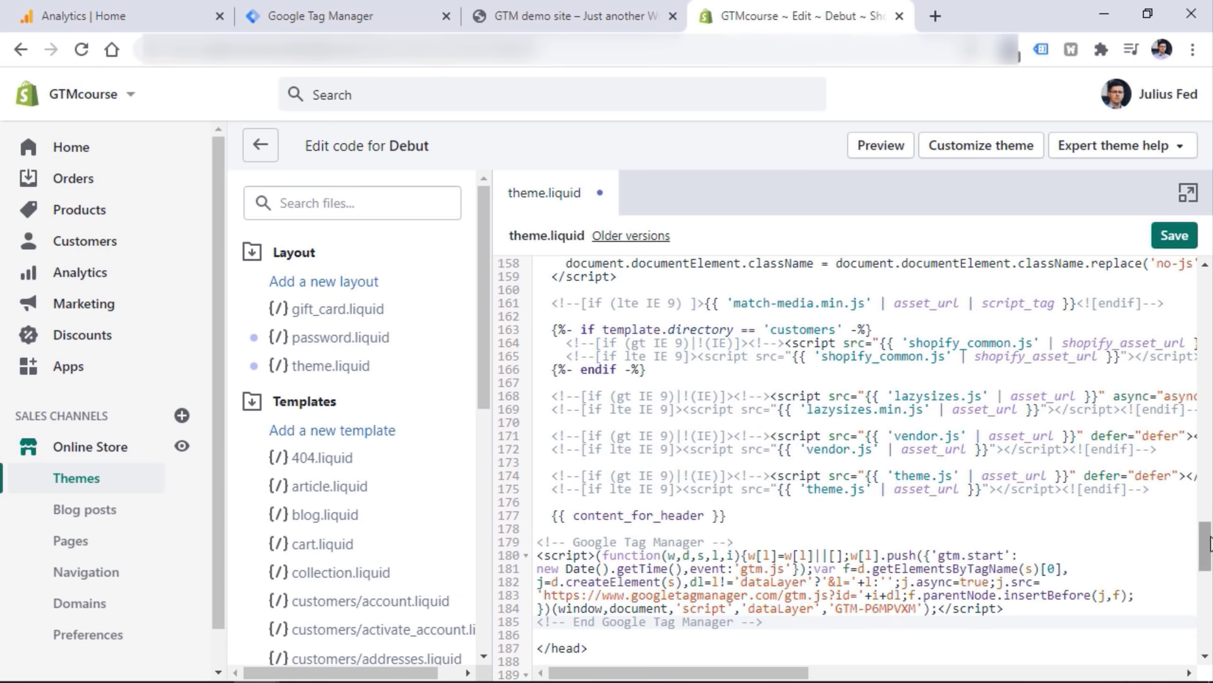
Locate the opening body tag below the closing head tag in theme.liquid and examine where it ends.
scroll(604, 396, down, 4)
drag(594, 395, 971, 425)
click(556, 409)
click(556, 432)
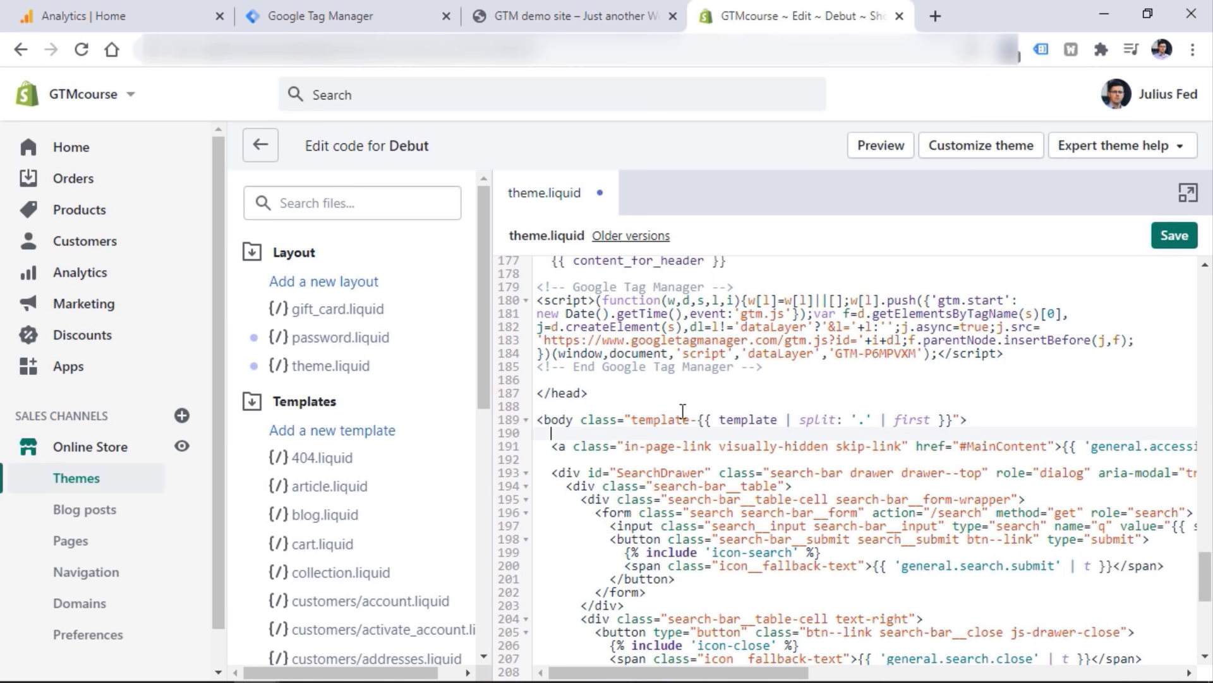
drag(573, 421, 957, 419)
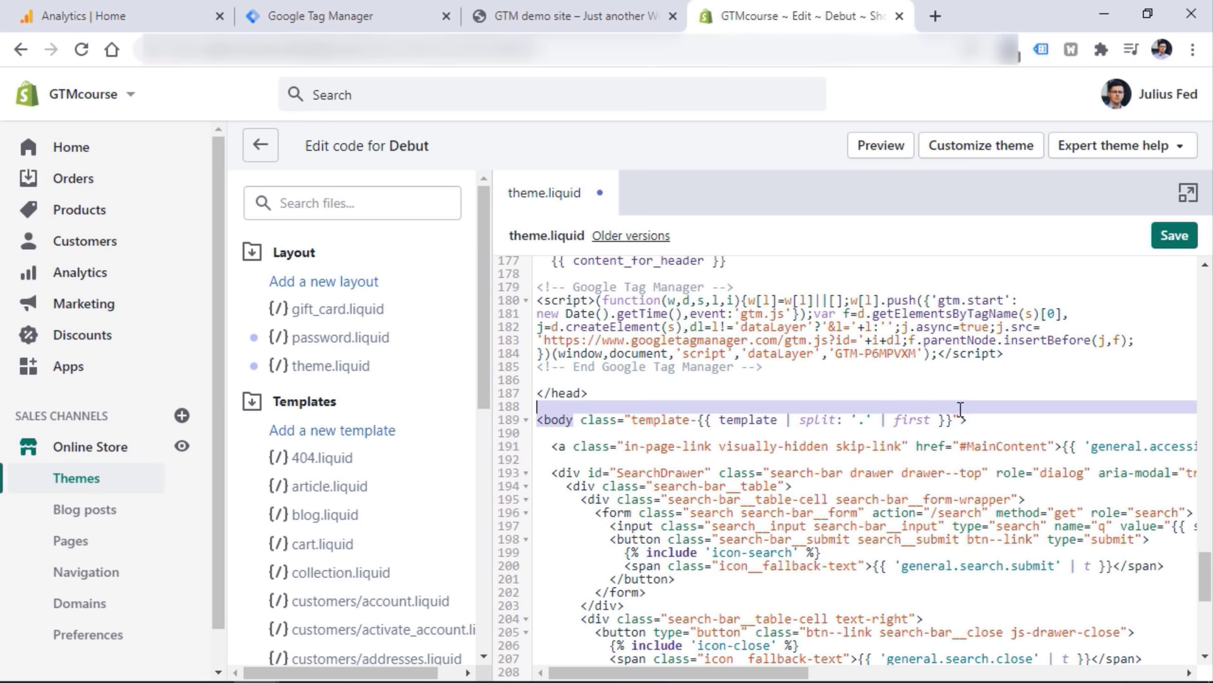
key(BackSpace)
key(ctrl+z)
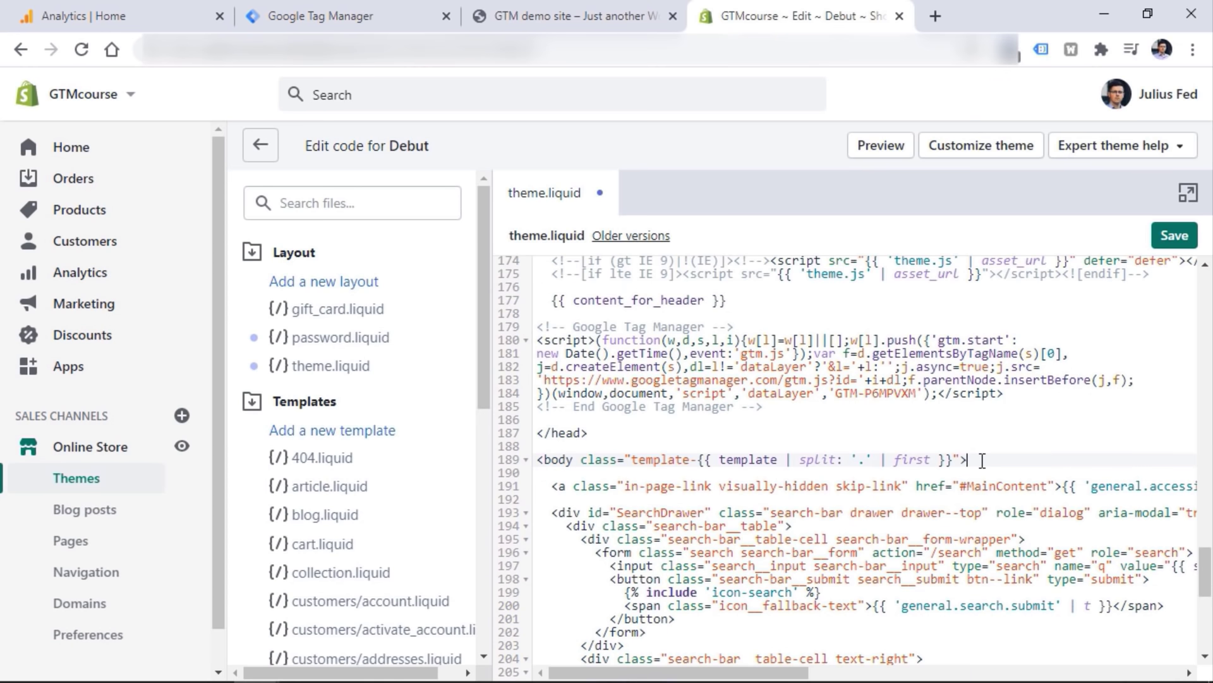
Add an empty line below the opening body tag in theme.liquid, and copy the entire noscript snippet from Tag Manager's installation code.
key(End)
key(Return)
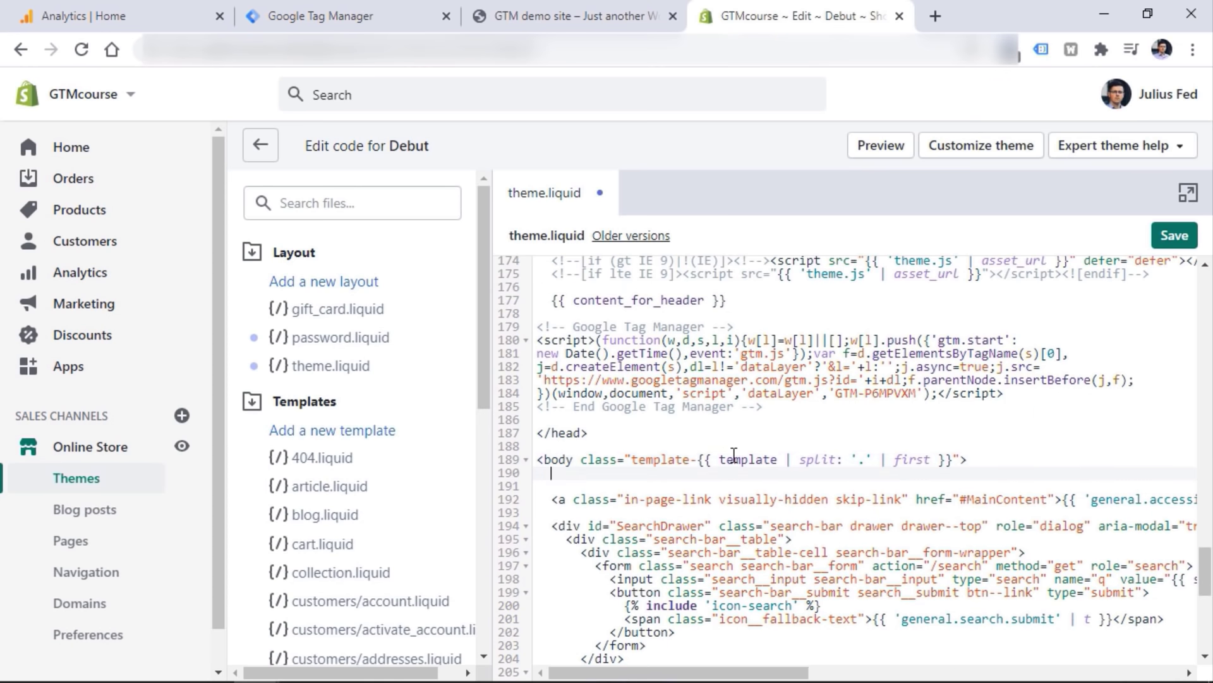
click(339, 25)
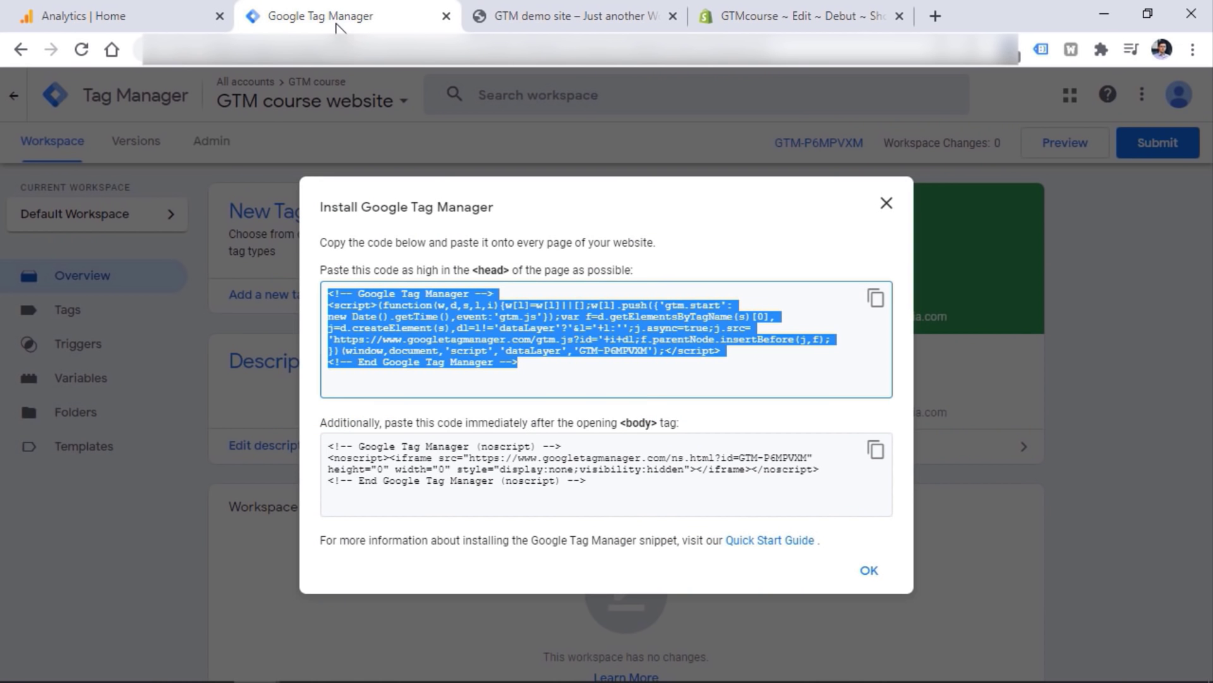
click(752, 370)
drag(616, 493, 326, 444)
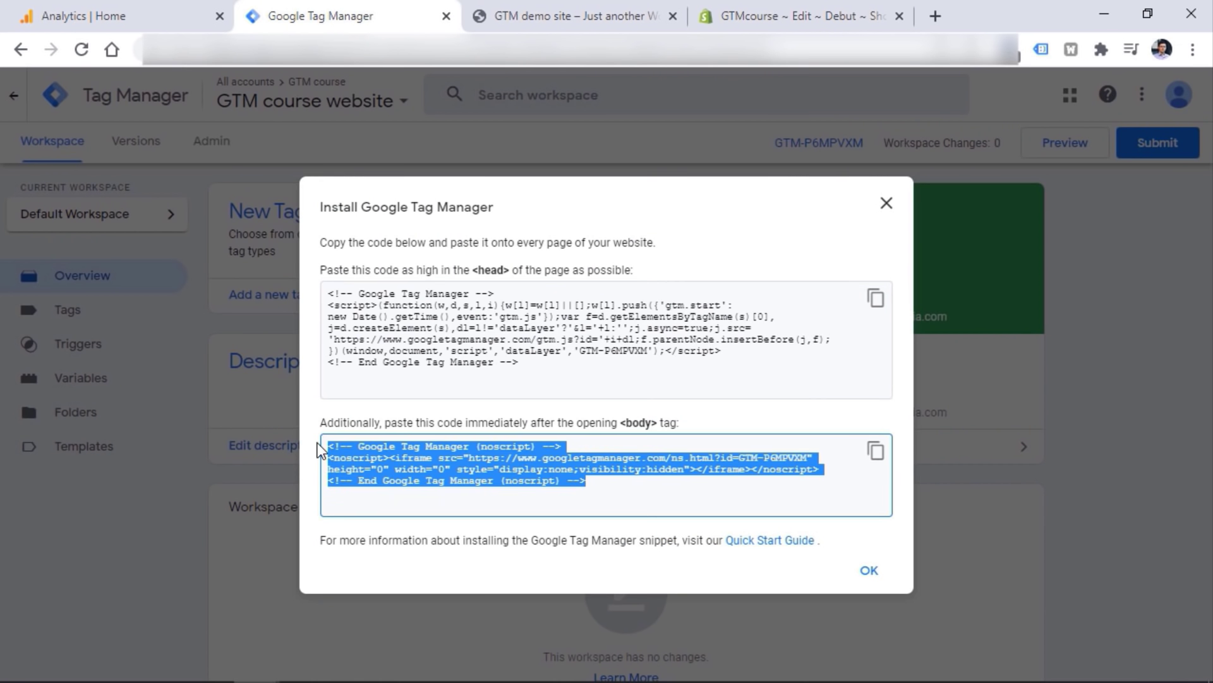
right_click(399, 459)
click(432, 469)
Return to the Shopify theme code and paste the noscript snippet into theme.liquid on line 190, directly below the opening body tag.
click(798, 16)
click(598, 478)
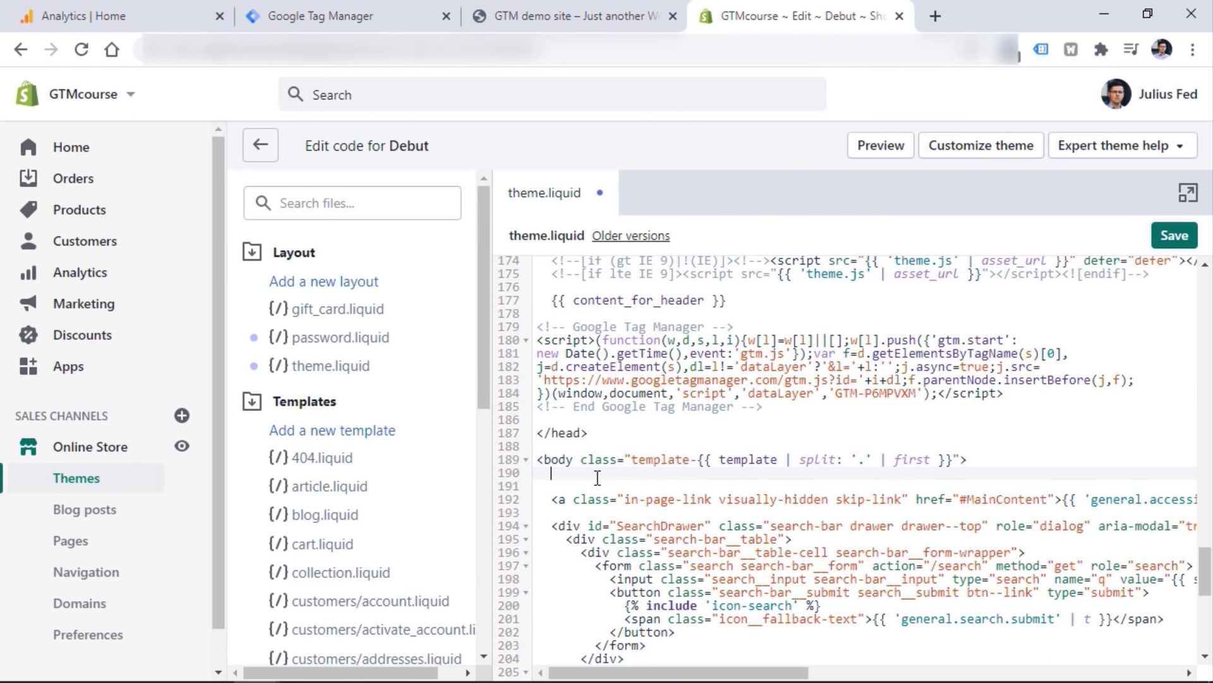
key(ctrl+v)
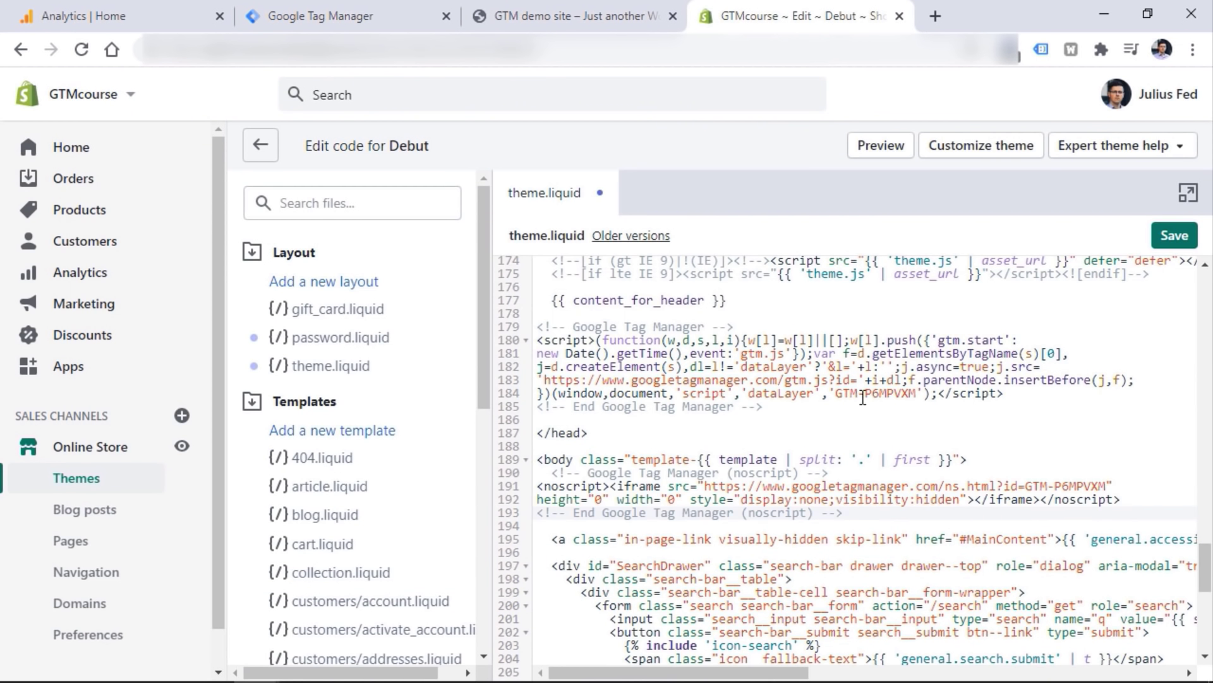
Compare the head and body snippets in the Tag Manager installation code and examine where the noscript part must be placed.
key(ctrl+2)
drag(570, 369, 328, 295)
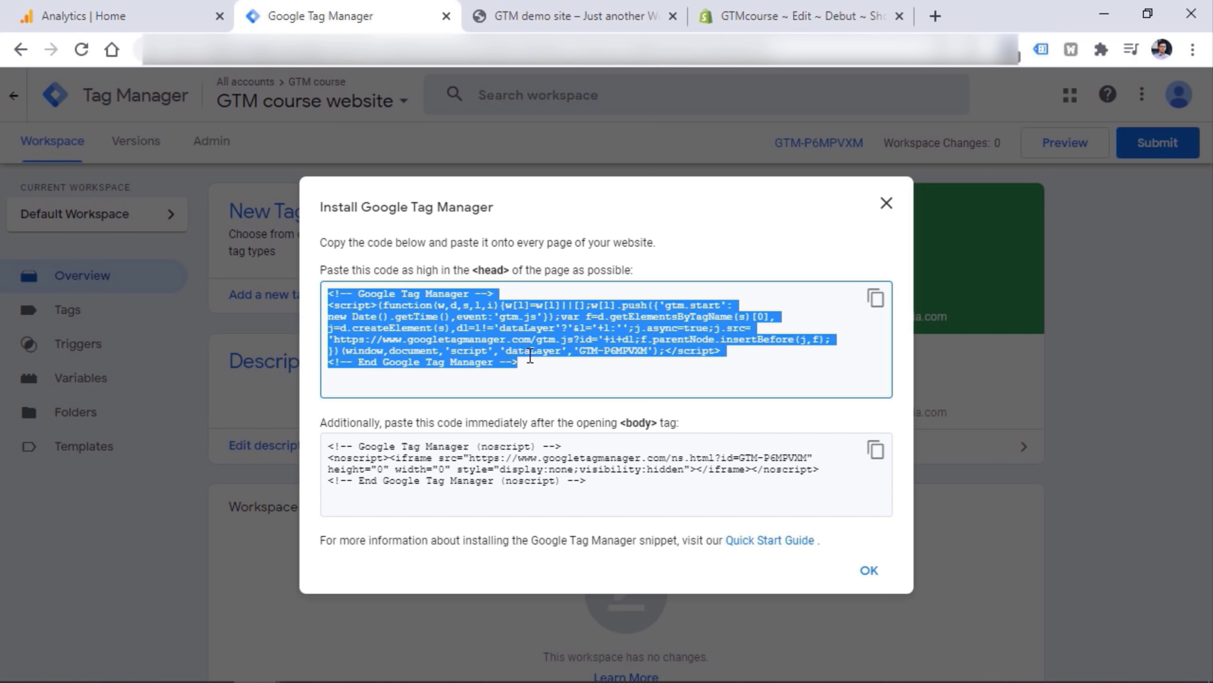
drag(537, 368, 326, 293)
click(332, 292)
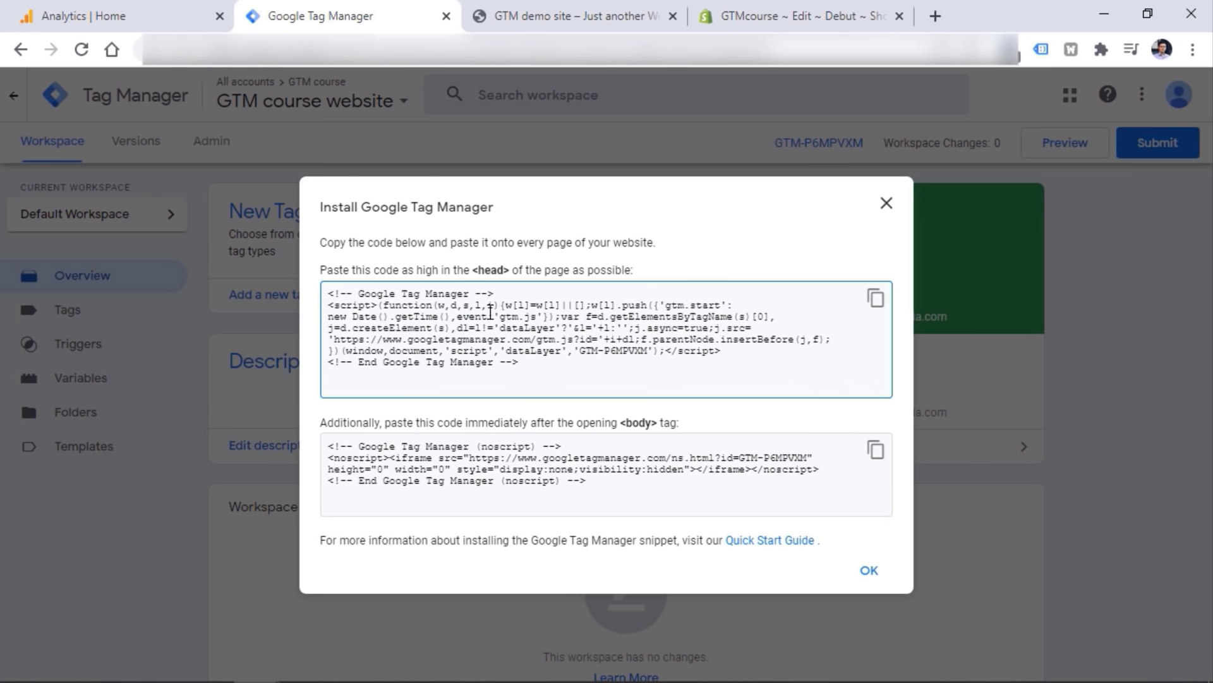
drag(626, 483, 325, 449)
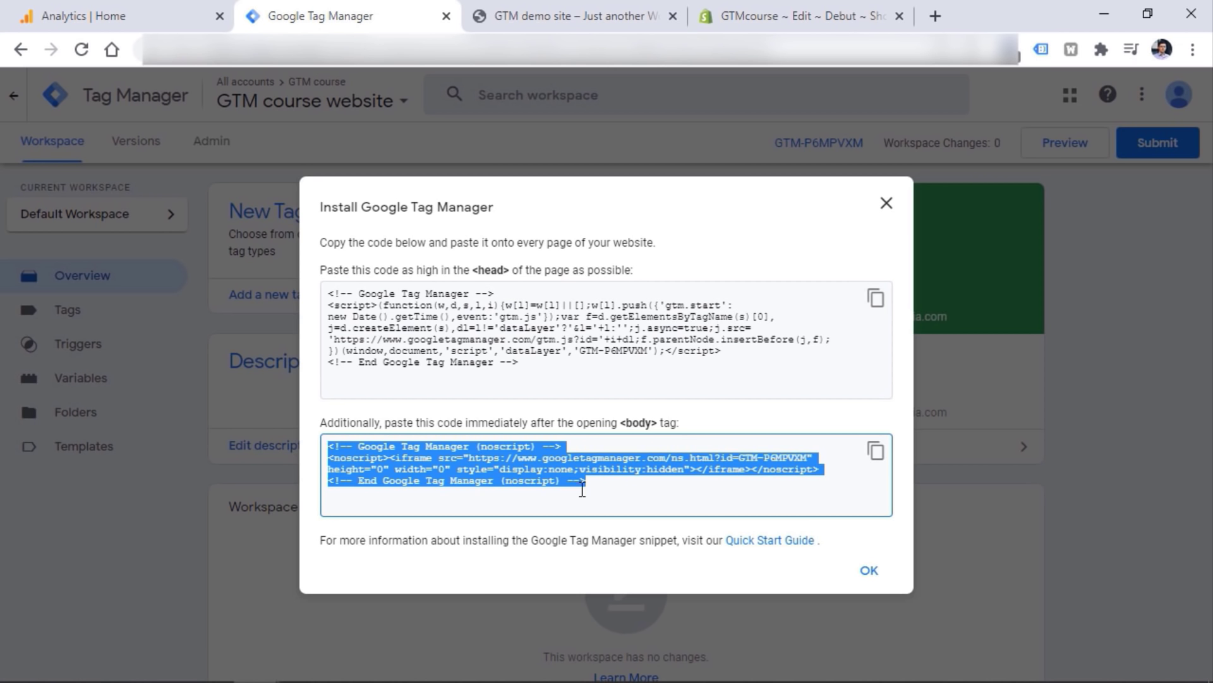
click(601, 479)
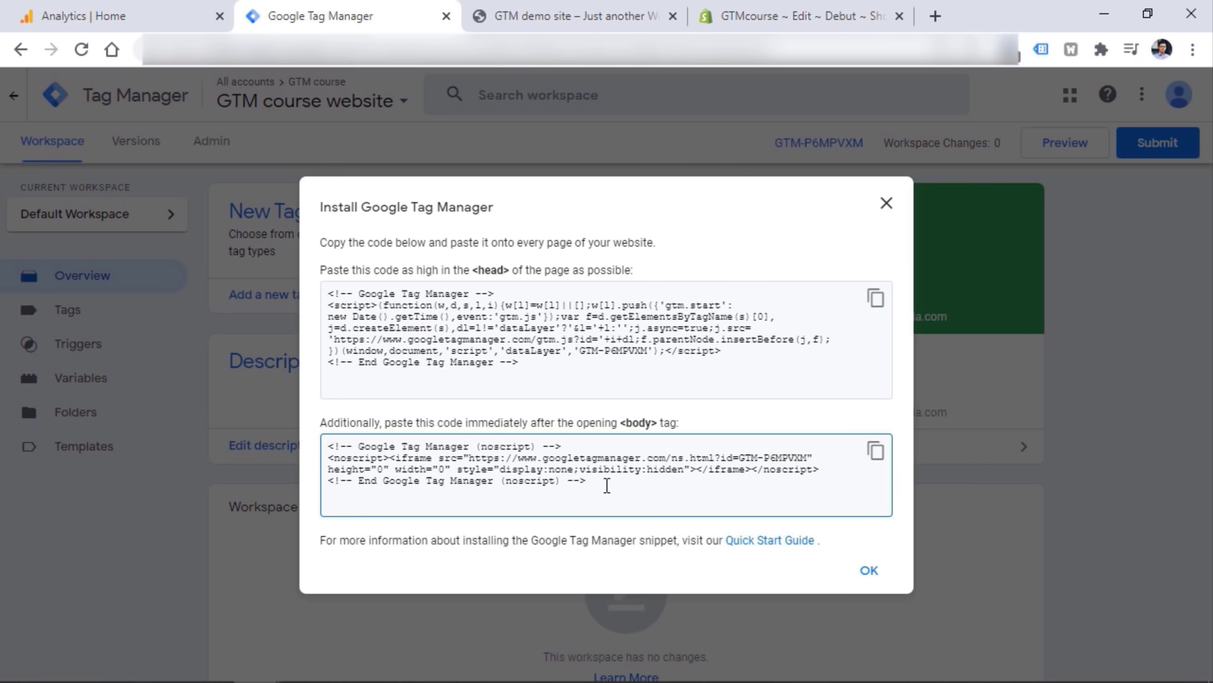
drag(620, 422, 660, 425)
click(650, 426)
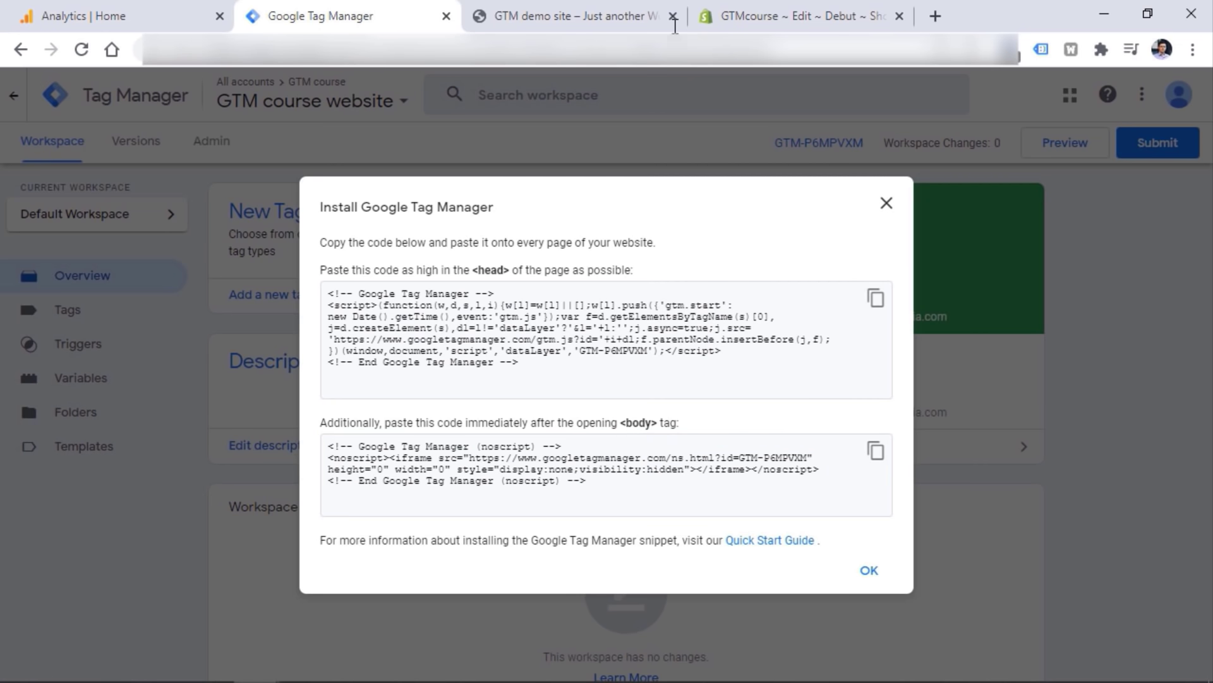
Review the placement of both Tag Manager snippets around the head and body tags in theme.liquid, and save the file.
click(757, 8)
click(680, 422)
click(540, 460)
key(shift+End)
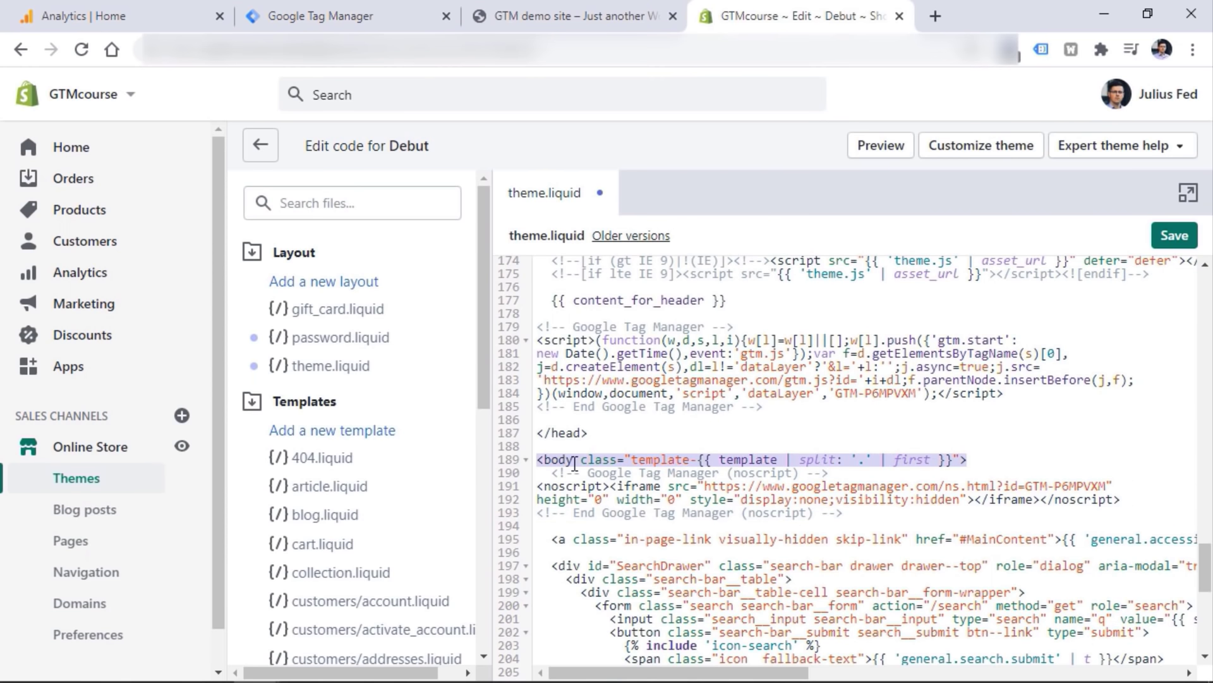
drag(551, 473, 860, 513)
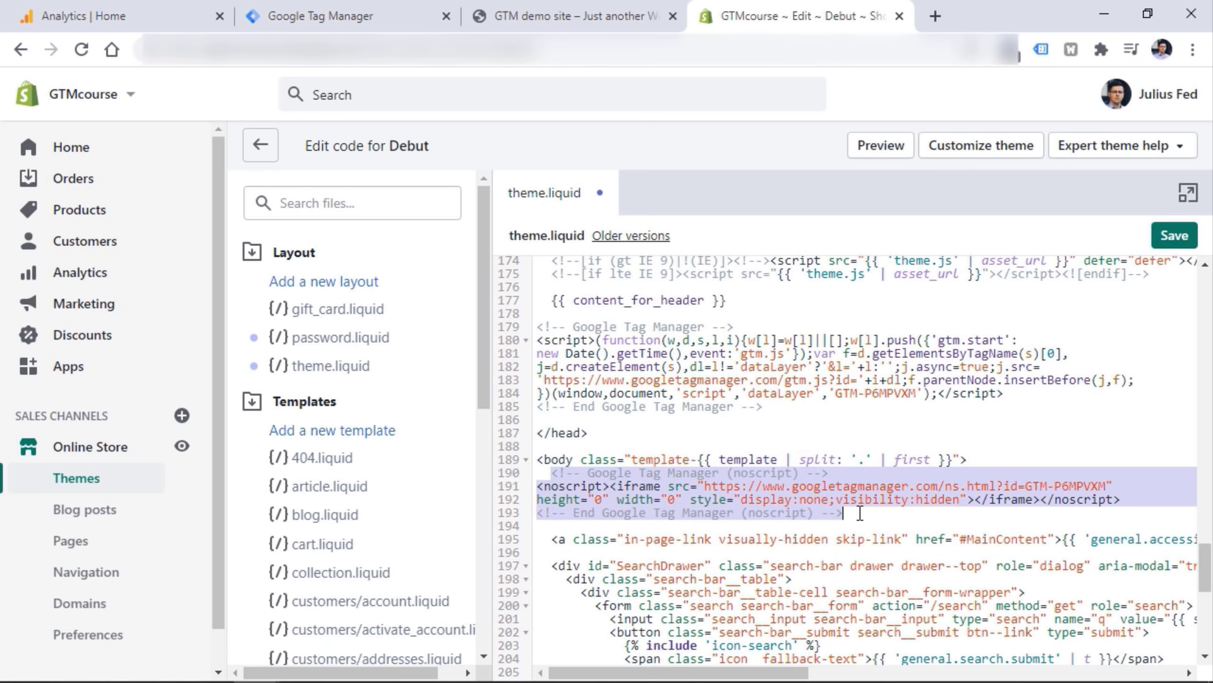
click(573, 492)
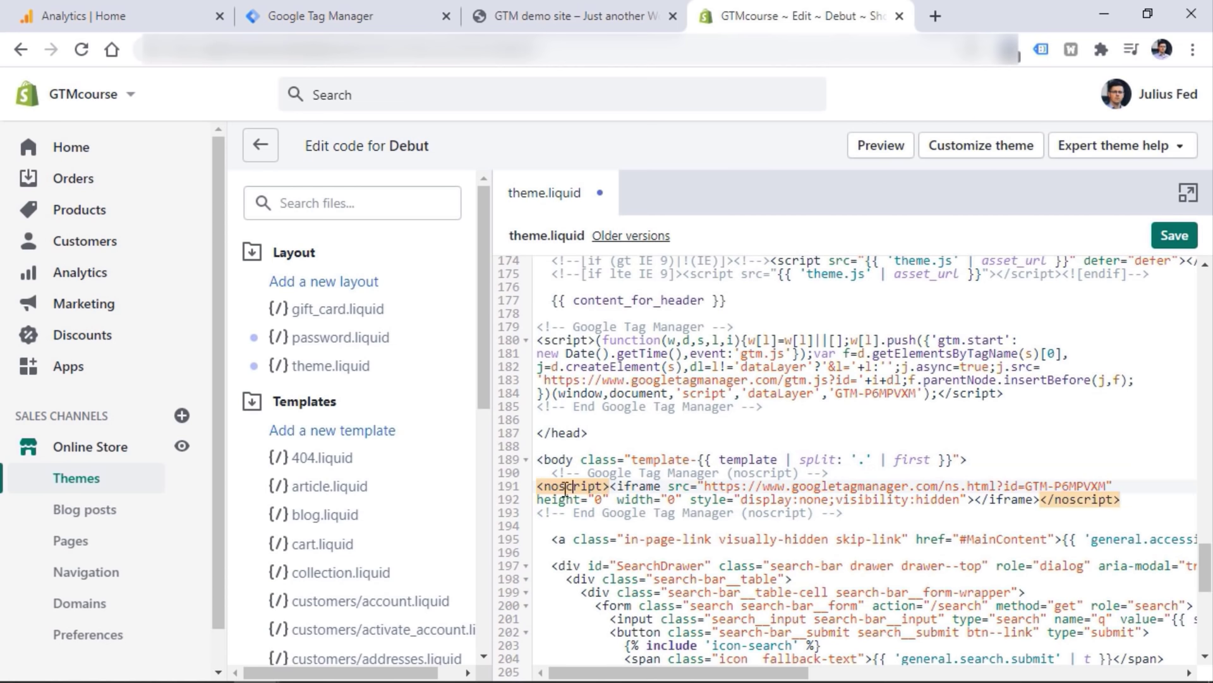
drag(538, 487, 610, 487)
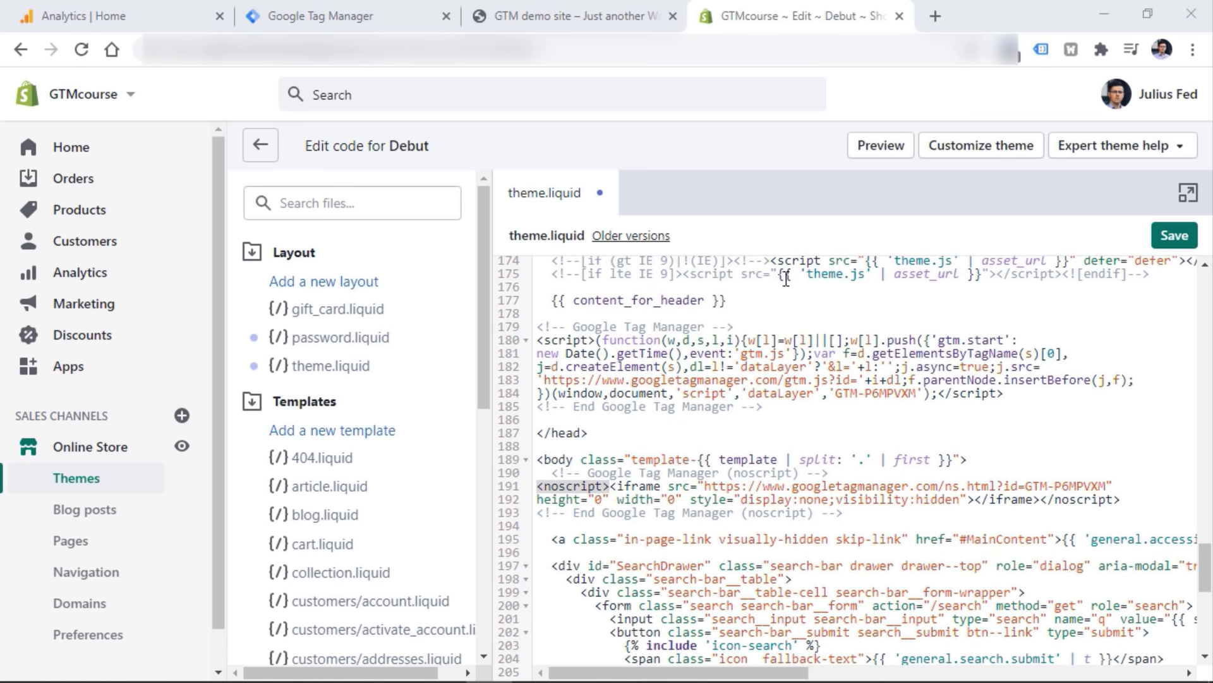
drag(847, 512, 538, 485)
click(549, 487)
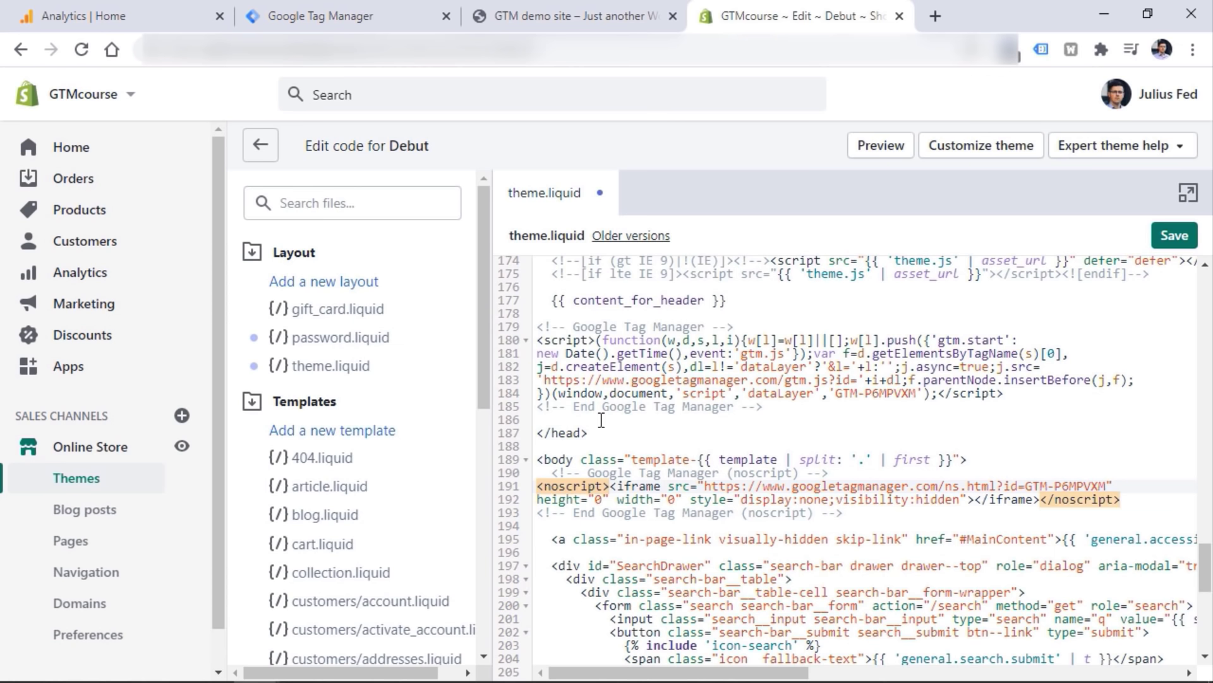
drag(782, 407, 539, 327)
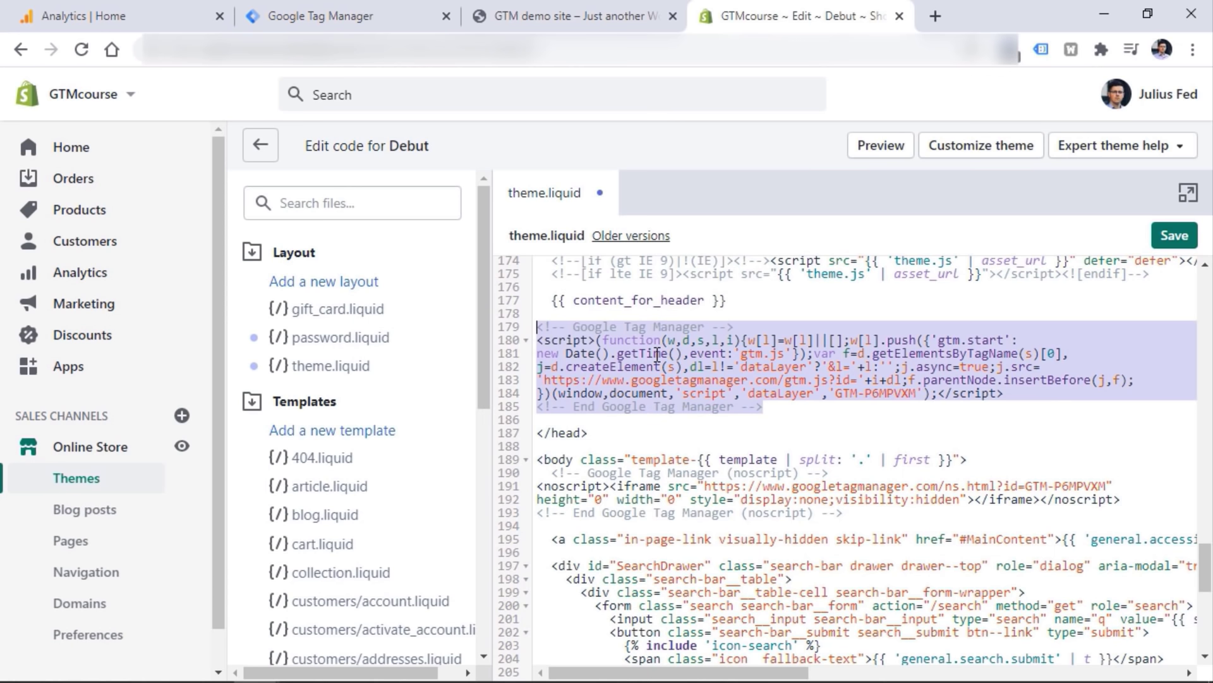
click(730, 412)
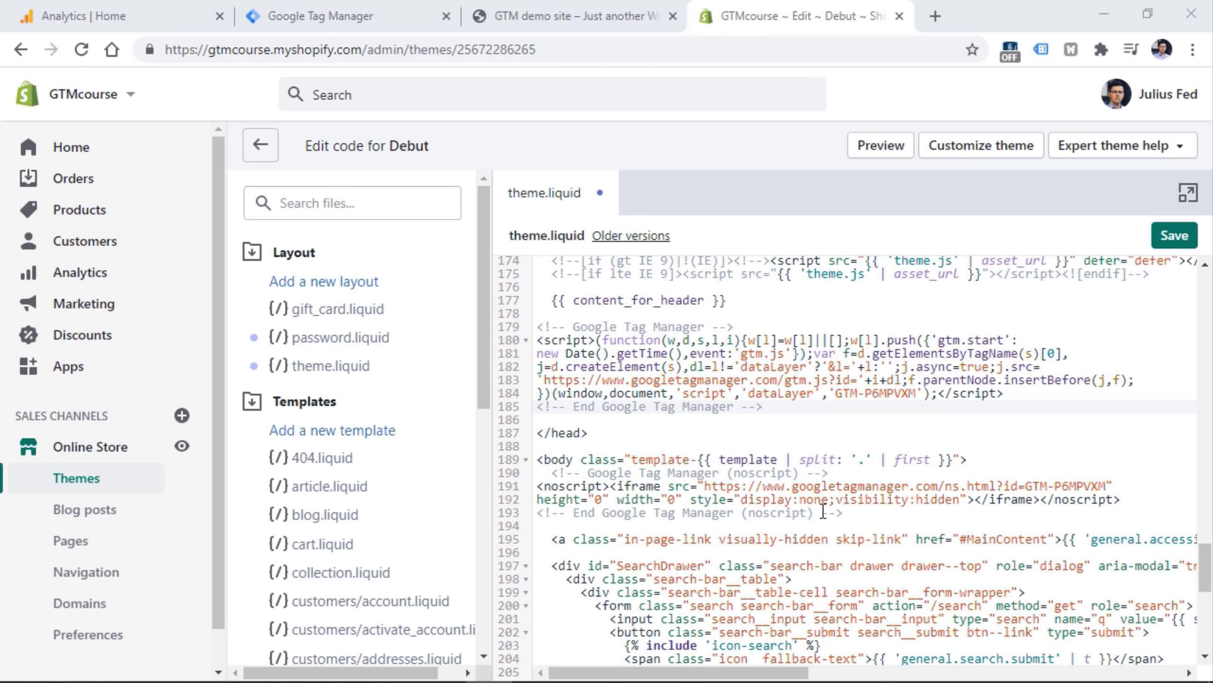
click(1169, 240)
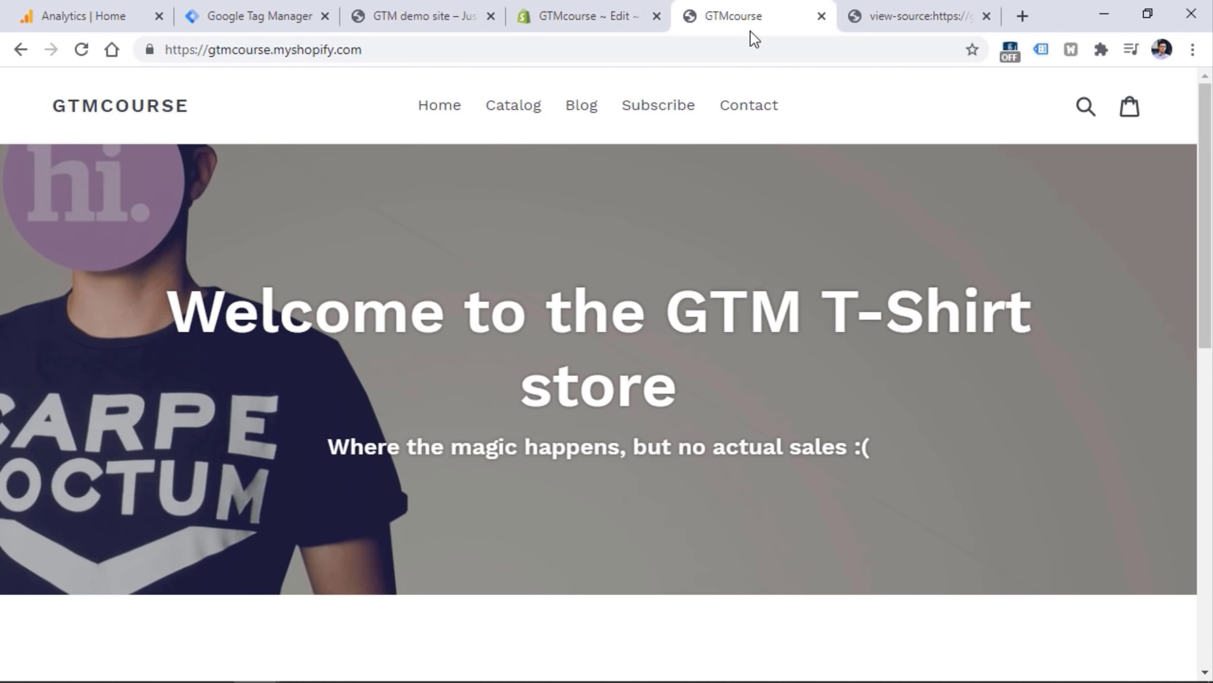
click(259, 8)
click(887, 202)
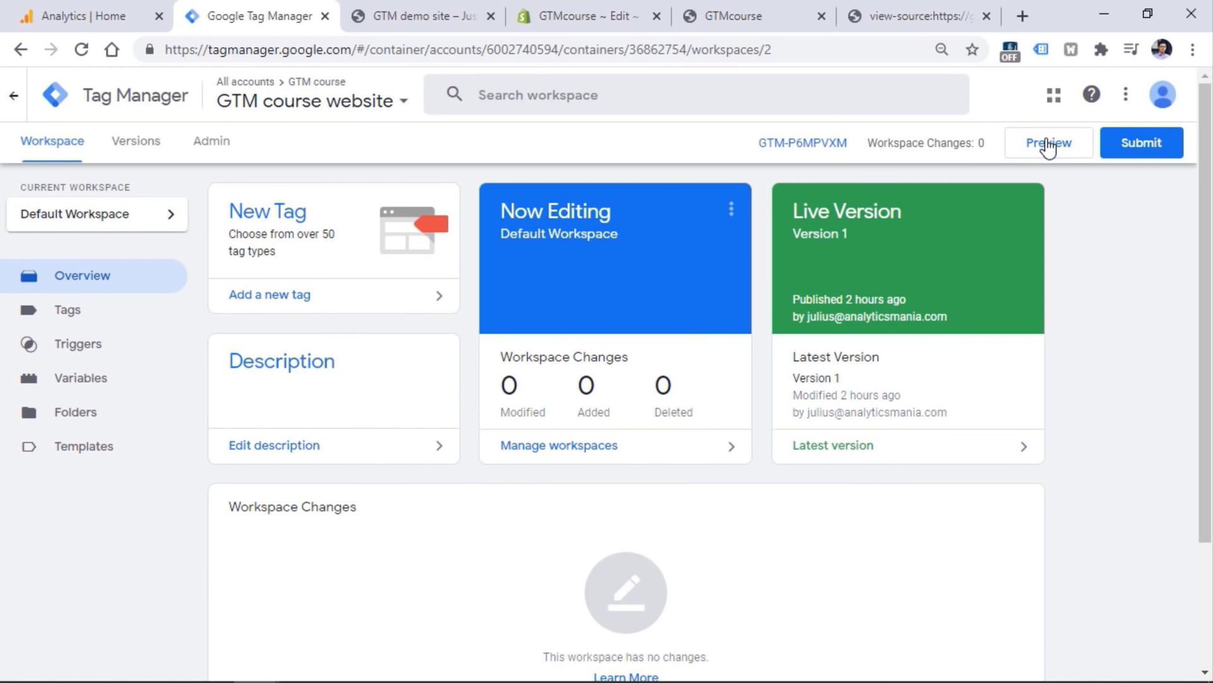
click(1050, 149)
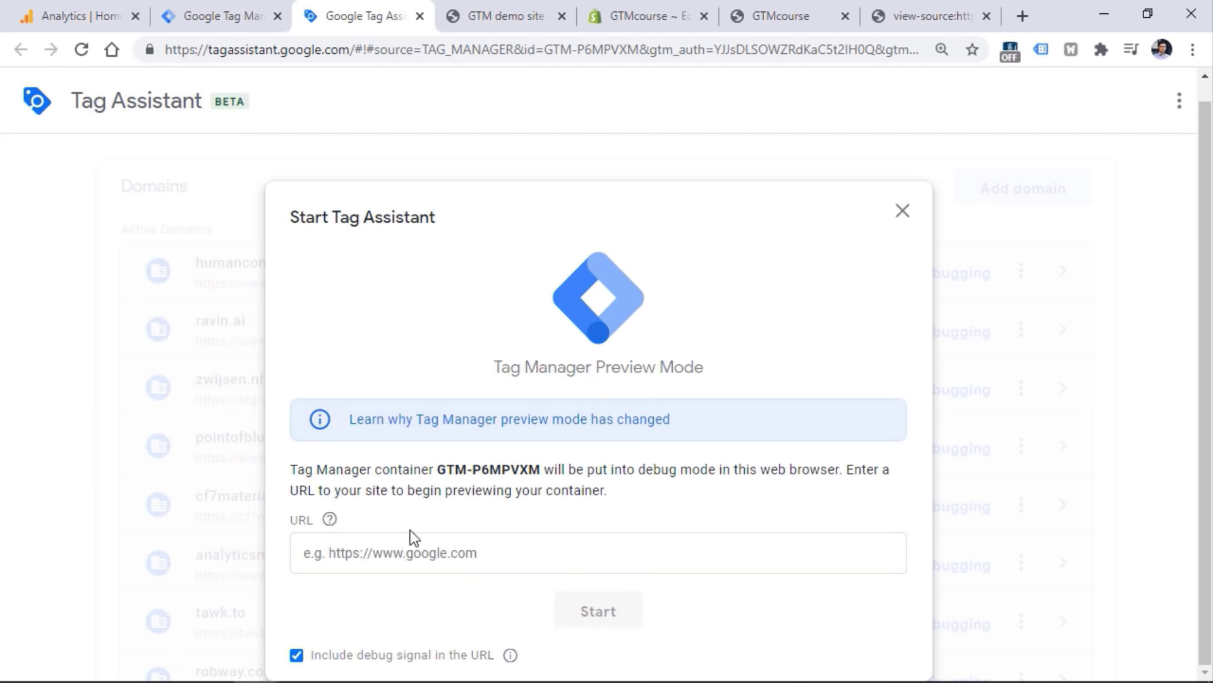
click(430, 566)
text(https://gtmcourse.myshopify.com/)
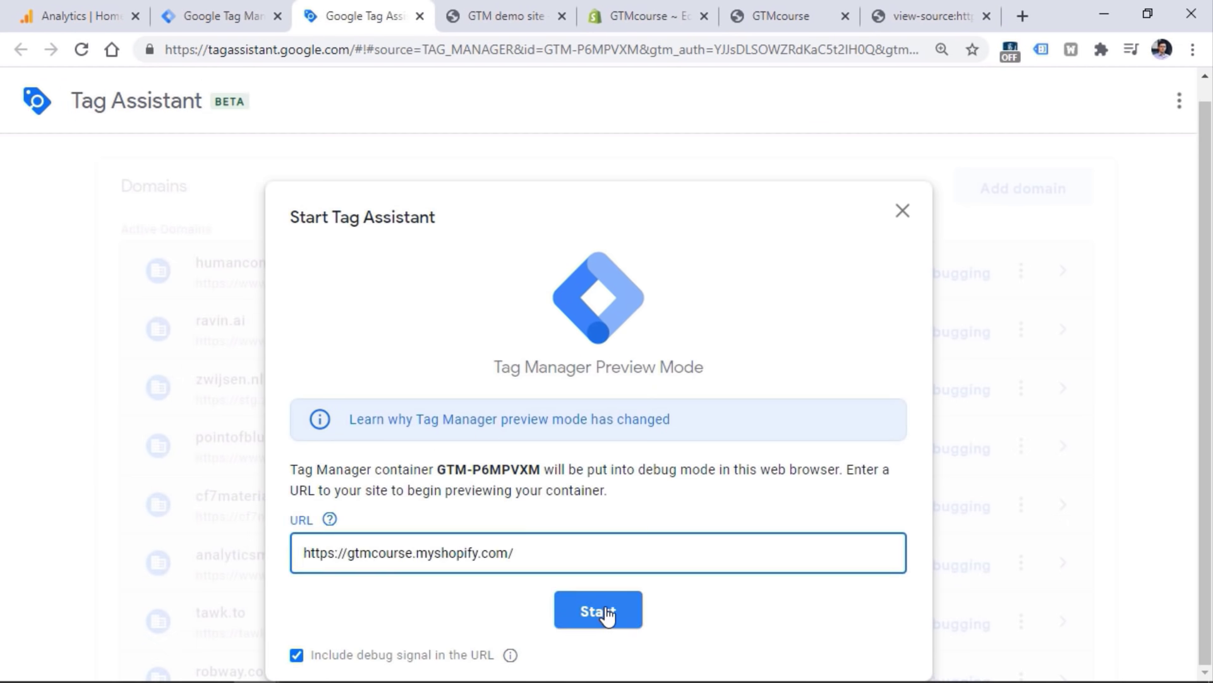
click(607, 613)
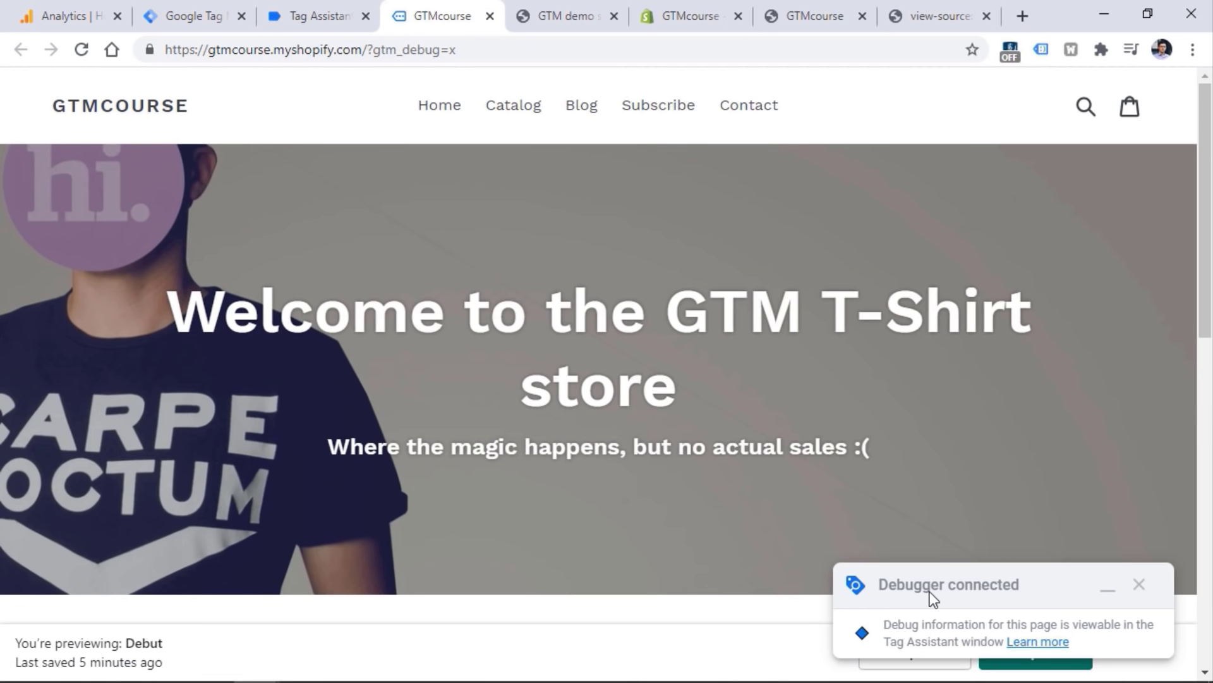
click(319, 16)
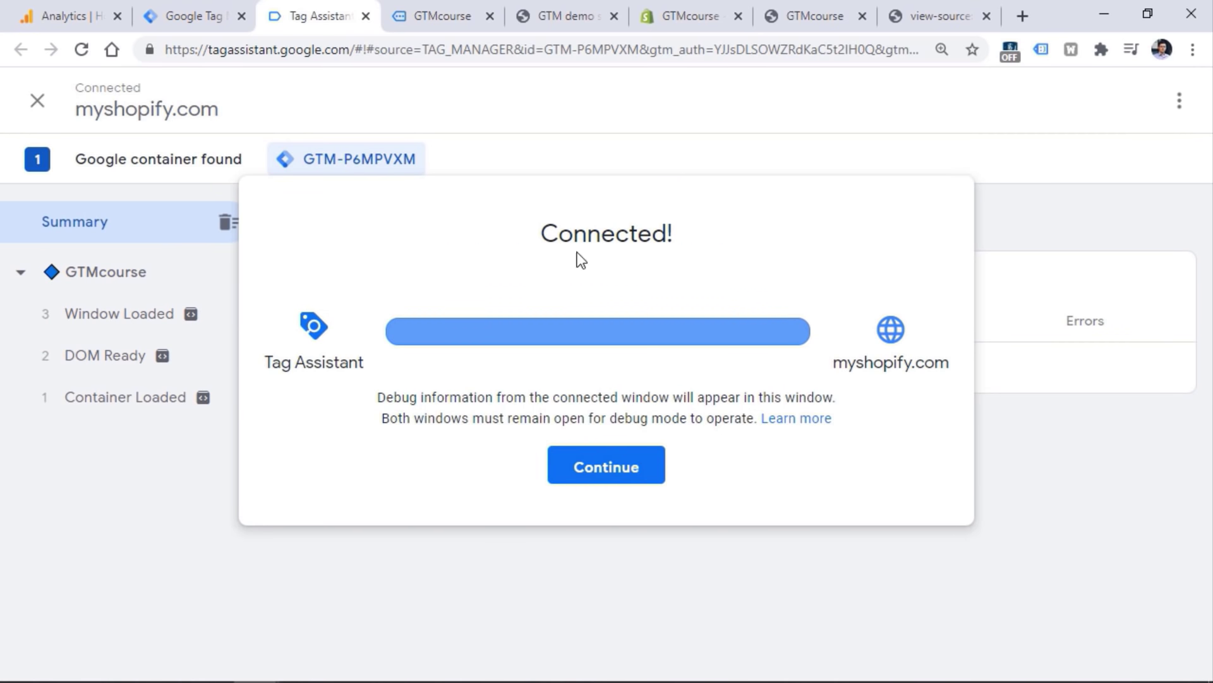
click(611, 482)
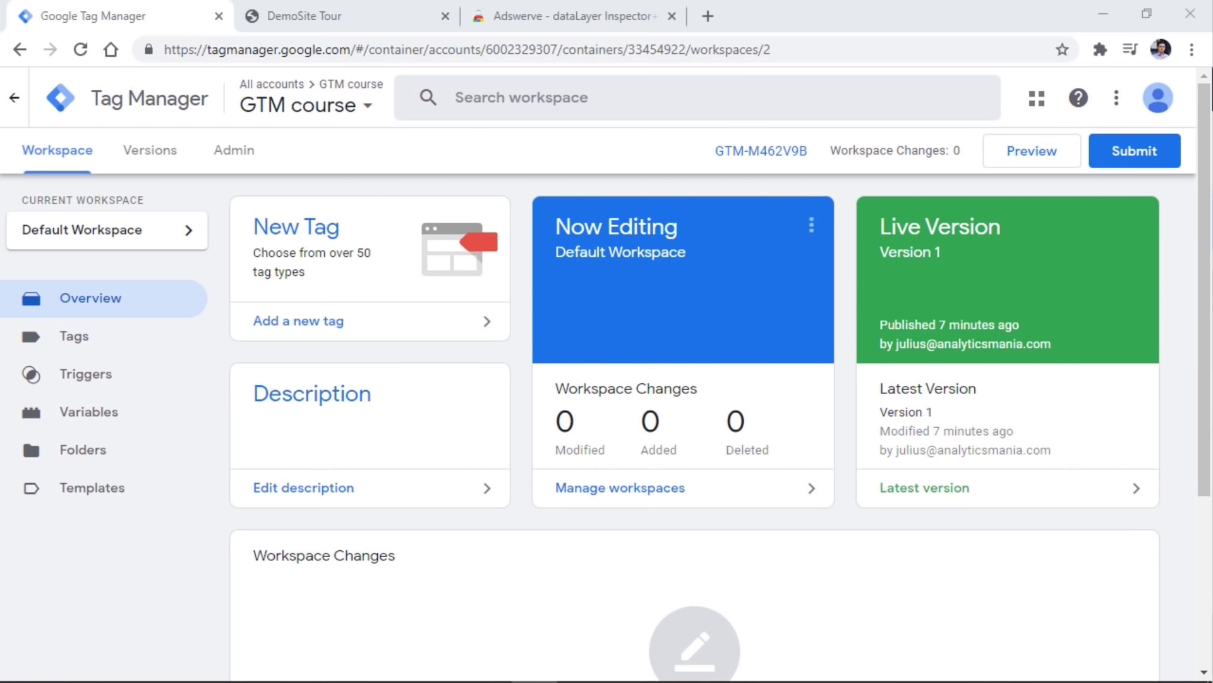
Examine the installation code of the GTM course container, and view the DemoSite home page.
click(736, 153)
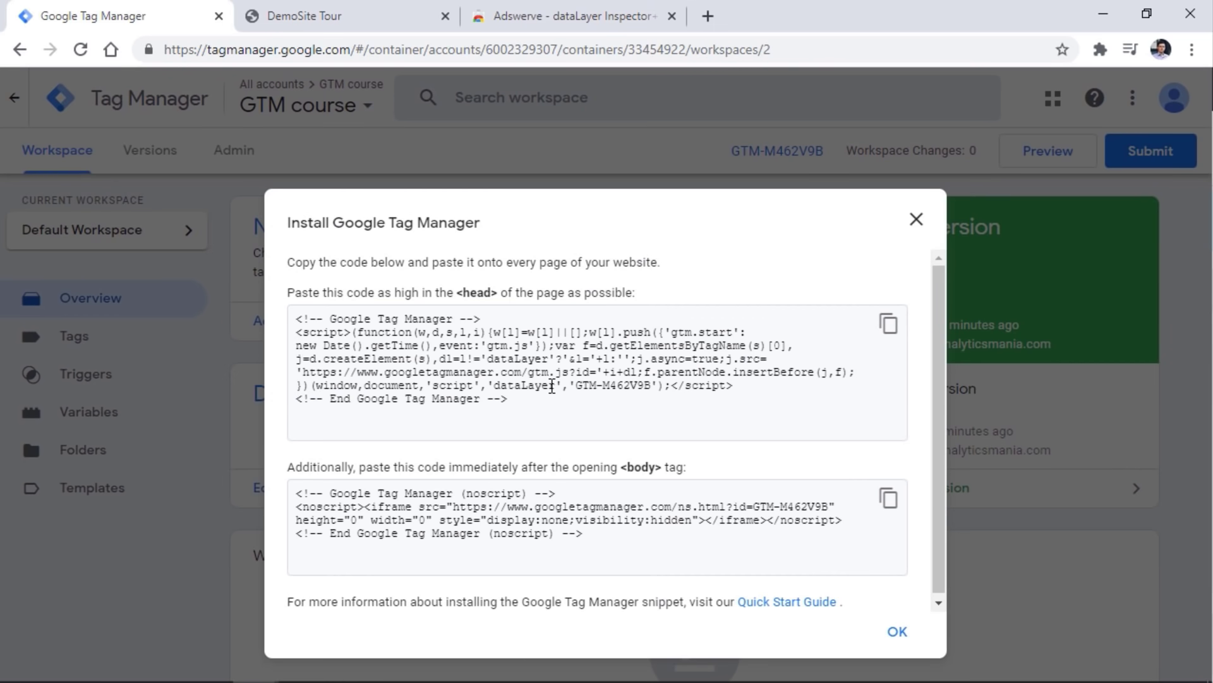
click(921, 222)
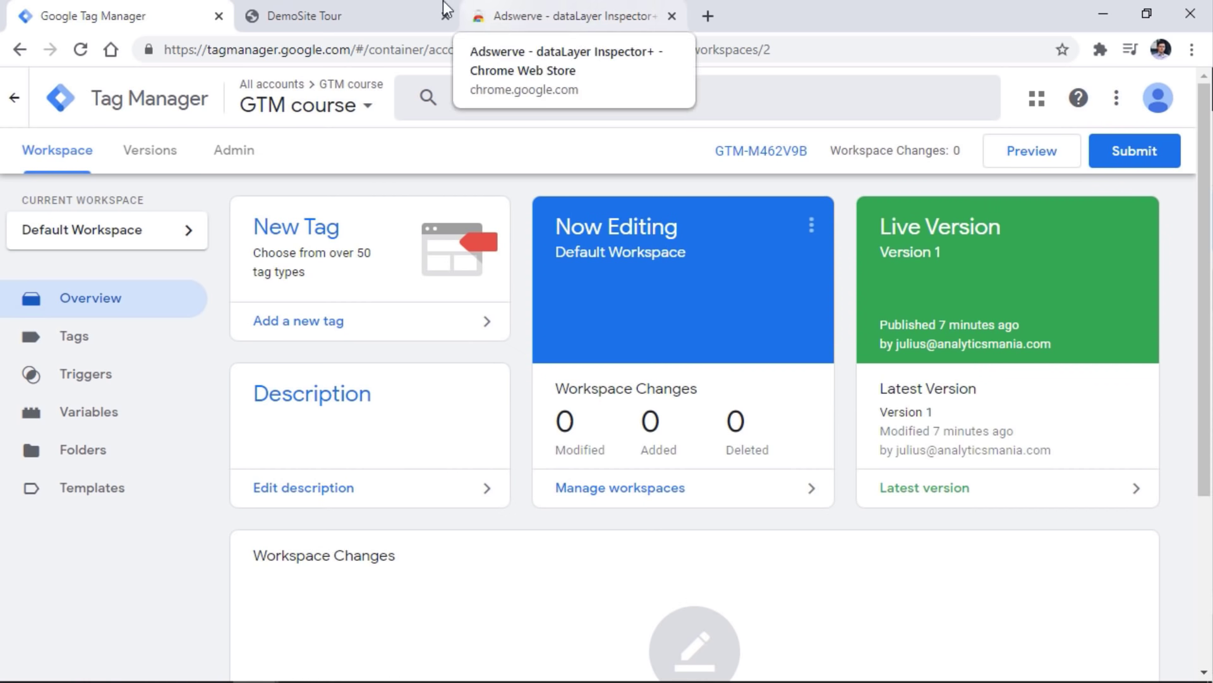
click(373, 8)
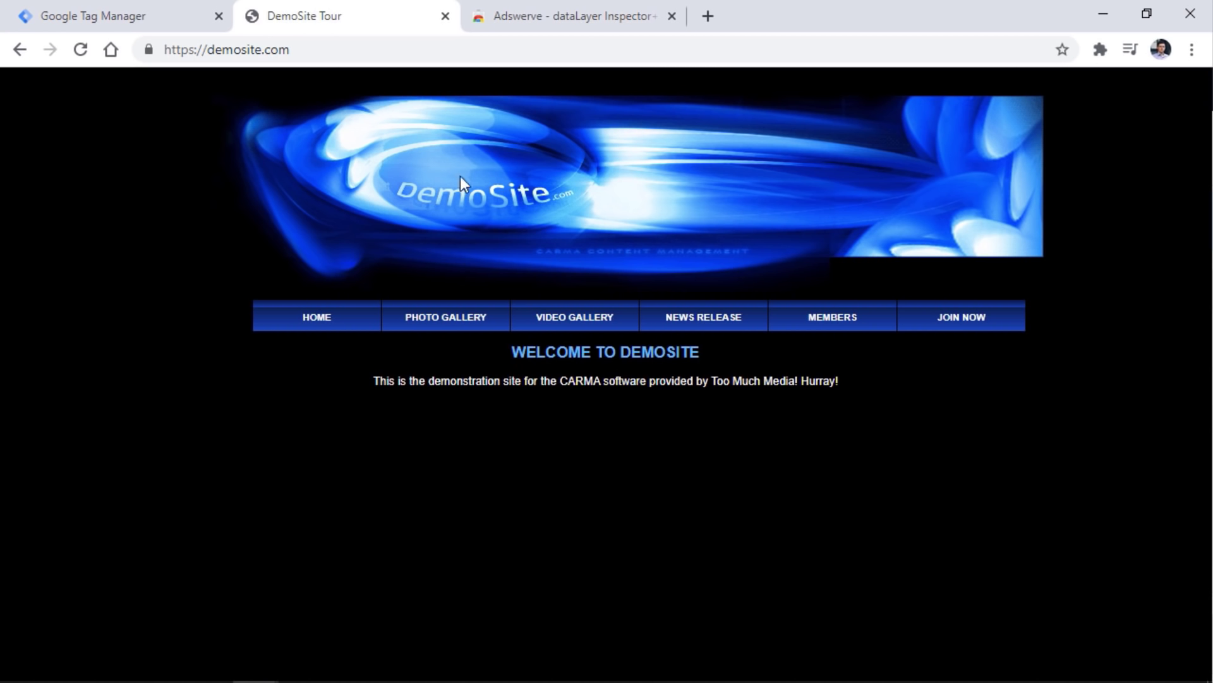
Add the Adswerve - dataLayer Inspector+ extension to Chrome from its Chrome Web Store page.
click(572, 15)
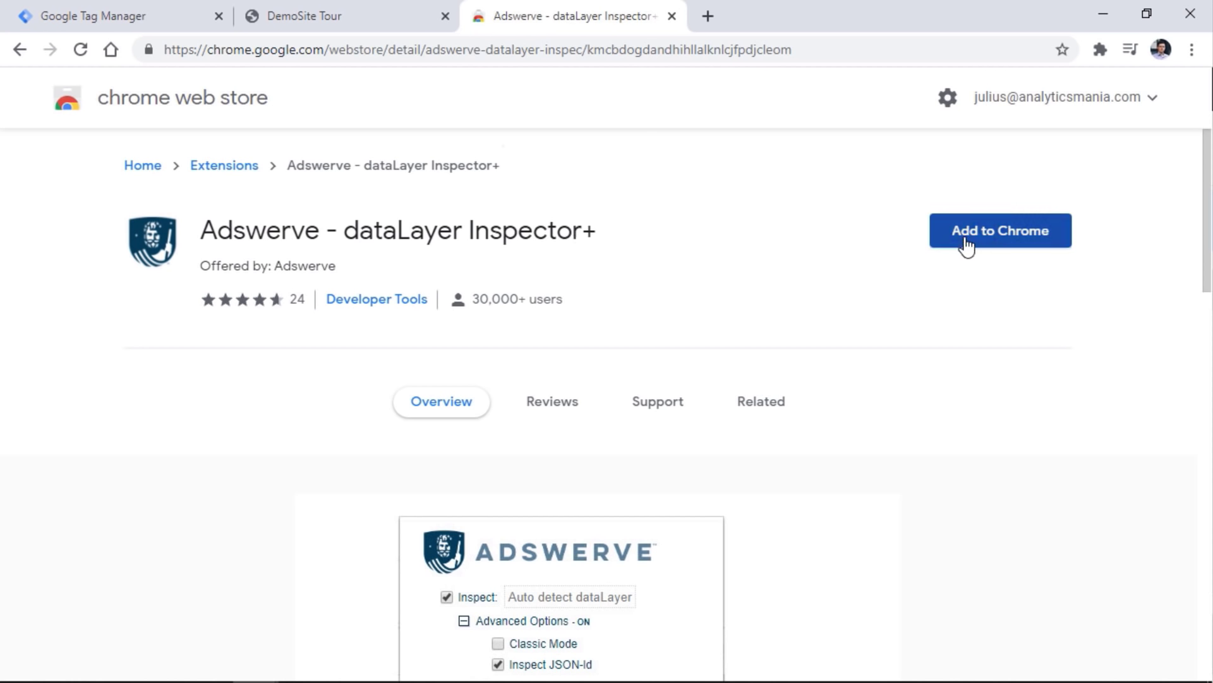
click(1030, 241)
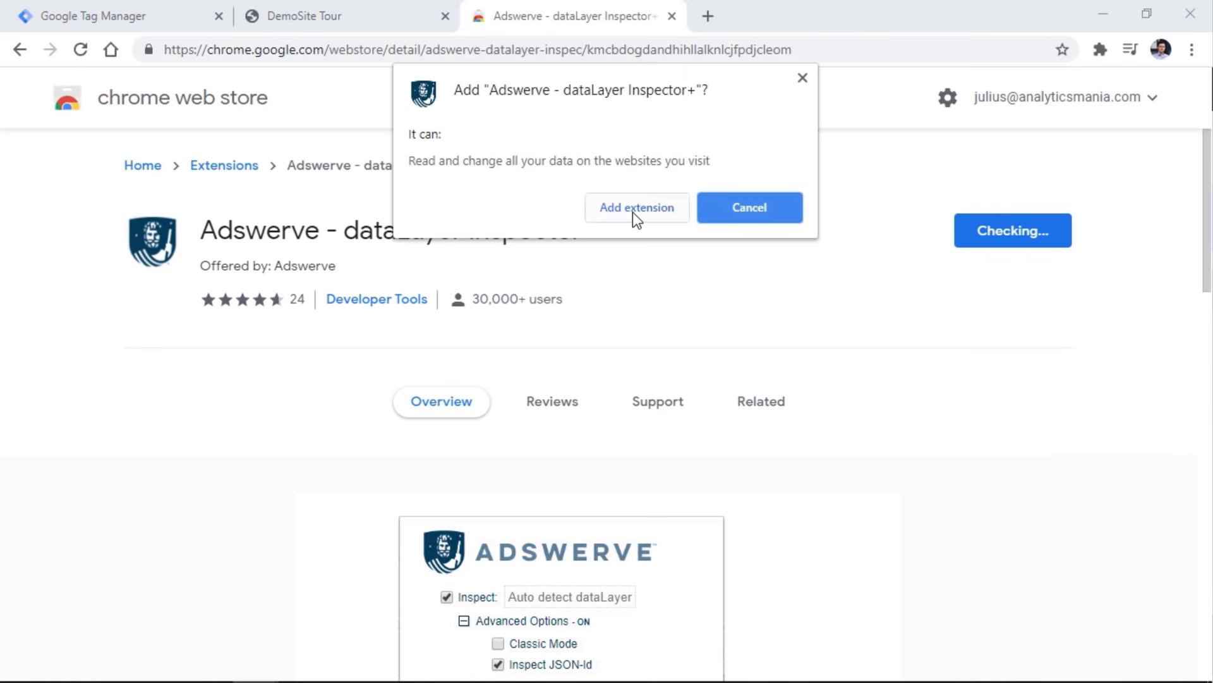
click(634, 209)
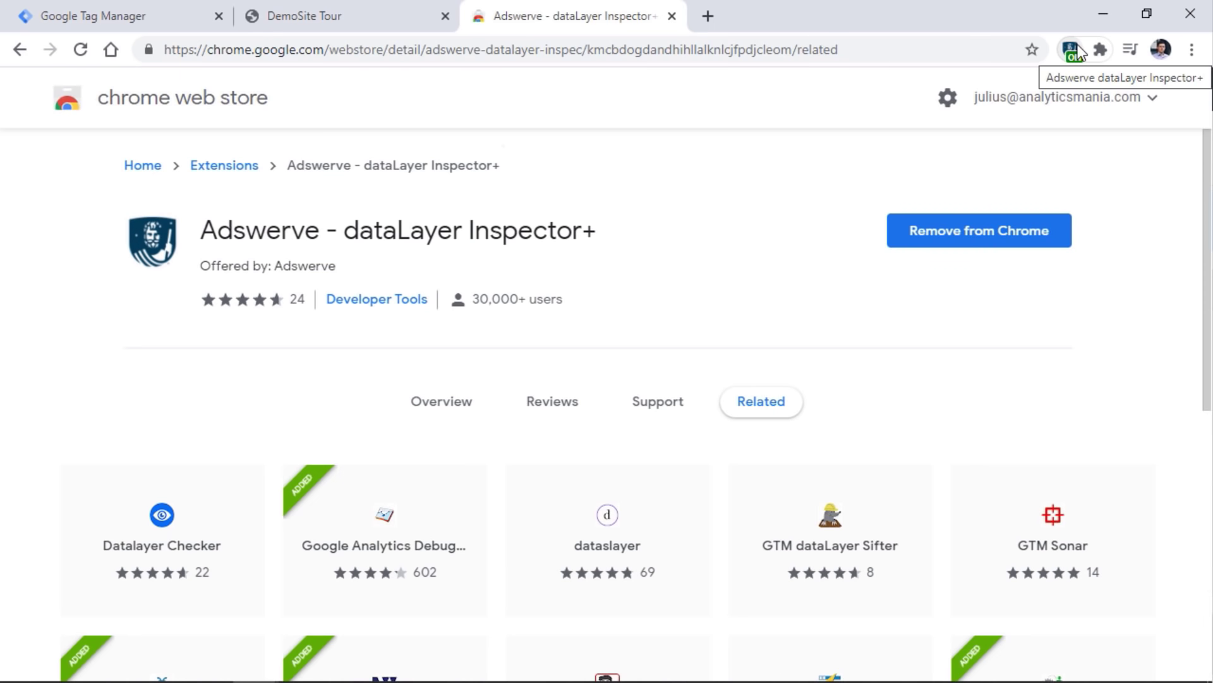
Open the GTM course container's installation code and copy only the ID part M462V9B, without the GTM- prefix, from the head snippet.
click(115, 12)
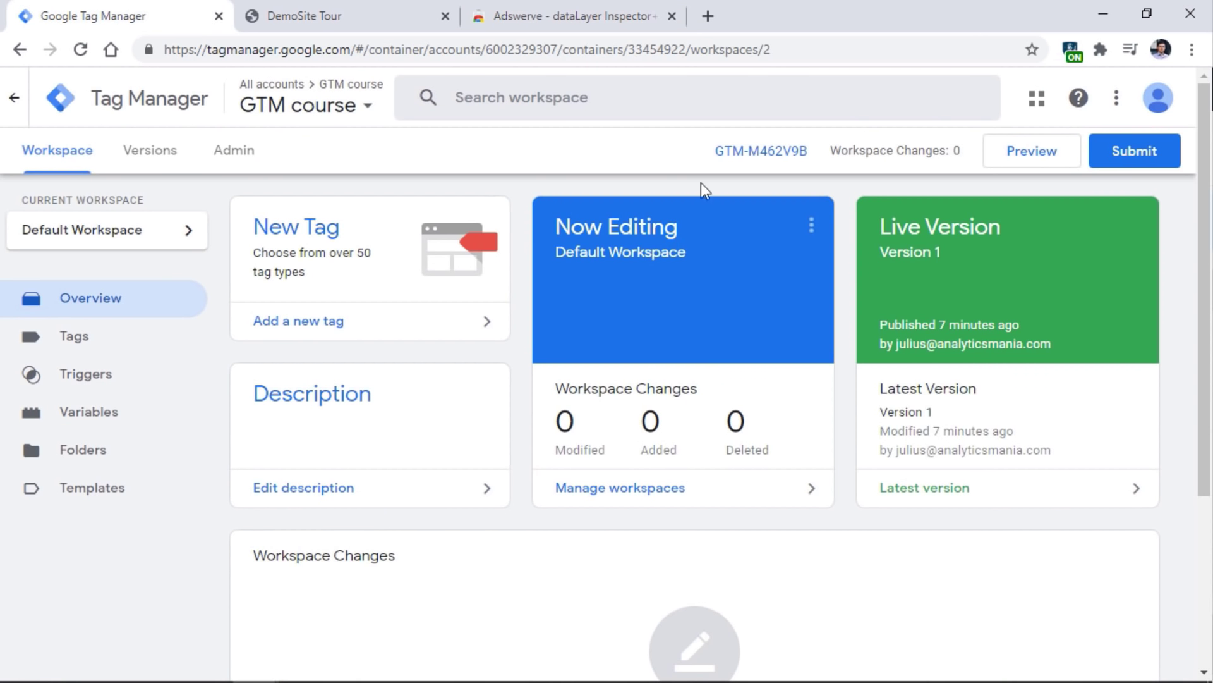
click(767, 158)
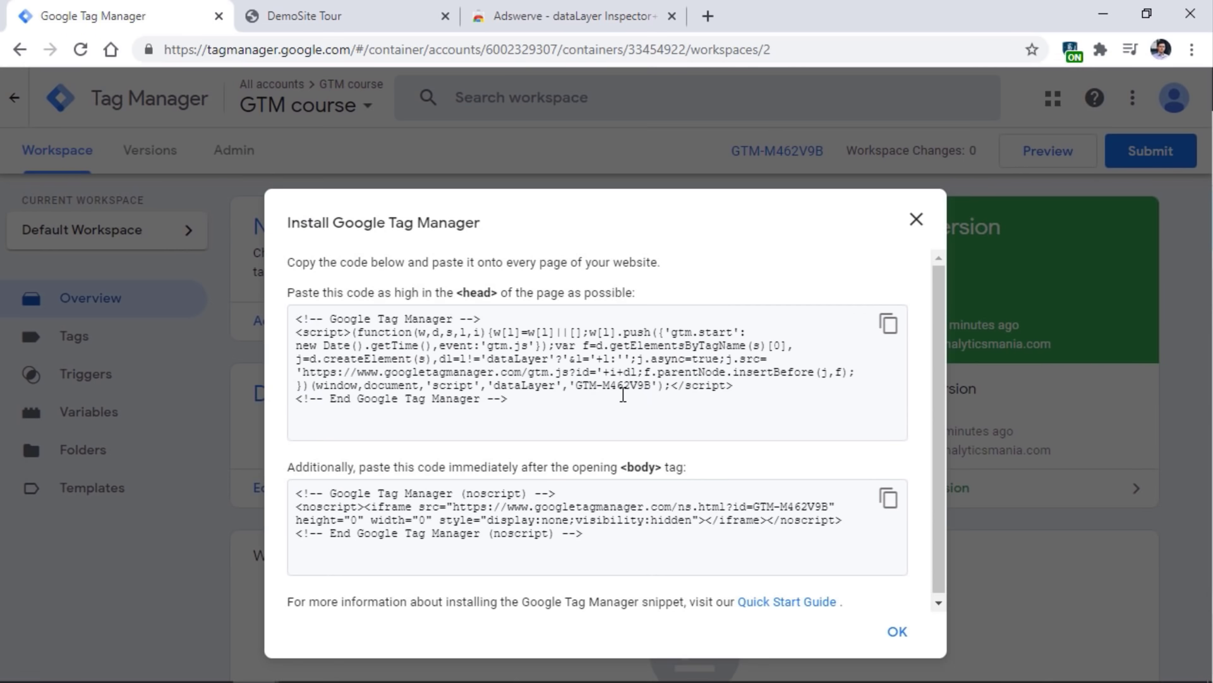
double_click(630, 386)
click(608, 393)
drag(604, 387, 652, 386)
click(652, 386)
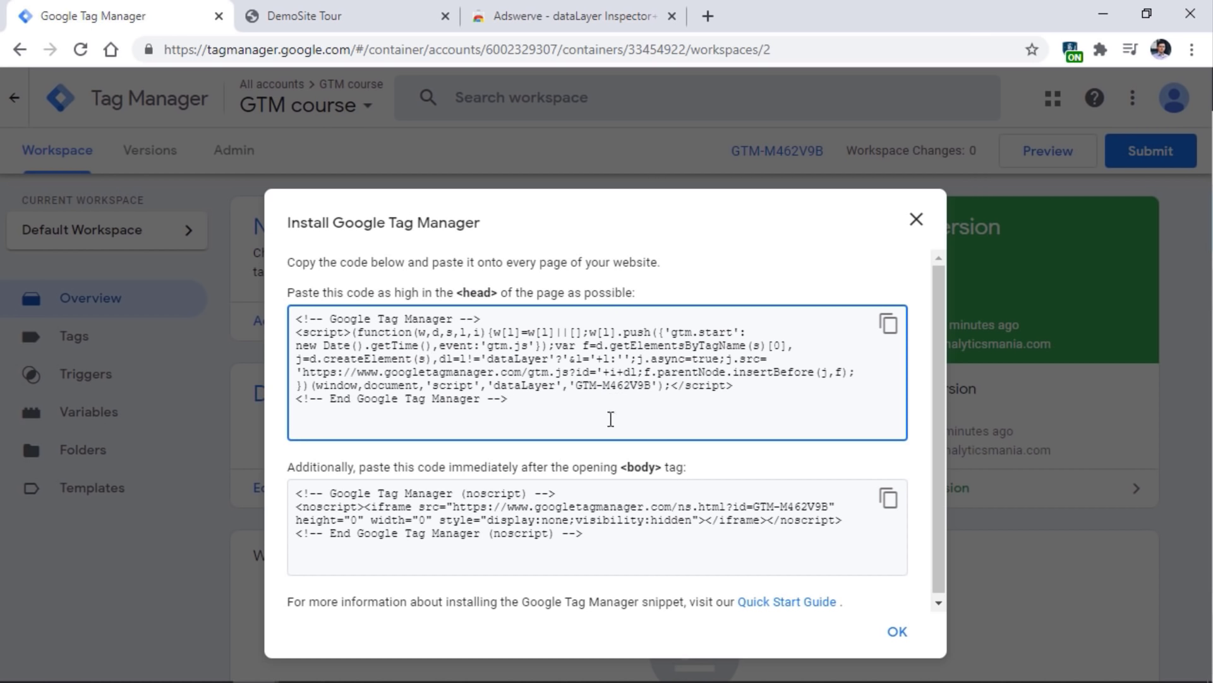
drag(576, 388, 598, 389)
click(611, 400)
double_click(626, 387)
right_click(627, 388)
click(654, 402)
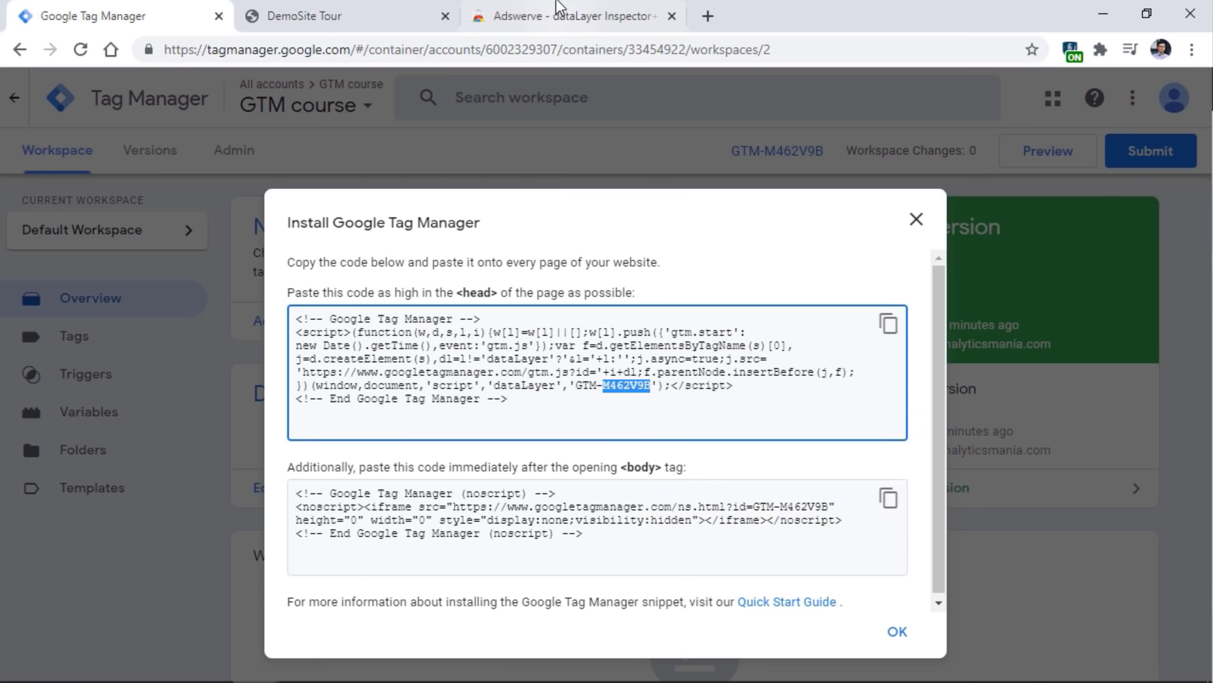
On the DemoSite page, enable Insert GTM Container in the dataLayer Inspector+ advanced options and set its GTM ID to M462V9B.
click(562, 12)
click(337, 9)
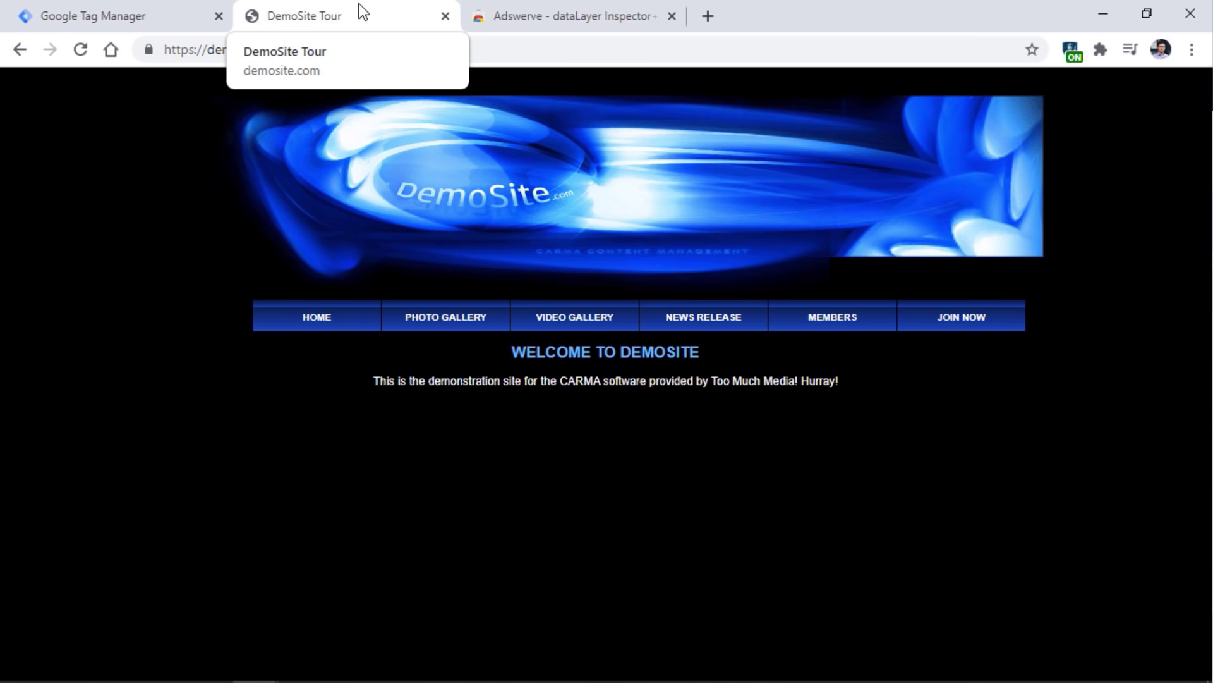
click(1068, 51)
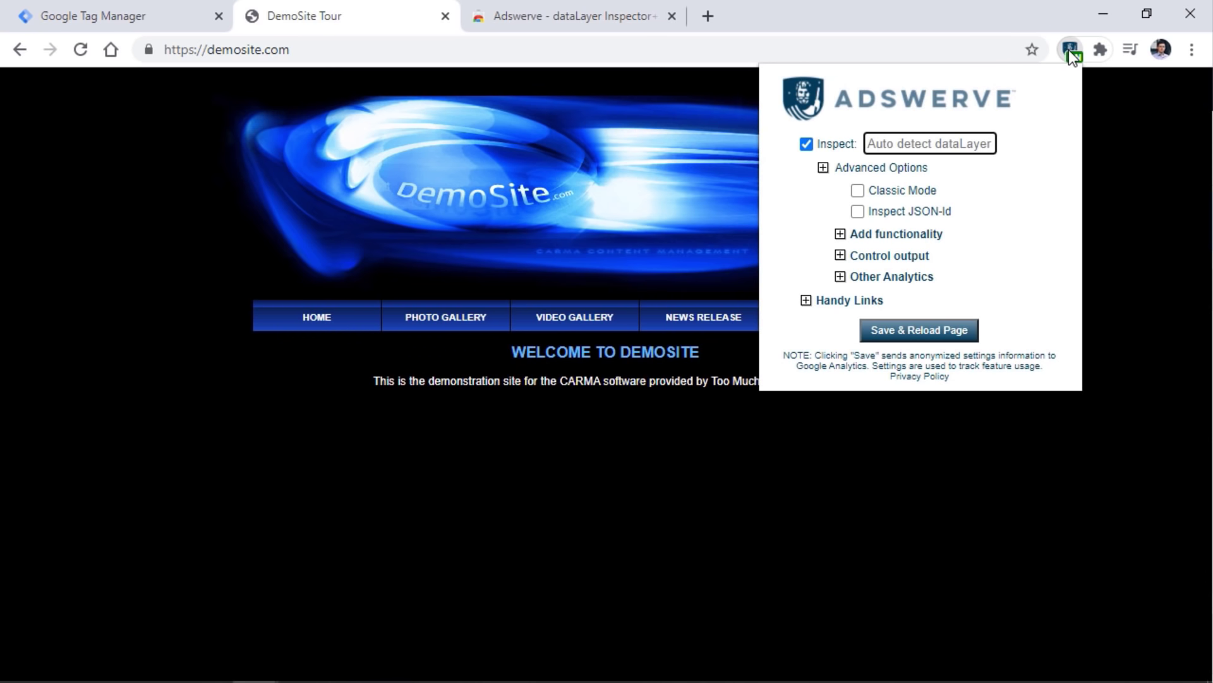
click(806, 144)
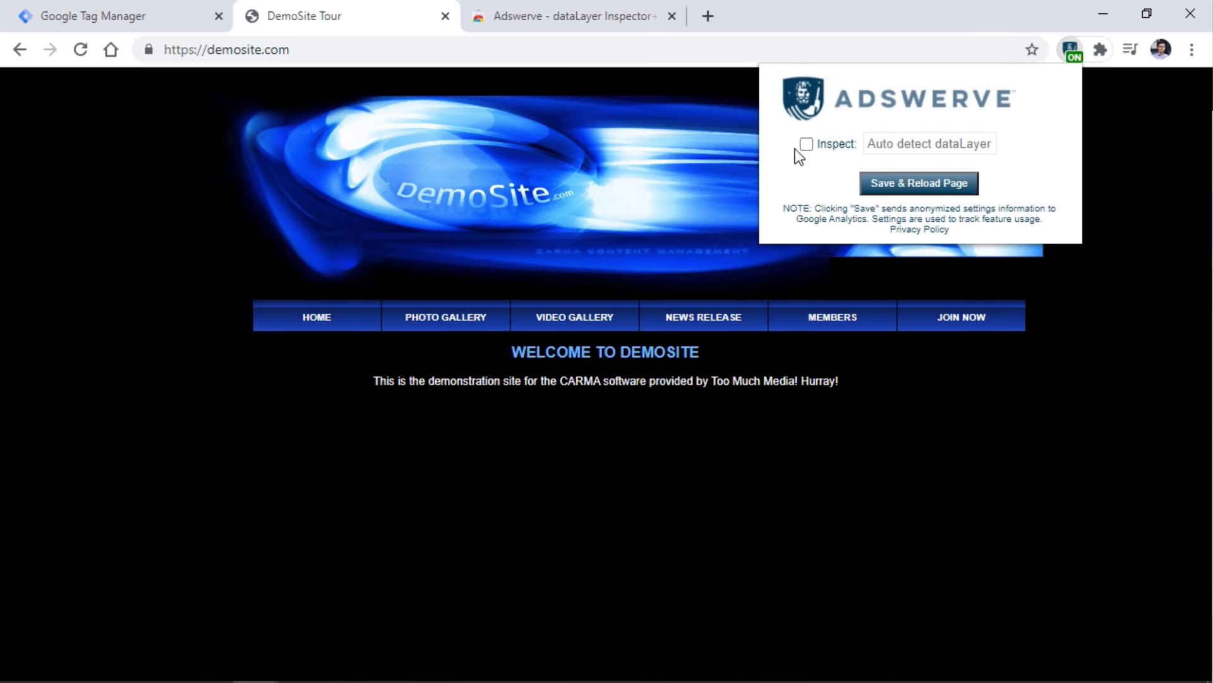
click(805, 144)
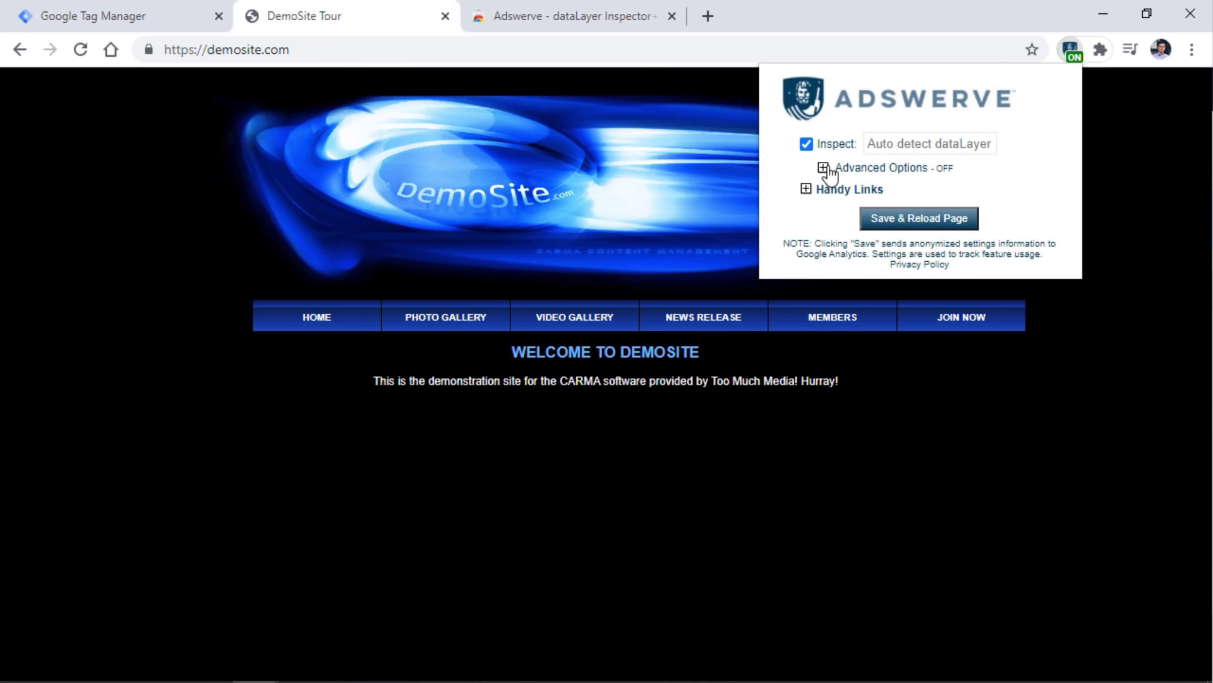
click(824, 167)
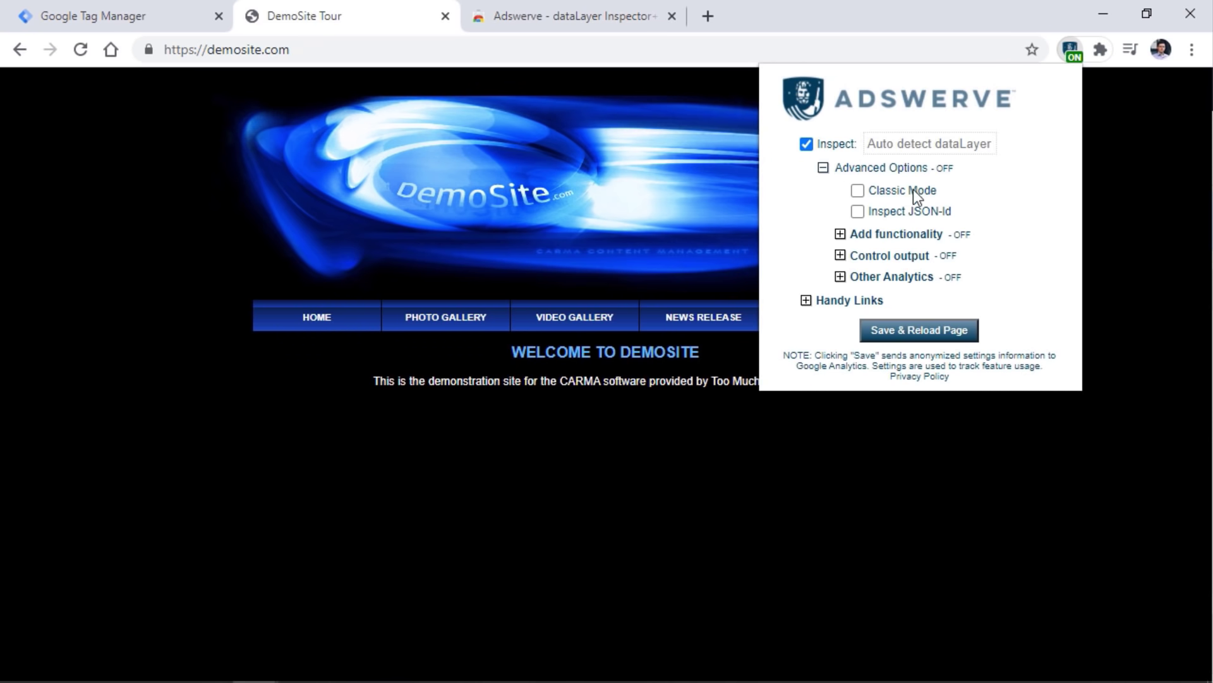
click(840, 234)
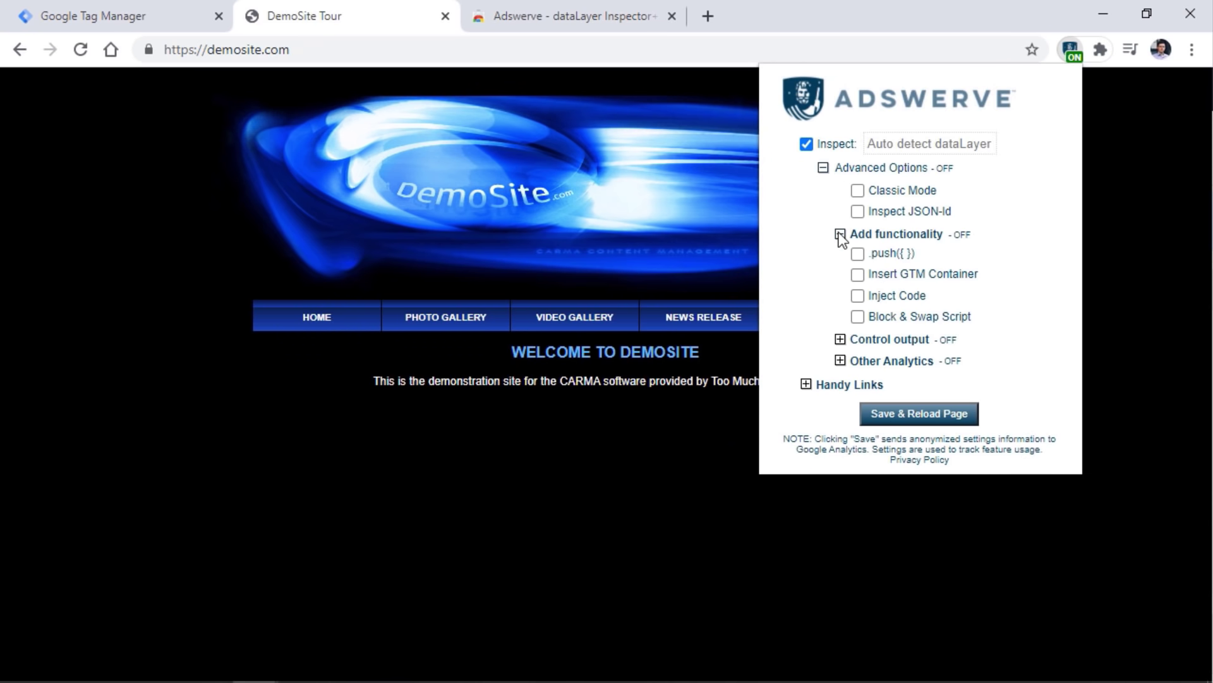
click(857, 275)
double_click(929, 294)
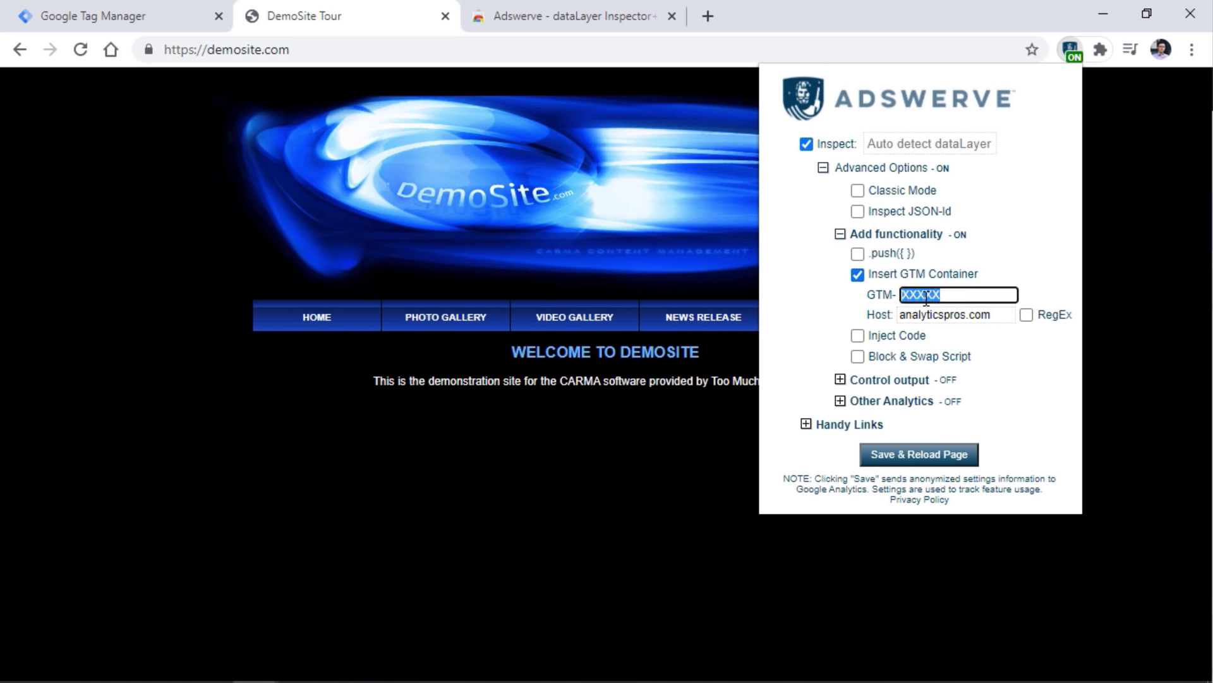
key(ctrl+v)
double_click(934, 294)
Set the inserted container's host to demosite.com, save the extension settings and reload the page.
double_click(945, 314)
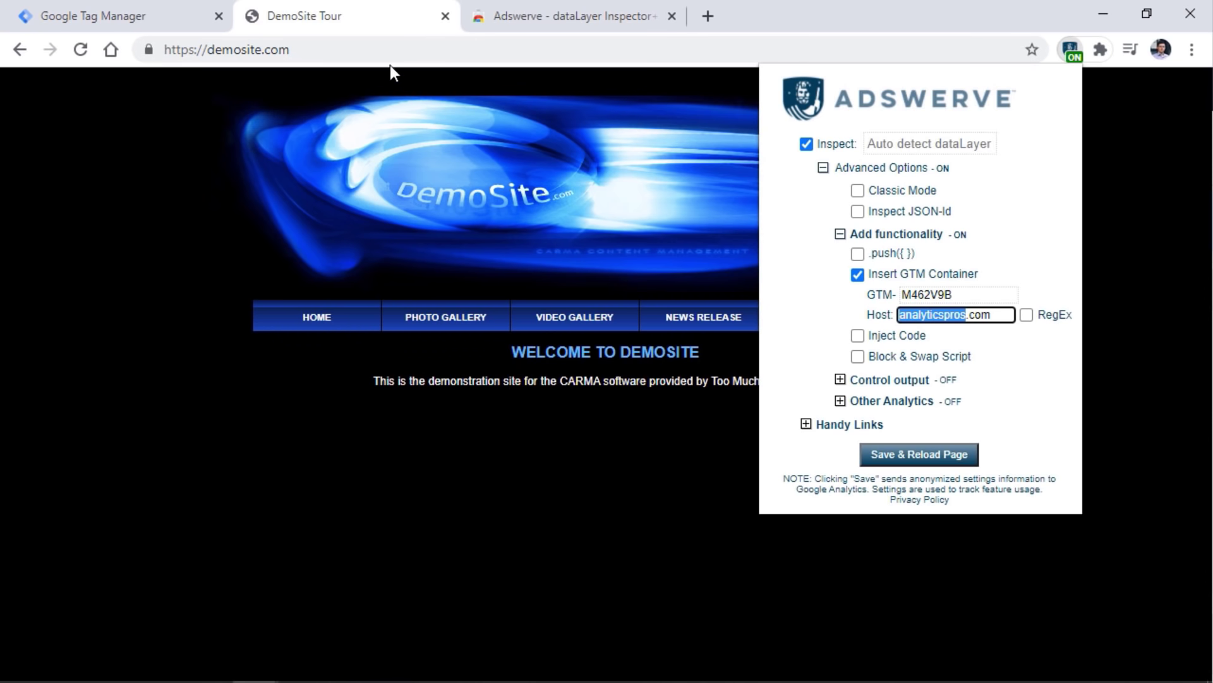
text(demo)
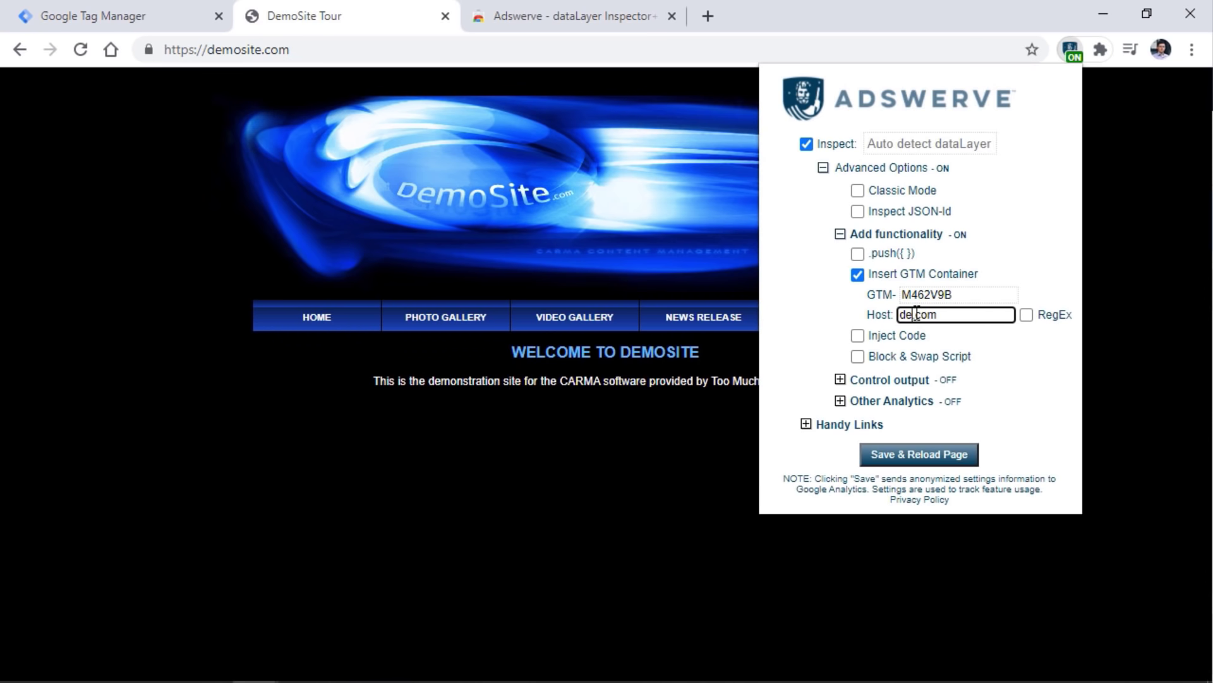
text(site)
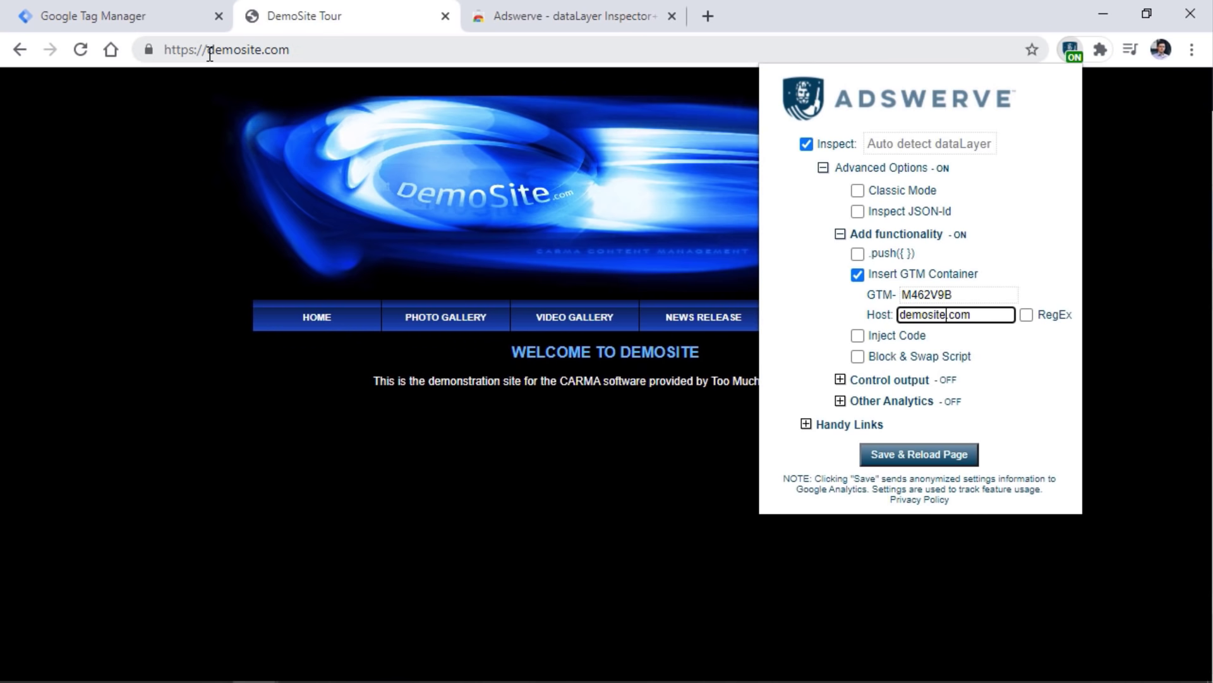
click(923, 455)
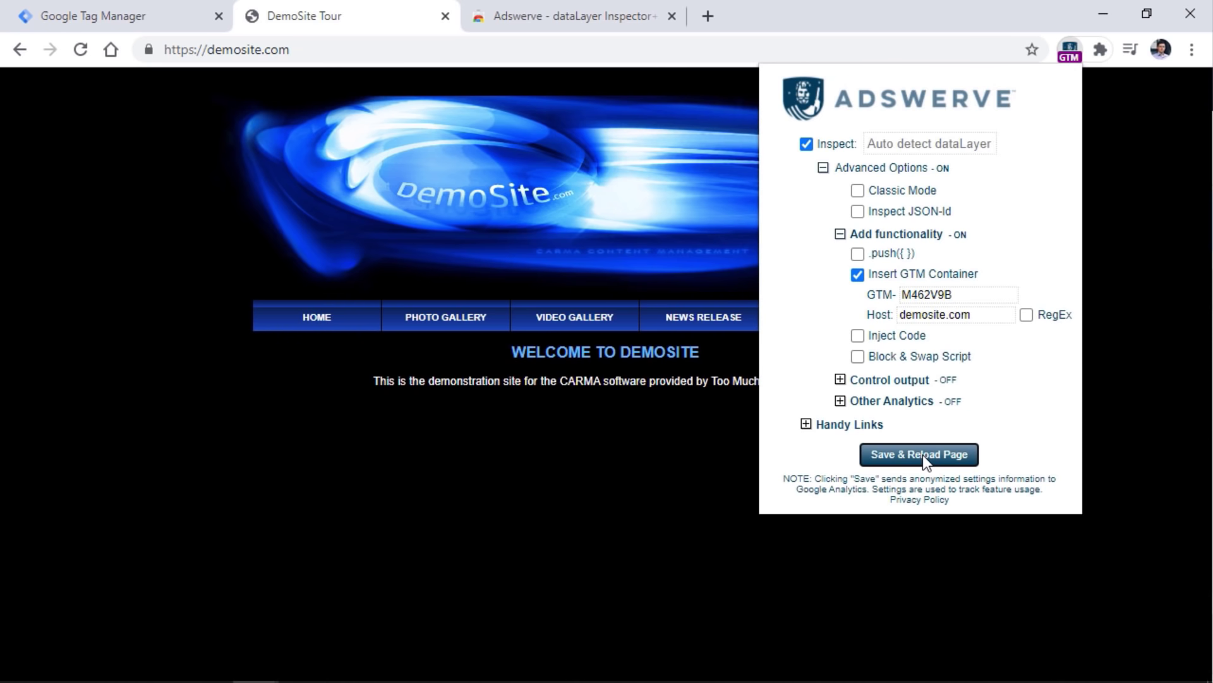
click(241, 305)
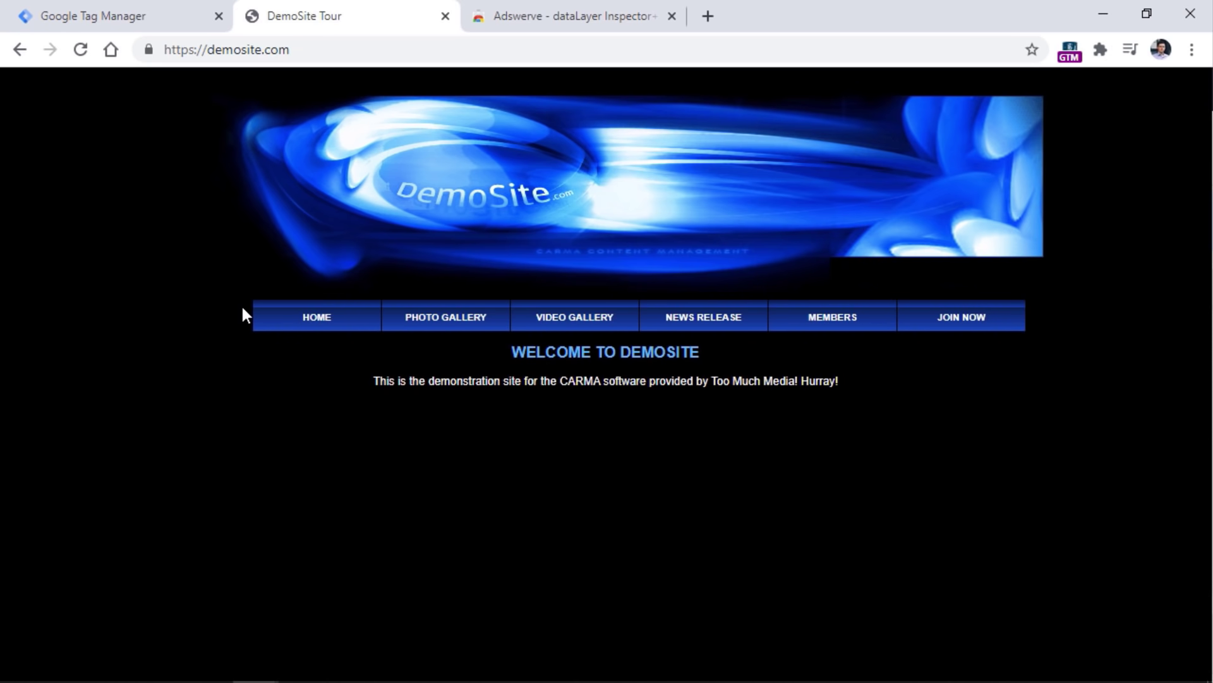
click(118, 19)
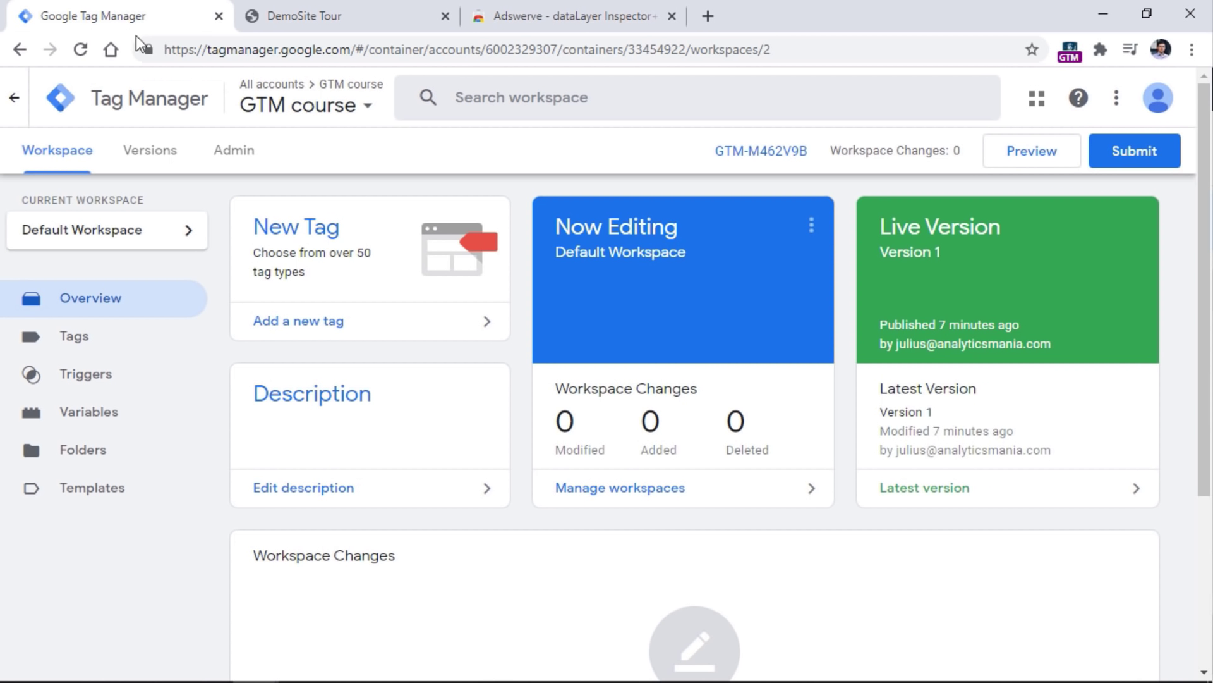
click(1035, 157)
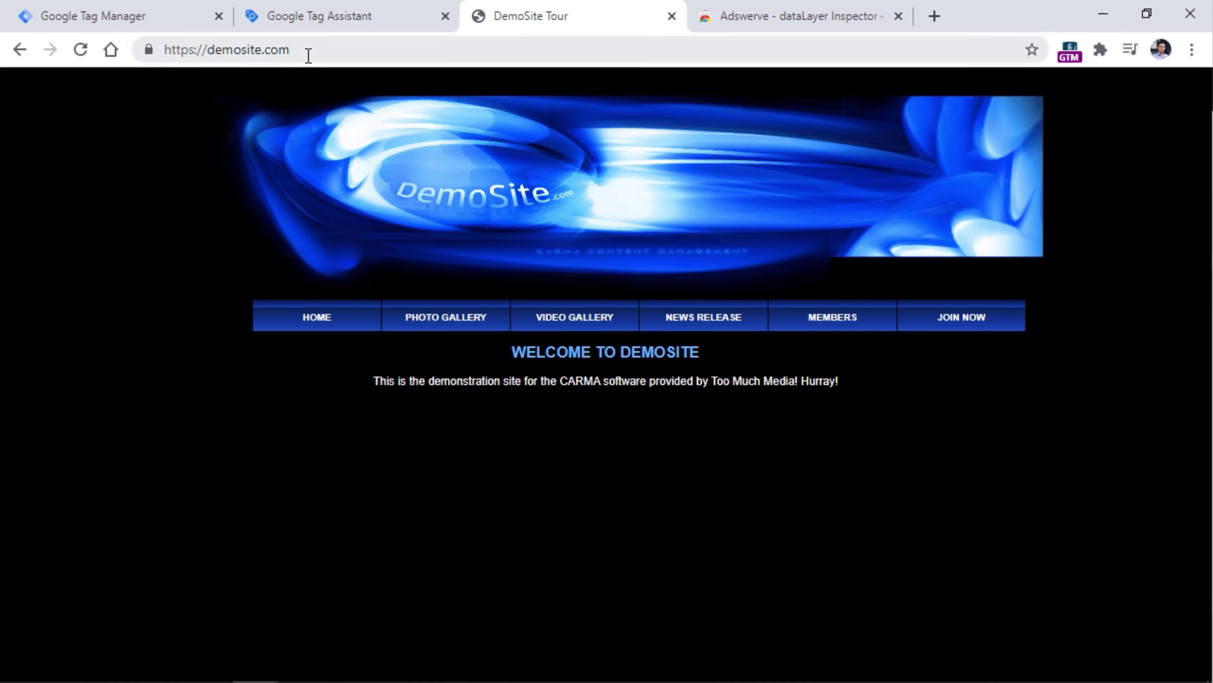
click(308, 55)
key(ctrl+c)
click(357, 15)
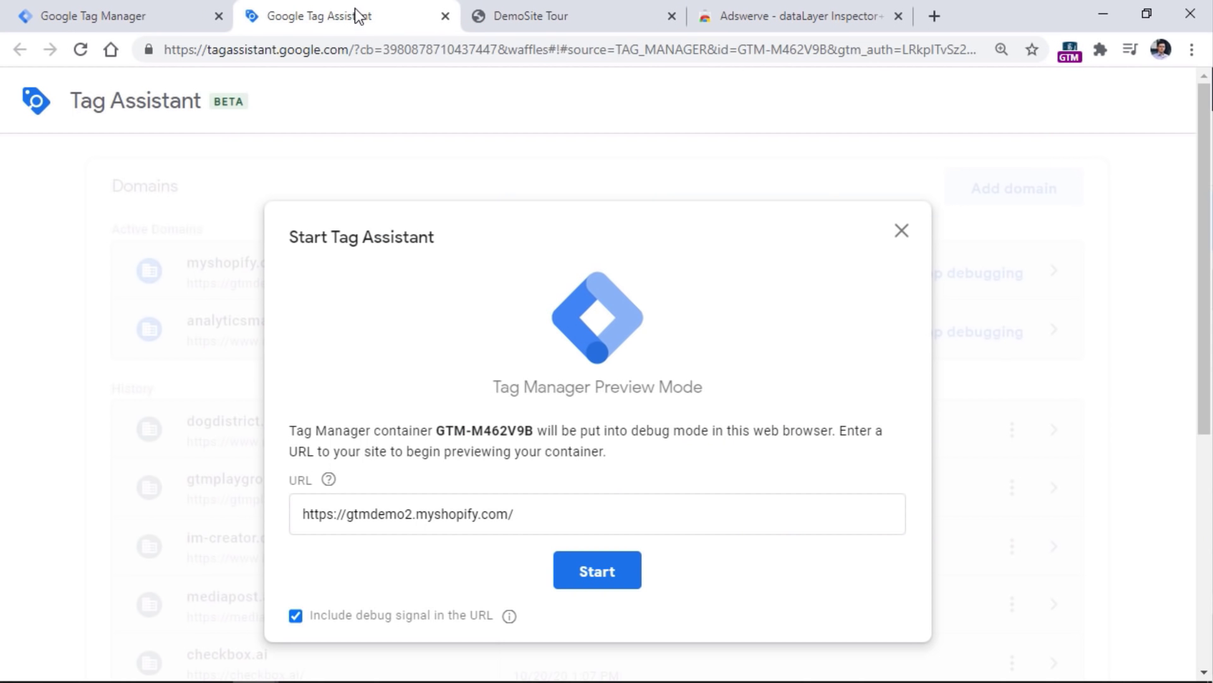
triple_click(472, 514)
key(ctrl+v)
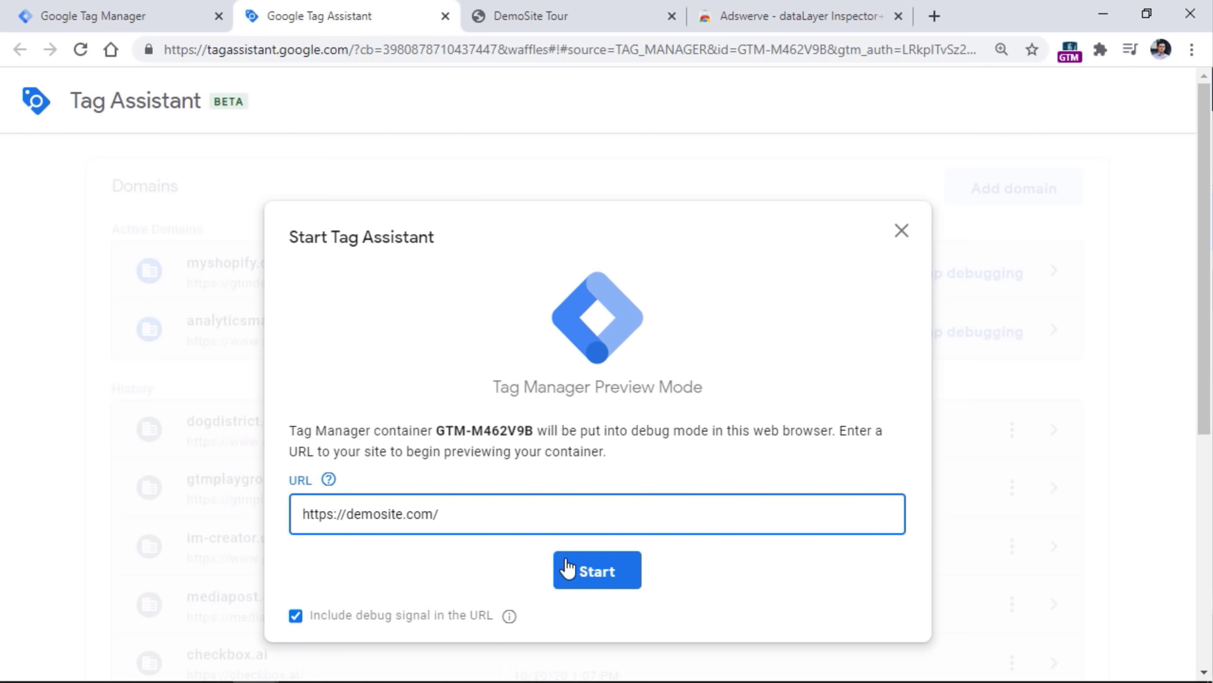
click(601, 576)
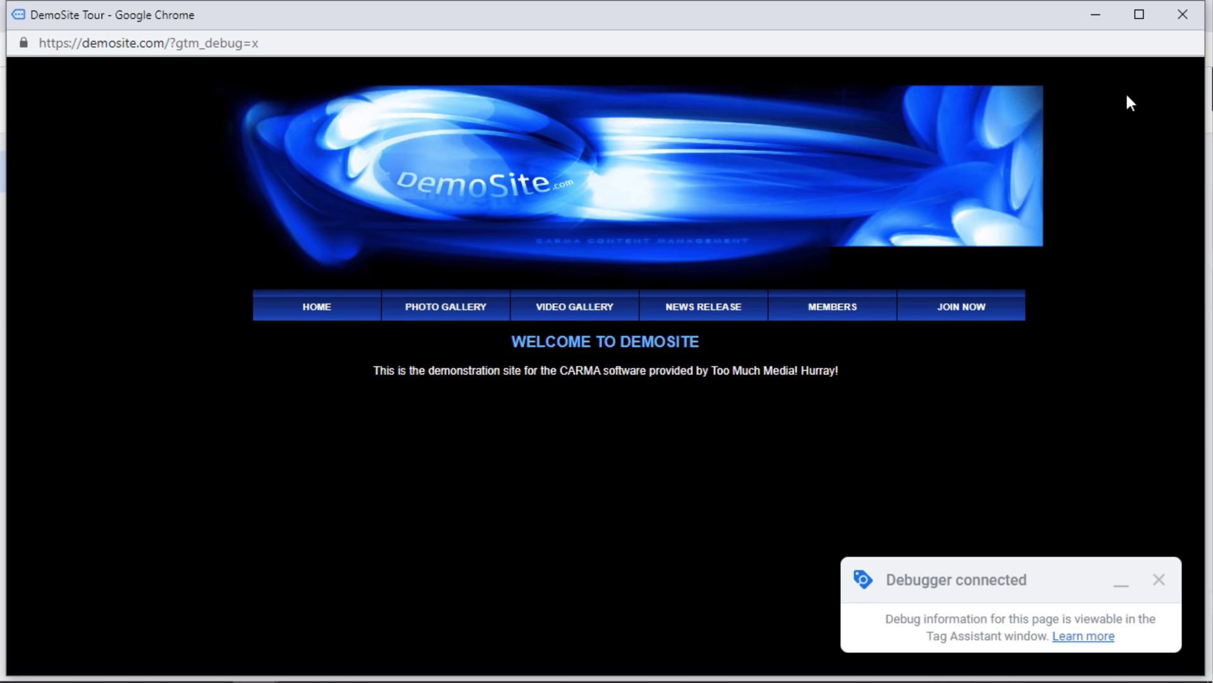
Minimize the DemoSite debug window and continue into the connected Tag Assistant debug view.
click(1096, 14)
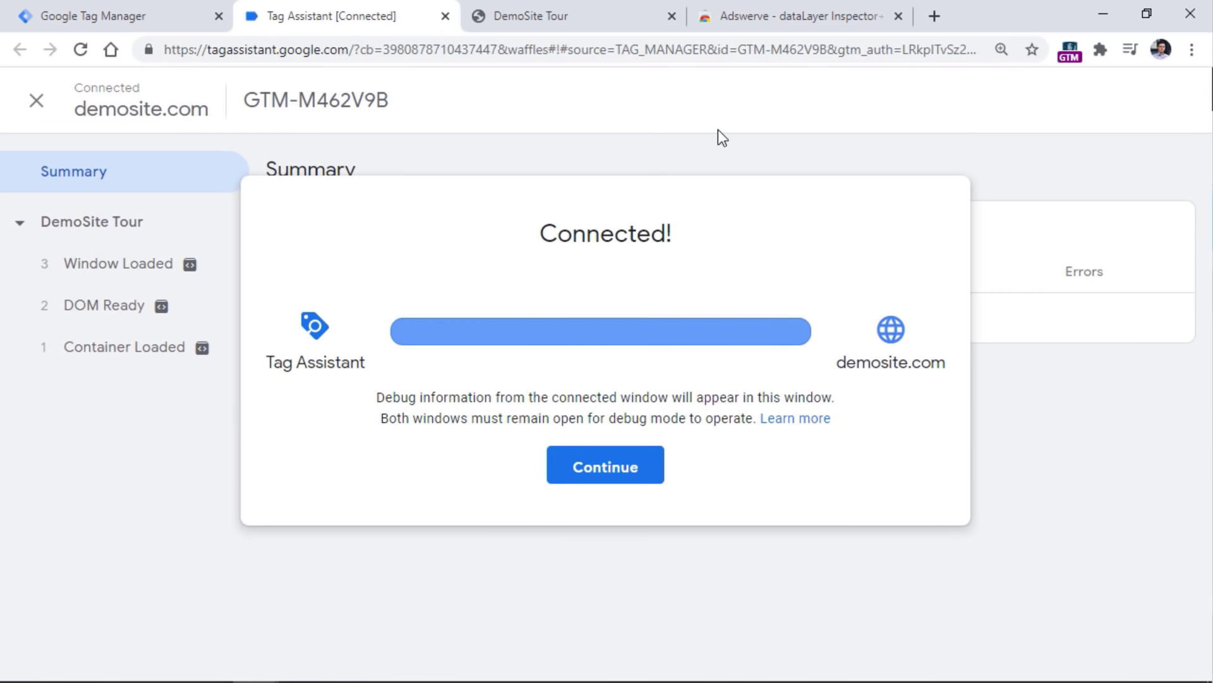
click(608, 468)
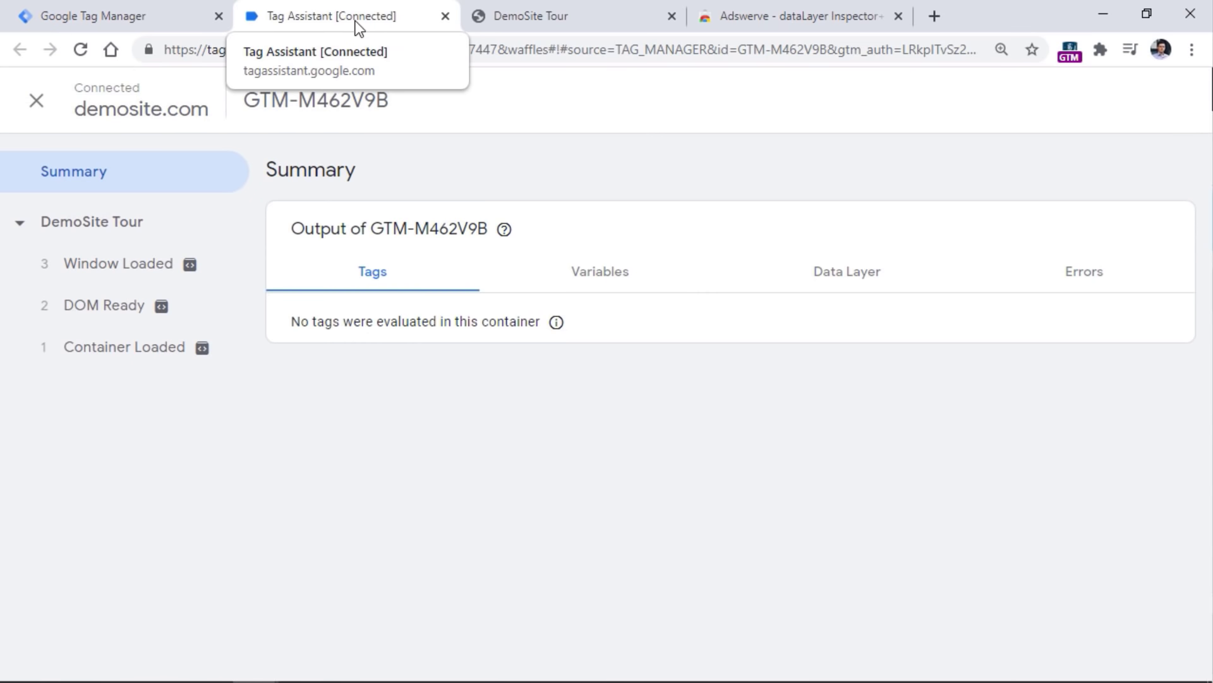
mouse_move(223, 349)
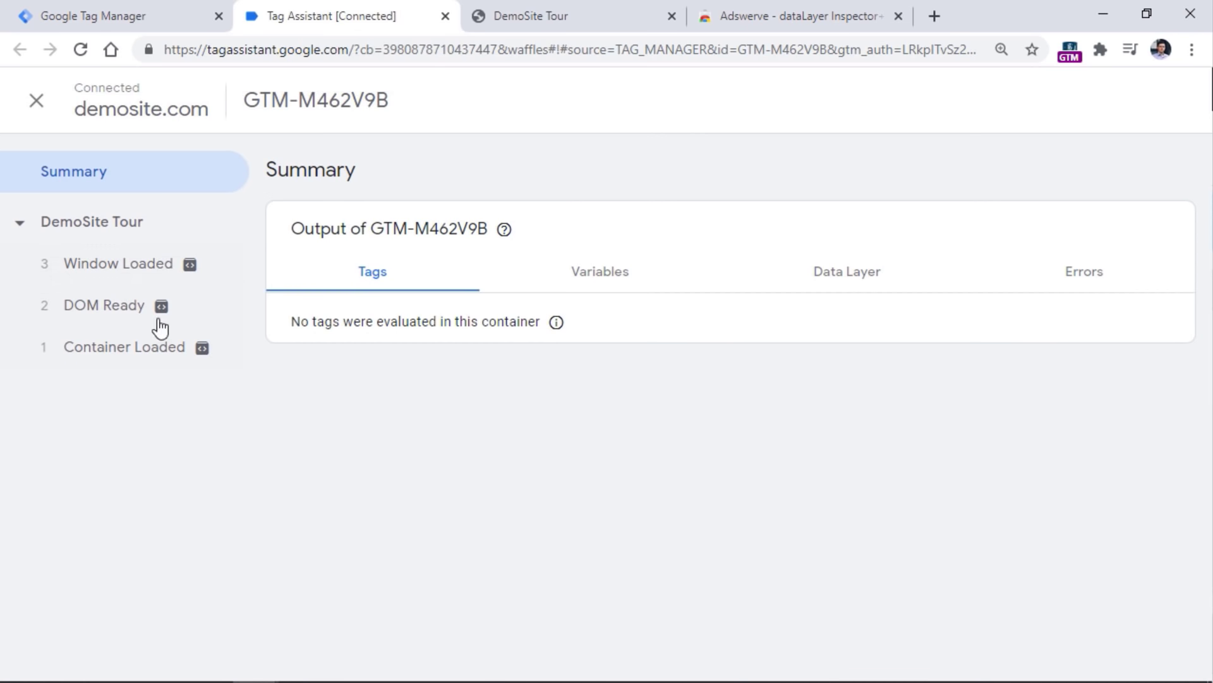
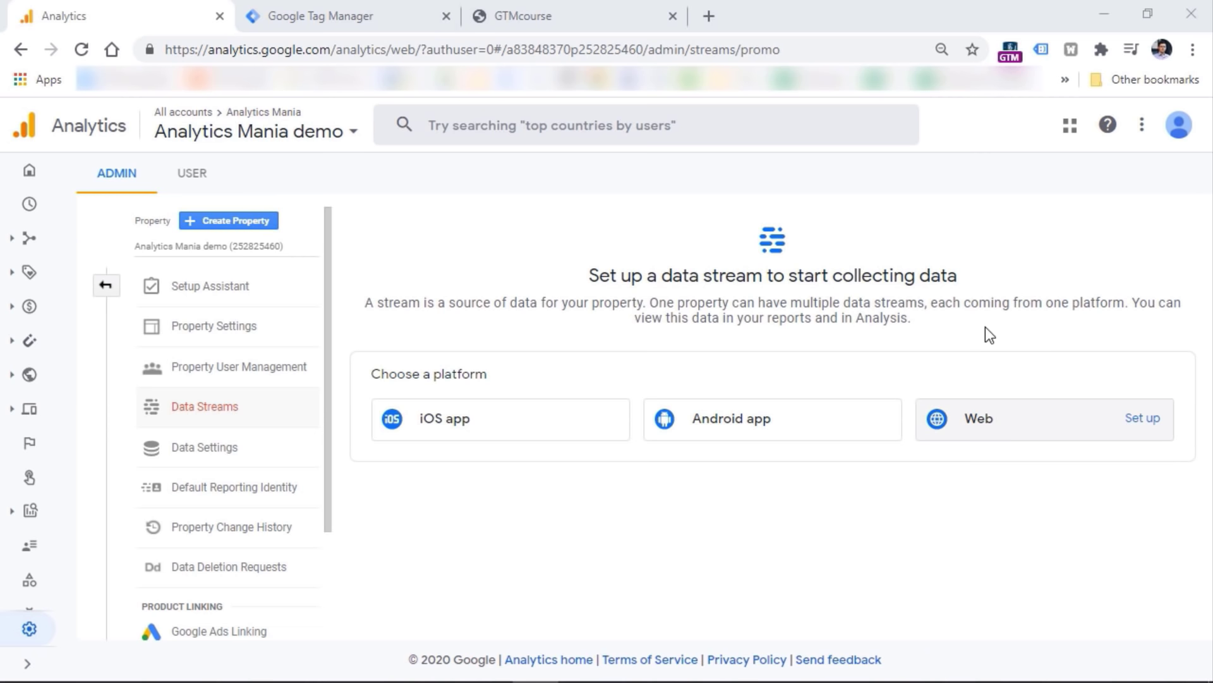
click(1046, 428)
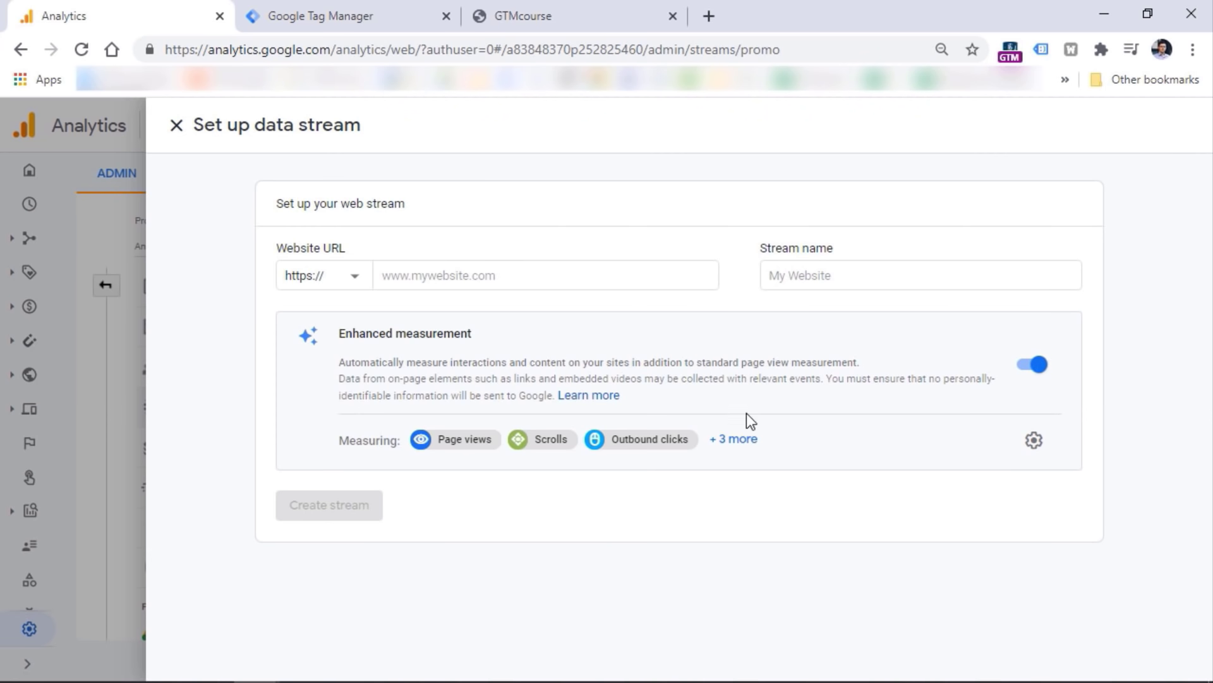
click(733, 439)
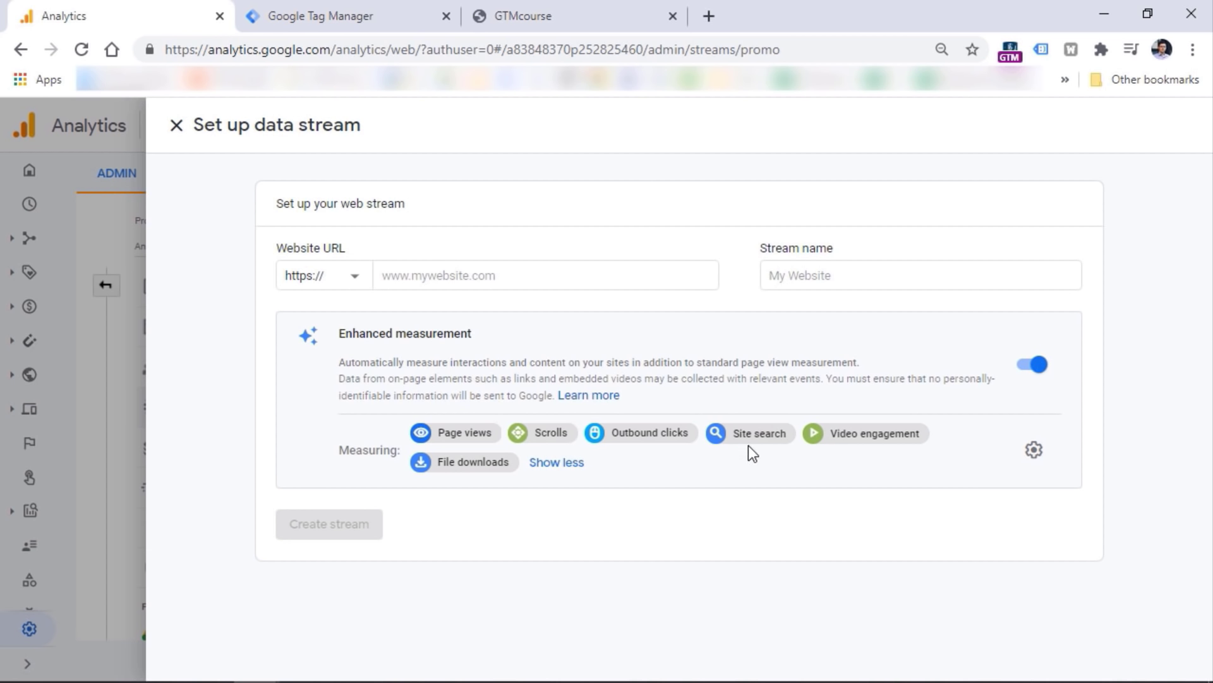
click(537, 276)
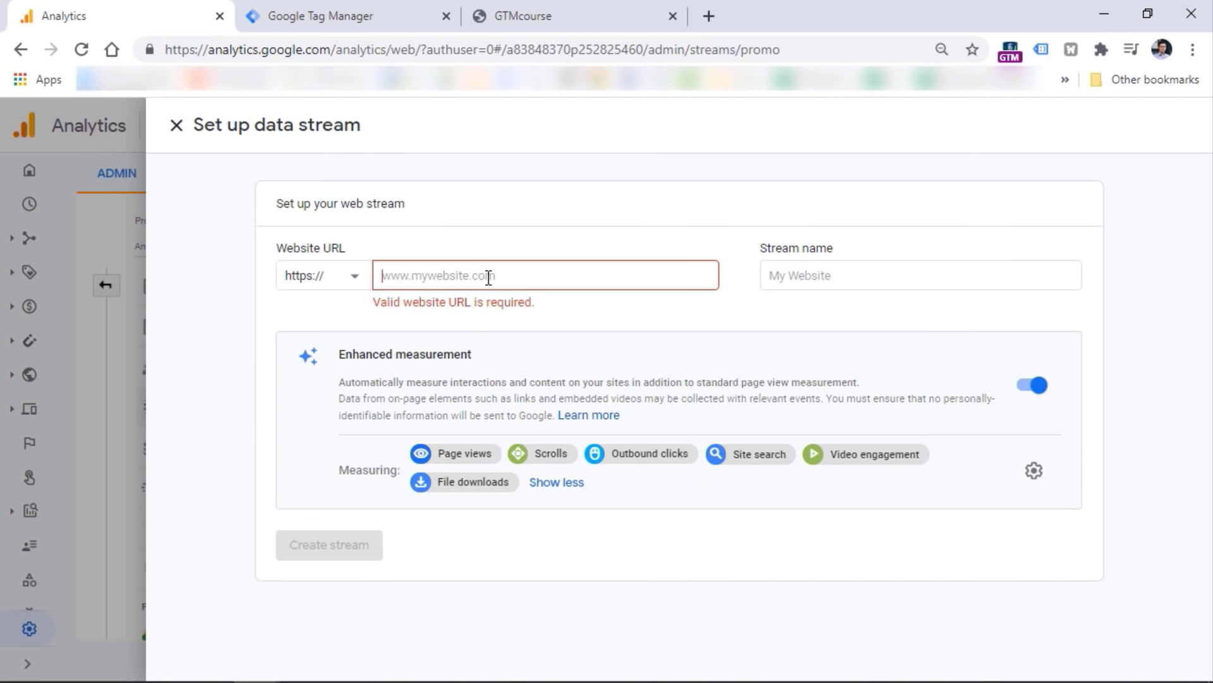
text(https://gtmcourse.myshopify.com/)
click(813, 288)
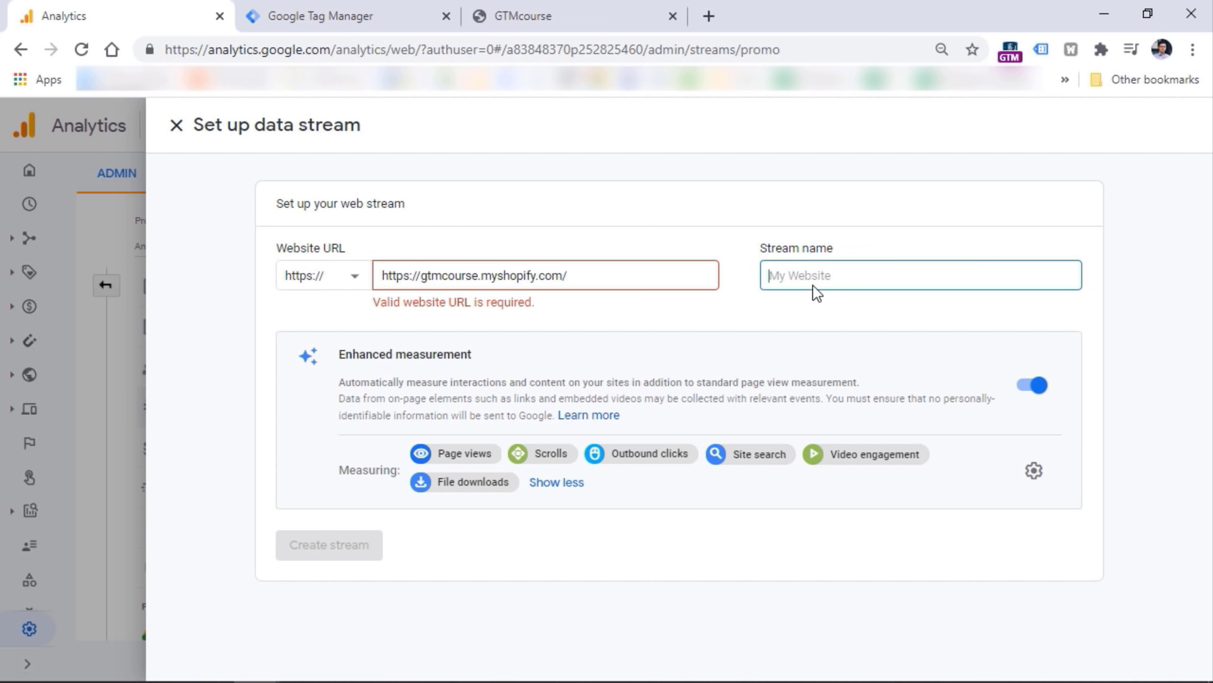
text(GTM Sandbox website)
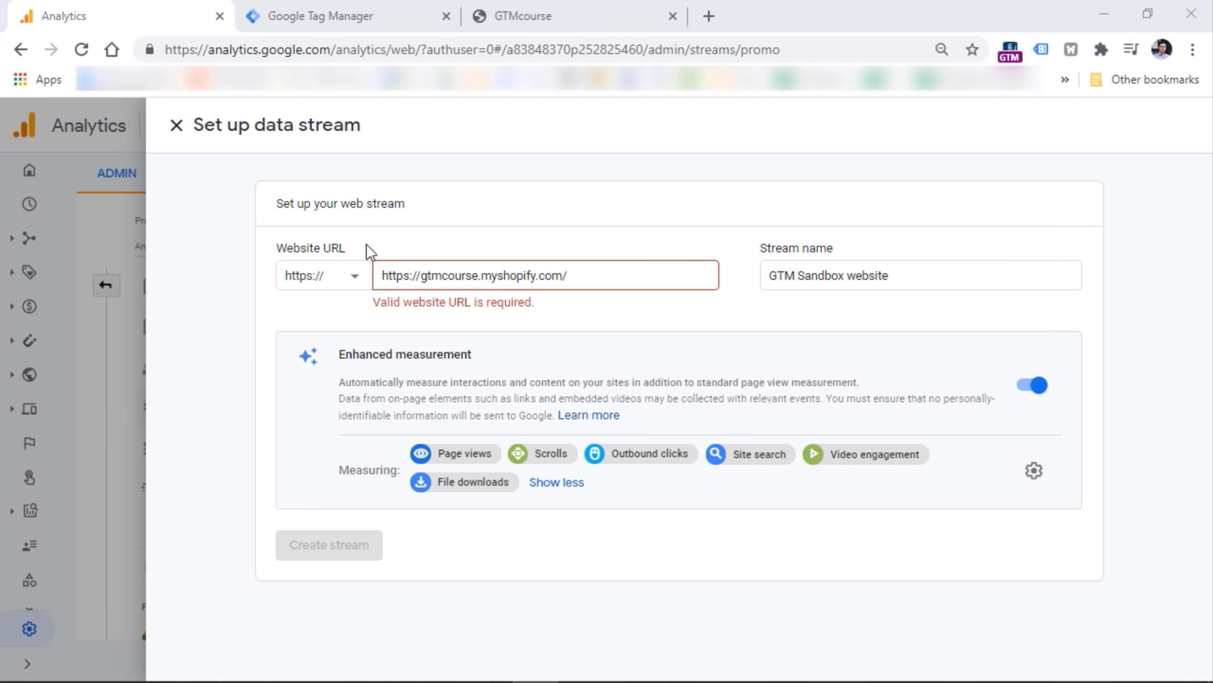
drag(419, 275, 380, 281)
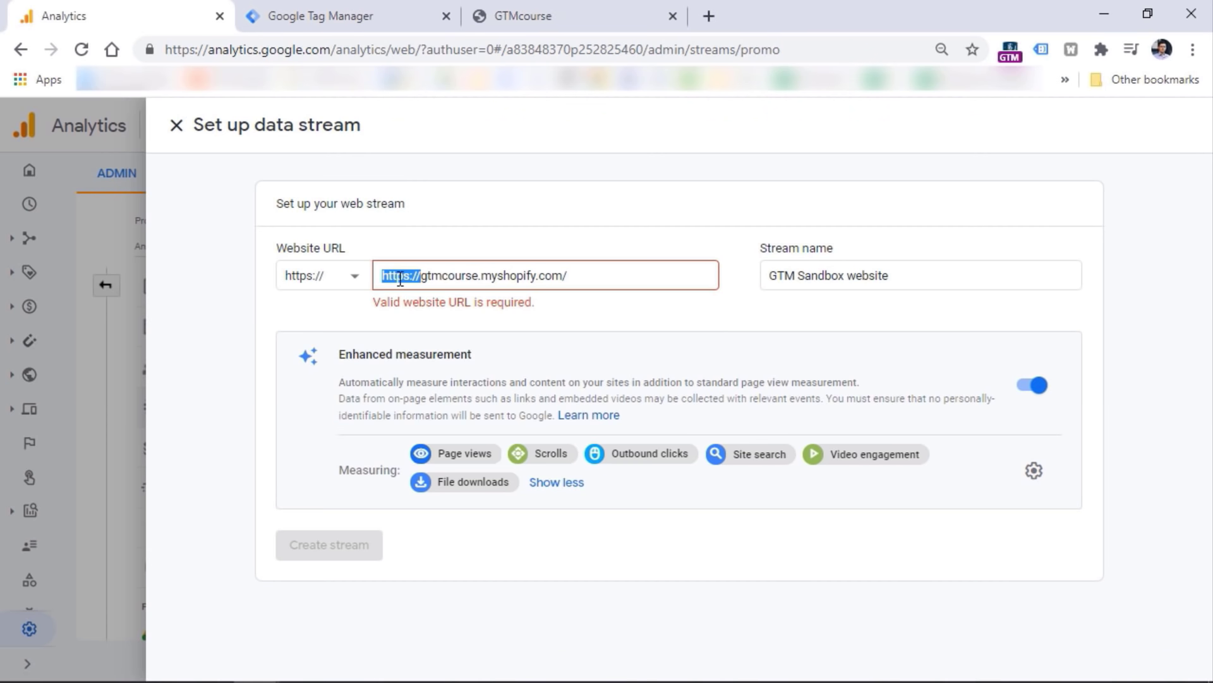
key(BackSpace)
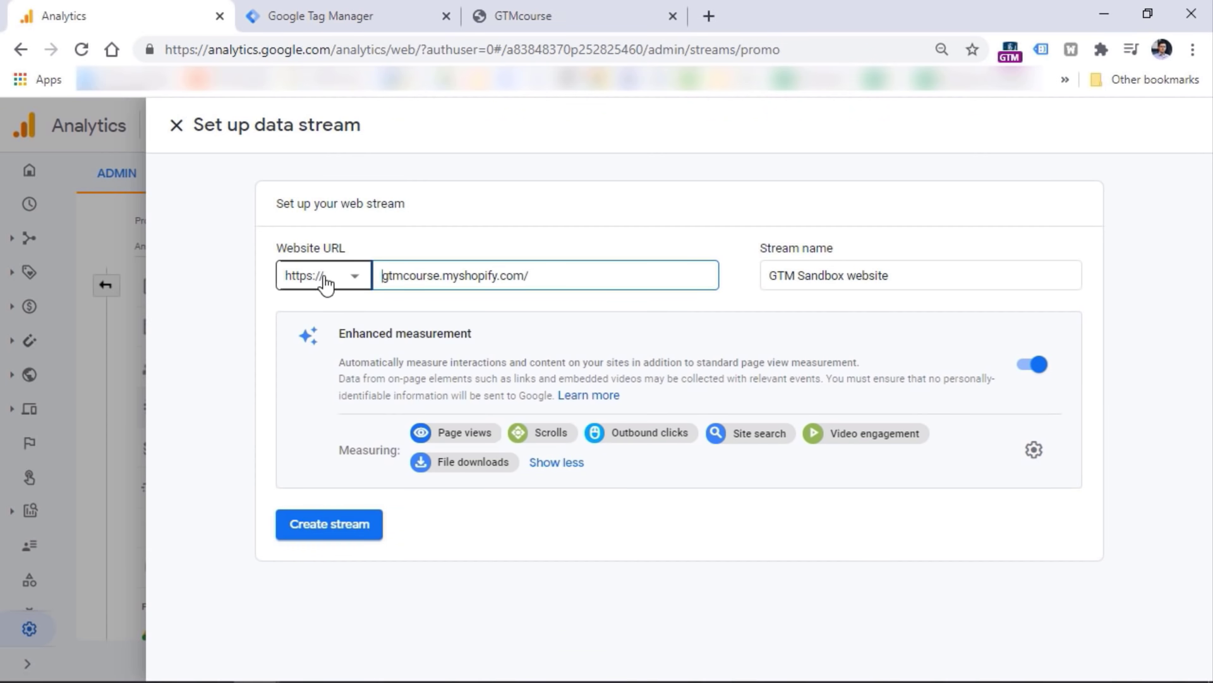
click(330, 529)
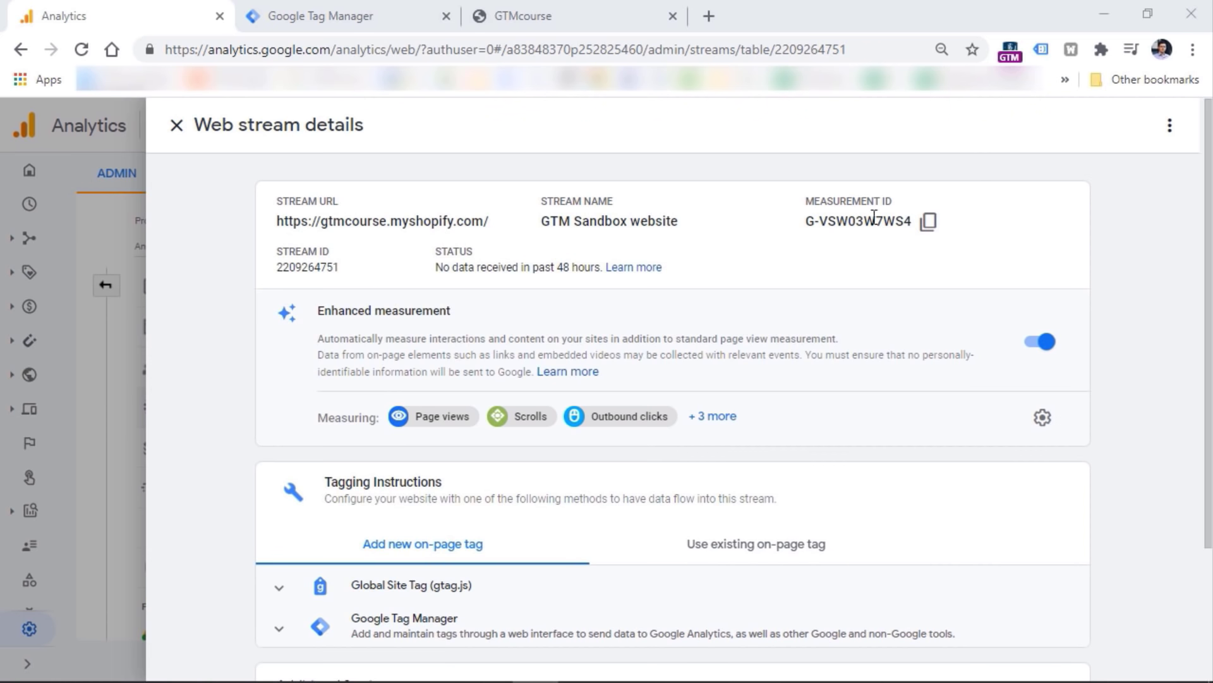
Examine the web stream's measurement ID and its Global Site Tag (gtag.js) installation code, and collapse the code again.
drag(807, 220, 914, 220)
click(885, 252)
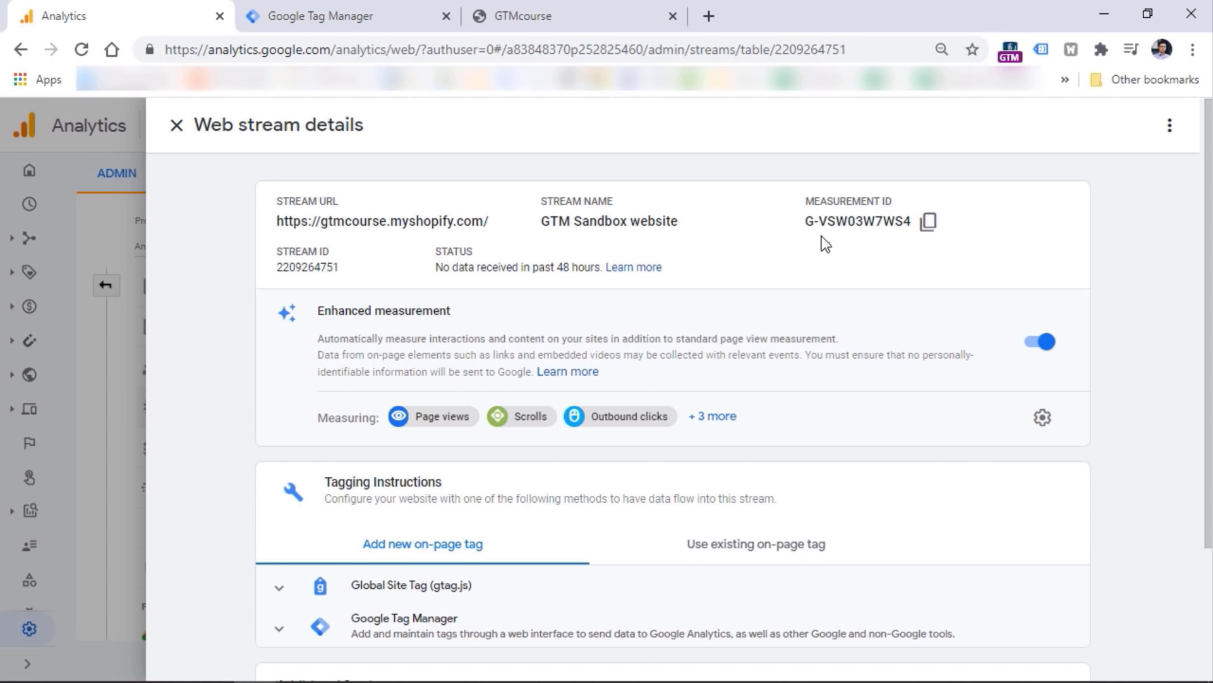
drag(806, 221, 911, 222)
click(828, 221)
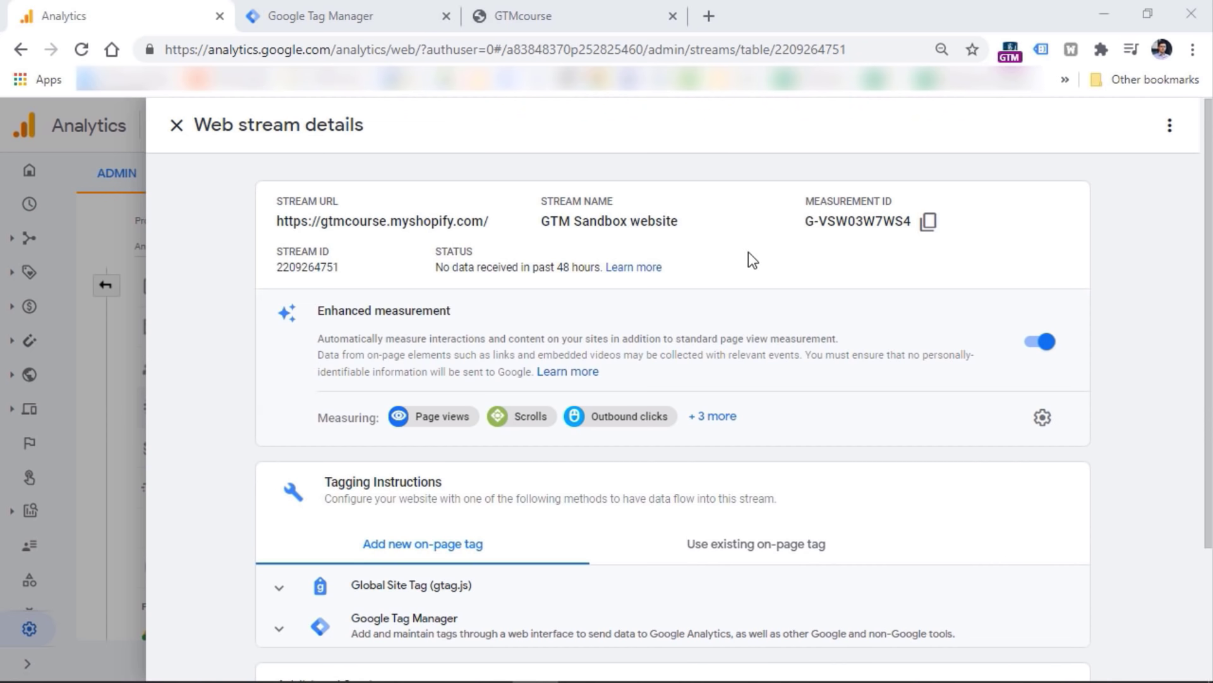
click(280, 589)
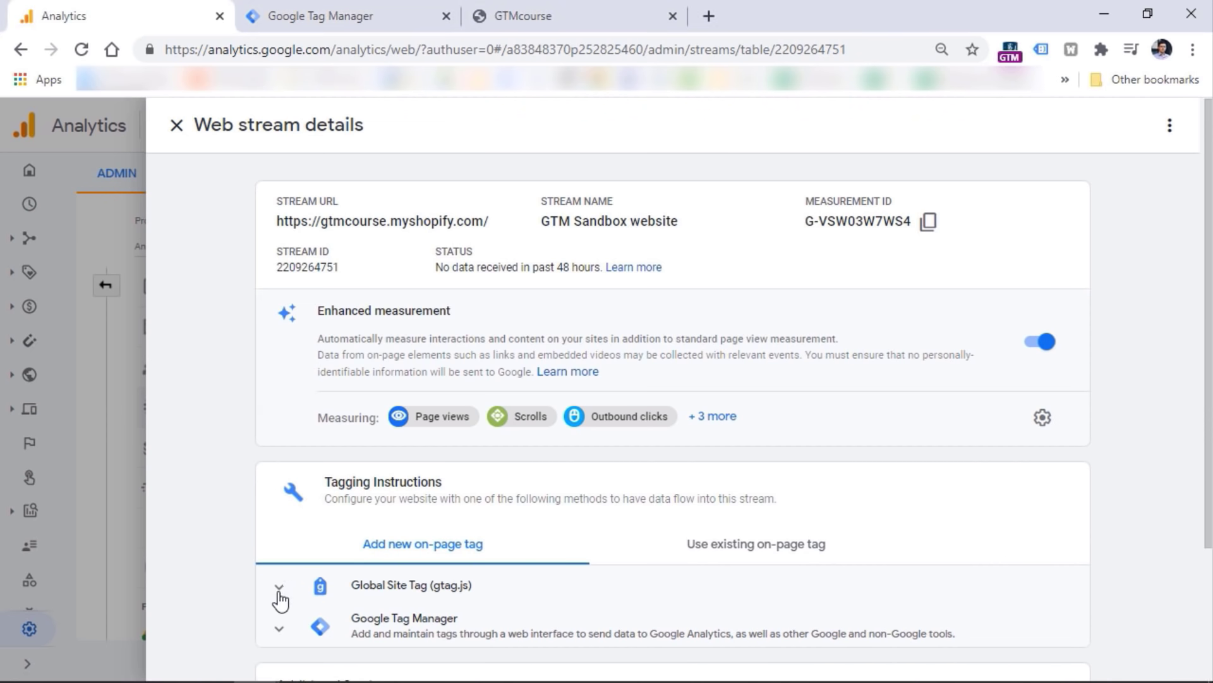
scroll(1204, 253, down, 2)
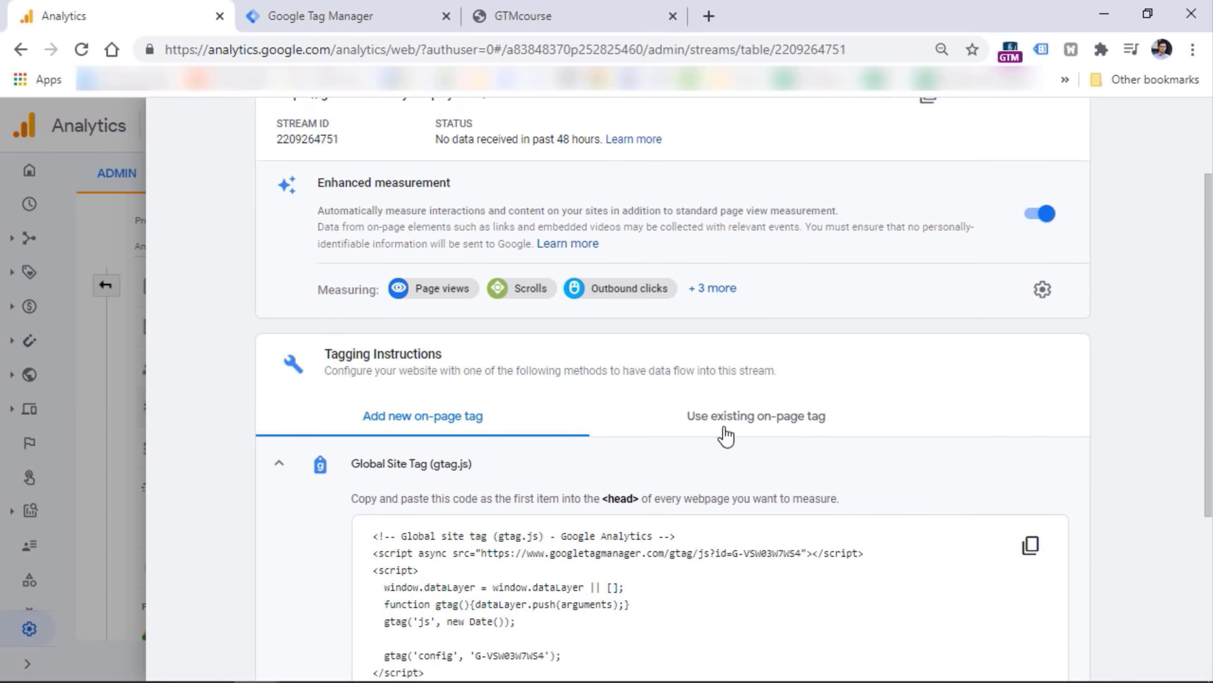
scroll(1204, 233, down, 3)
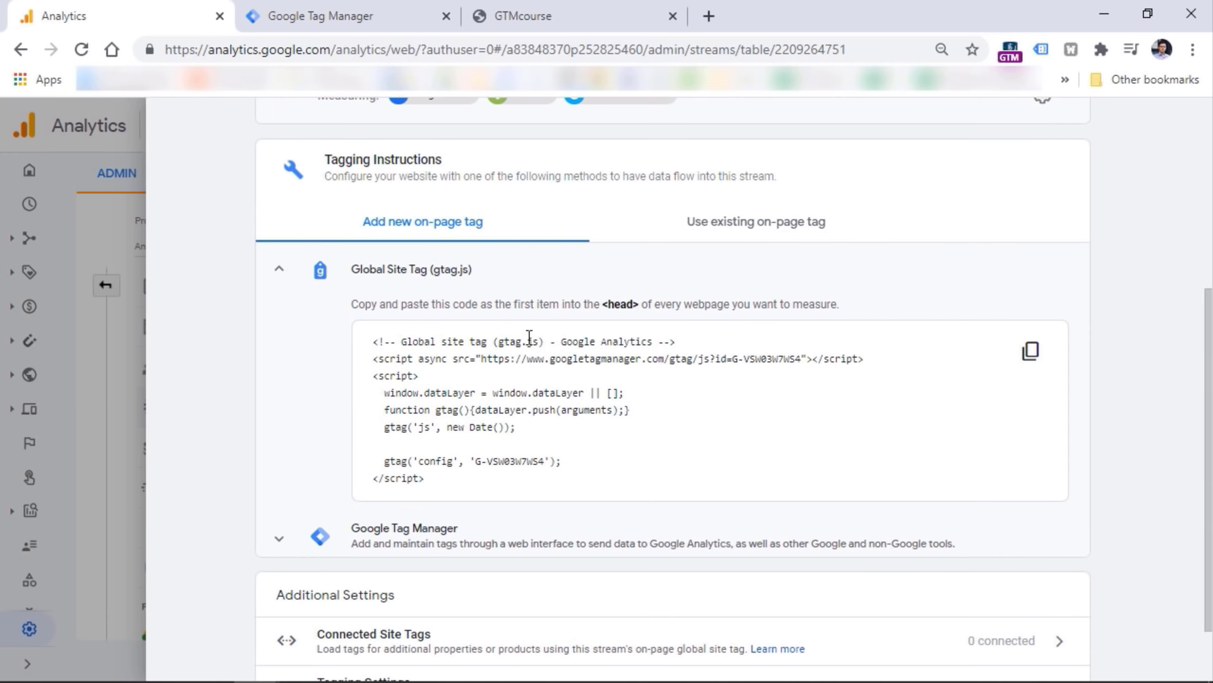
click(280, 271)
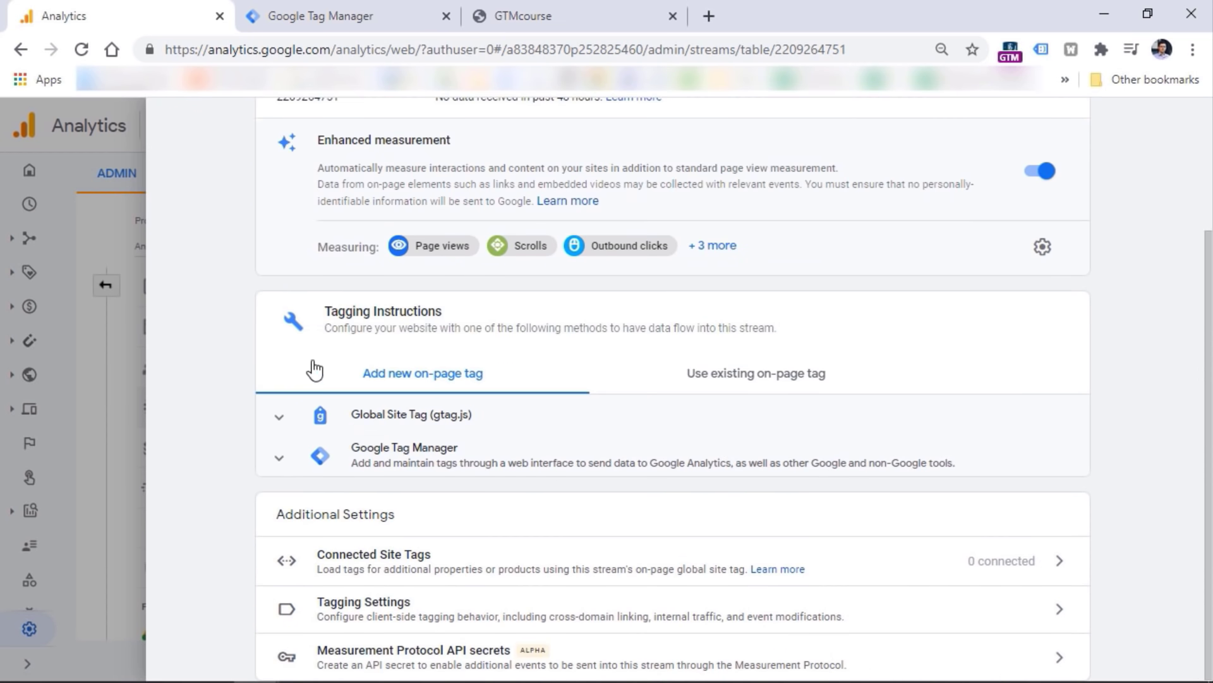
In the analyticsmania.com a+w property, look through the Acquisition and Engagement report groups.
click(285, 466)
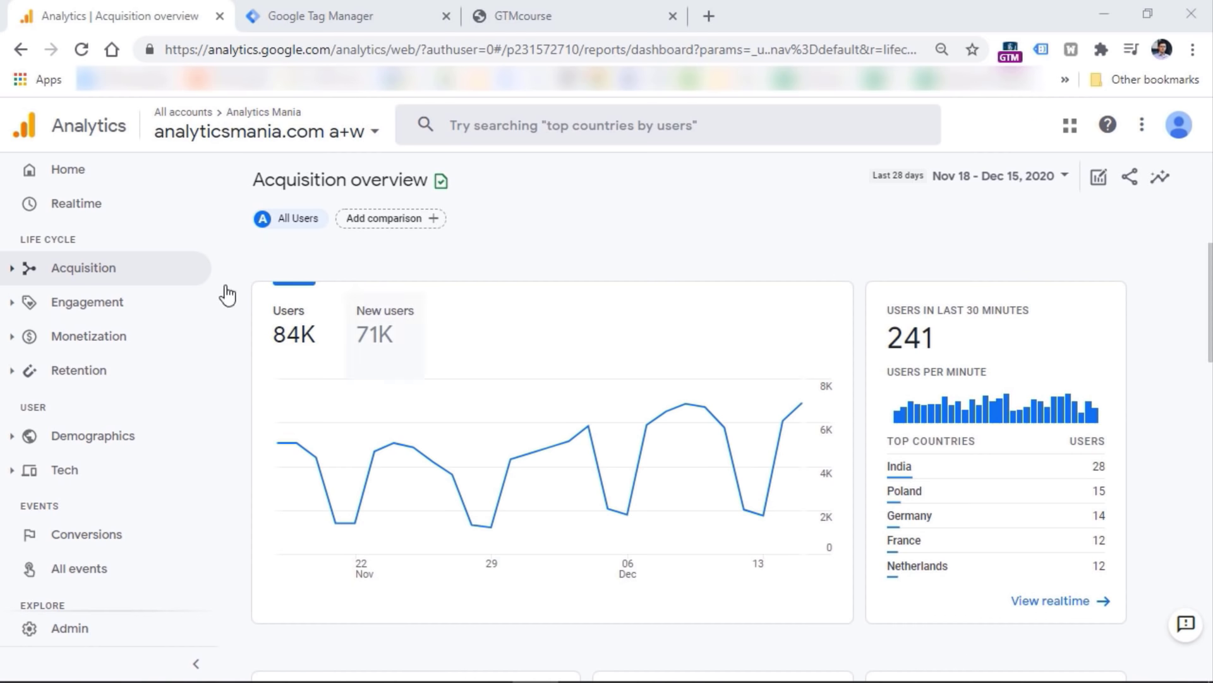
click(25, 280)
click(14, 272)
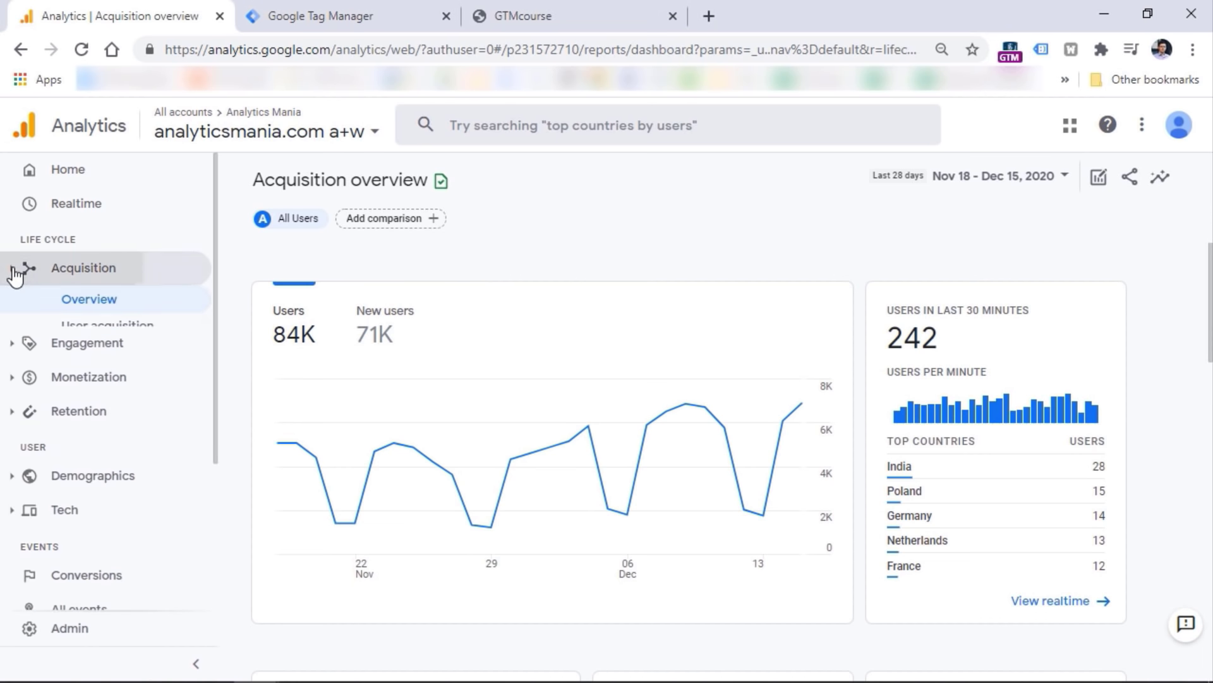
click(19, 303)
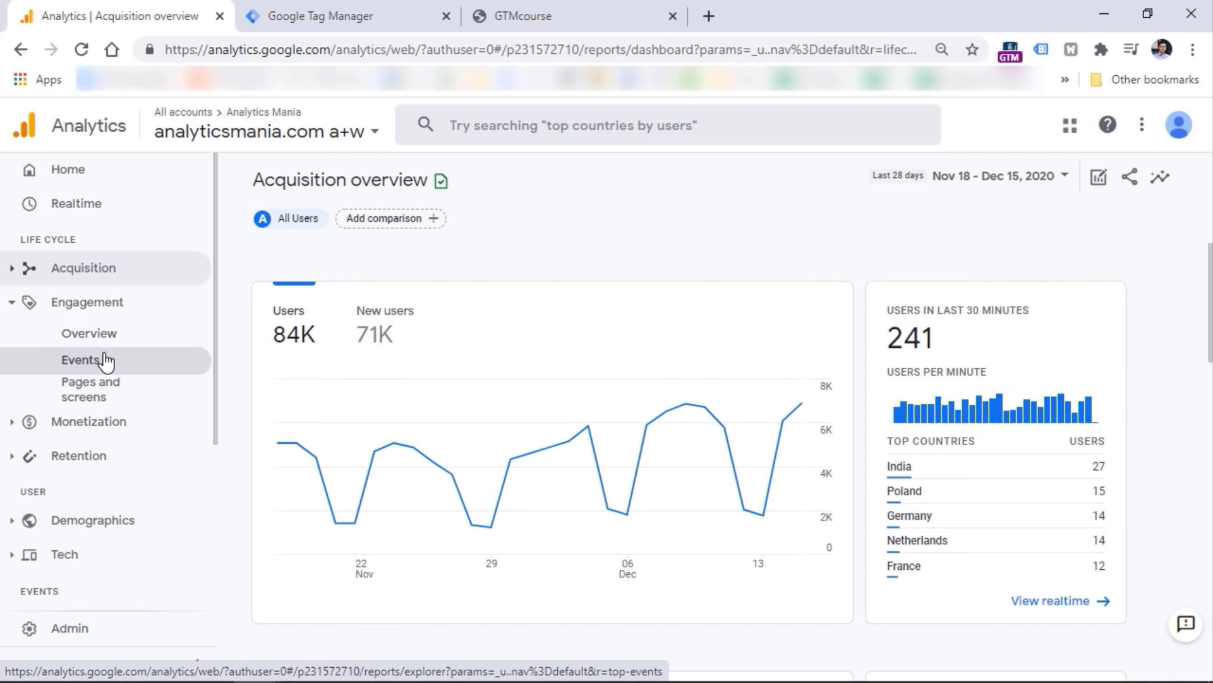
click(19, 307)
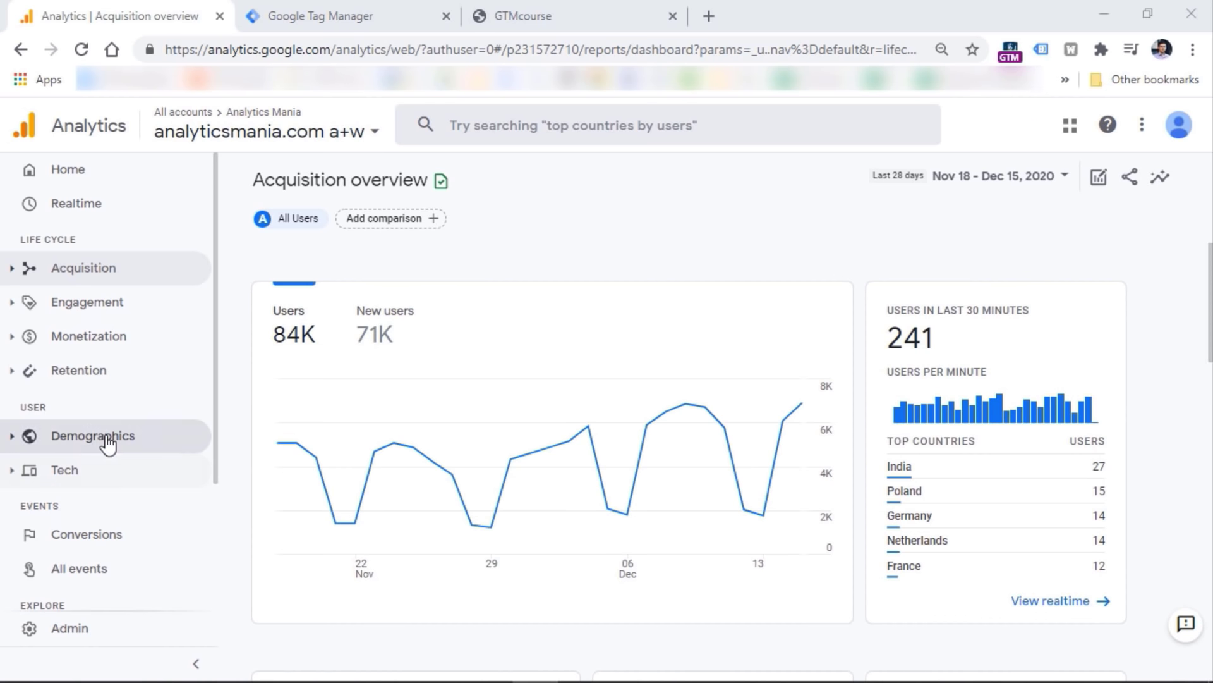
Open the All events report and look through its list of events.
scroll(216, 329, down, 2)
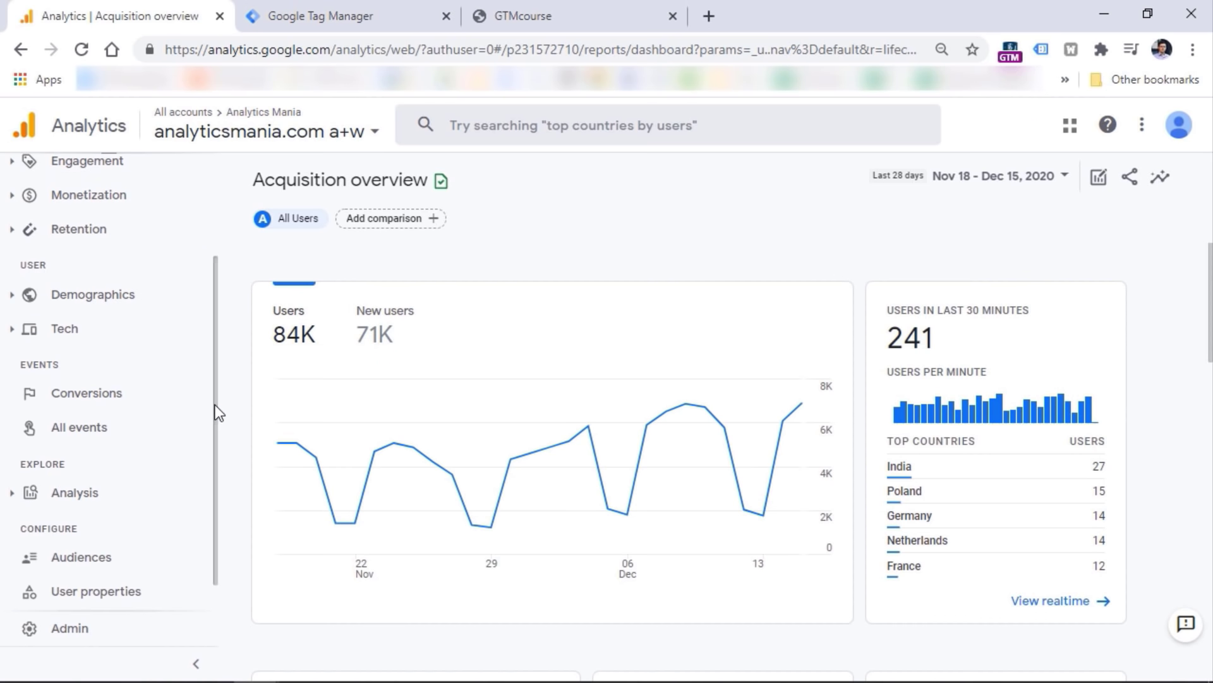
click(81, 433)
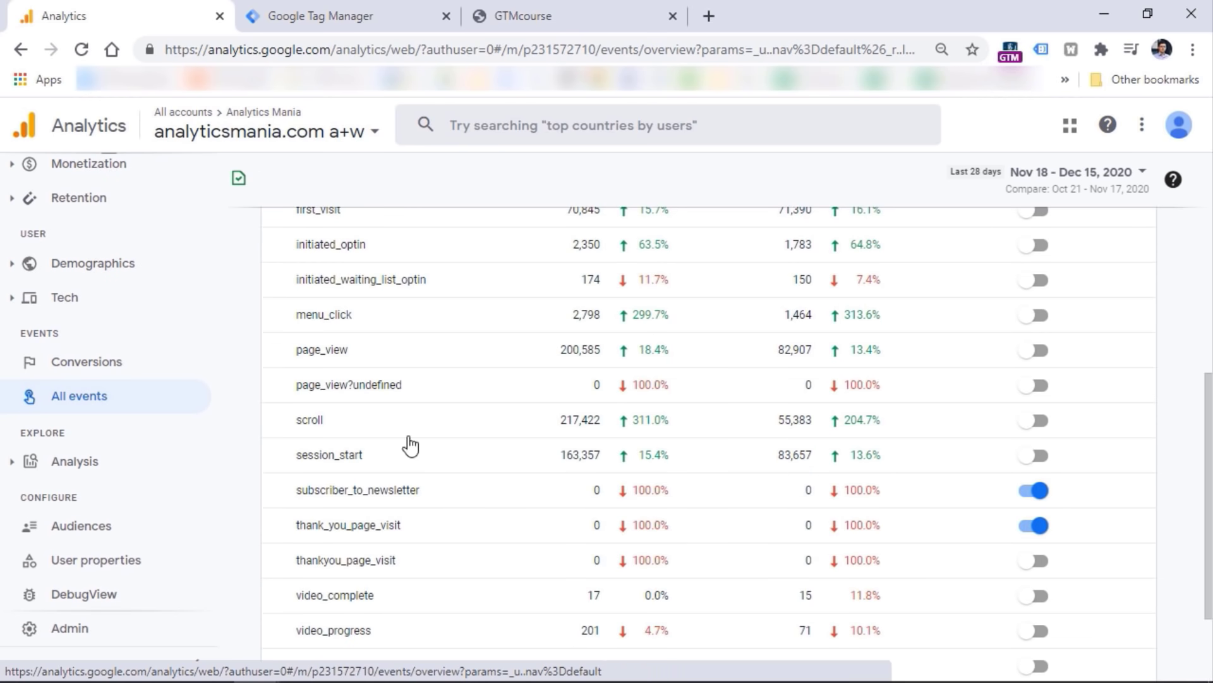
scroll(414, 461, up, 5)
scroll(335, 447, down, 5)
Open the Analysis hub and start a new analysis from the Exploration template.
click(95, 467)
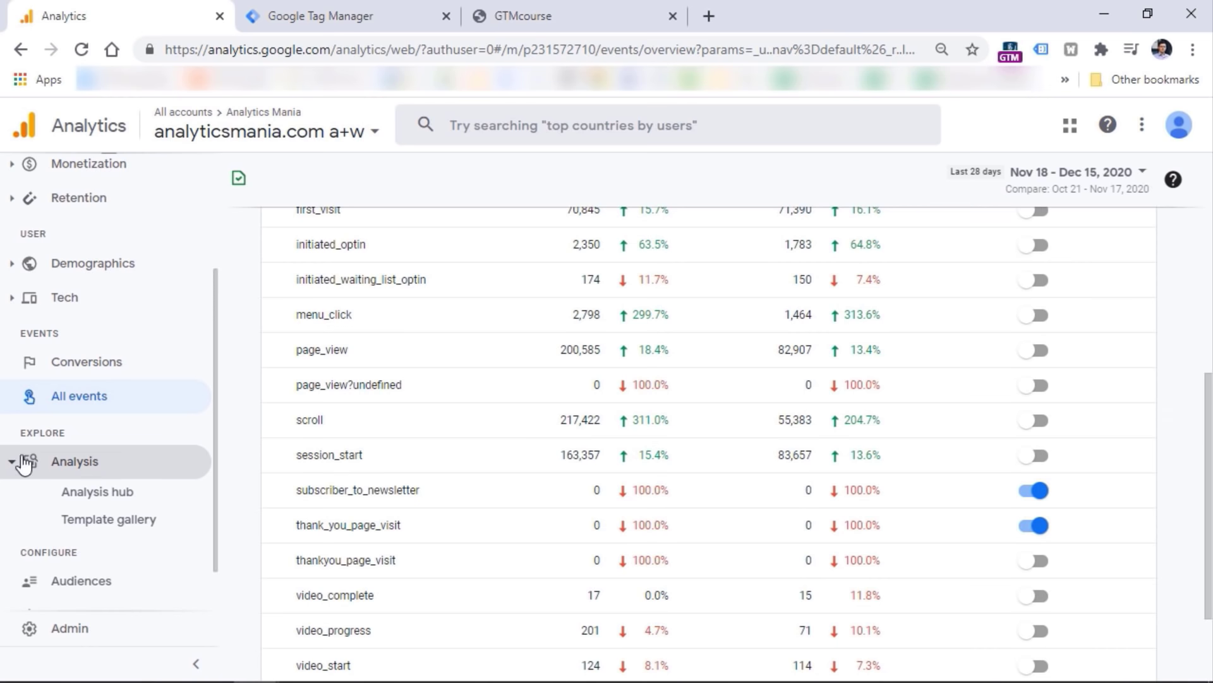
click(75, 464)
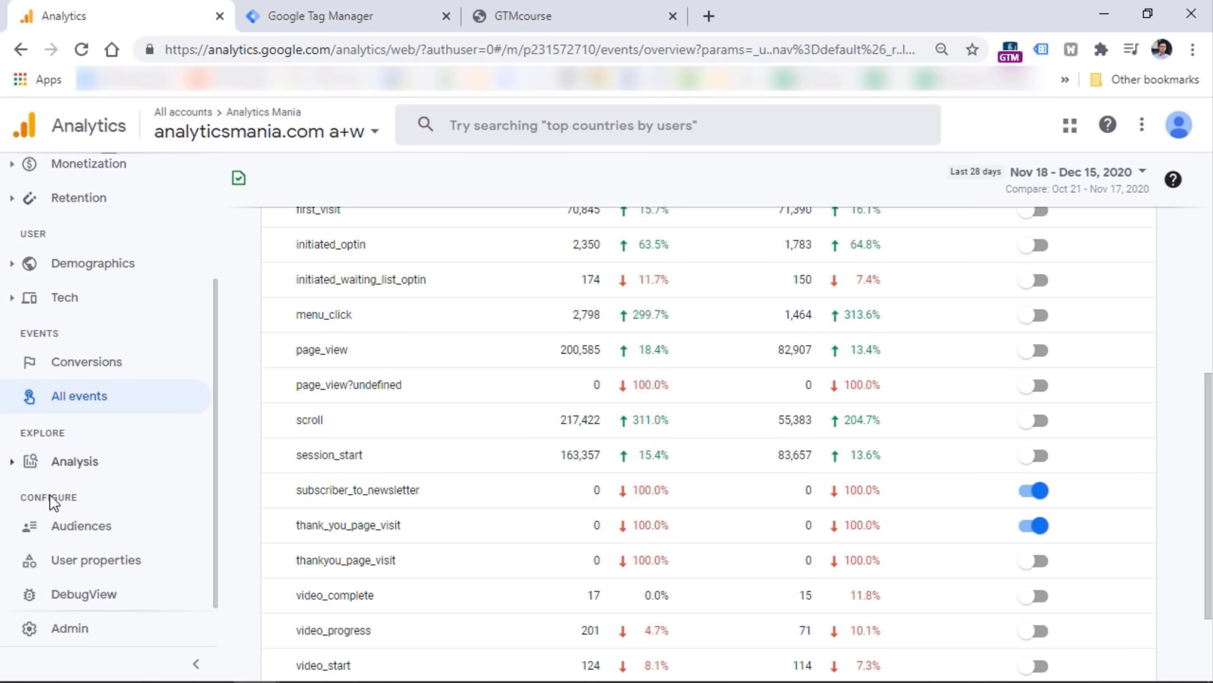
click(75, 468)
click(112, 499)
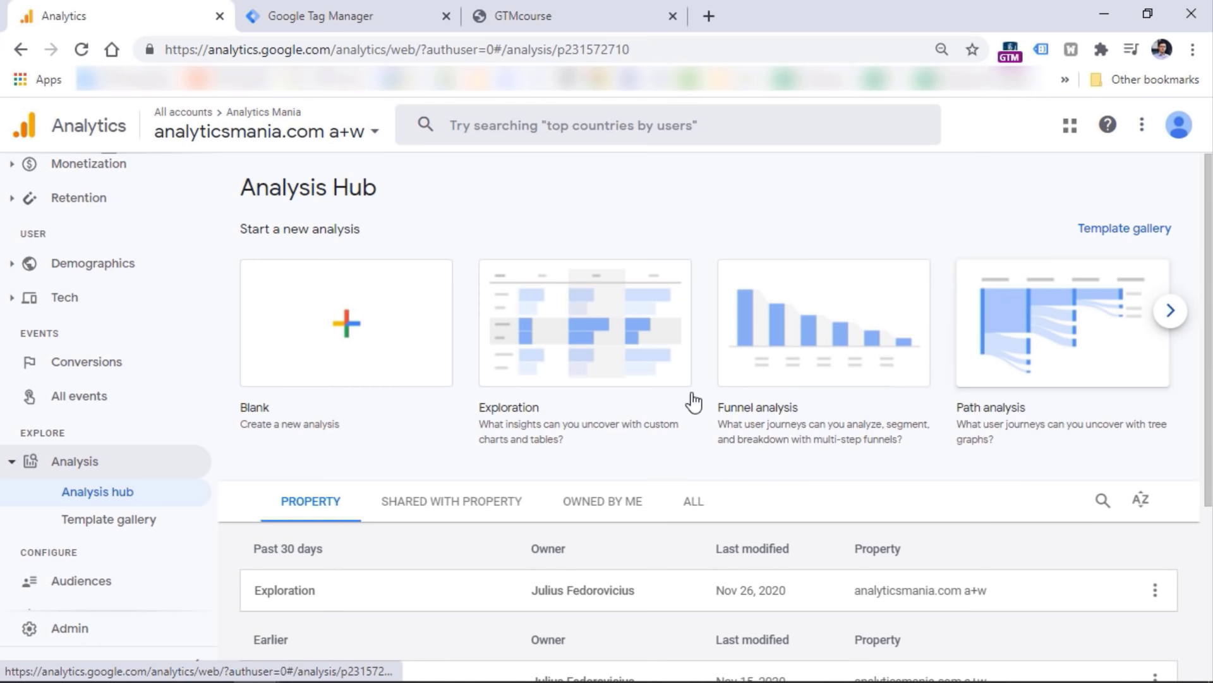
click(580, 332)
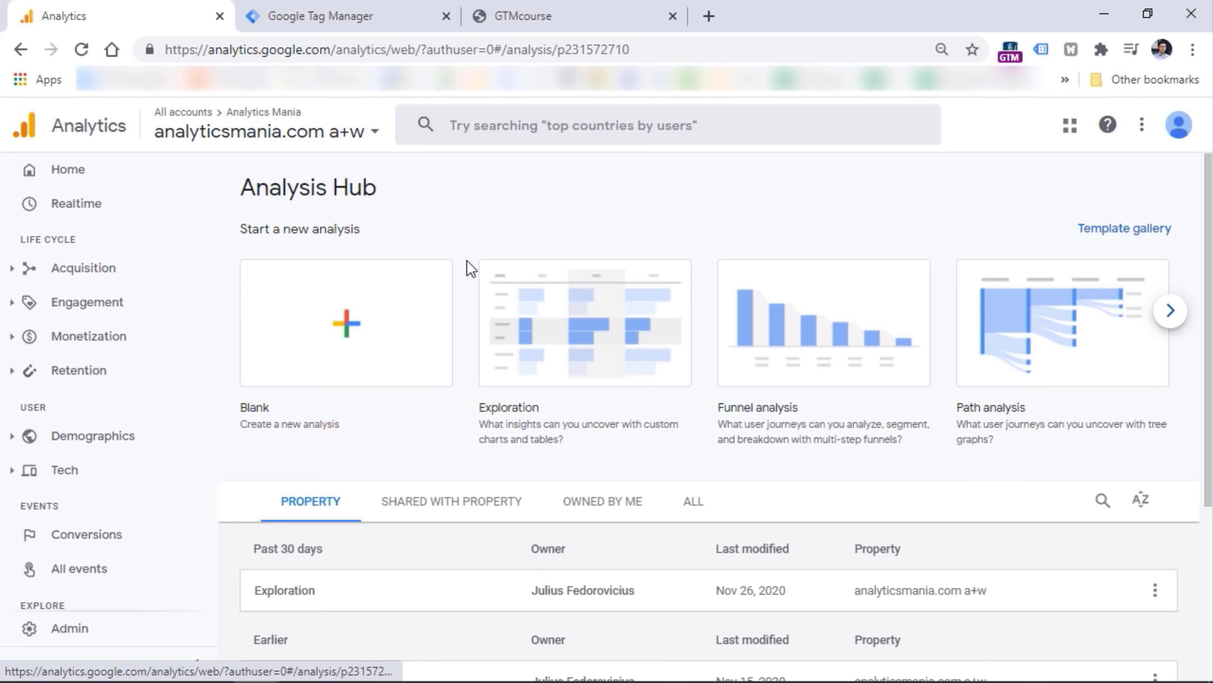
scroll(141, 352, down, 4)
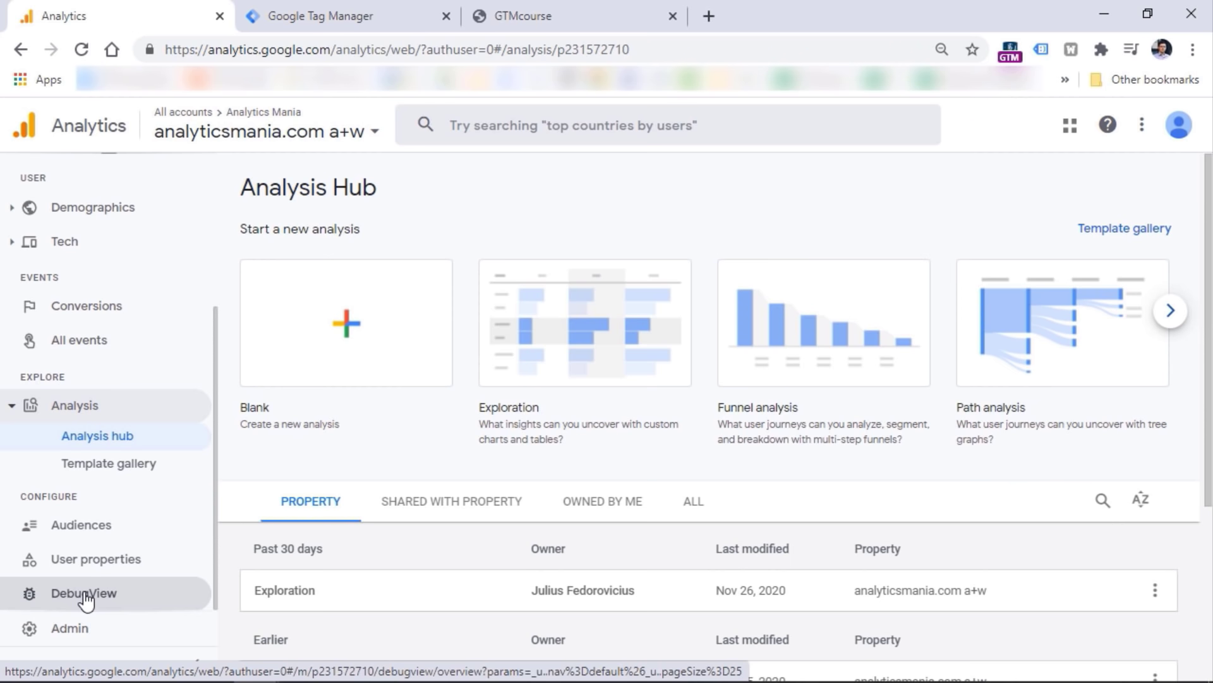
click(83, 530)
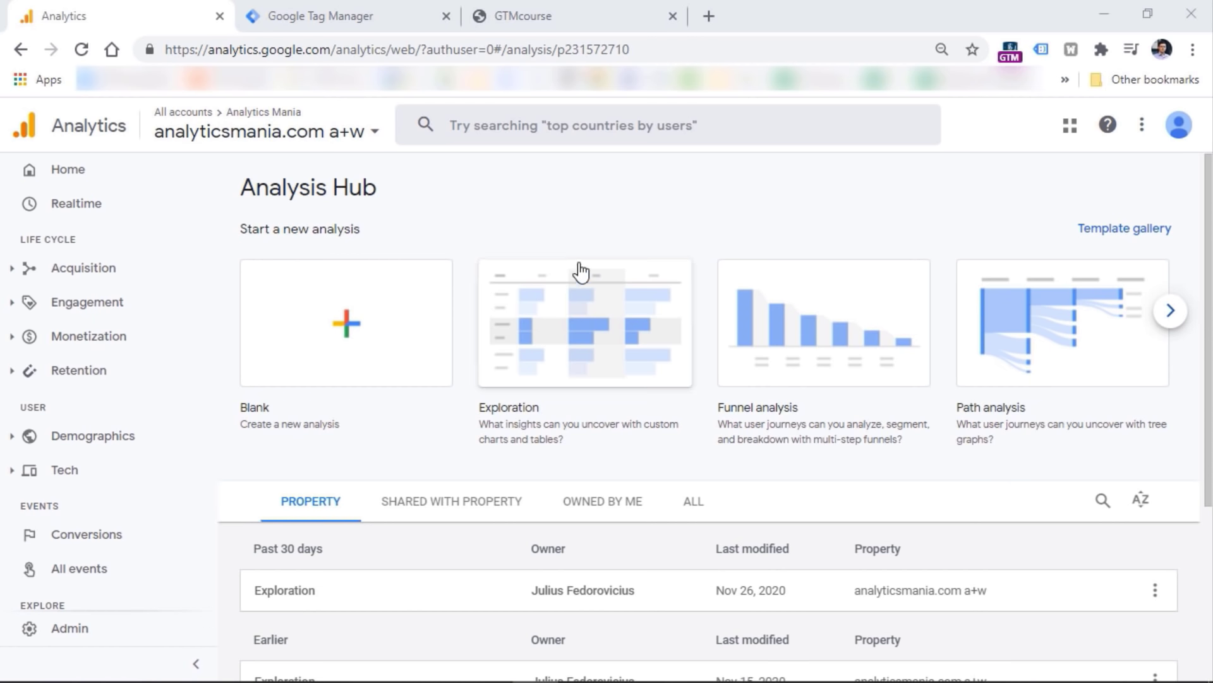
click(588, 333)
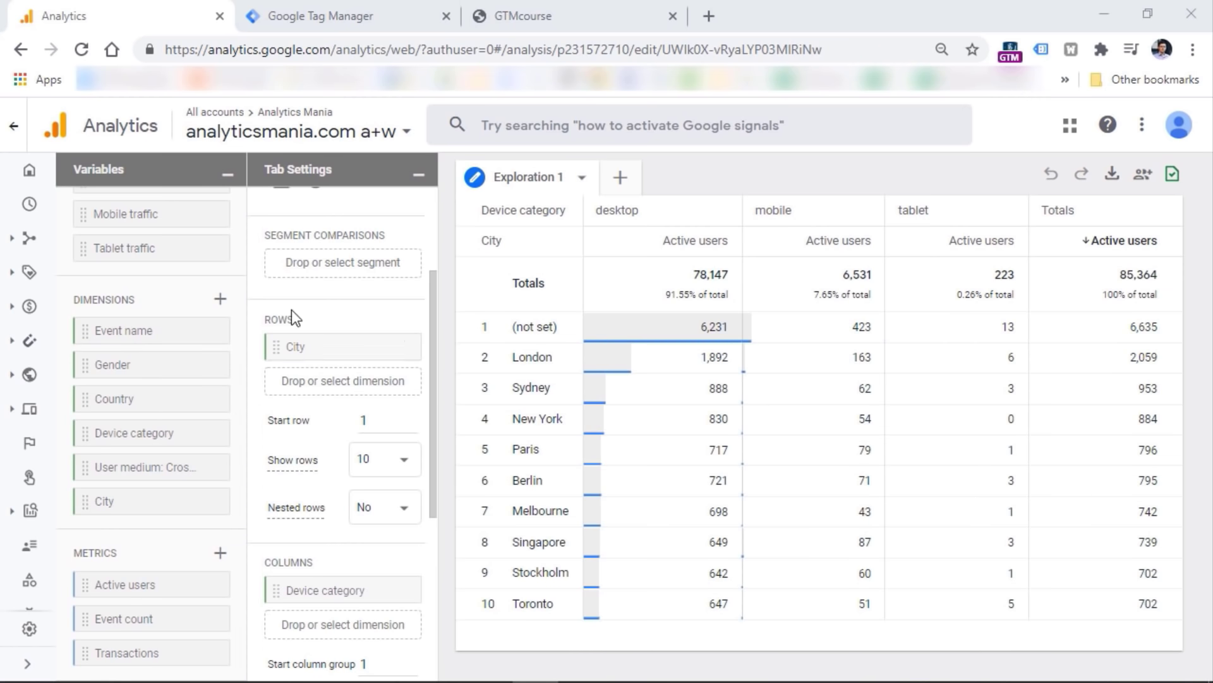
Replace the City row dimension of the exploration table with Country.
click(398, 346)
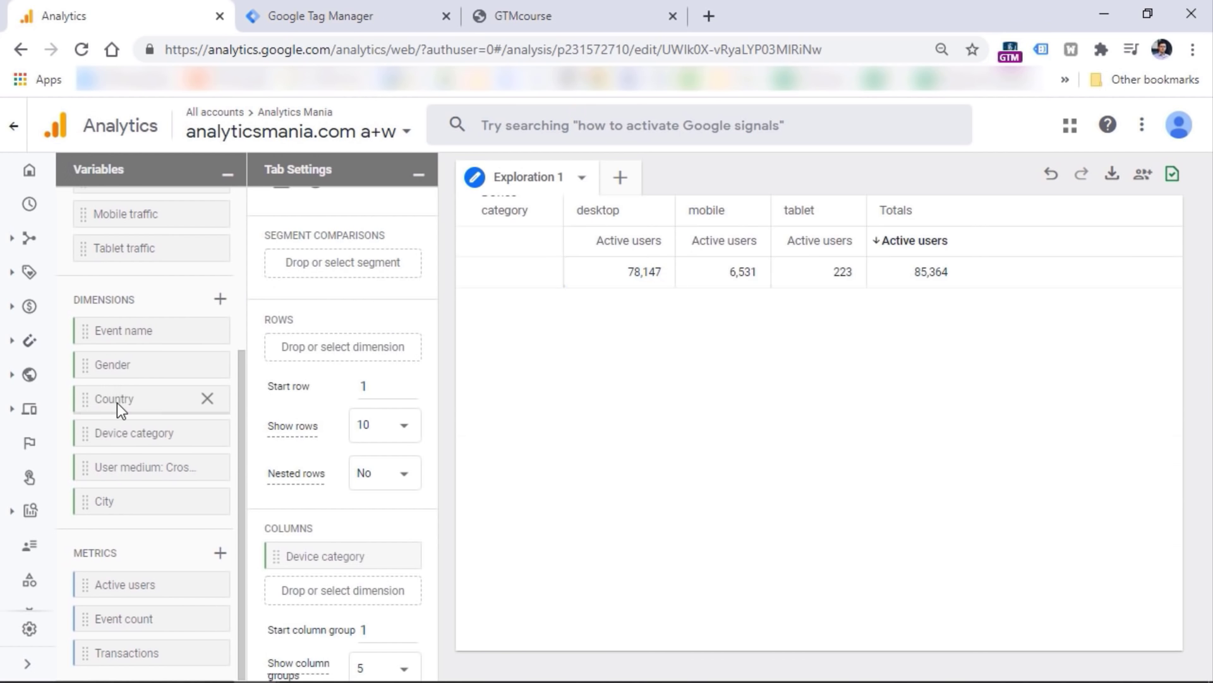
drag(116, 403, 313, 346)
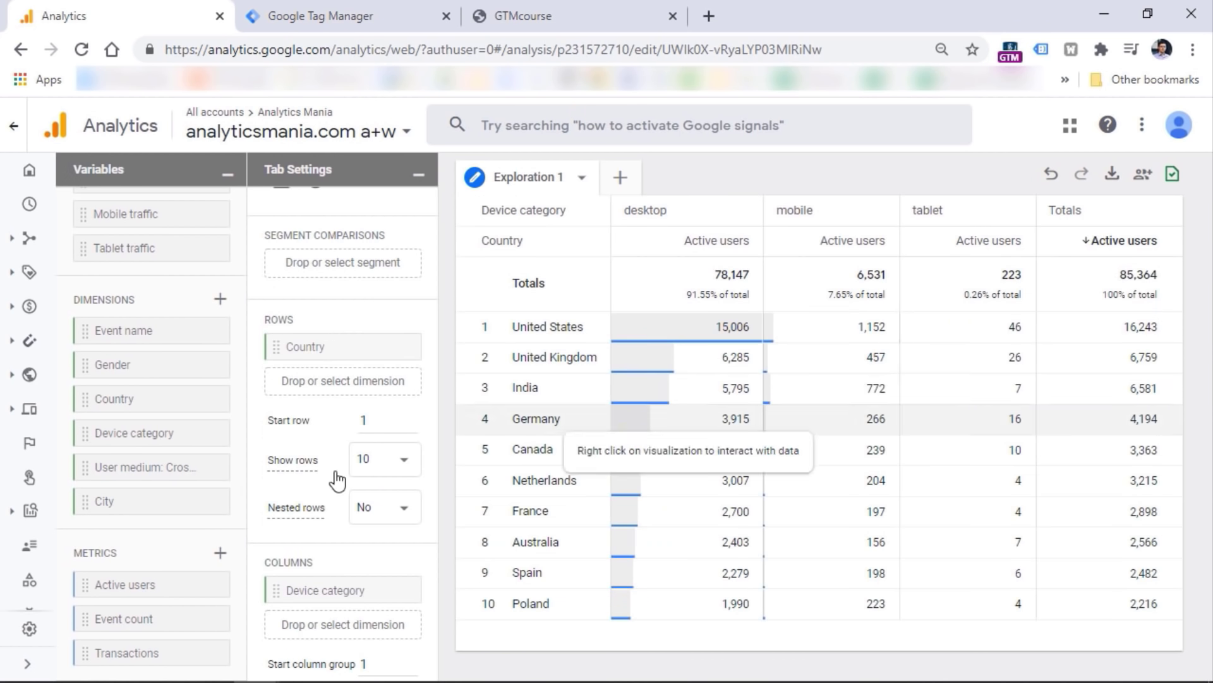
scroll(339, 387, down, 5)
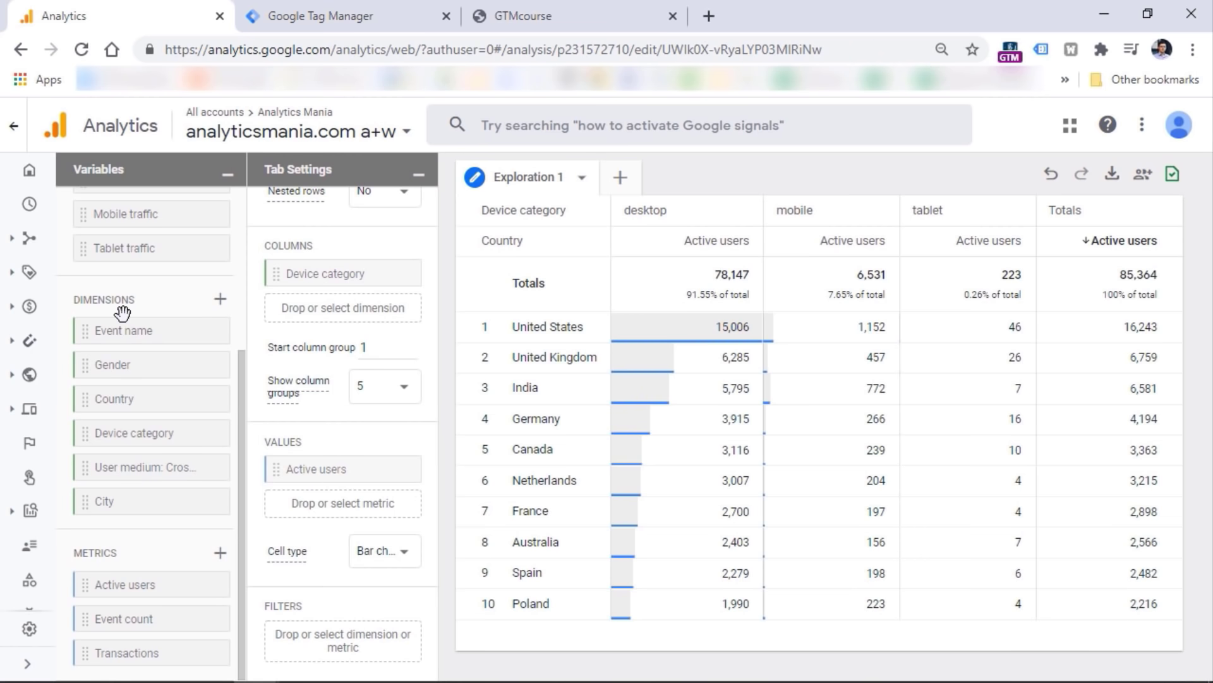
Look through the available dimensions without adding any, and switch the exploration's visualization to a geo map.
click(221, 300)
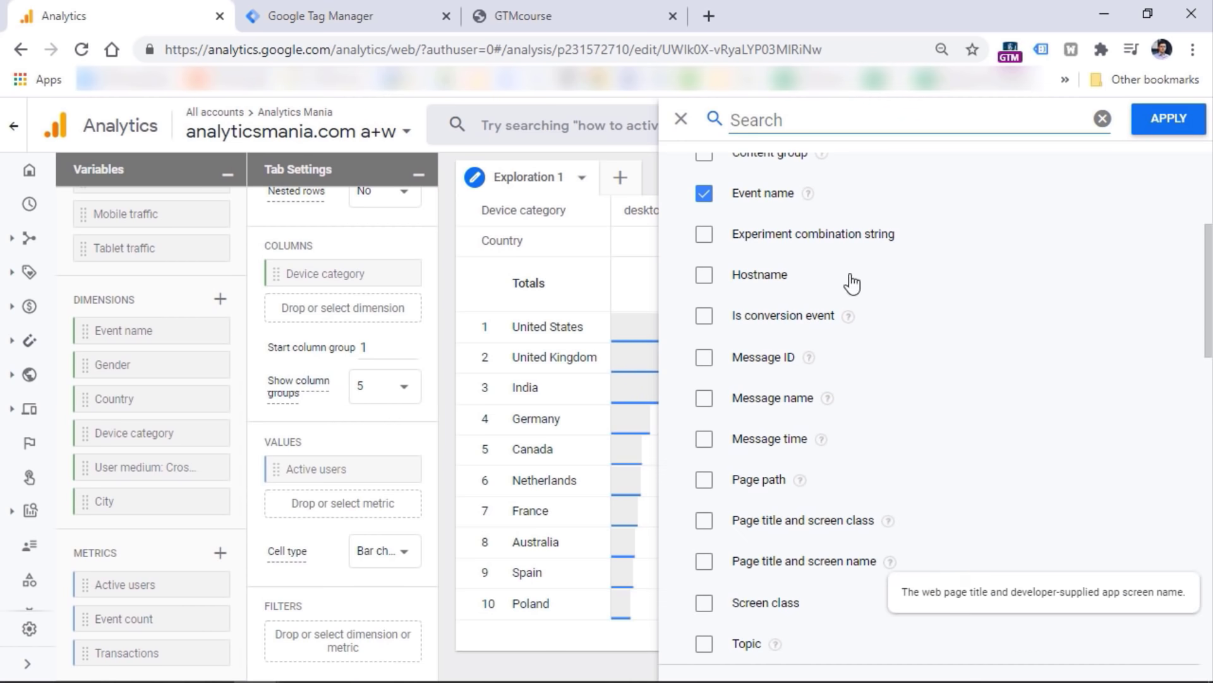
click(680, 119)
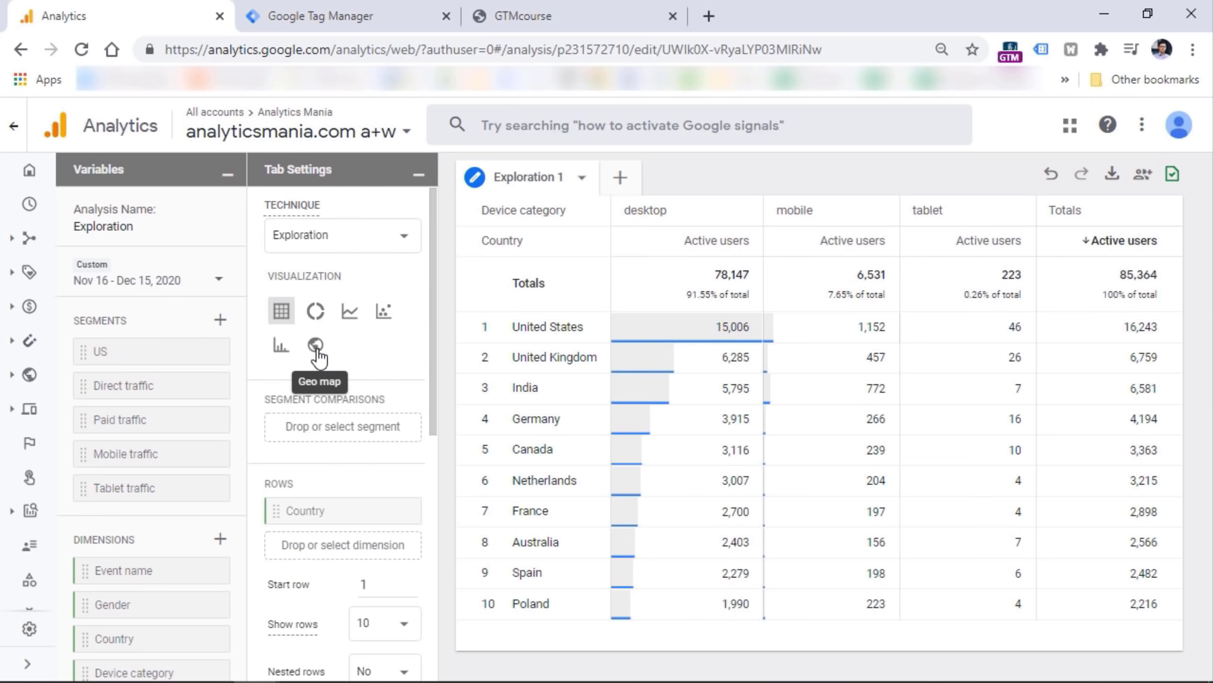
click(316, 346)
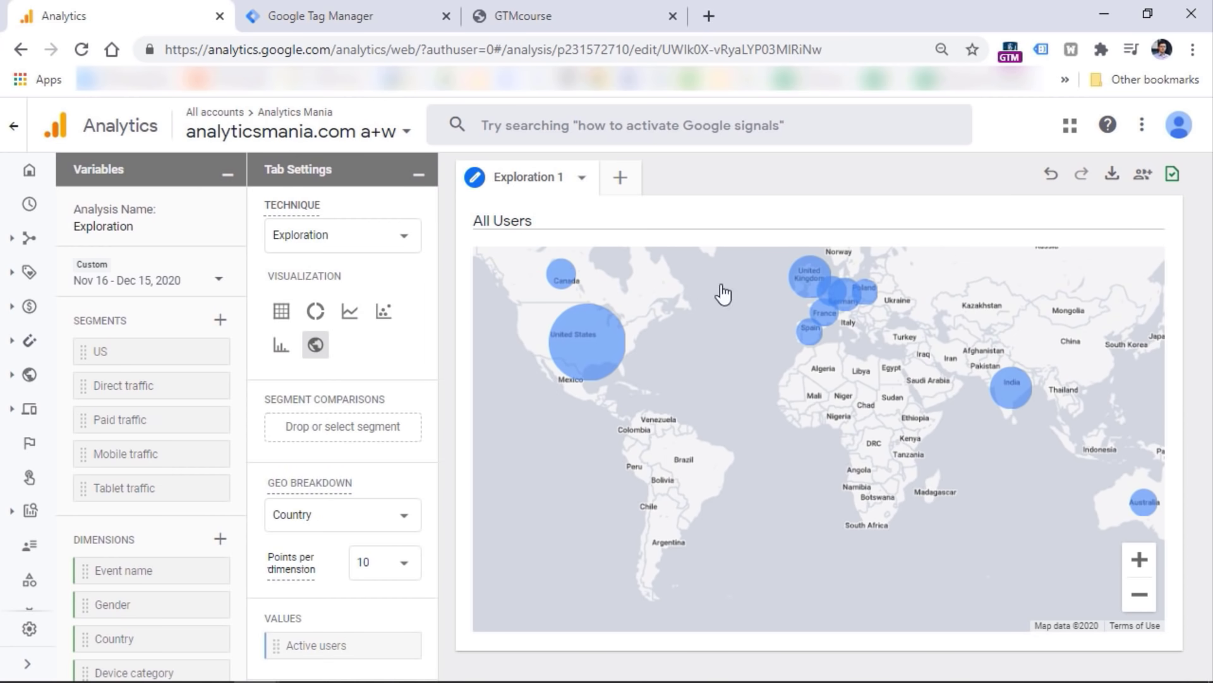
Add a Funnel analysis tab to the exploration.
click(620, 178)
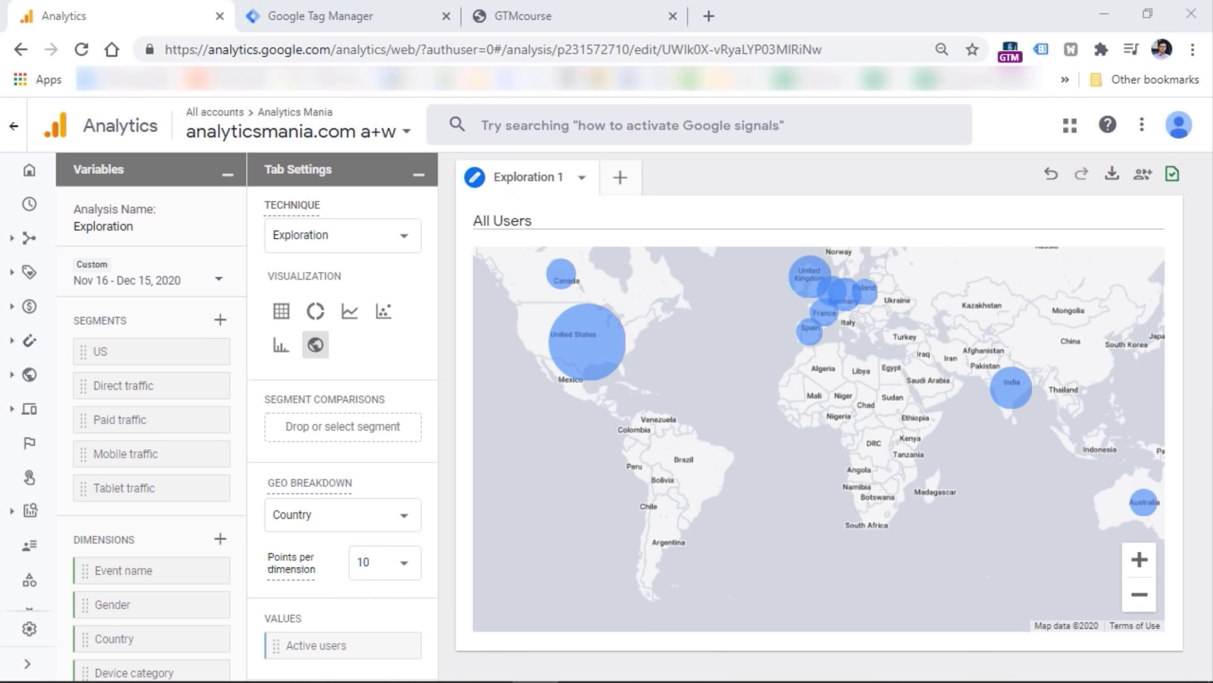
click(620, 183)
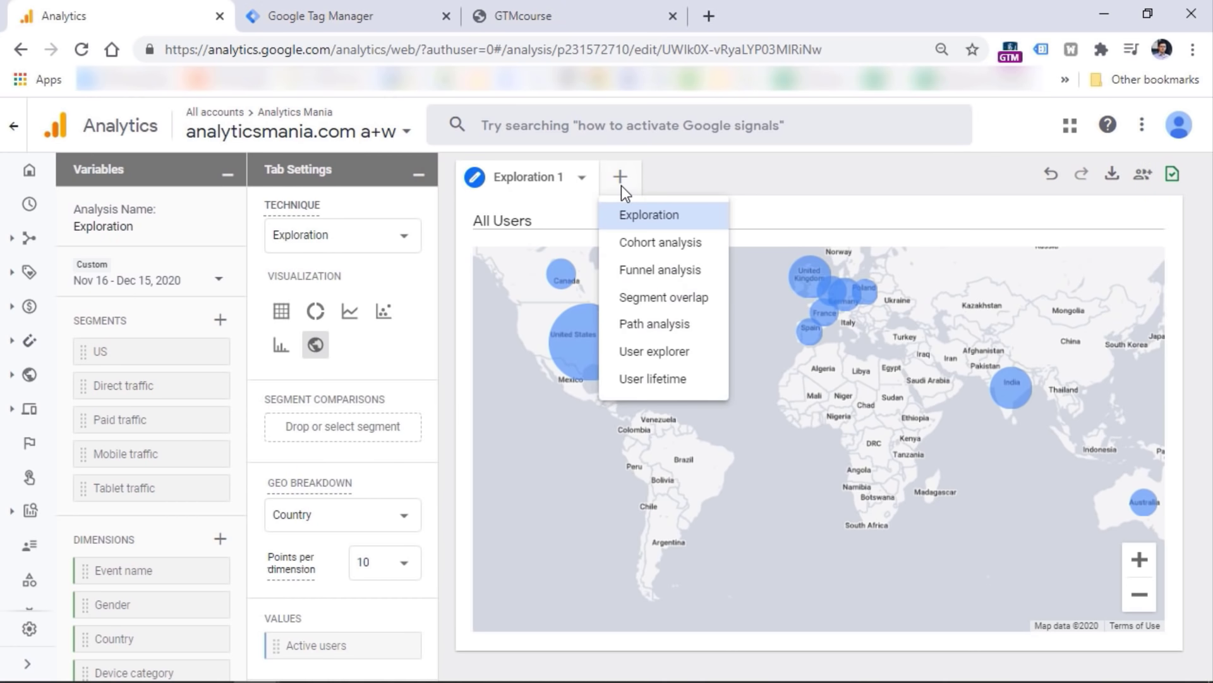
click(660, 270)
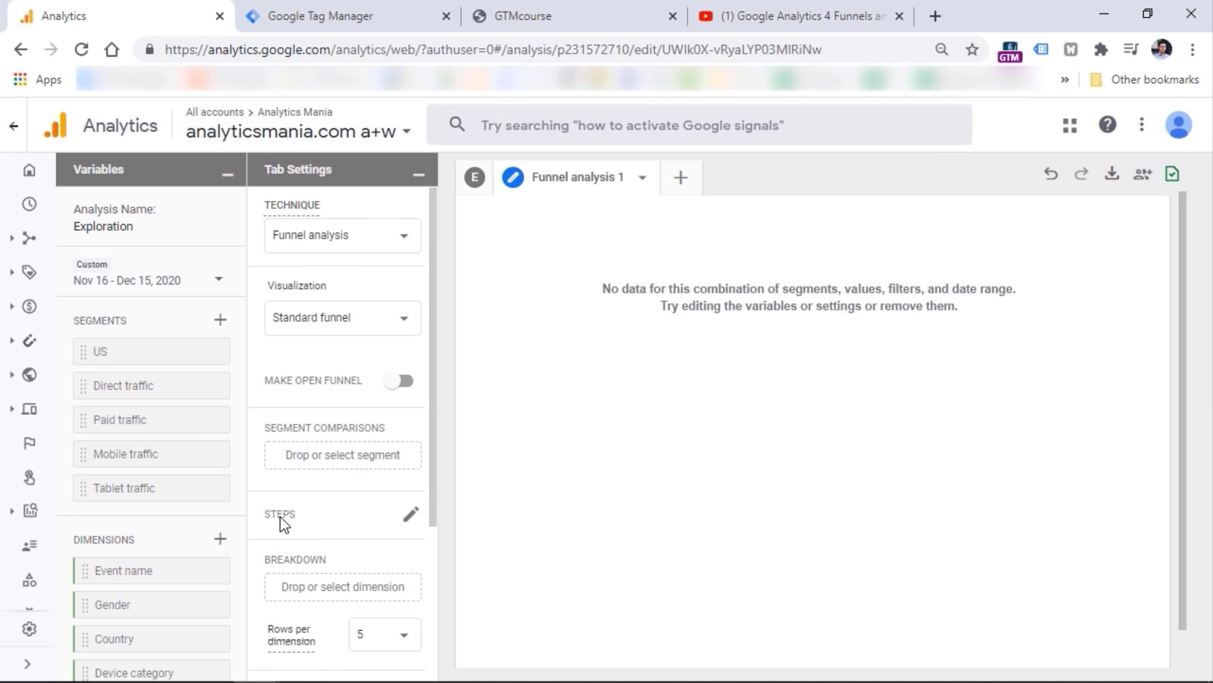
Edit the funnel steps, naming the first step Initiated optin and using the initiated_optin event as its condition.
click(412, 518)
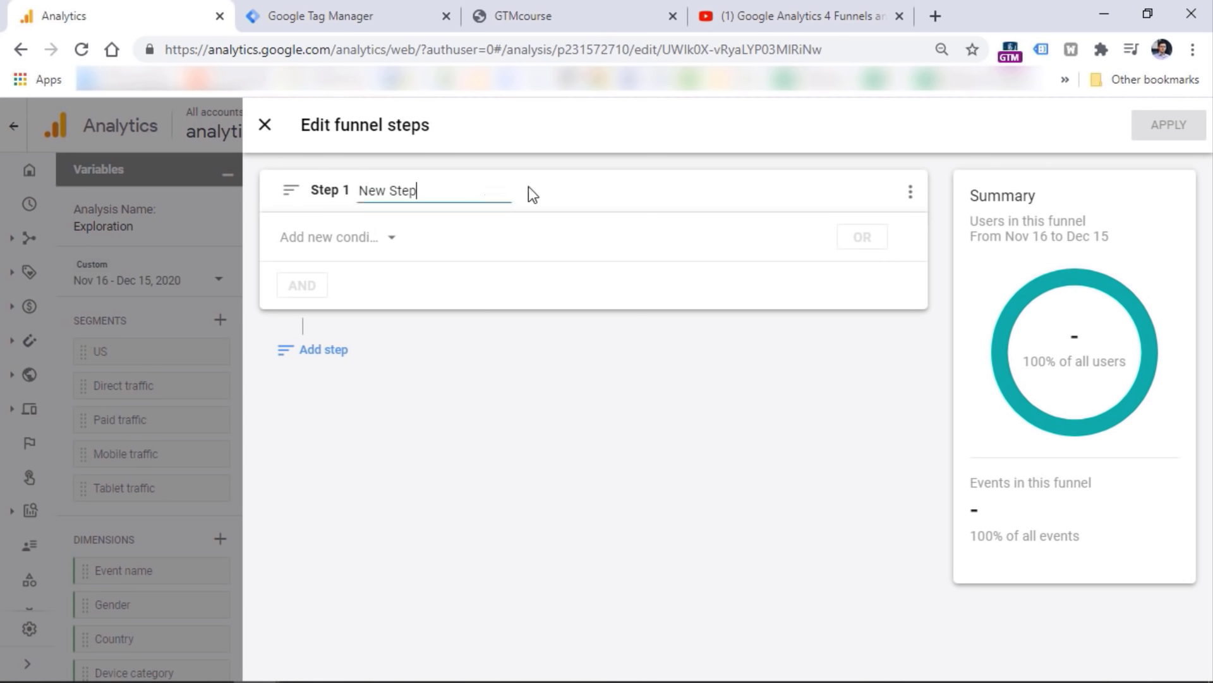
click(417, 193)
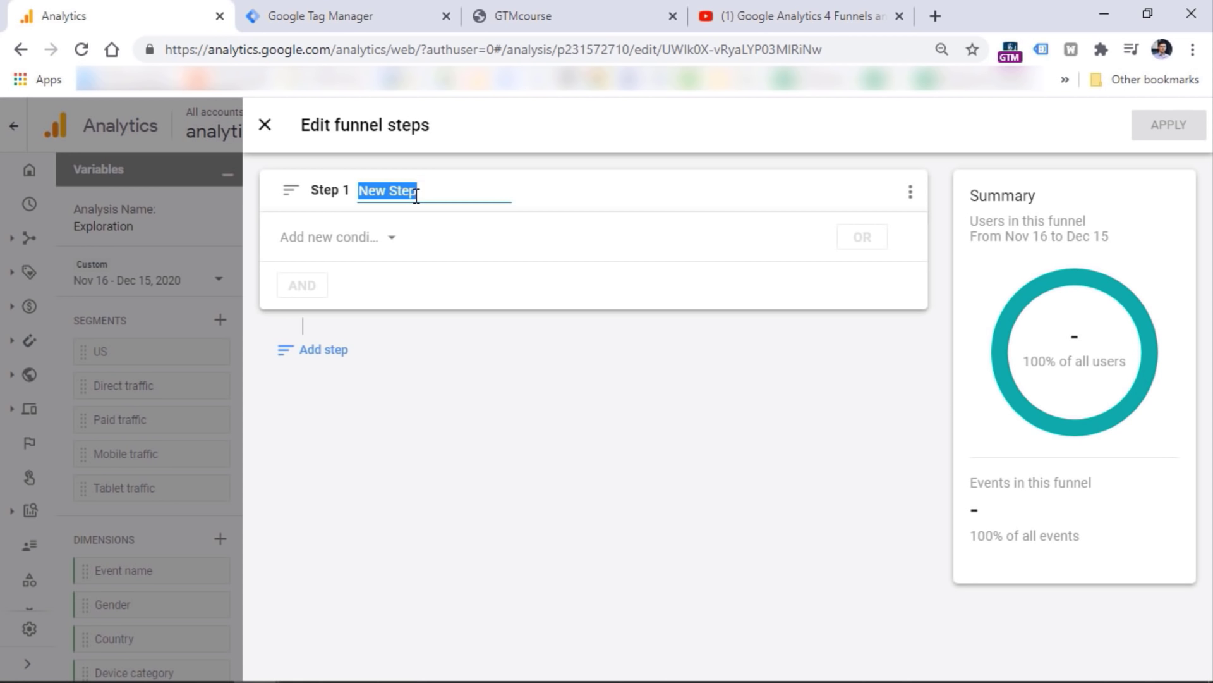
text(Initiated optin)
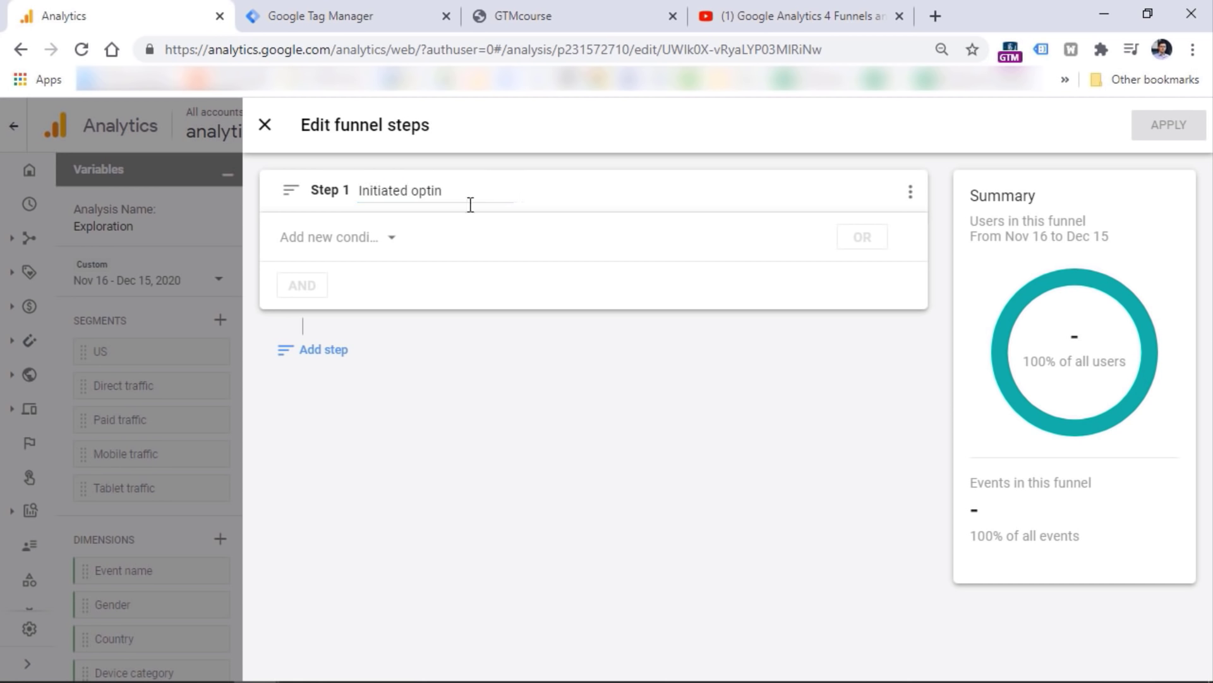
click(347, 240)
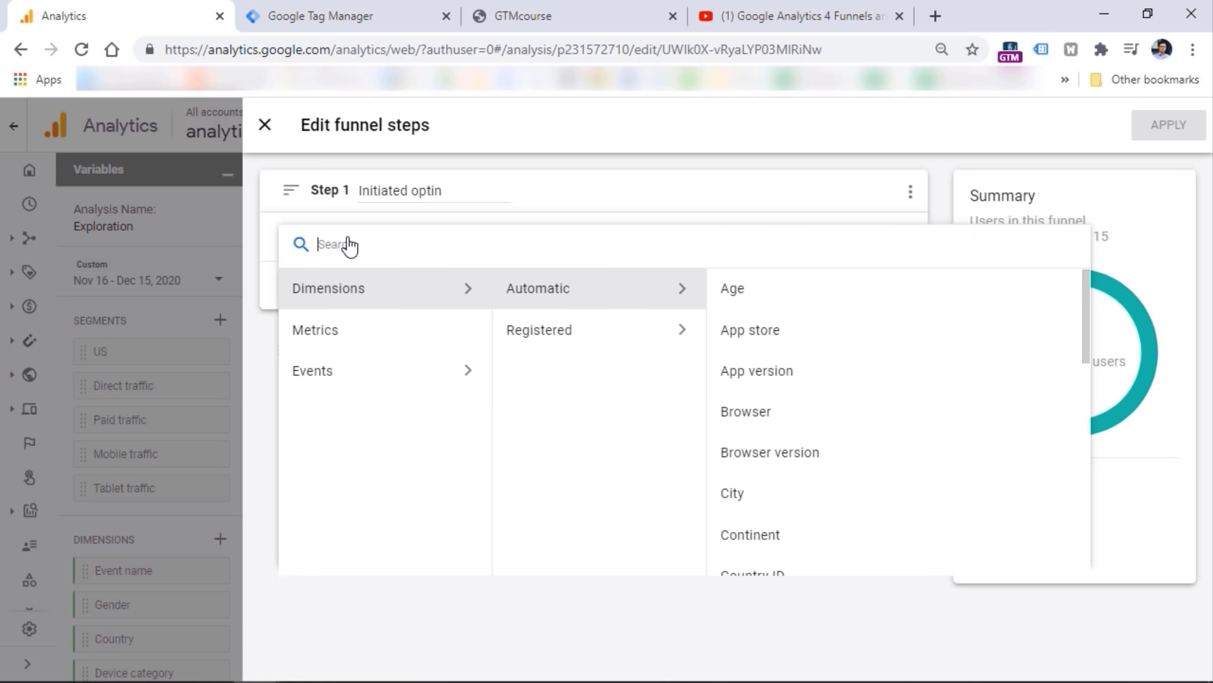
click(388, 383)
drag(869, 294, 870, 437)
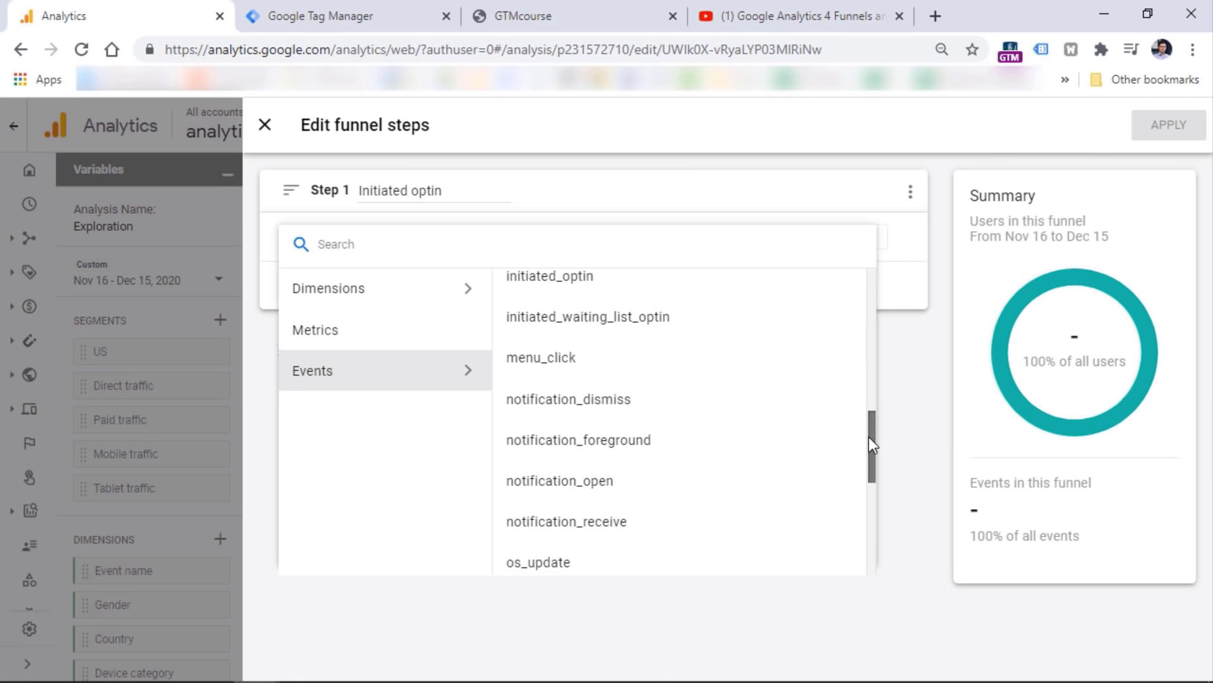
click(557, 285)
Add a second funnel step named Confirmed optin with the confirmed_email_optin event as its condition, and apply the funnel.
click(316, 354)
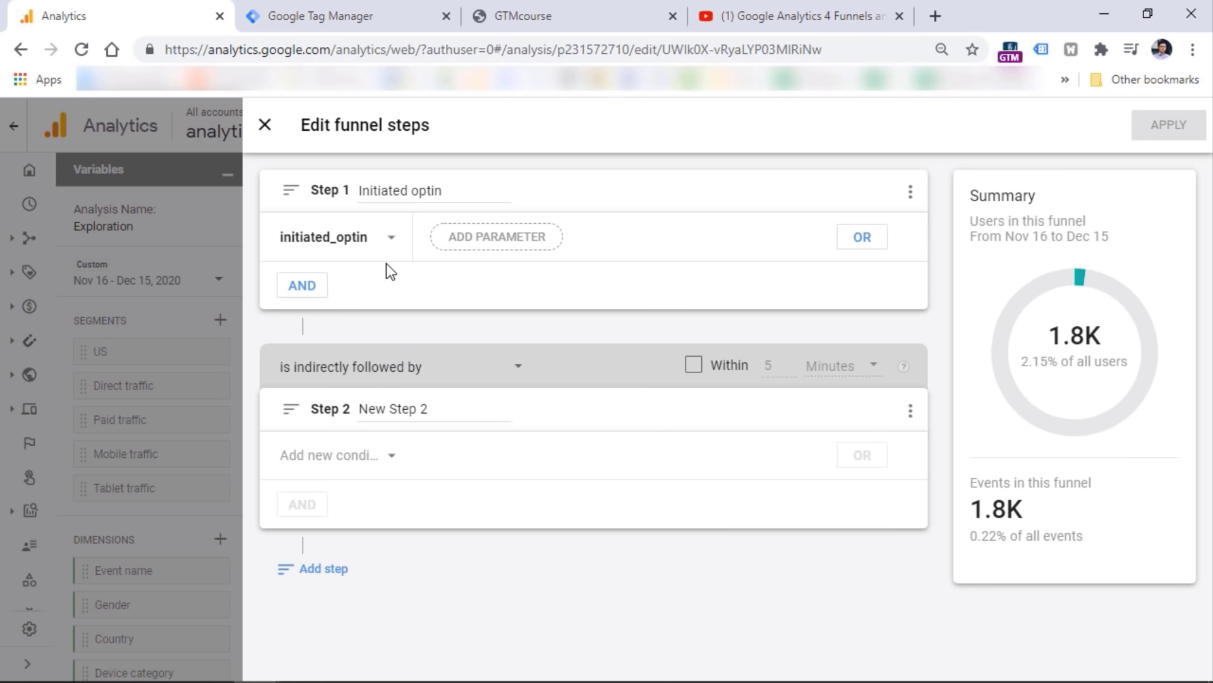
triple_click(415, 411)
text(Confirmed optin)
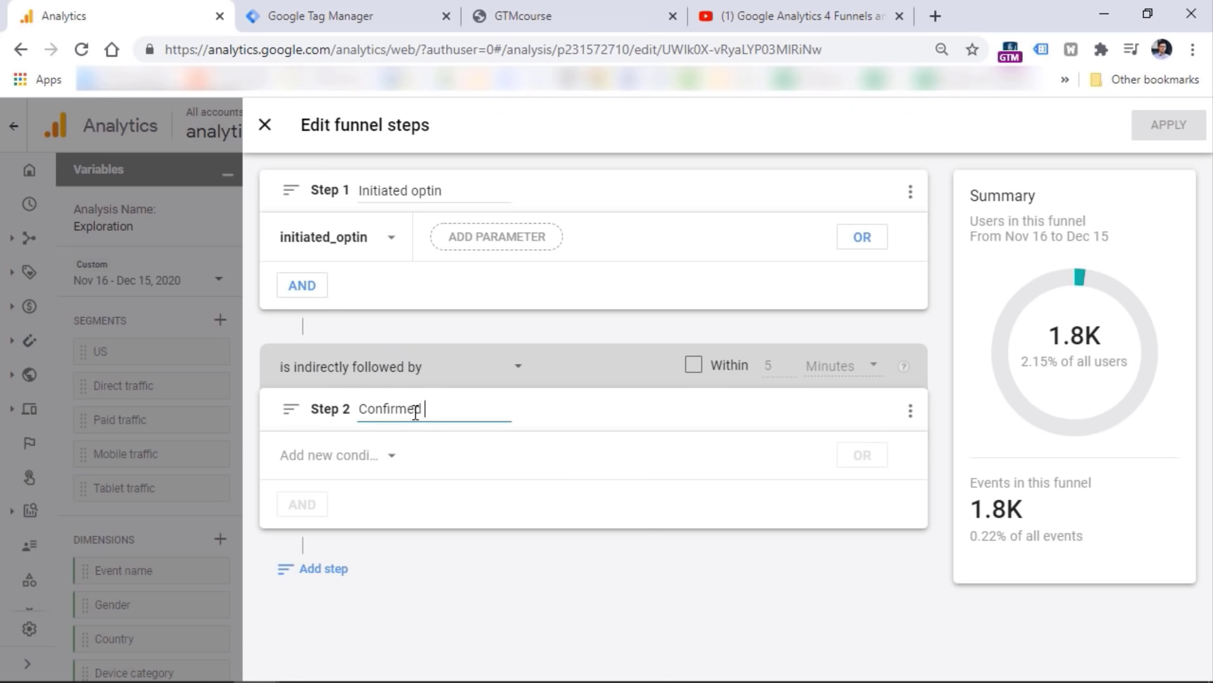
click(383, 455)
click(407, 313)
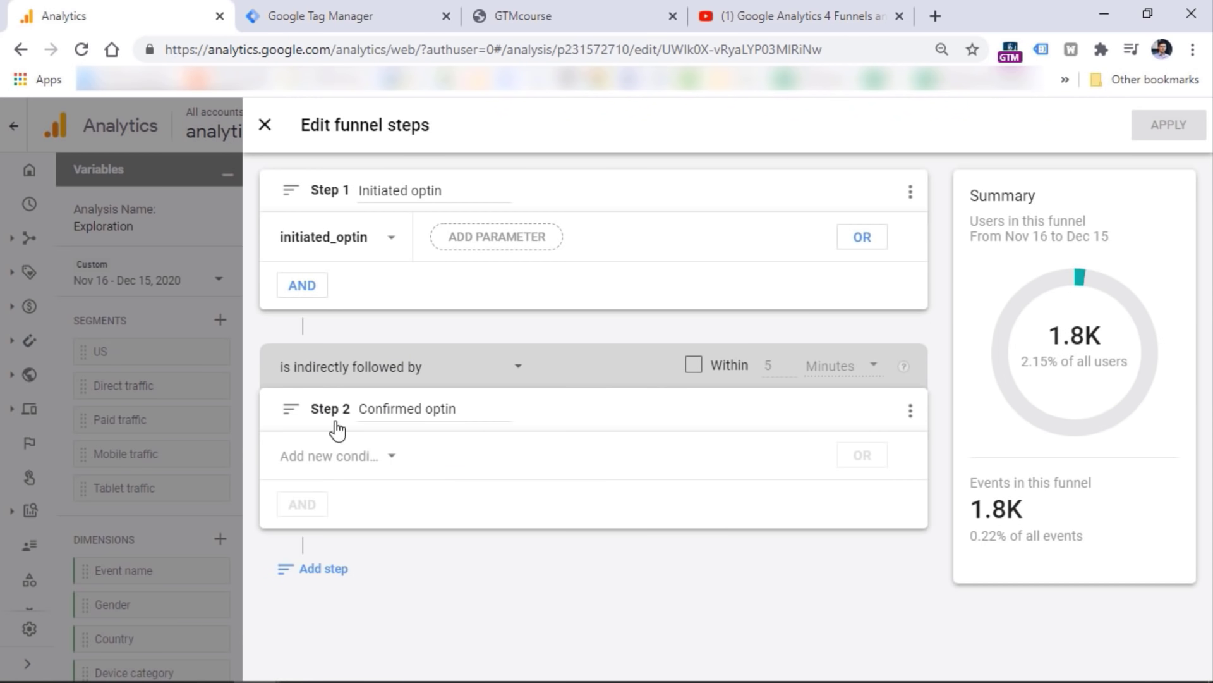
click(352, 465)
click(381, 487)
scroll(869, 468, down, 5)
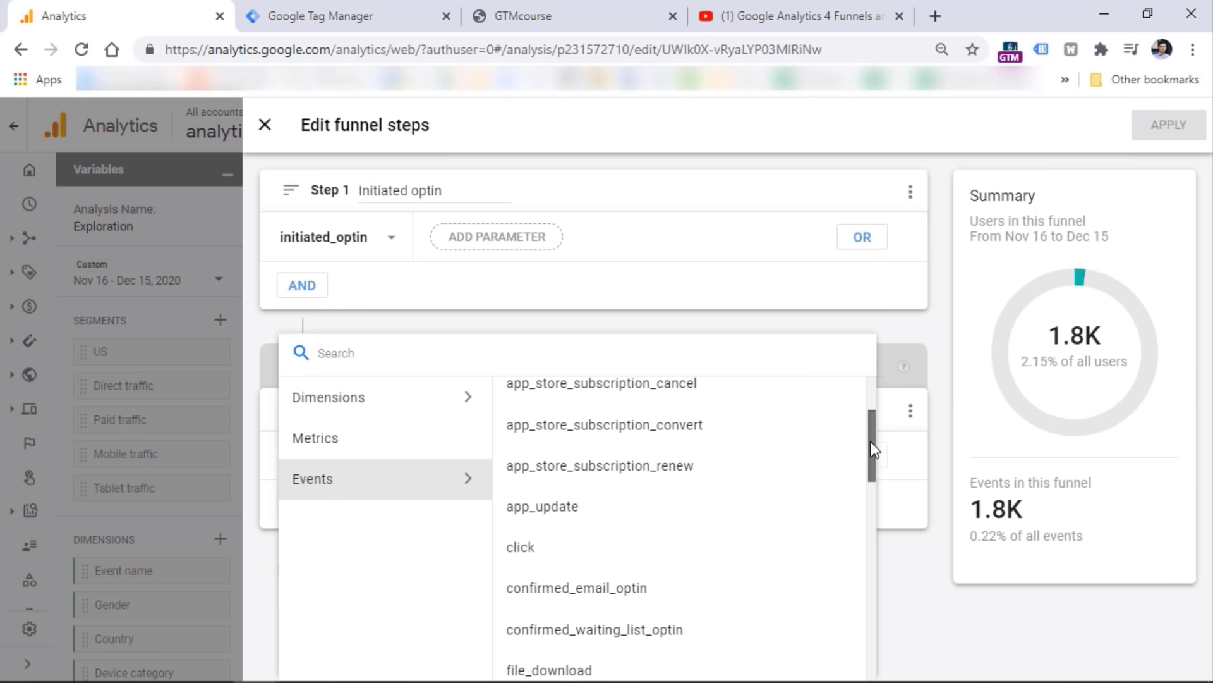
click(586, 452)
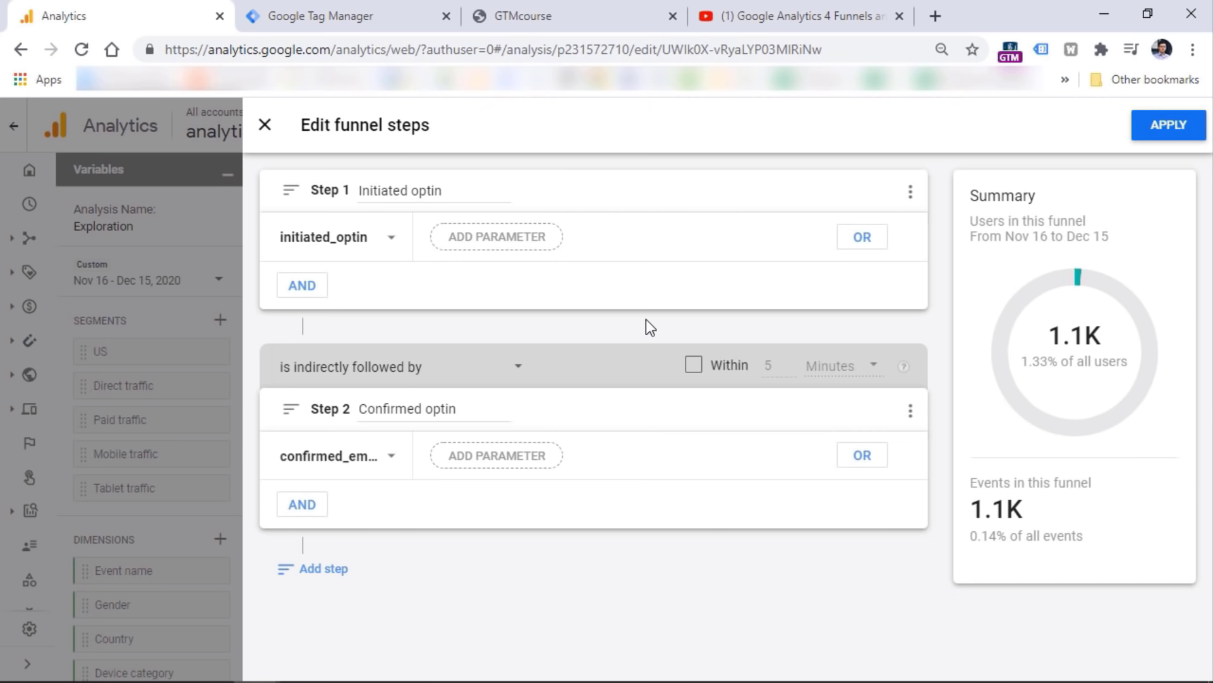
click(1172, 126)
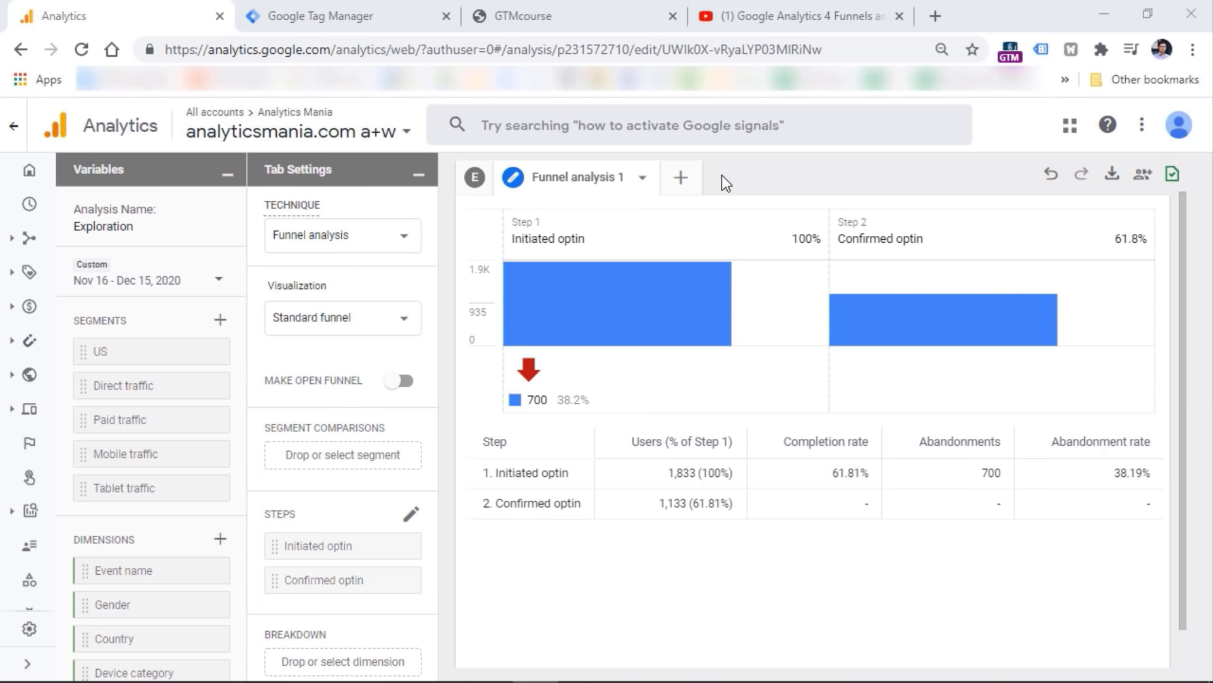
Add a Path analysis tab to the exploration.
click(682, 183)
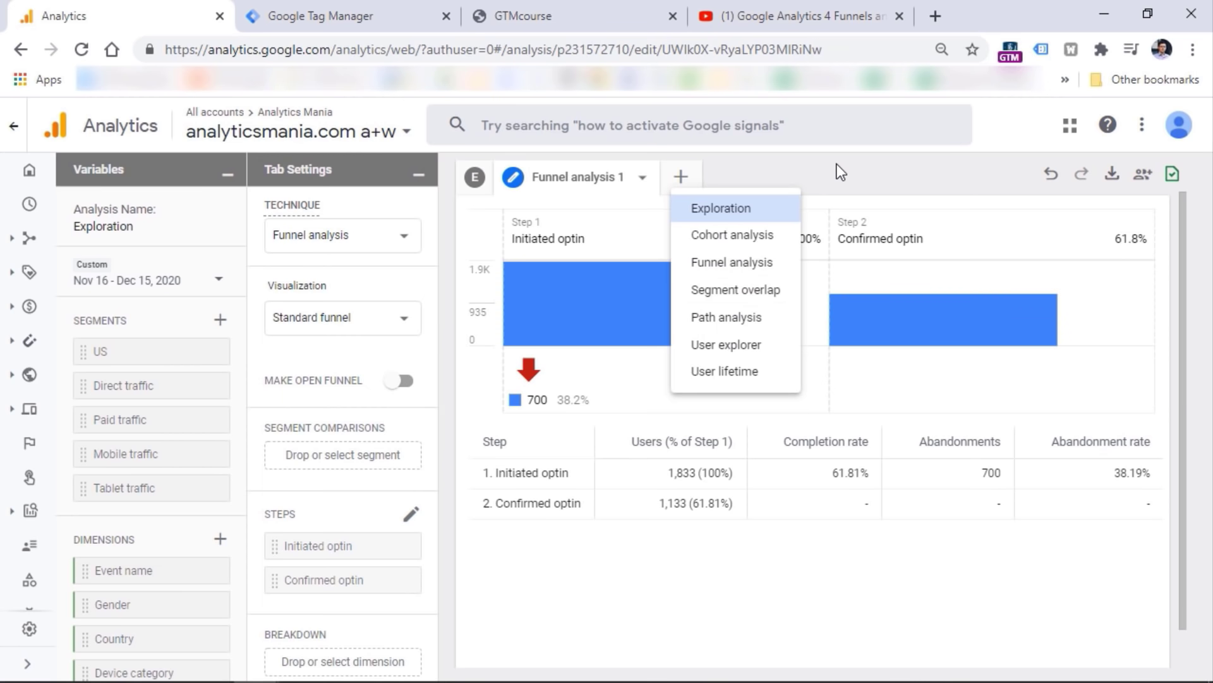
click(736, 323)
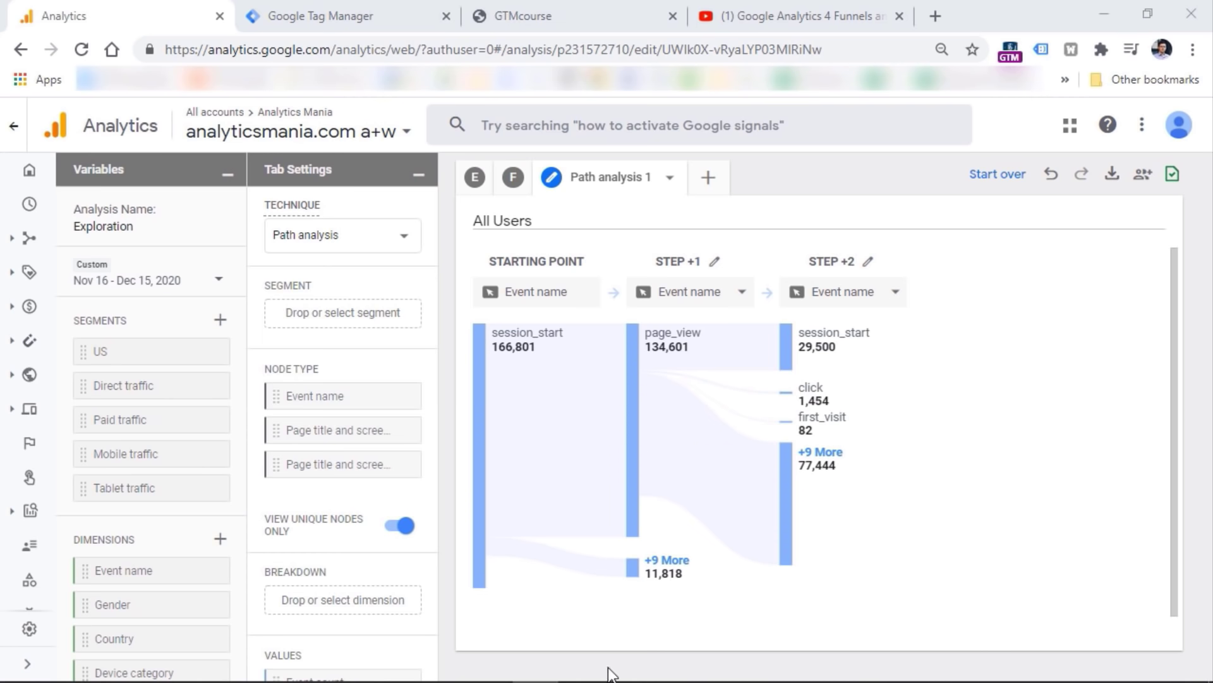
Start the path analysis over with the event name confirmed_email_optin as its ending point.
click(996, 176)
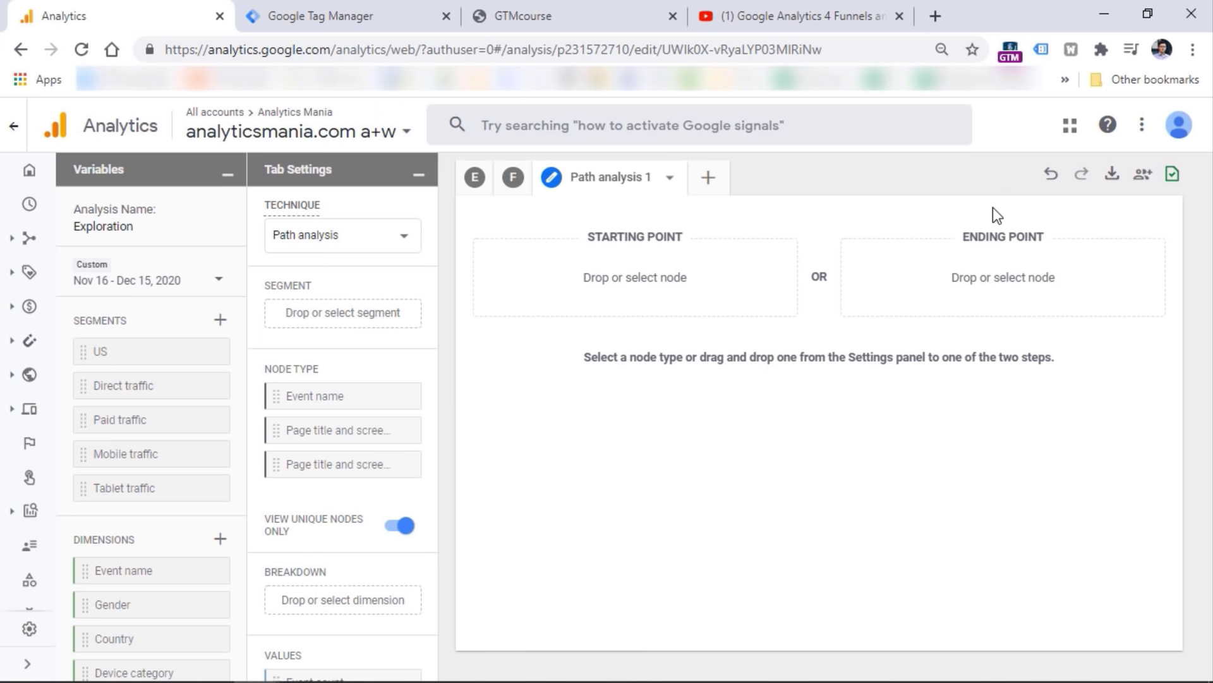
click(1009, 278)
click(1066, 301)
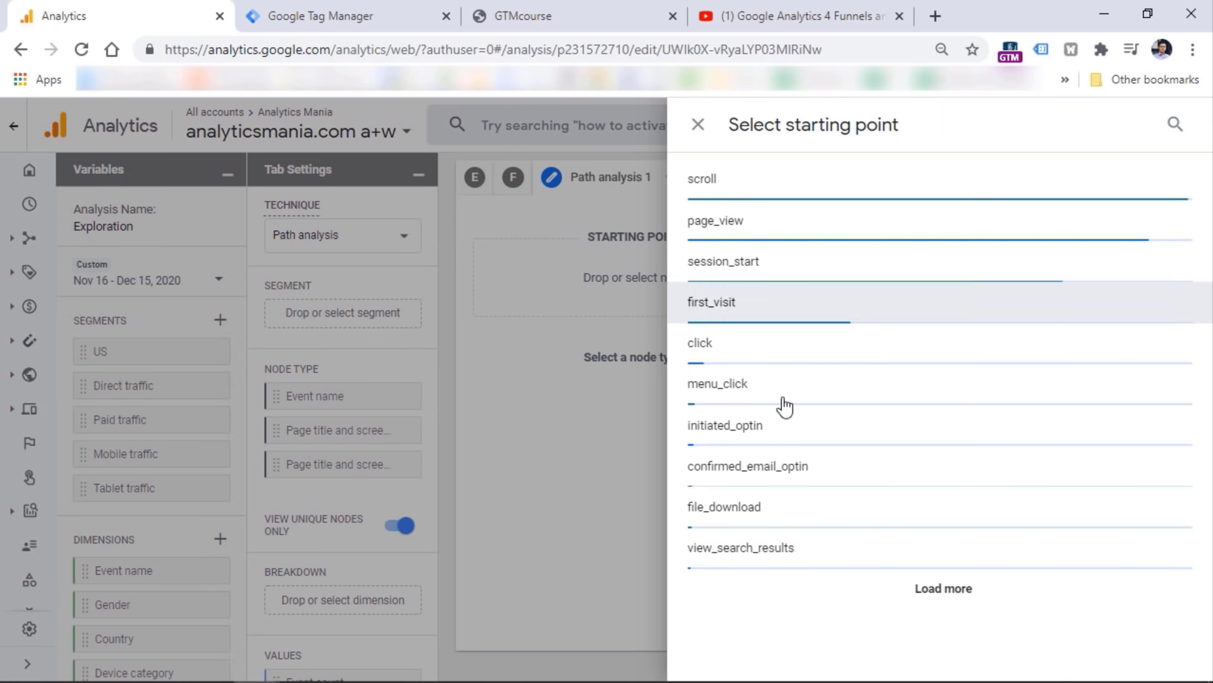
click(747, 471)
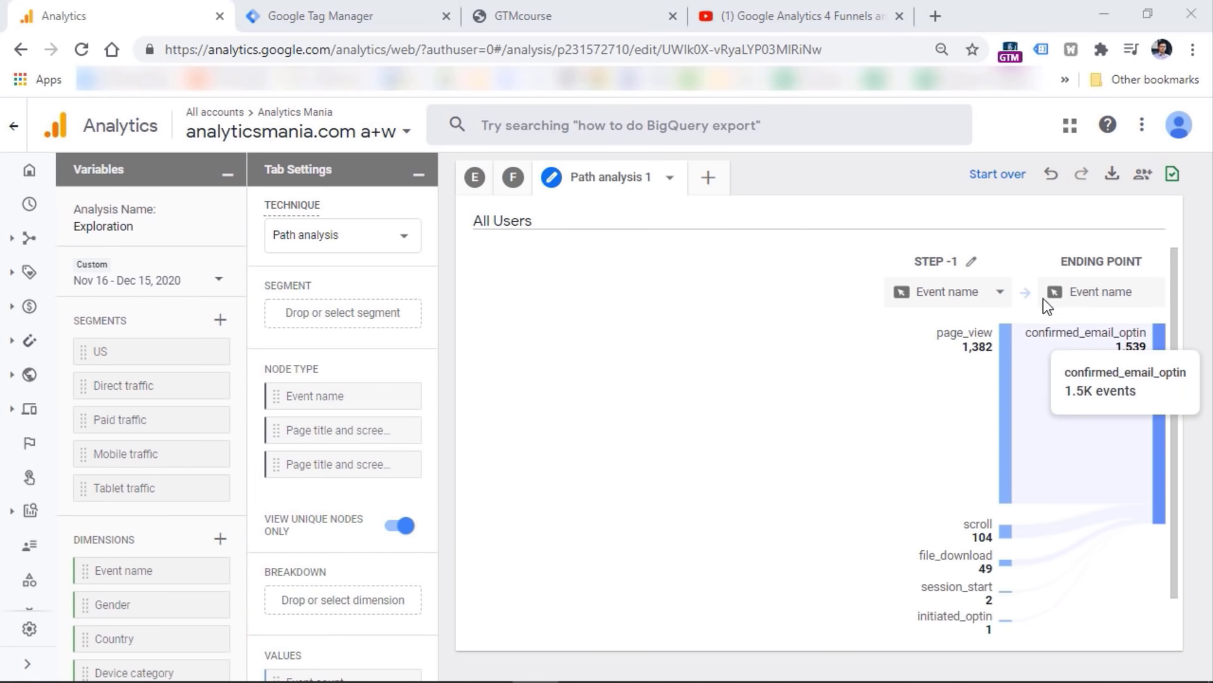
Expand the path backwards from confirmed_email_optin through page_view, scroll, initiated_optin and the preceding page_view to reveal step -5.
mouse_move(1005, 415)
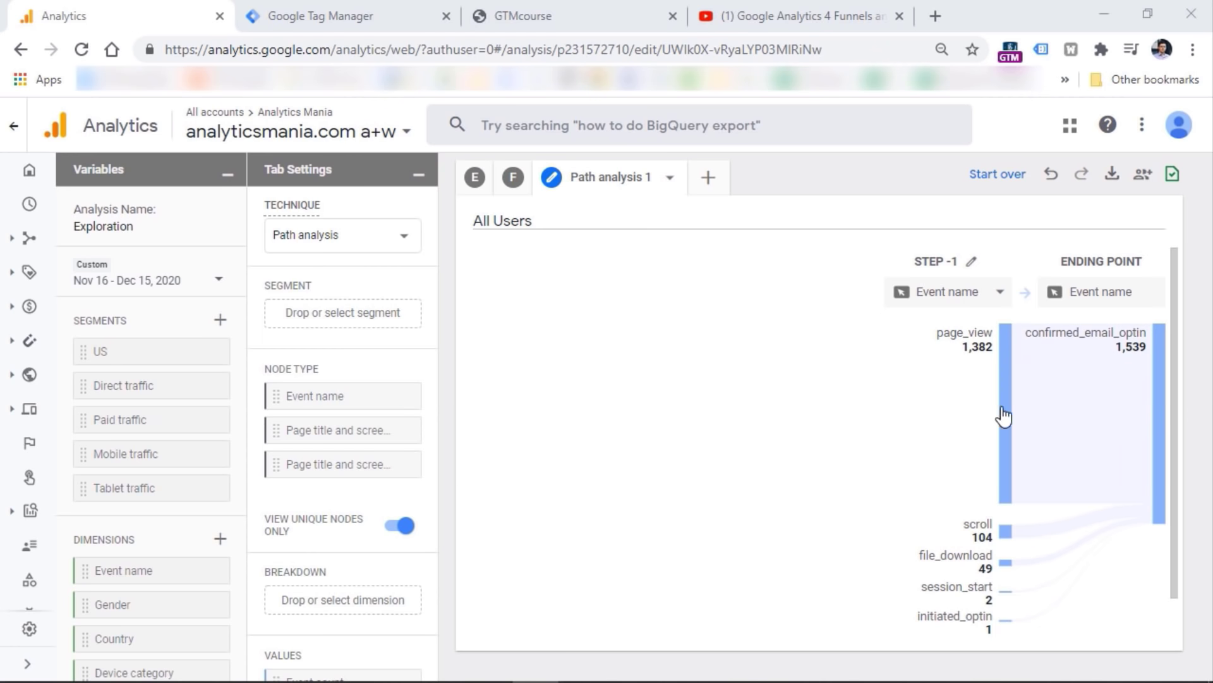
click(1007, 415)
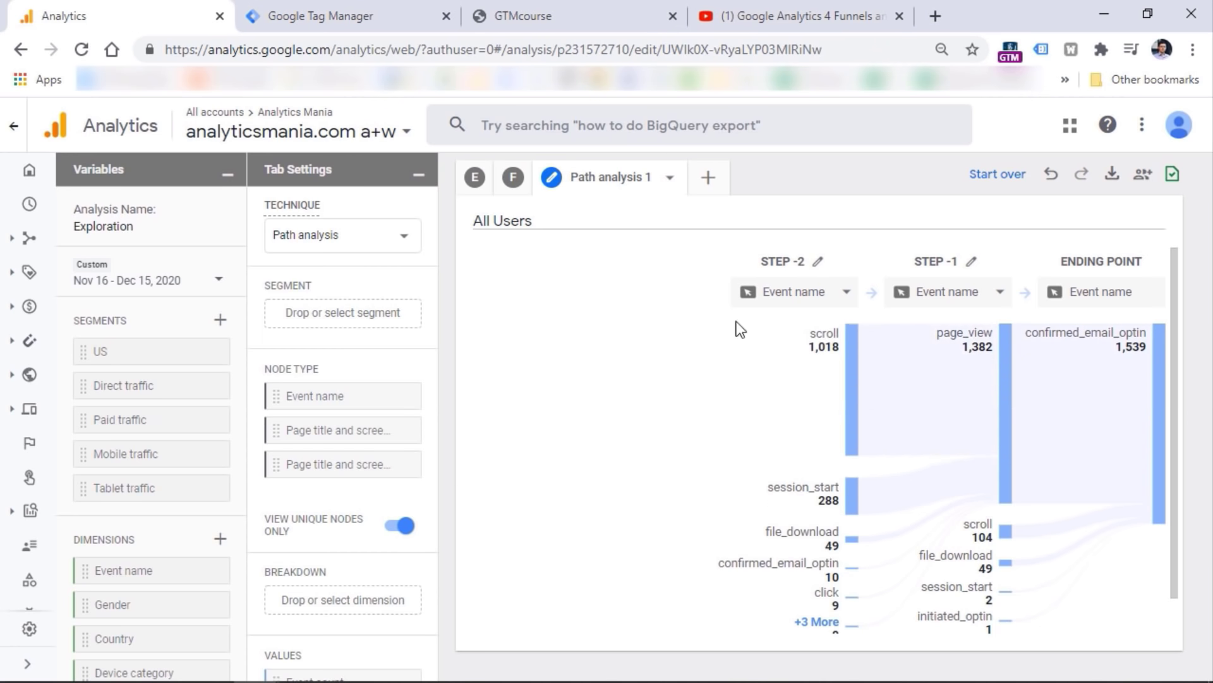
click(848, 383)
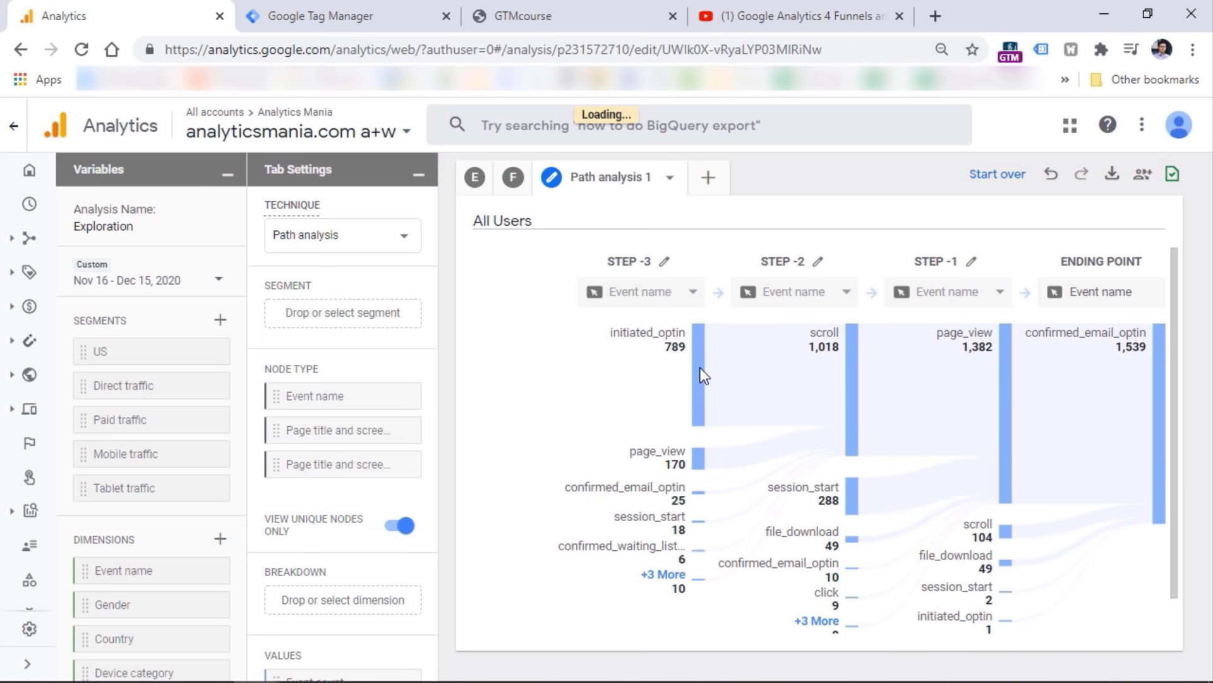
click(697, 379)
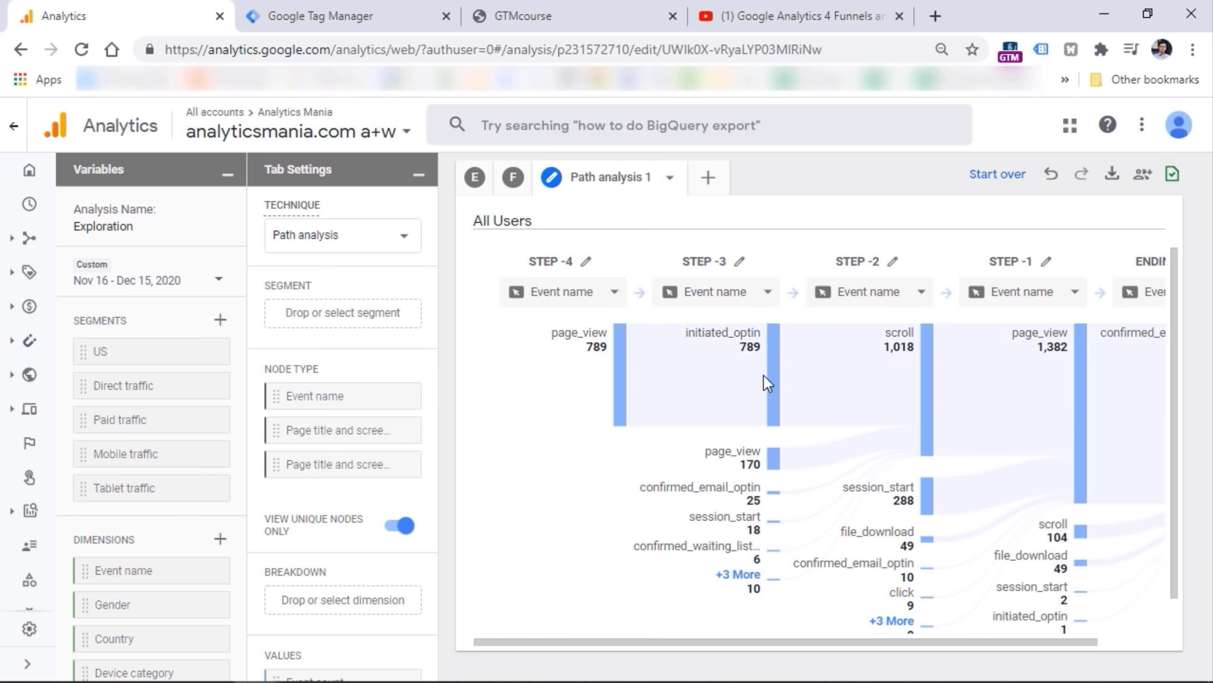
mouse_move(919, 642)
mouse_down()
mouse_move(1010, 642)
mouse_move(897, 640)
mouse_up()
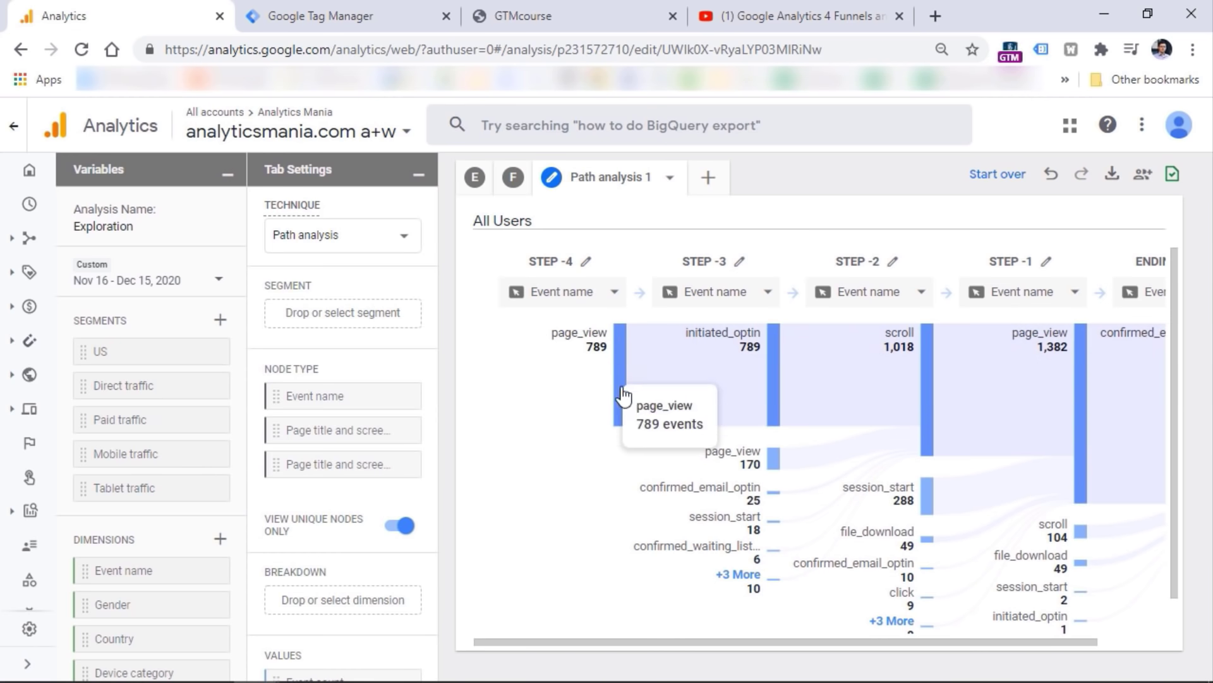
click(620, 401)
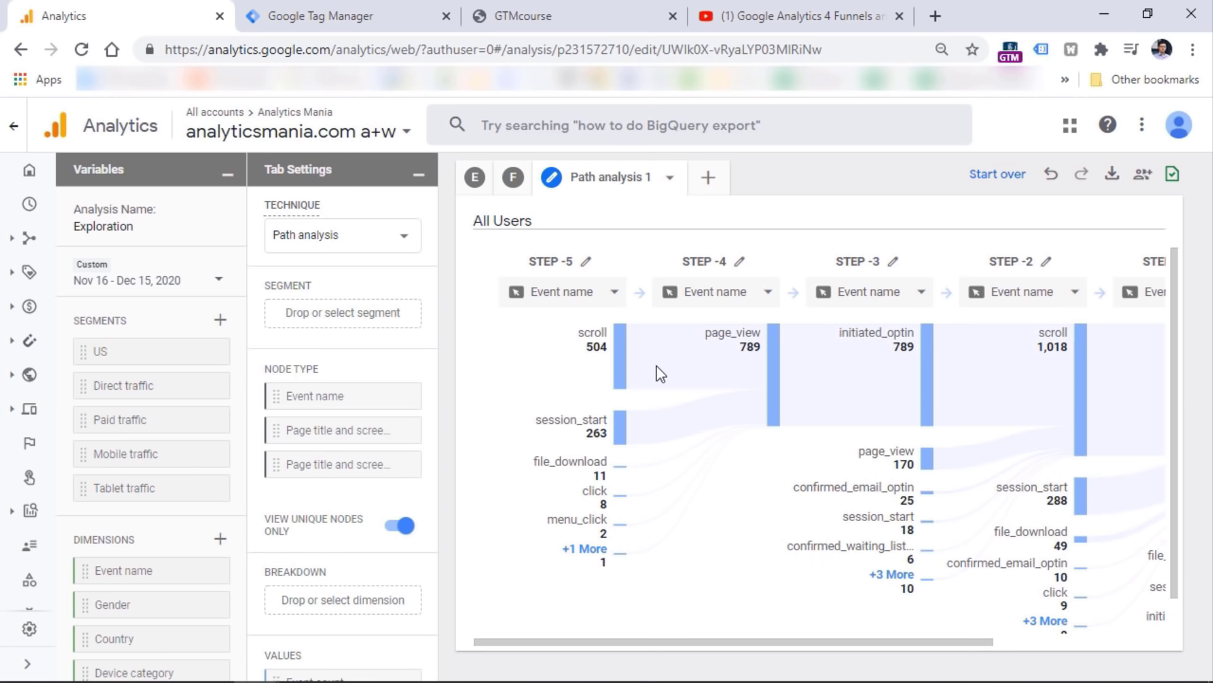
scroll(575, 427, right, 3)
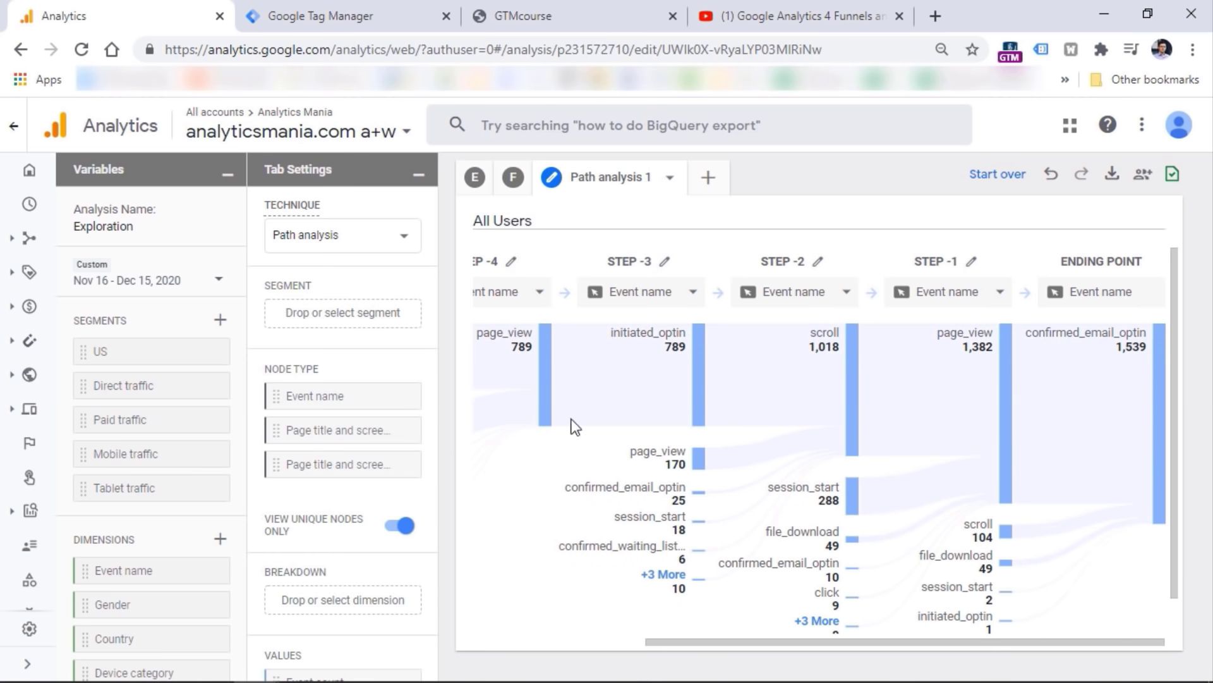
drag(754, 643, 582, 643)
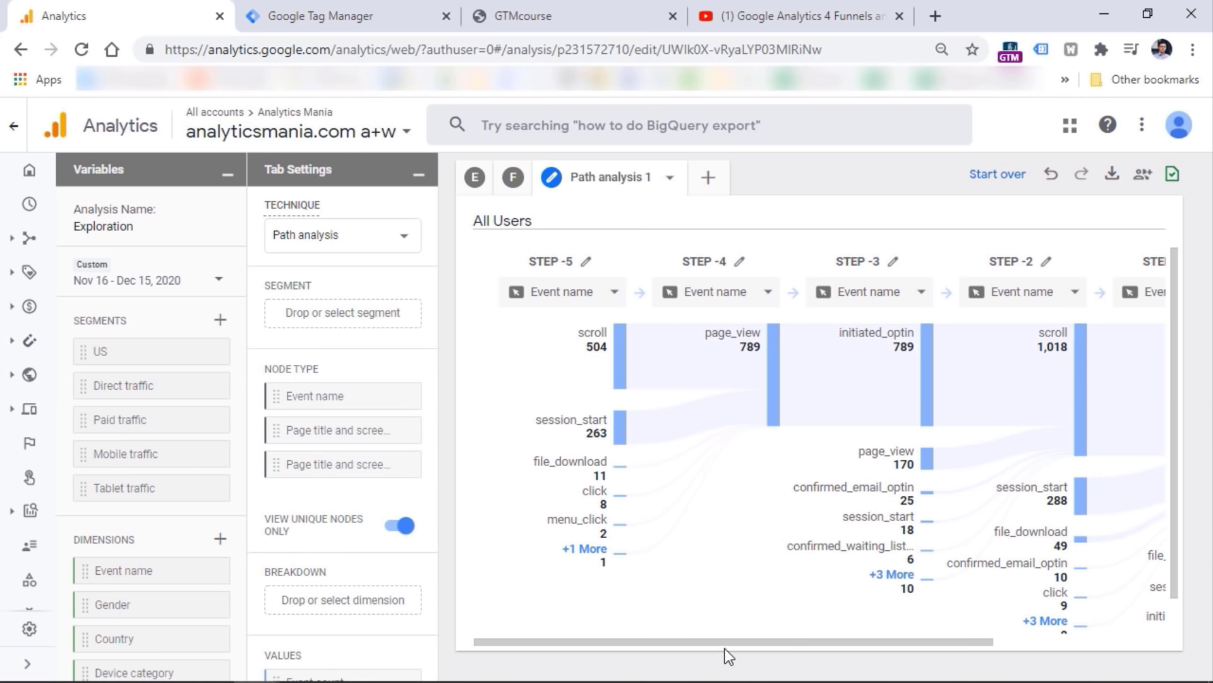
drag(772, 641, 867, 641)
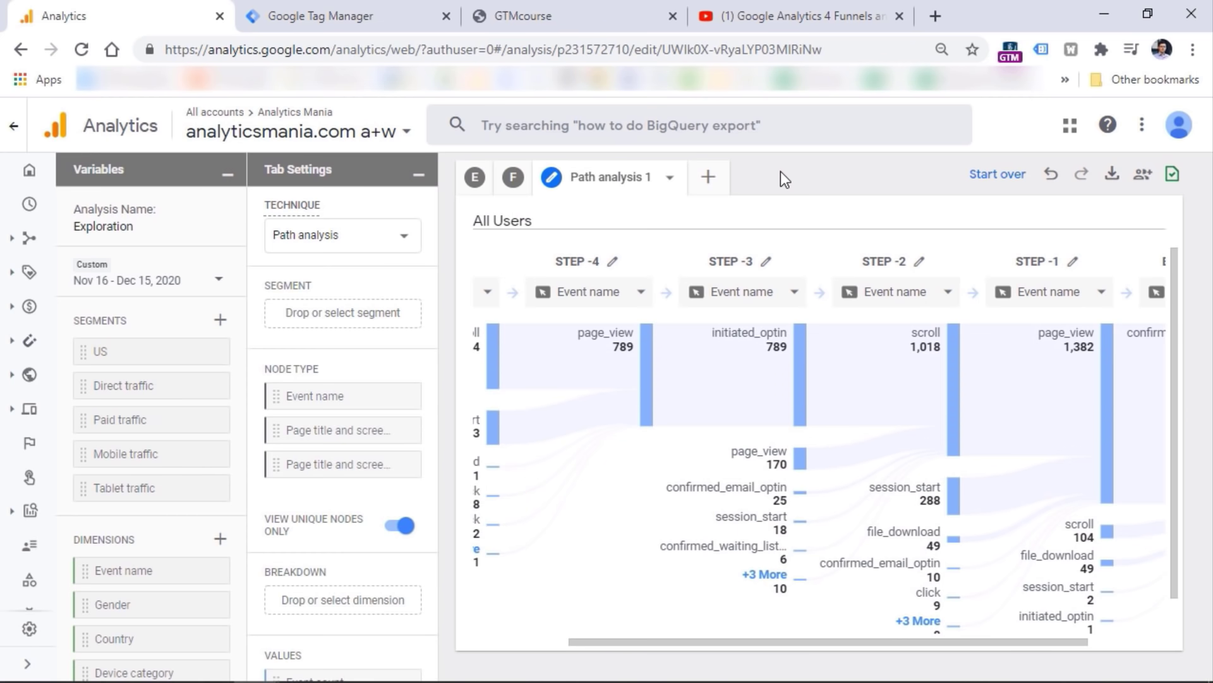
click(708, 179)
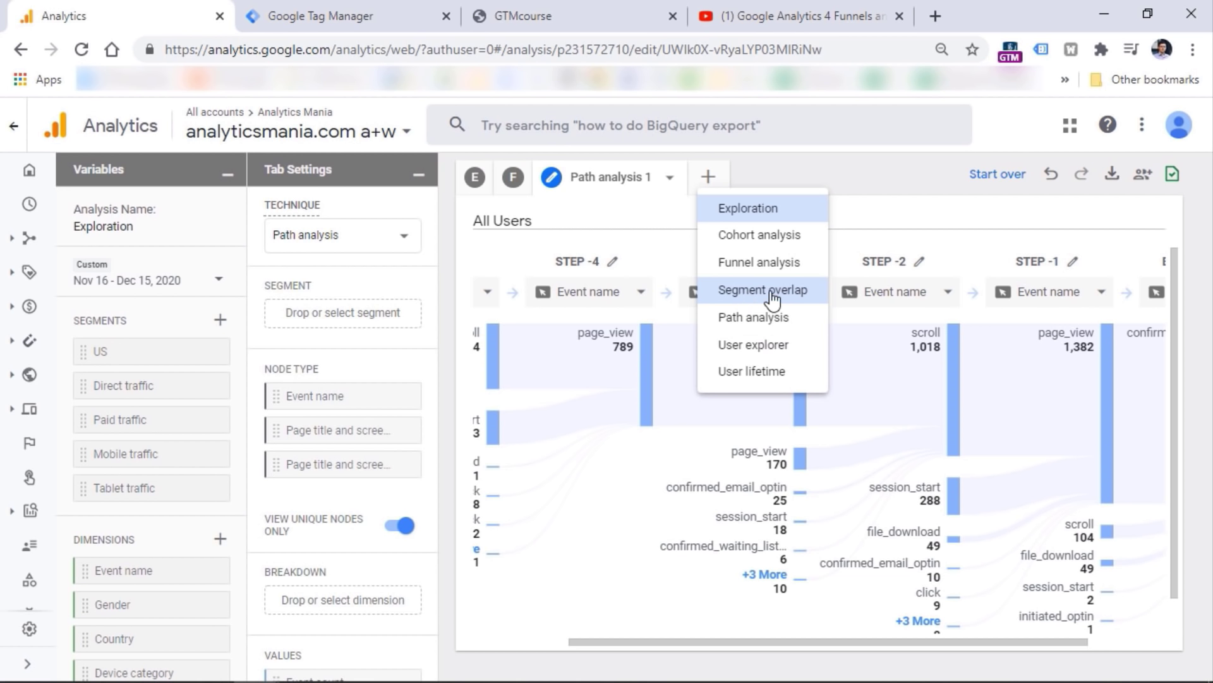
click(717, 176)
click(720, 174)
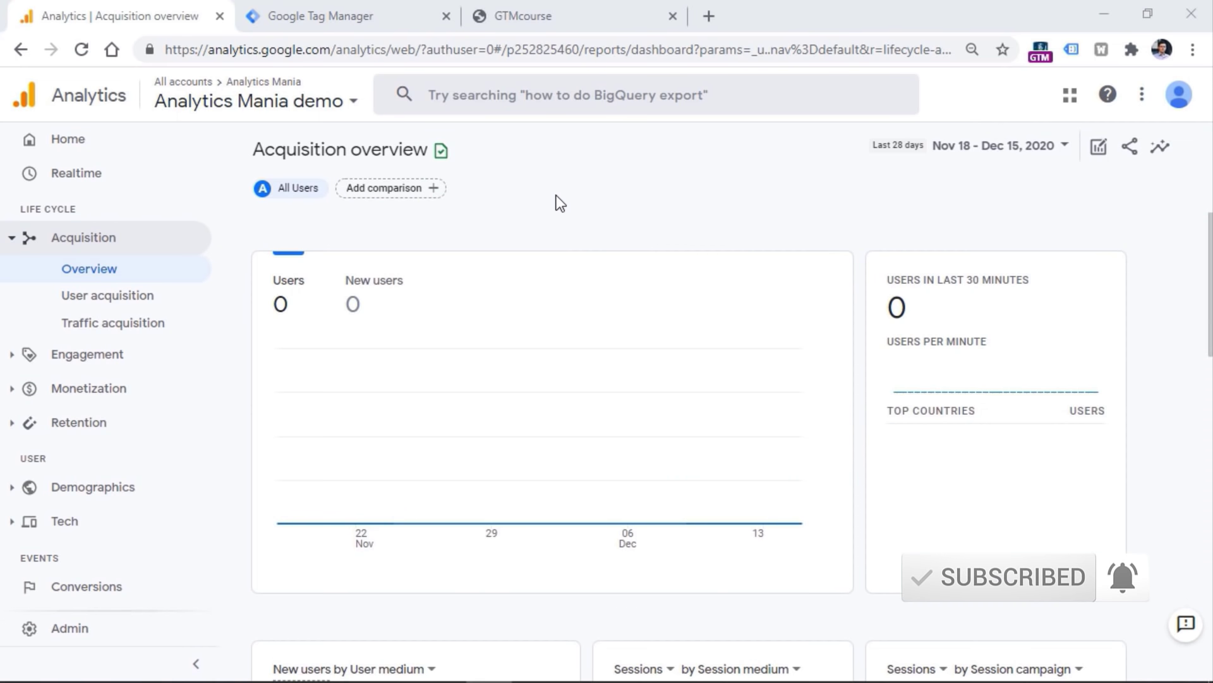
Create a Google Analytics 4 property named Analytics Mania GTM course, keeping the default time zone and currency and leaving the business questions blank.
click(70, 637)
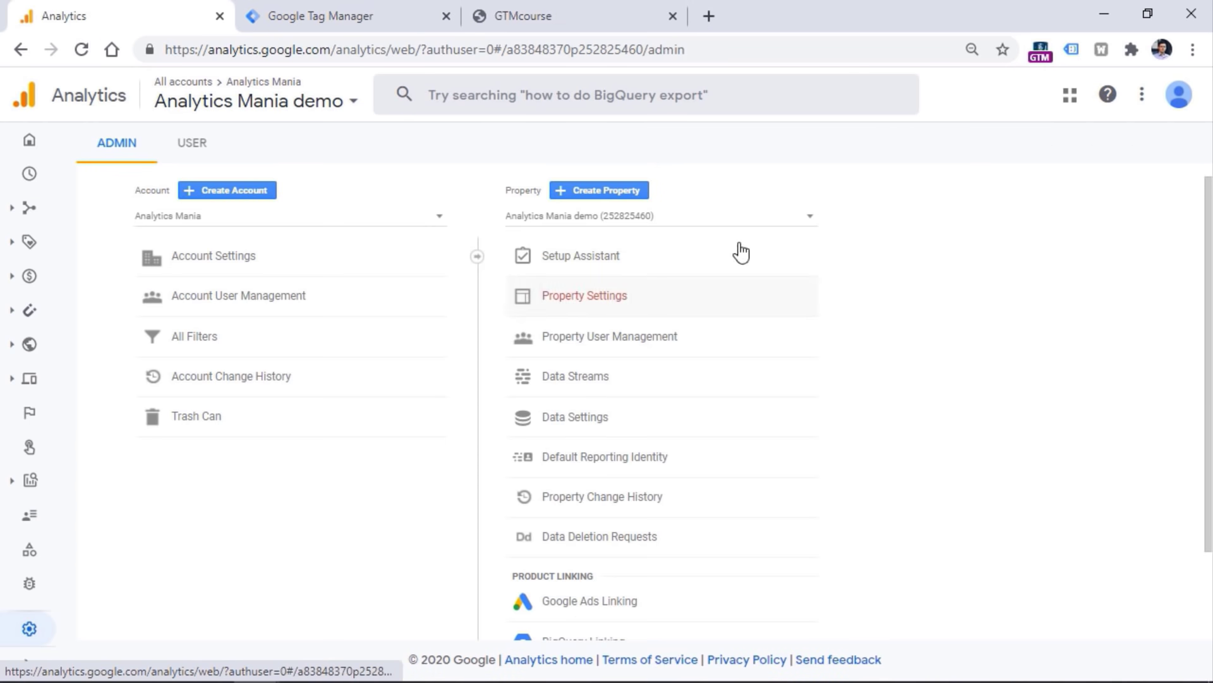
click(606, 192)
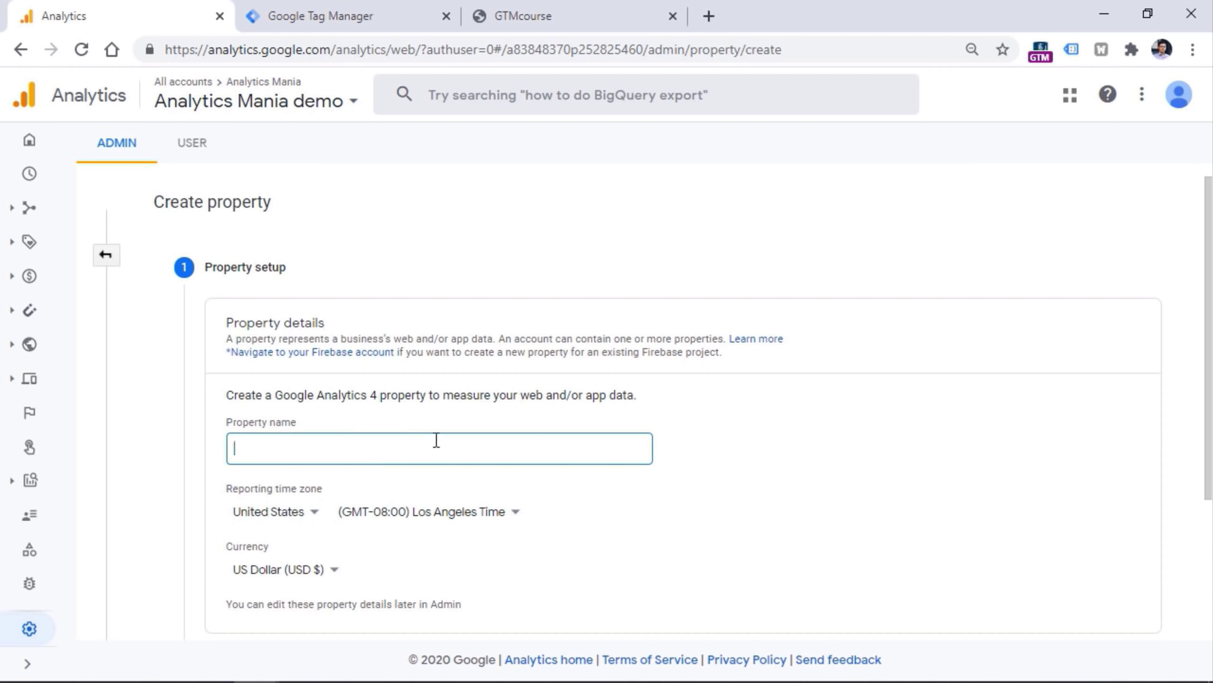
text(Analytics Mania GTM course)
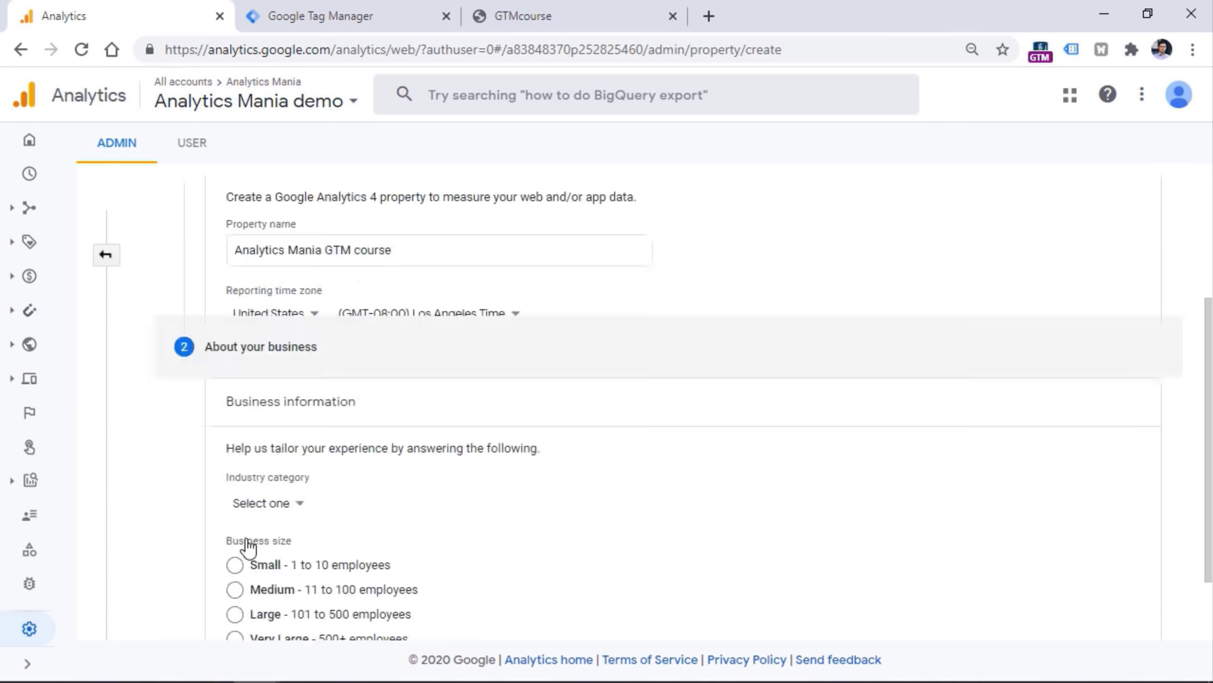
scroll(609, 353, down, 6)
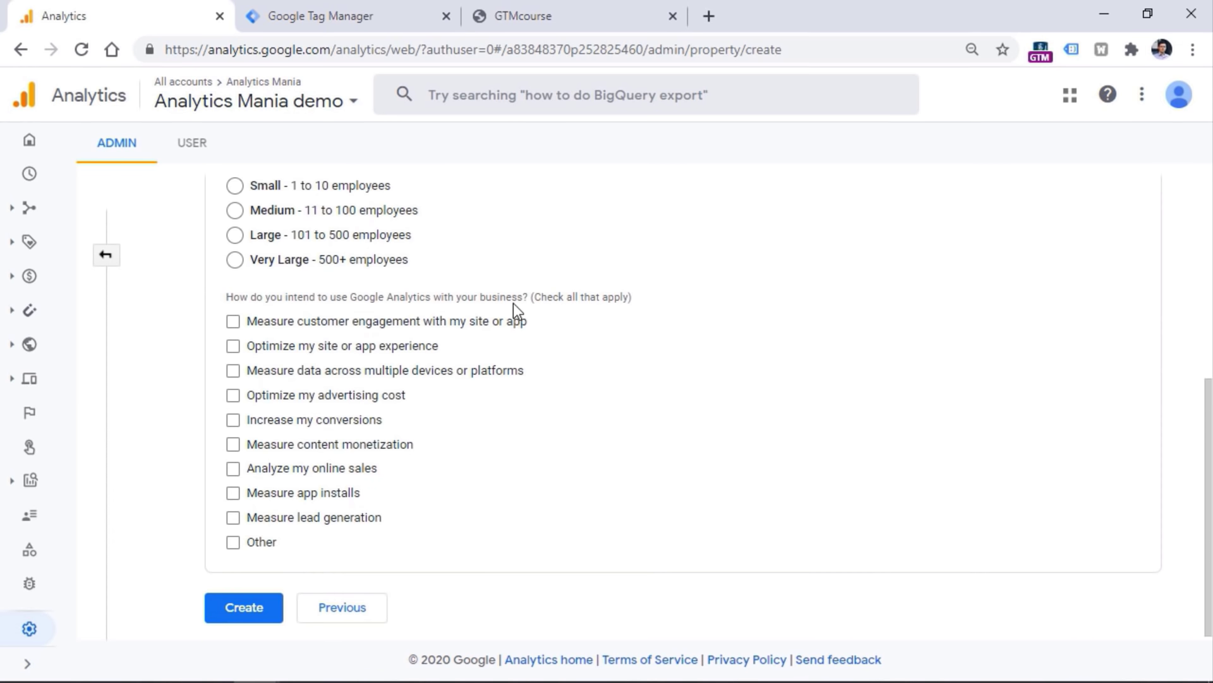
click(244, 606)
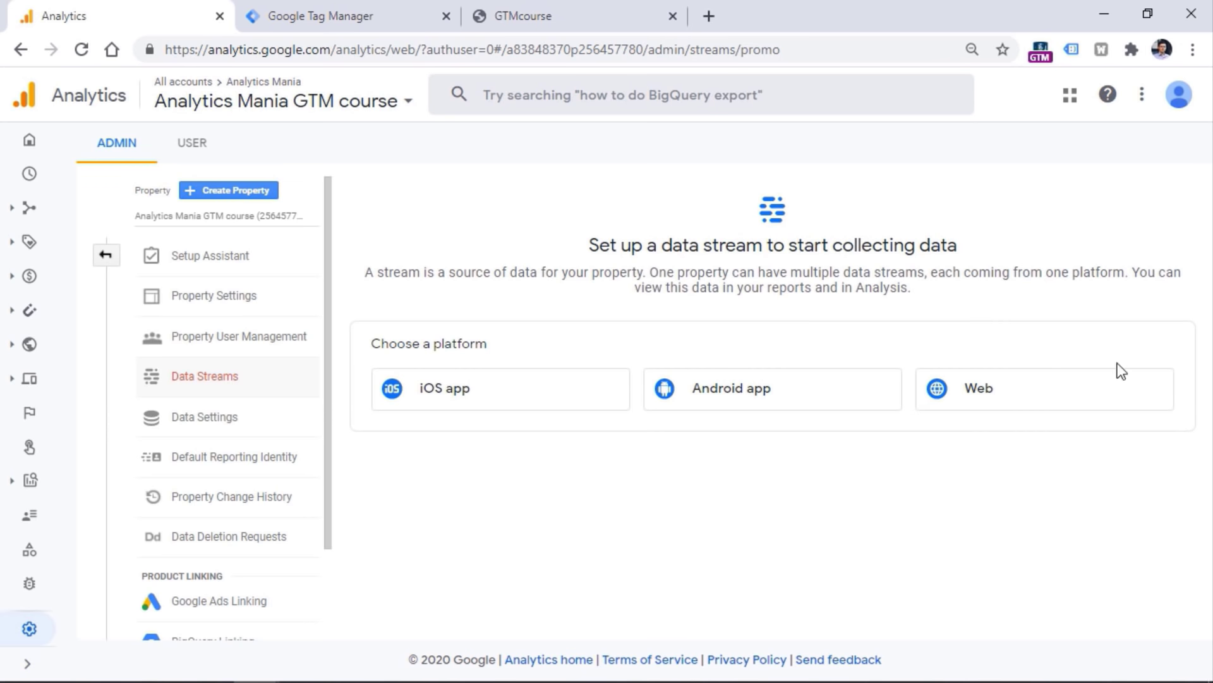
click(1051, 402)
click(482, 252)
text(gtmcourse.myshopify.com)
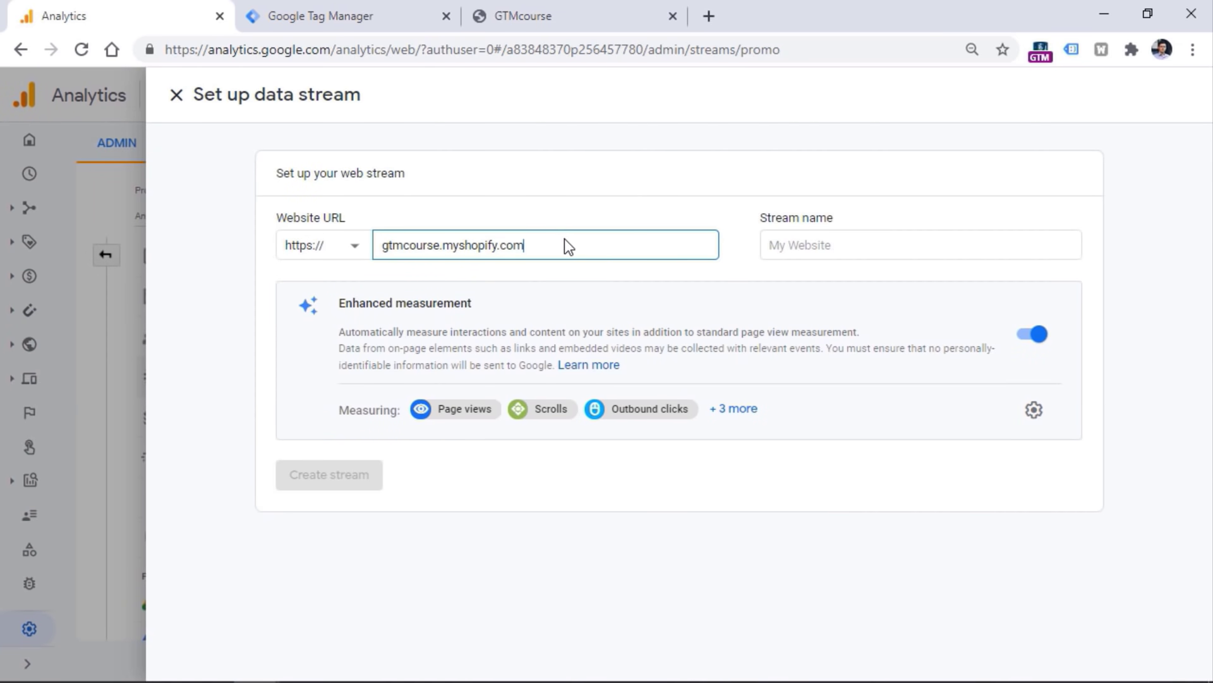
click(819, 244)
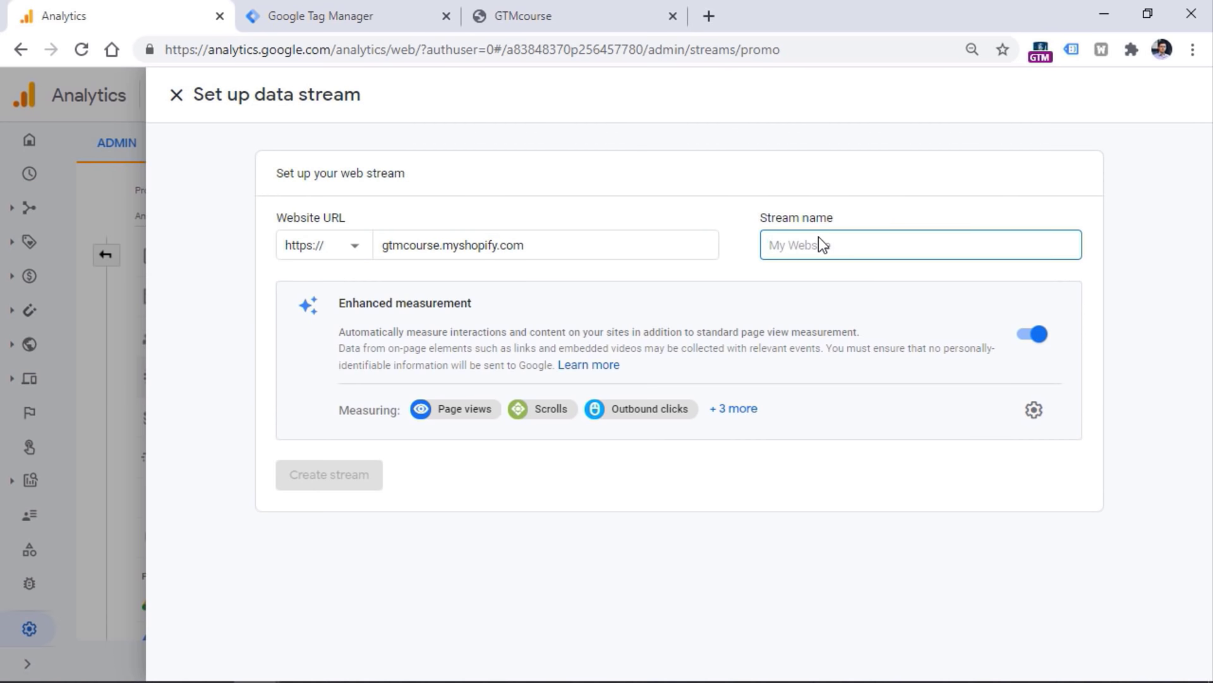
text(gtmcourse.myshopify.com)
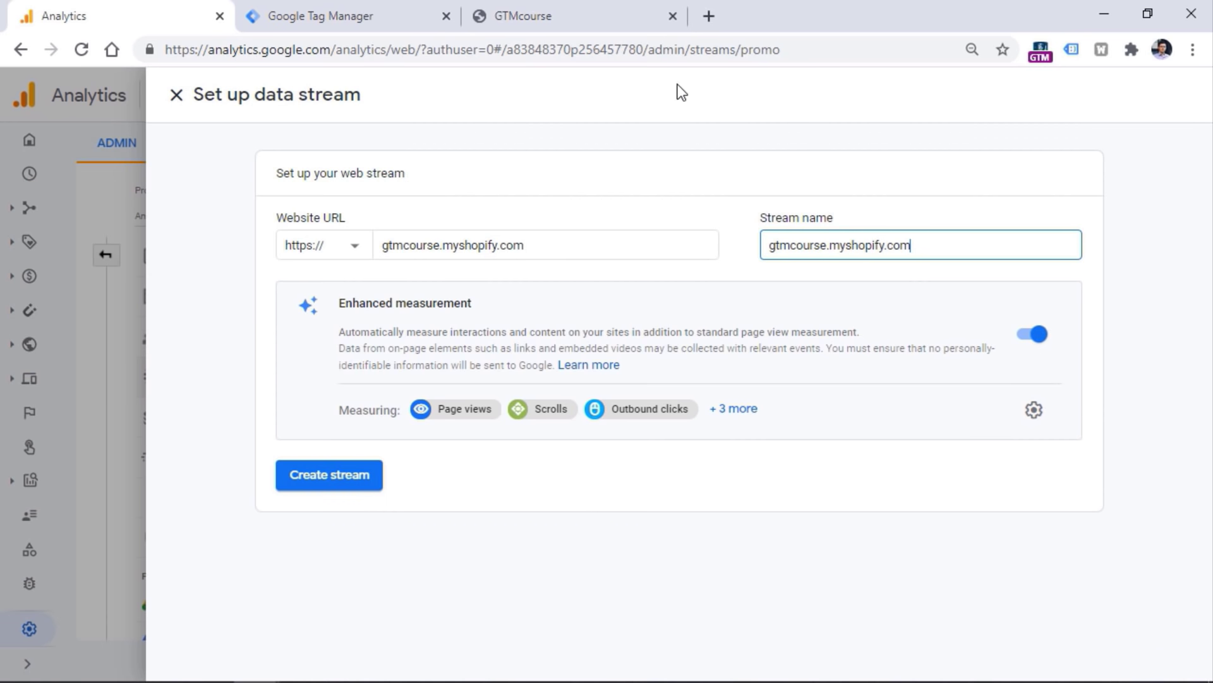
click(326, 481)
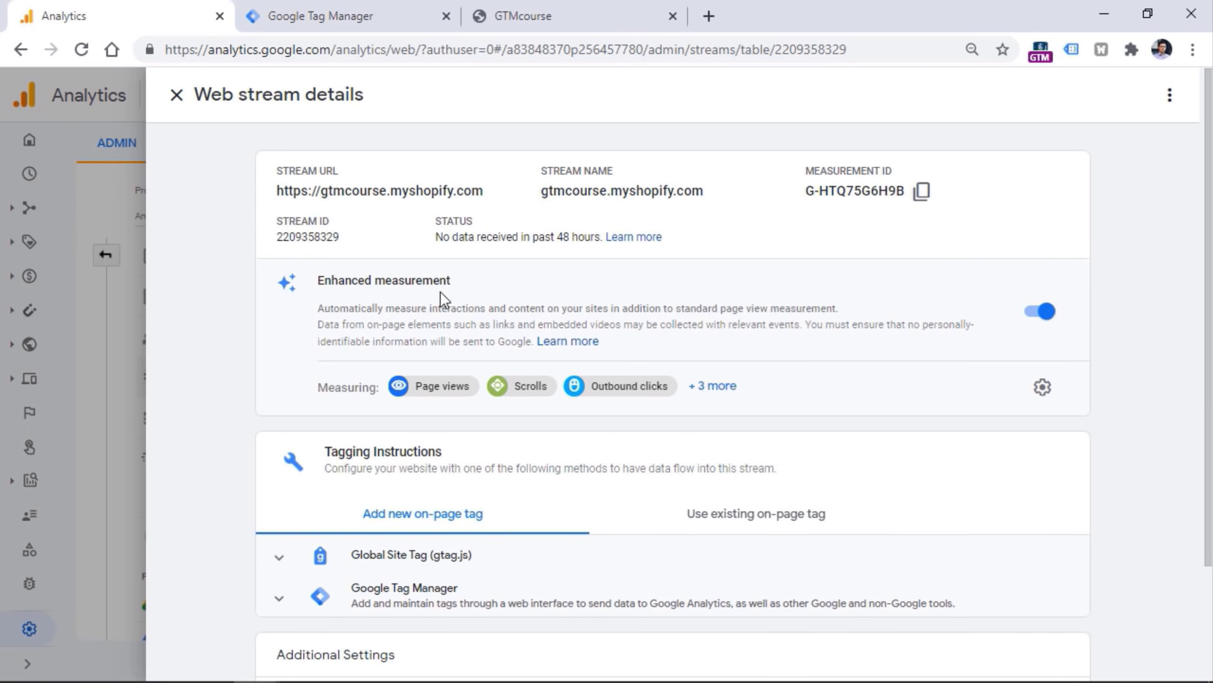
Examine the Global Site Tag (gtag.js) snippet in the new stream's tagging instructions and collapse it again.
scroll(417, 296, down, 2)
click(393, 418)
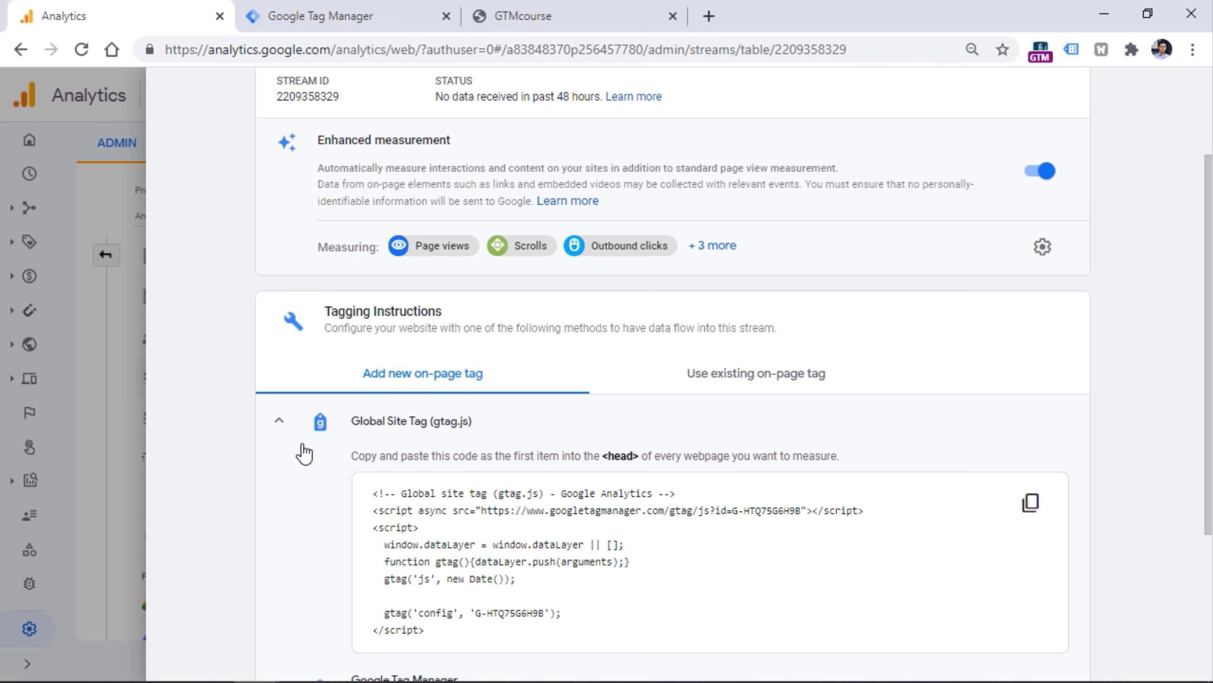
click(279, 420)
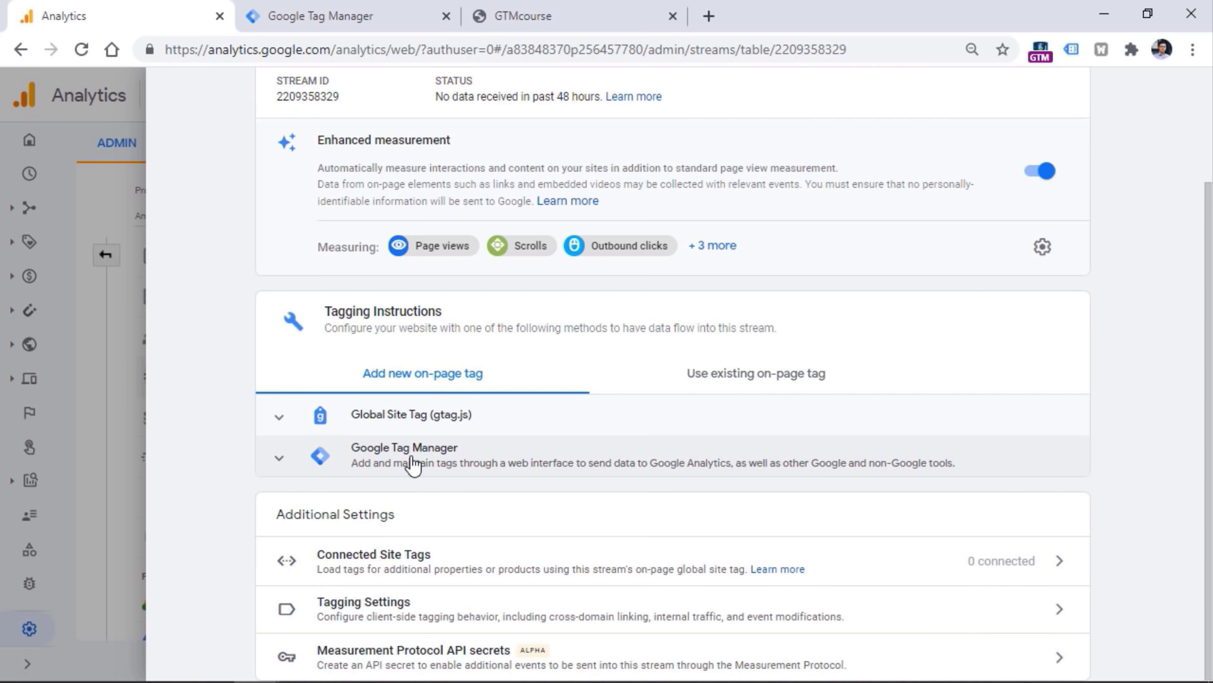
scroll(487, 466, up, 3)
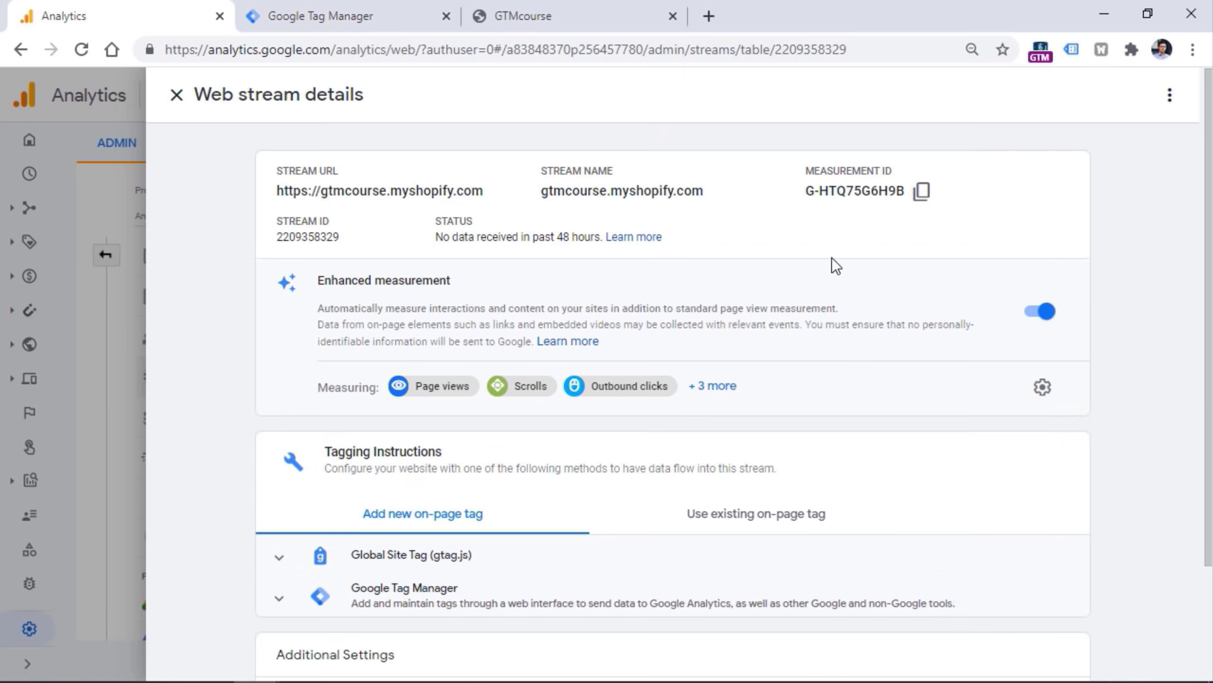
Copy the measurement ID of the new web stream.
drag(806, 193, 904, 192)
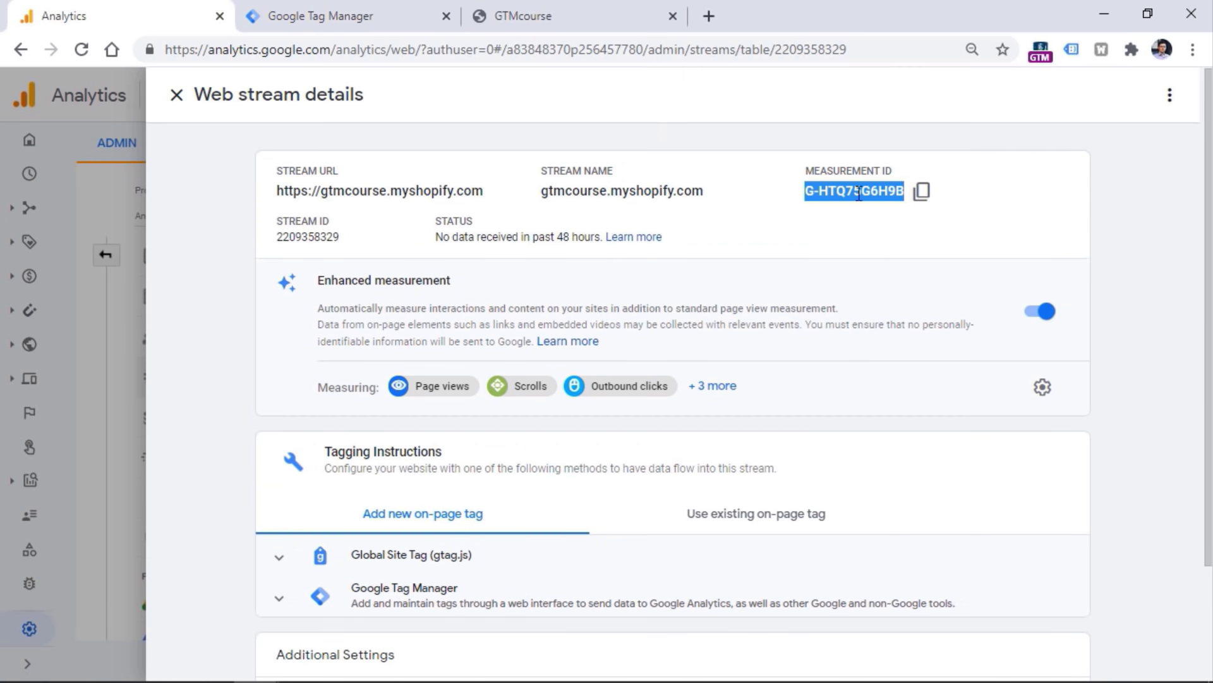
click(899, 216)
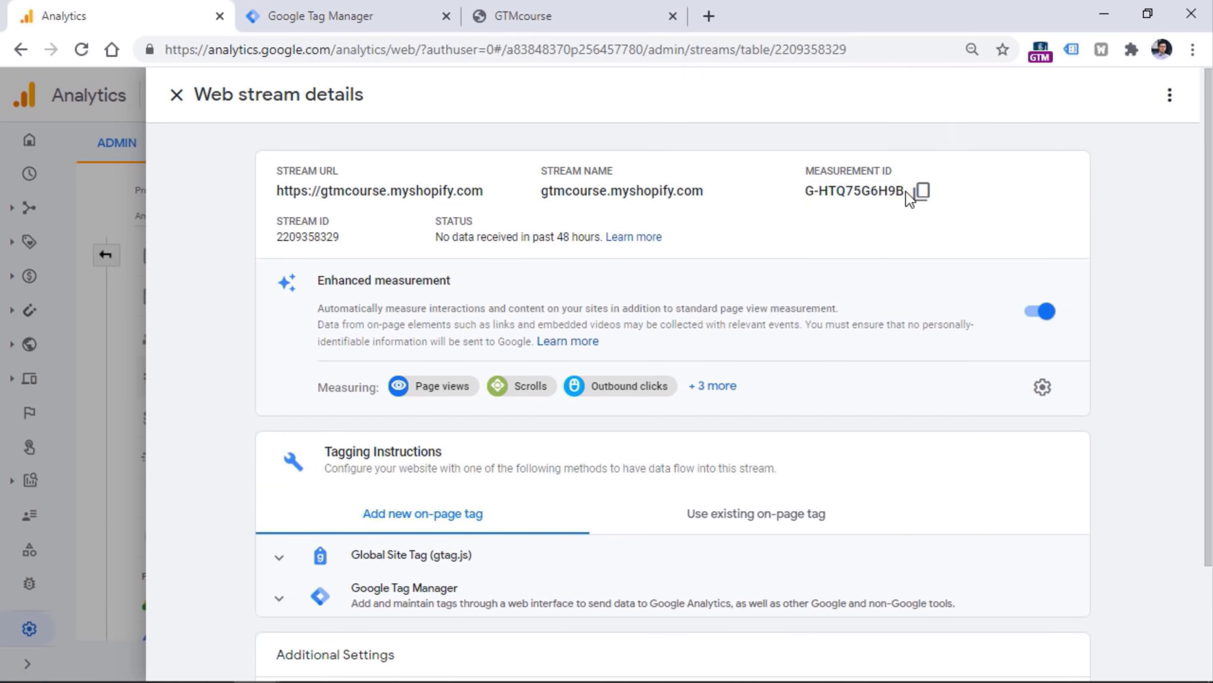
drag(904, 191, 805, 196)
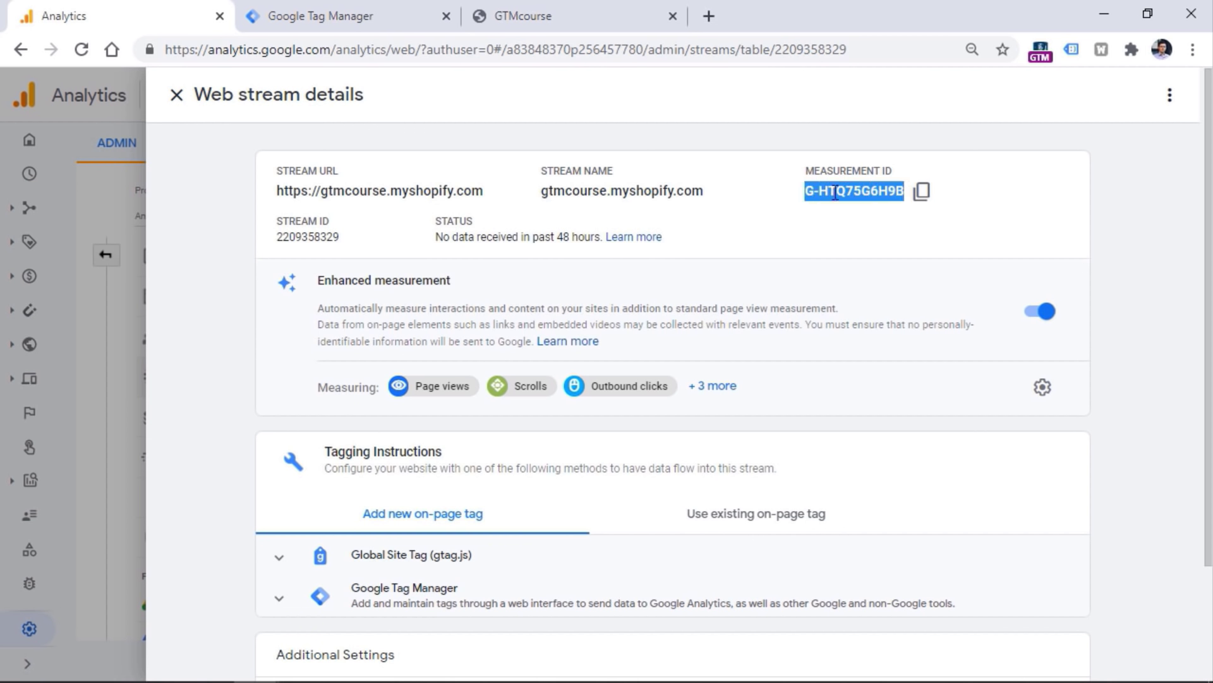
click(921, 193)
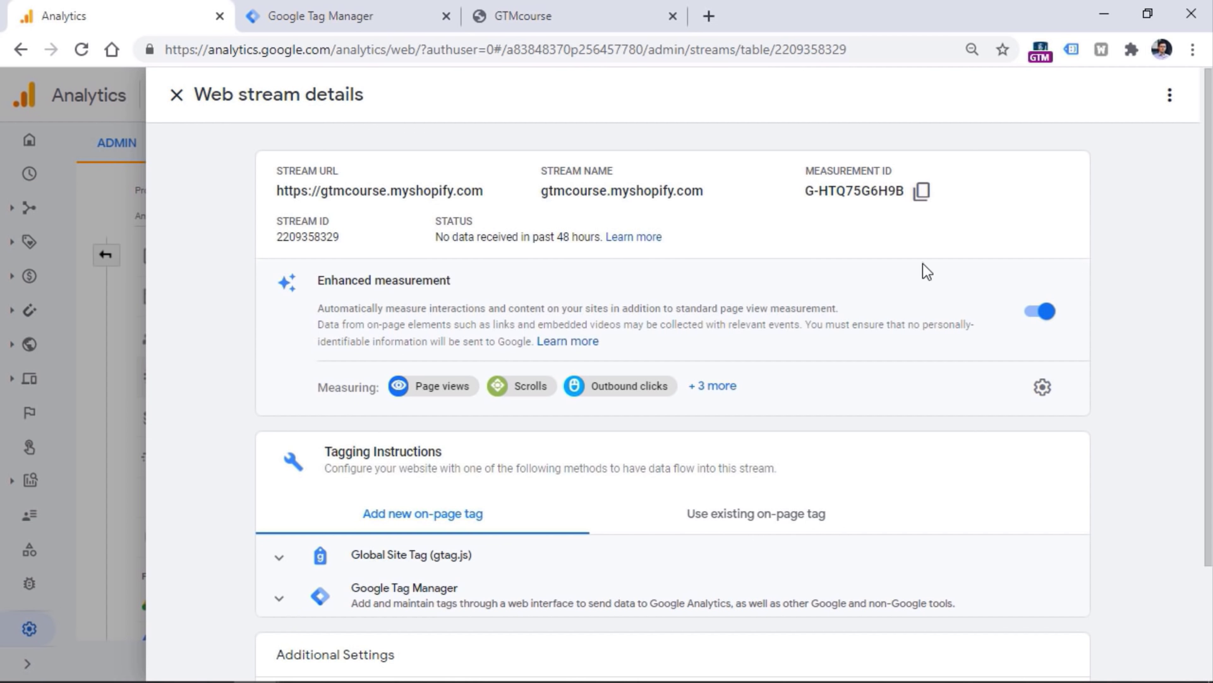
Switch to Google Tag Manager, start a new tag in the GTM course website container and open its tag type choices.
click(362, 17)
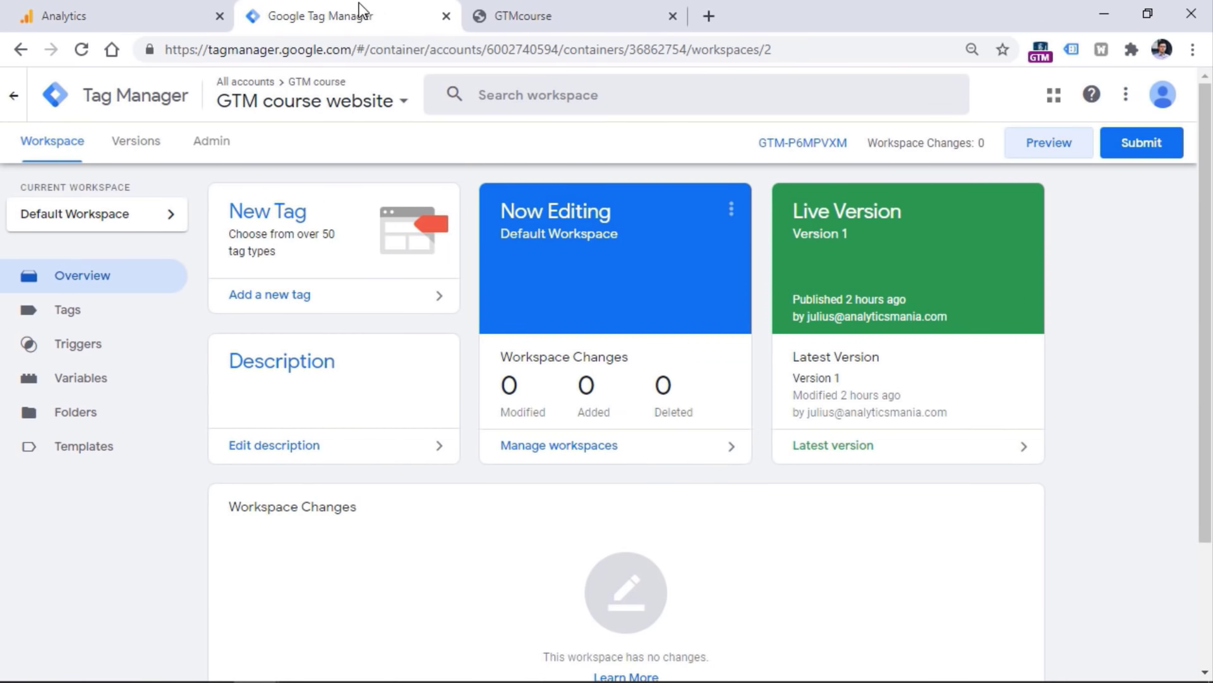
click(72, 320)
click(997, 214)
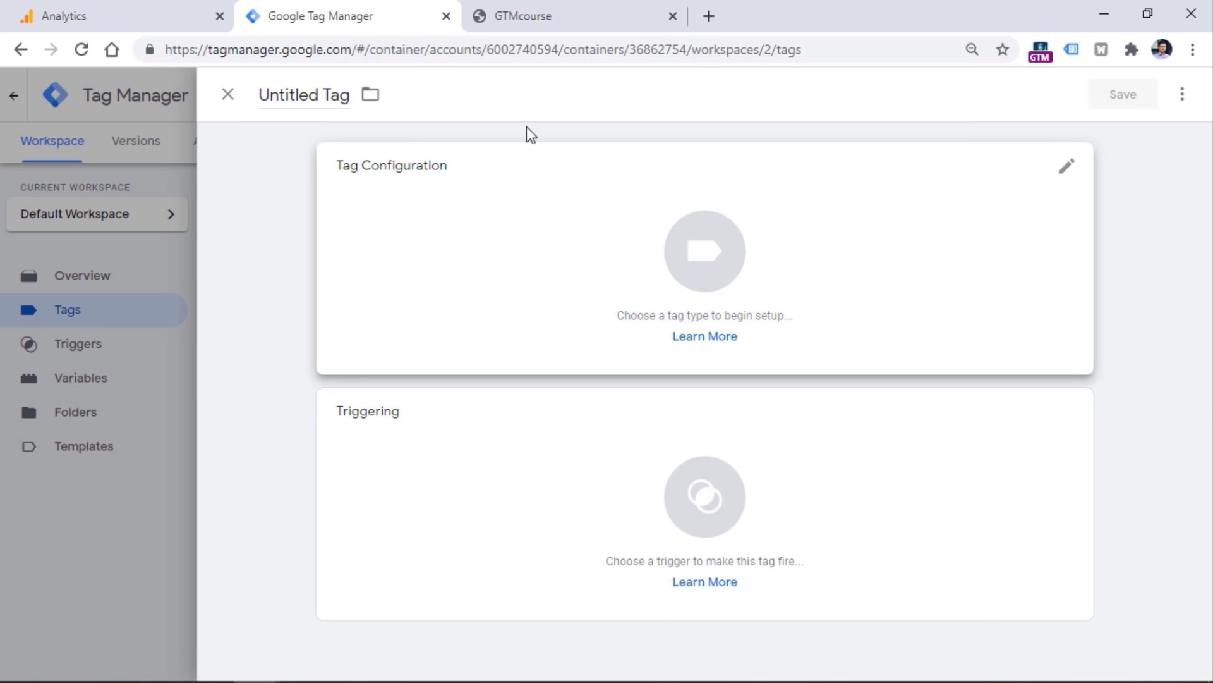
click(705, 263)
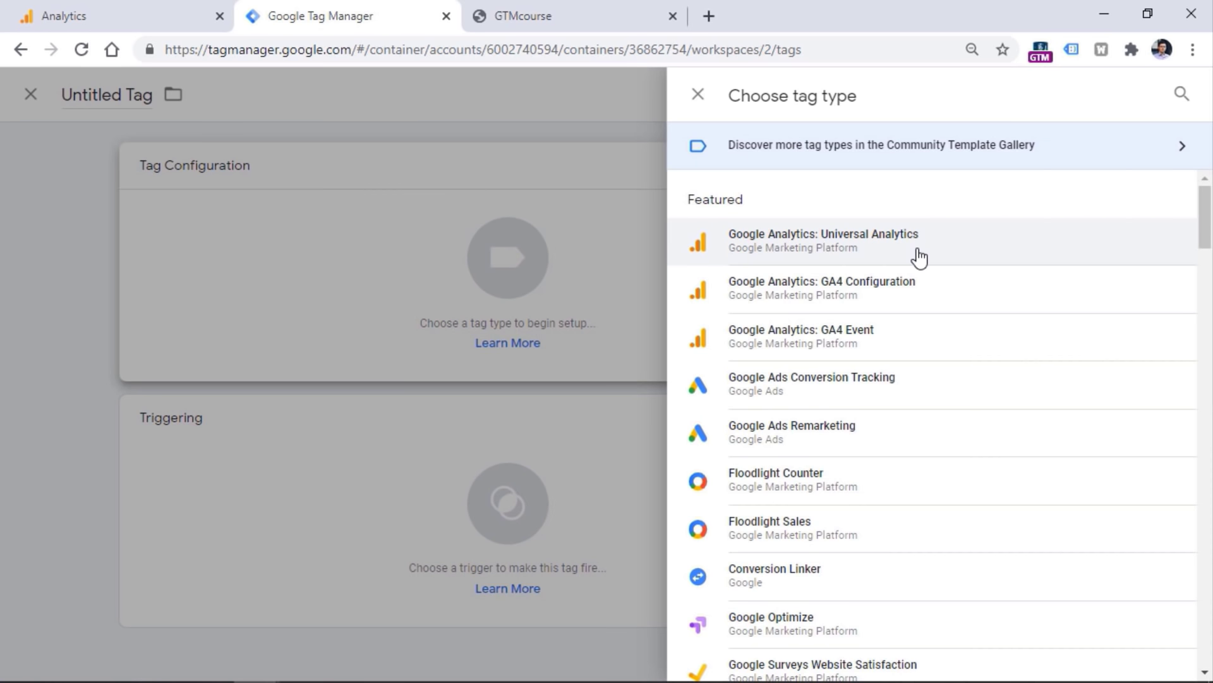
Switch back to Google Analytics and review the Global Site Tag (gtag.js) code in the web stream's tagging instructions.
click(56, 14)
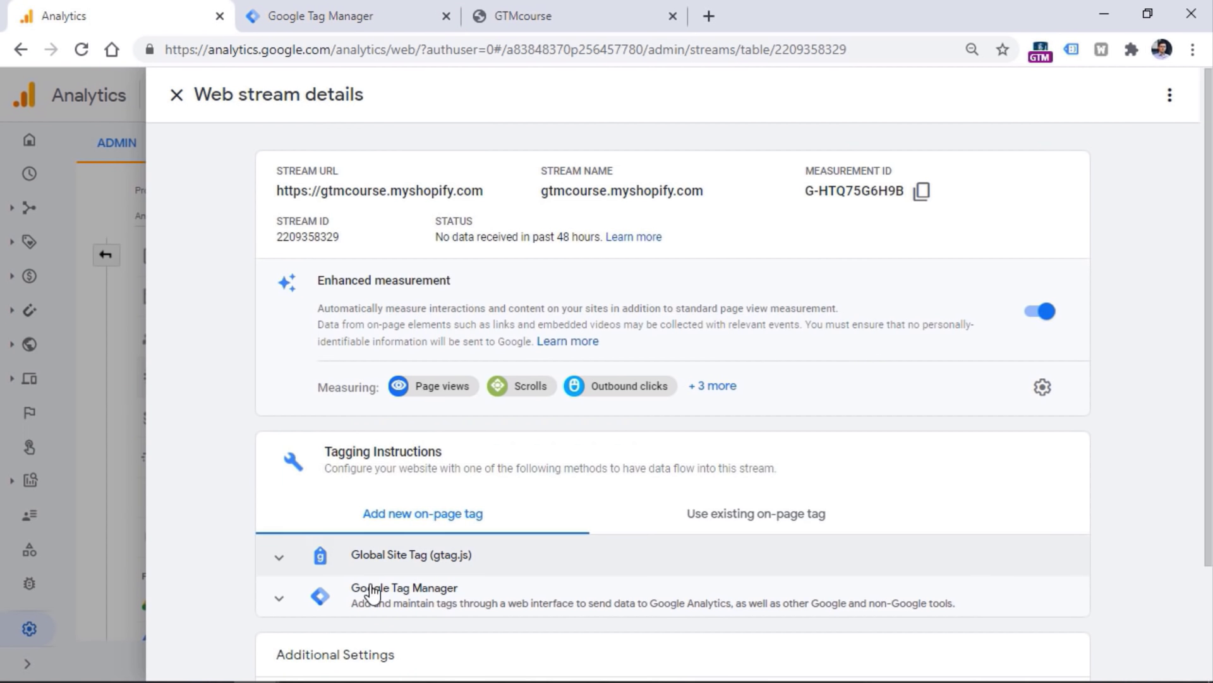
click(379, 554)
scroll(418, 411, down, 5)
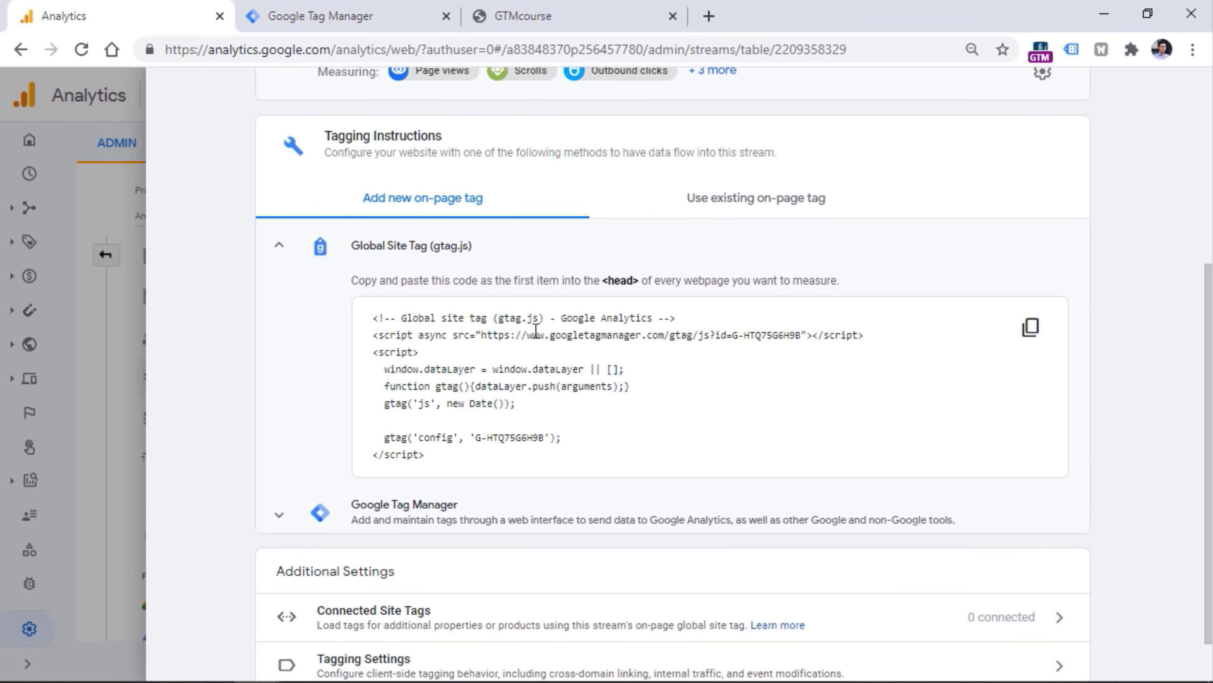
Switch to Google Tag Manager, choose the Google Analytics: GA4 Configuration tag type, and add an empty row under Fields to Set before collapsing it.
click(373, 13)
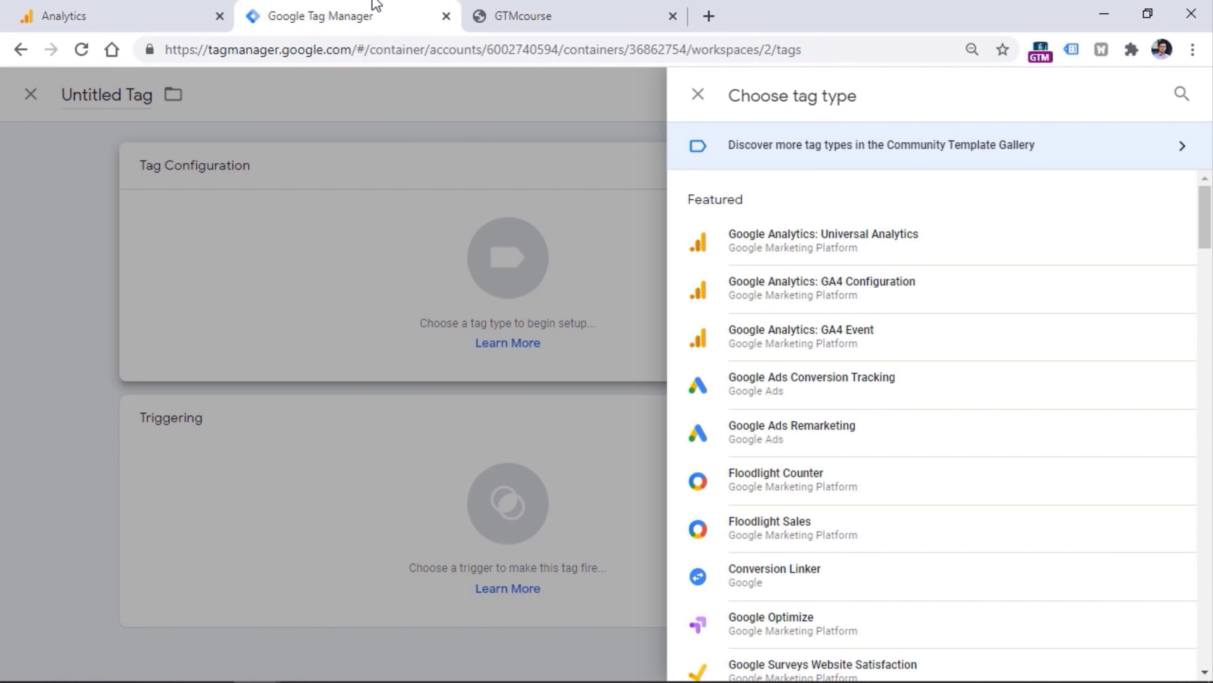
click(833, 295)
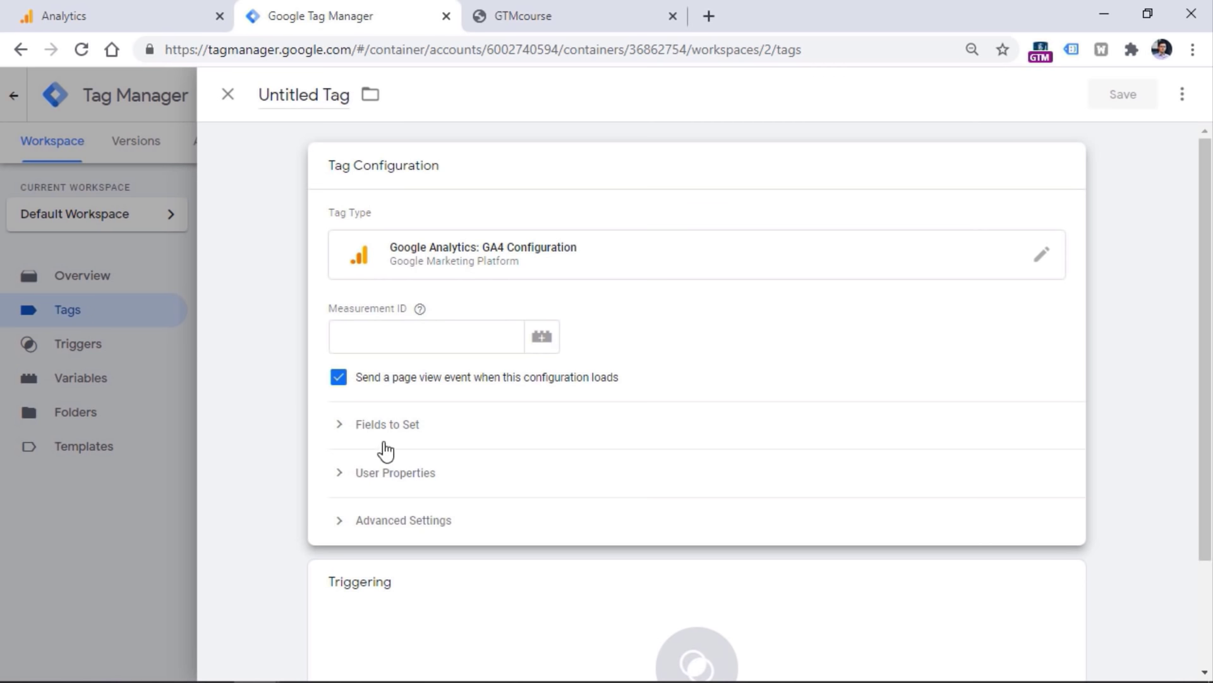
click(481, 338)
click(403, 425)
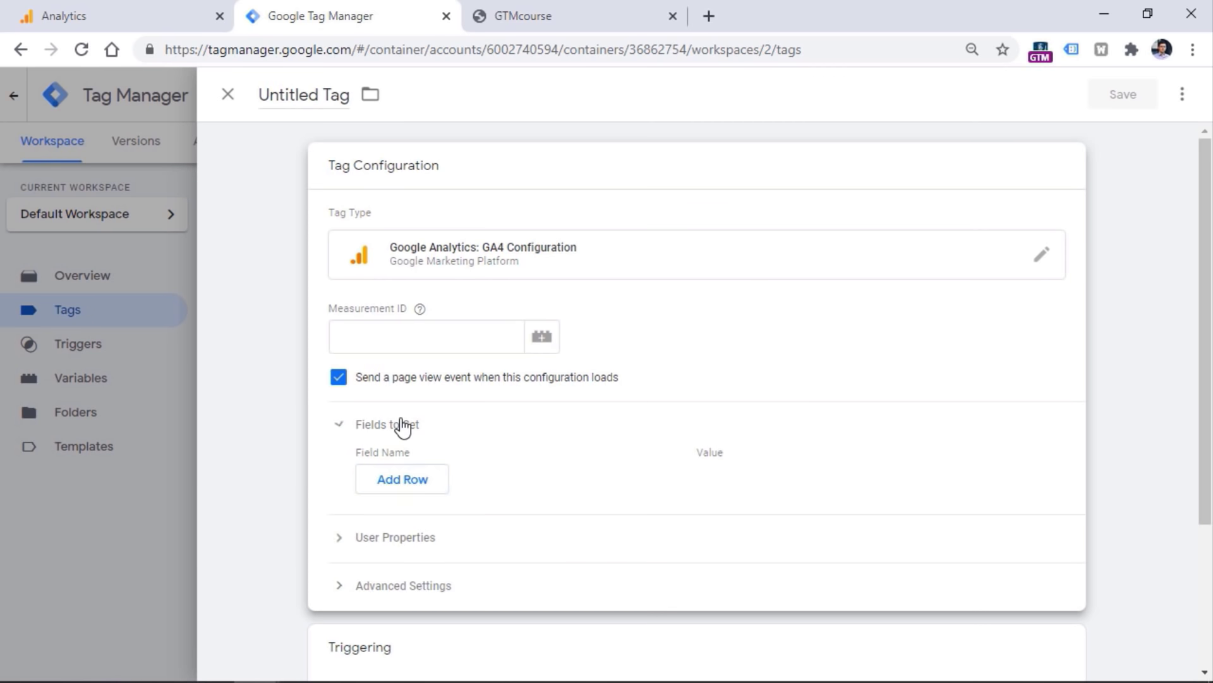
click(405, 479)
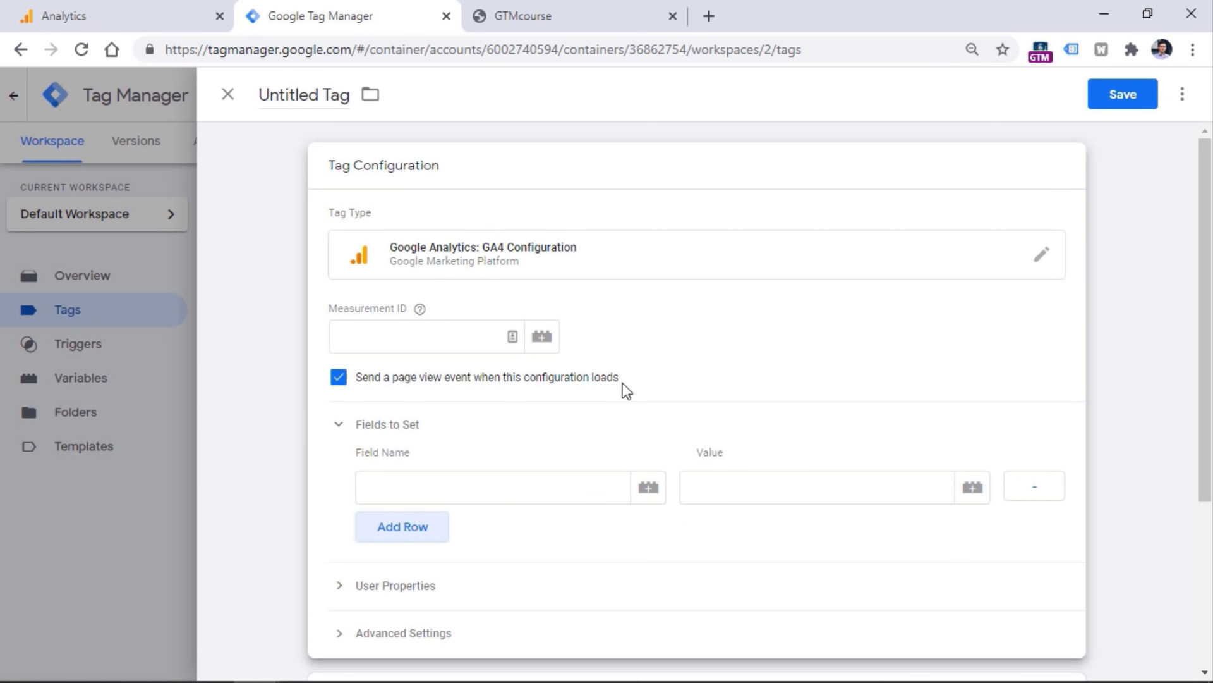
click(339, 427)
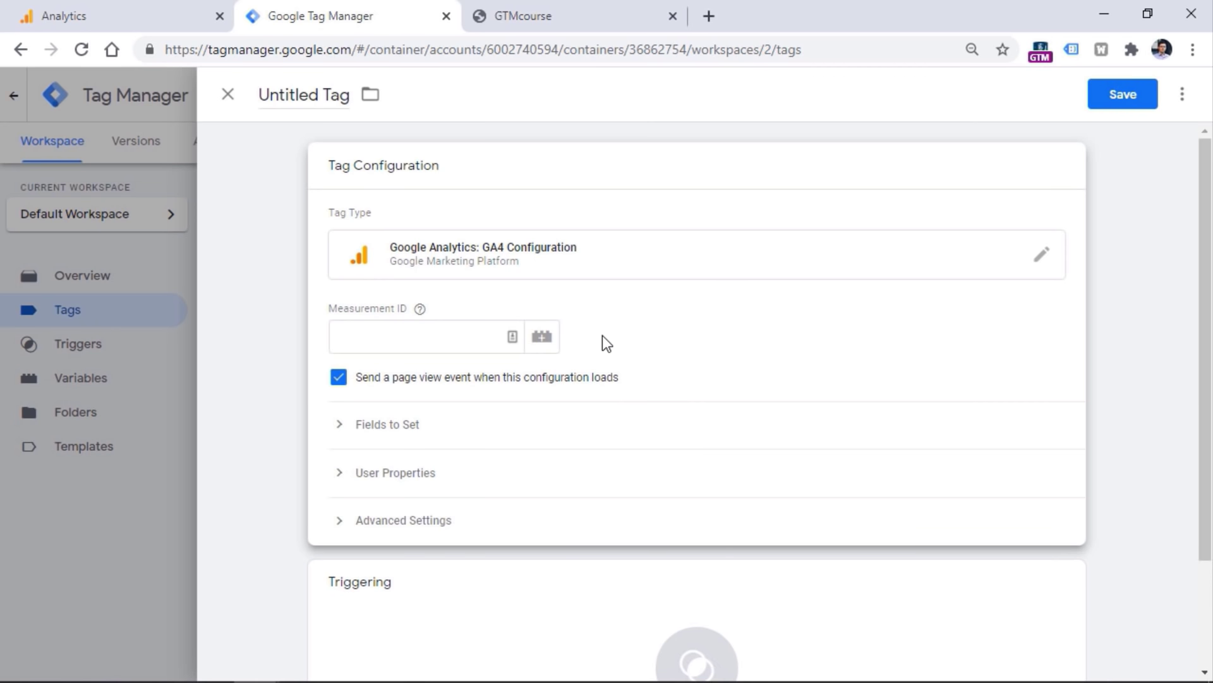
Copy the measurement ID from the web stream details in Google Analytics and paste it into the Tag Manager tag's Measurement ID.
click(393, 331)
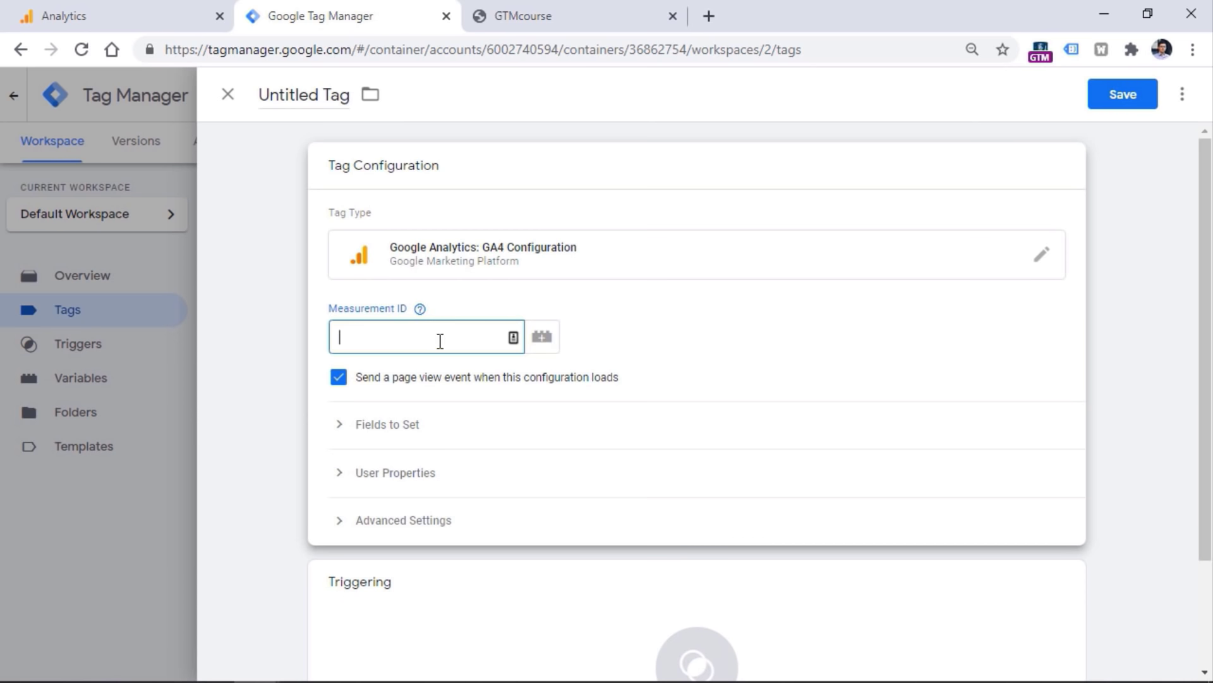
click(56, 14)
scroll(786, 225, up, 5)
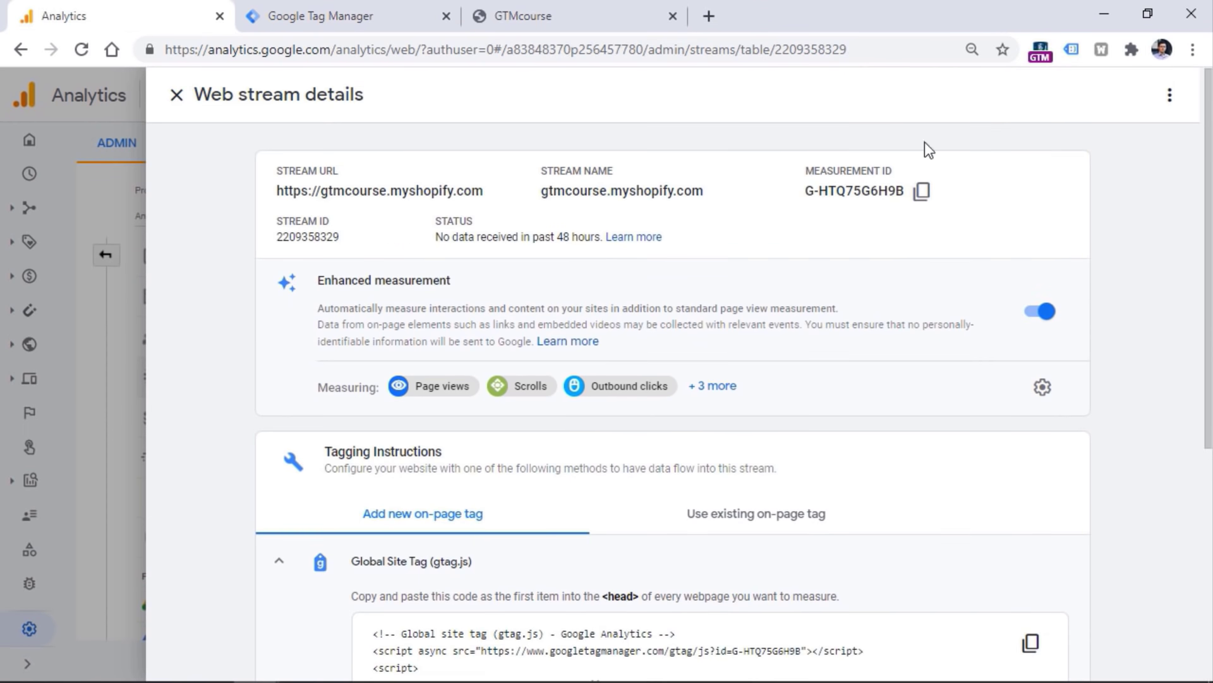
click(921, 191)
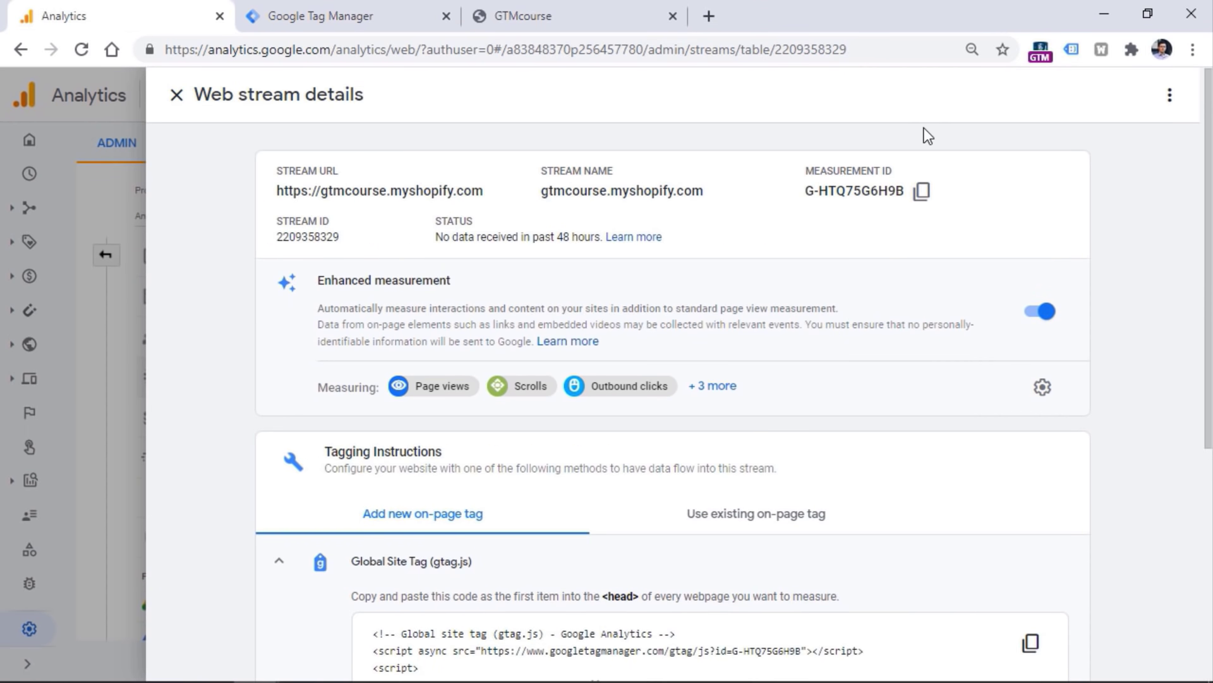
click(921, 190)
click(354, 15)
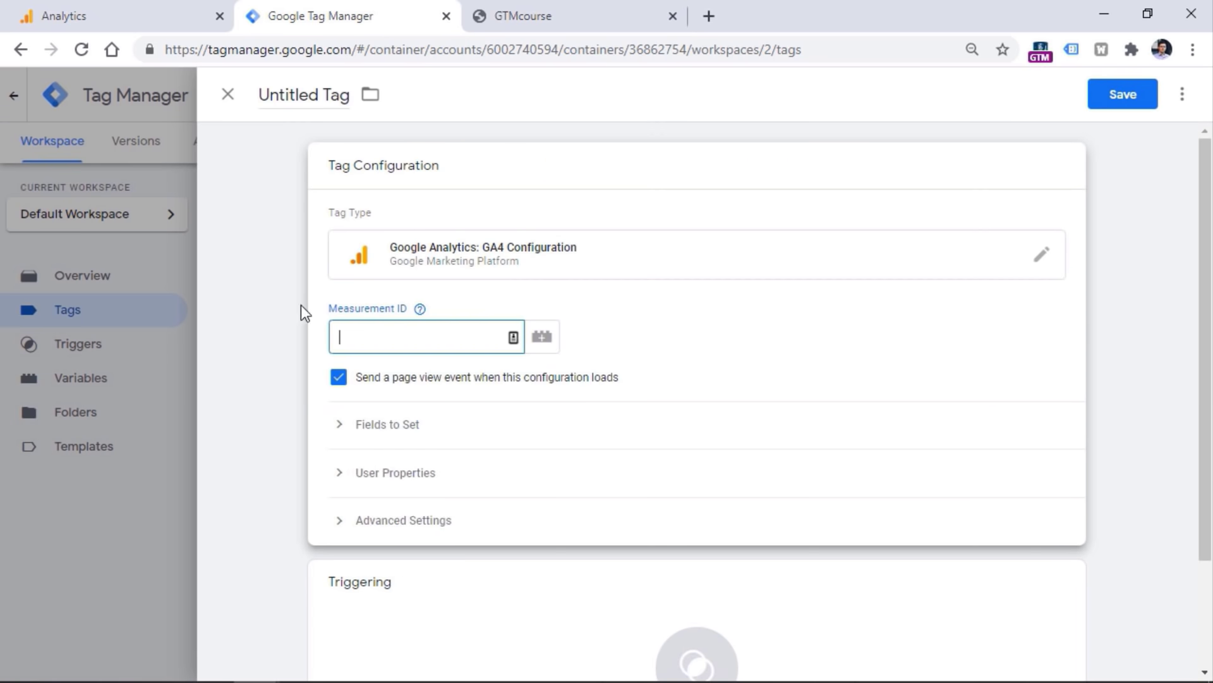
right_click(377, 338)
click(437, 483)
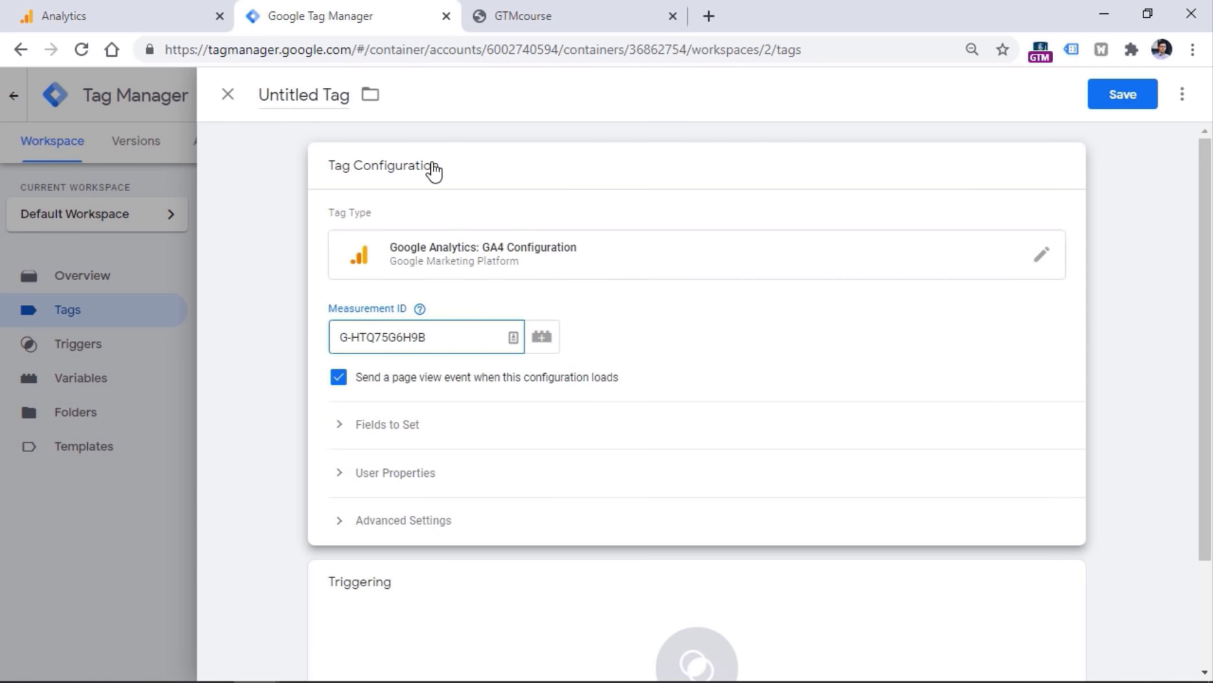
Finish editing the tag configuration and assign the All Pages page view trigger to the tag.
click(512, 179)
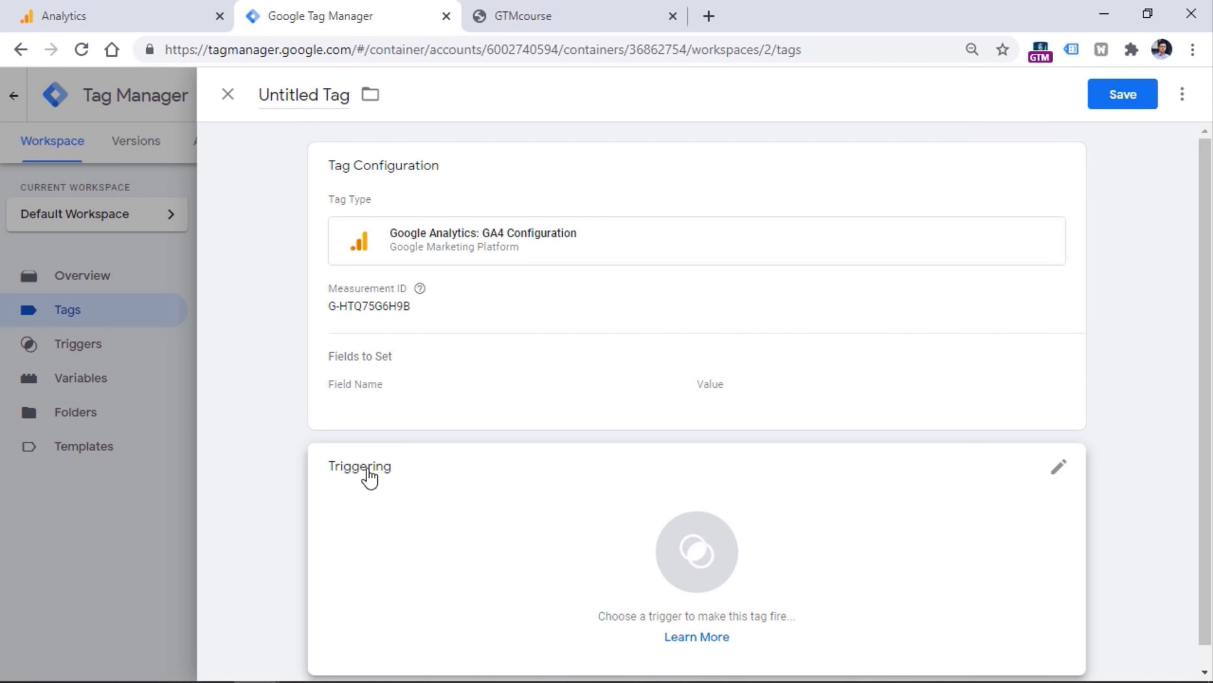
click(1058, 475)
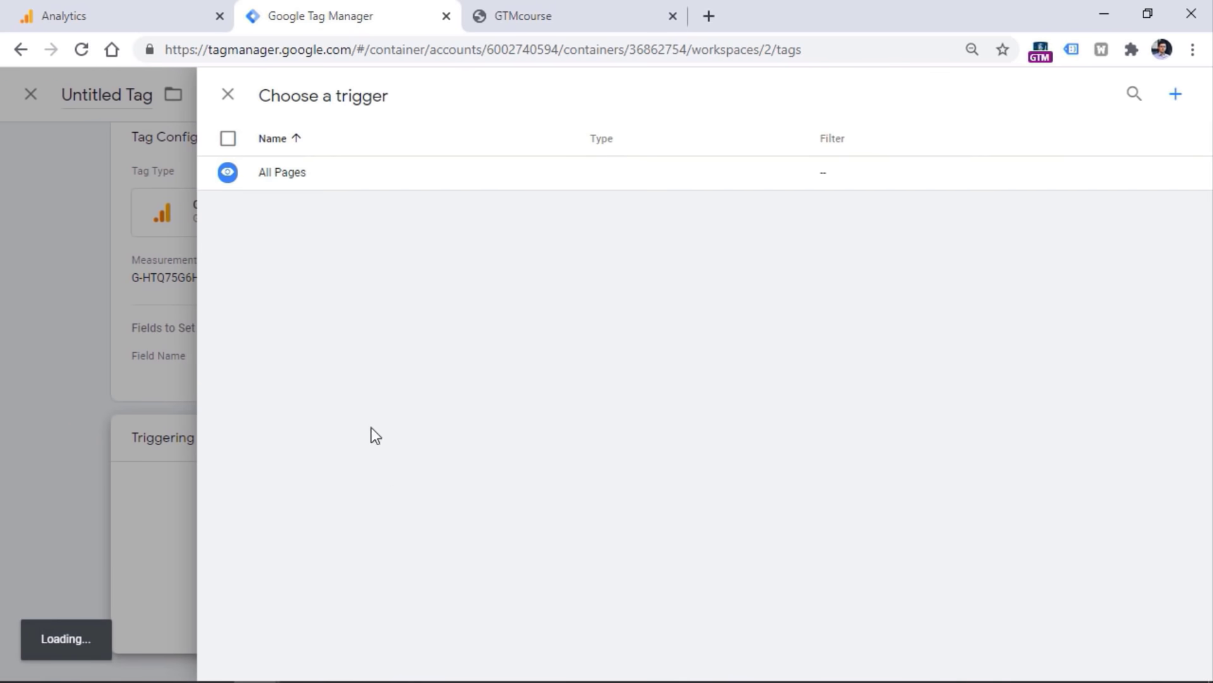
click(292, 184)
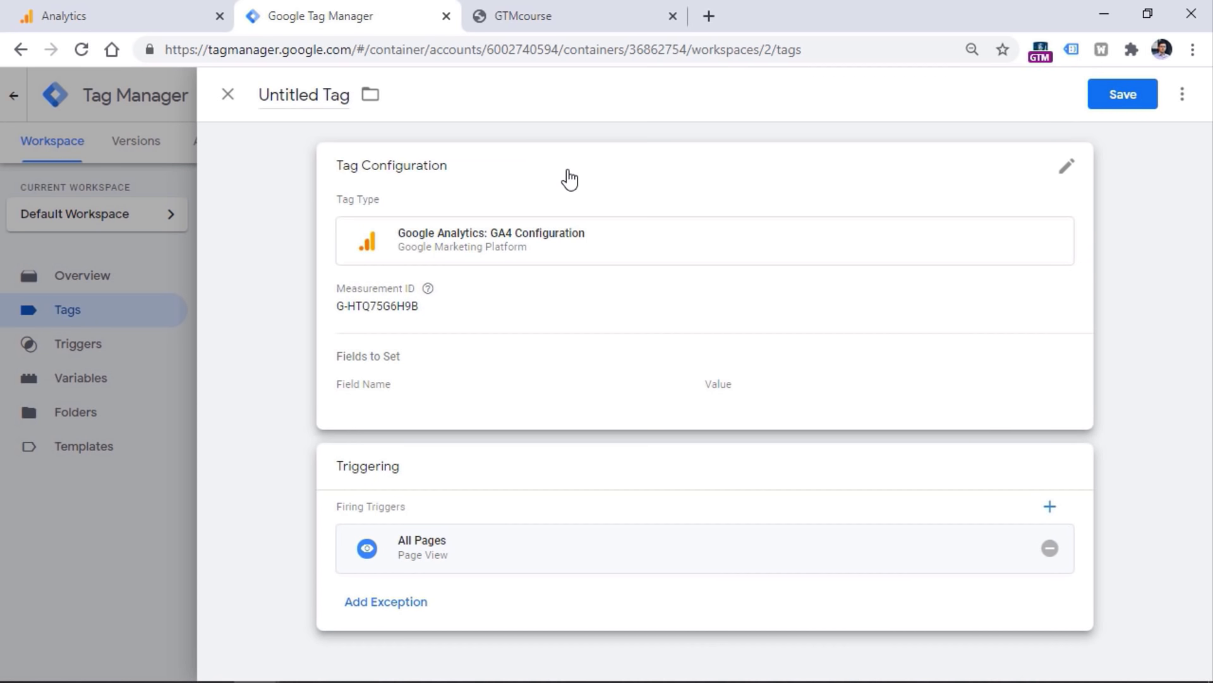
Rename the untitled tag to "GA4 - Config - " followed by the measurement ID, and save the tag.
double_click(285, 94)
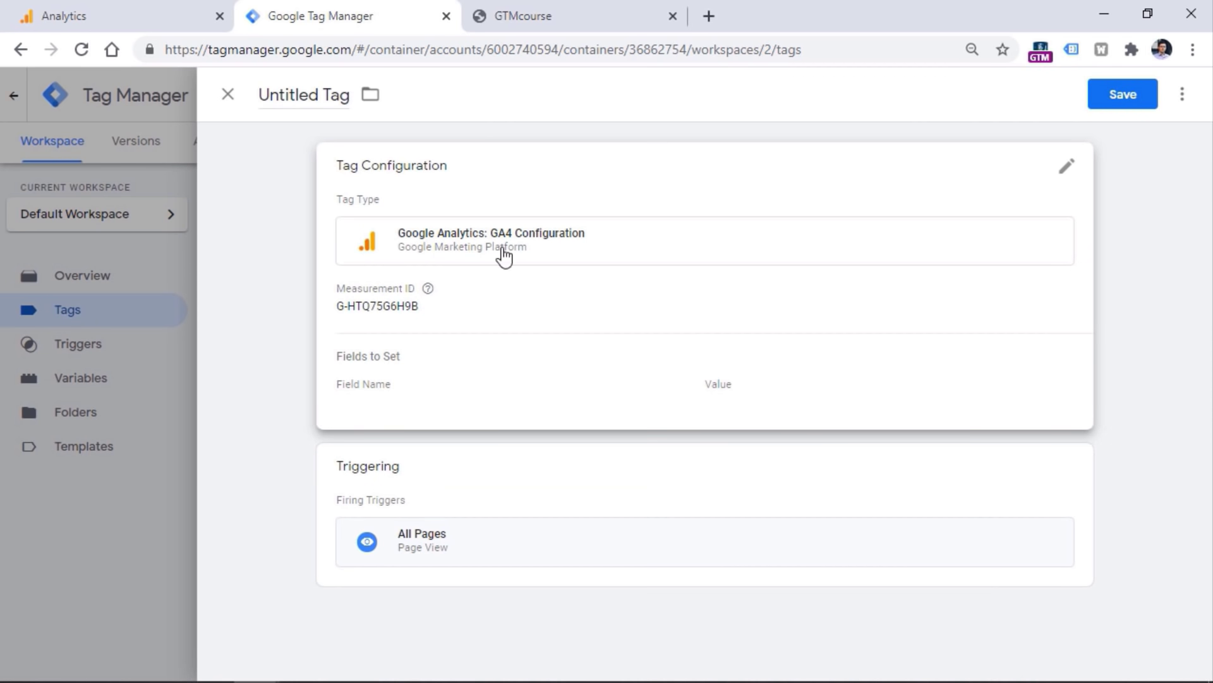
double_click(303, 94)
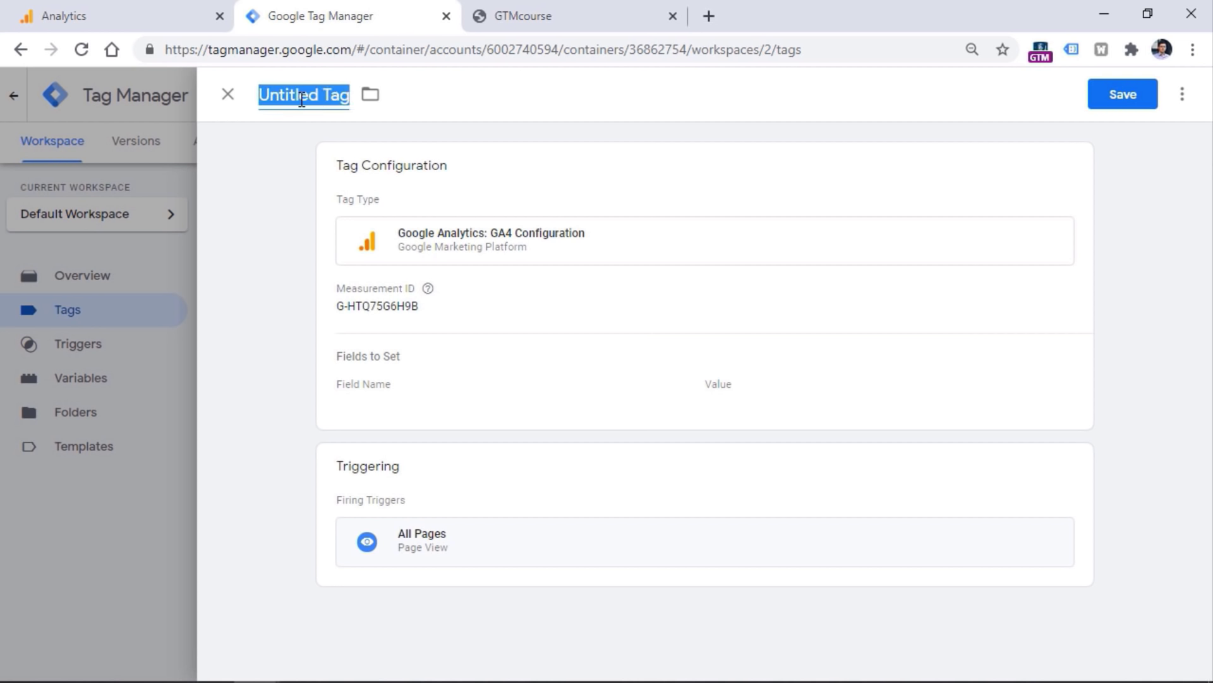
text(GA)
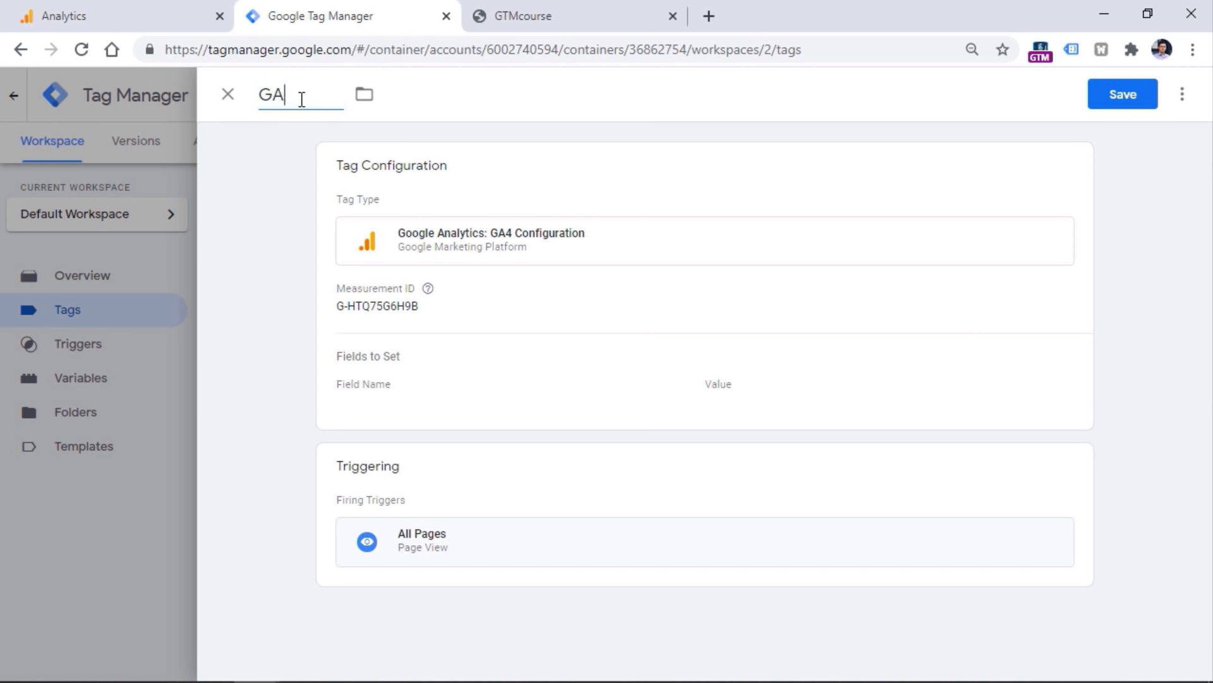
text(4 - Config -)
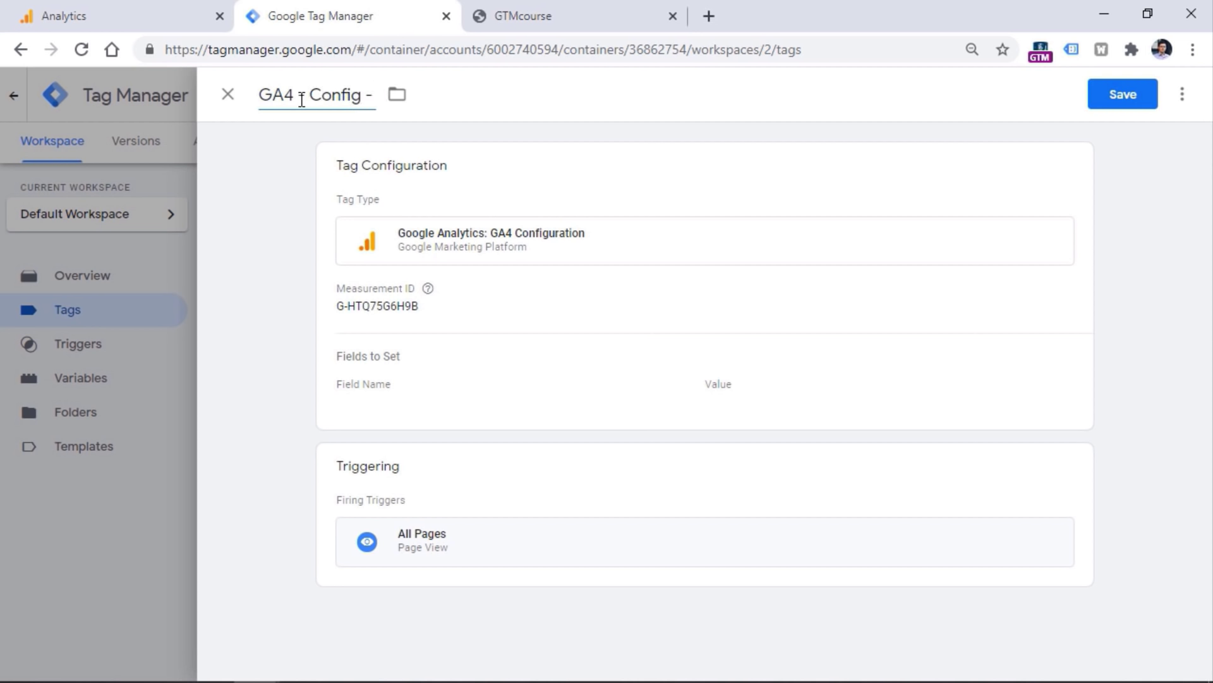
key(ctrl+v)
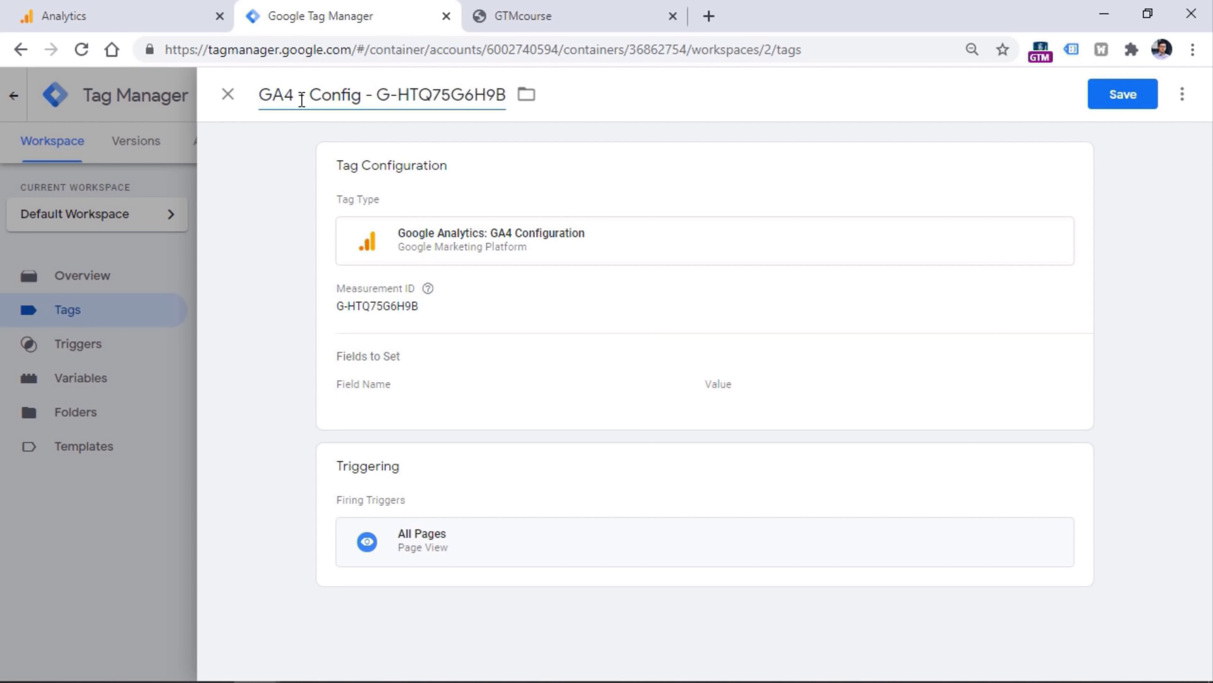
click(256, 95)
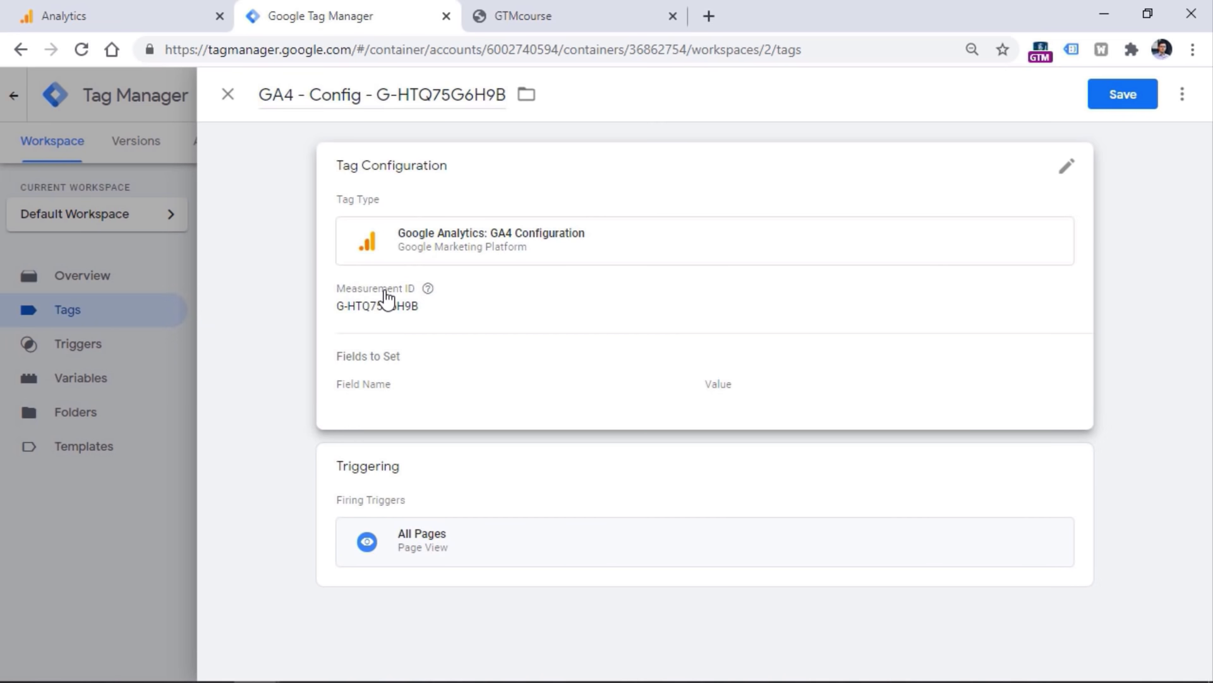
click(1131, 96)
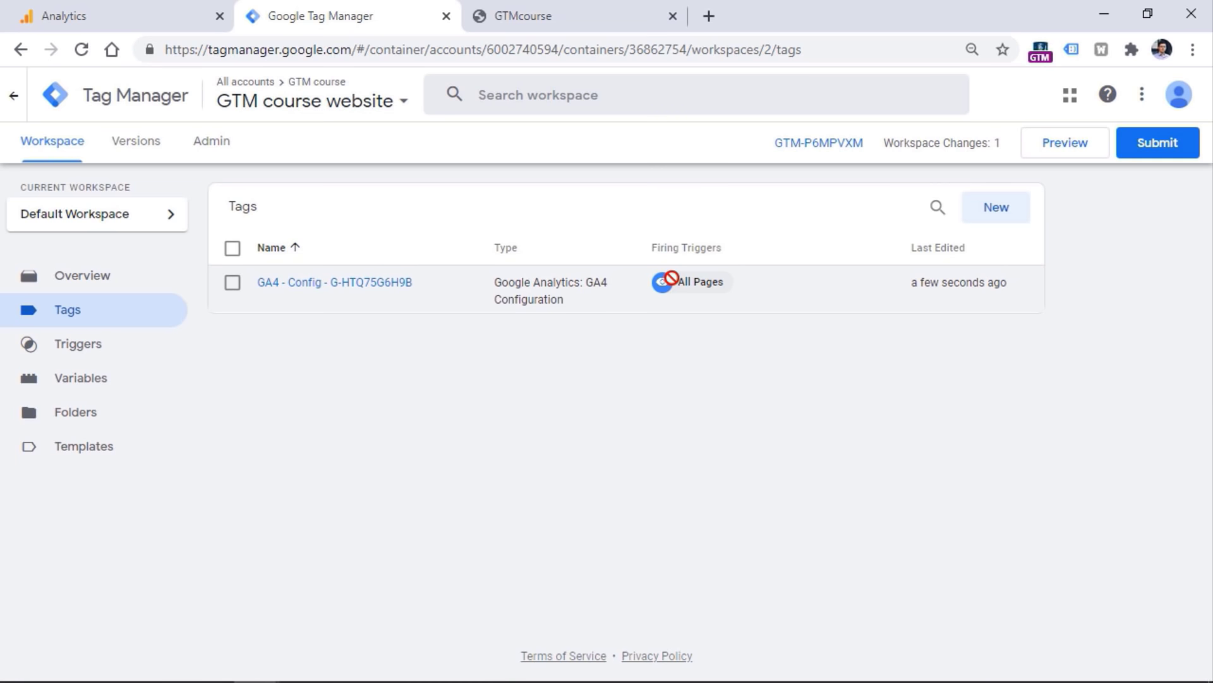
Reopen the saved GA4 configuration tag, compare it with the gtag.js snippet in Google Analytics, and close the tag in Tag Manager.
click(344, 282)
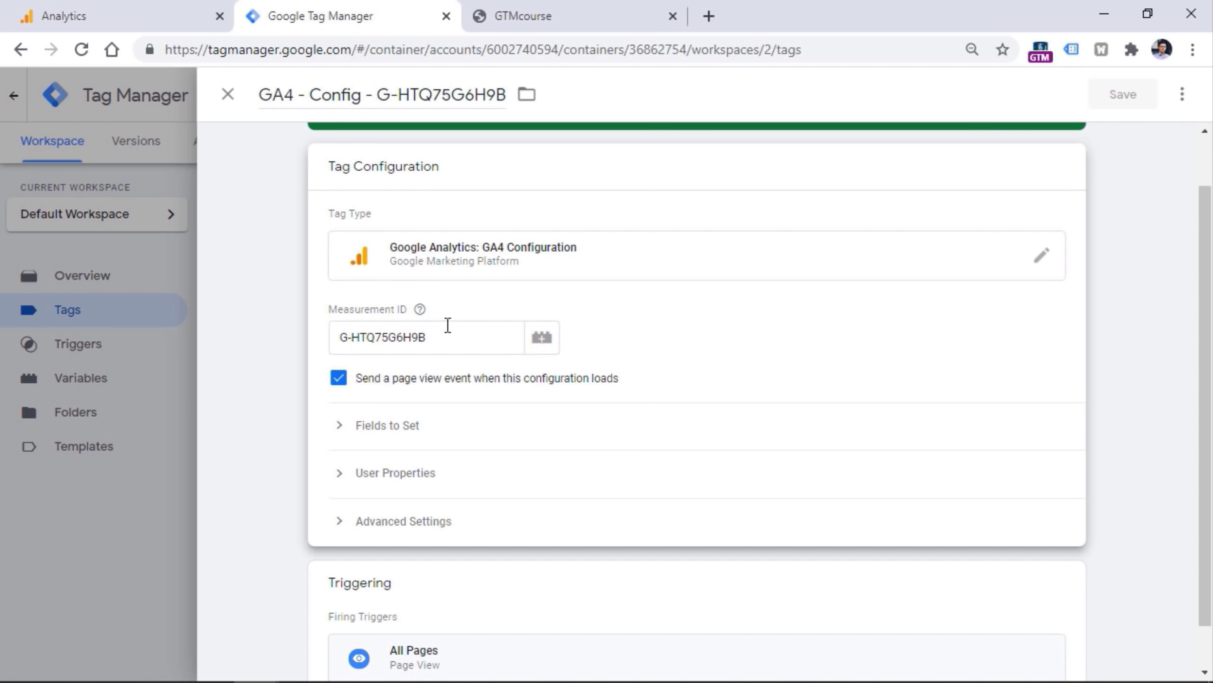
click(89, 14)
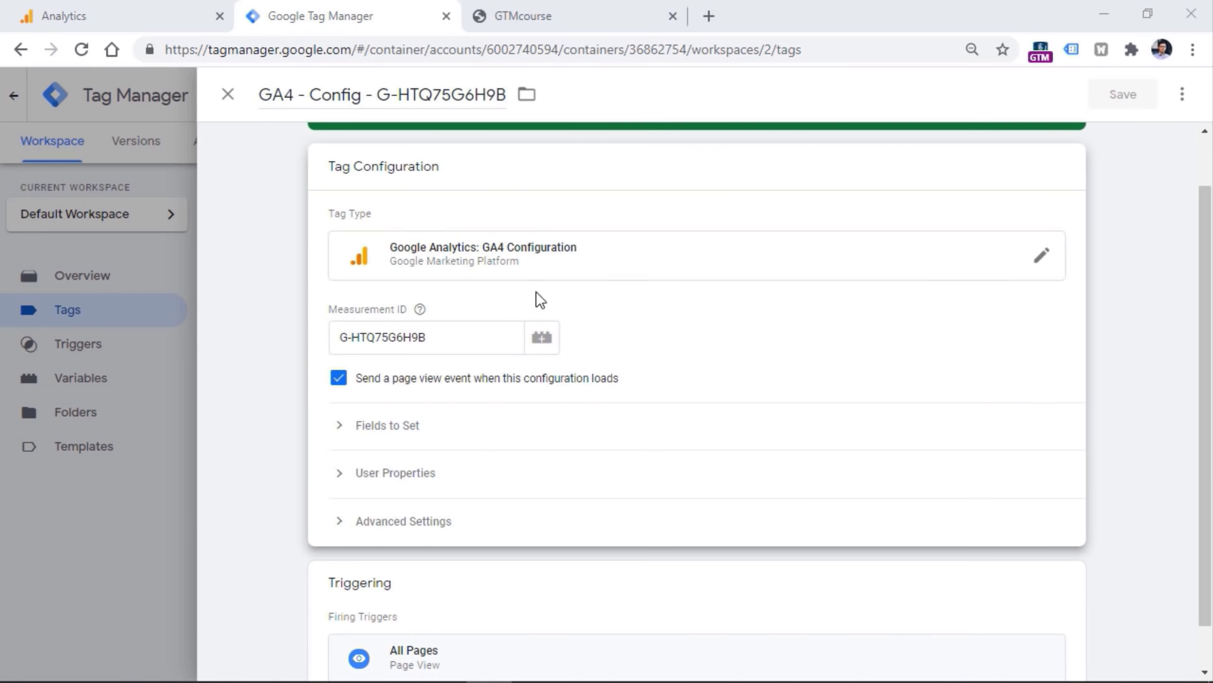
click(77, 6)
scroll(369, 427, down, 5)
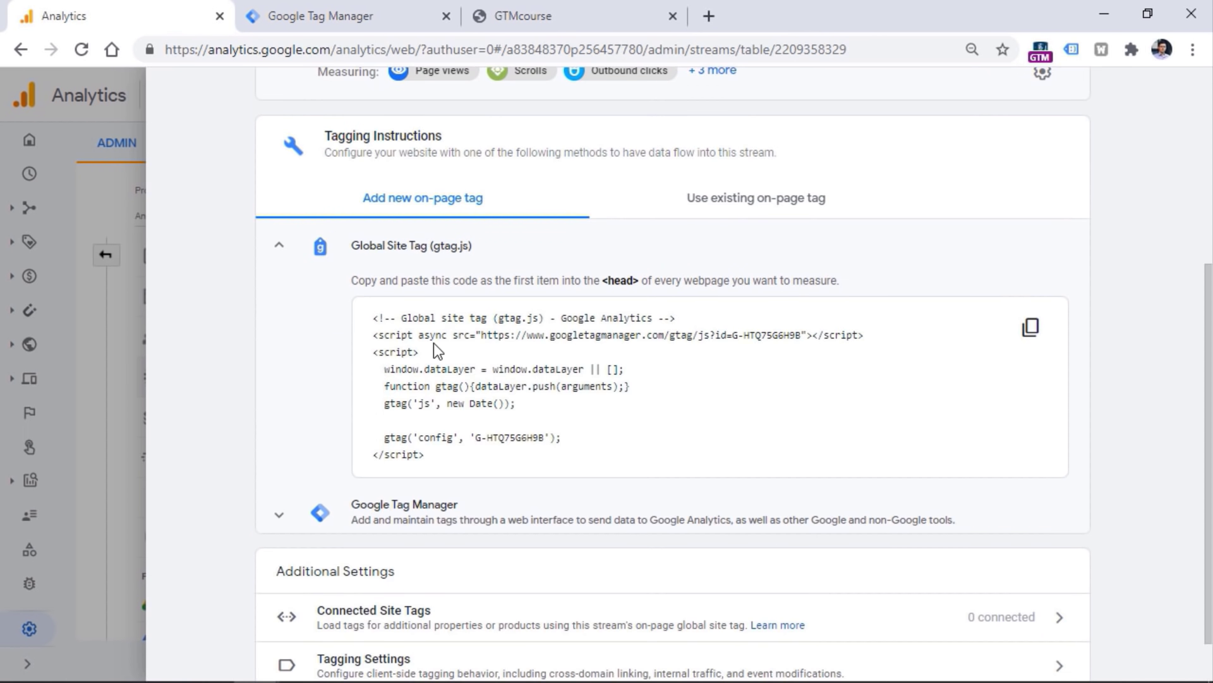
click(284, 12)
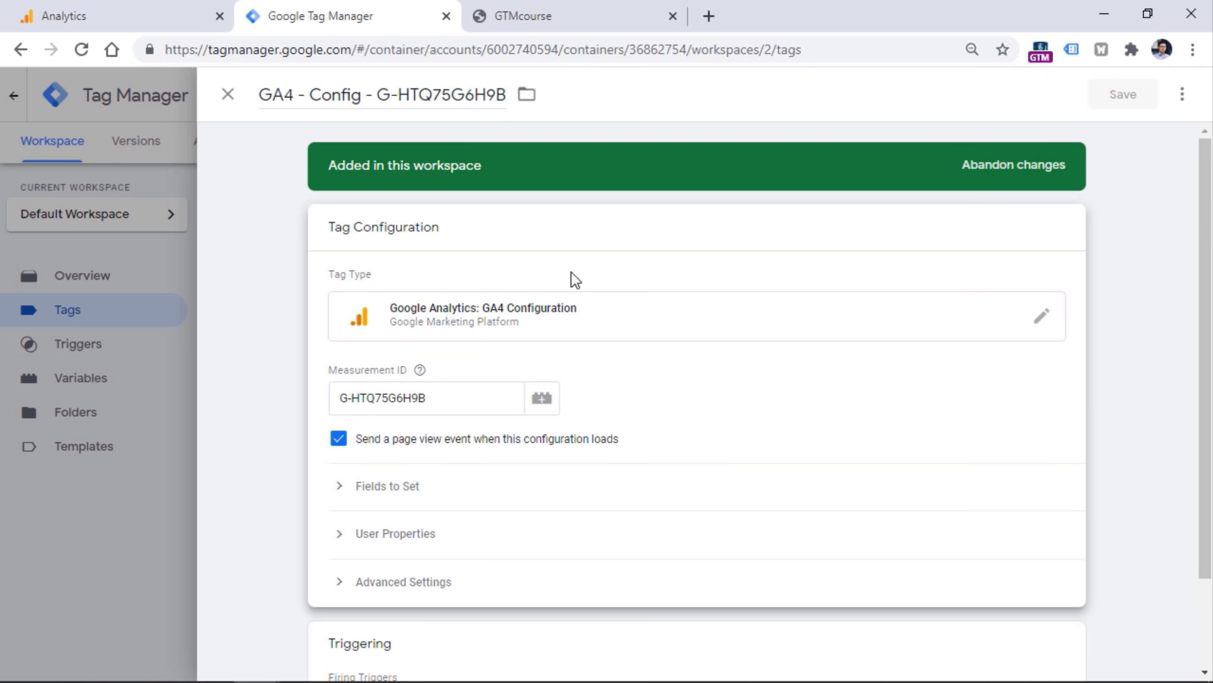
click(226, 93)
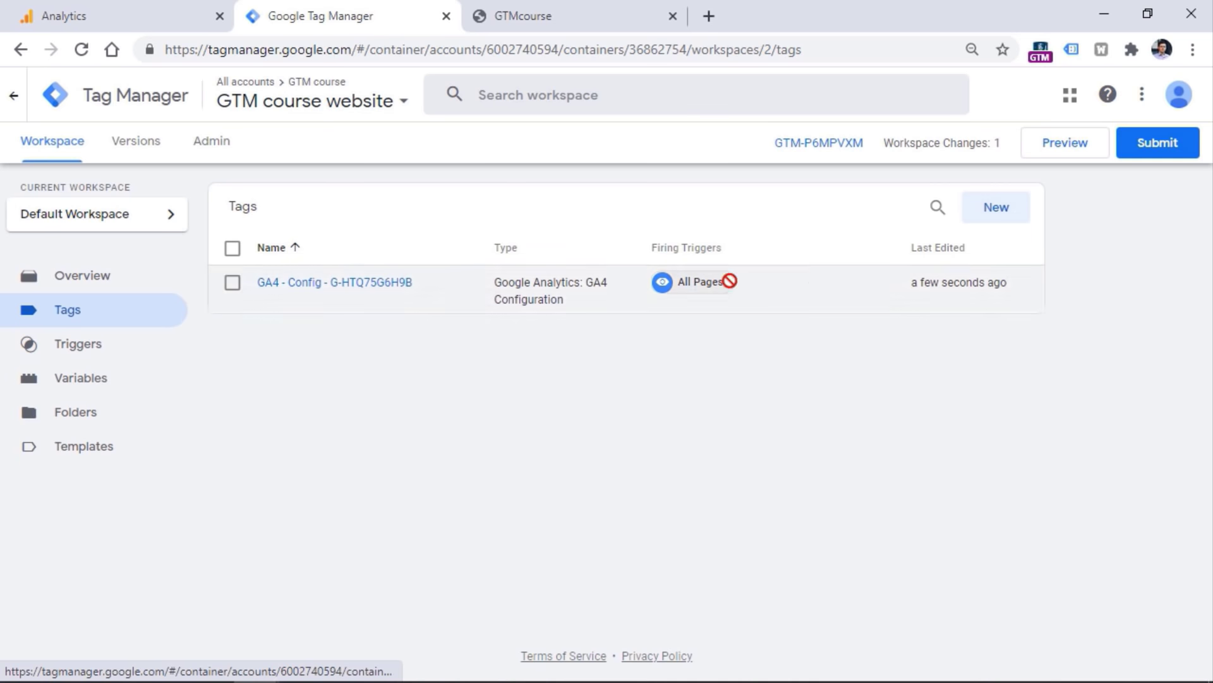
Start another new tag and browse the available tag types, including third-party templates and the custom tag options.
click(987, 218)
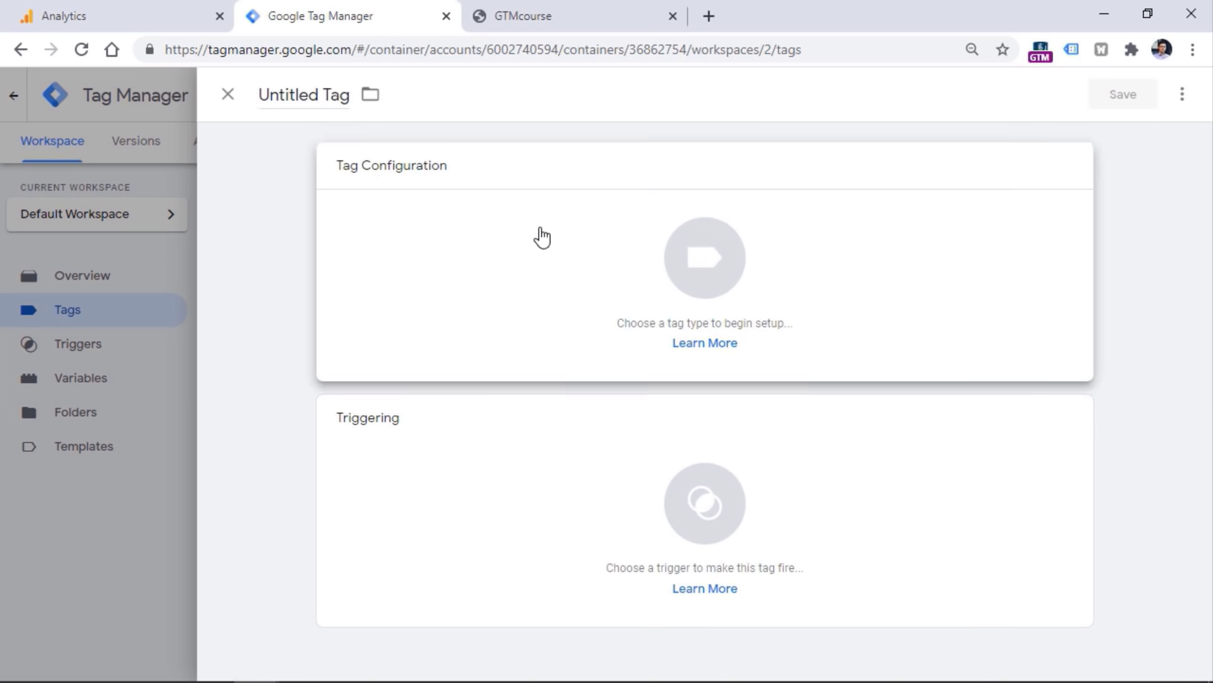
click(542, 239)
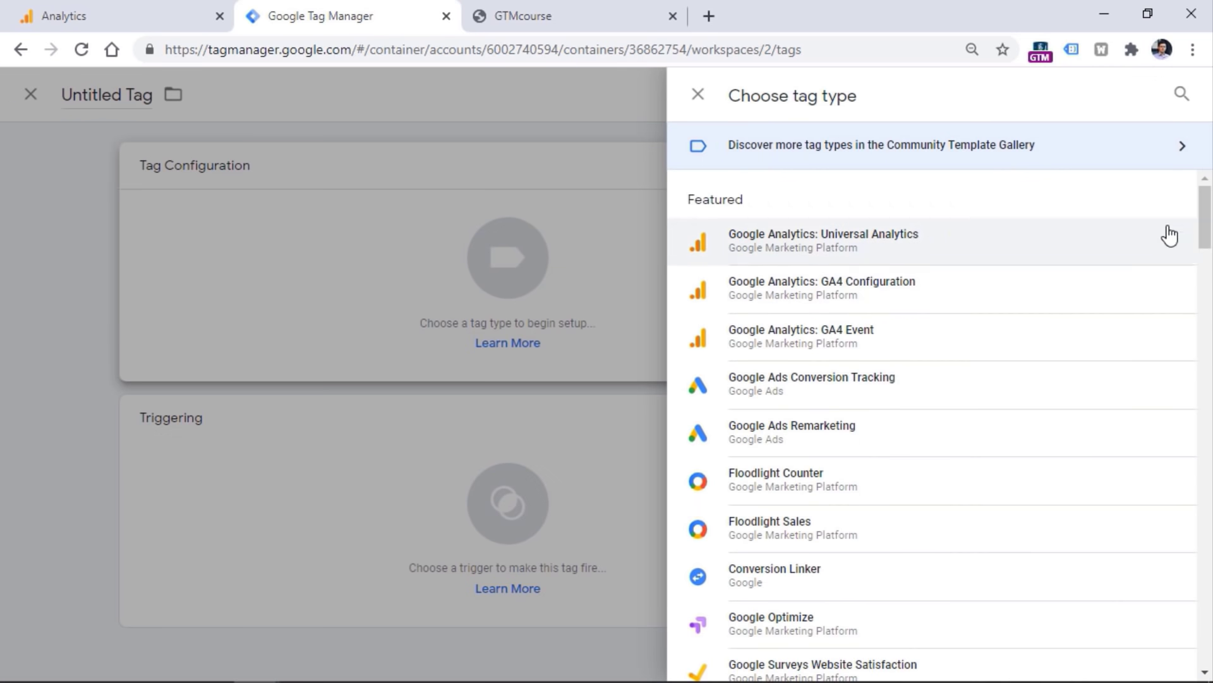
drag(1206, 218, 870, 314)
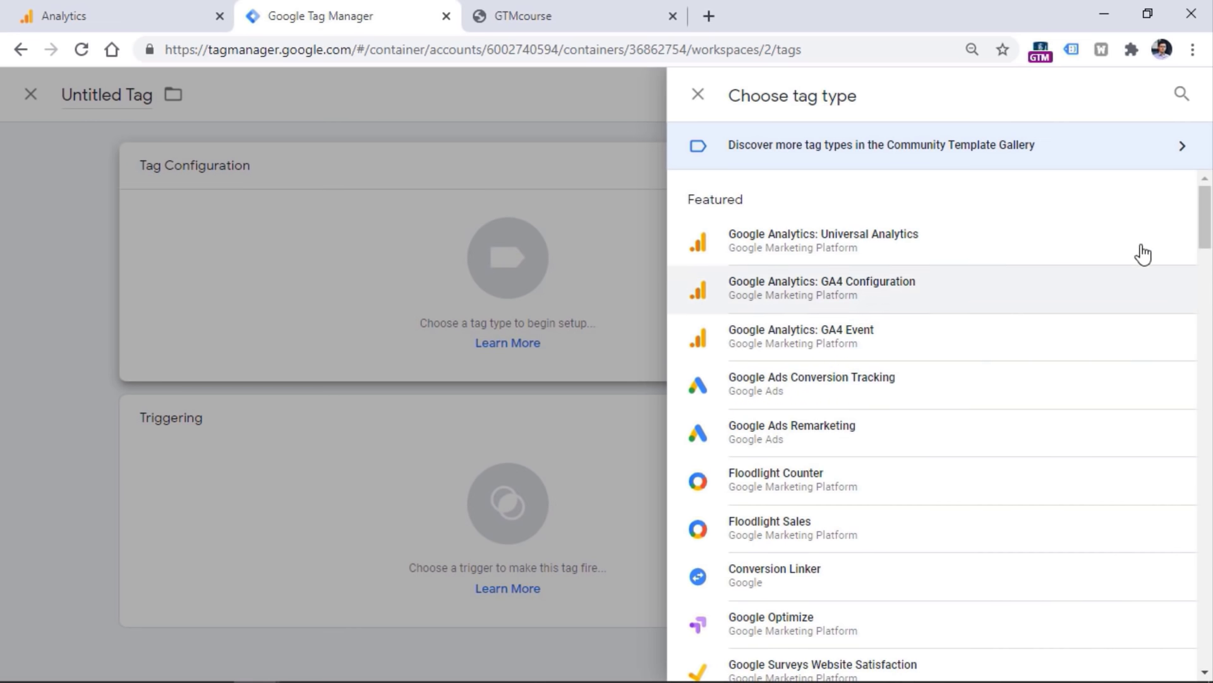
drag(1208, 204, 1207, 253)
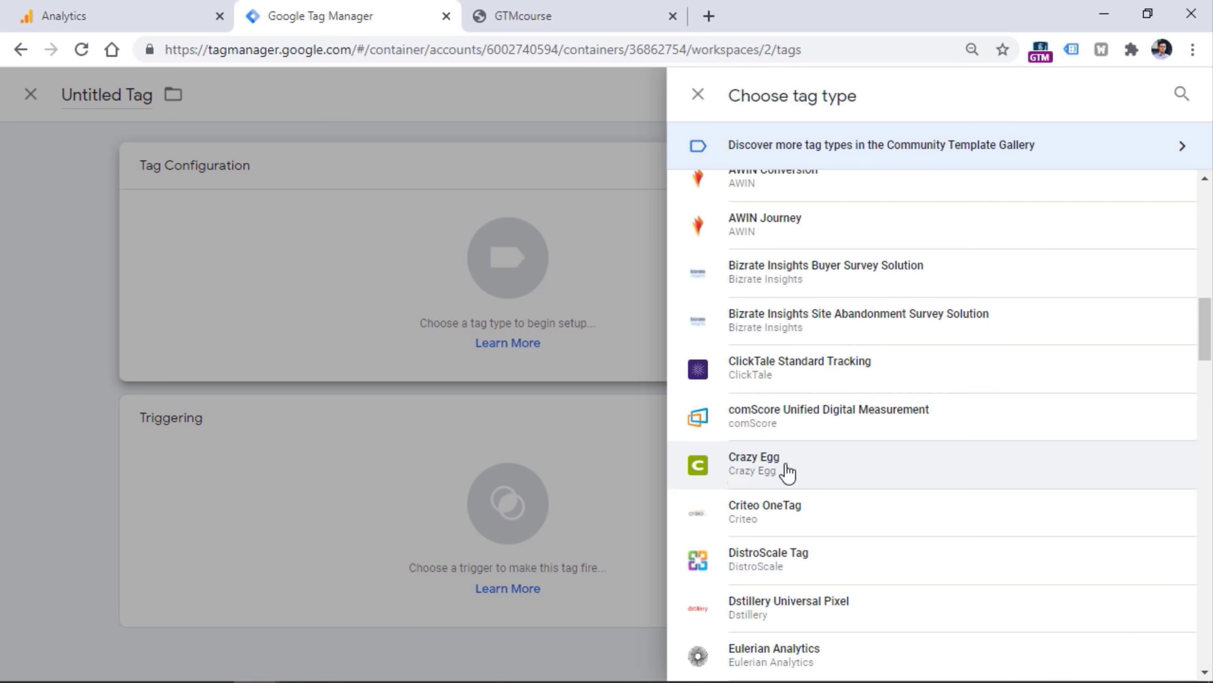
drag(1208, 330, 1207, 405)
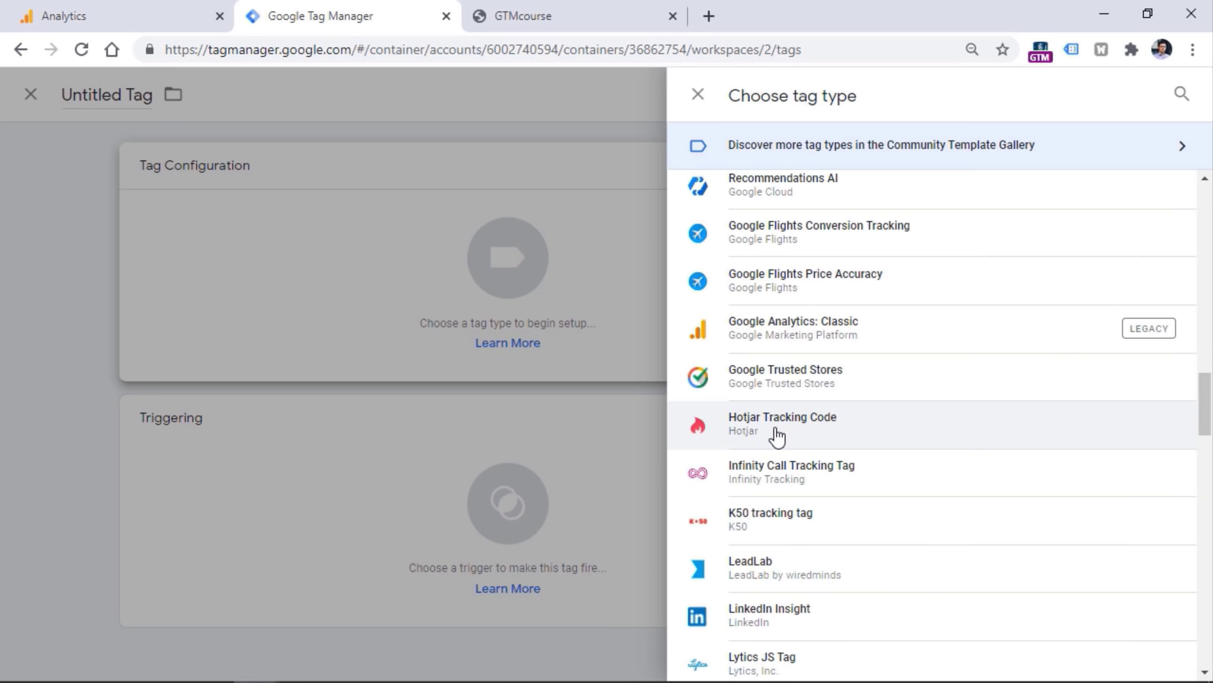
scroll(790, 429, down, 3)
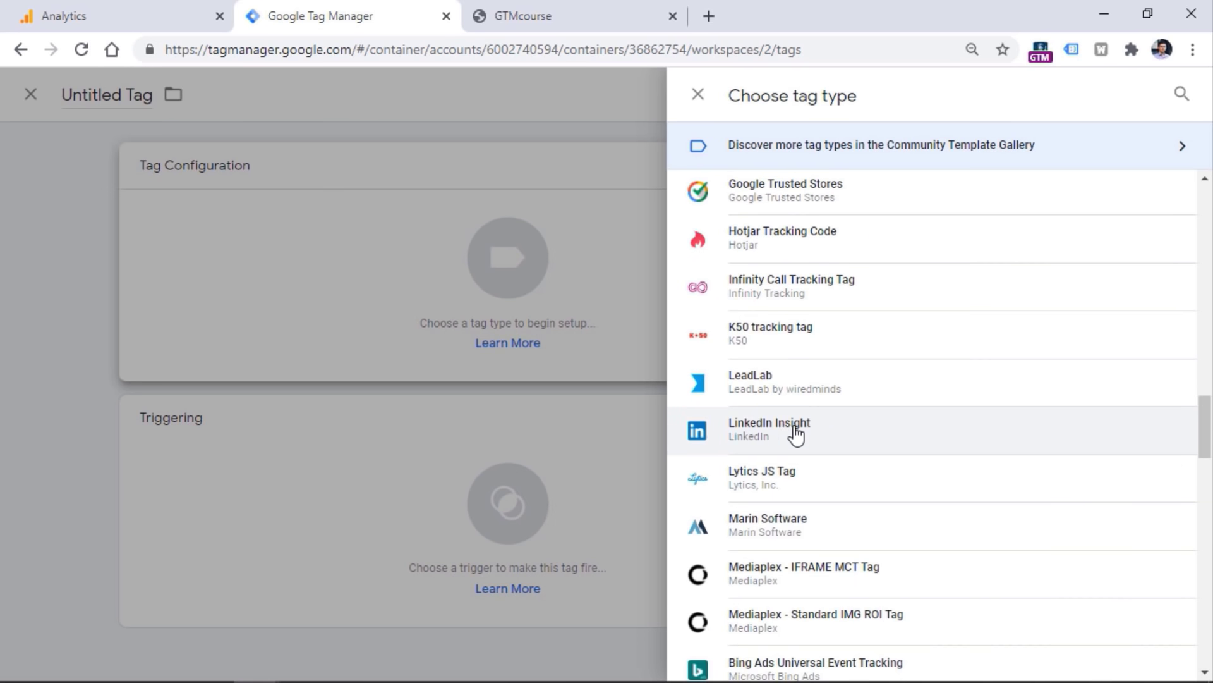
scroll(1053, 476, down, 2)
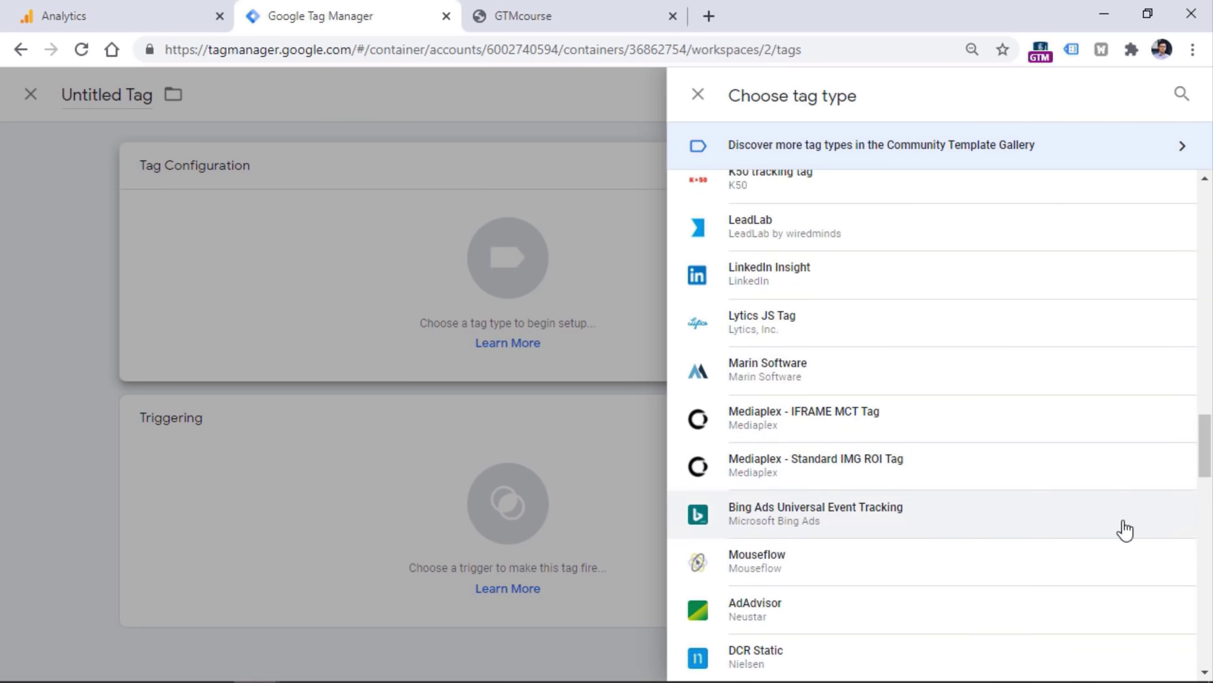
drag(1201, 445, 1189, 393)
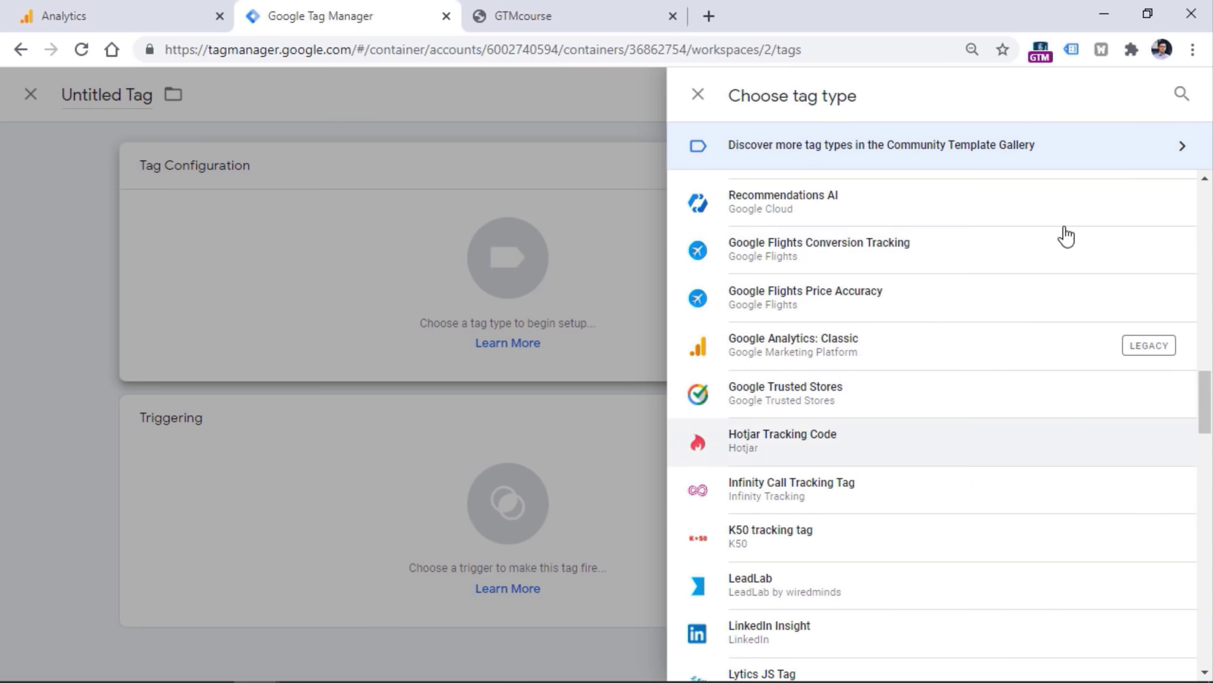
scroll(1198, 418, up, 3)
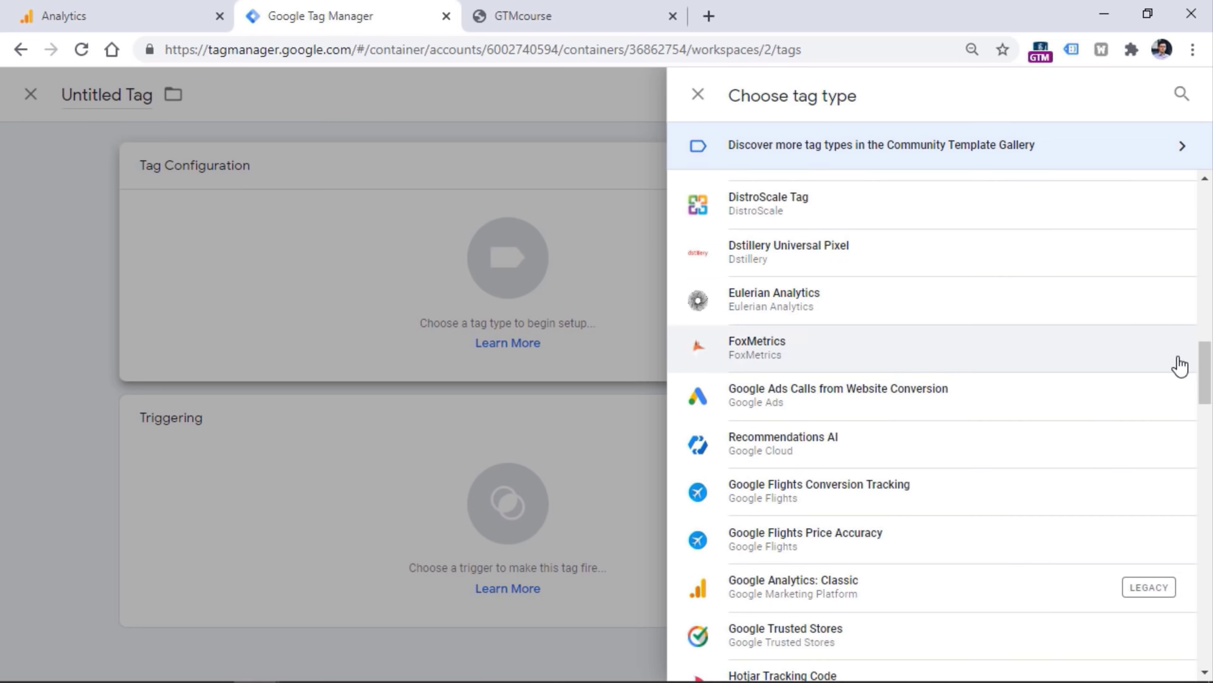
drag(1205, 371, 1204, 249)
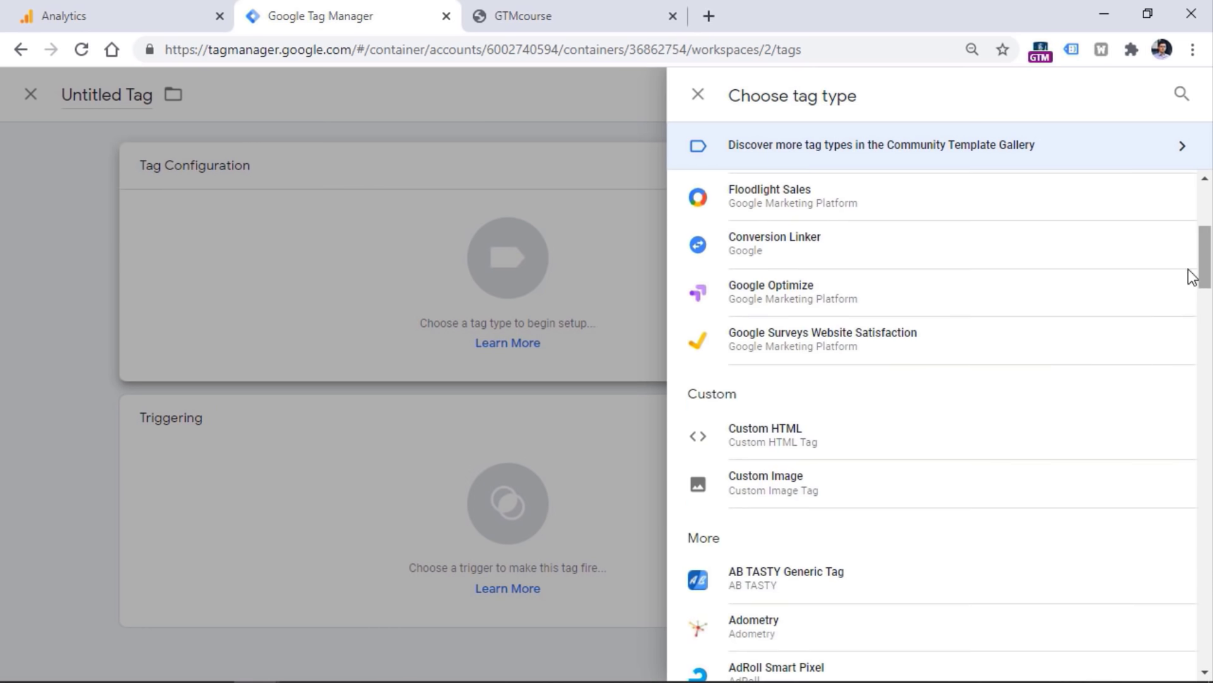
Choose the Custom HTML tag type, review its HTML and triggering sections, and close the untitled tag without saving.
click(774, 441)
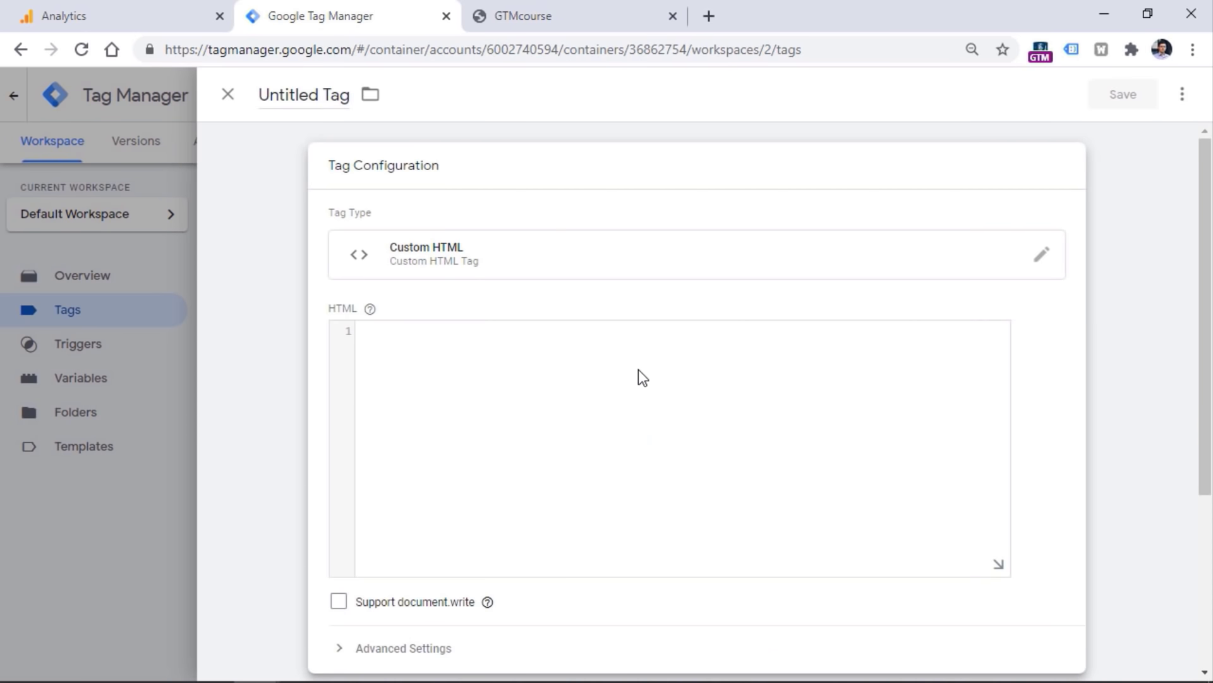
scroll(618, 463, down, 4)
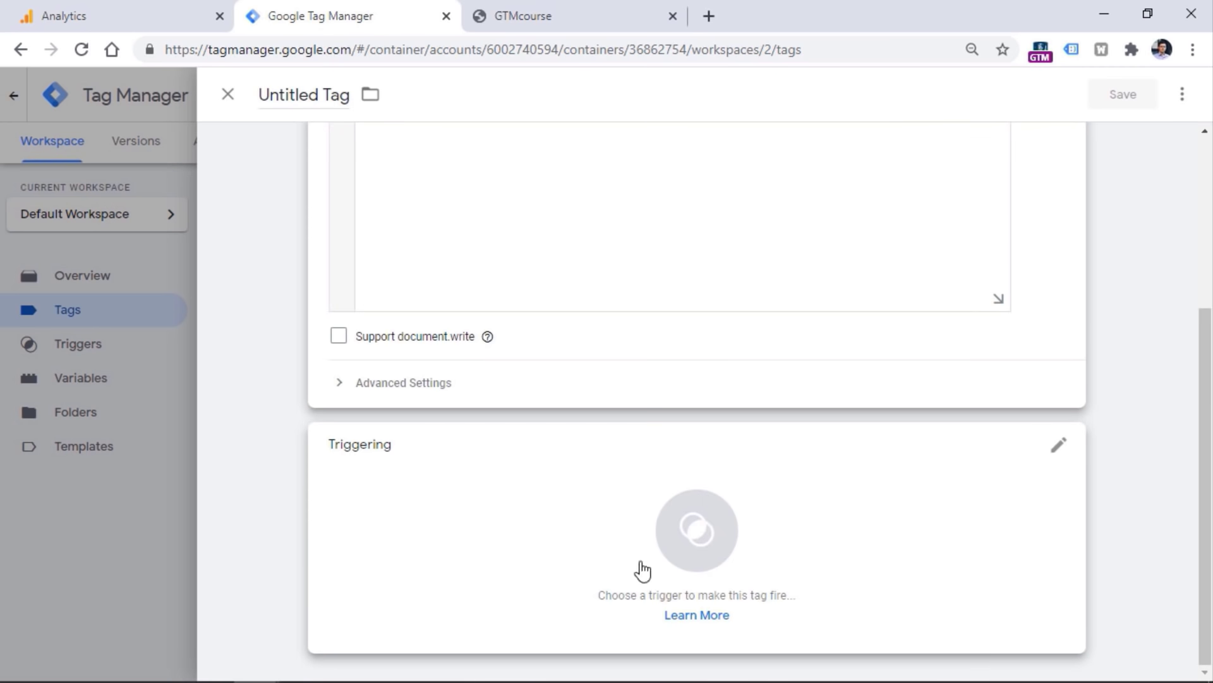
click(489, 681)
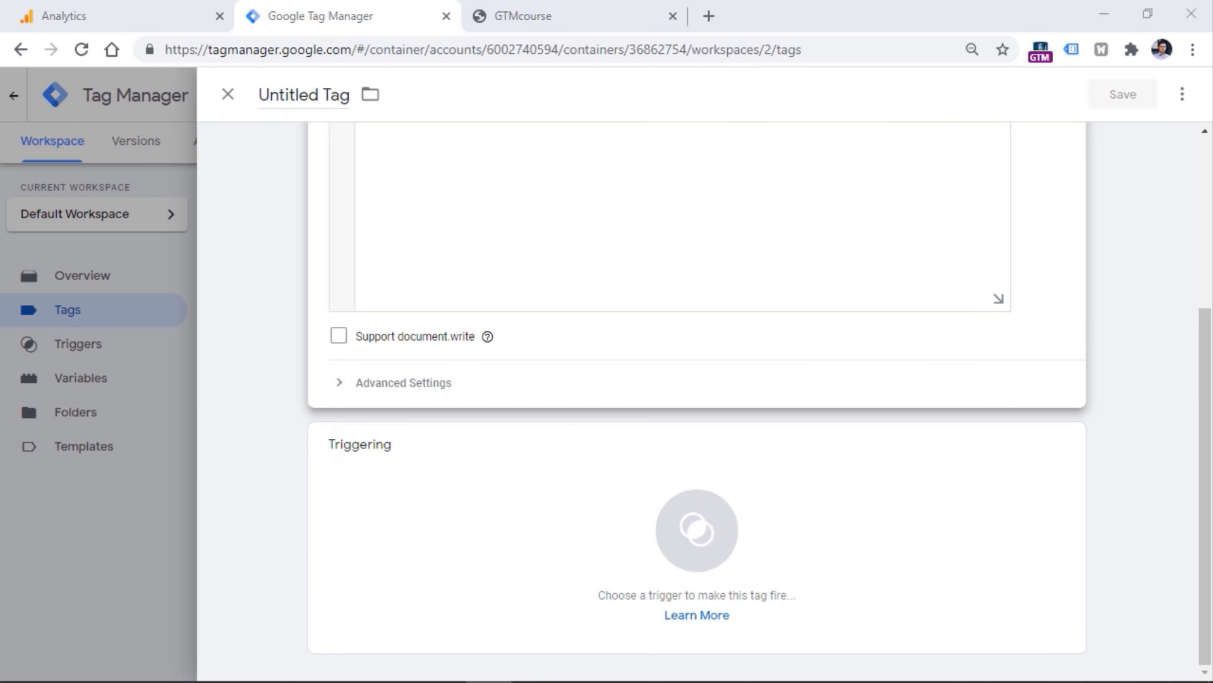
scroll(695, 392, up, 4)
click(228, 100)
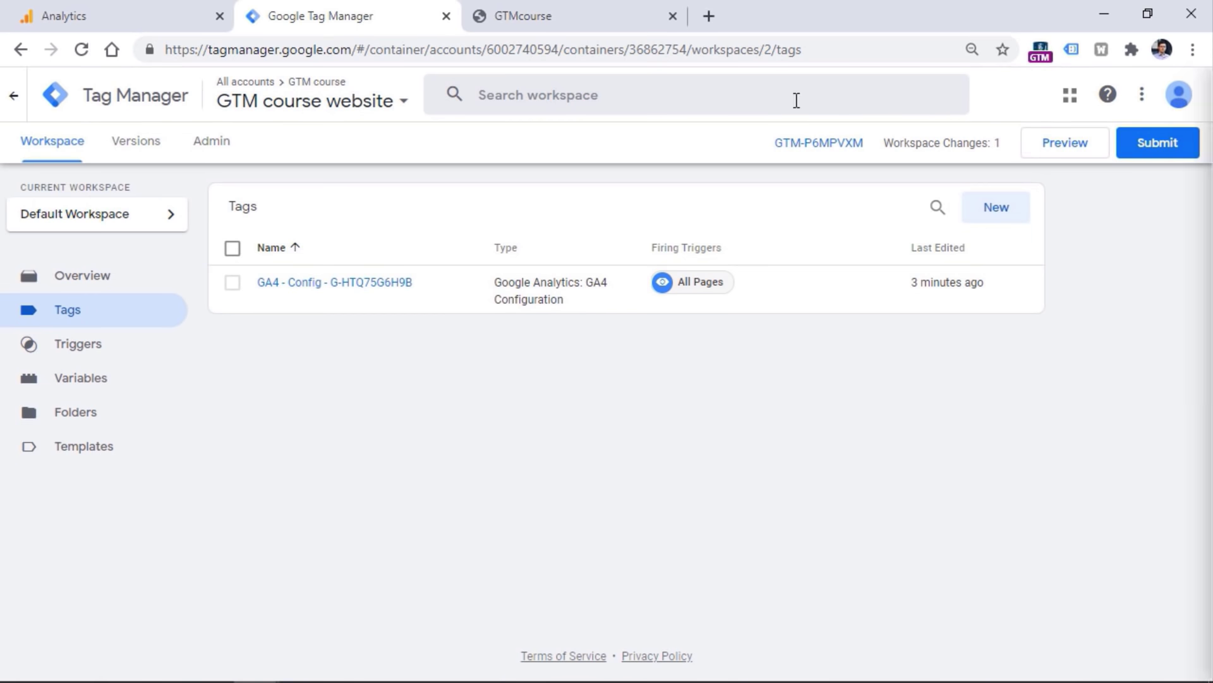
Open the container's templates and browse the Community Template Gallery for tag templates.
click(95, 454)
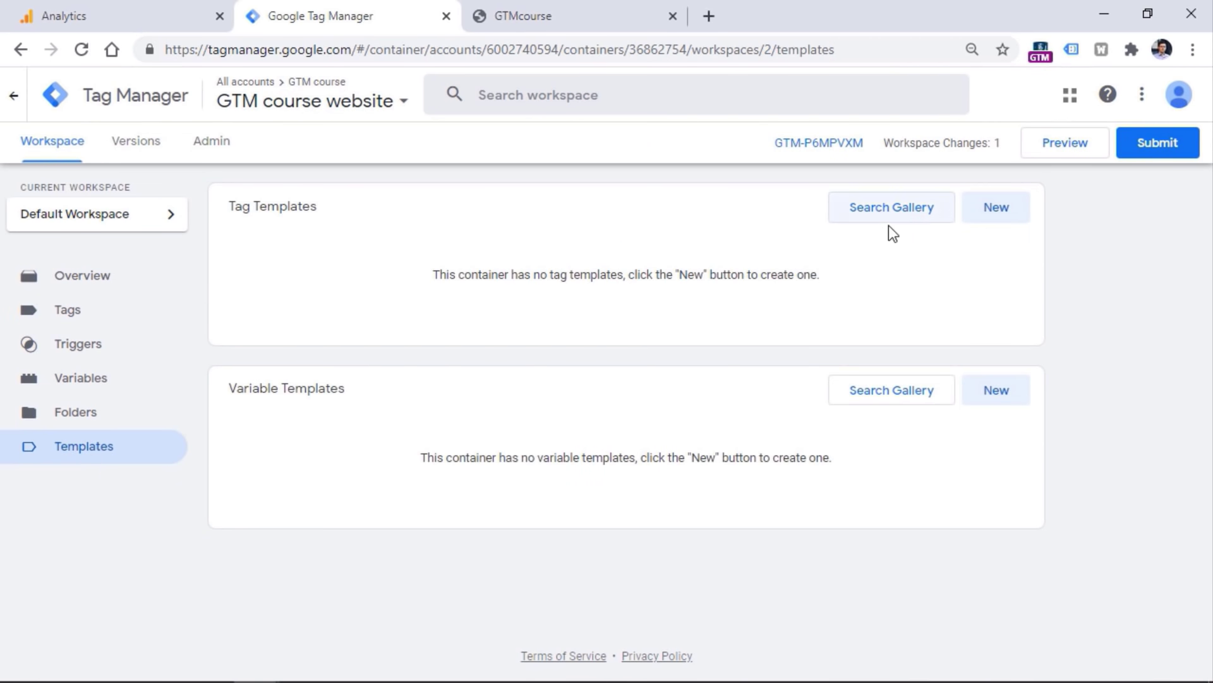
click(892, 220)
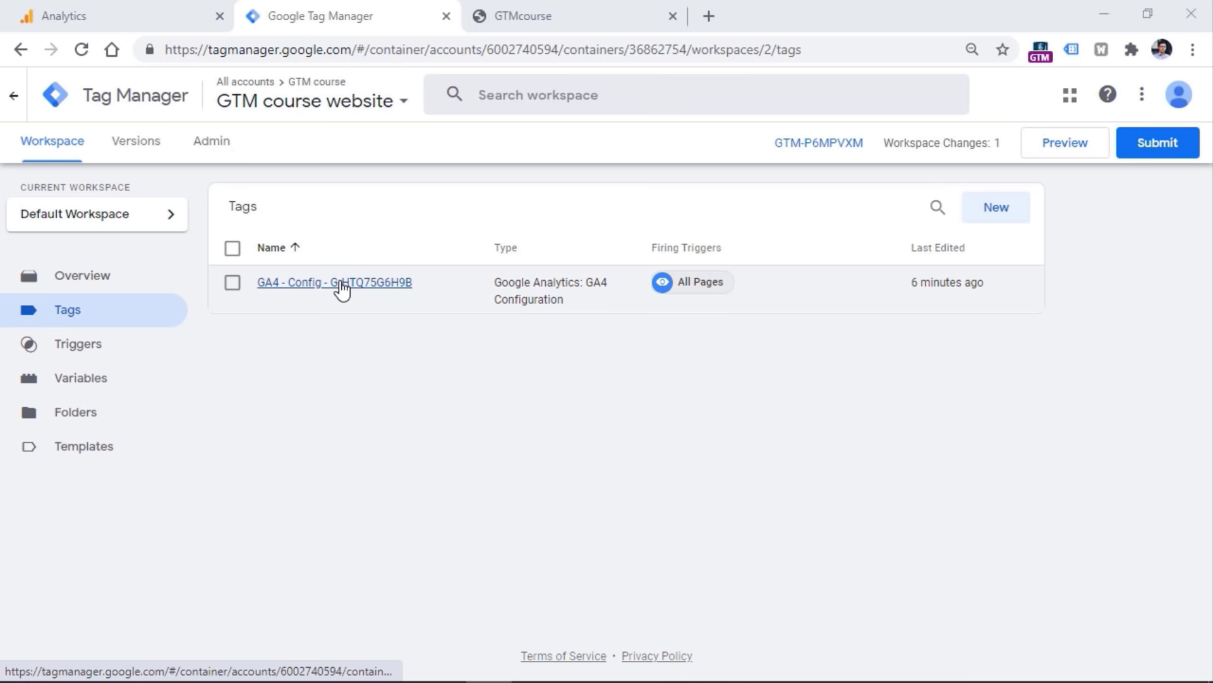
click(1067, 144)
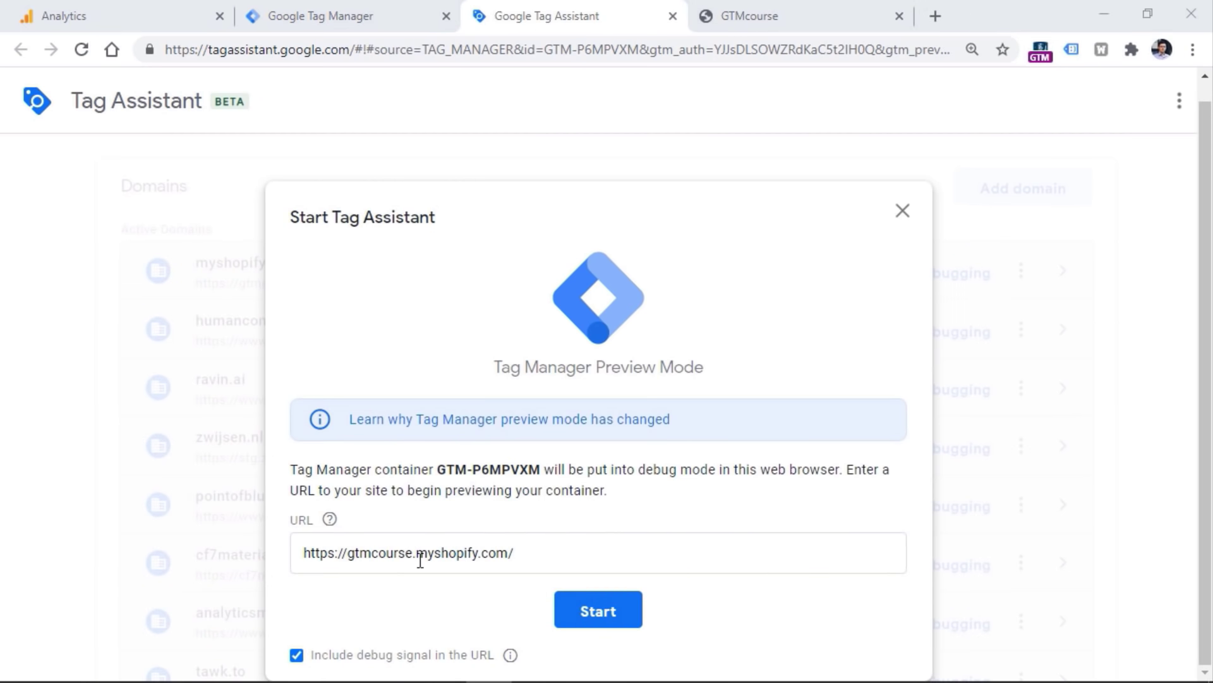
click(595, 609)
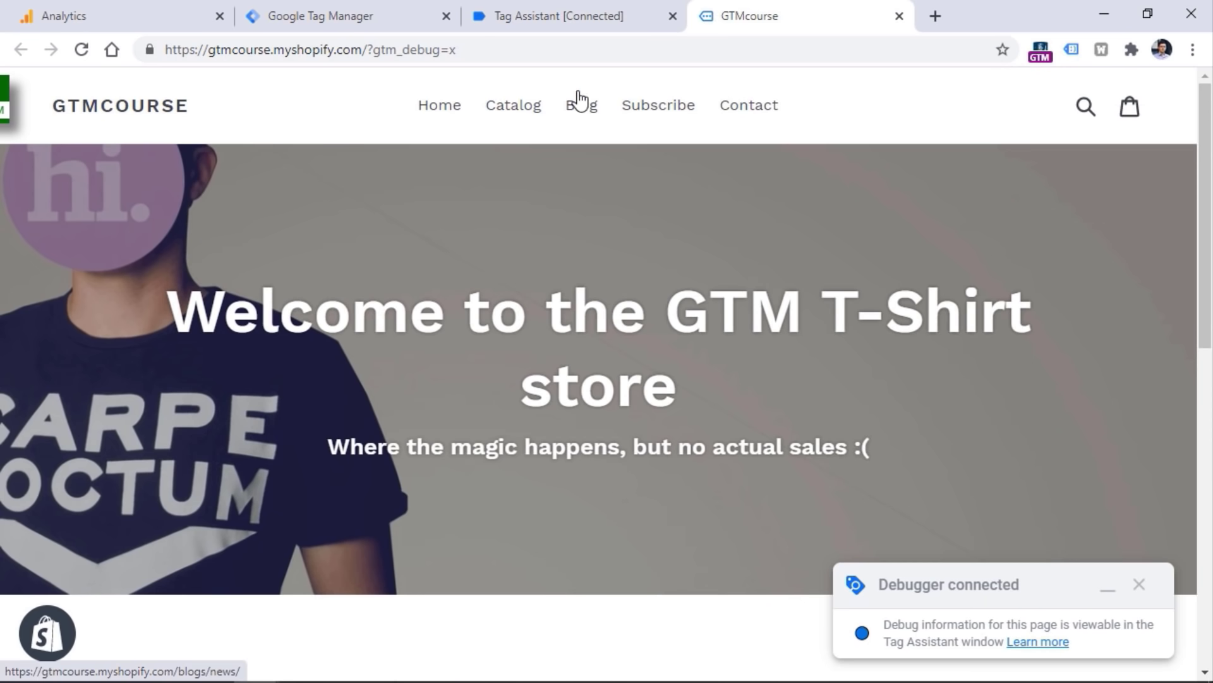
Open the store's Blog, Subscribe and Contact pages in separate tabs and compare the debugger badge's indicator across the pages.
middle_click(577, 120)
middle_click(672, 115)
middle_click(752, 114)
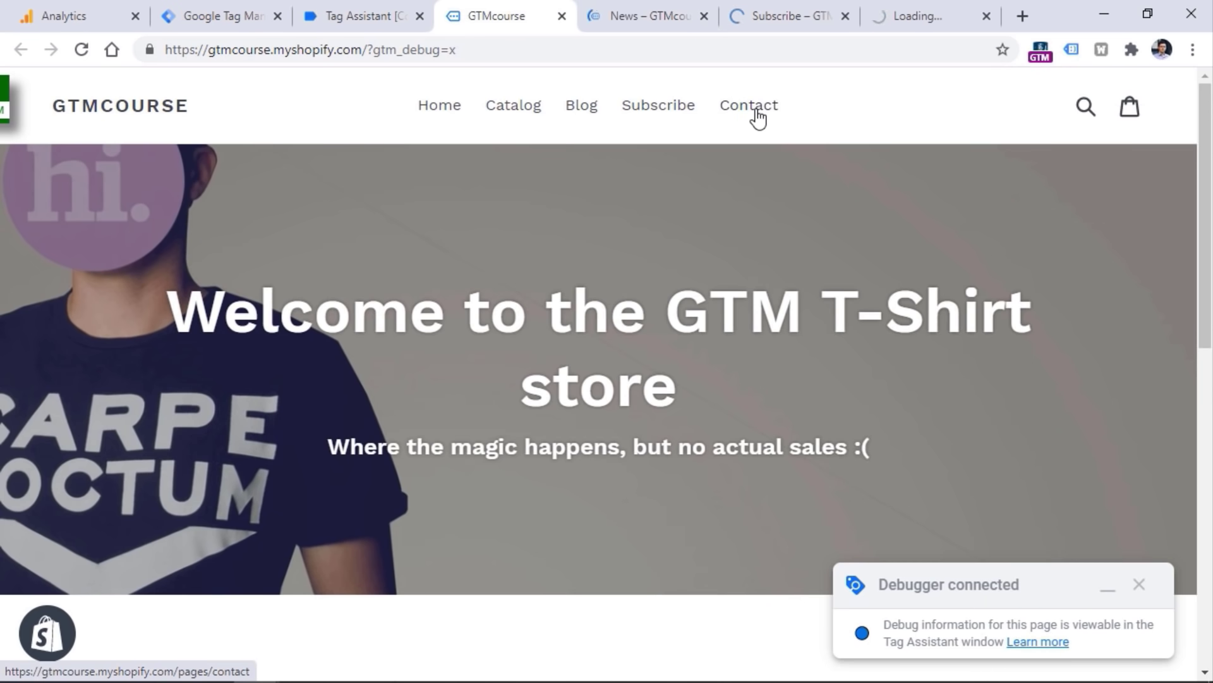
click(632, 13)
click(756, 14)
click(888, 11)
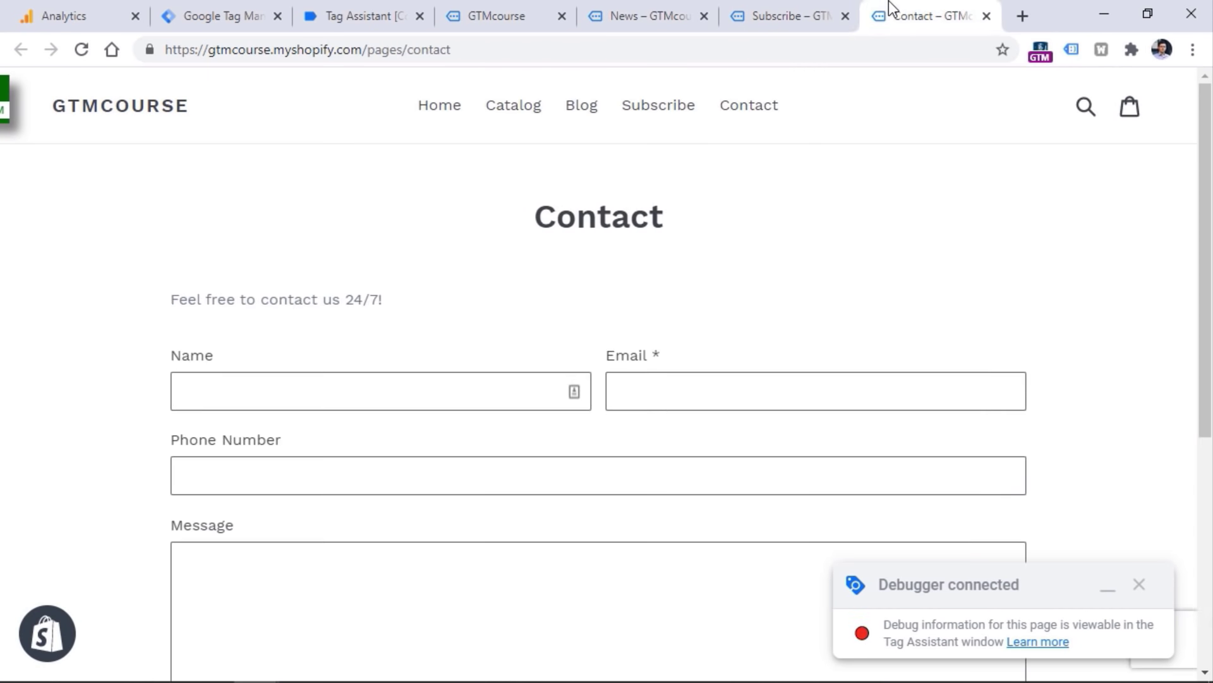
click(549, 9)
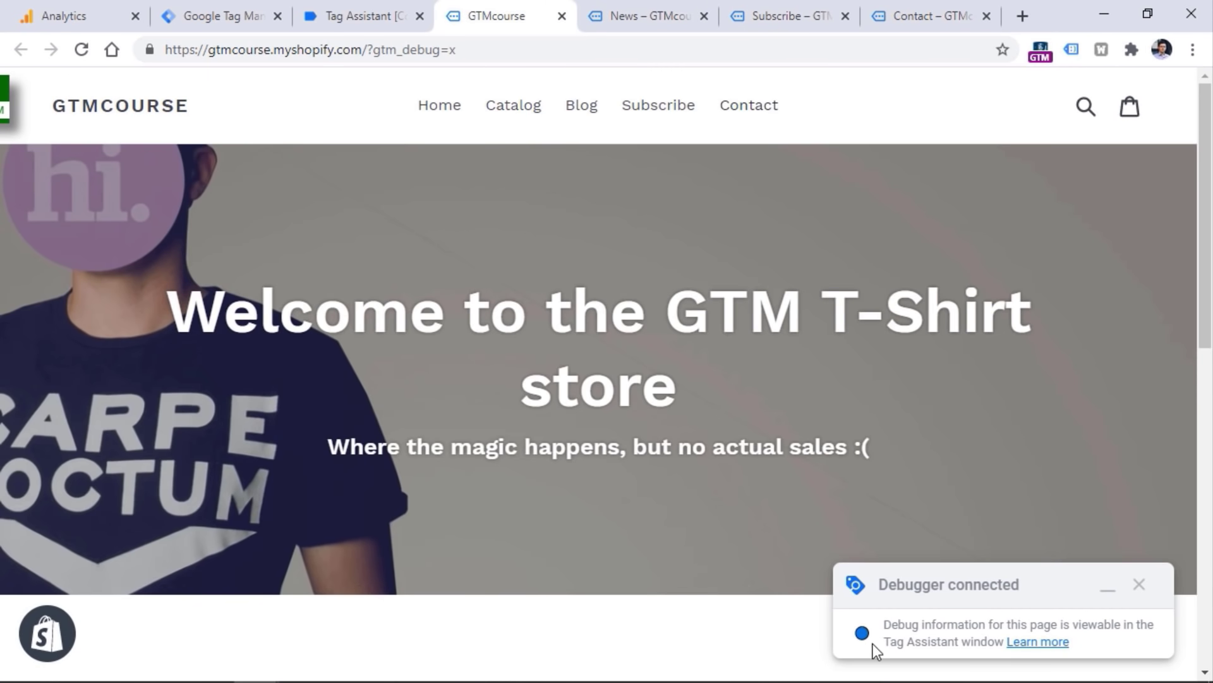
click(804, 13)
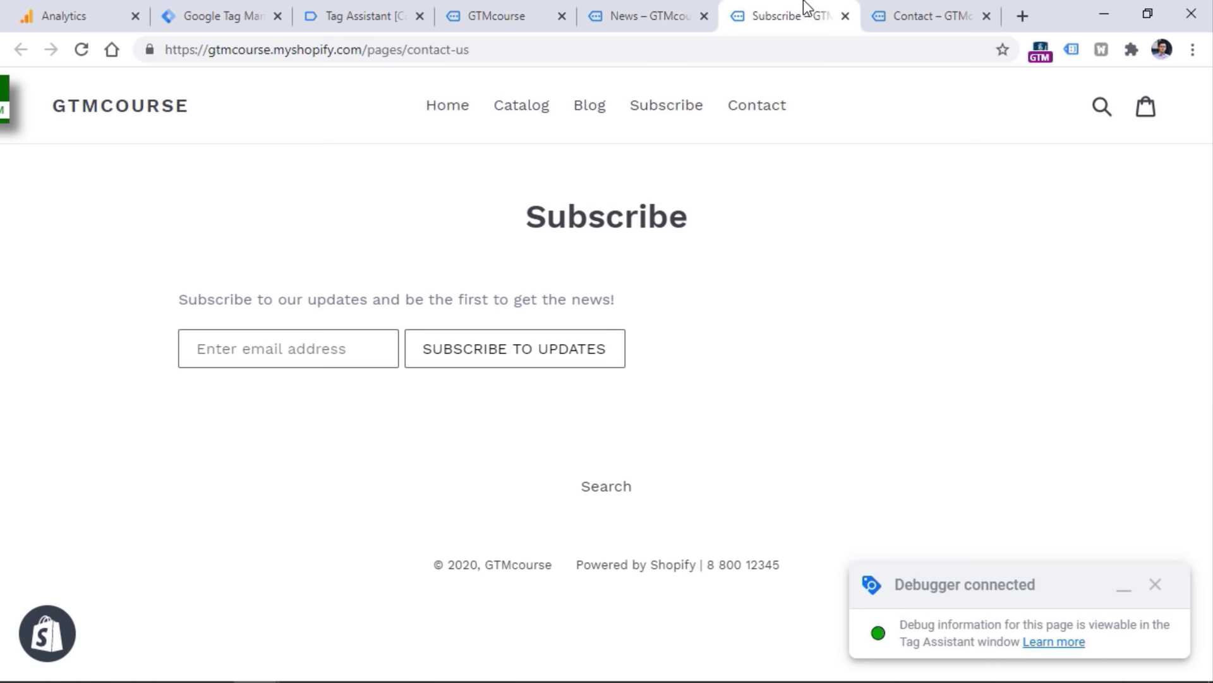
click(933, 14)
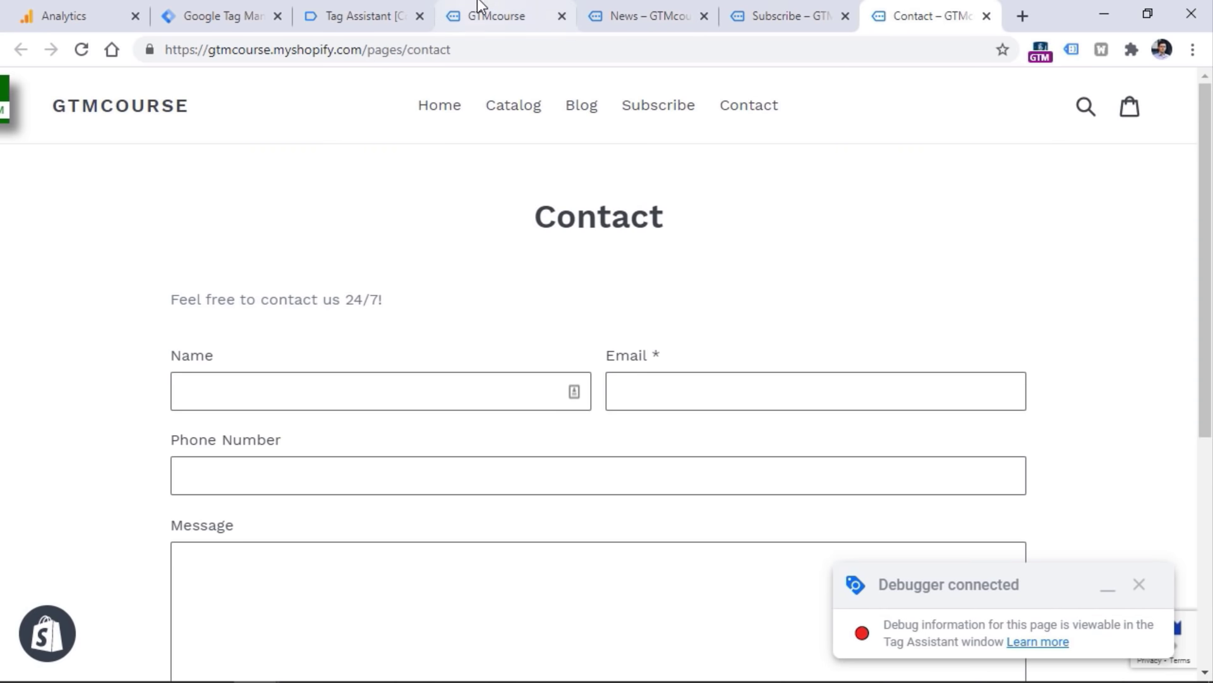
Switch to Tag Assistant, continue to the debug view, and review the event list grouped by visited page.
click(356, 7)
click(594, 468)
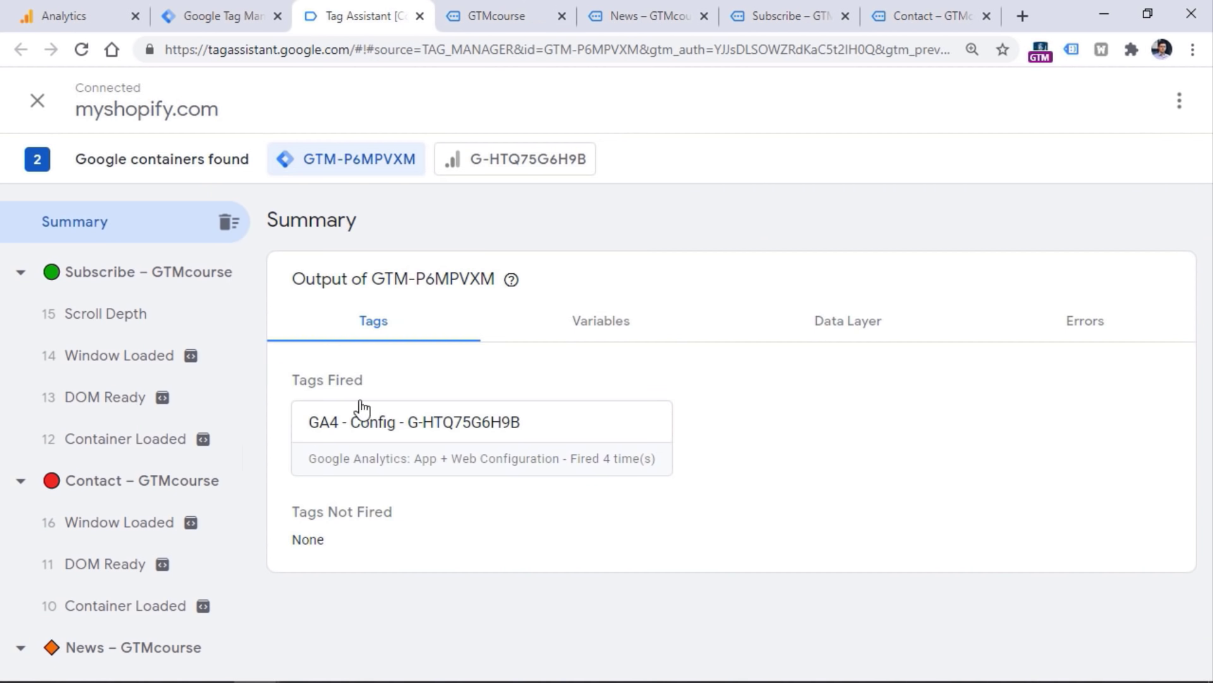
scroll(32, 284, down, 6)
scroll(47, 432, up, 6)
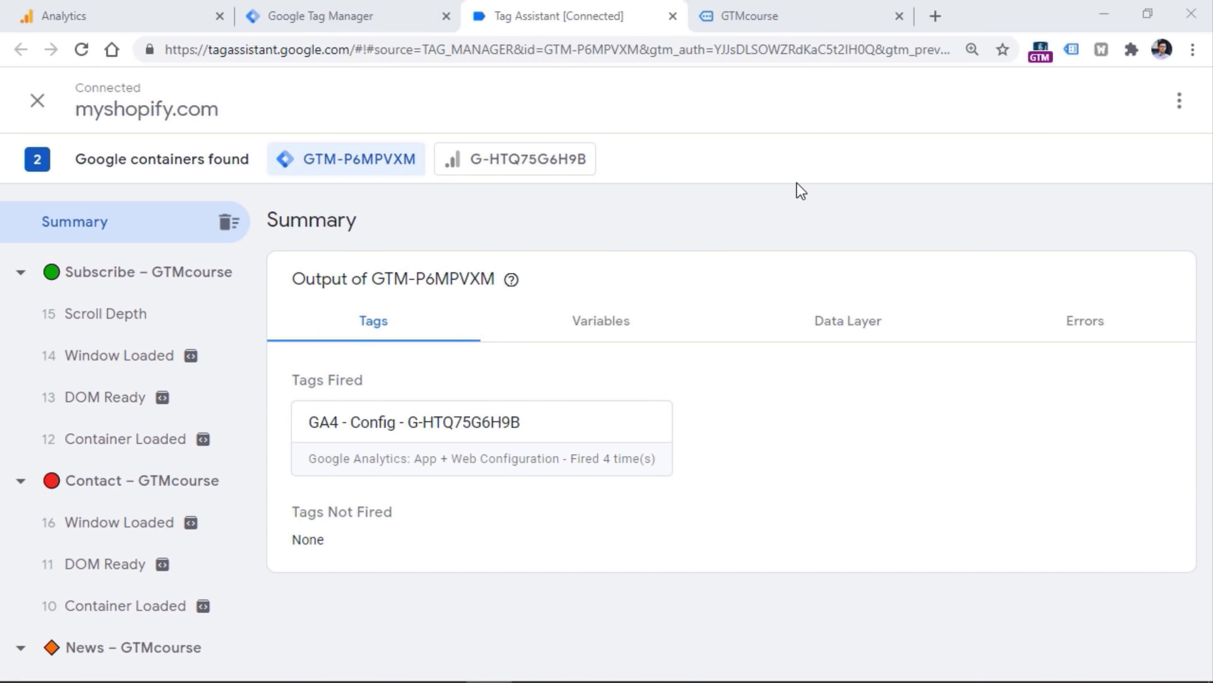
Clear the recorded events in Tag Assistant, reload the store's home page, and return to the debug summary.
click(222, 225)
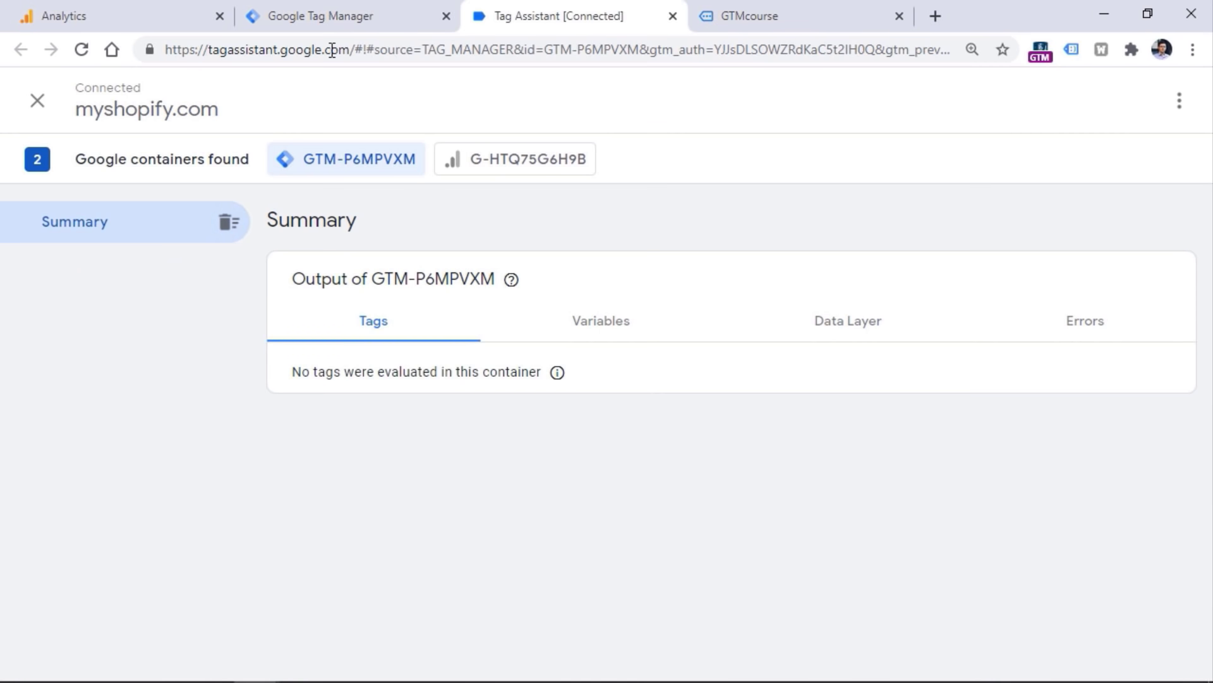
click(746, 14)
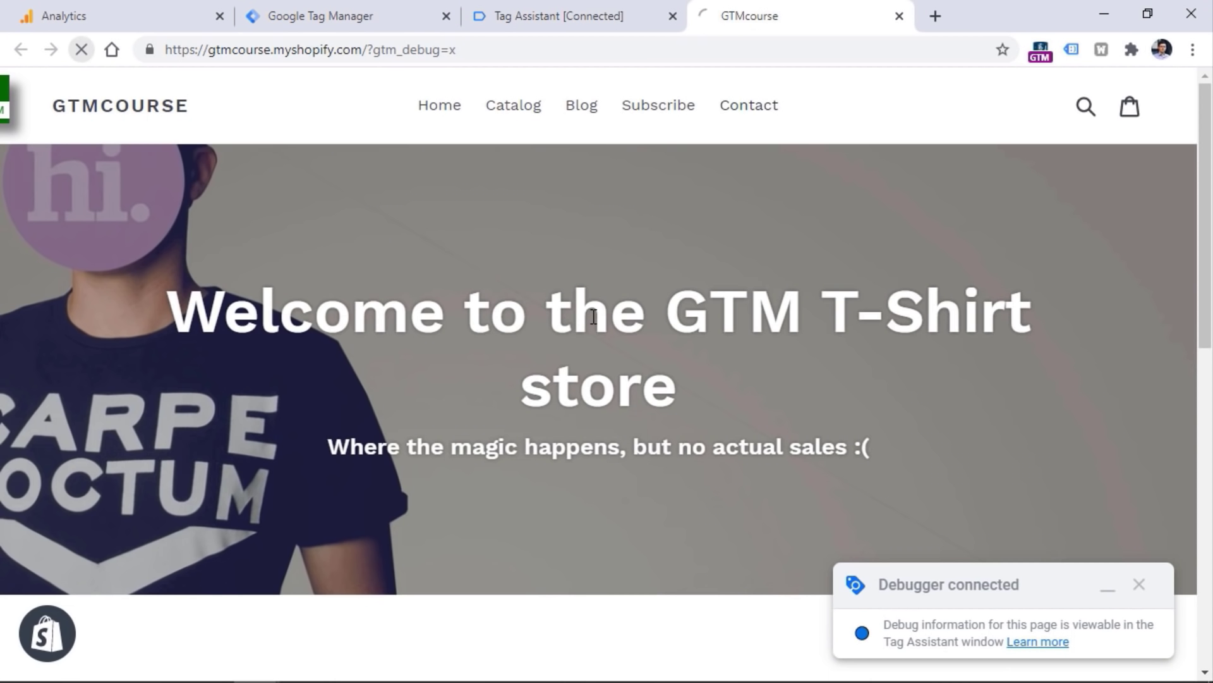
click(83, 52)
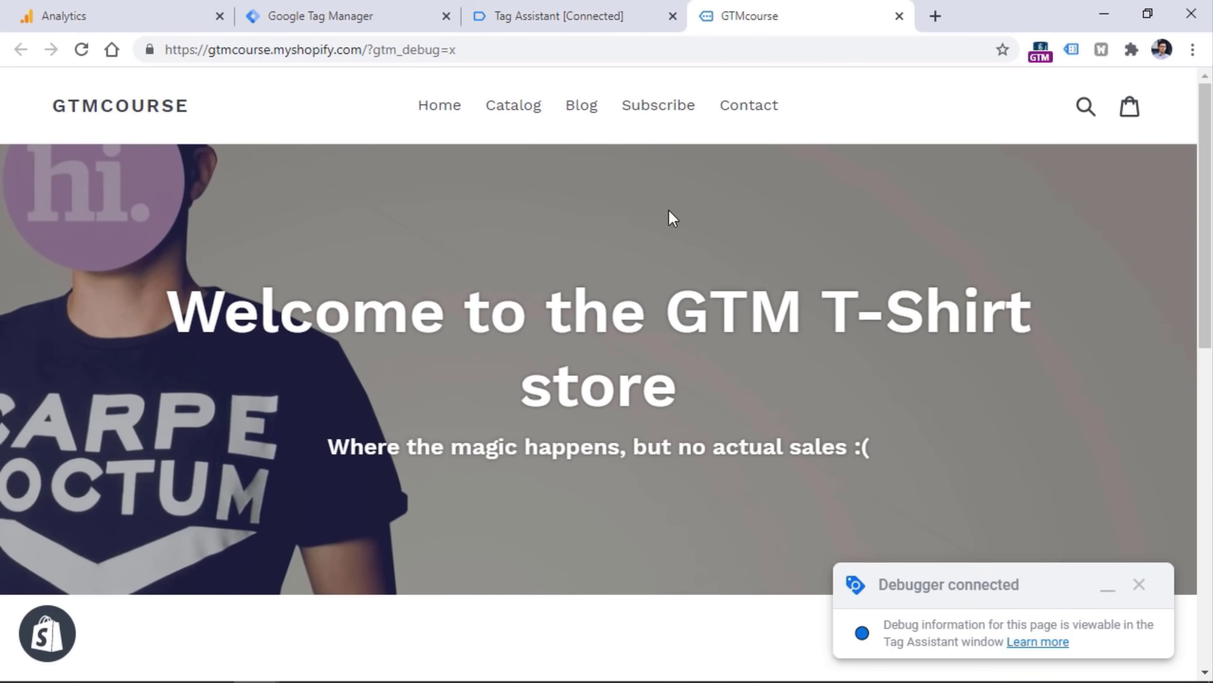
click(578, 18)
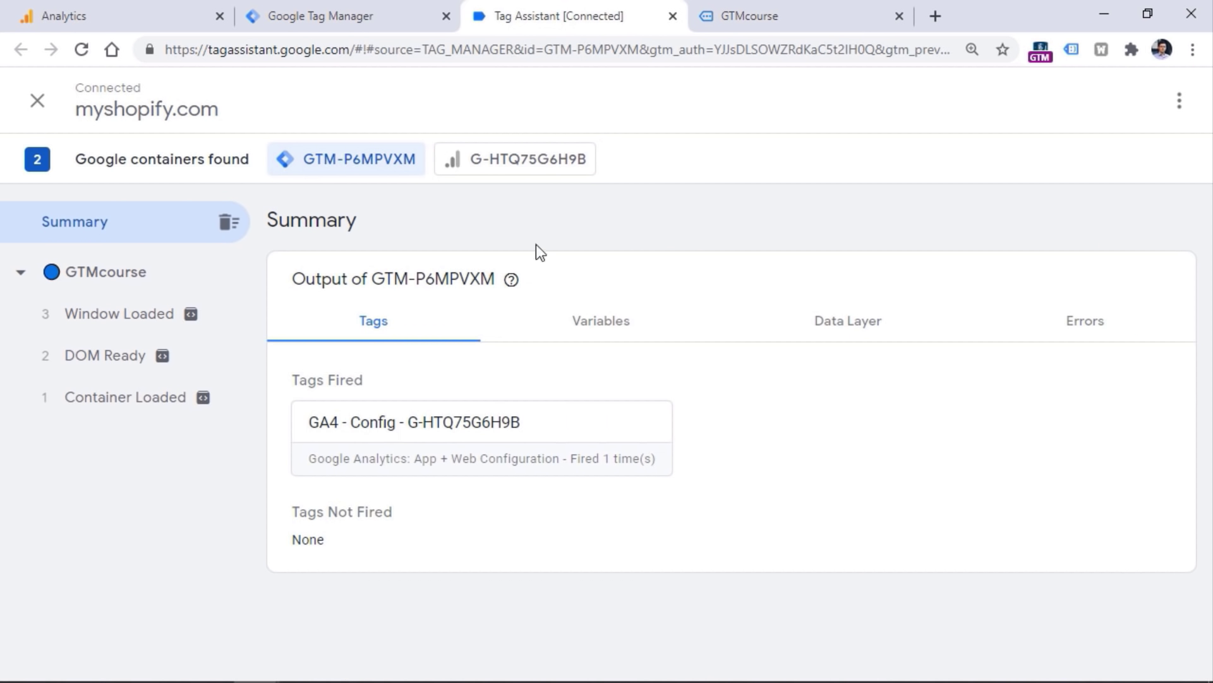
Check the debugger connection status in the store page's badge and in Tag Assistant.
click(795, 20)
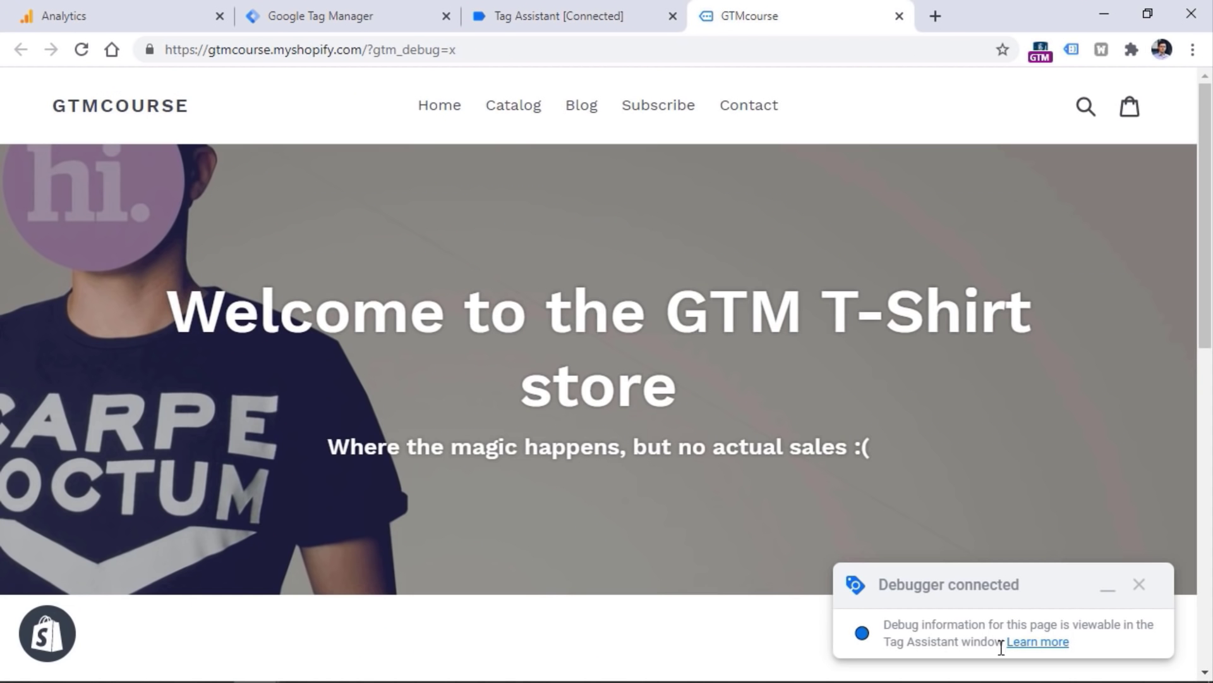
drag(897, 584, 1004, 587)
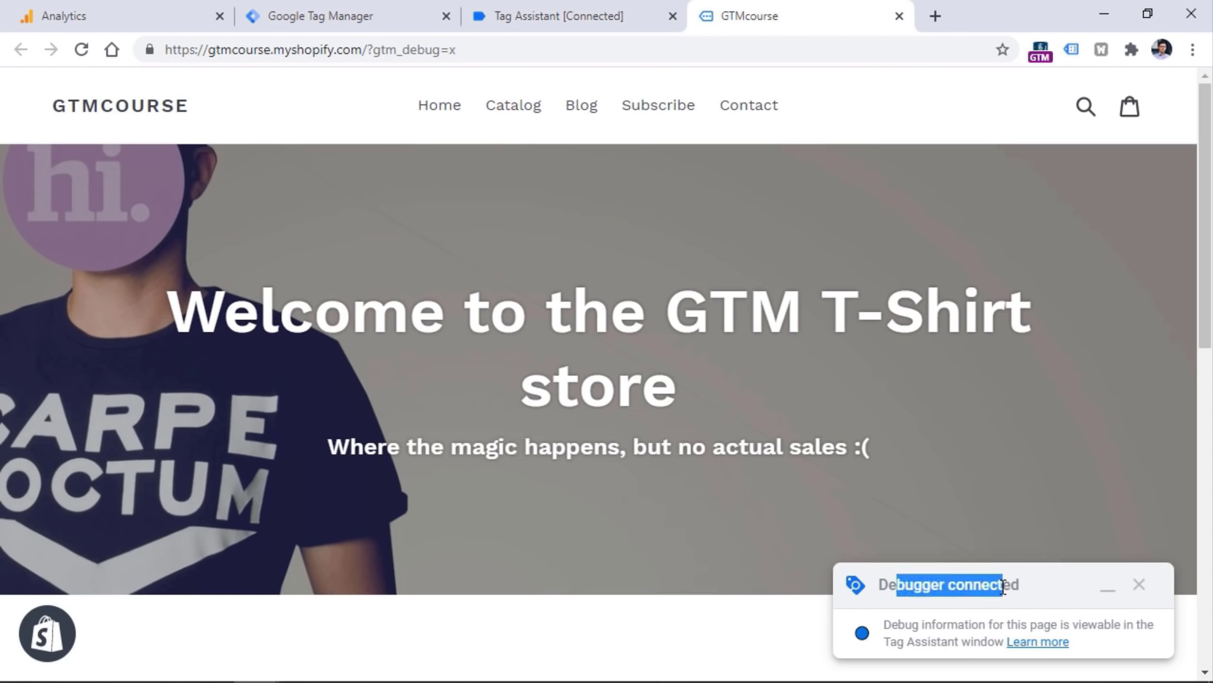
click(1008, 586)
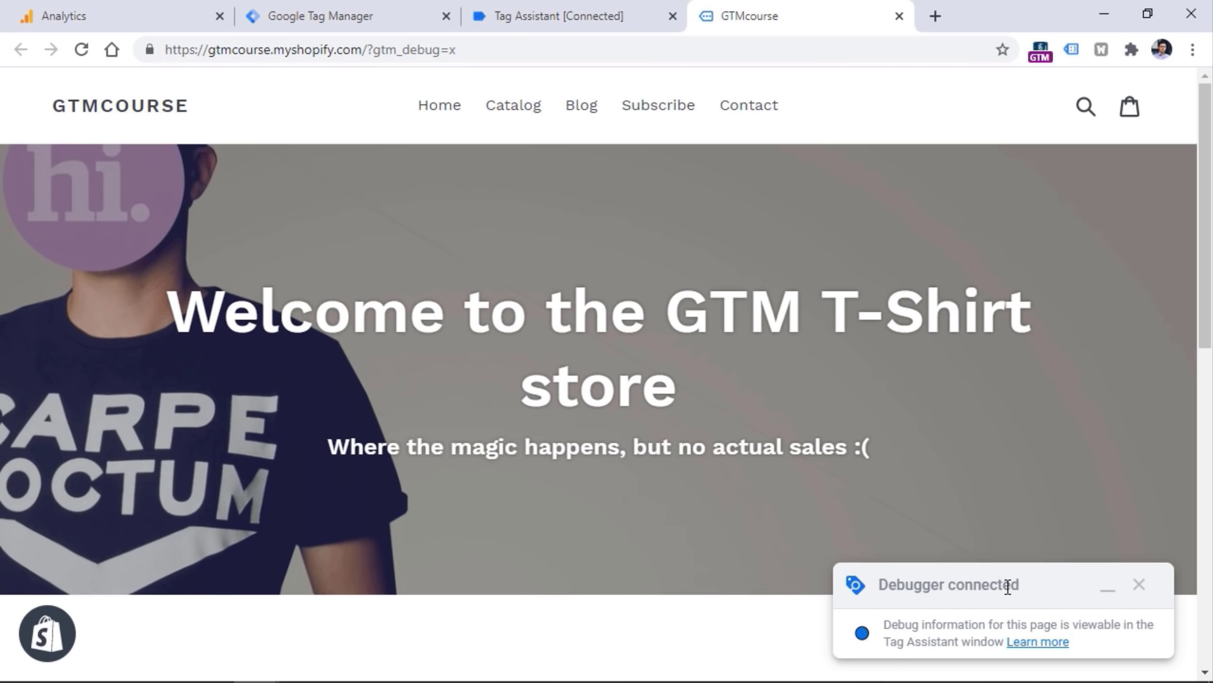
double_click(987, 586)
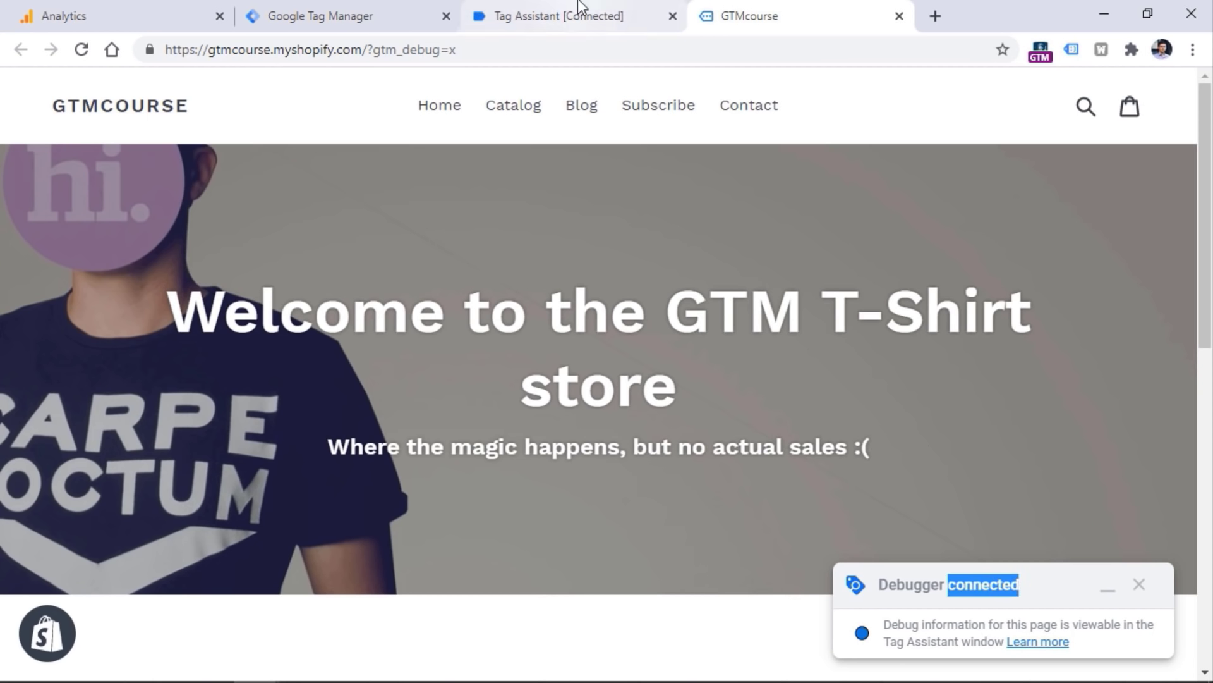
click(550, 16)
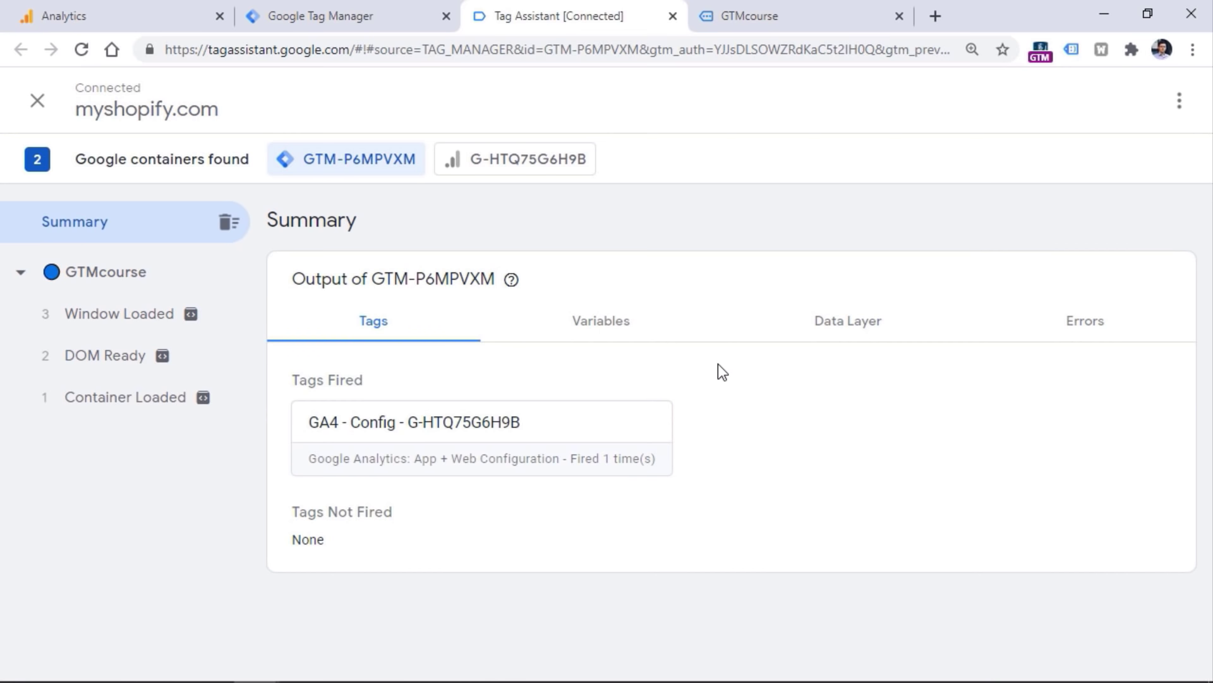
click(791, 16)
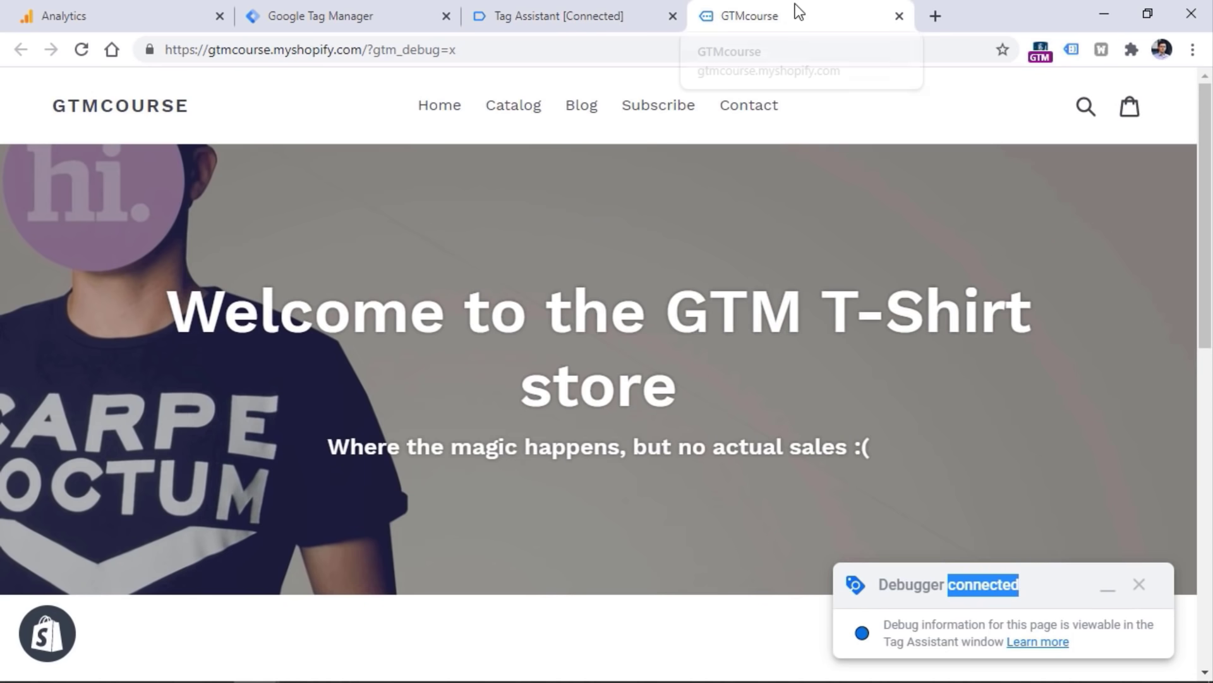
Examine which tags fired on the Container Loaded, DOM Ready and Window Loaded events of the GTMcourse page in Tag Assistant.
click(612, 2)
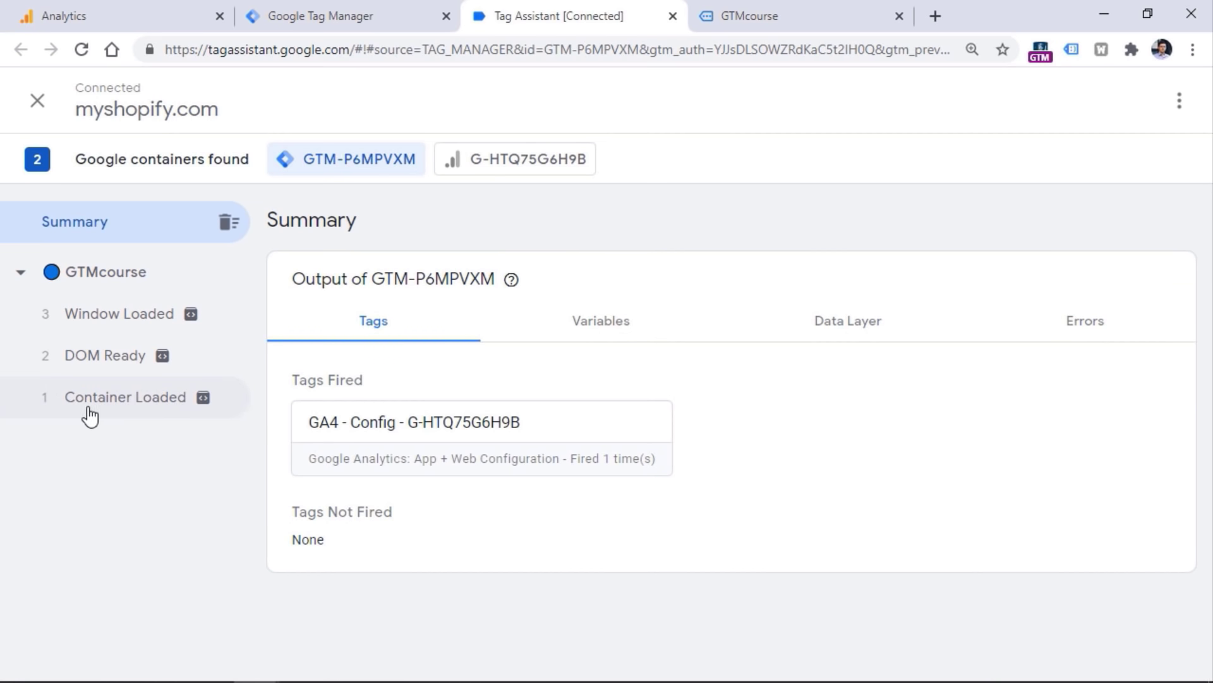
click(133, 407)
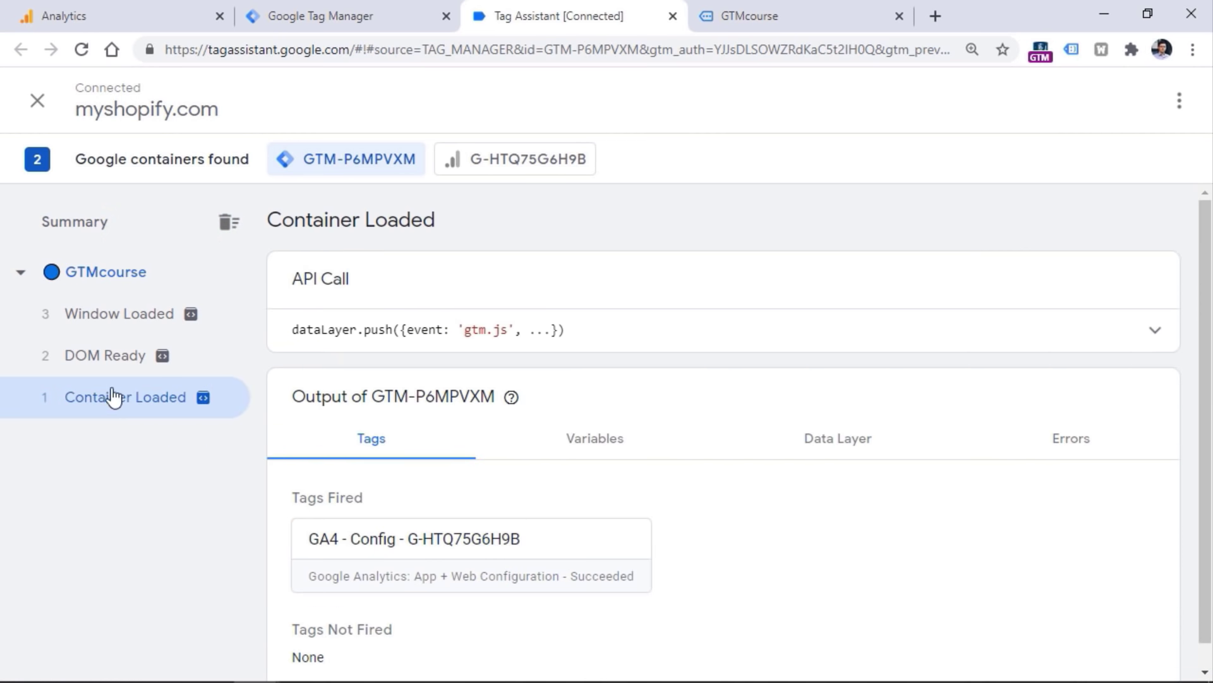
scroll(485, 395, down, 1)
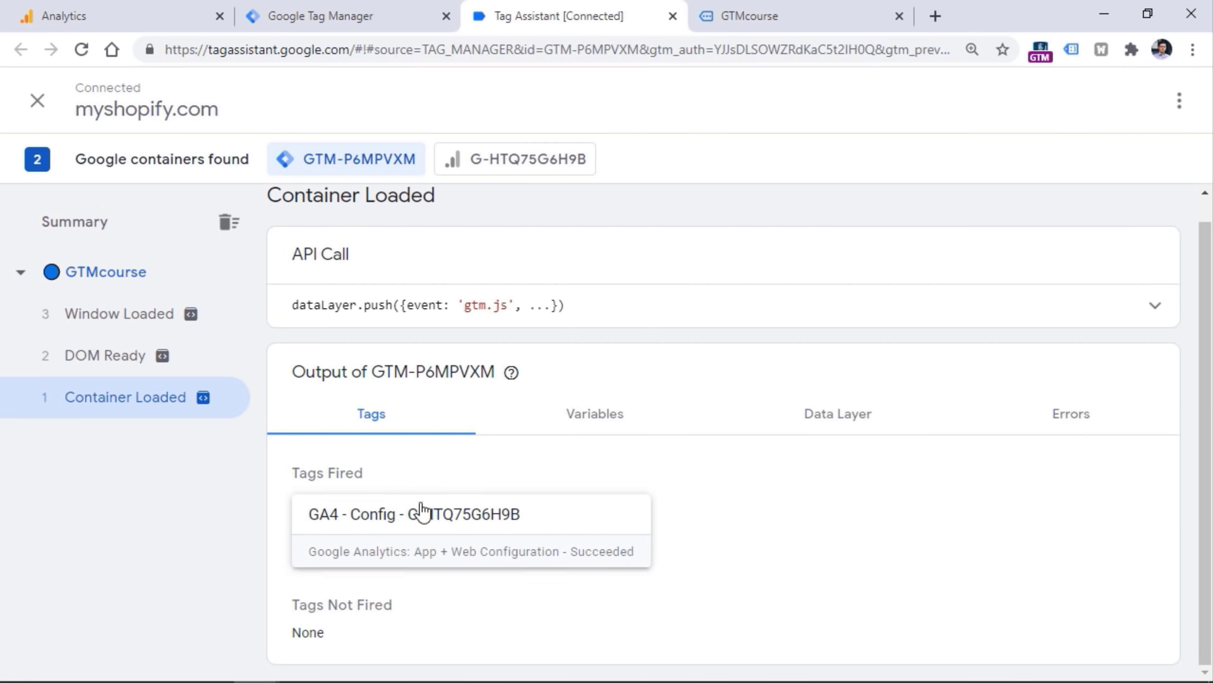
click(136, 361)
click(117, 318)
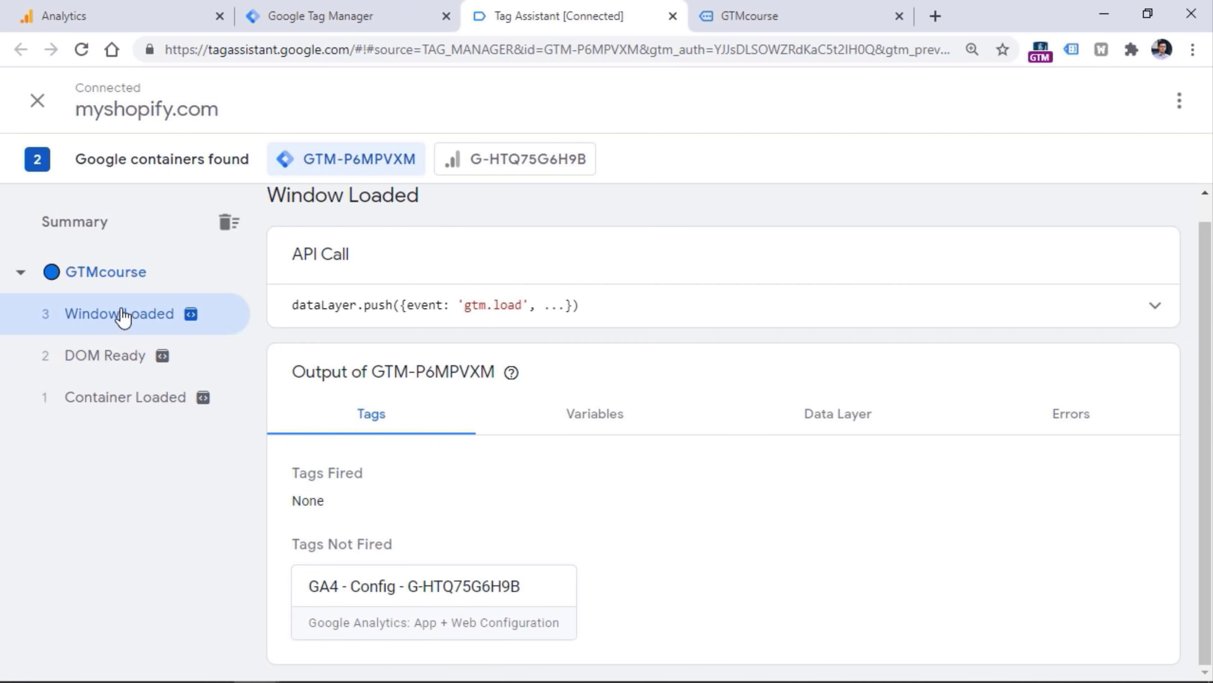
click(119, 359)
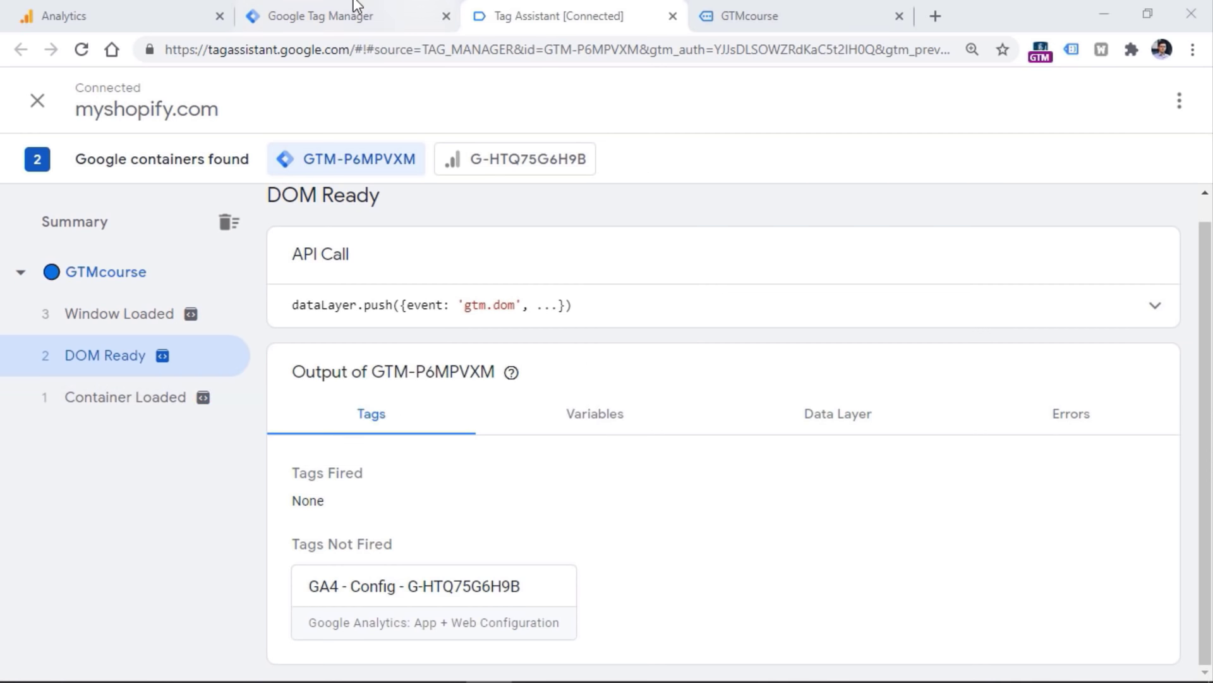
Compare the configuration tag's All Pages trigger in Tag Manager with the tags fired on the Container Loaded event in Tag Assistant.
click(304, 16)
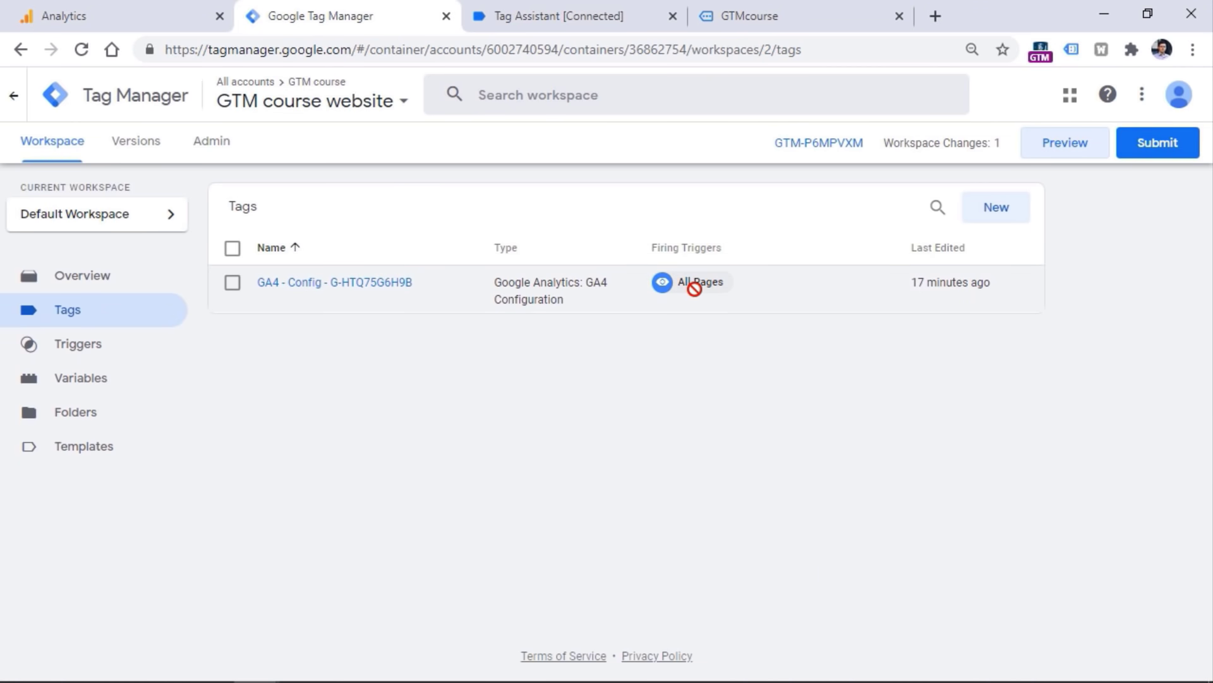
click(565, 17)
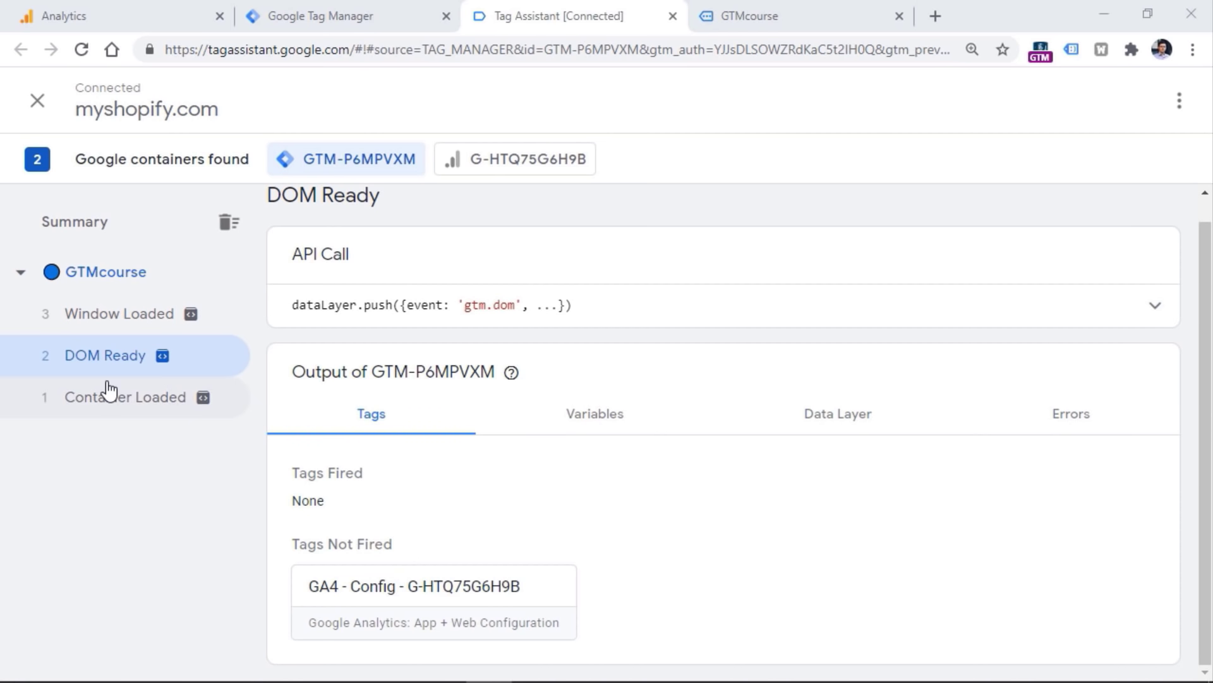
click(275, 16)
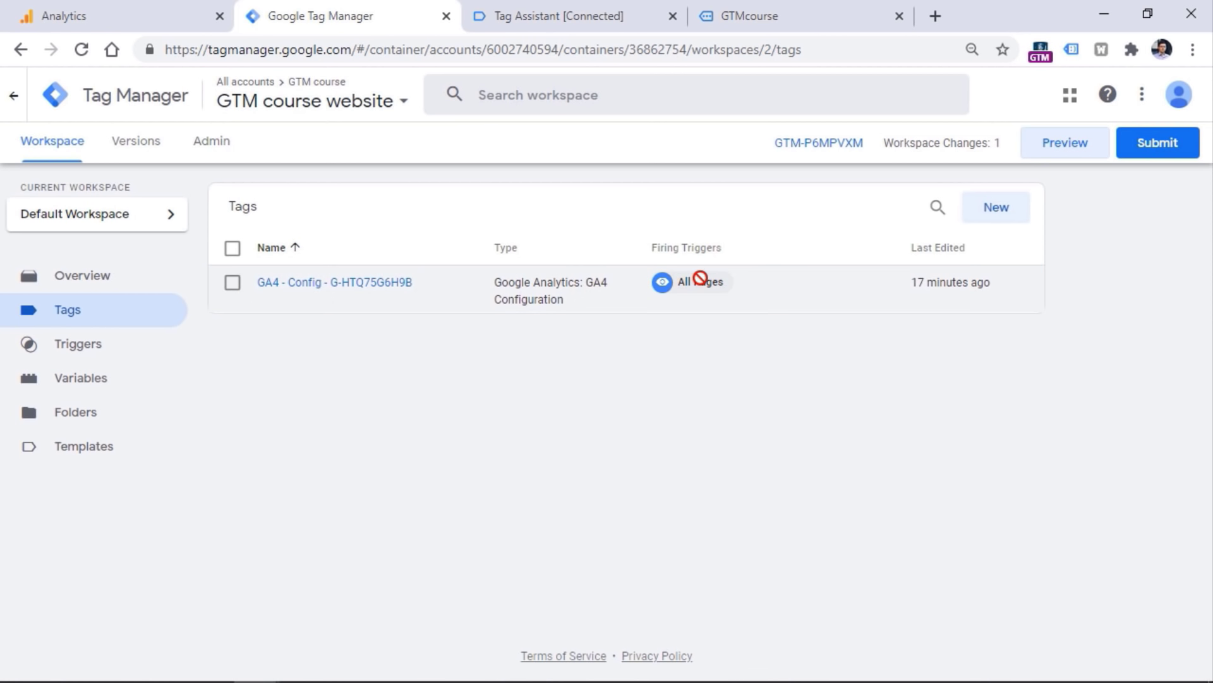
click(559, 5)
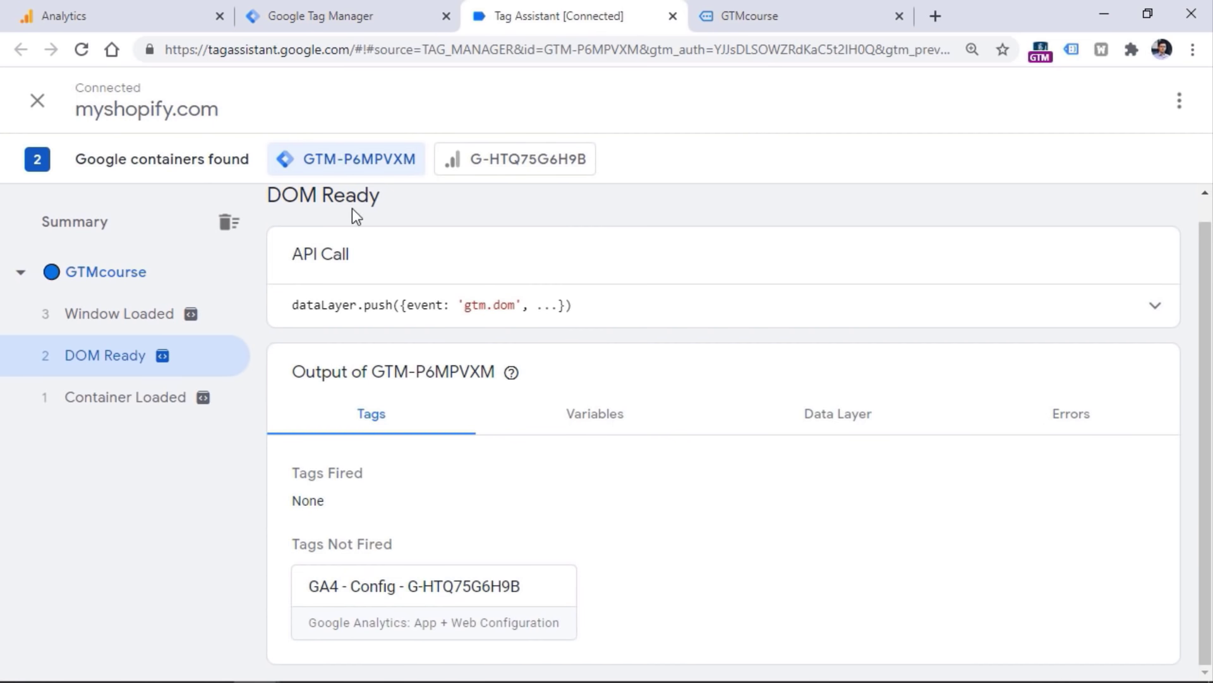
click(115, 407)
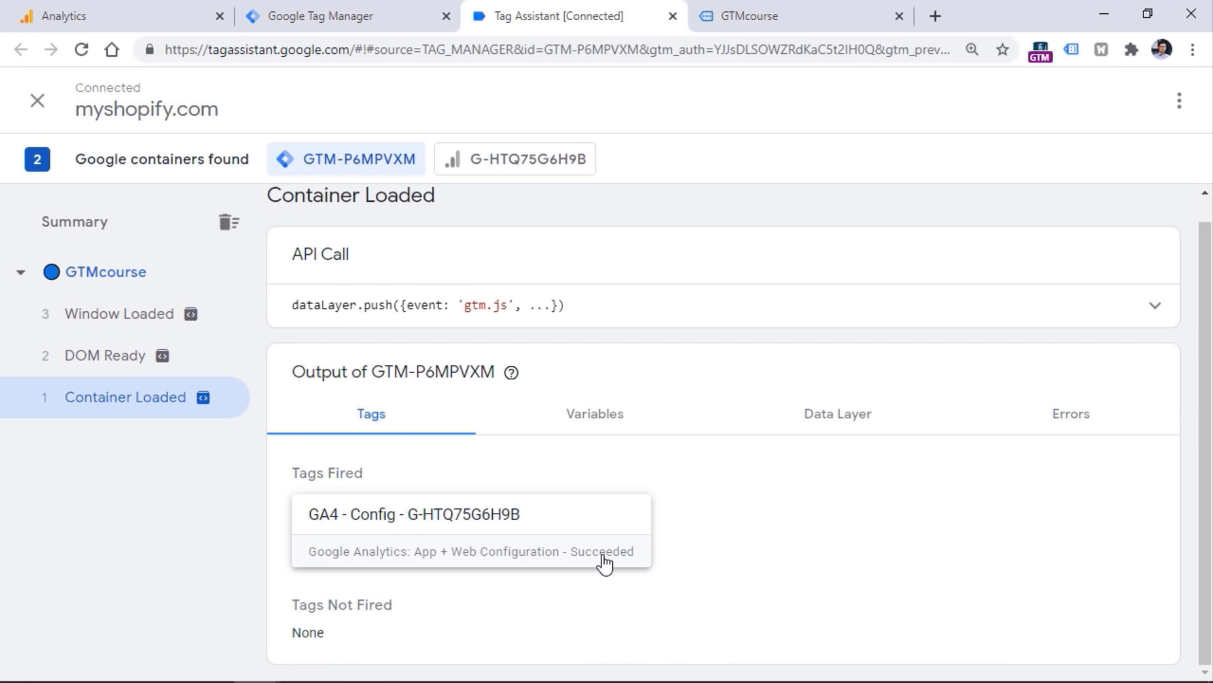
Inspect the fired GA4 configuration tag's measurement ID and firing triggers in Tag Assistant, comparing them with the tag's trigger in Tag Manager.
click(466, 527)
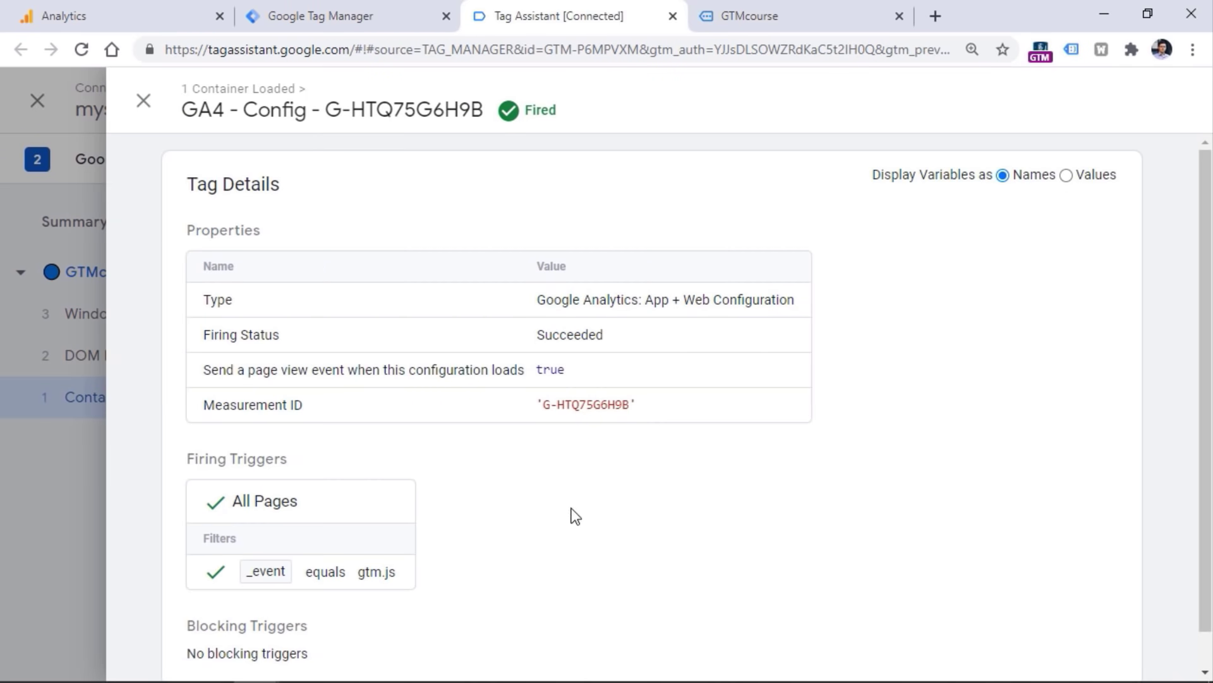
drag(543, 404, 630, 406)
click(630, 406)
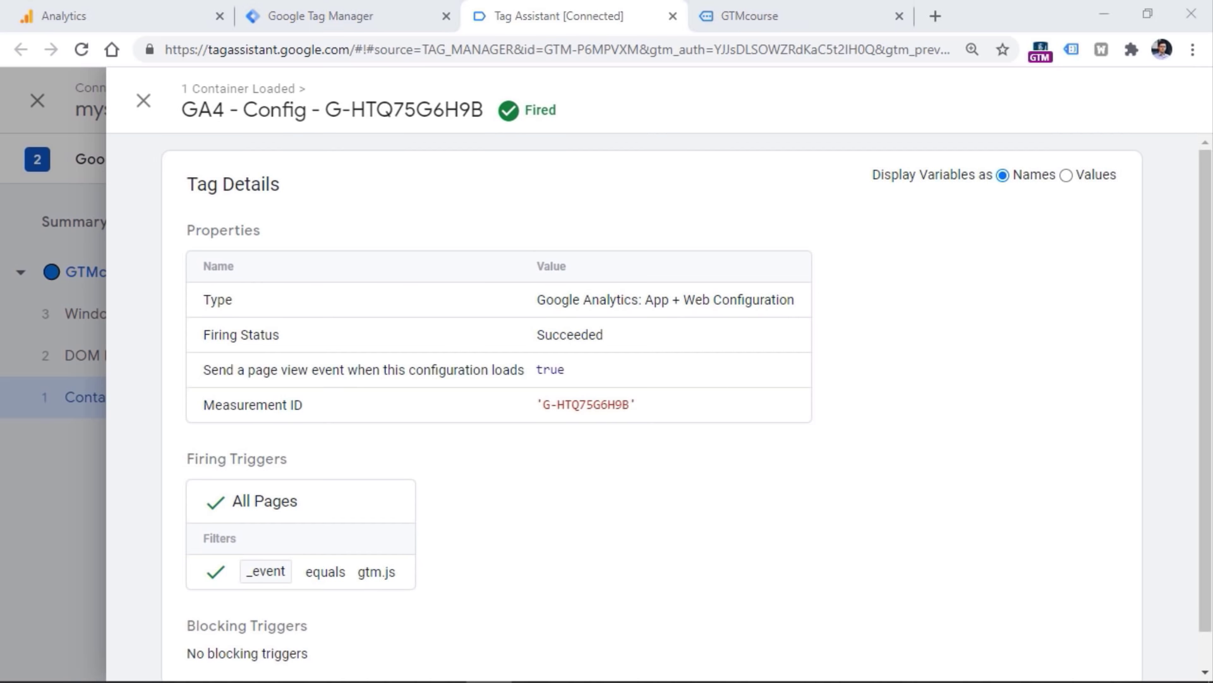
scroll(608, 451, down, 1)
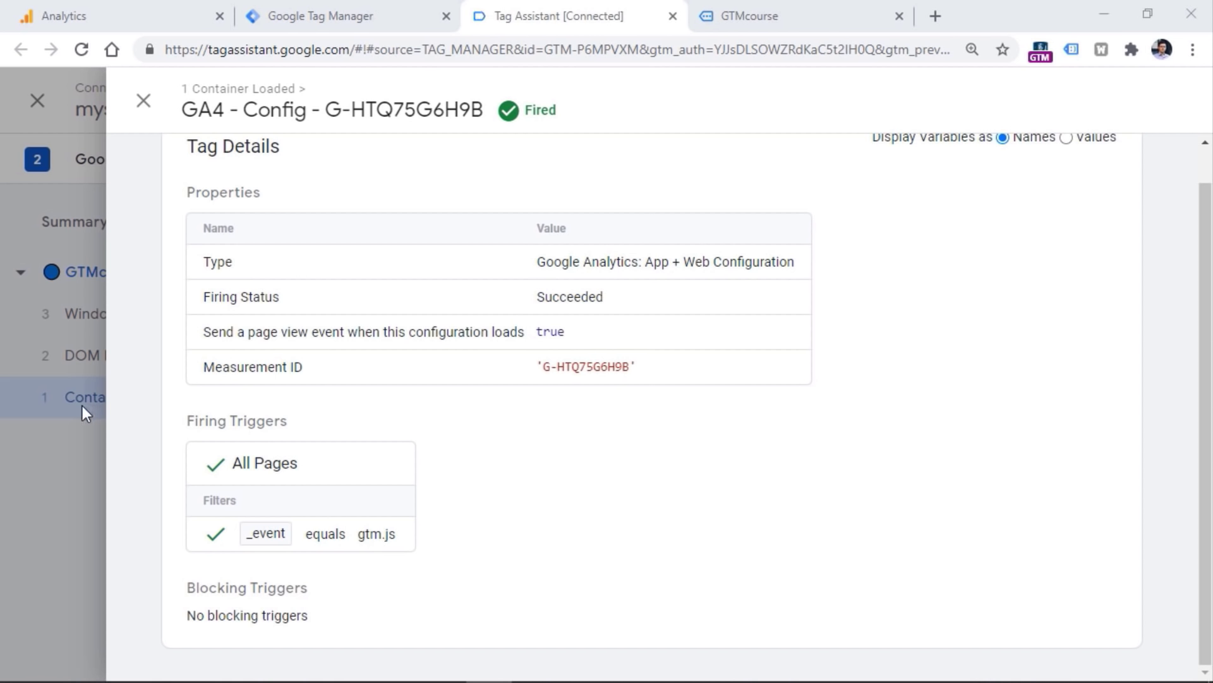
click(323, 14)
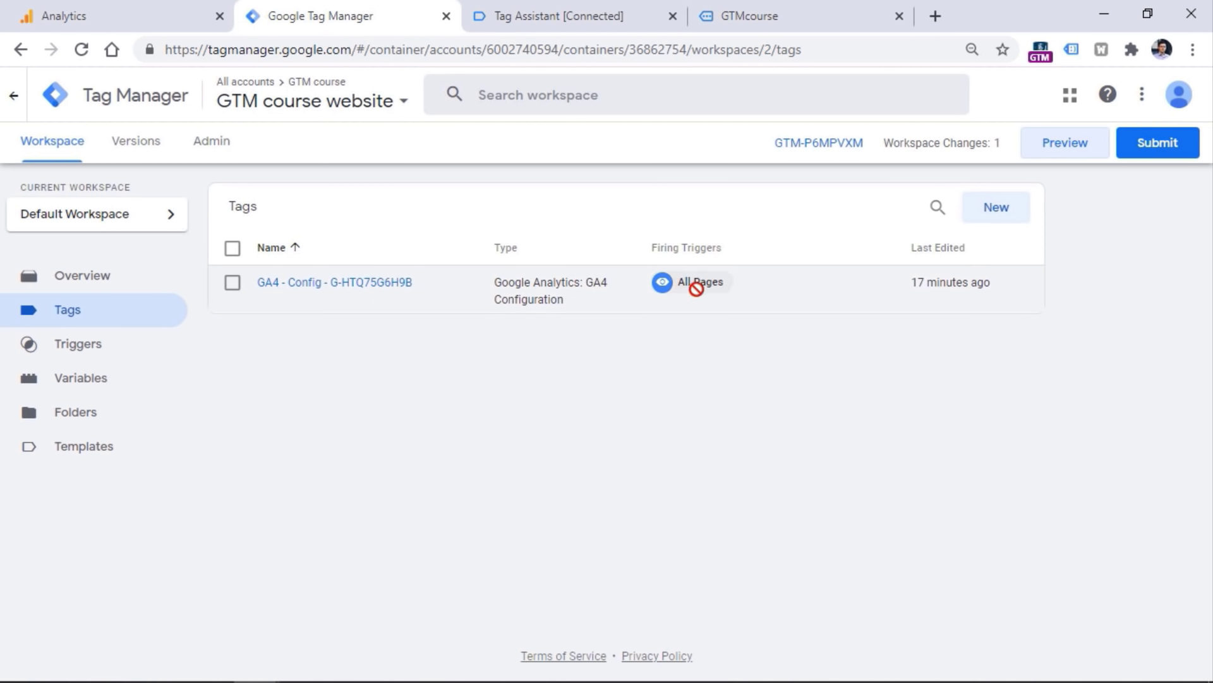
click(561, 15)
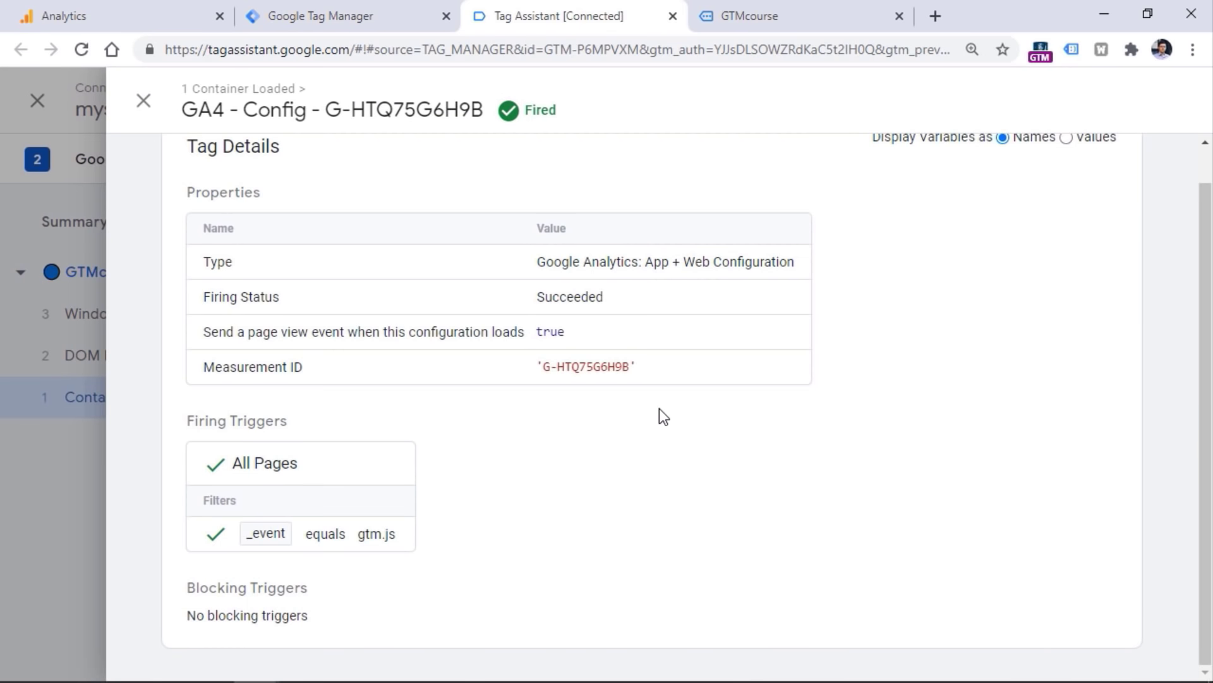
key(Escape)
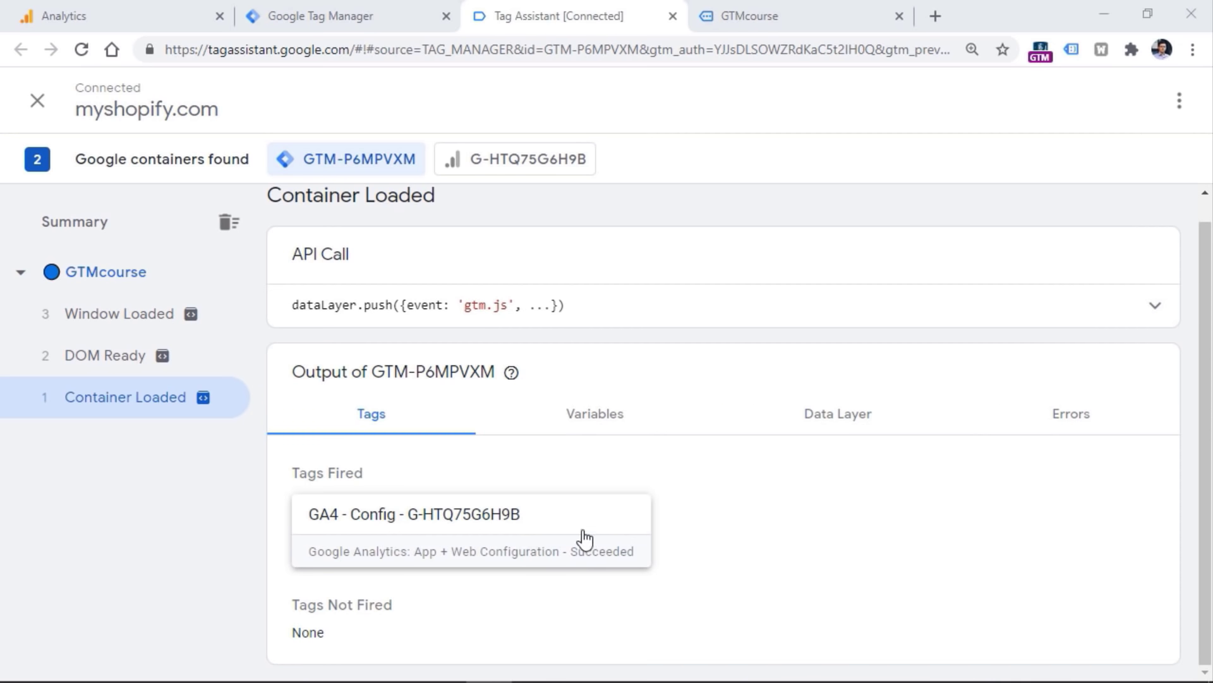
Compare the tag's All Pages trigger in Tag Manager with the tags fired on the home page's DOM Ready and Window Loaded events.
click(317, 10)
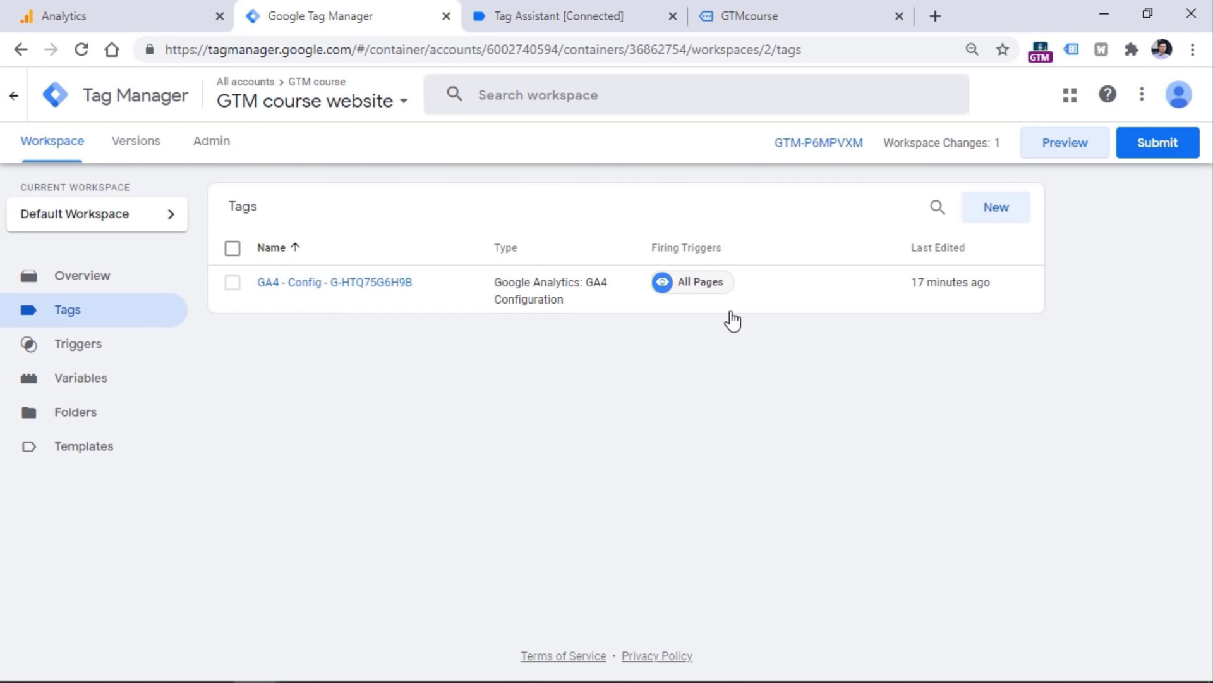
click(575, 8)
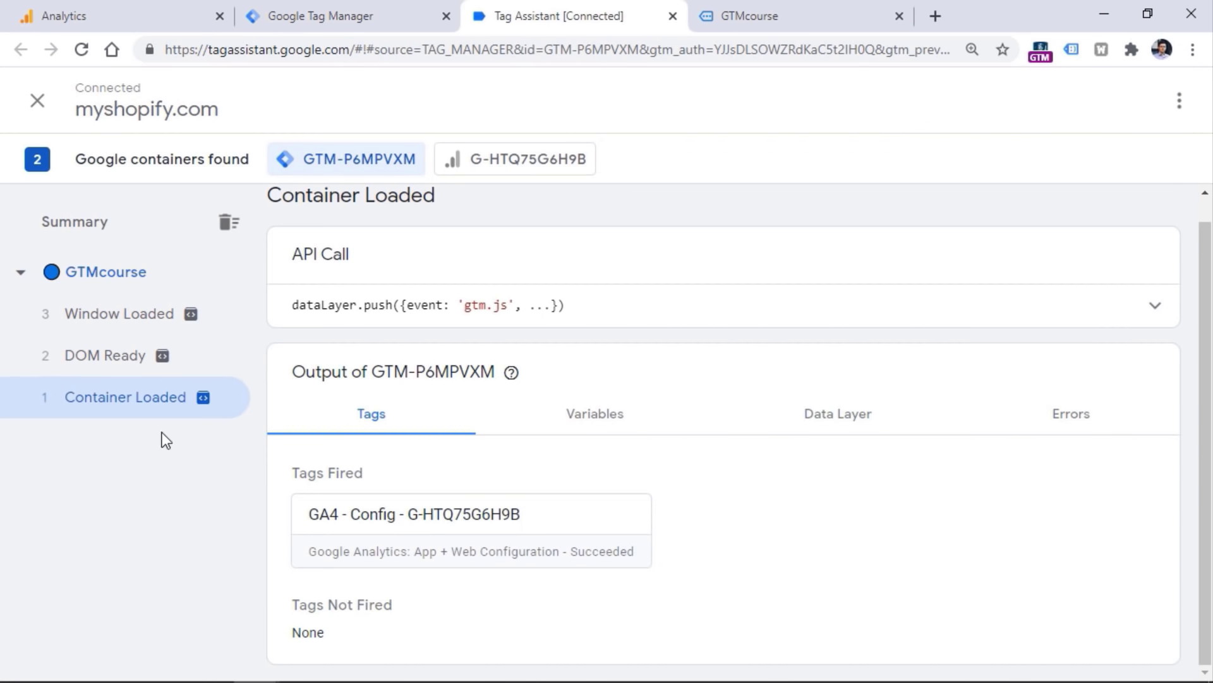
click(113, 359)
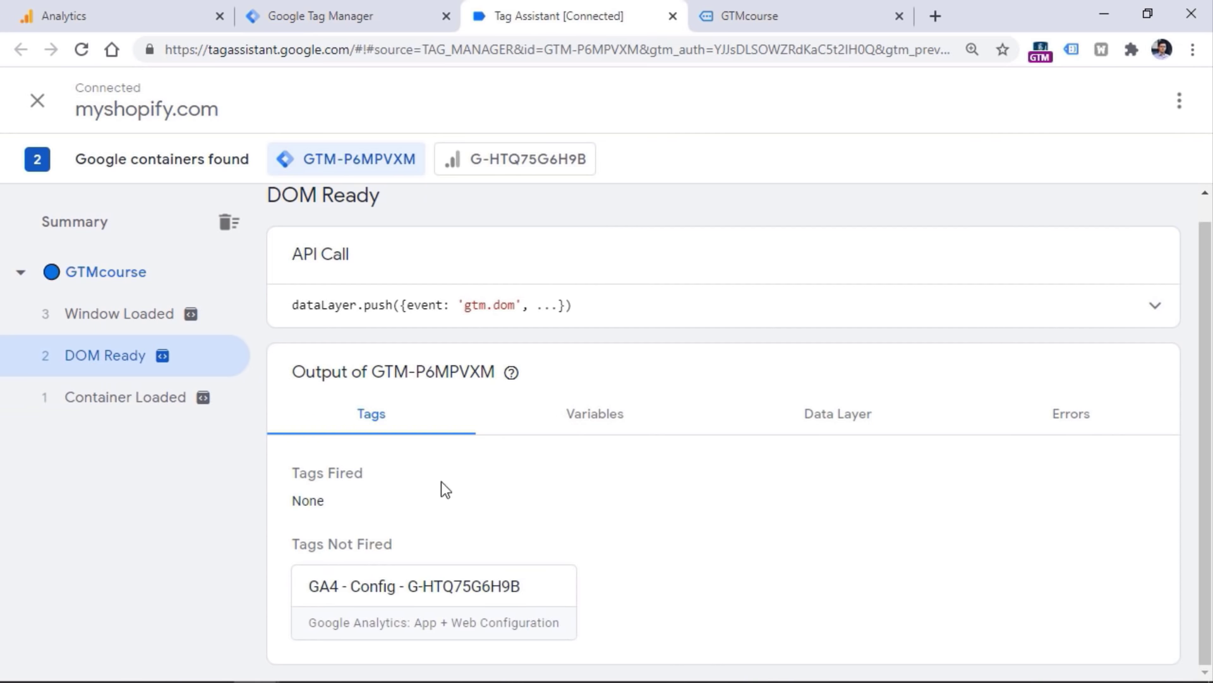
click(140, 314)
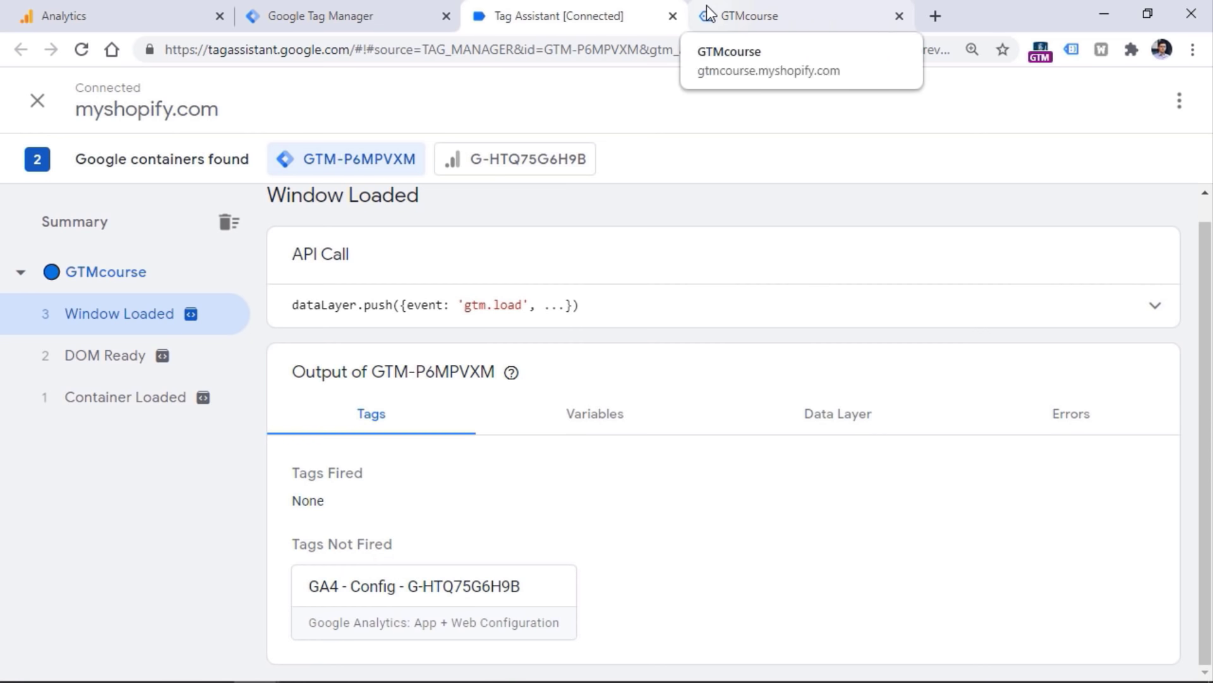
click(354, 5)
click(583, 9)
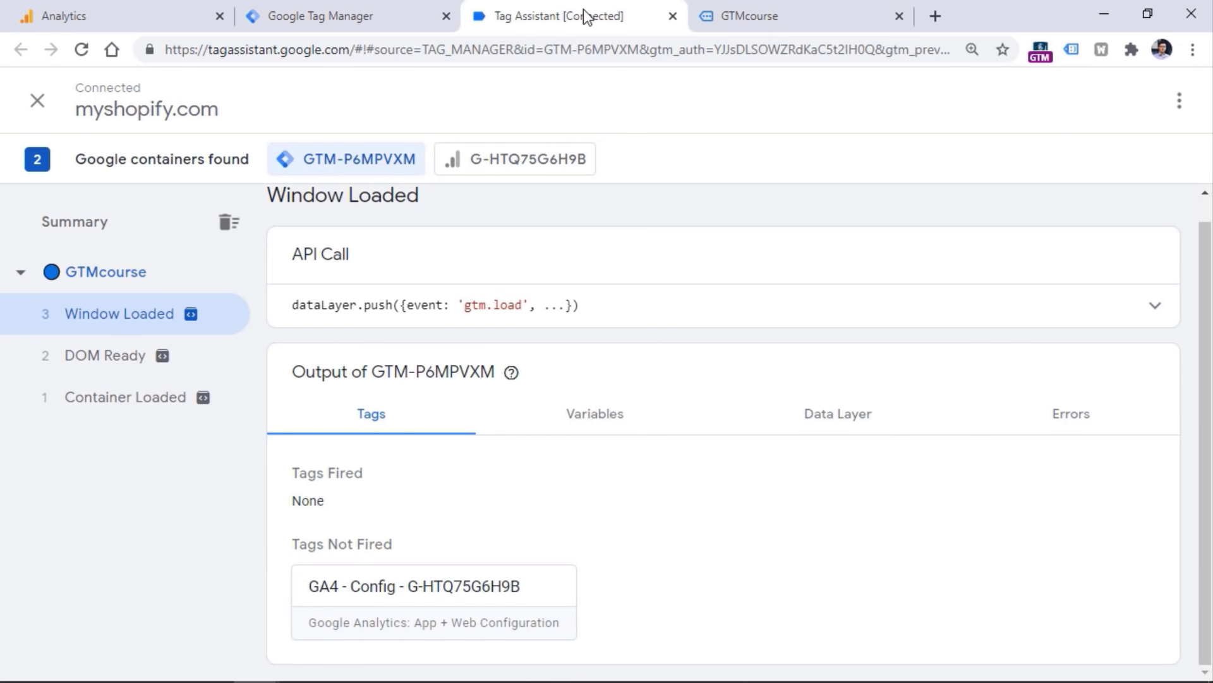
Open the store's Catalog page in the connected debug session and return to Tag Assistant.
click(826, 9)
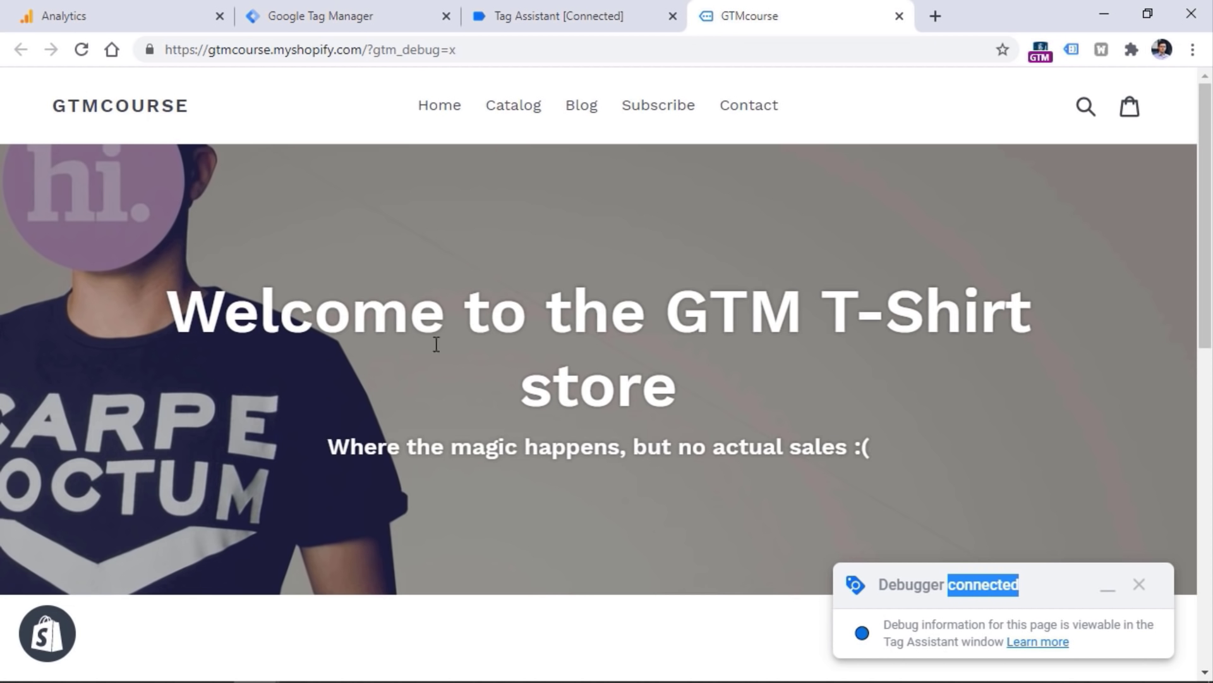
click(519, 112)
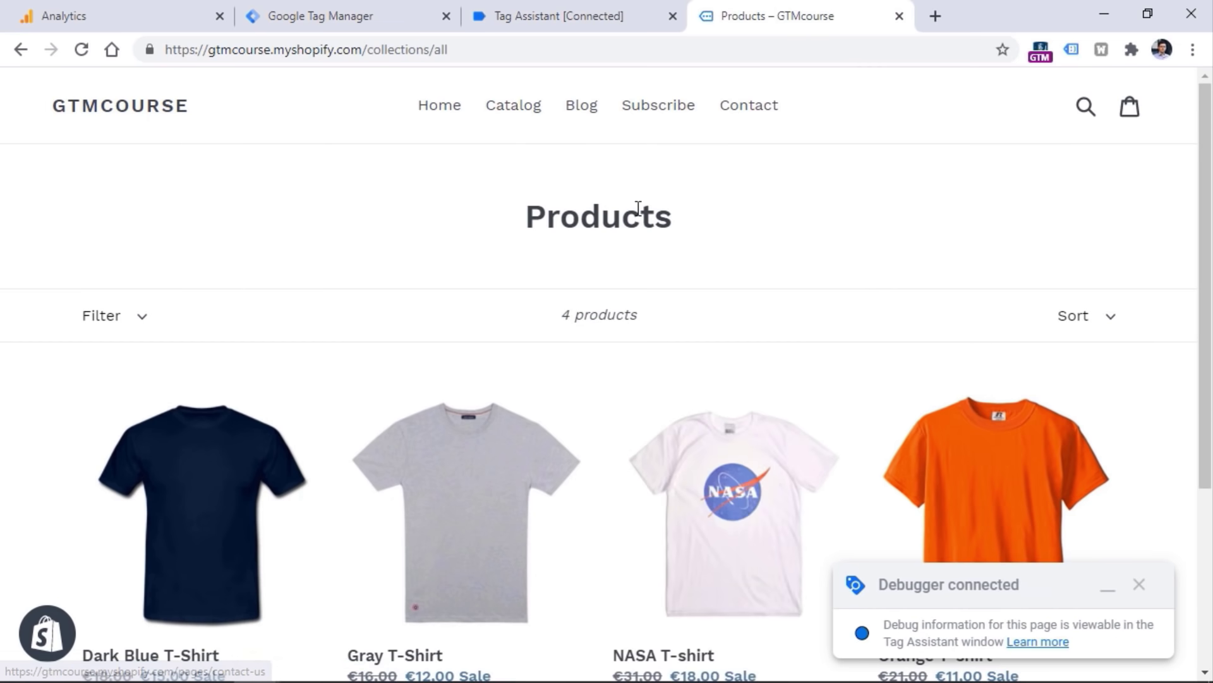
click(544, 12)
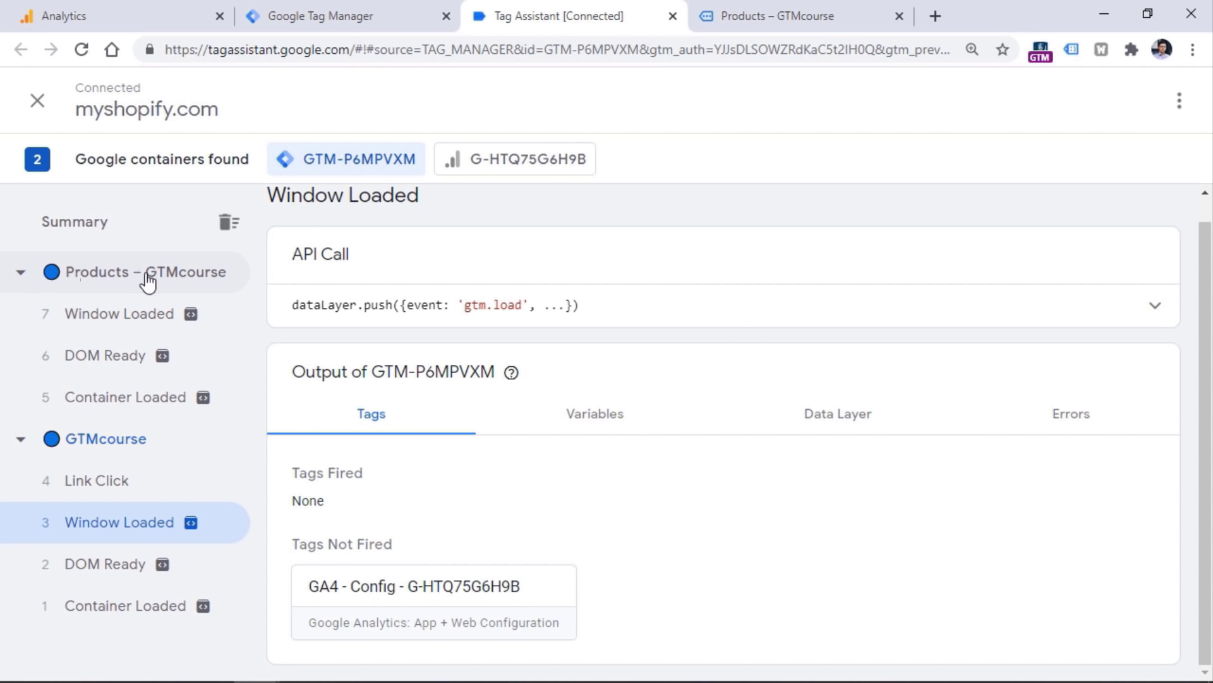
click(740, 16)
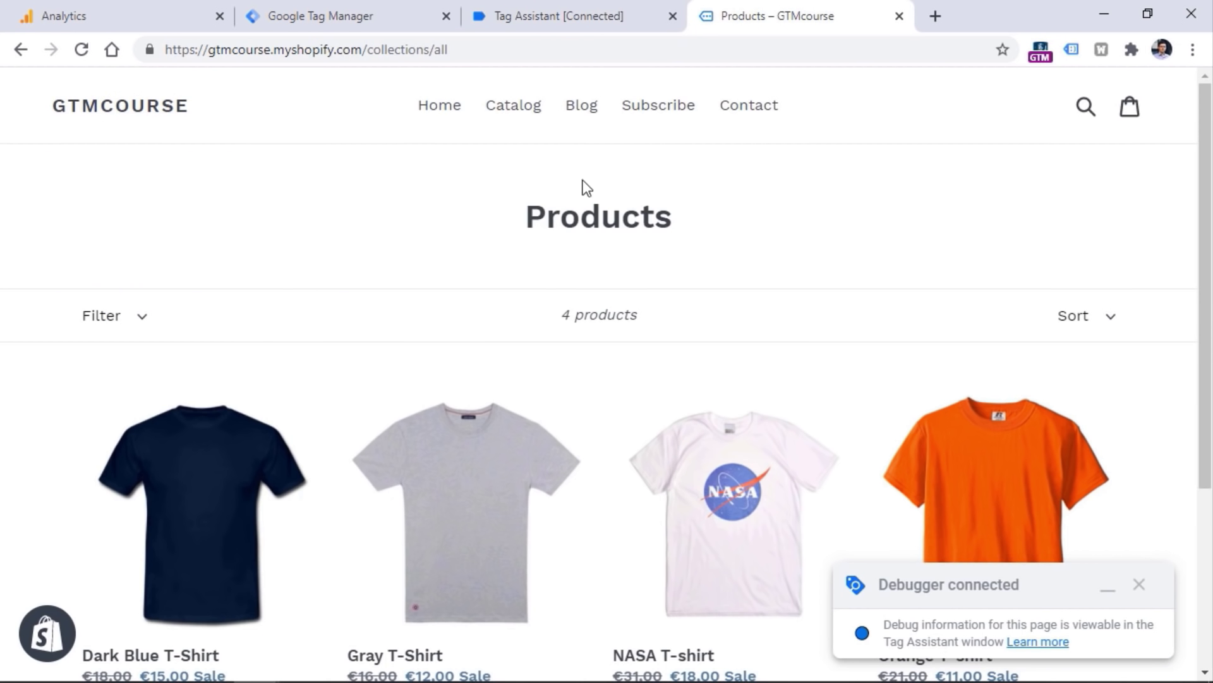
click(590, 13)
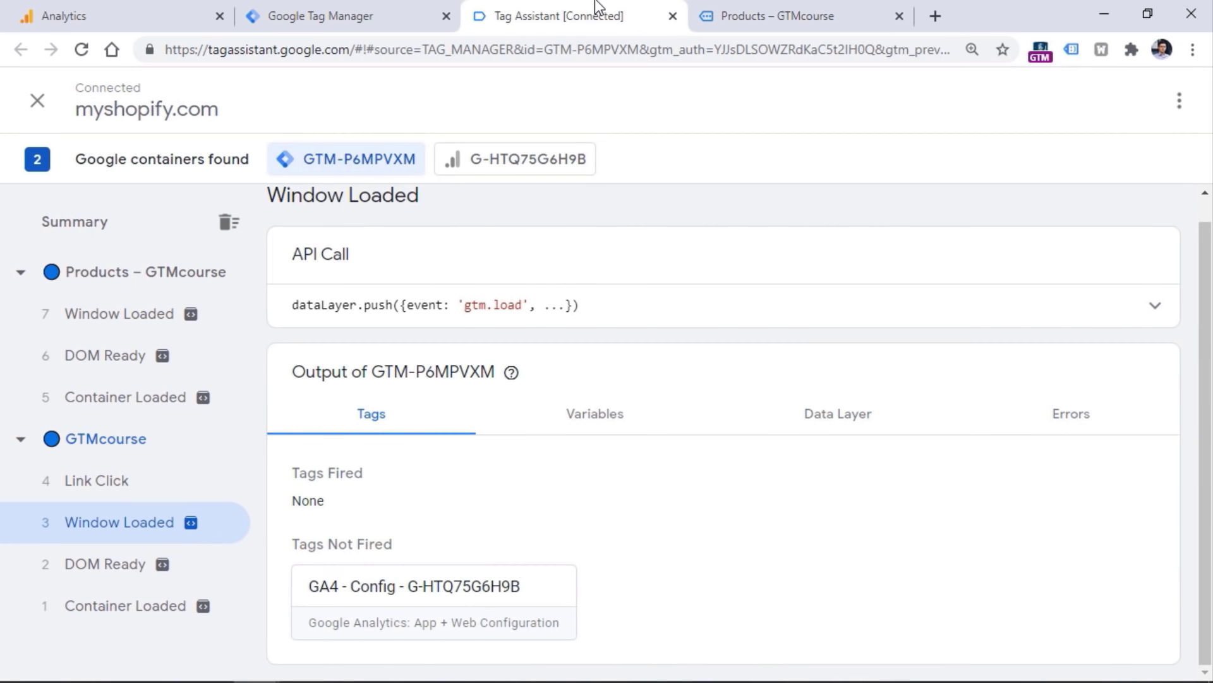
Examine the tags fired on the Products page's Container Loaded, DOM Ready and Window Loaded events.
click(140, 398)
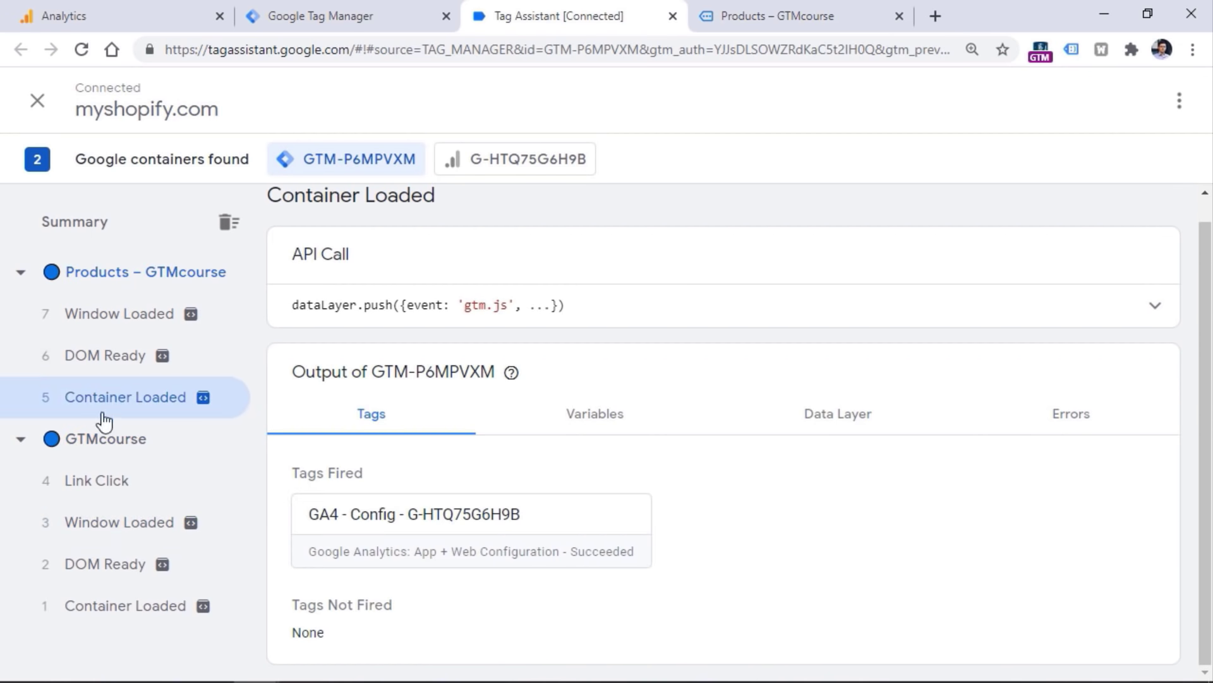
click(101, 358)
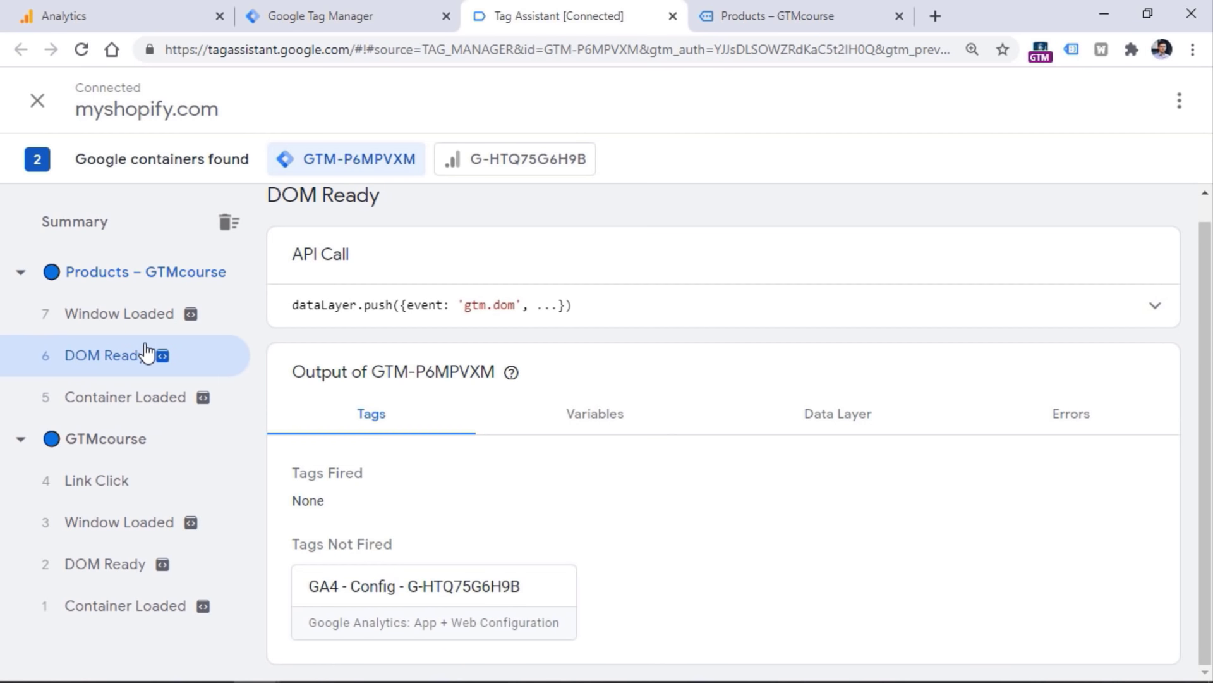
click(133, 323)
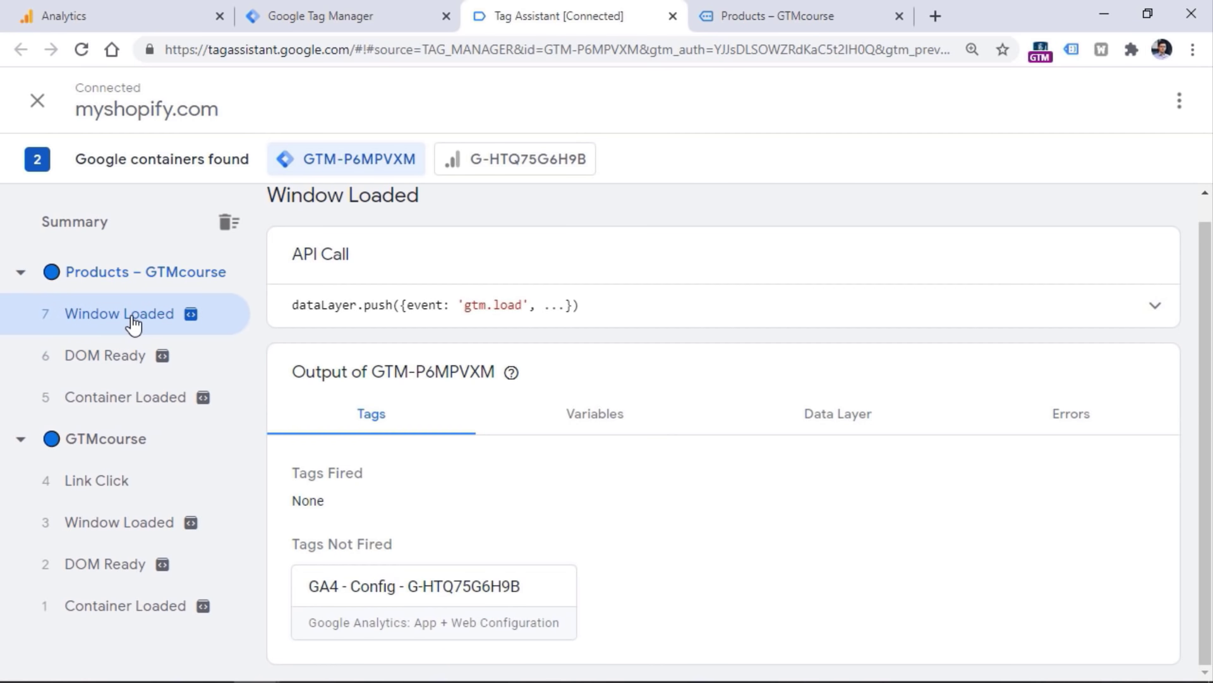
click(125, 400)
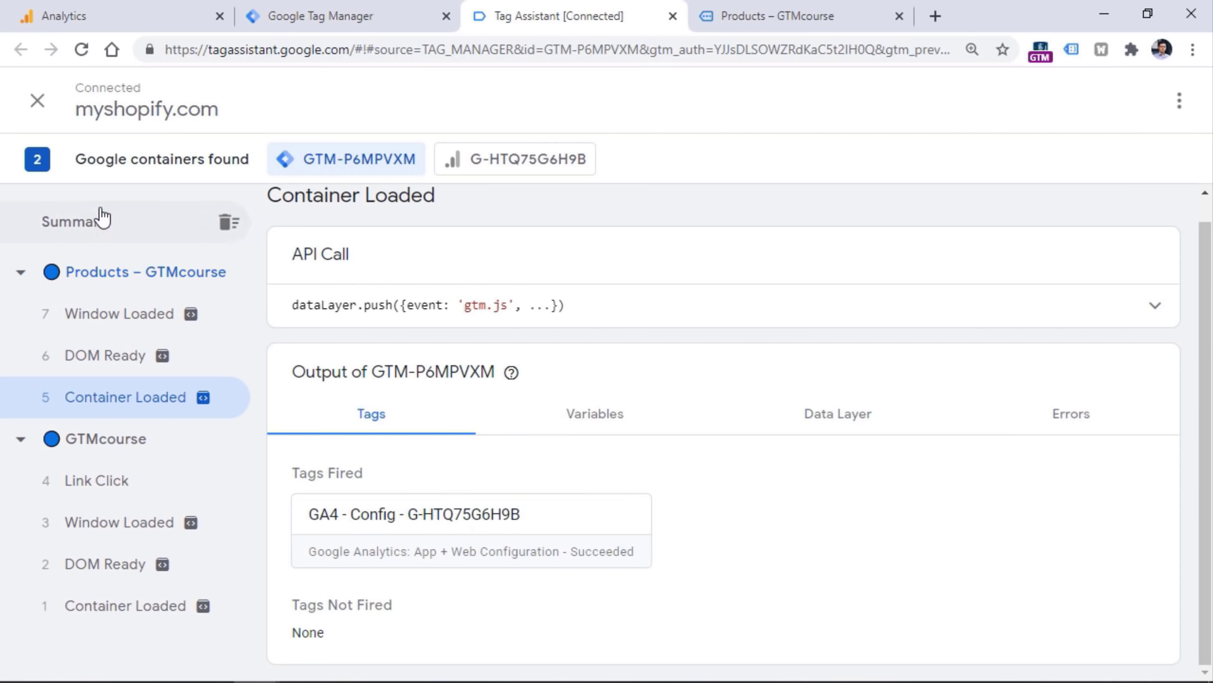
Review the GA4 configuration tag's details from the debug summary, including the messages where it fired, and close them.
click(77, 232)
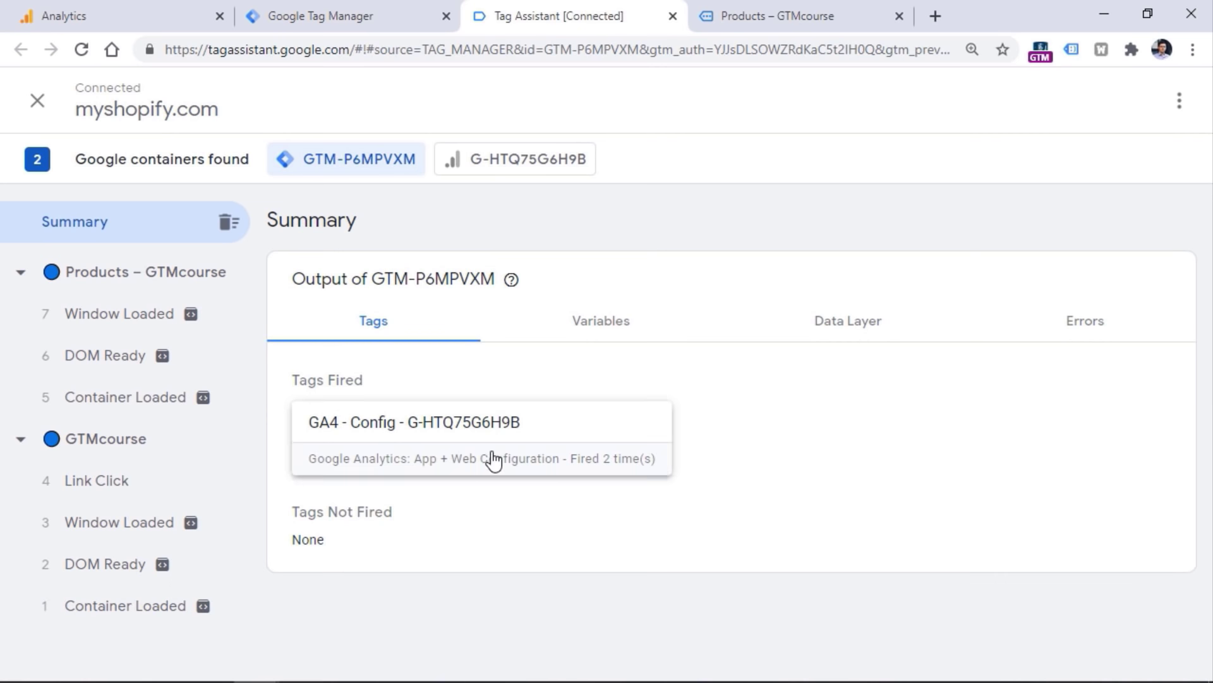
click(504, 426)
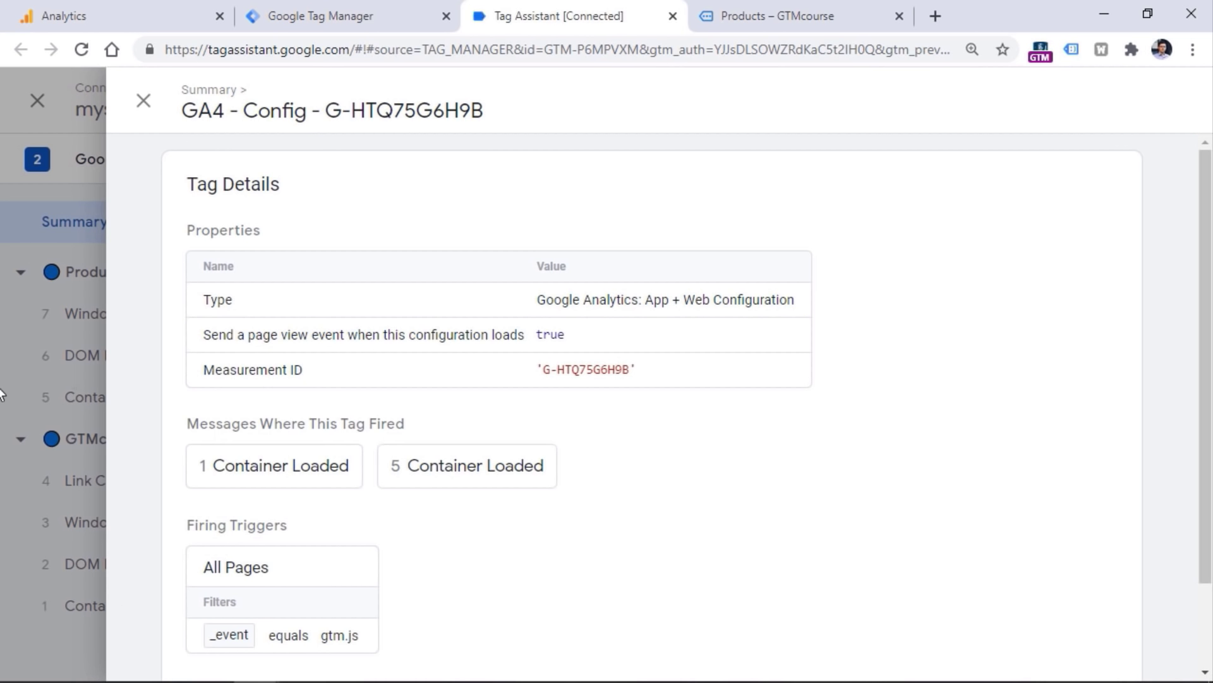
click(144, 101)
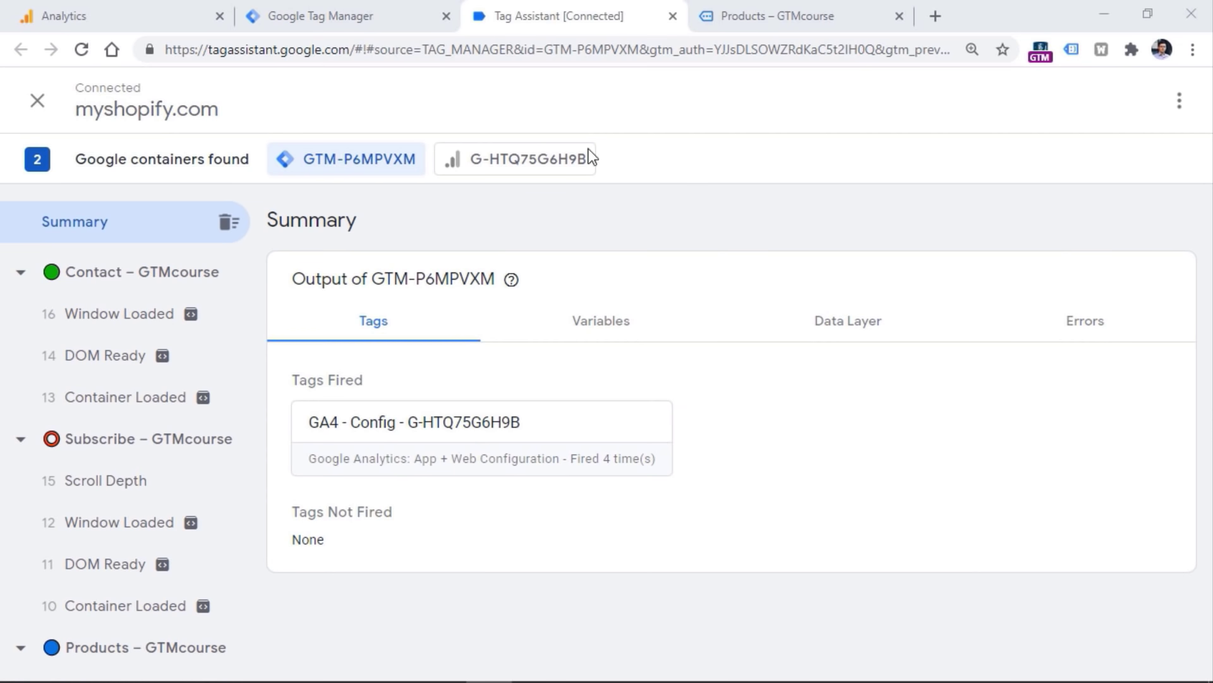
Switch to Google Analytics, leave the data stream settings and open DebugView, cross-checking it with the Tag Assistant summary.
click(134, 5)
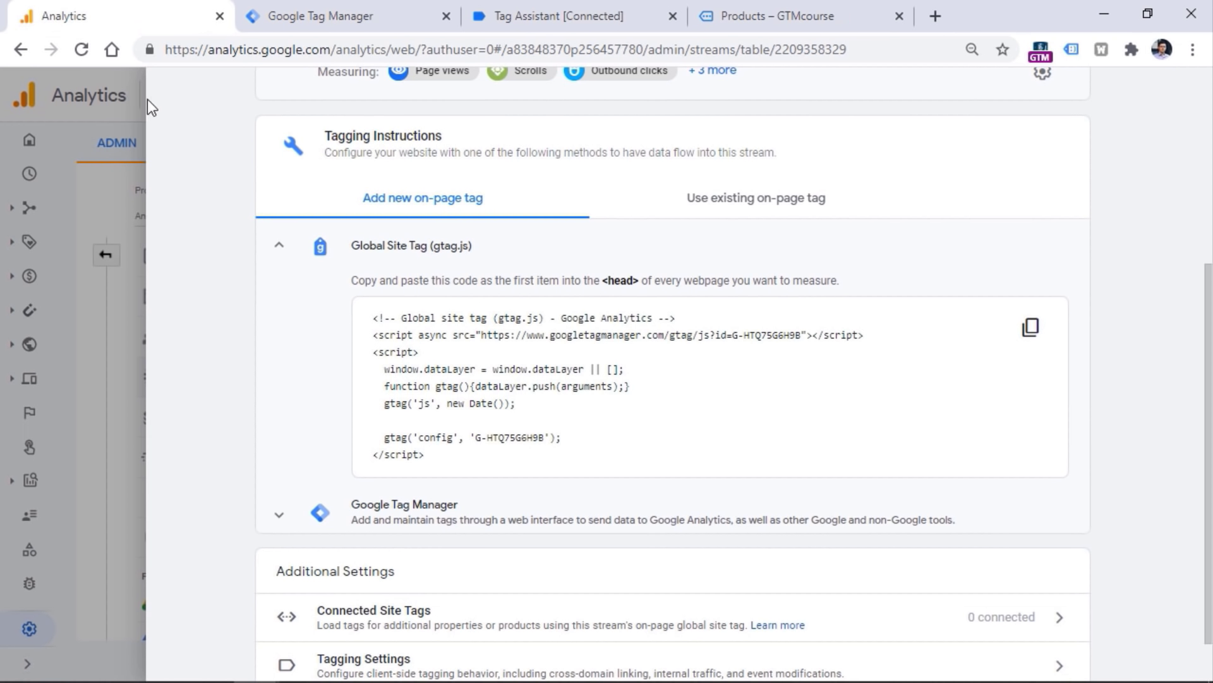
click(26, 199)
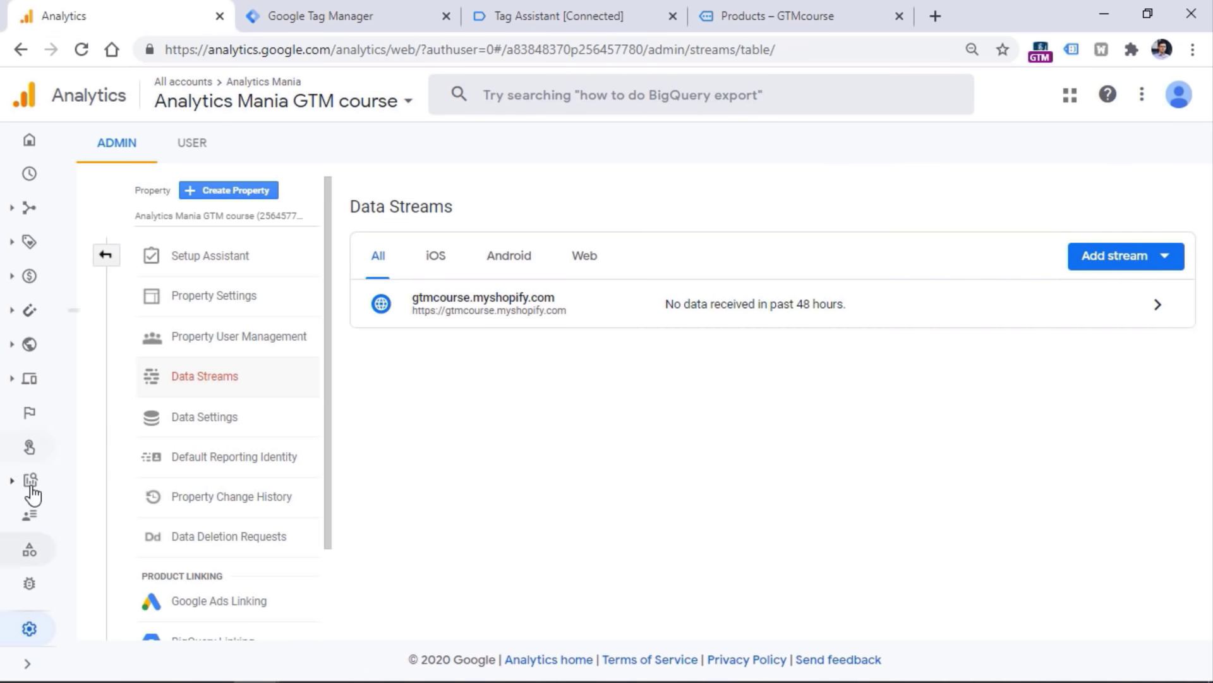
click(28, 664)
scroll(100, 341, down, 2)
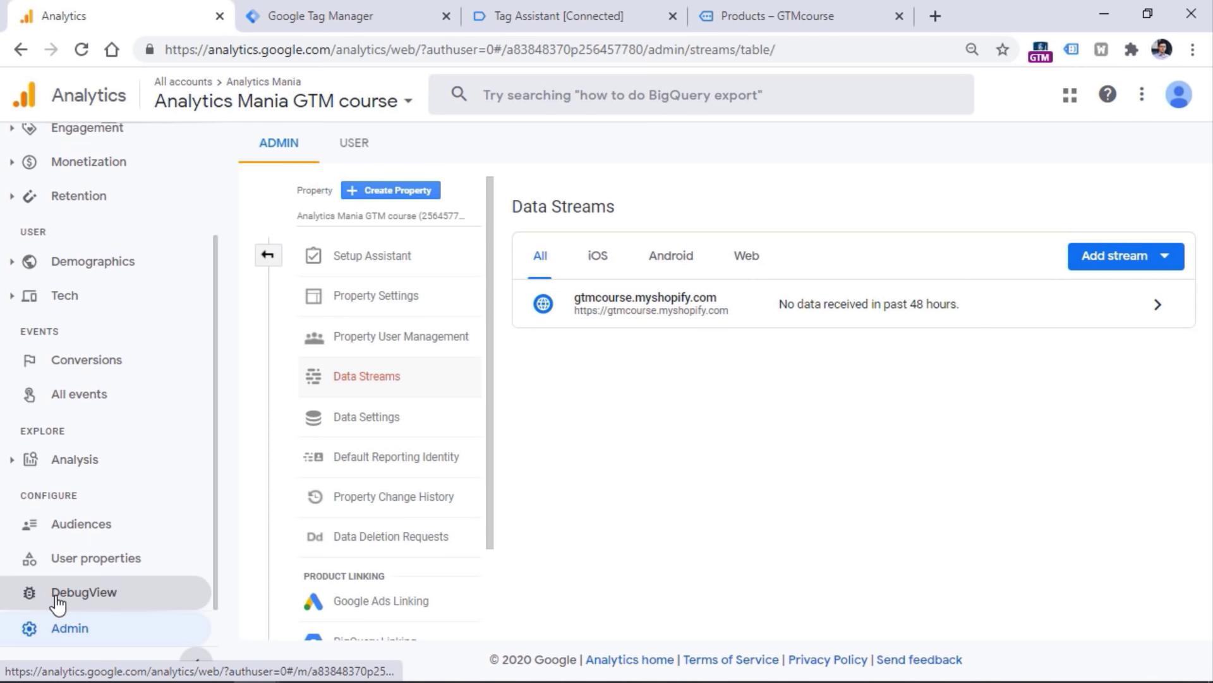
click(91, 594)
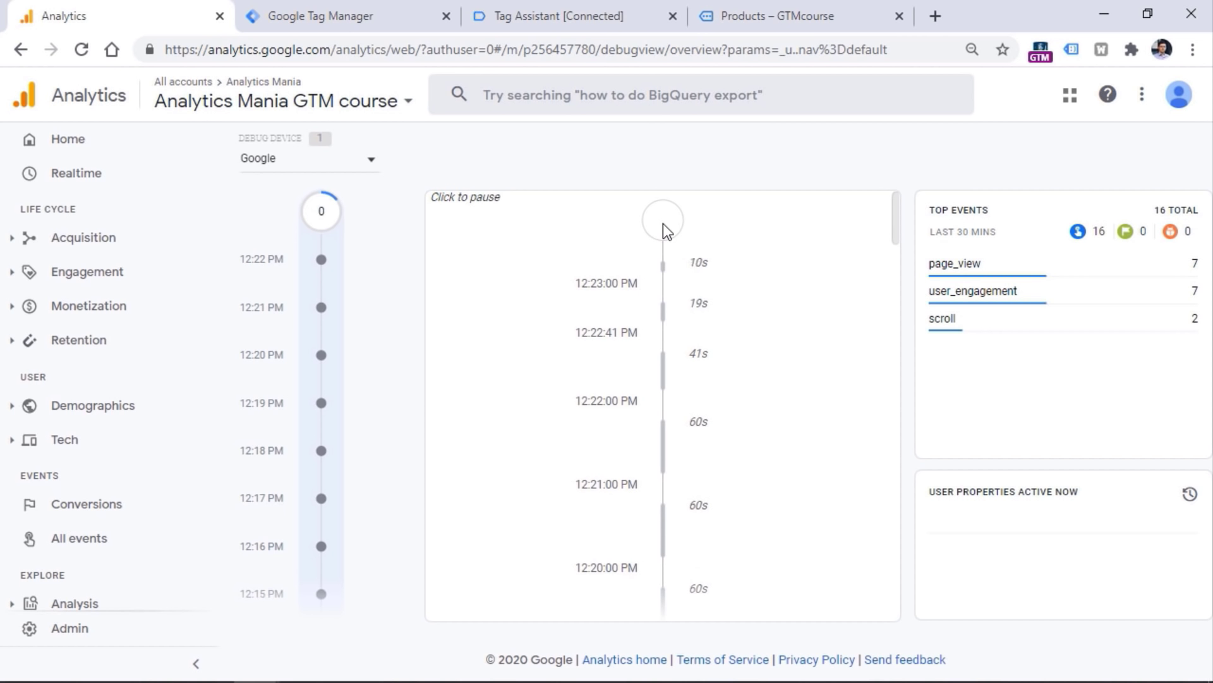
click(553, 15)
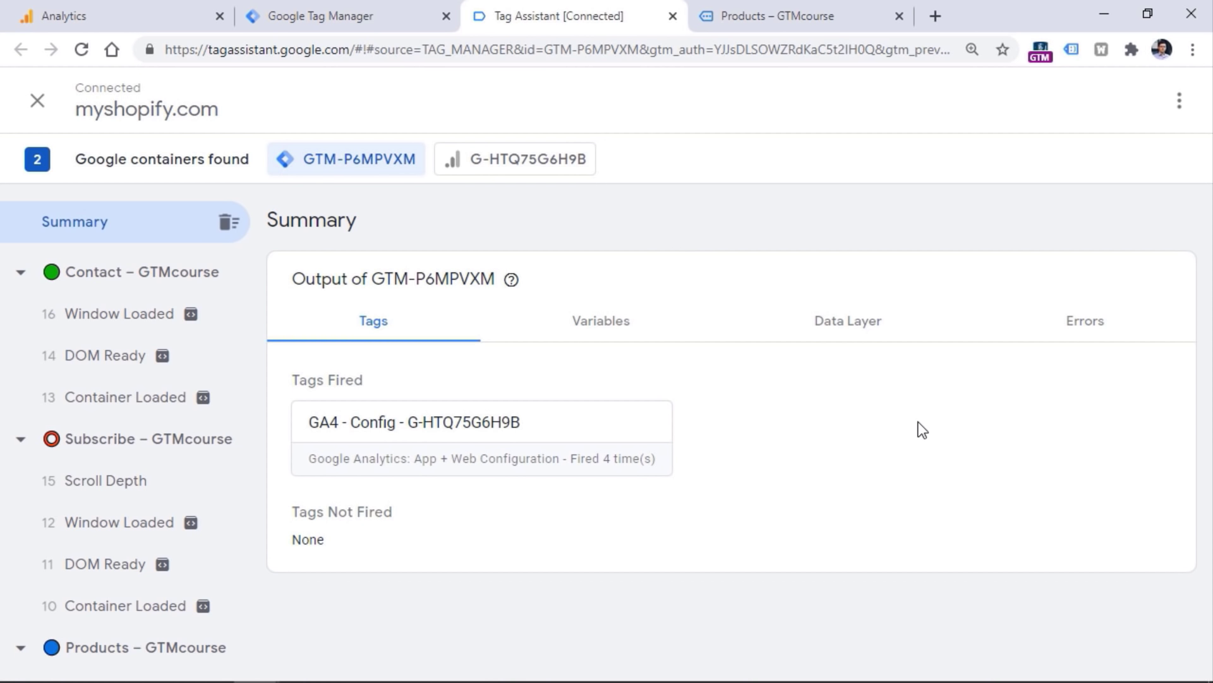
key(ctrl+1)
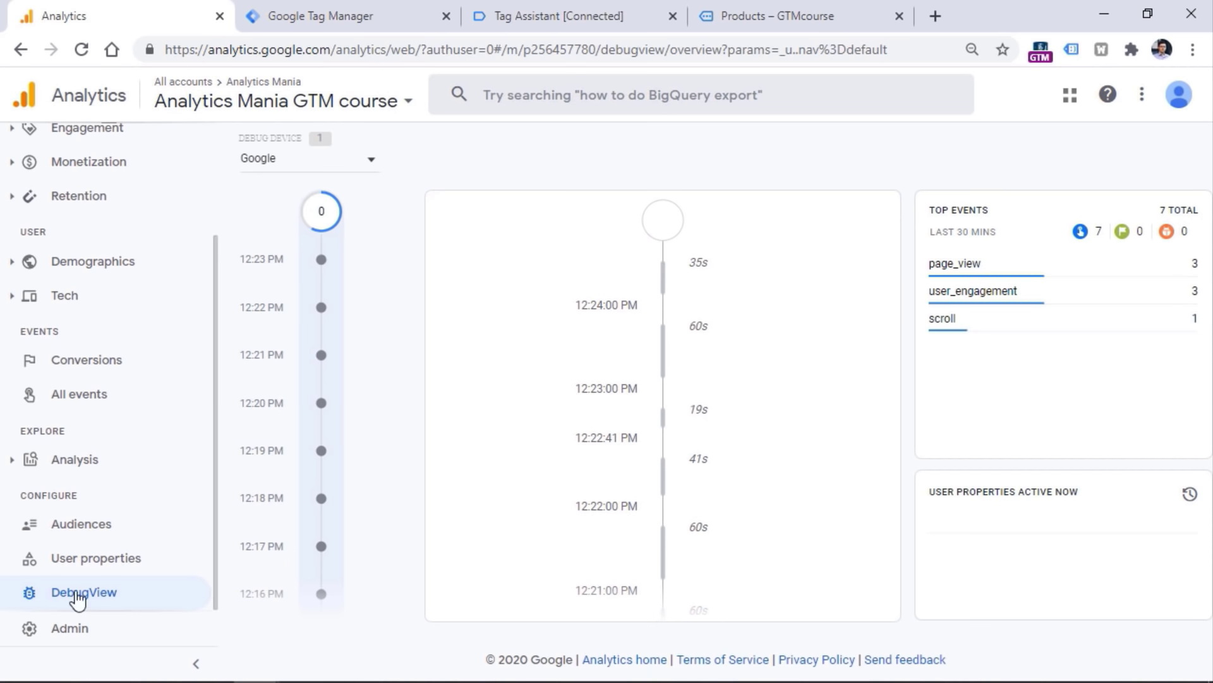
Reload the store's Products page and check the tags fired on its newest Container Loaded event in Tag Assistant.
click(780, 13)
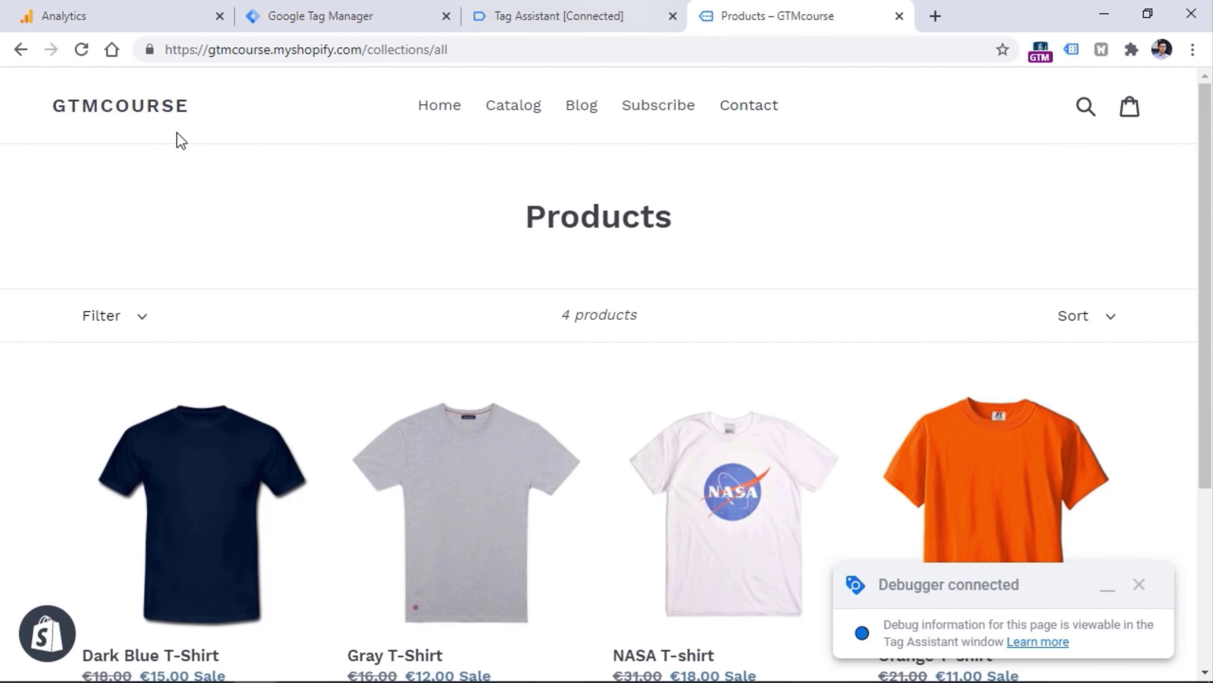
click(81, 50)
click(560, 14)
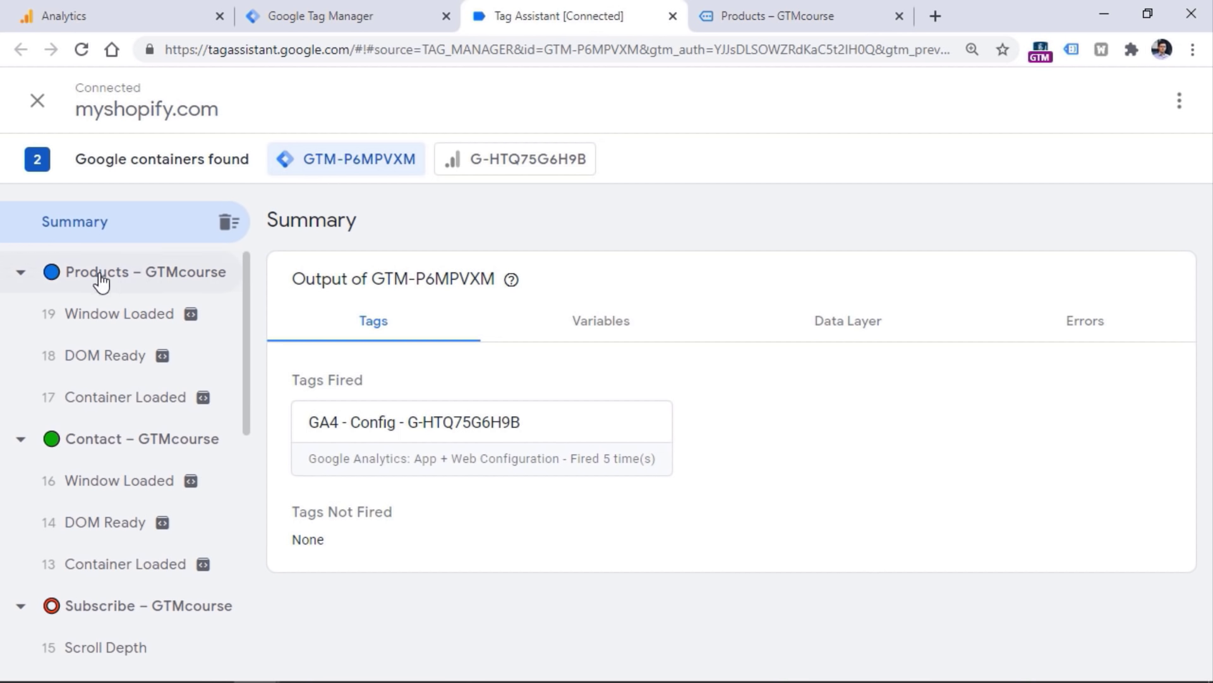
click(107, 408)
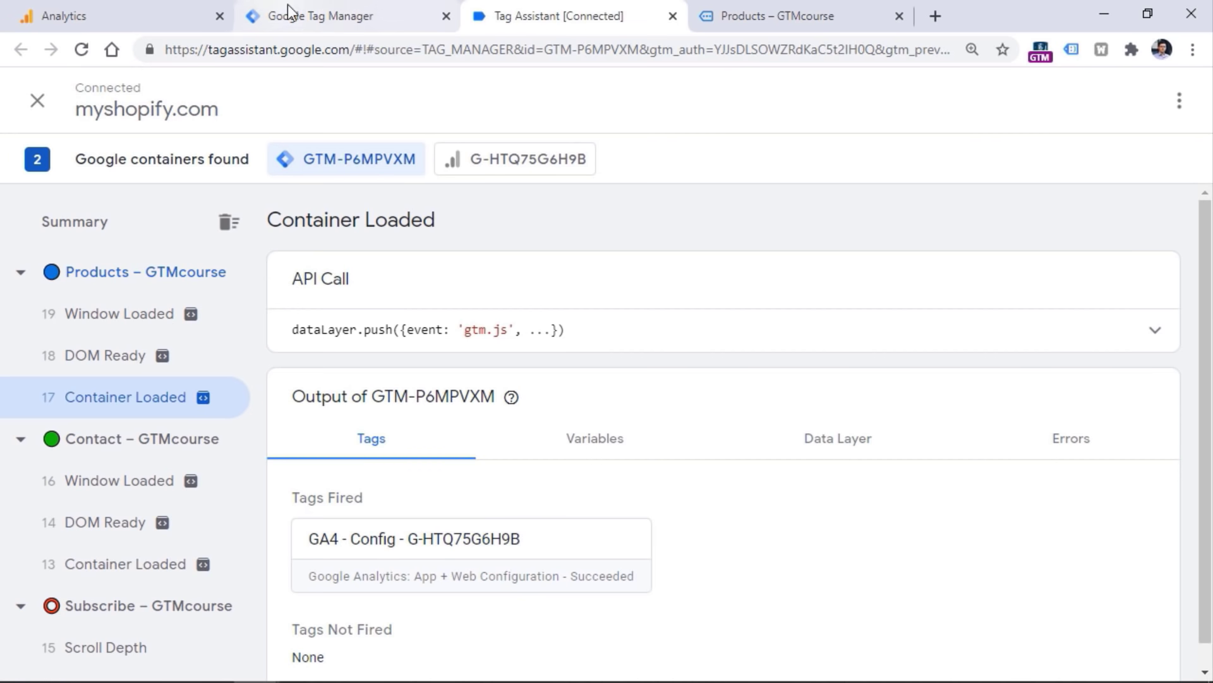
Check the incoming events in Google Analytics DebugView against the GA4 configuration tag in Tag Manager.
click(114, 9)
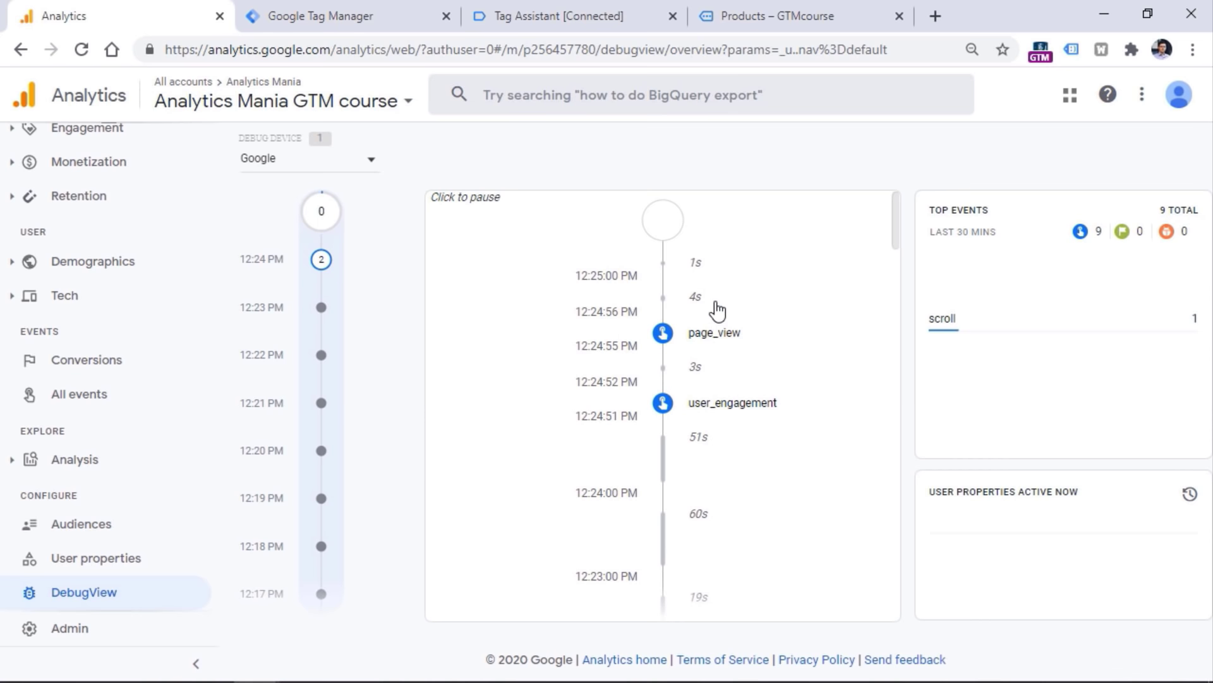
click(373, 9)
click(313, 284)
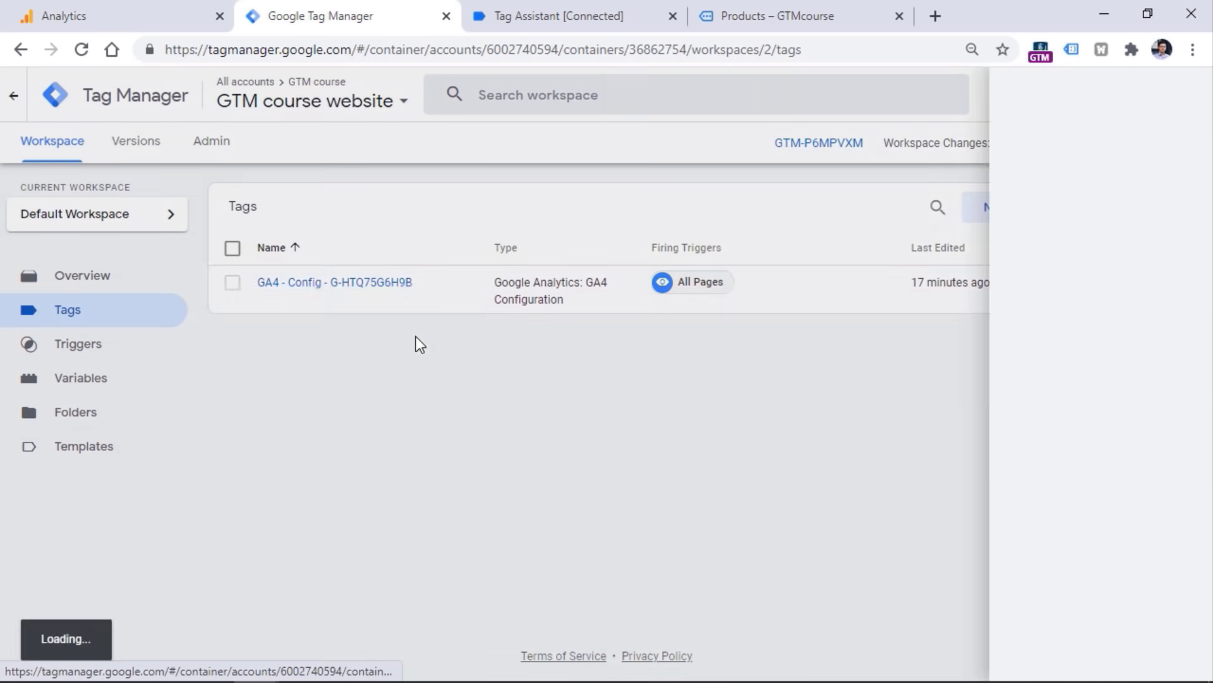
click(139, 17)
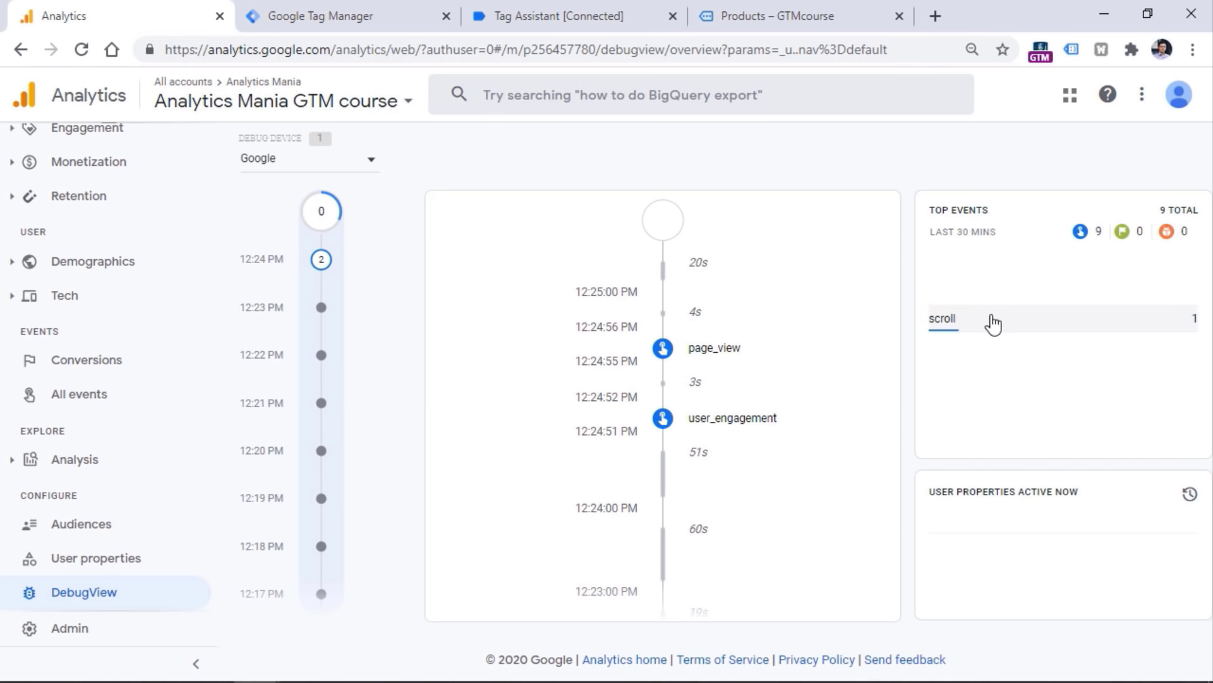
Scroll down the store's Products page and back up to send a scroll event to DebugView.
click(589, 8)
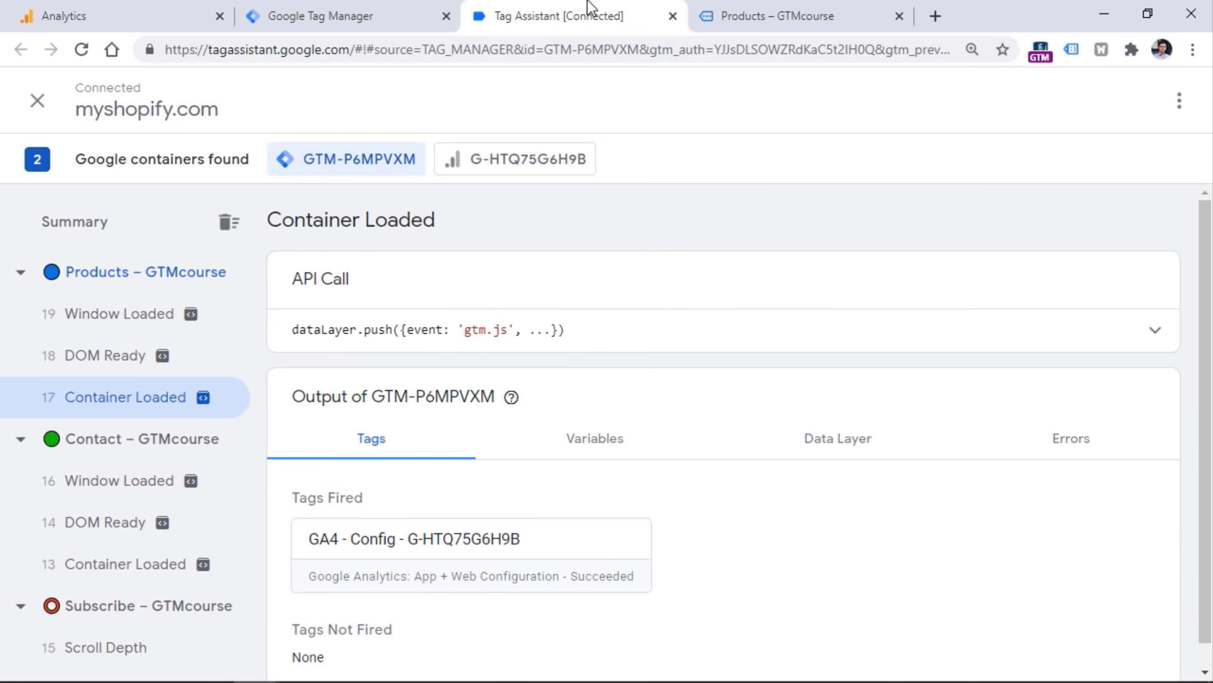
click(753, 3)
scroll(572, 315, down, 4)
scroll(579, 314, up, 4)
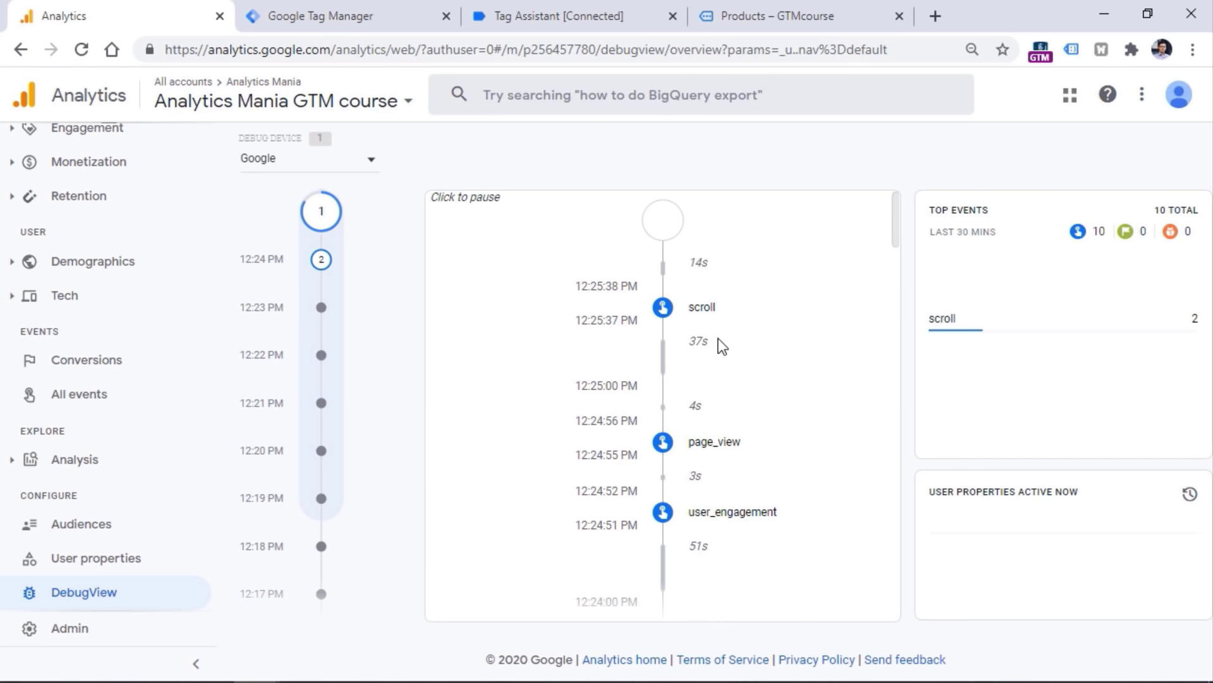
Open the page_view event in DebugView and examine its parameters, including the value of page_location.
click(716, 450)
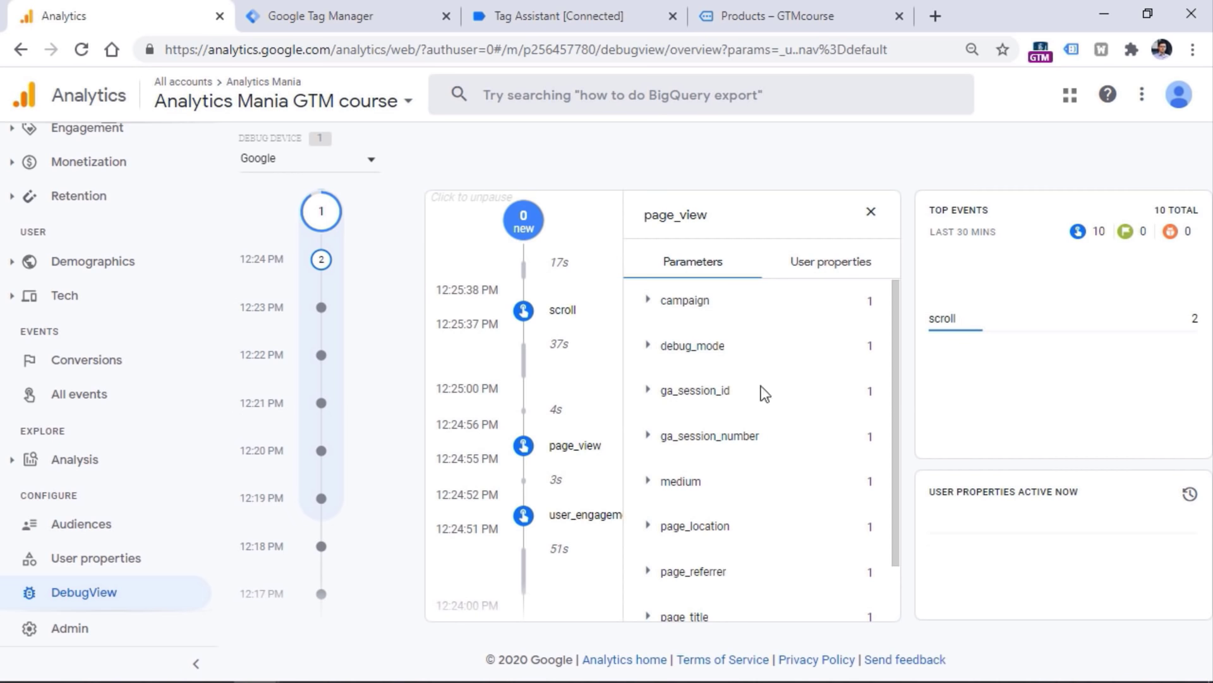
drag(896, 305, 897, 392)
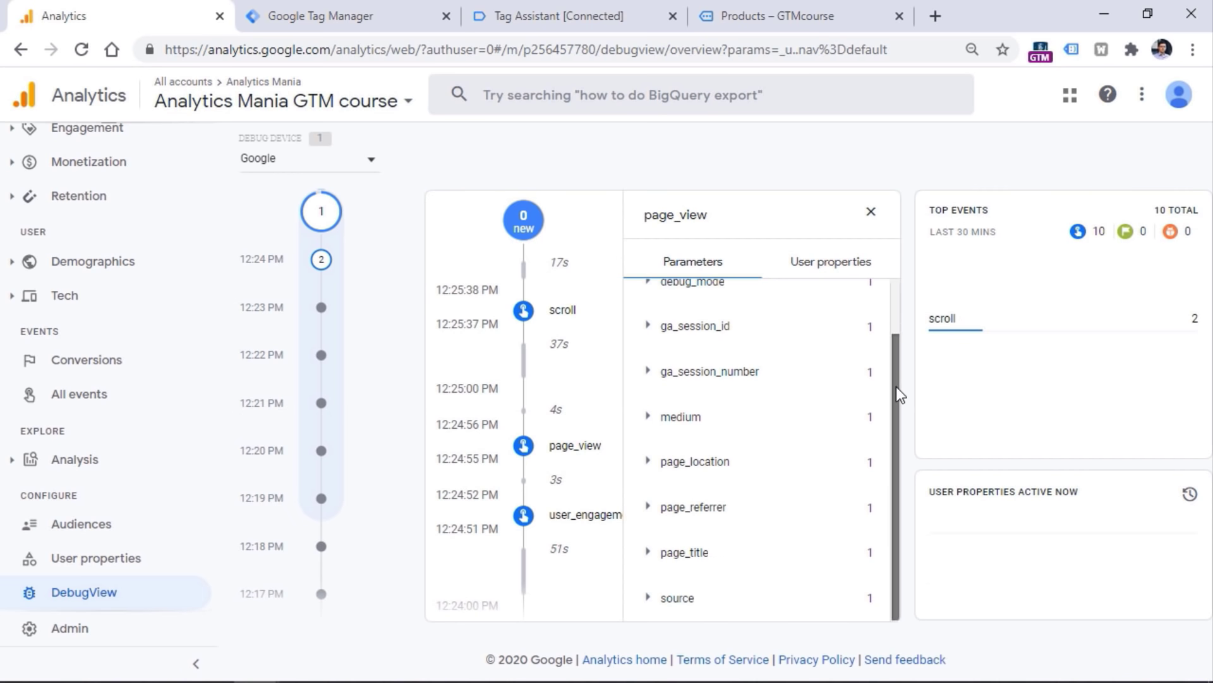
click(648, 463)
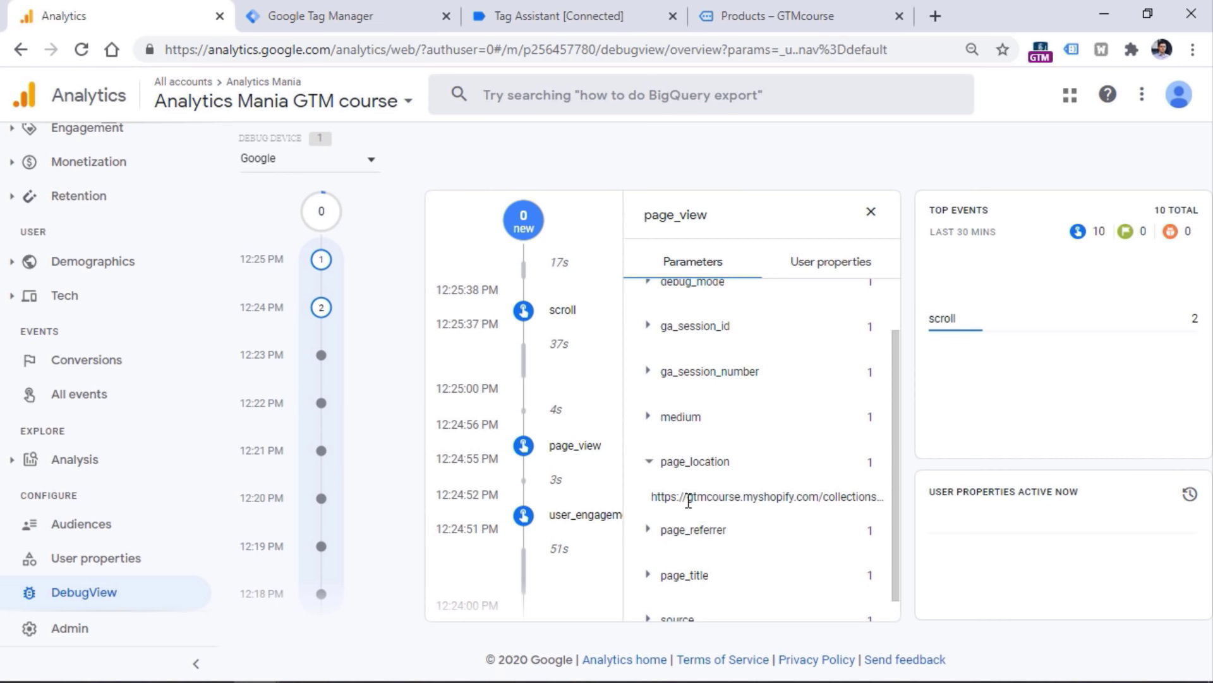
drag(677, 497, 834, 498)
click(834, 498)
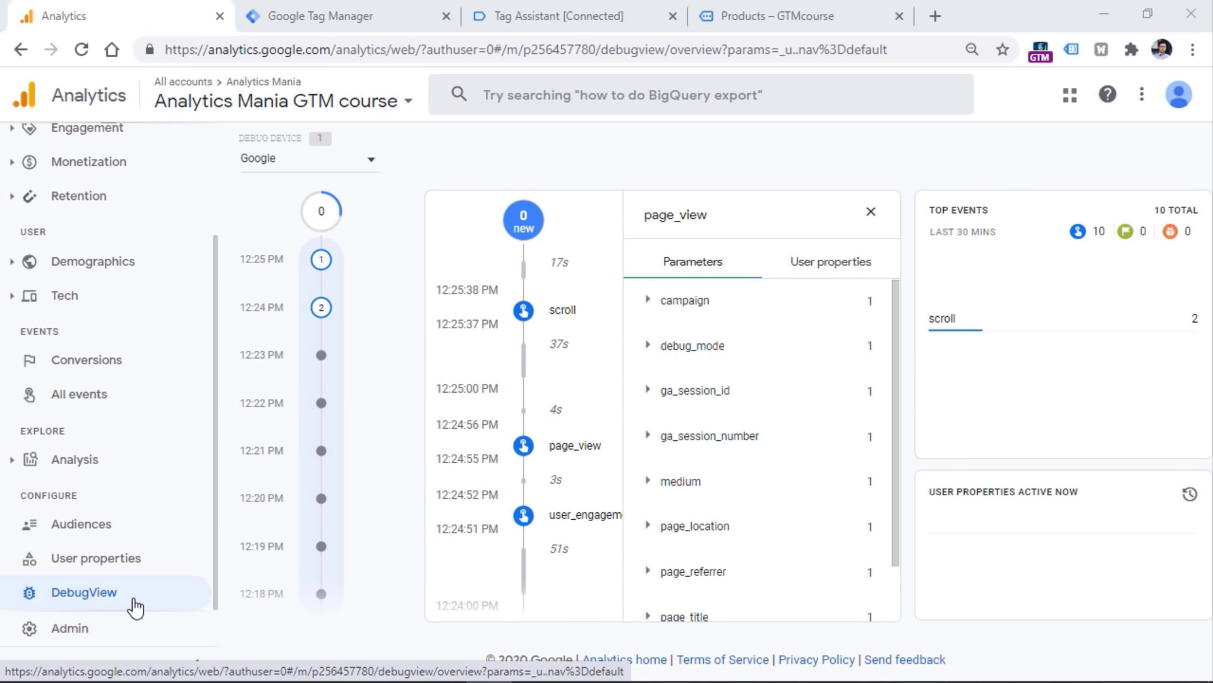
Compare the page_view event's parameters in DebugView with the tags fired on the Products page's Container Loaded event in Tag Assistant.
click(556, 14)
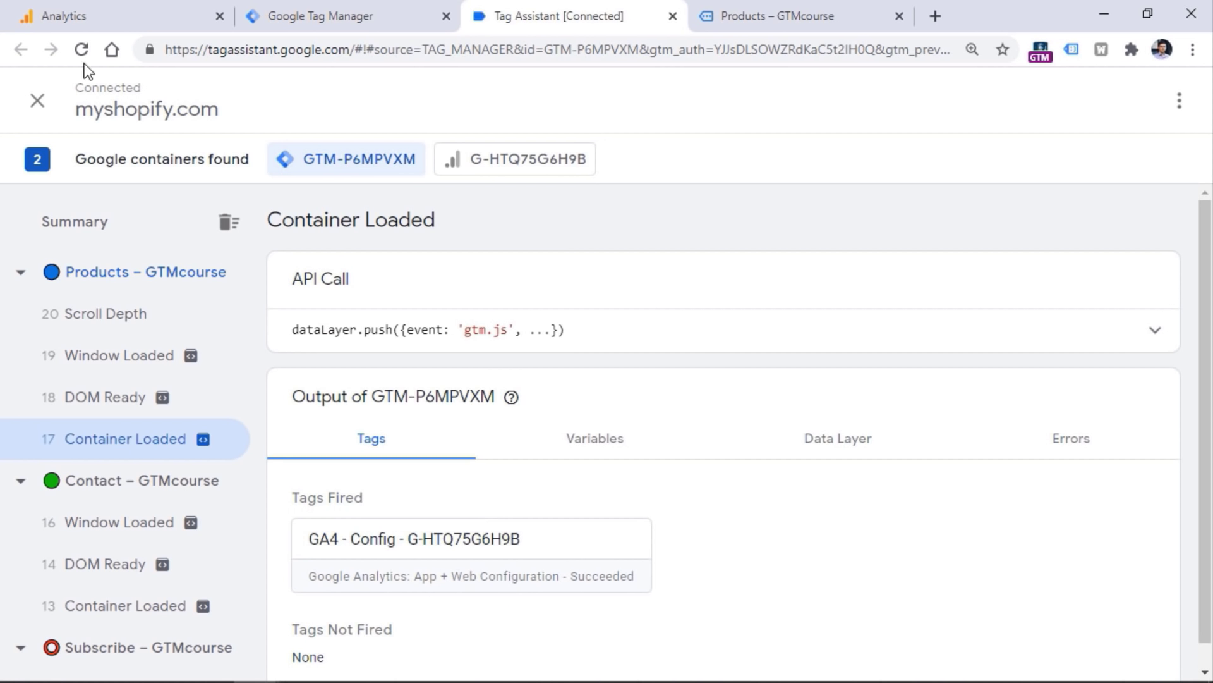
key(ctrl+1)
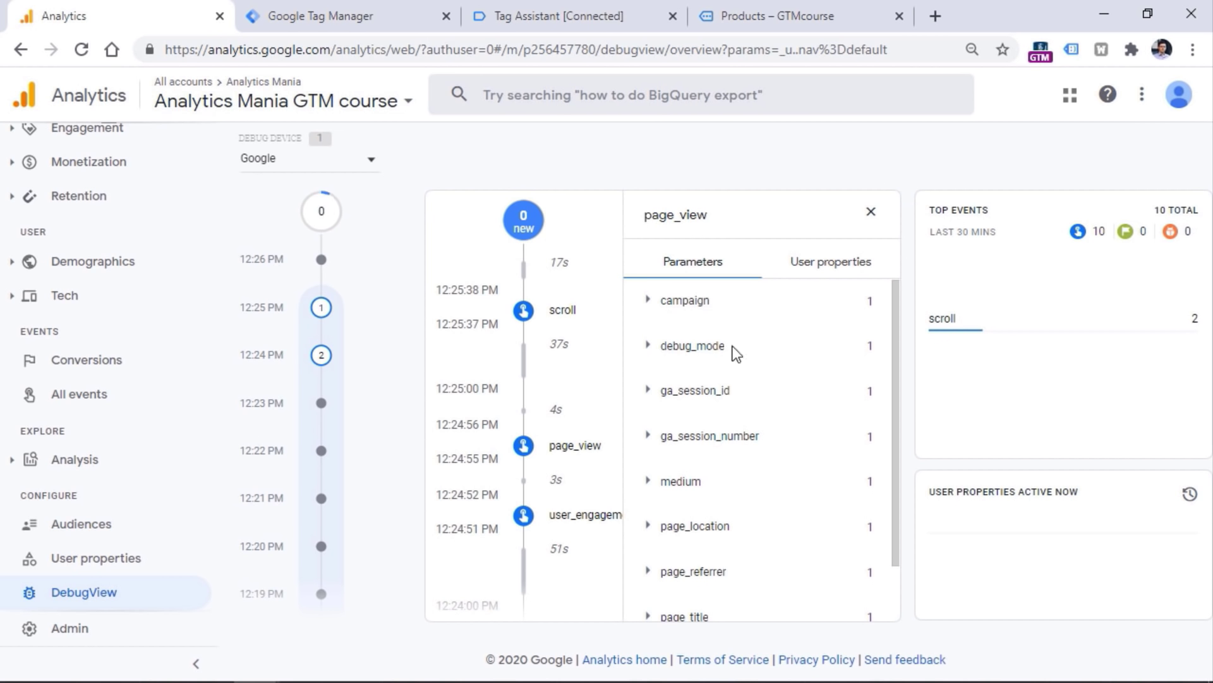
click(577, 12)
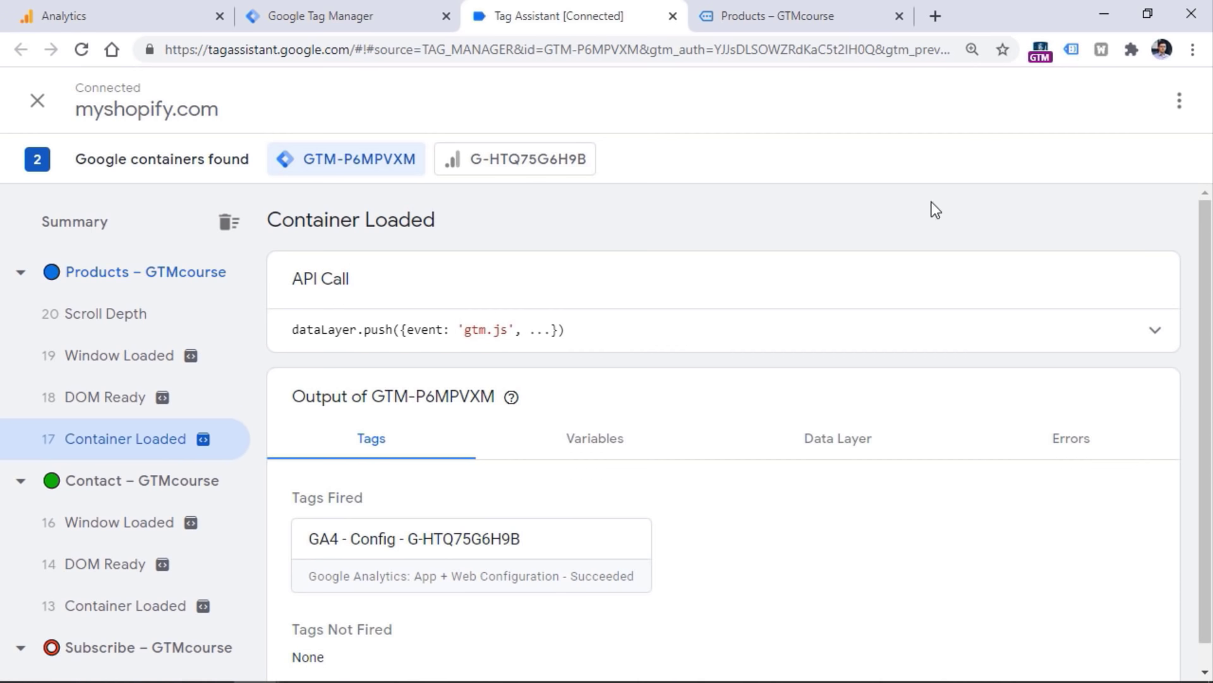
click(147, 29)
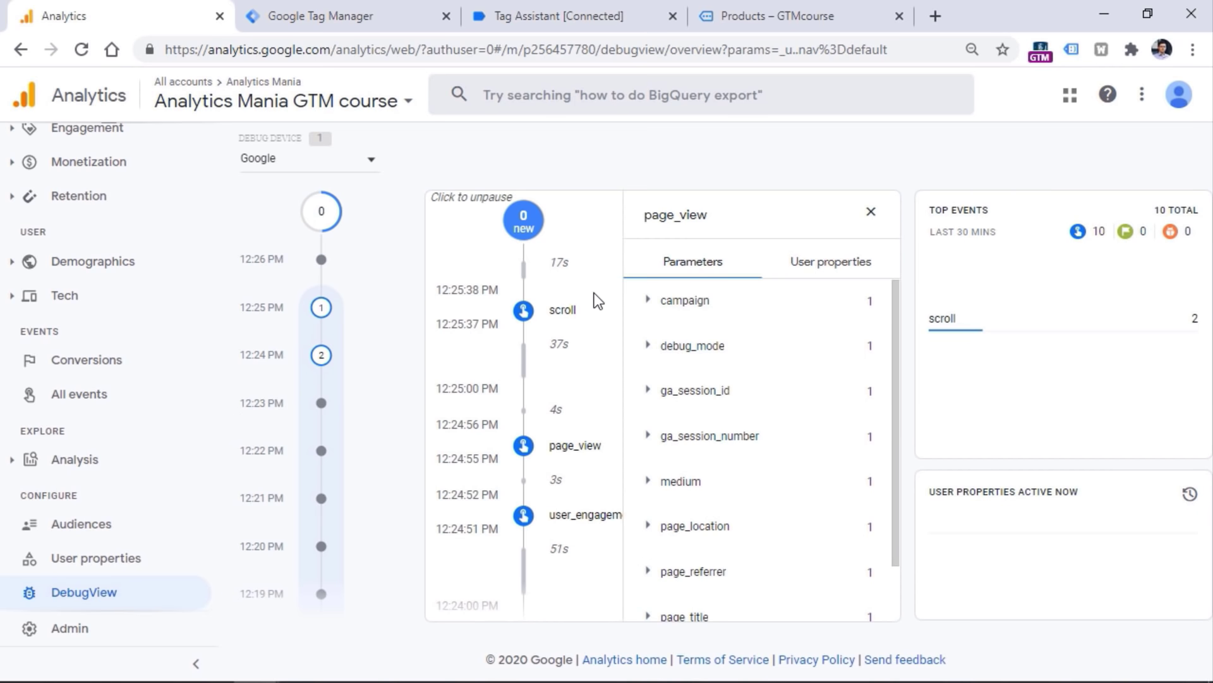
click(560, 13)
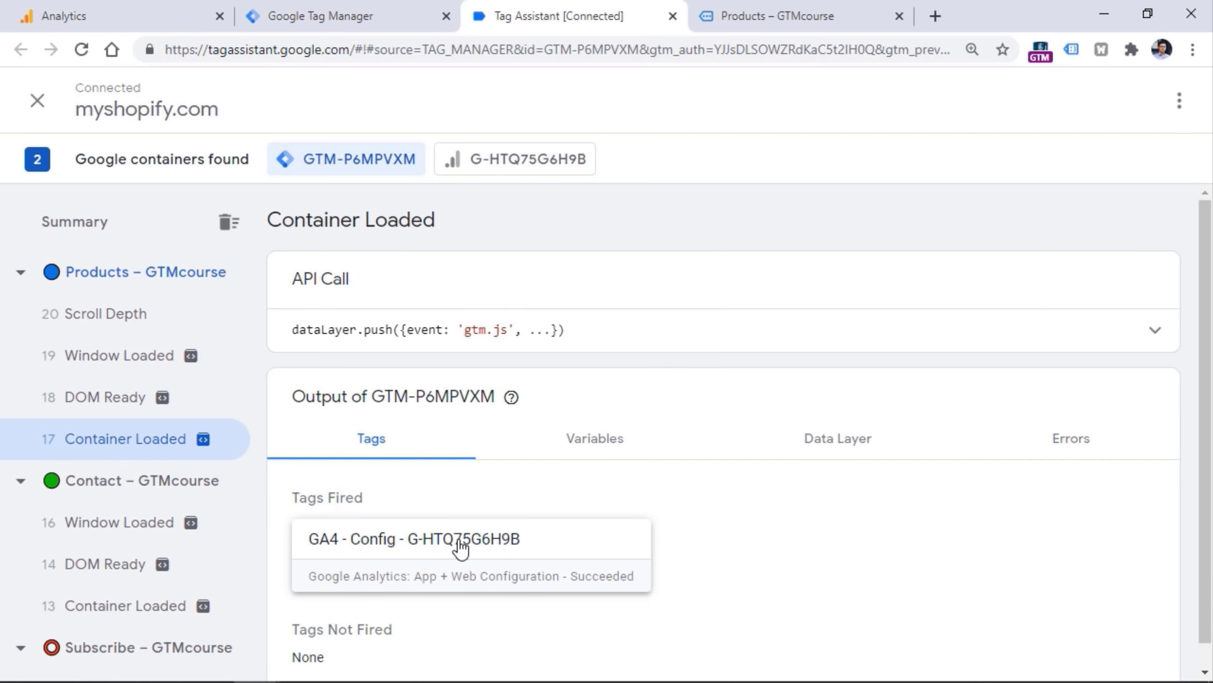
click(122, 17)
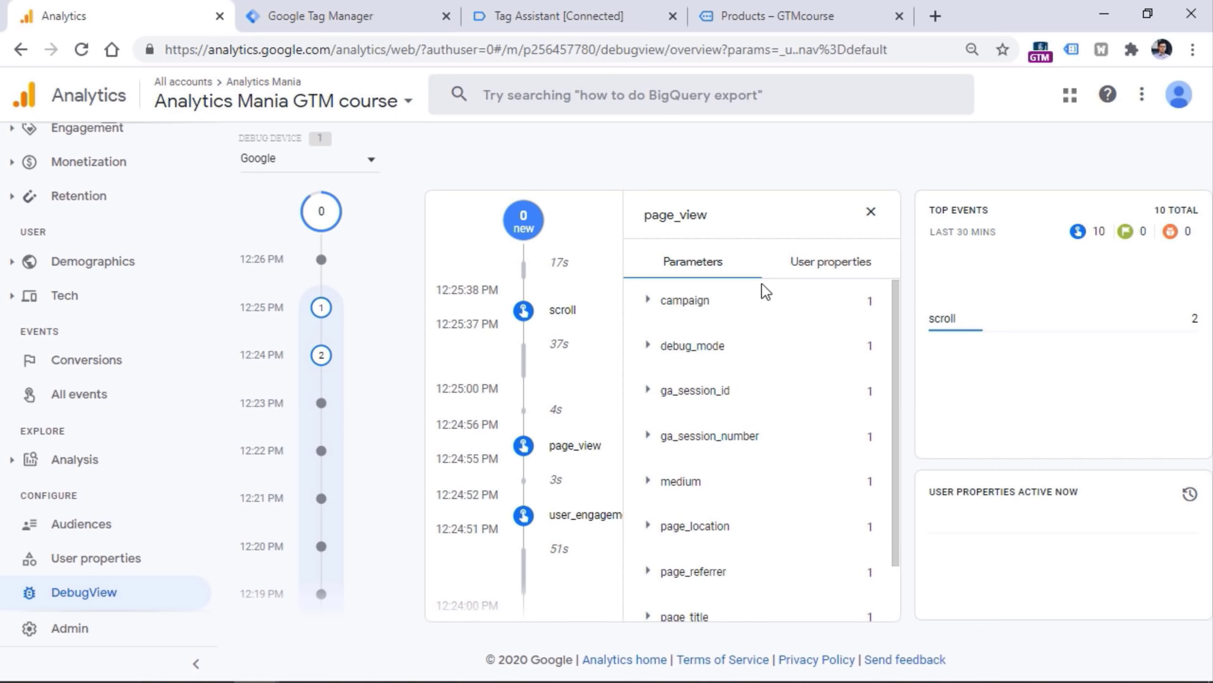
Close the GA4 configuration tag in Tag Manager and review the setup across DebugView, the tags list and Tag Assistant.
click(353, 14)
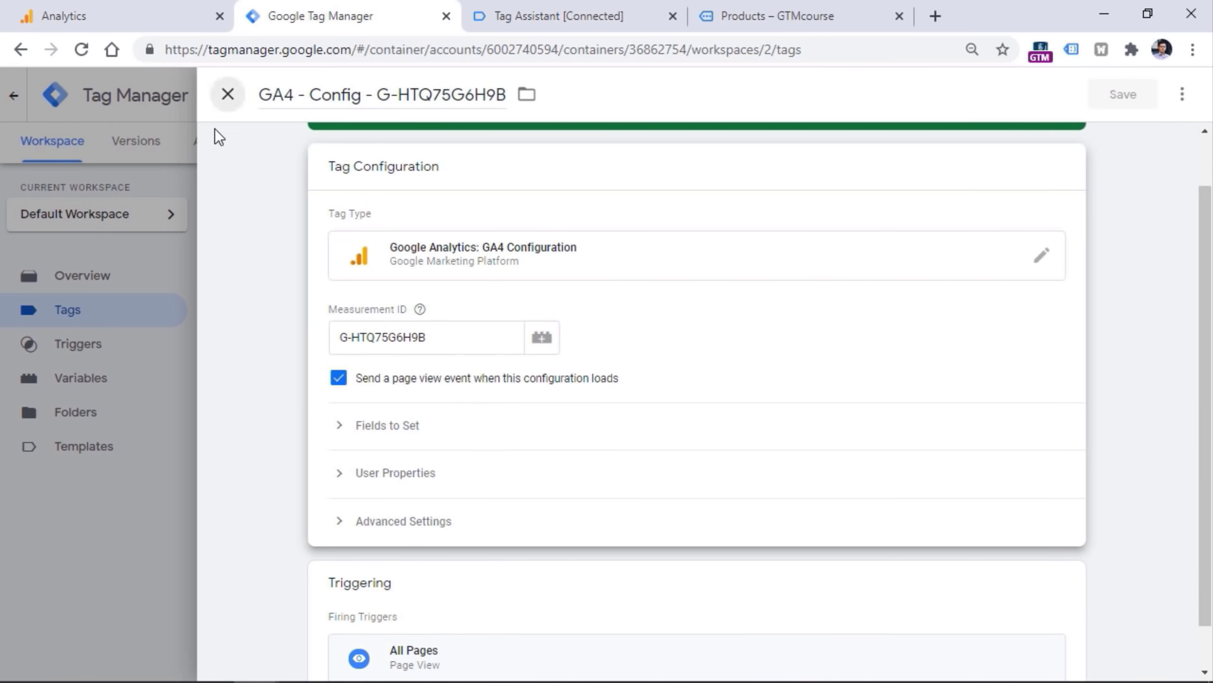
click(228, 94)
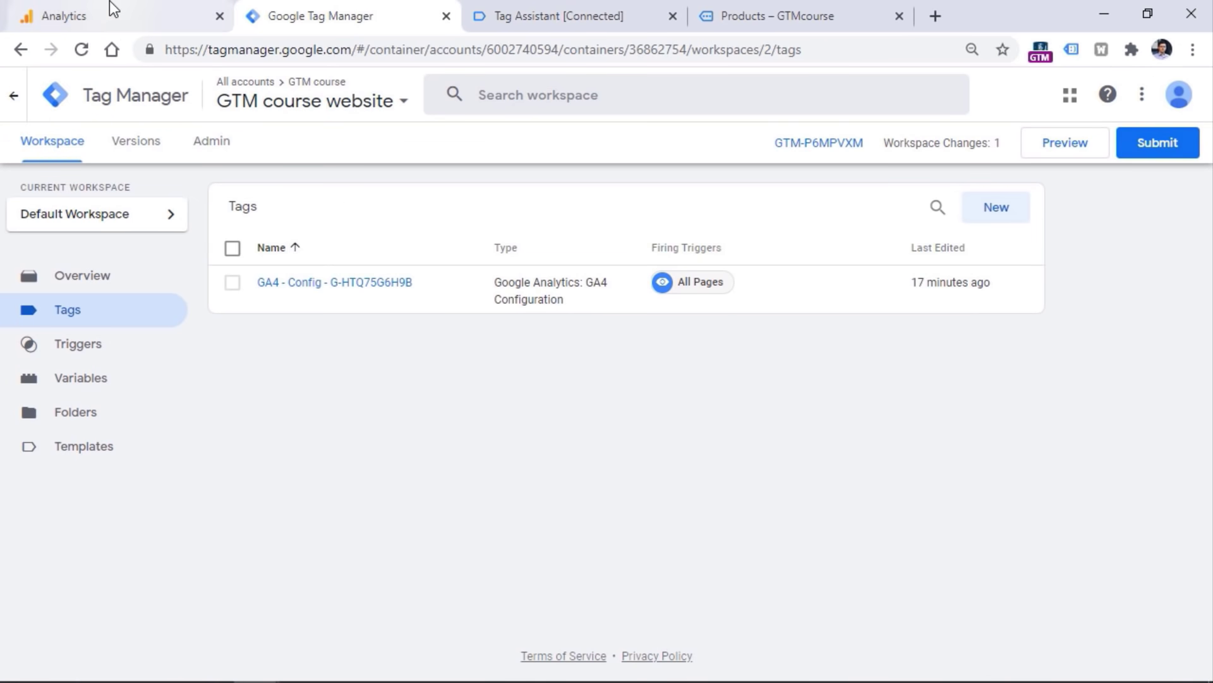
click(112, 12)
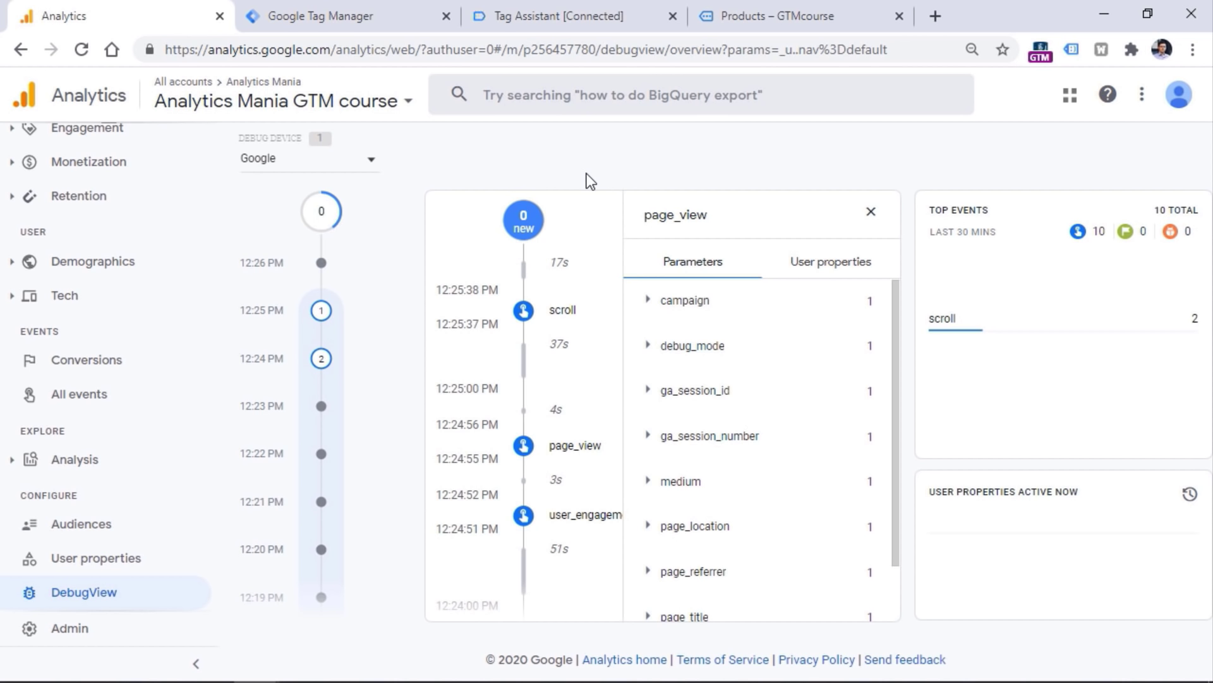
click(333, 16)
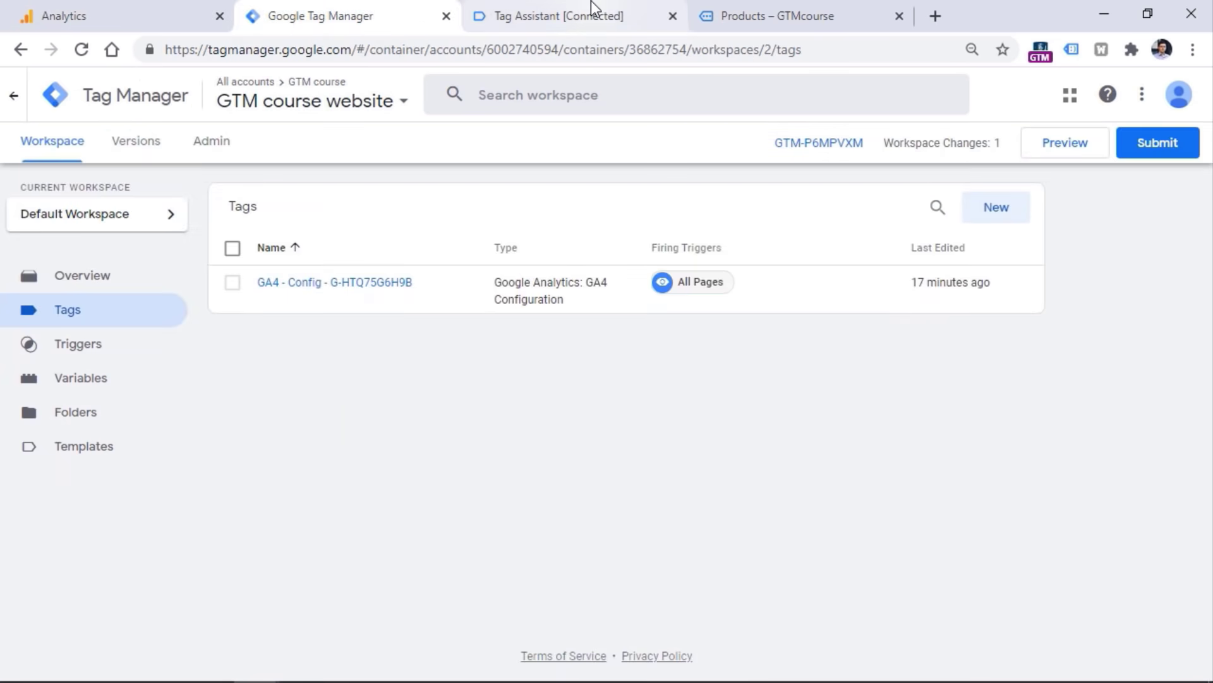
click(594, 15)
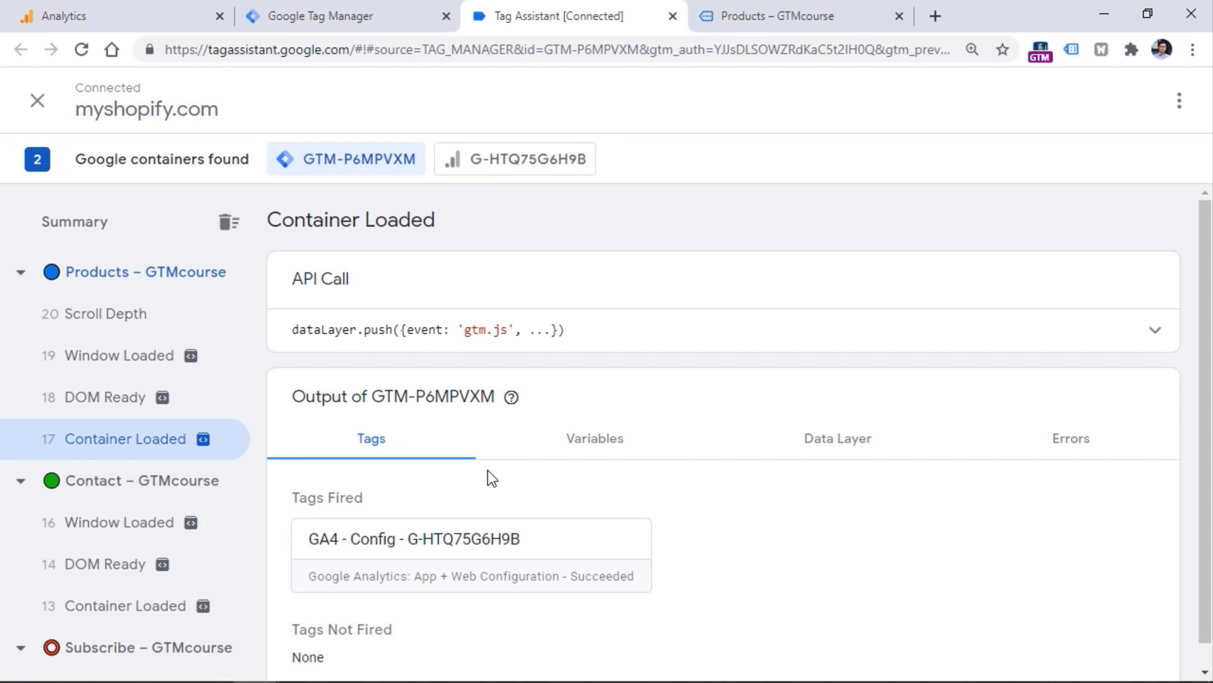
click(336, 22)
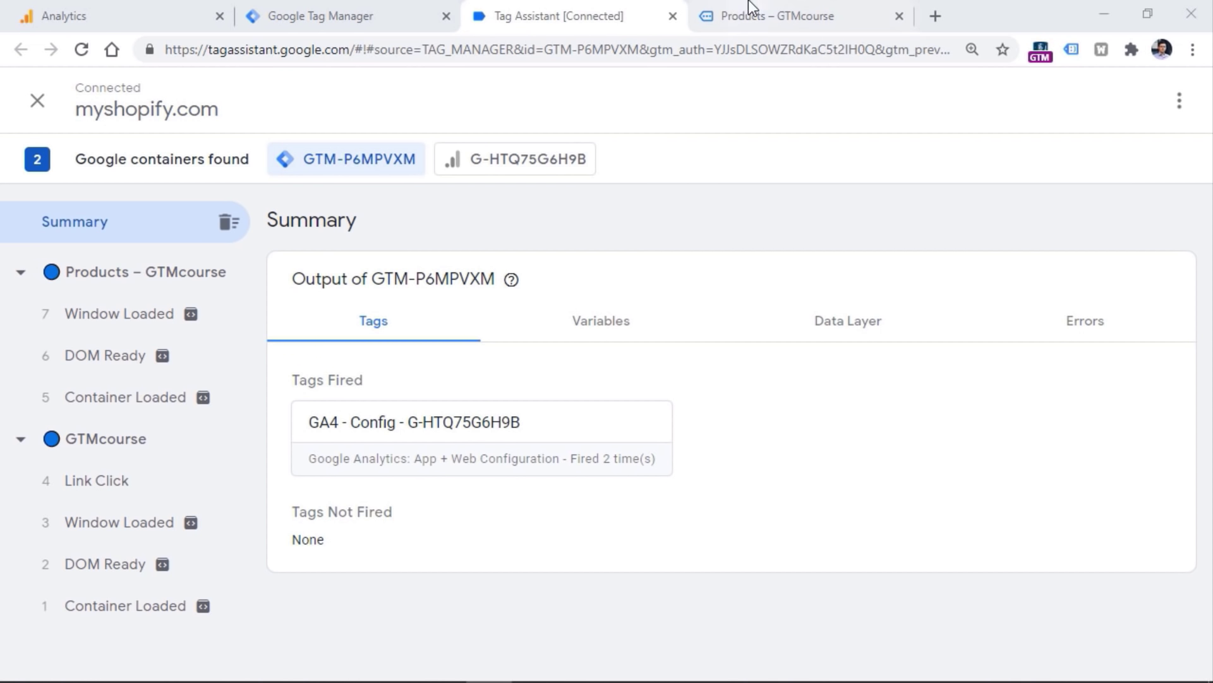
Open the store's Subscribe and Contact pages in separate browser tabs alongside Products, and look through all three pages.
click(772, 2)
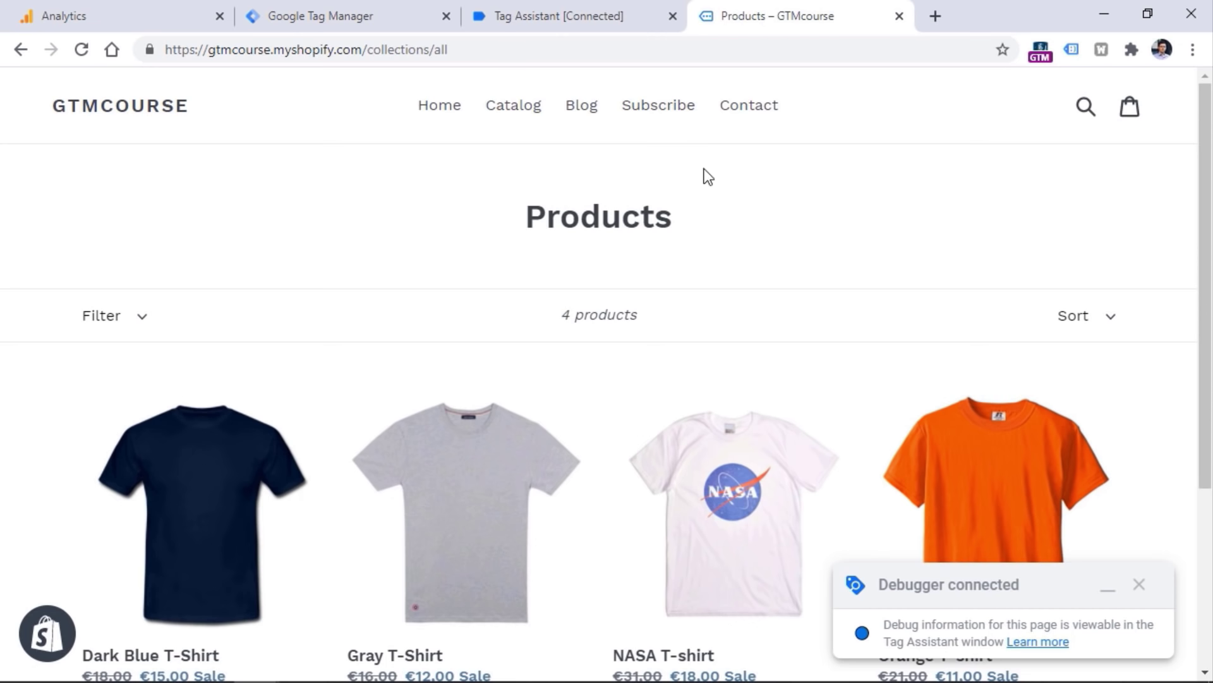
middle_click(660, 108)
middle_click(756, 107)
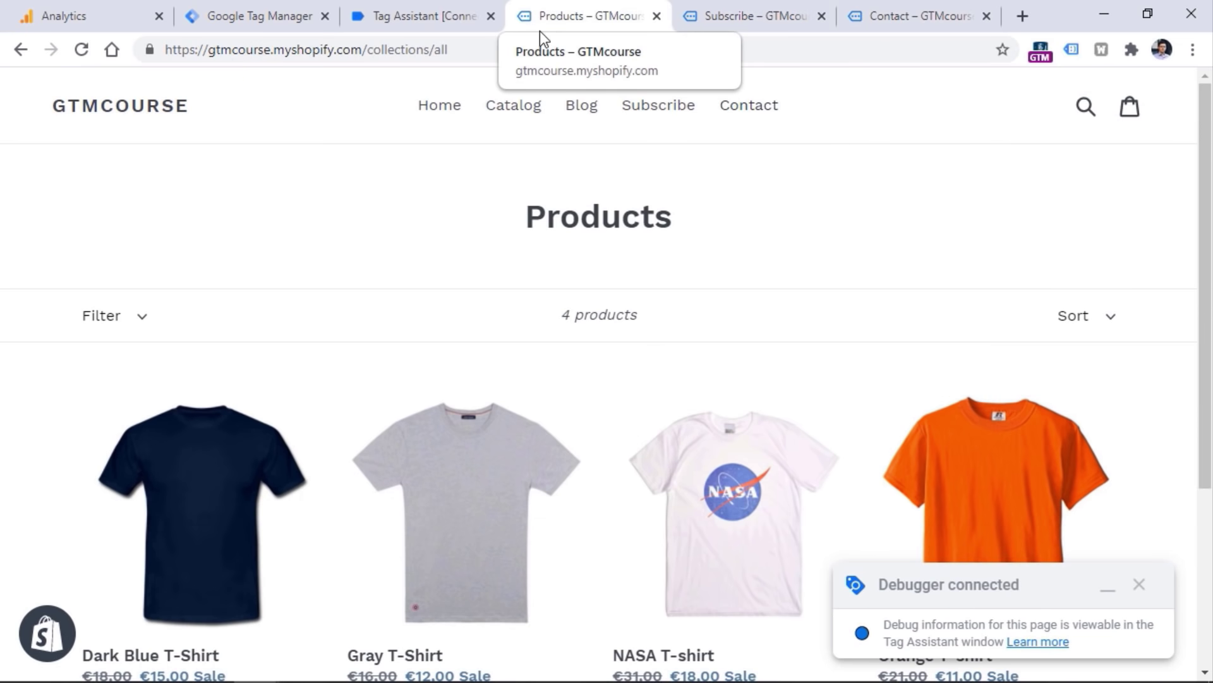
click(708, 19)
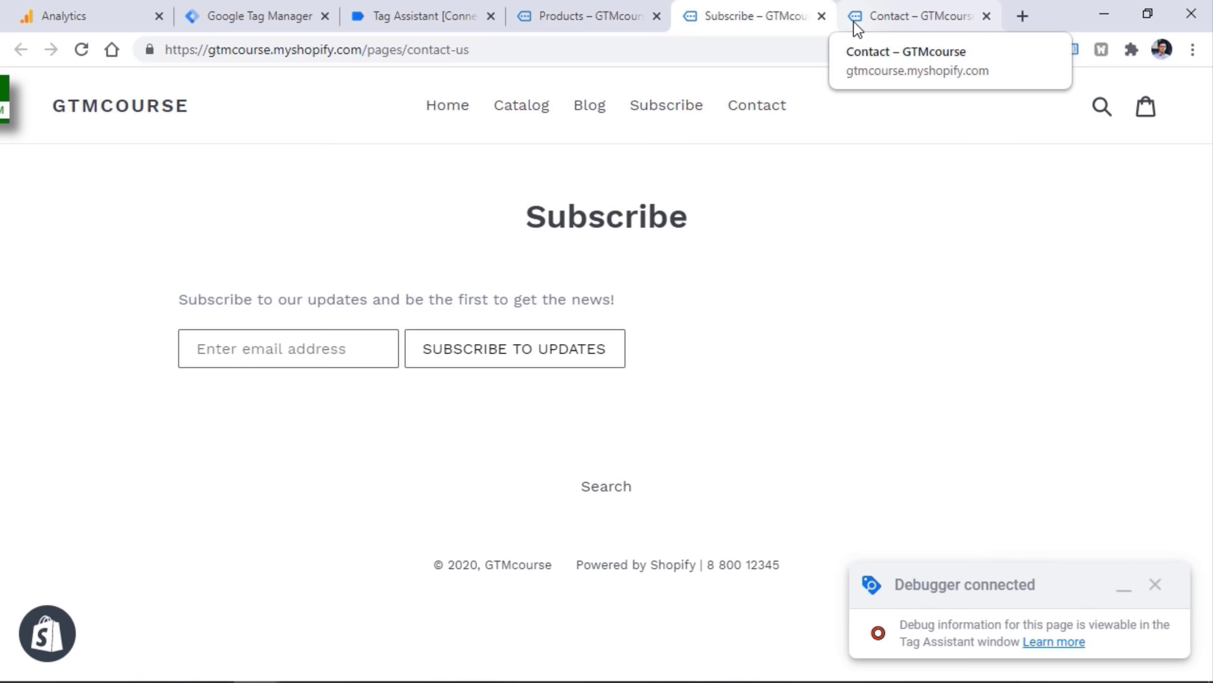
click(569, 16)
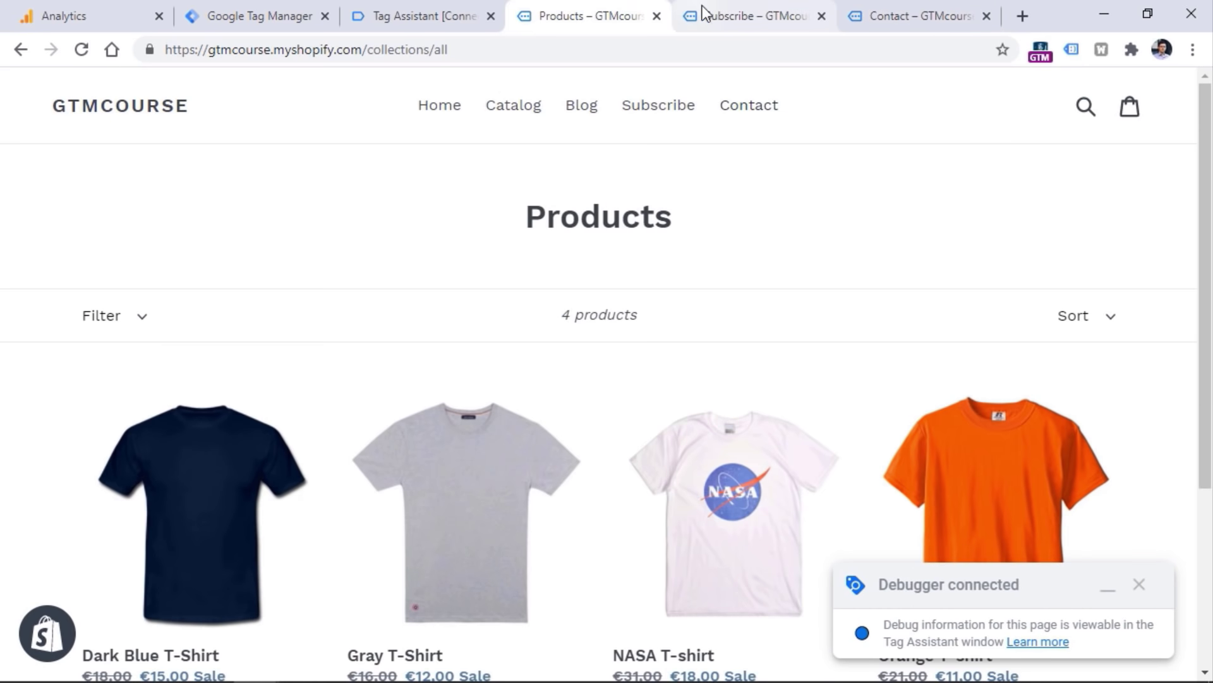
click(903, 6)
click(542, 5)
click(752, 16)
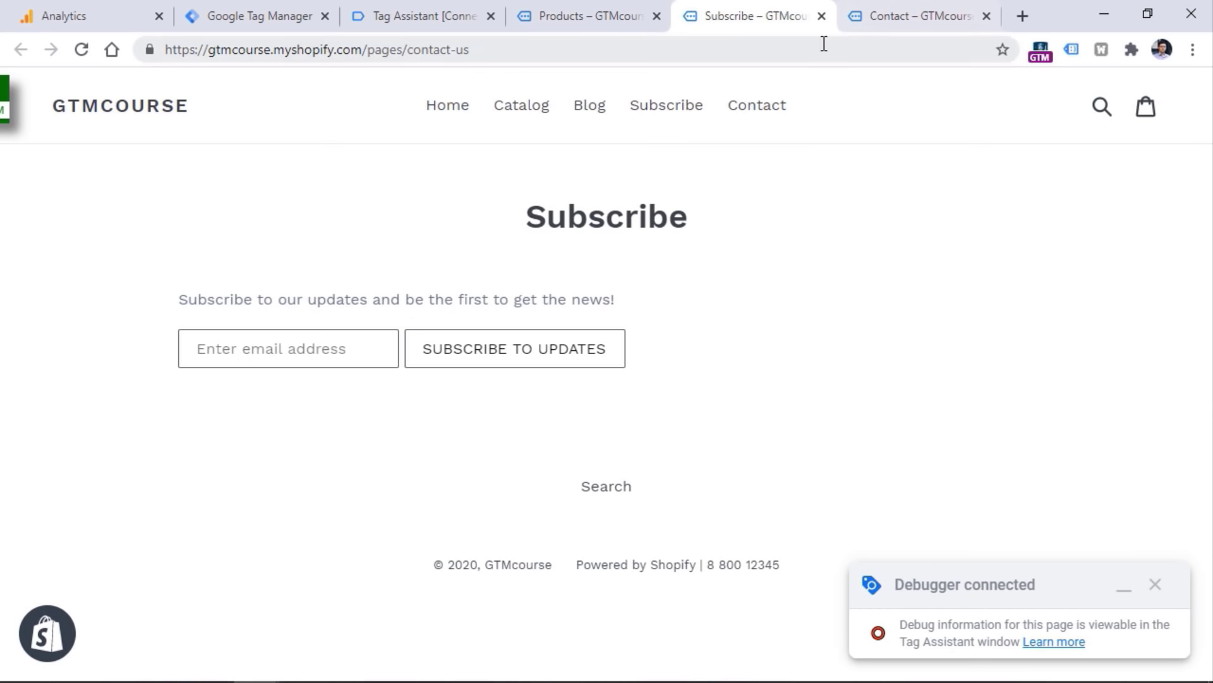
Match the coloured debugger markers on the Products, Subscribe and Contact pages with their page groups in Tag Assistant's event list.
click(421, 14)
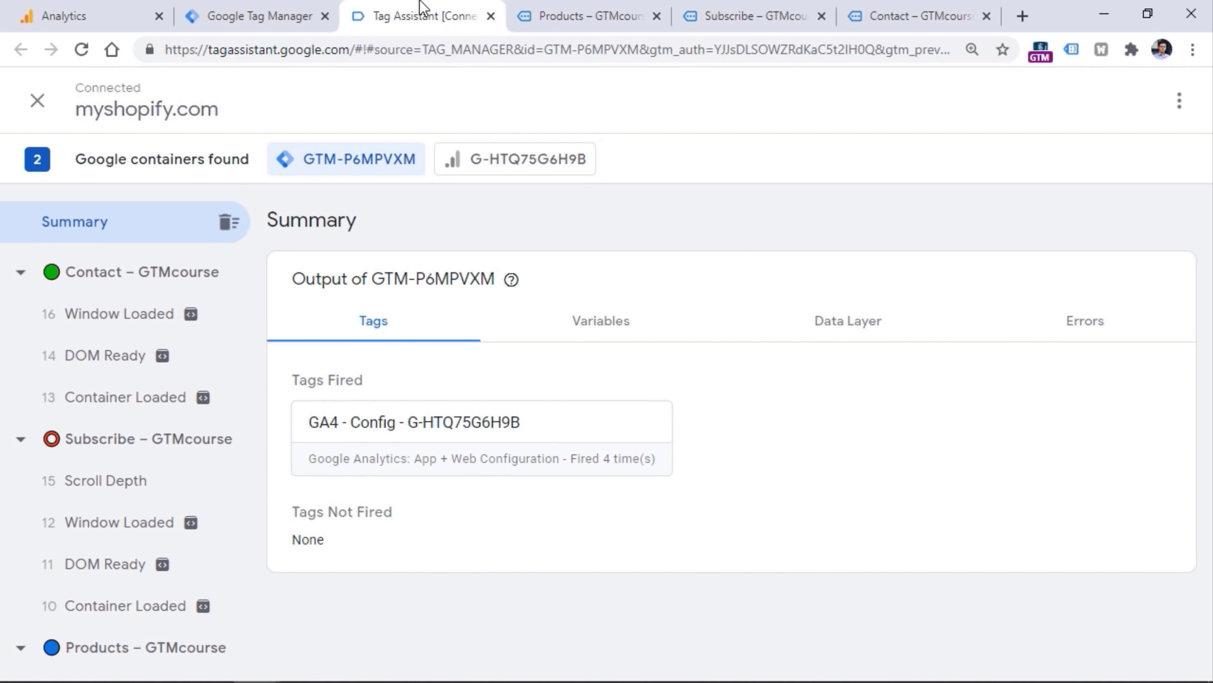
scroll(141, 453, down, 5)
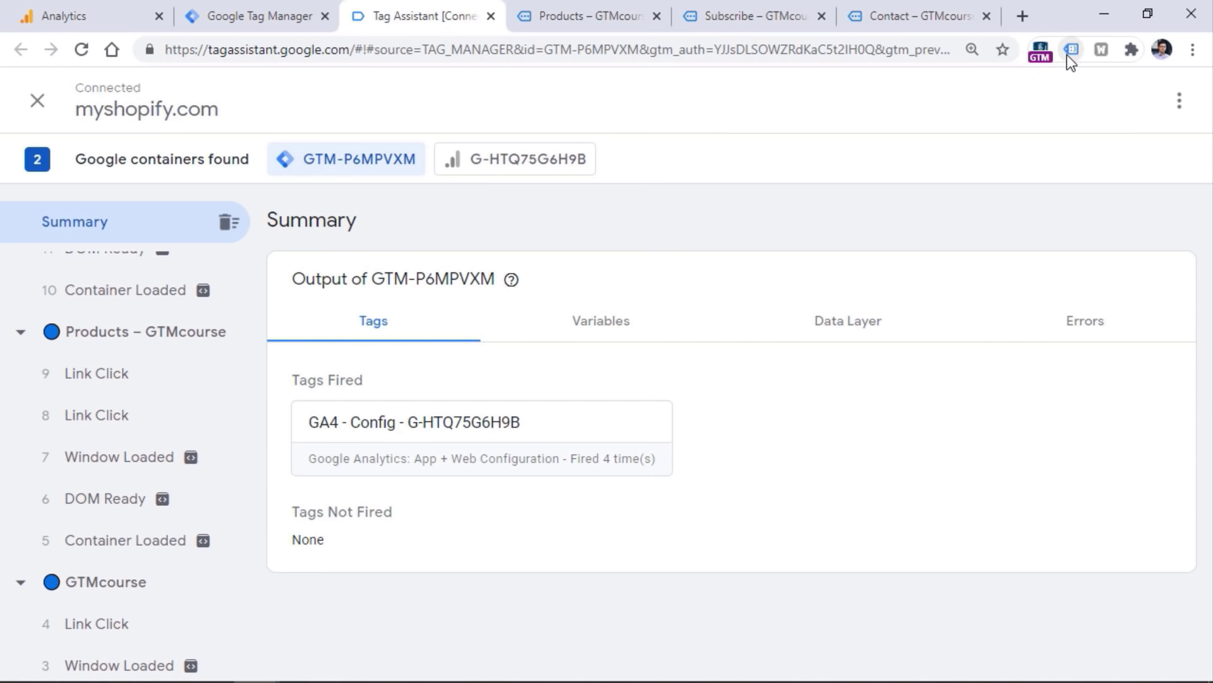
click(585, 16)
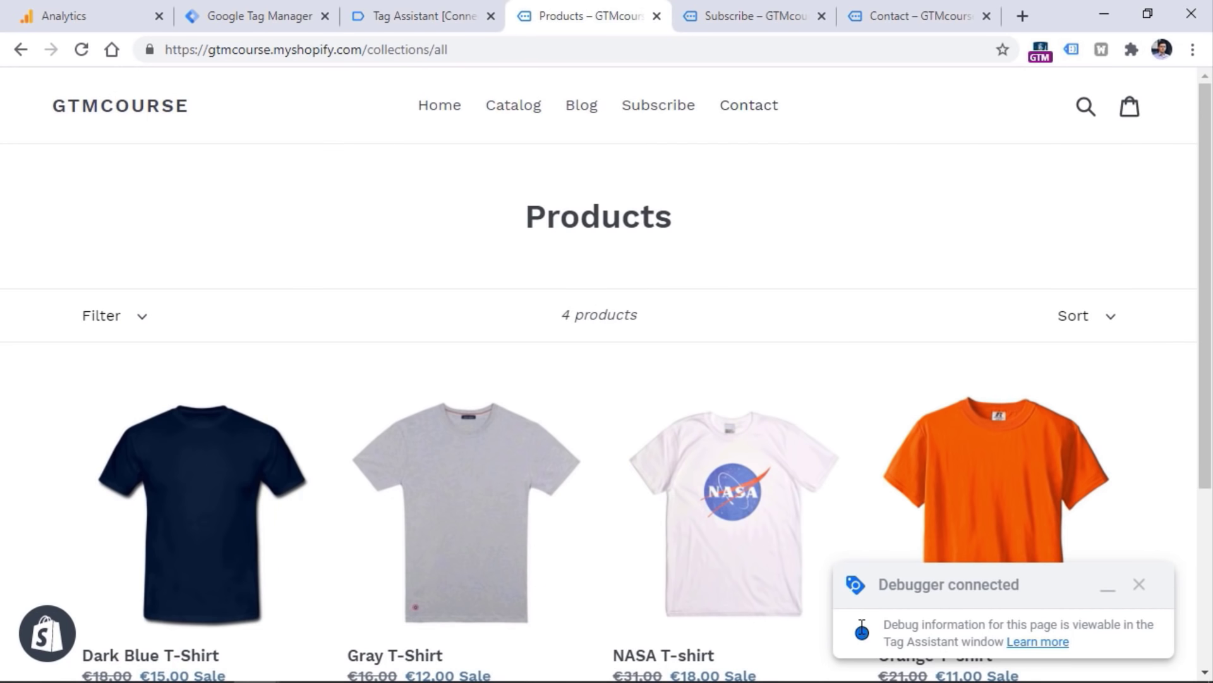
click(745, 16)
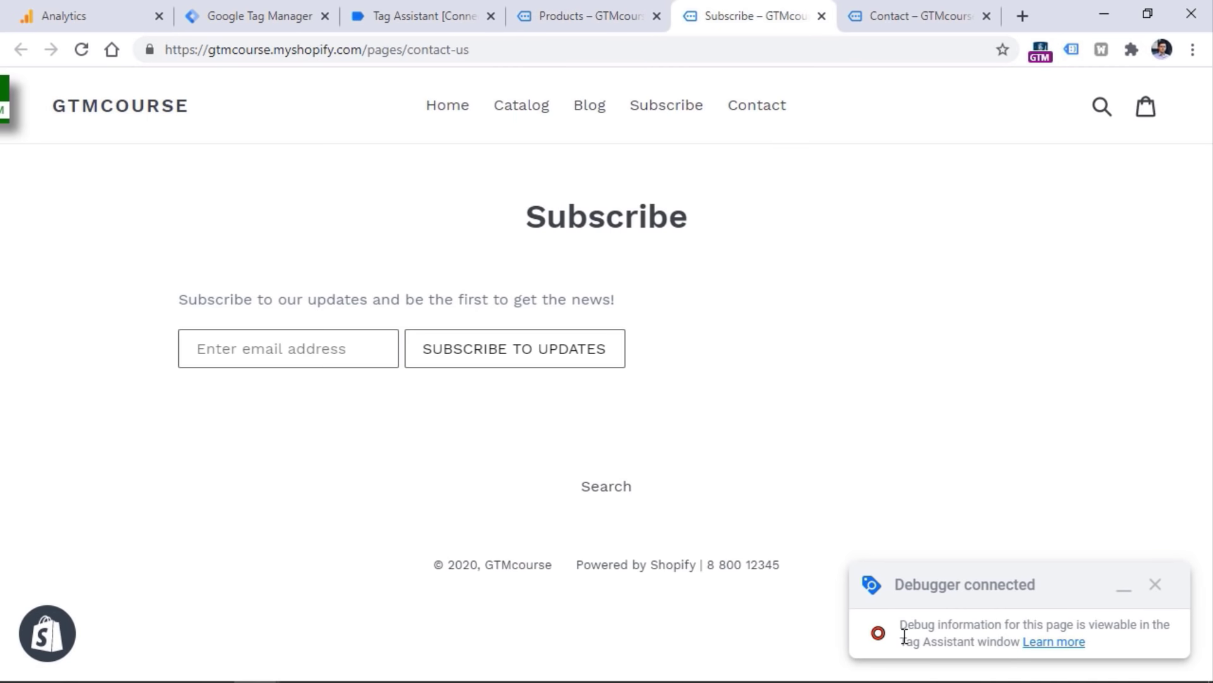
click(920, 13)
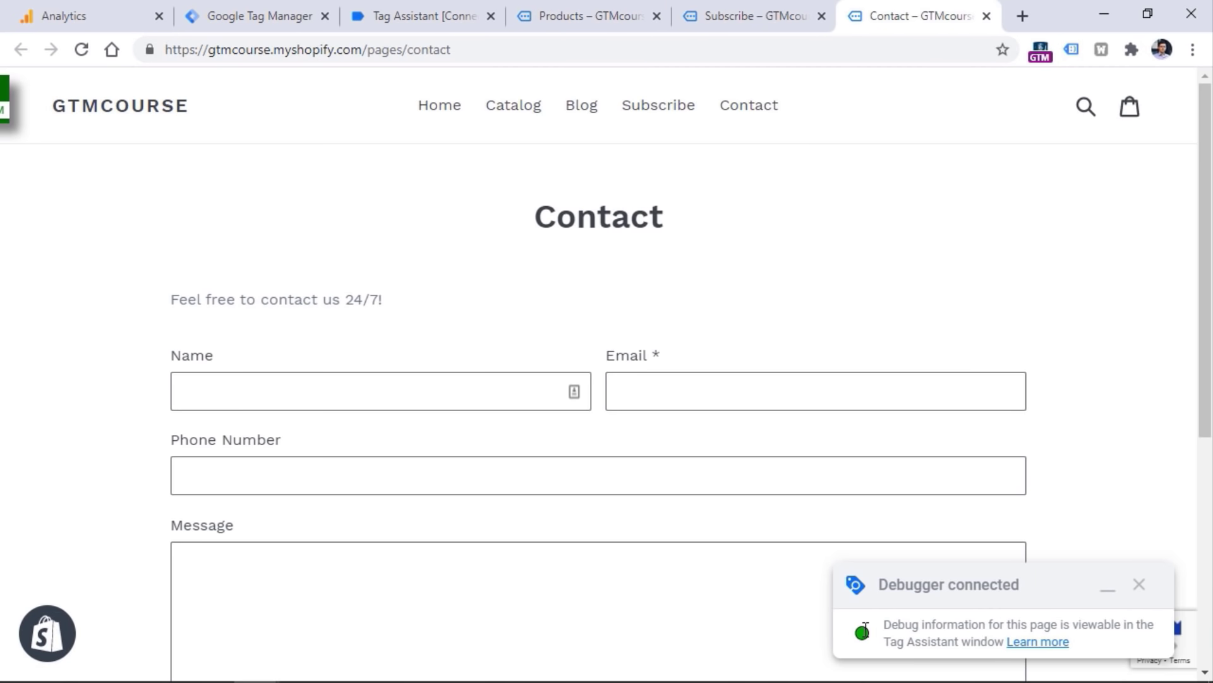
click(412, 9)
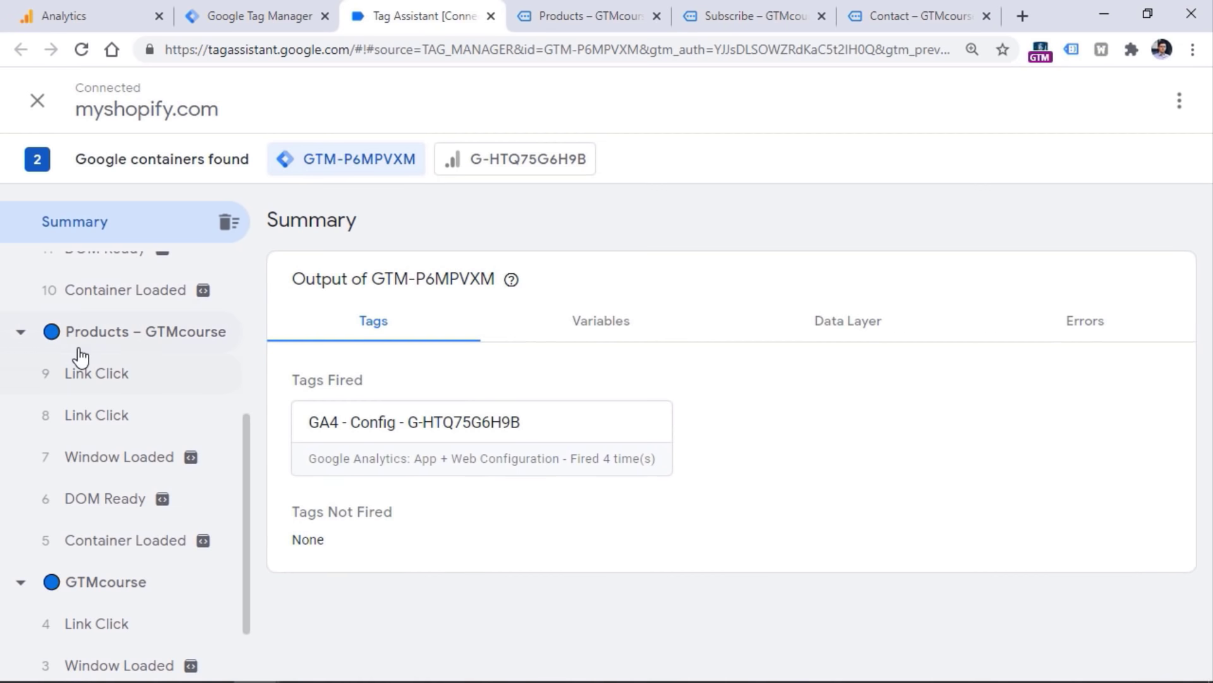
scroll(81, 352, up, 5)
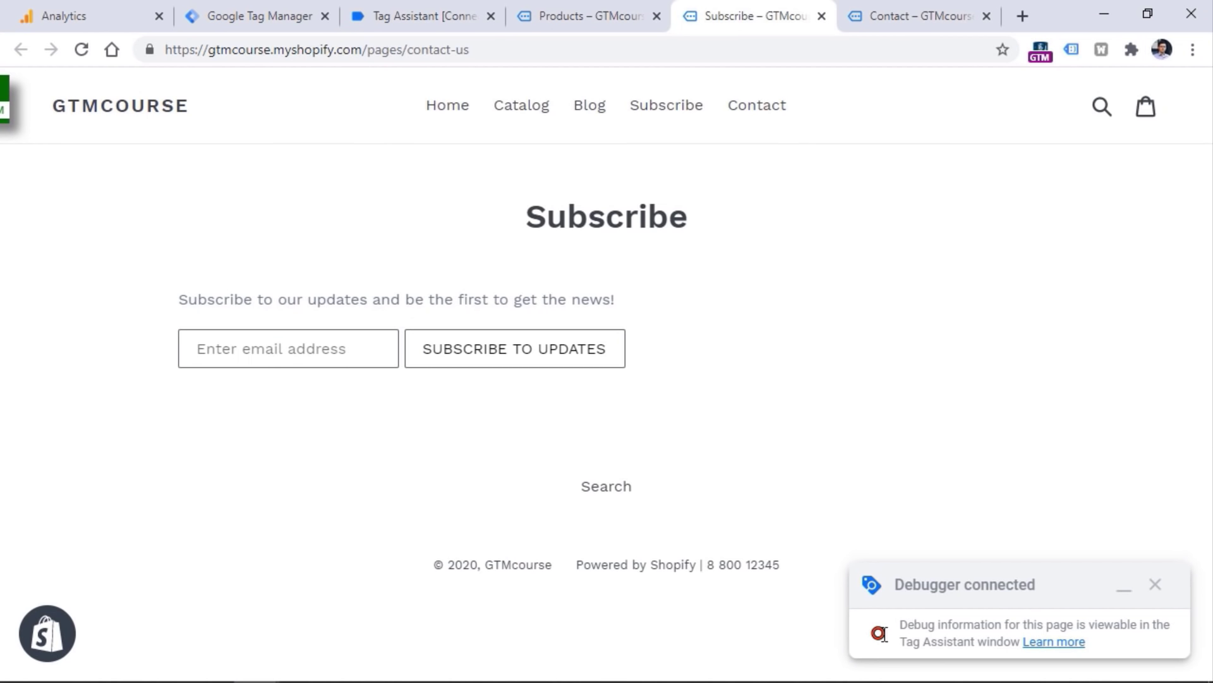
click(484, 9)
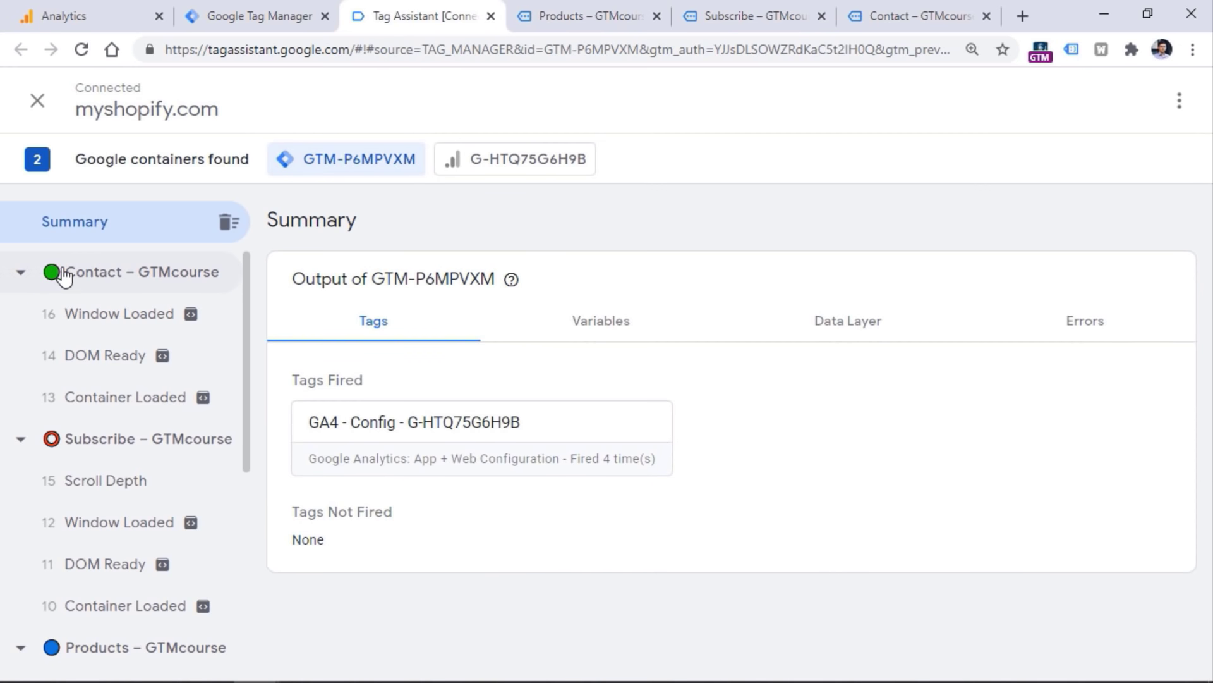
click(878, 12)
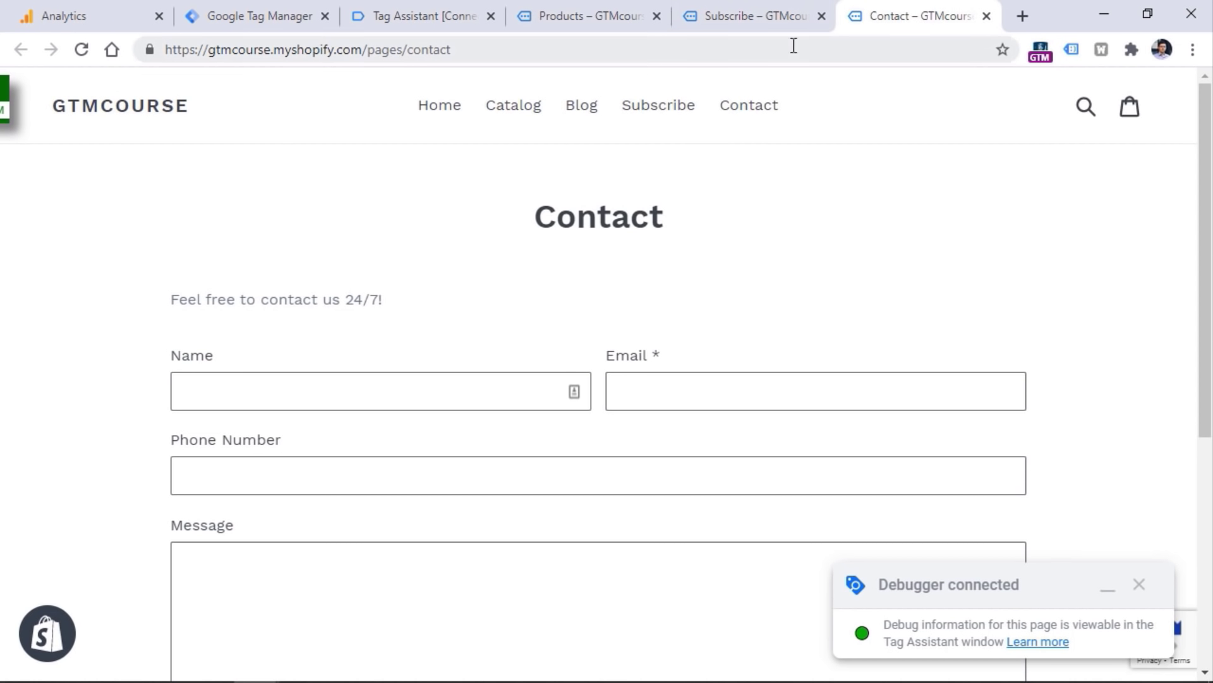
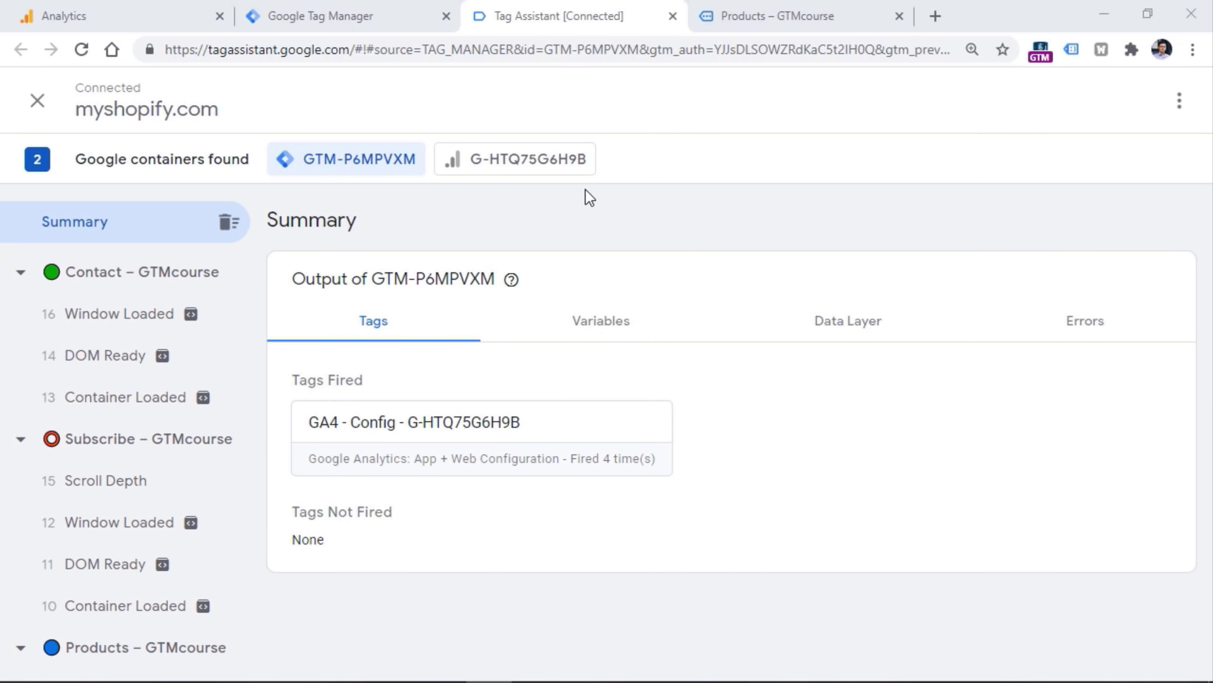
Set up sharing of the debug session for the Contact page with Global site tags (gtag.js) + GTM-P6MPVXM as the tags to debug.
click(1180, 104)
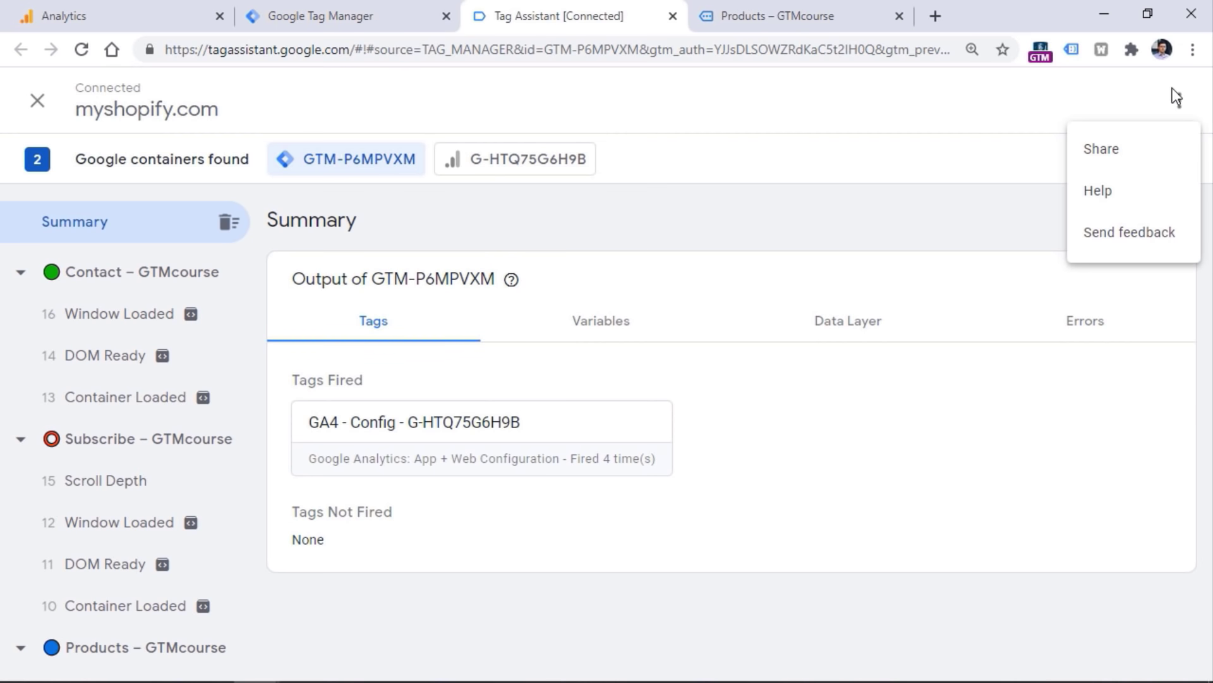
click(1111, 152)
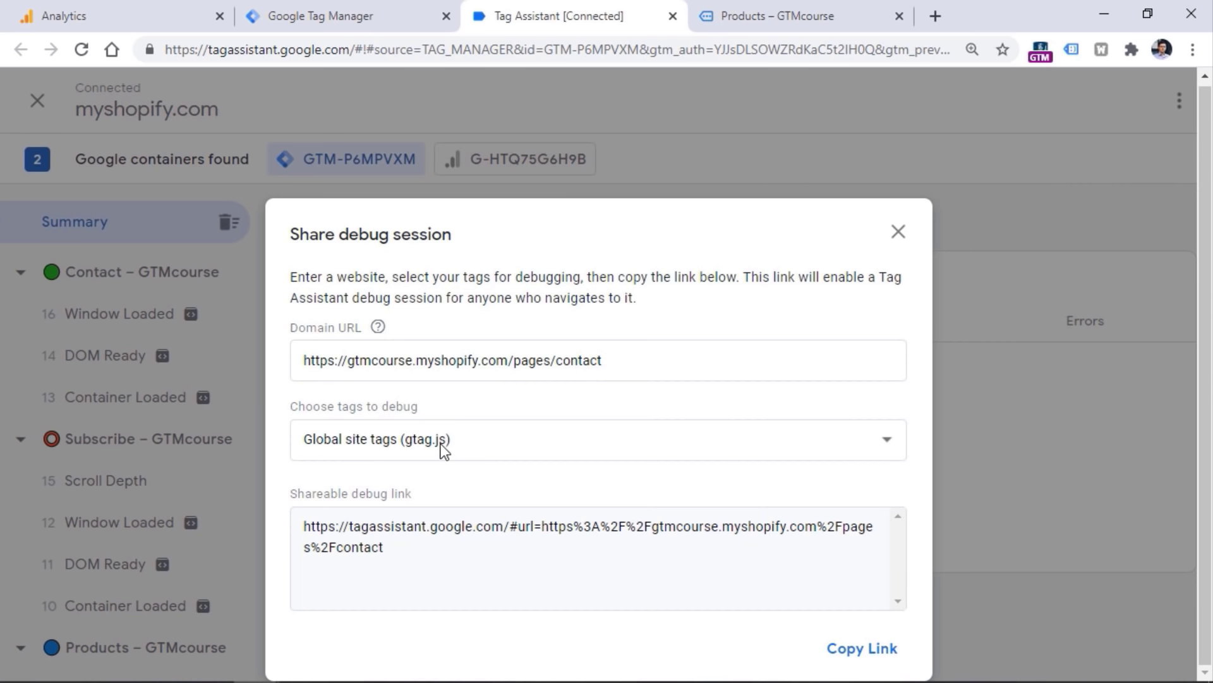
click(688, 440)
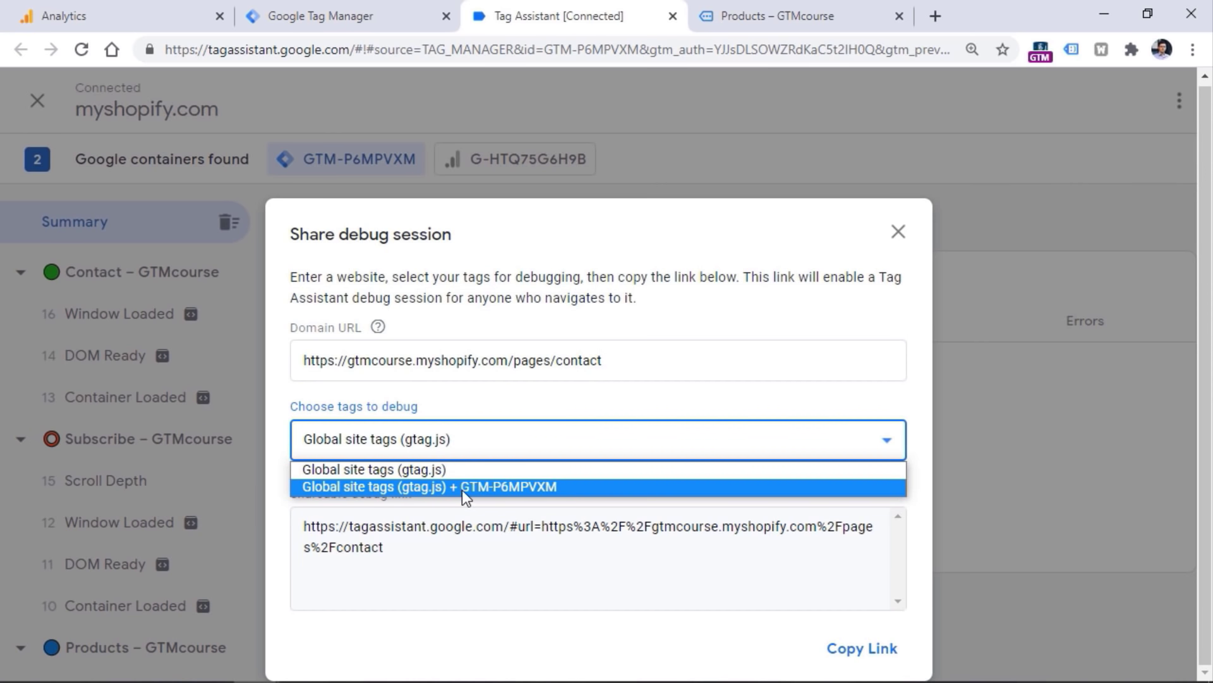
click(479, 486)
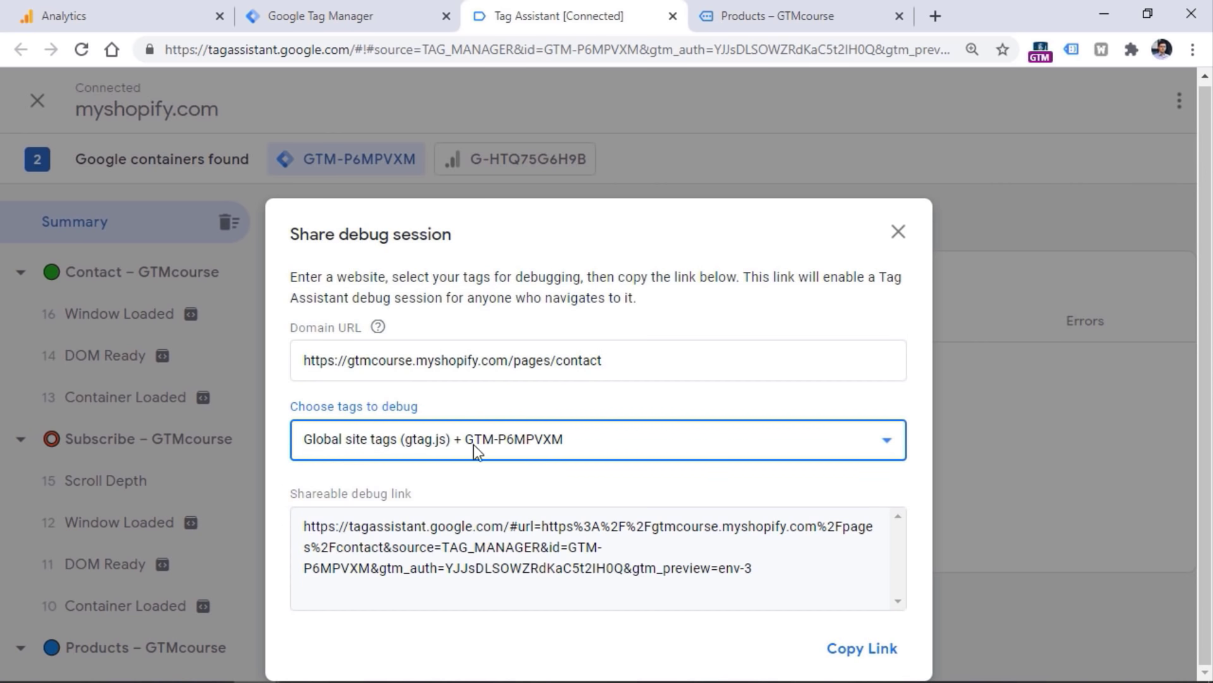
Copy the complete shareable debug link and close the session sharing dialog.
drag(762, 568, 293, 516)
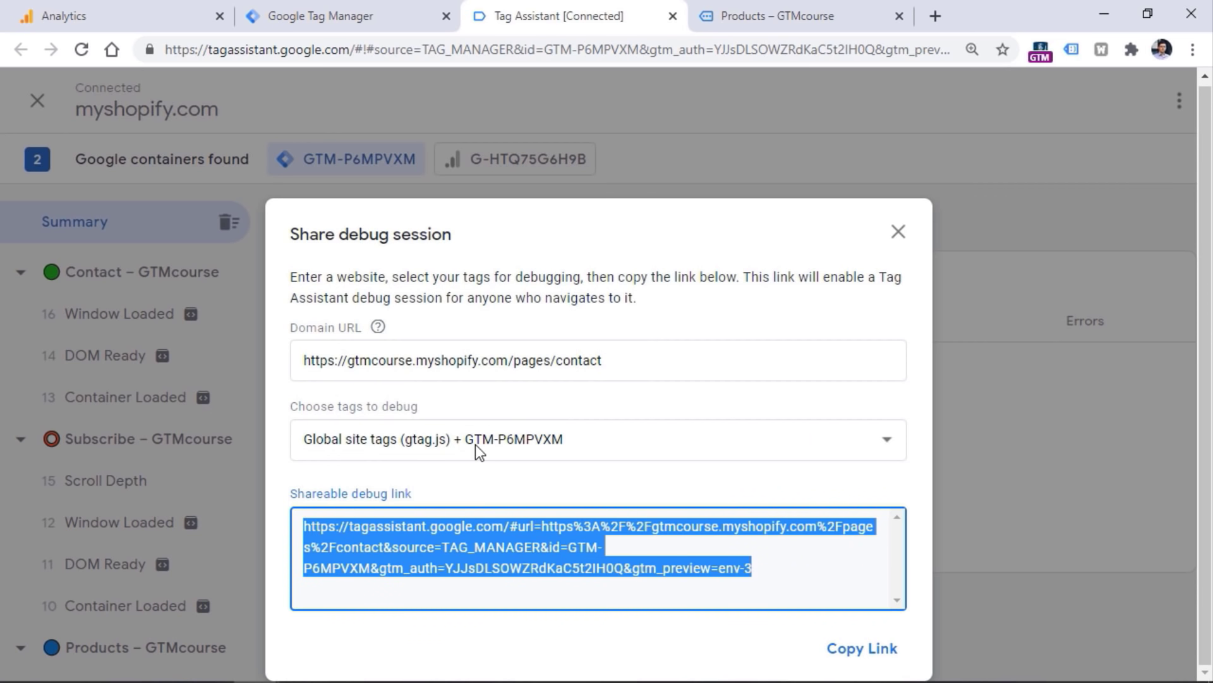
drag(766, 567, 303, 525)
right_click(342, 538)
click(377, 555)
click(899, 232)
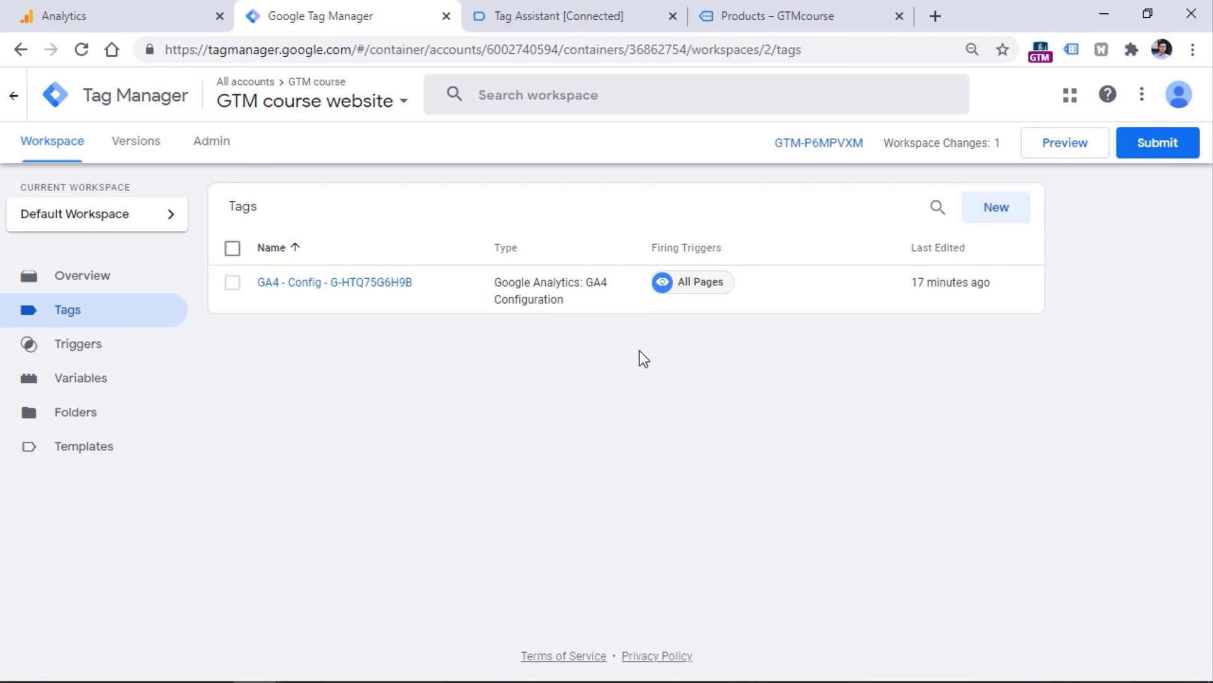
Prepare the Tag Manager workspace changes for submission with Publish and Create Version, naming the version "GA4 installation".
click(1158, 149)
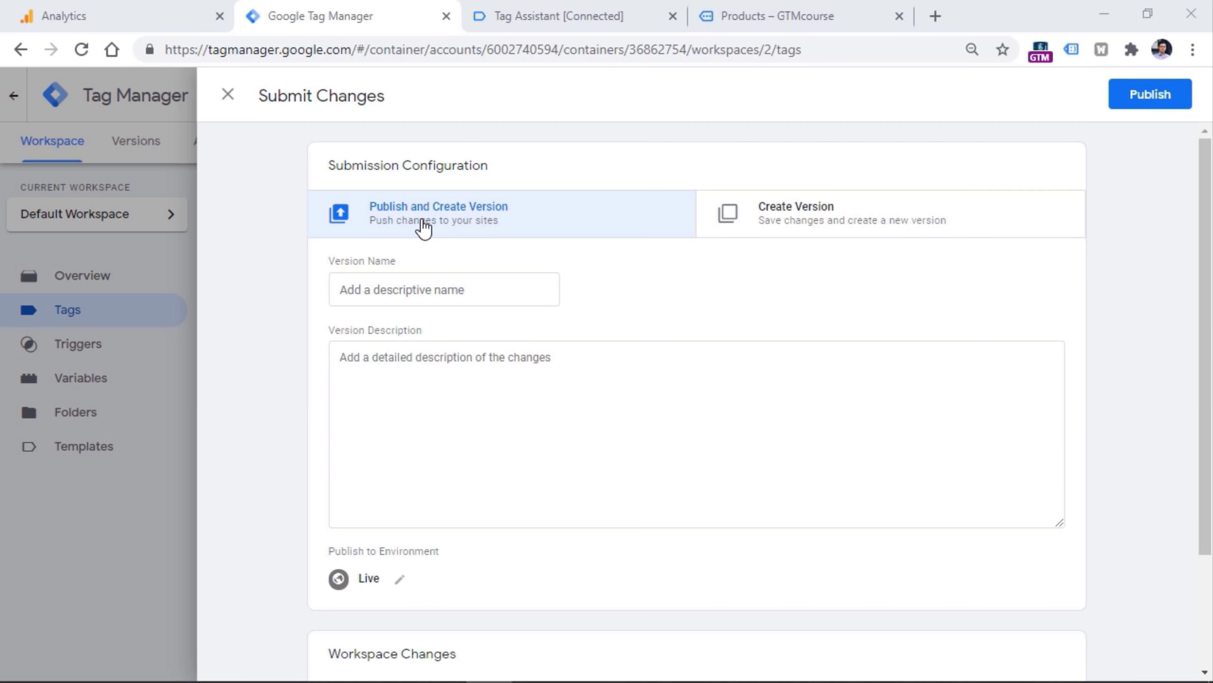
click(865, 207)
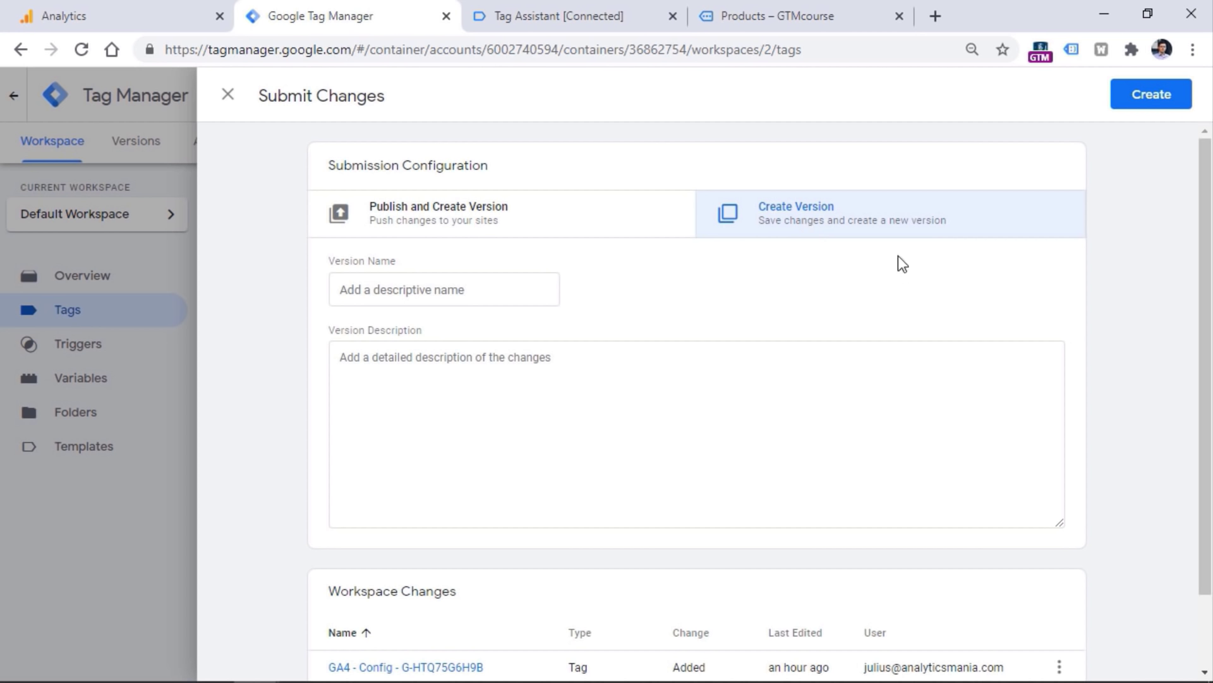
click(508, 233)
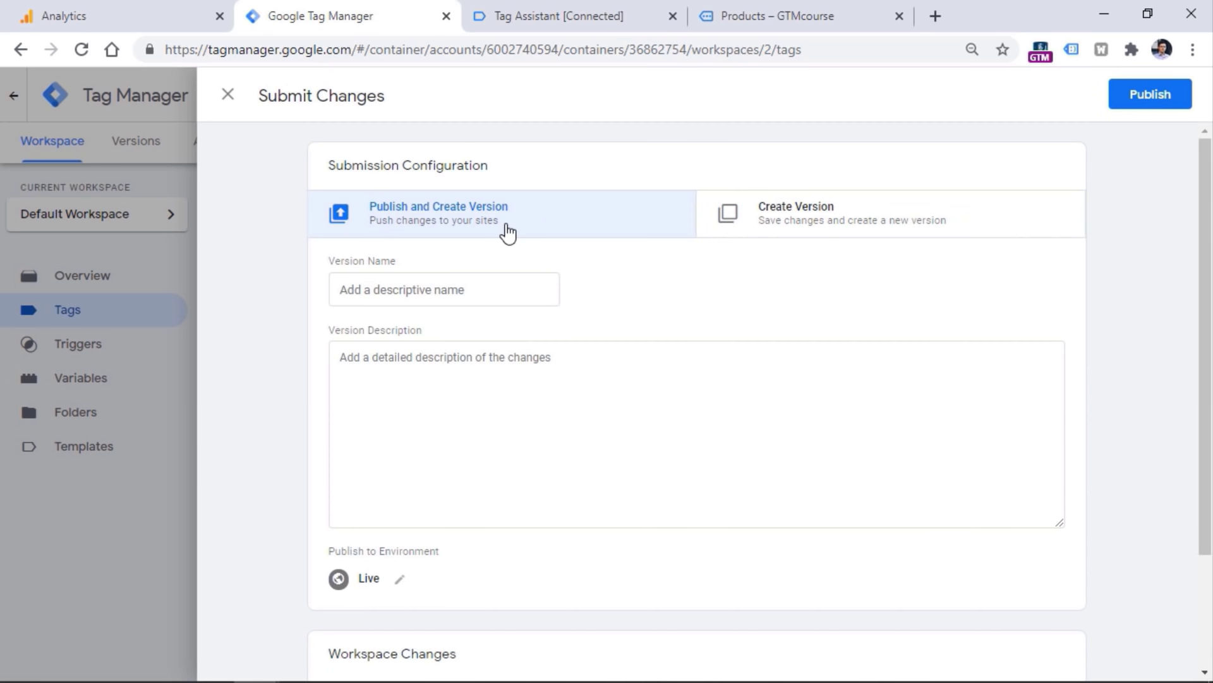
click(461, 278)
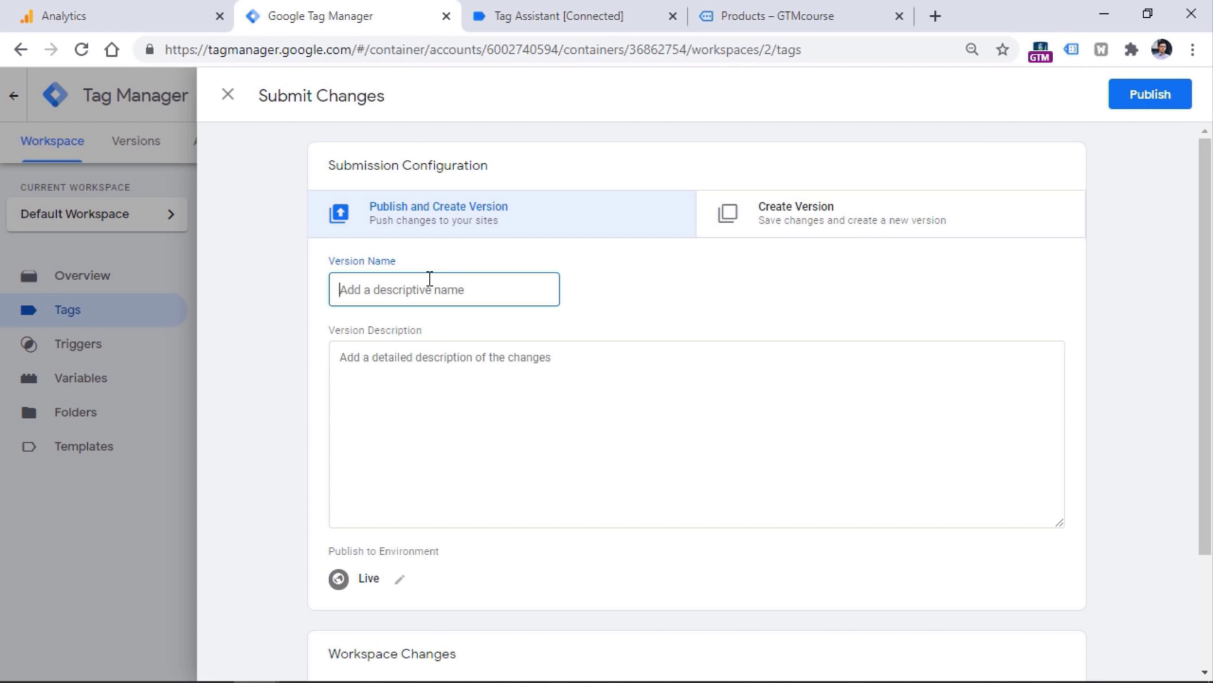
key(ctrl+v)
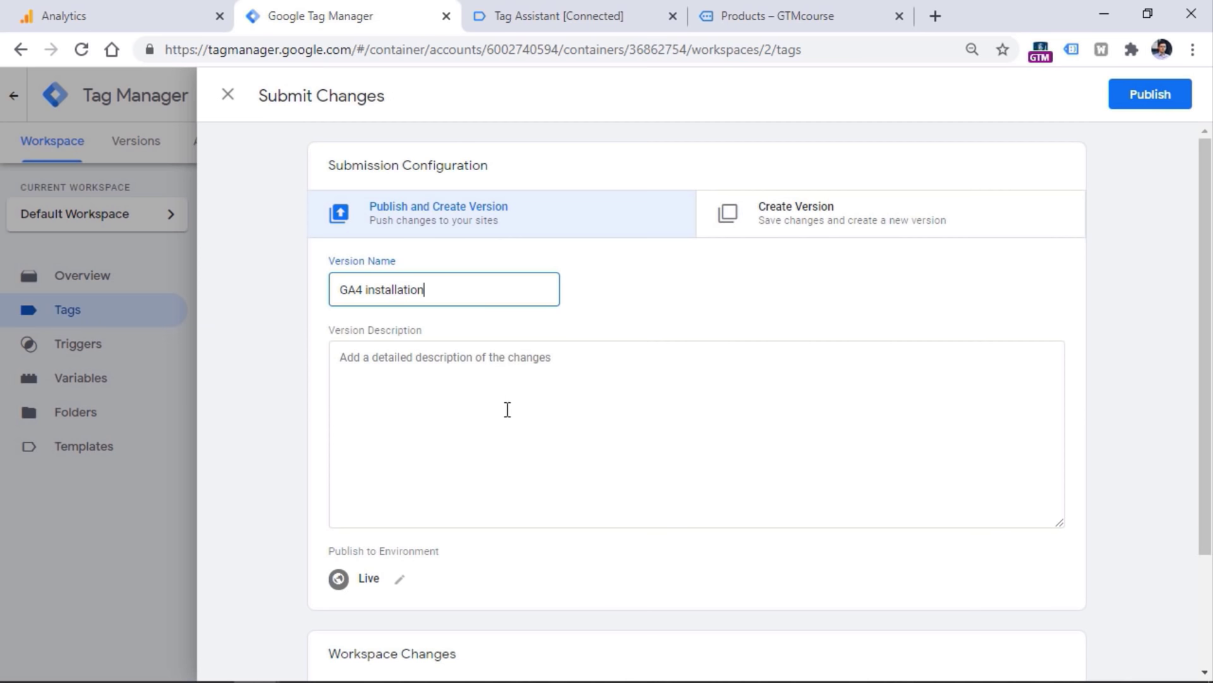
click(461, 363)
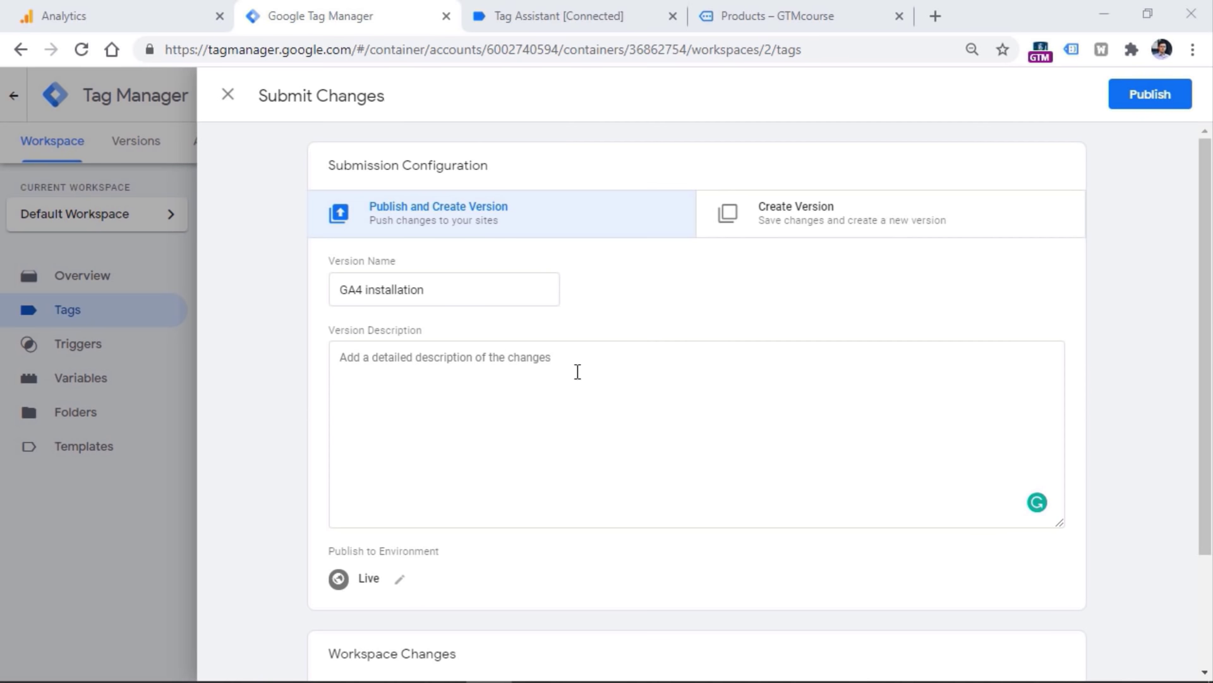
Publish the GA4 installation version to the Live environment and review its changes, tags, triggers and variables.
click(1165, 93)
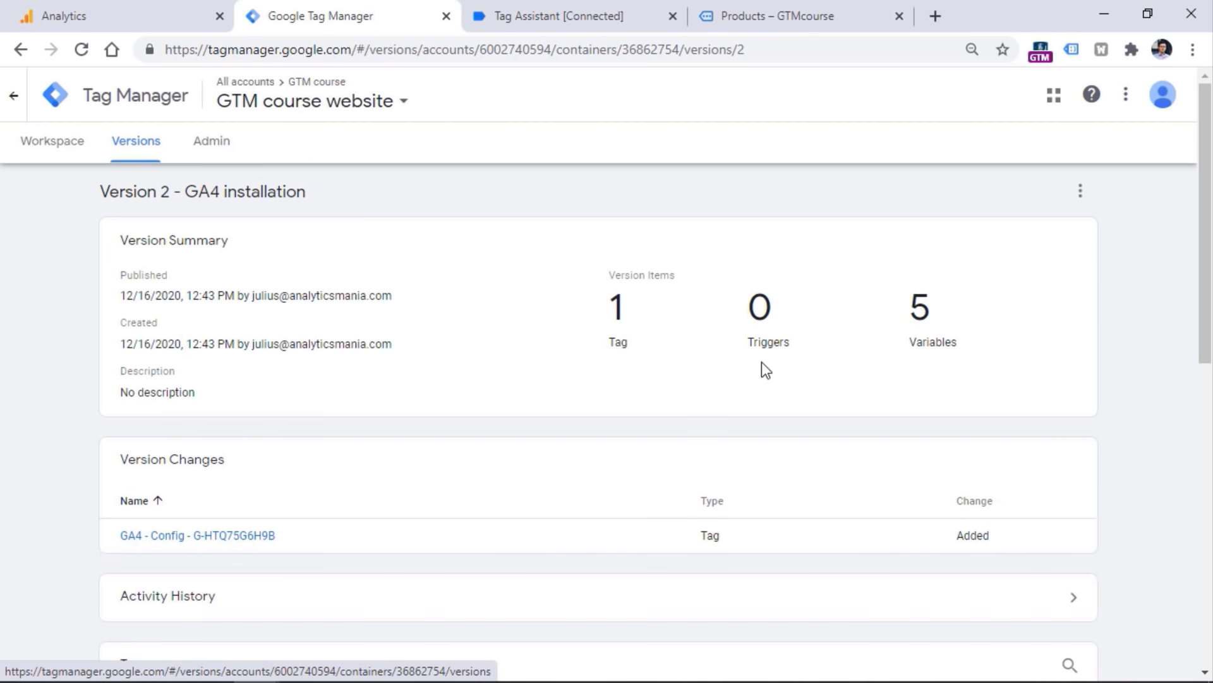
drag(1208, 208, 1205, 238)
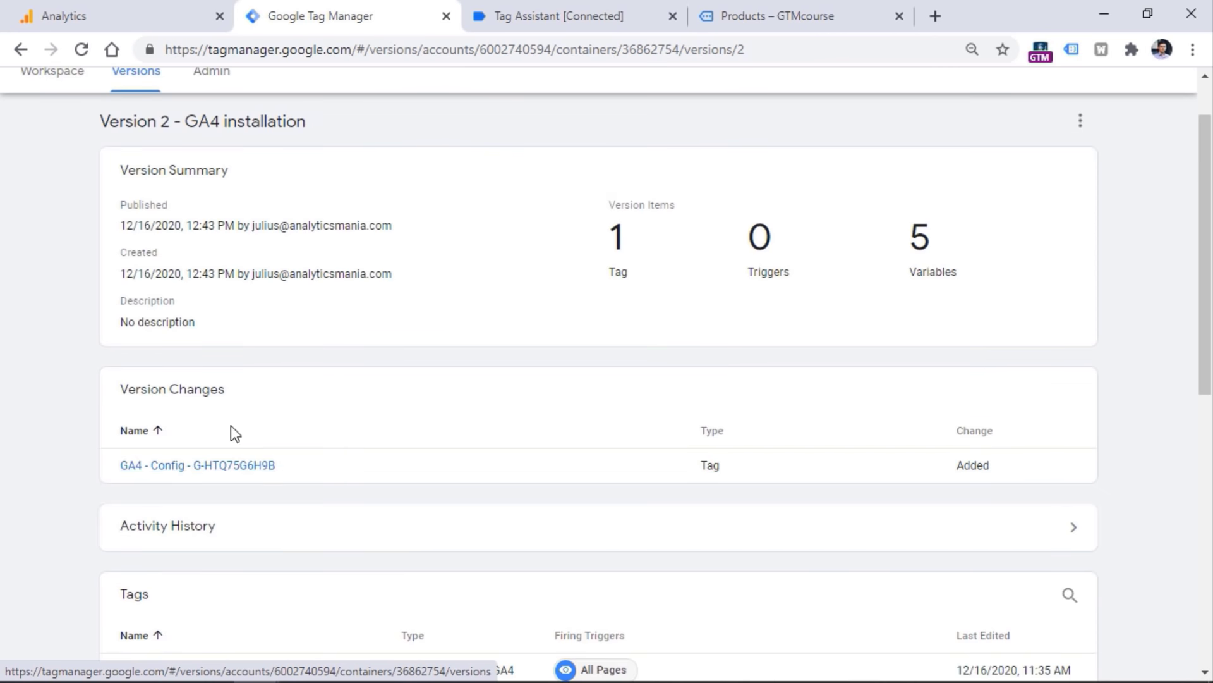
scroll(363, 411, down, 5)
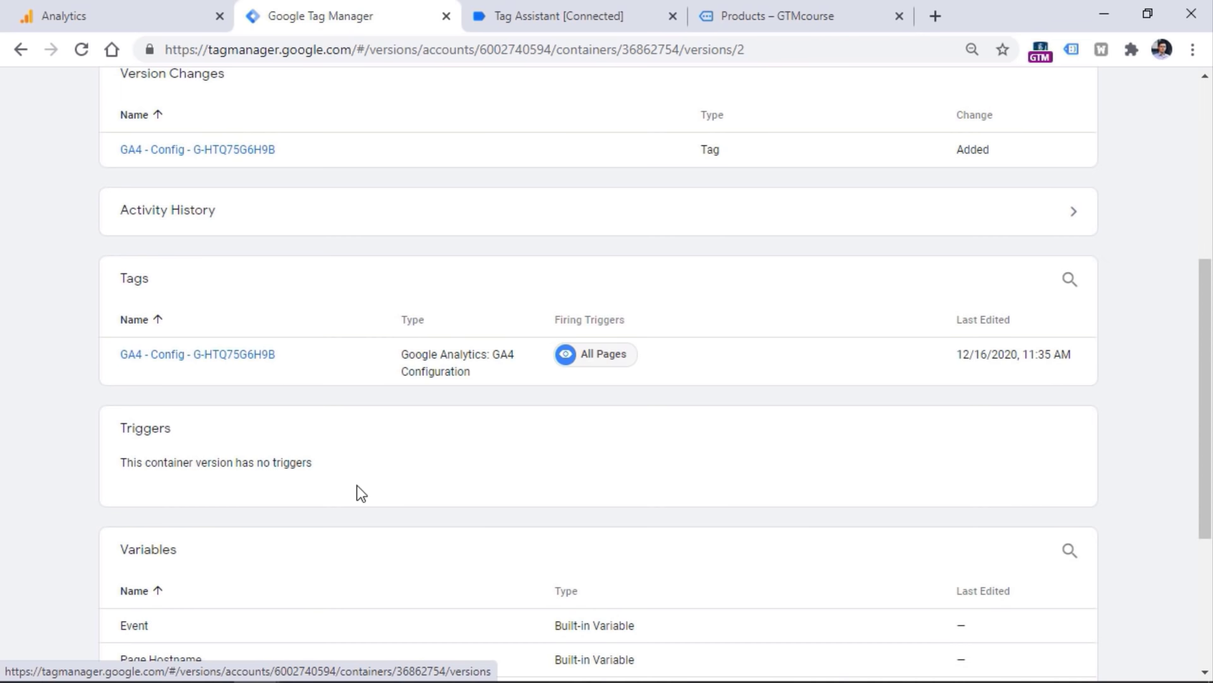
scroll(649, 449, down, 4)
scroll(517, 387, up, 4)
scroll(520, 387, down, 4)
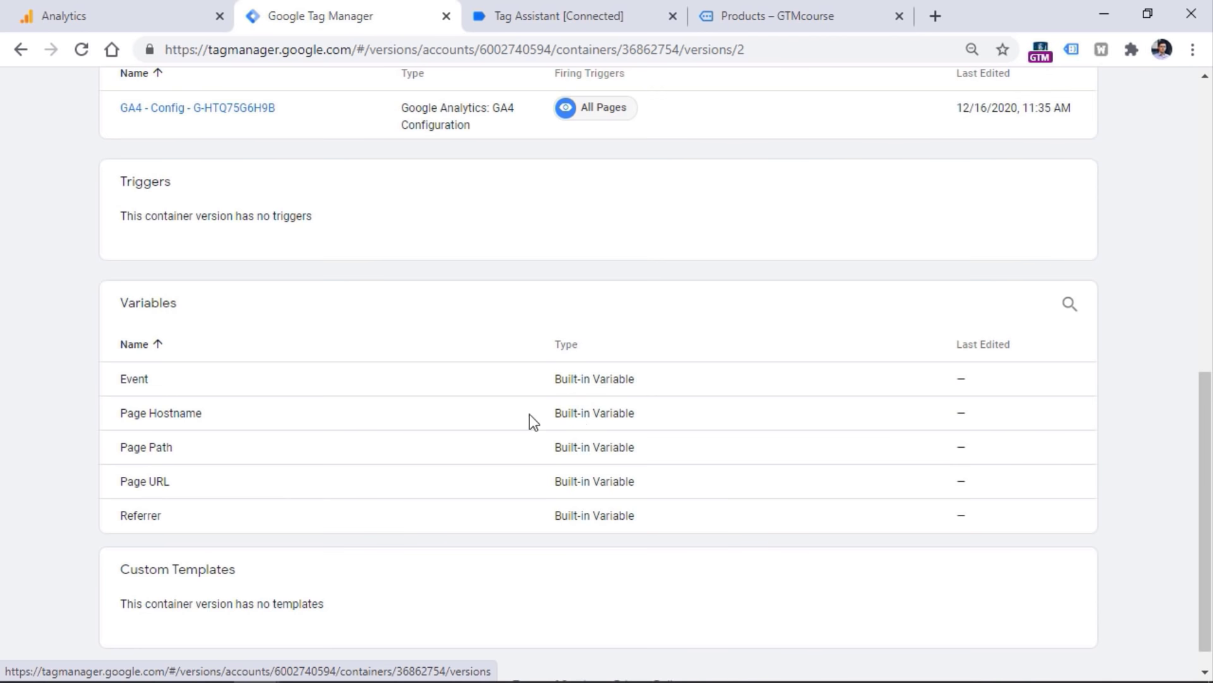
scroll(525, 417, up, 10)
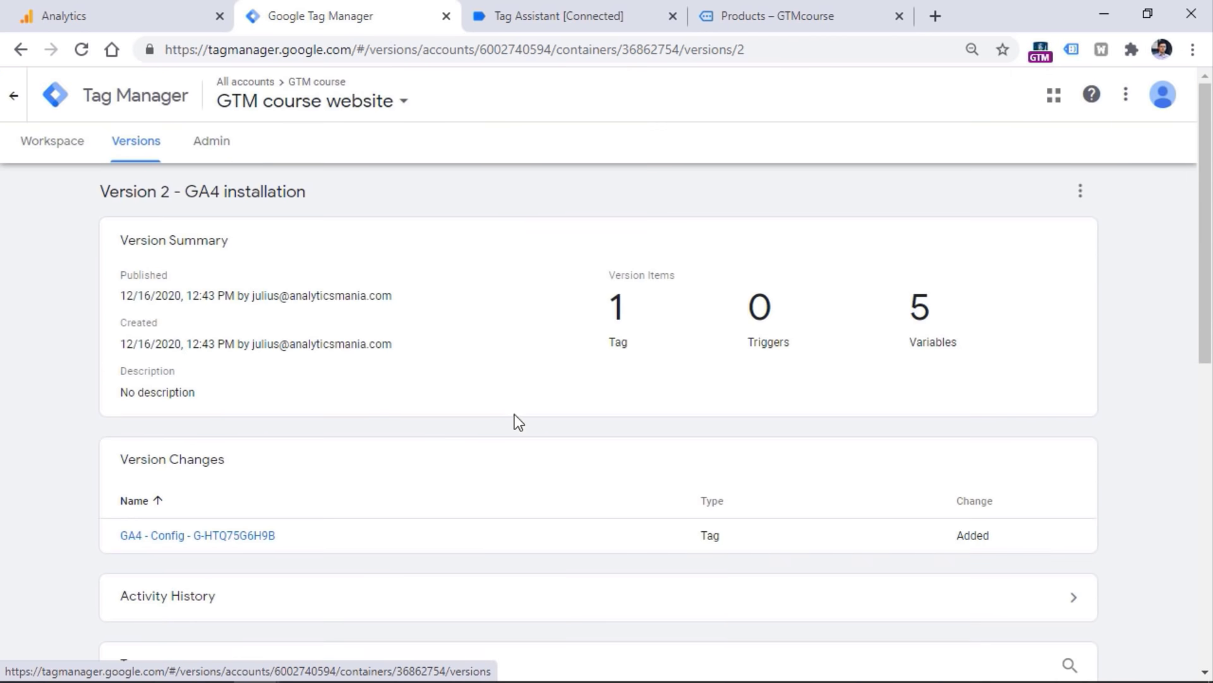
Roll the live container back by publishing version 1, Empty container, from the version list.
click(134, 146)
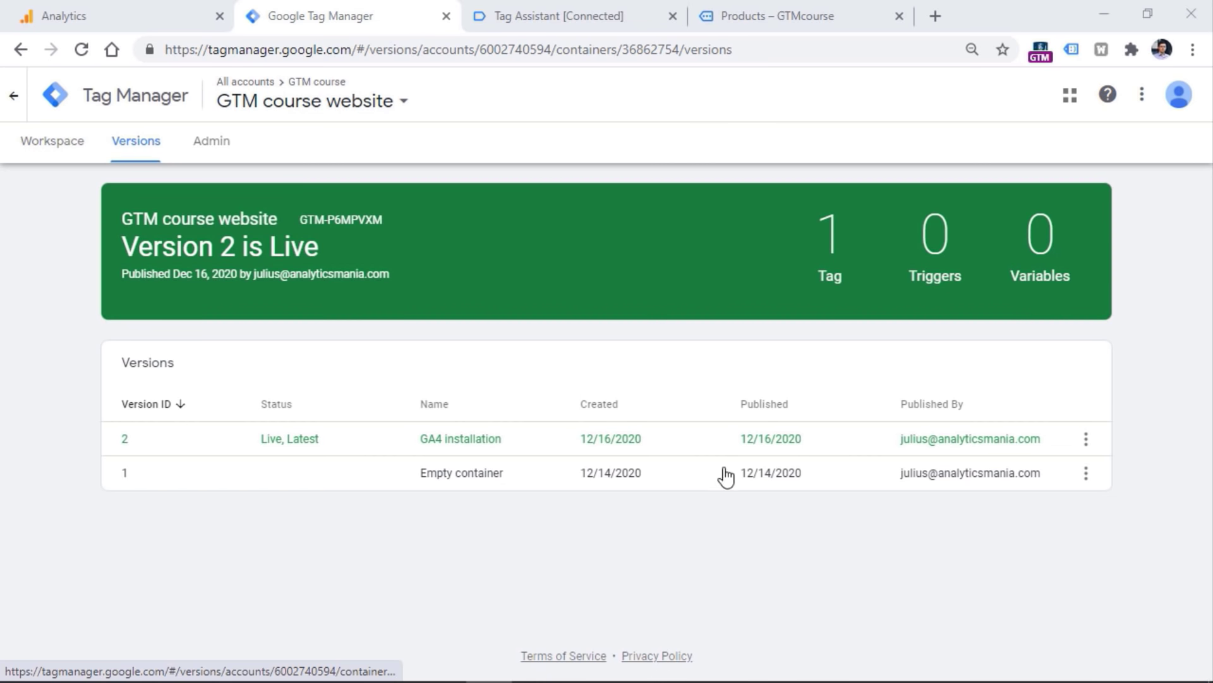
click(1087, 480)
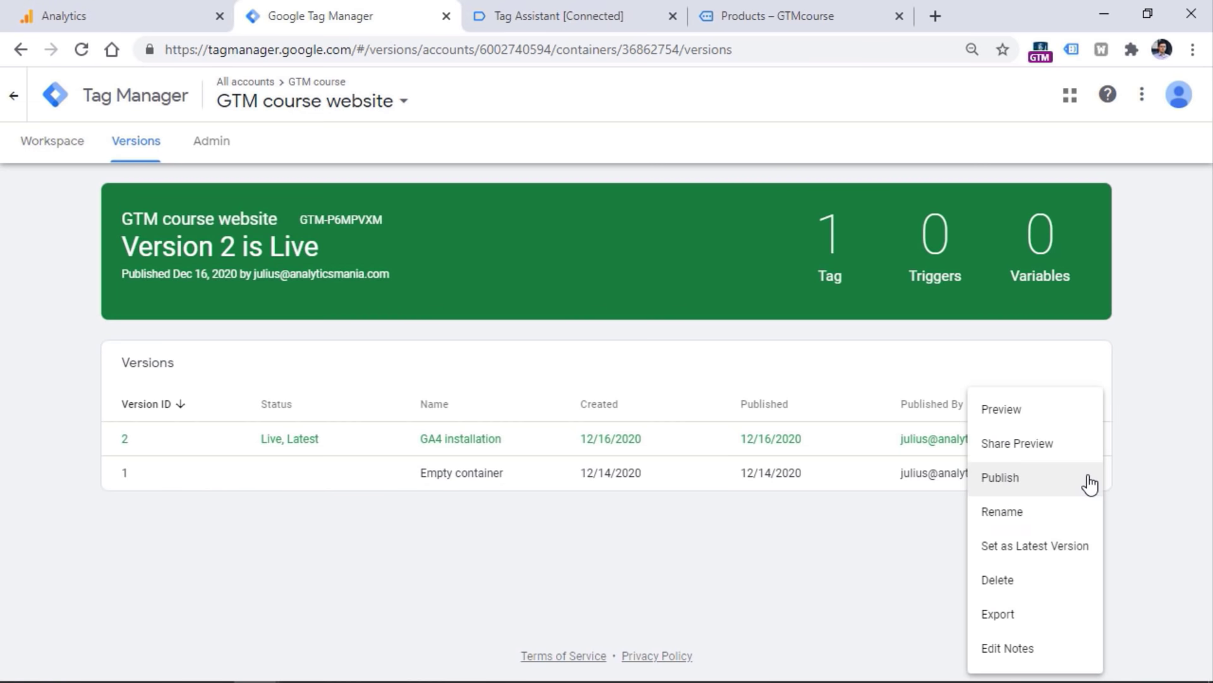
click(1015, 475)
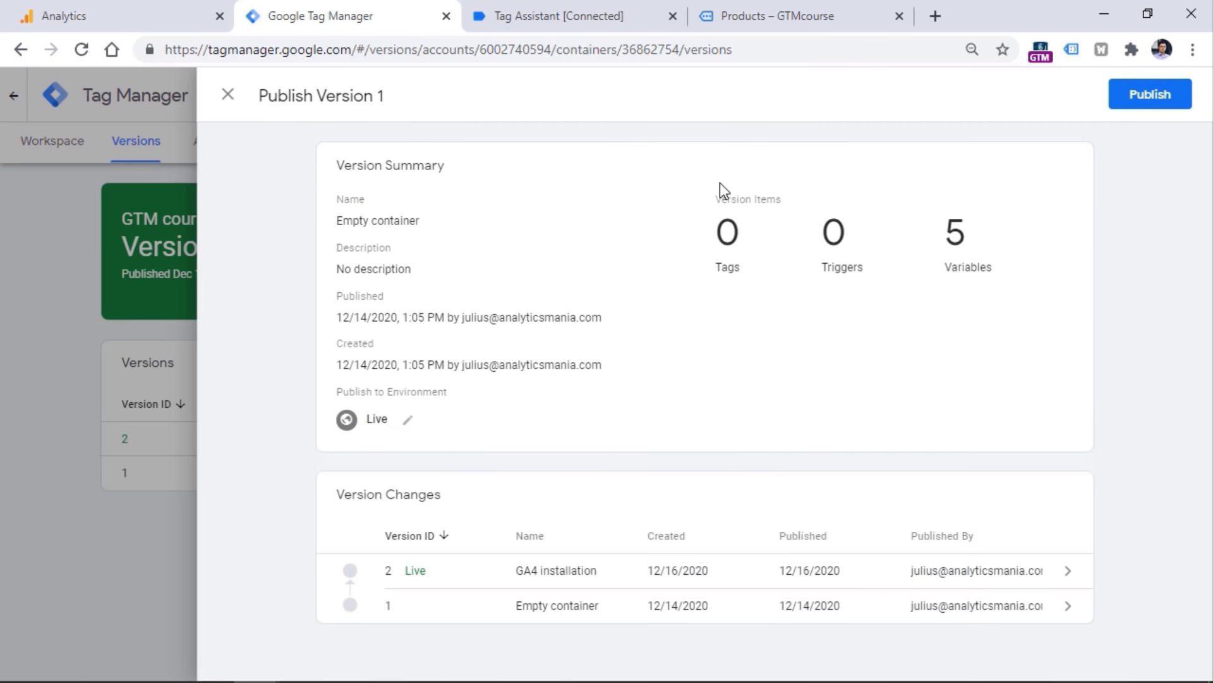
click(1157, 101)
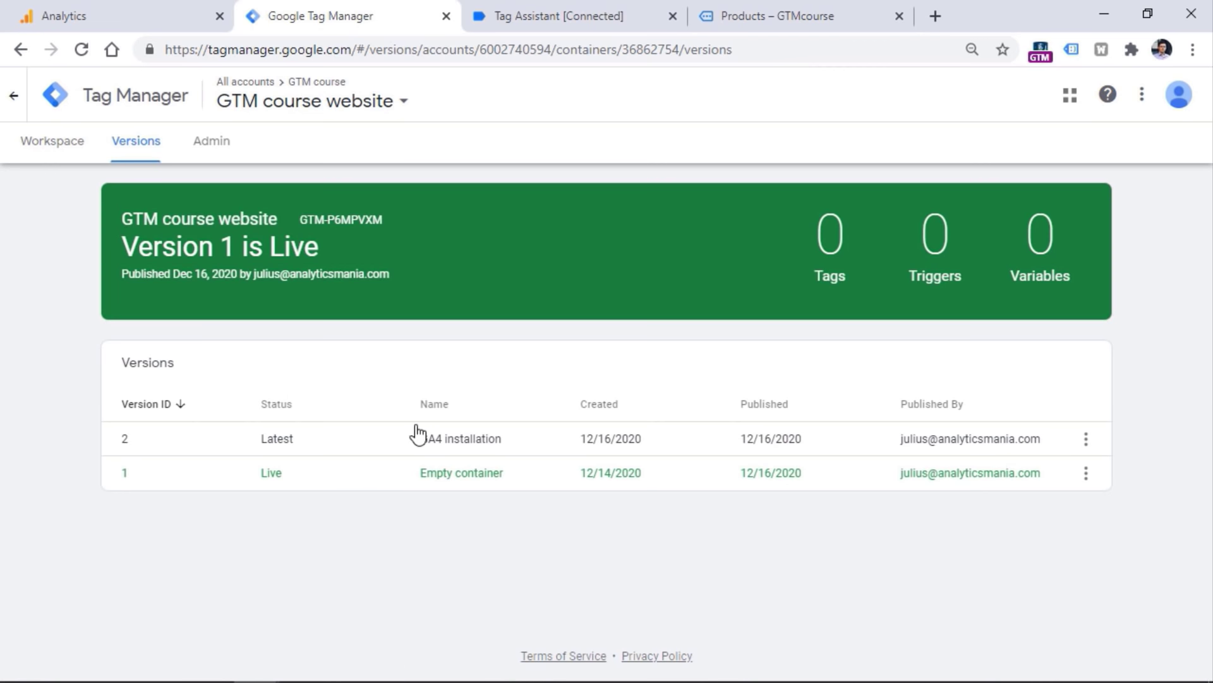
Submit and publish the workspace with its GA4 tag as a new version named "Fixed breaking changes", check the version list and return to the workspace.
click(53, 141)
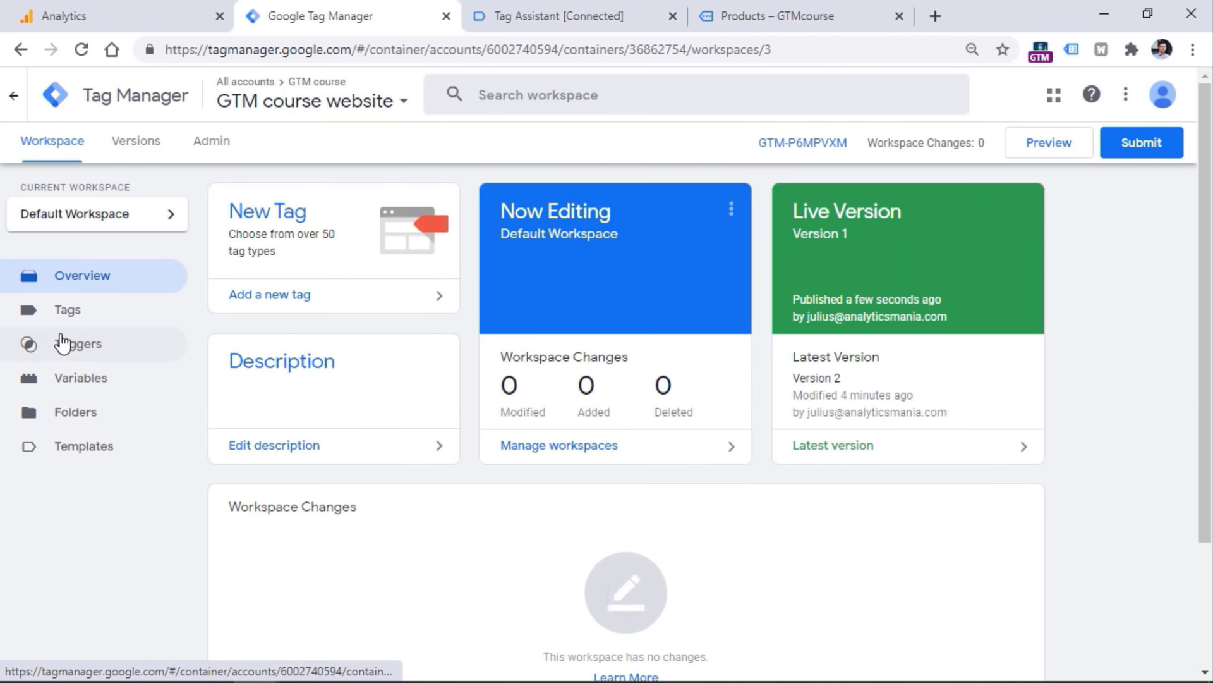
click(61, 319)
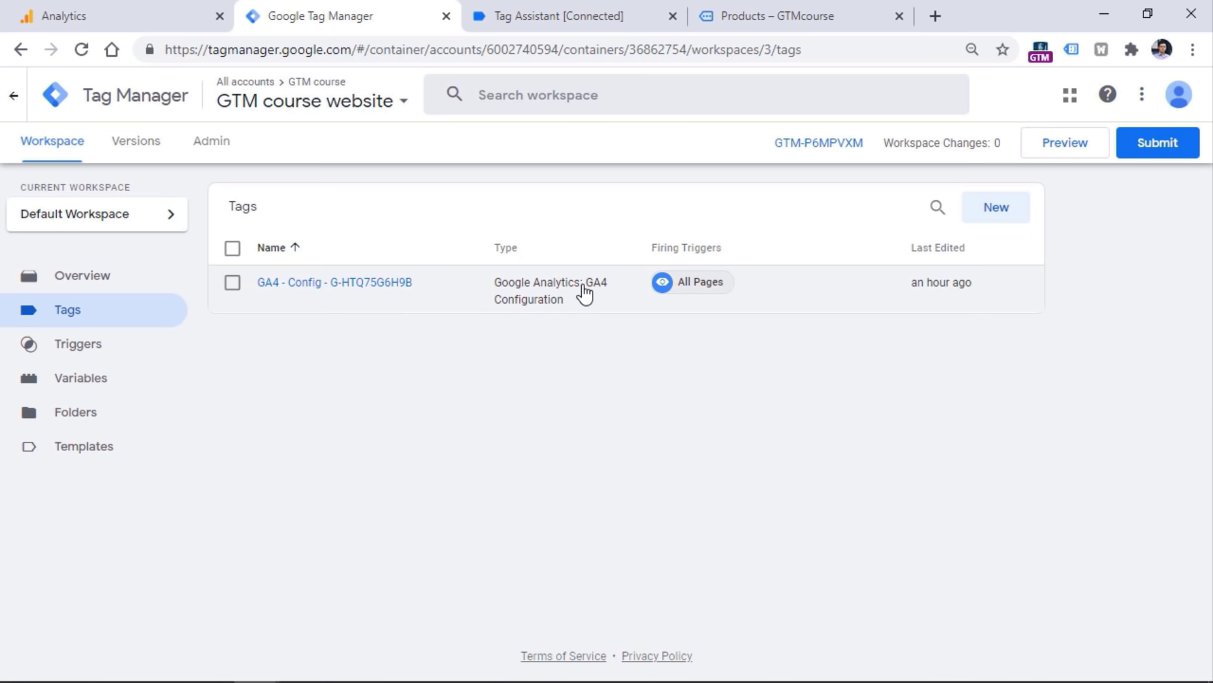
click(1162, 146)
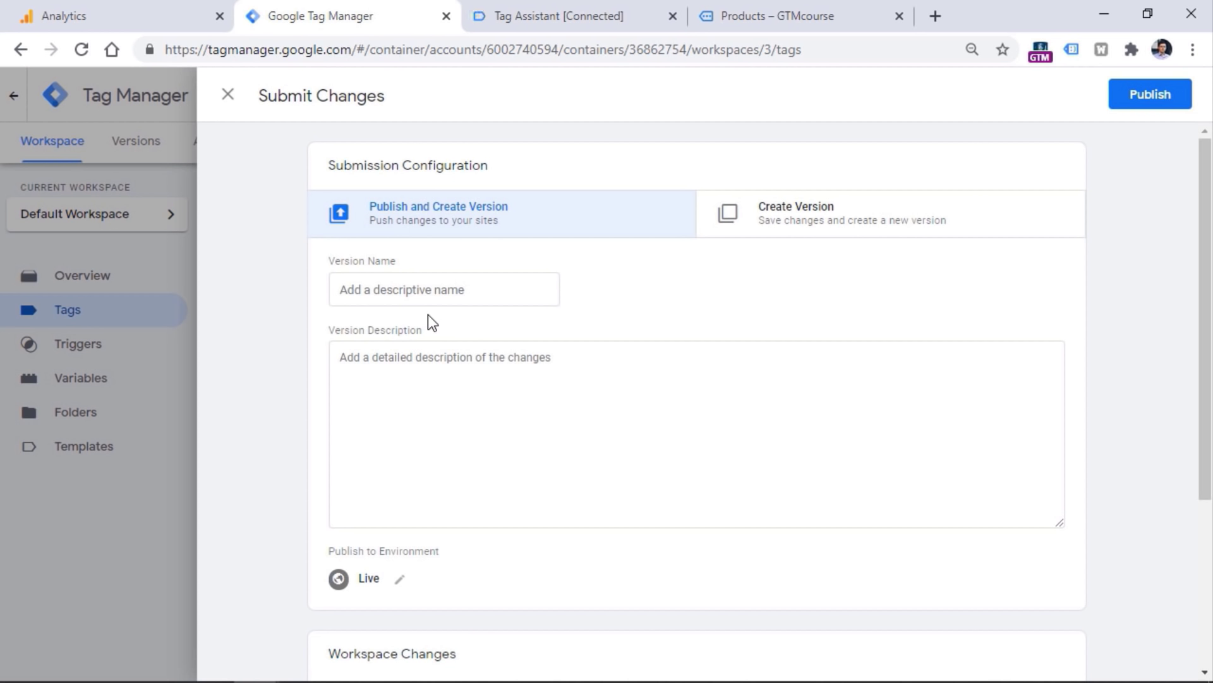
click(437, 293)
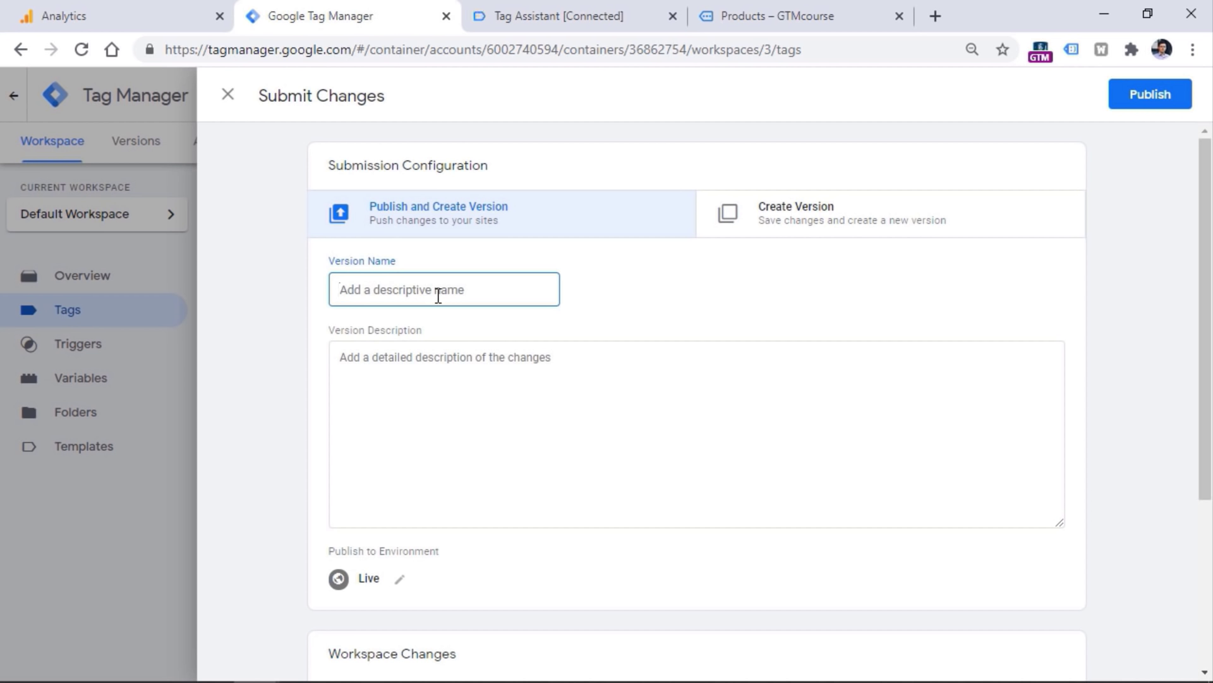
text(Fixed breaking changes)
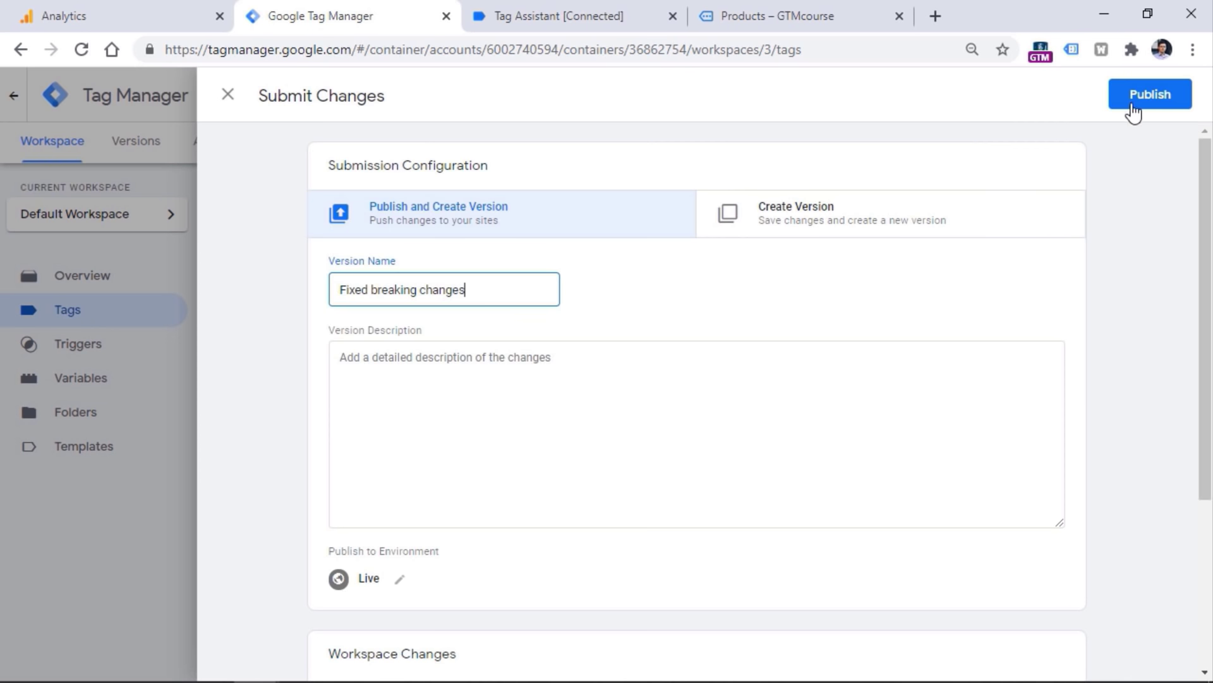
click(1140, 98)
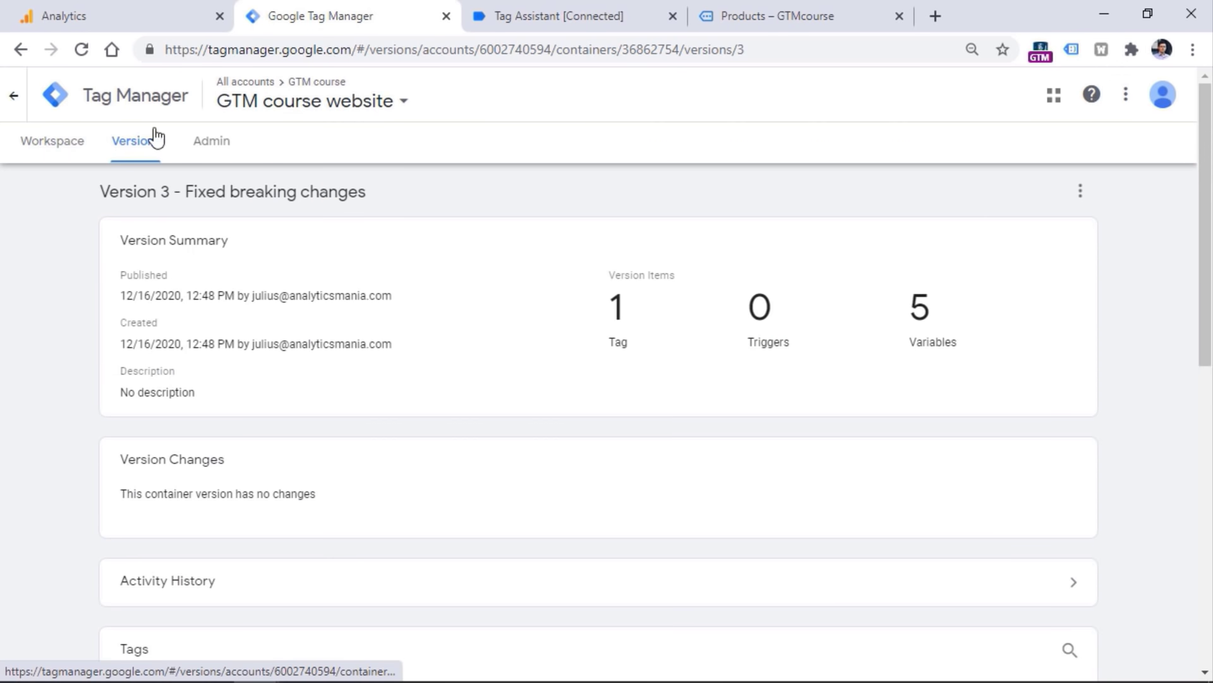
click(139, 147)
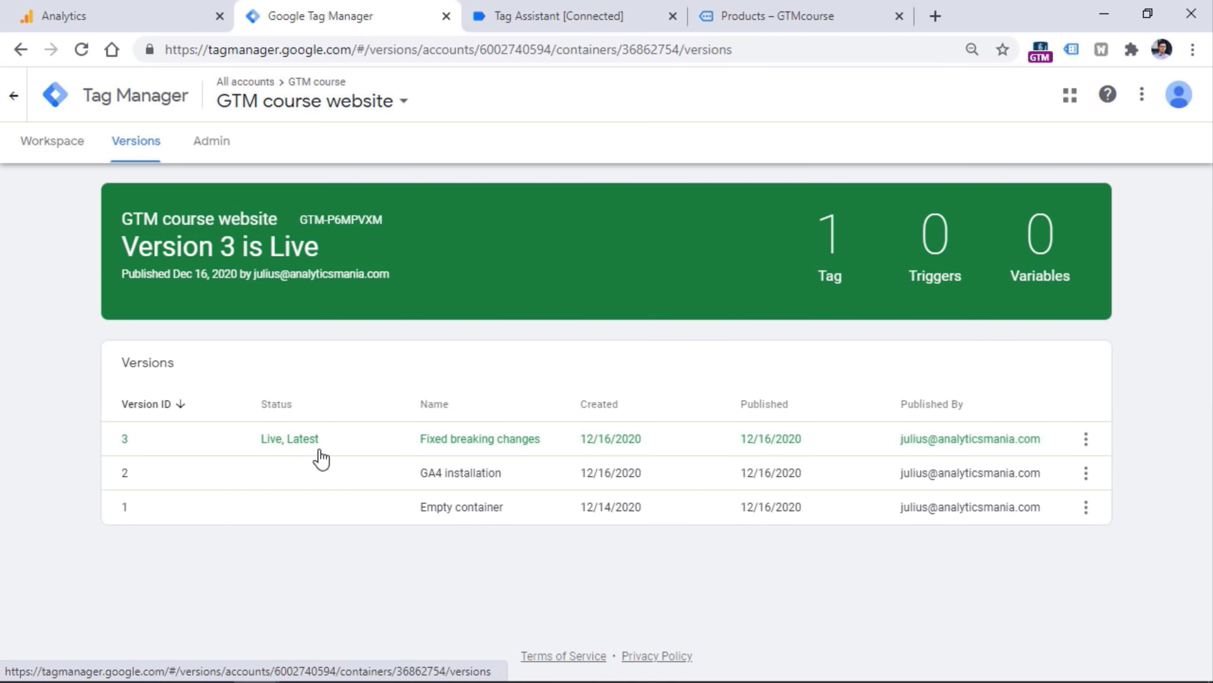
click(57, 154)
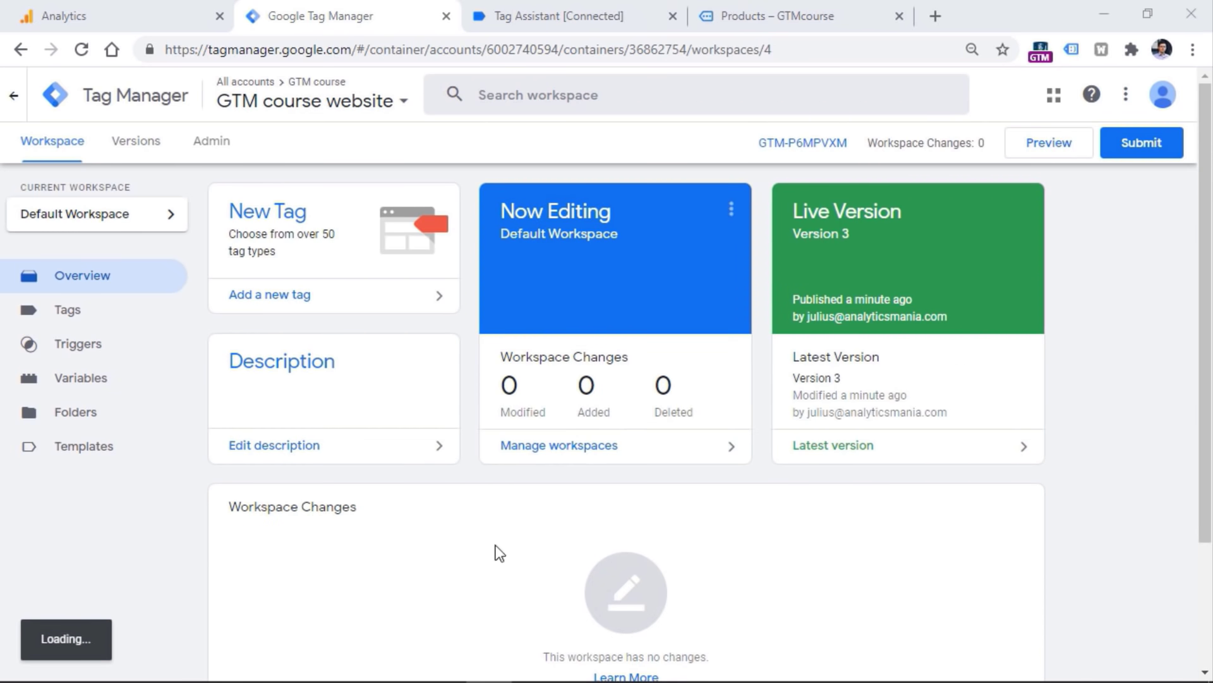
Switch to Google Analytics, close the page_view details in DebugView and open the Realtime report.
click(193, 9)
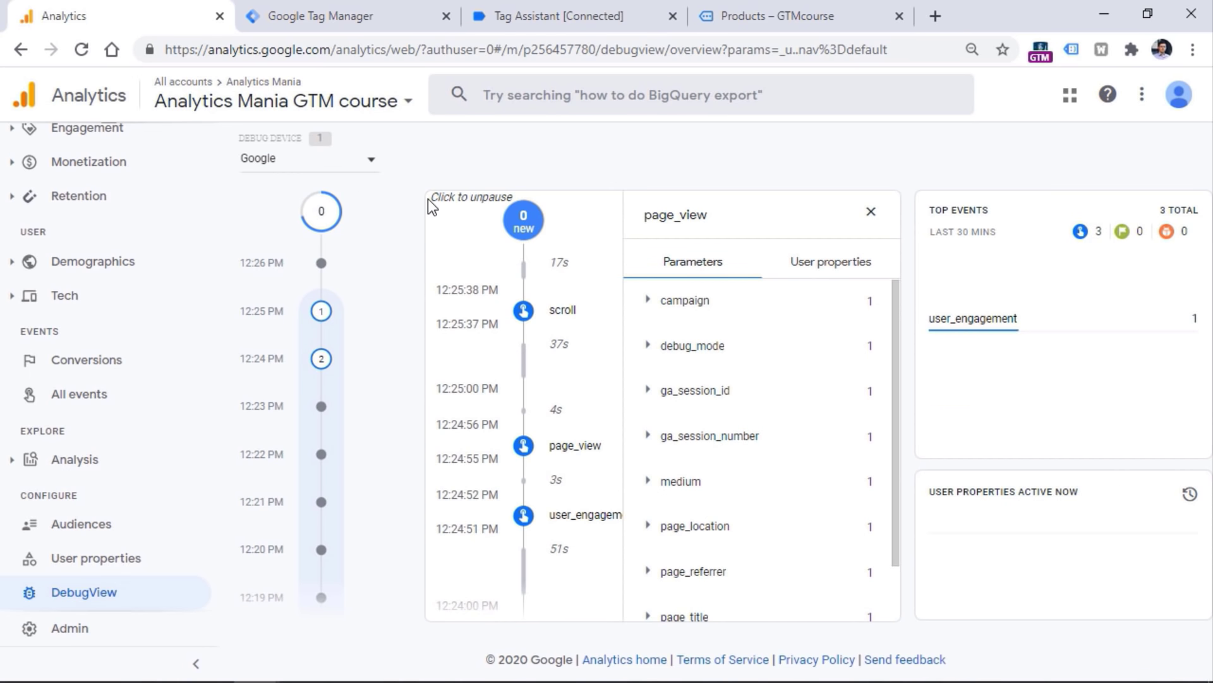
click(870, 210)
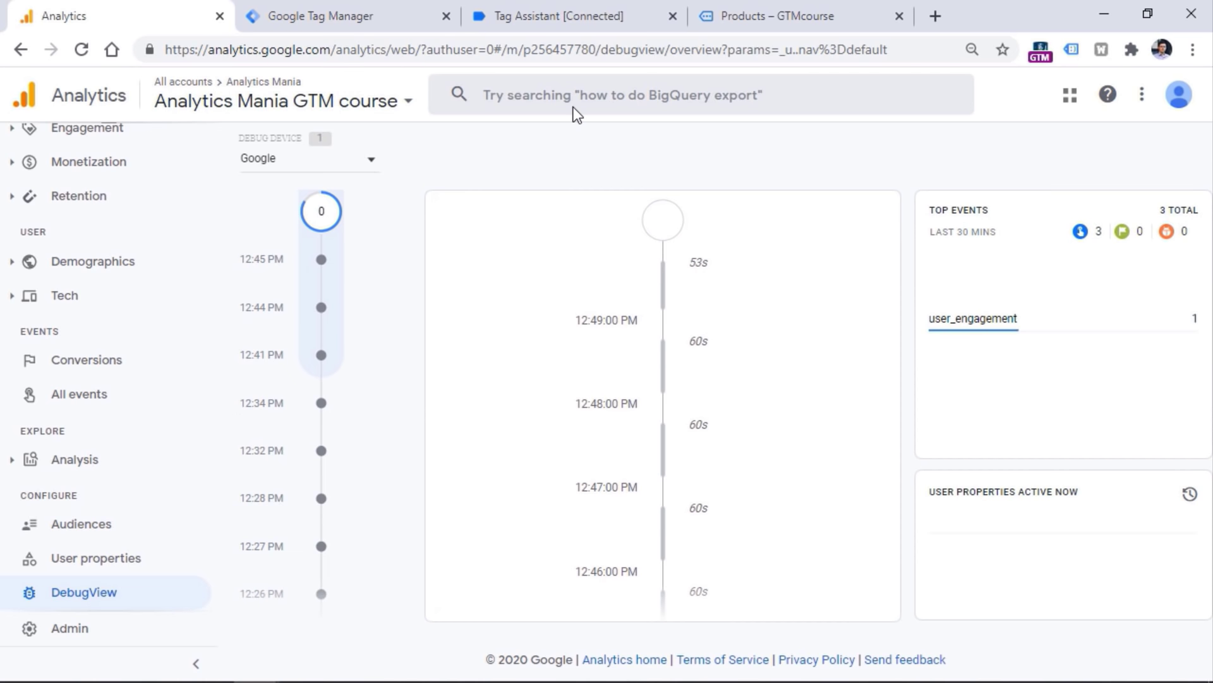
scroll(63, 426, up, 3)
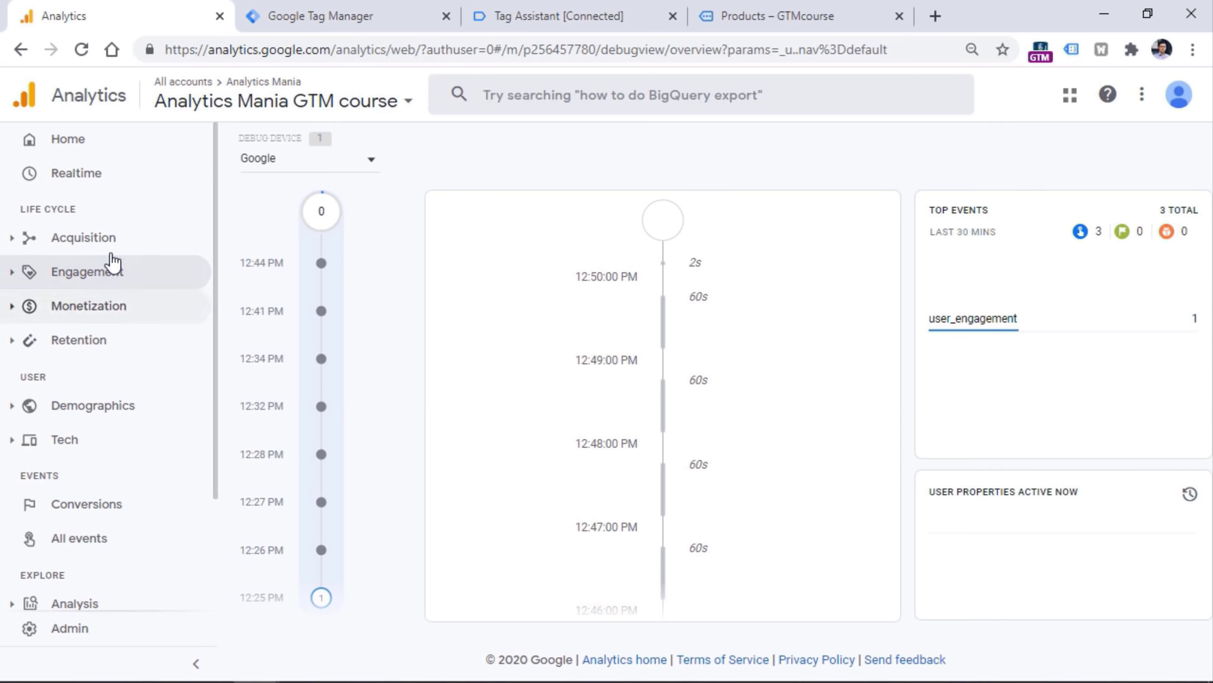
click(101, 182)
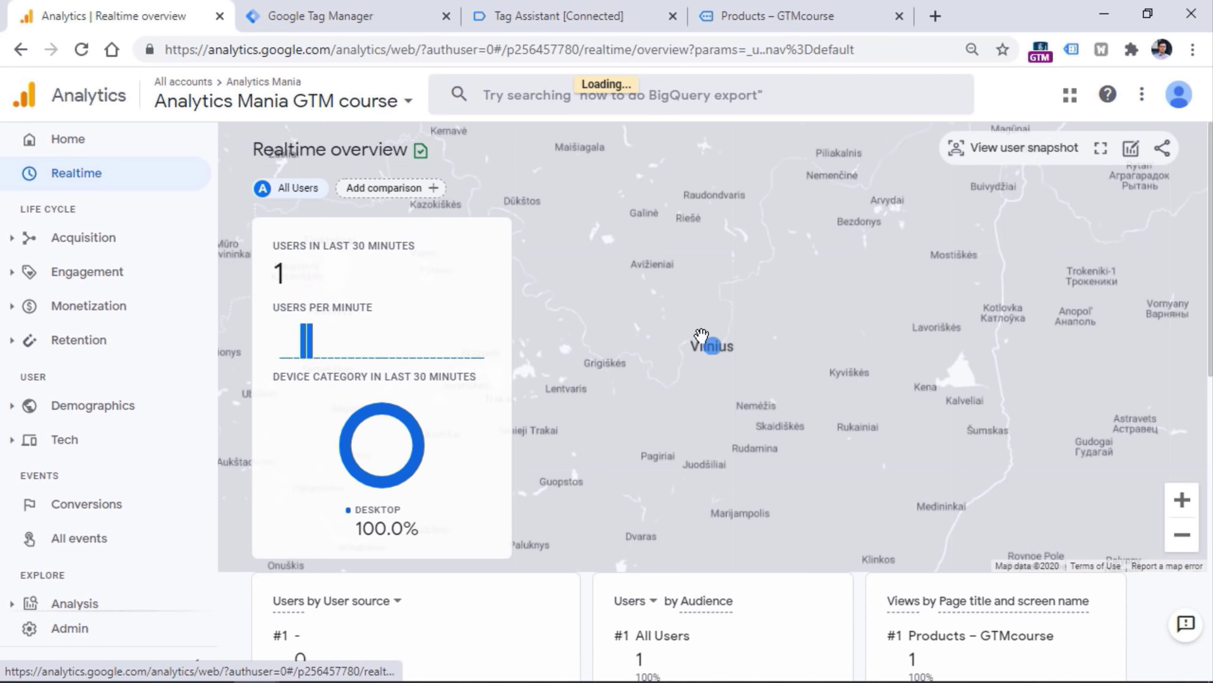
Check the store's Products page, then examine the map and cards of the Realtime overview.
click(798, 7)
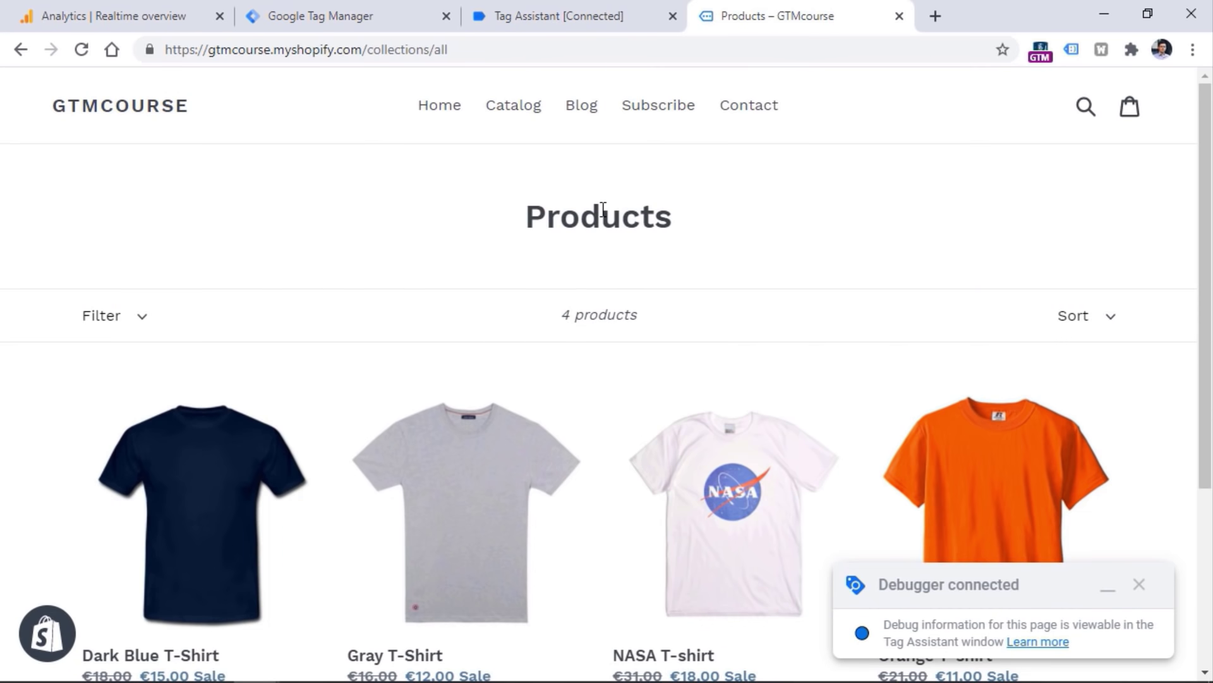
click(155, 10)
mouse_move(714, 354)
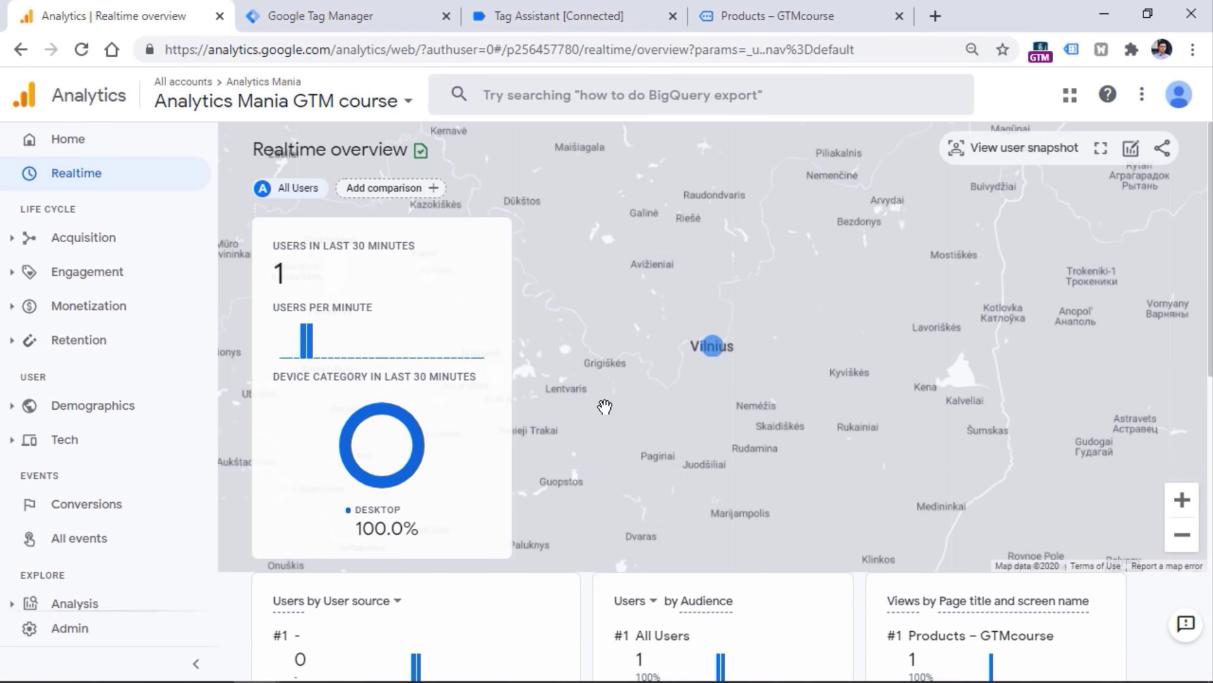
scroll(602, 420, down, 5)
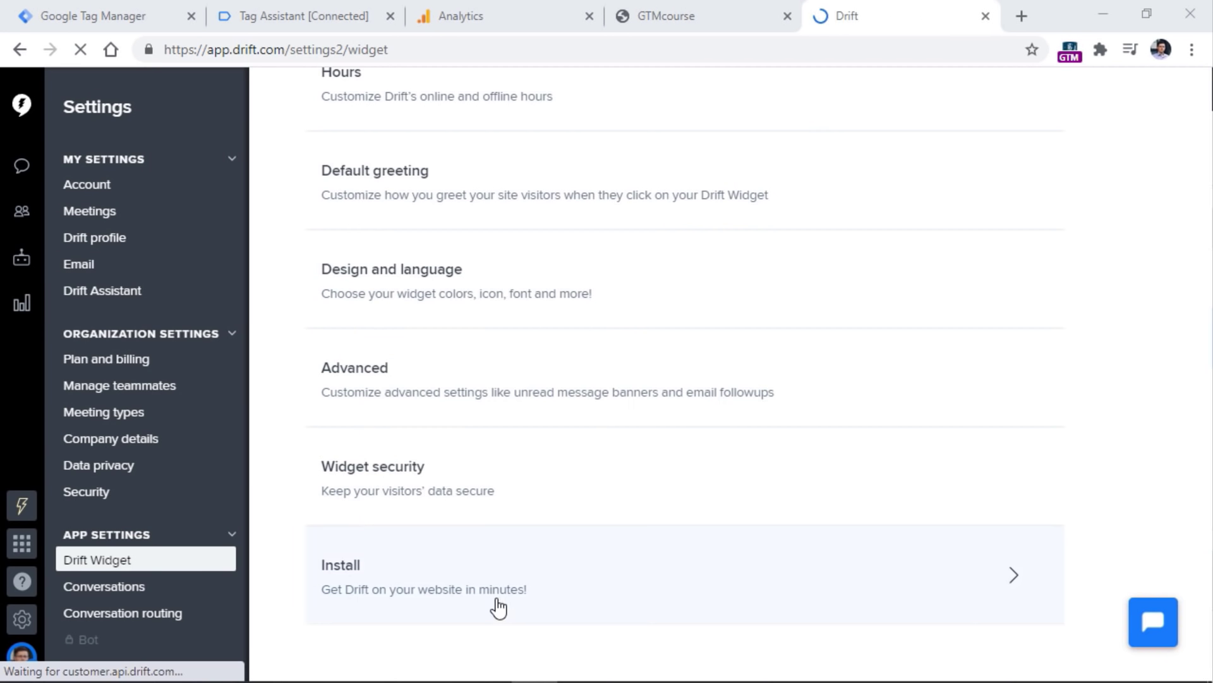
Copy the JavaScript installation code from the Install section of the Drift Widget settings.
click(544, 576)
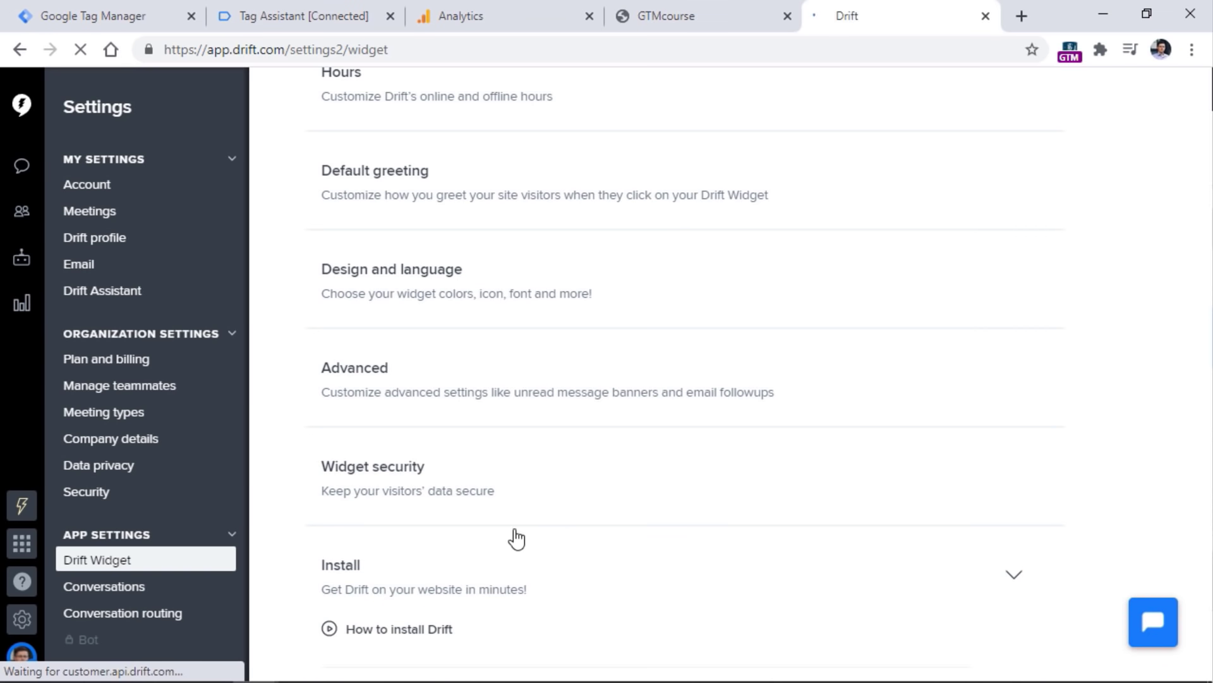
scroll(515, 282, down, 5)
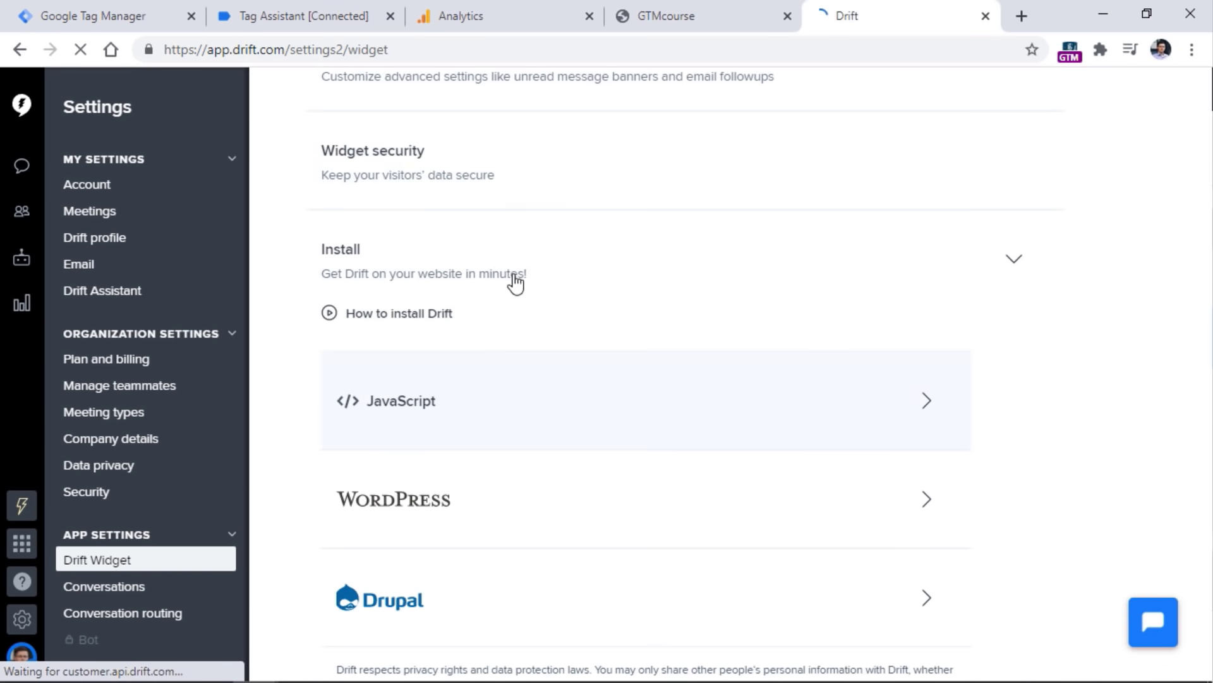
click(461, 393)
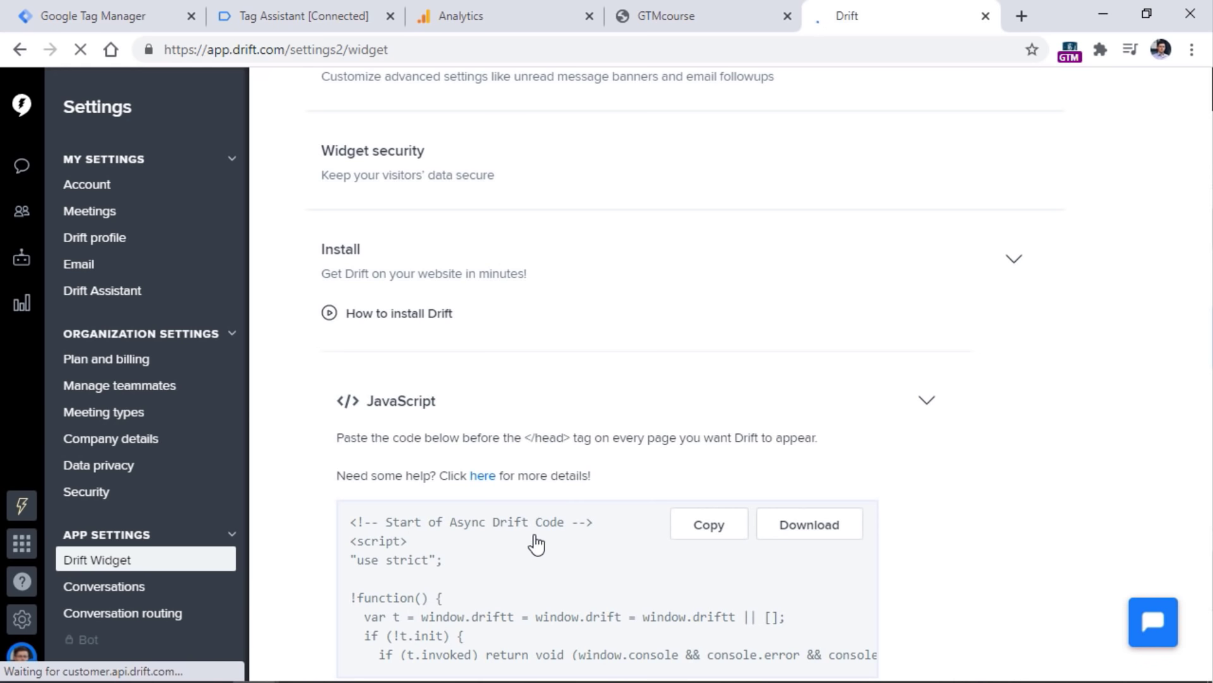
click(711, 529)
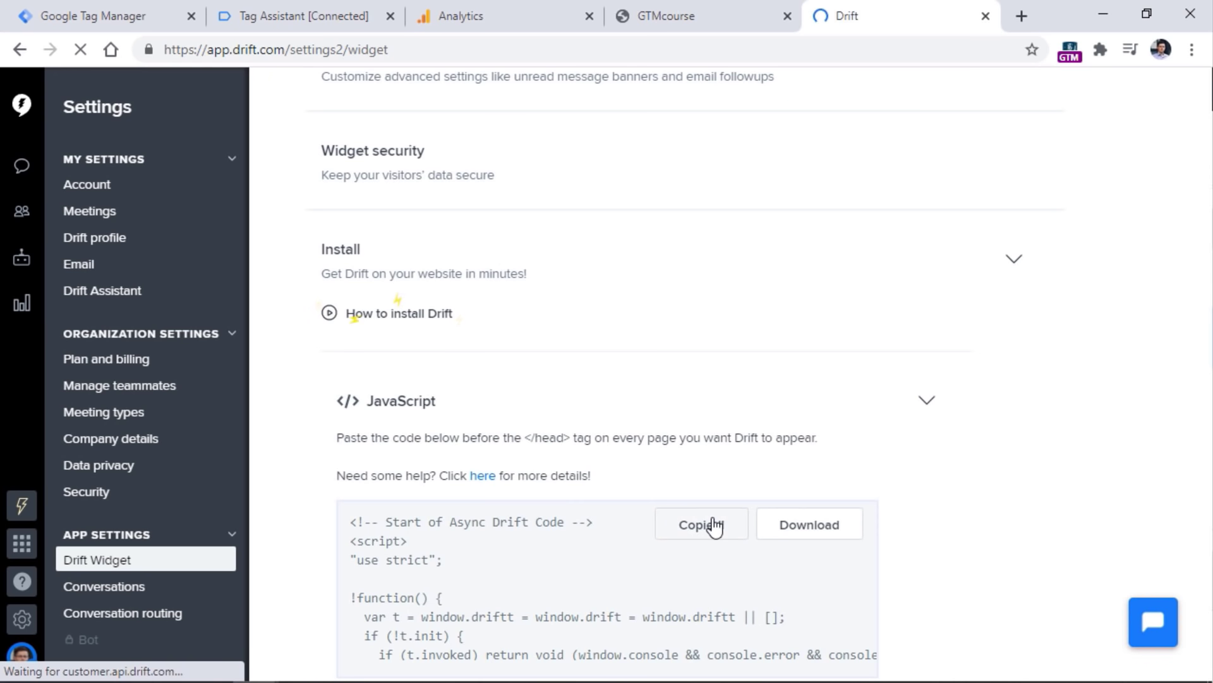
Switch to Google Tag Manager and create a new tag of type Custom HTML in the GTM course container.
click(108, 15)
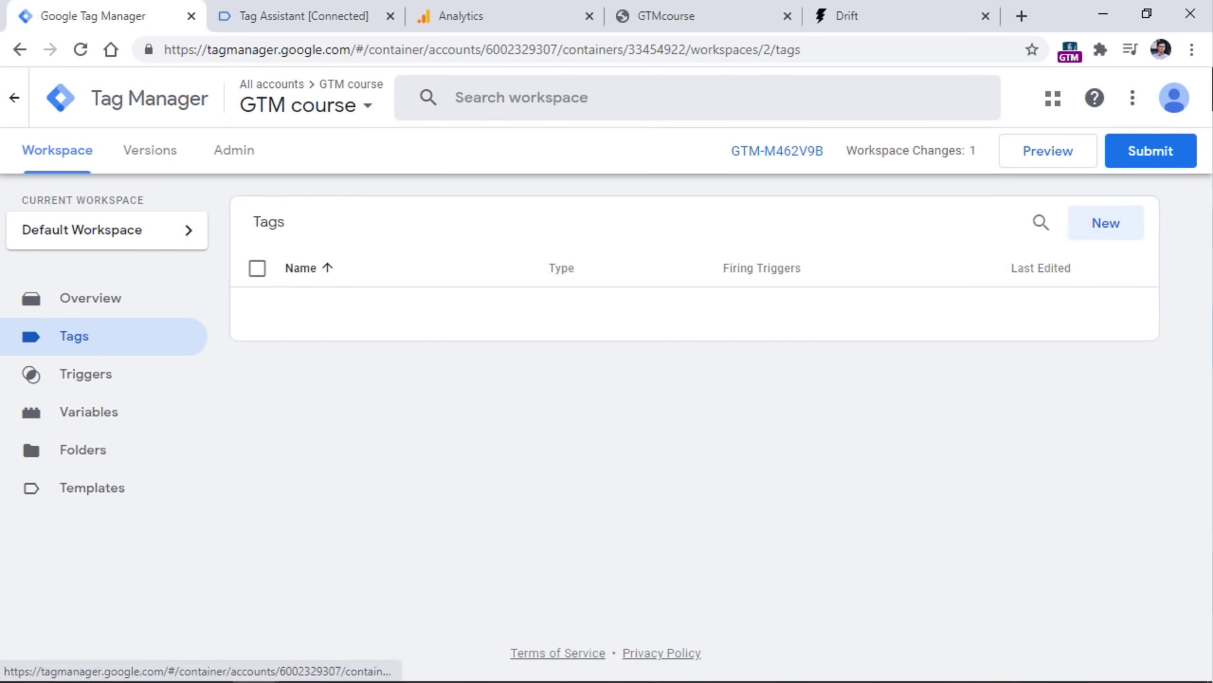
click(1106, 231)
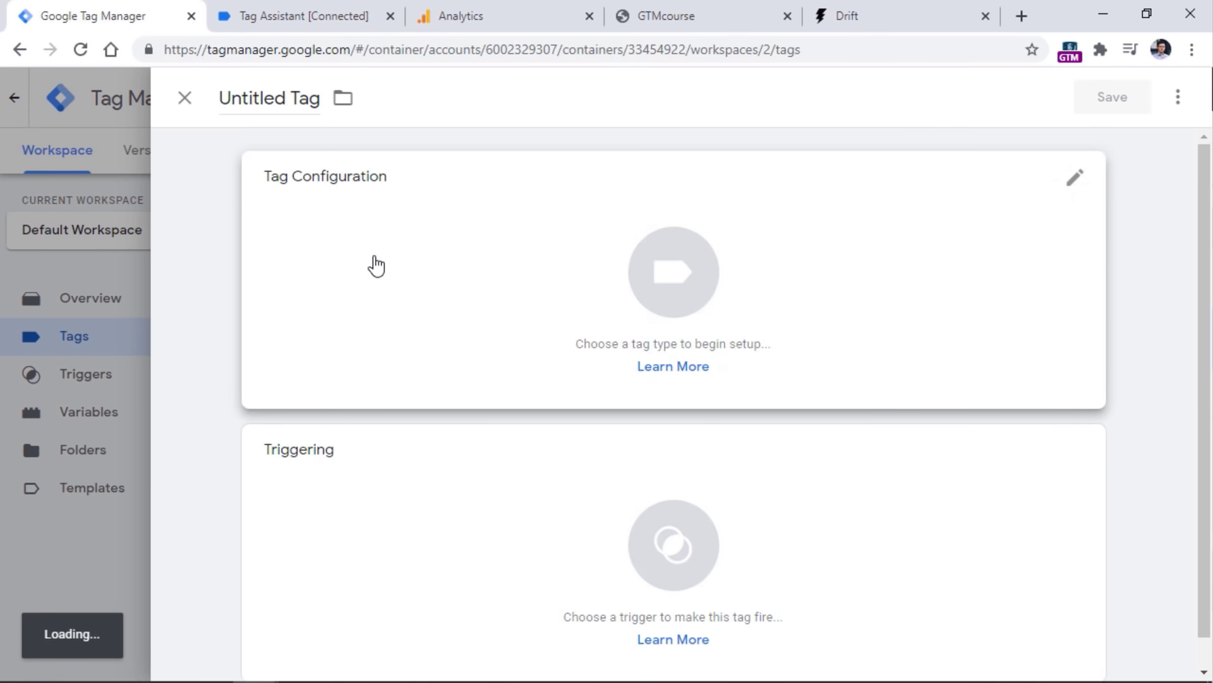
click(354, 291)
scroll(783, 303, down, 4)
scroll(783, 303, down, 1)
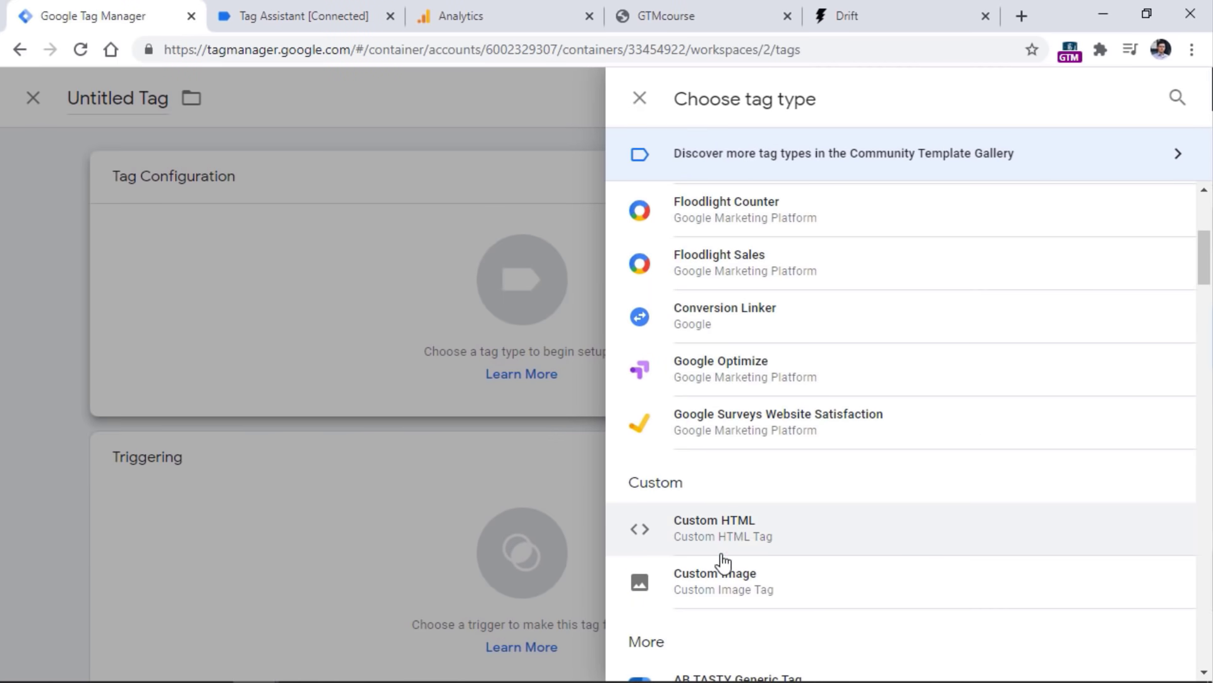
click(737, 539)
Paste the copied Drift code into the HTML field of the Custom HTML tag.
right_click(408, 382)
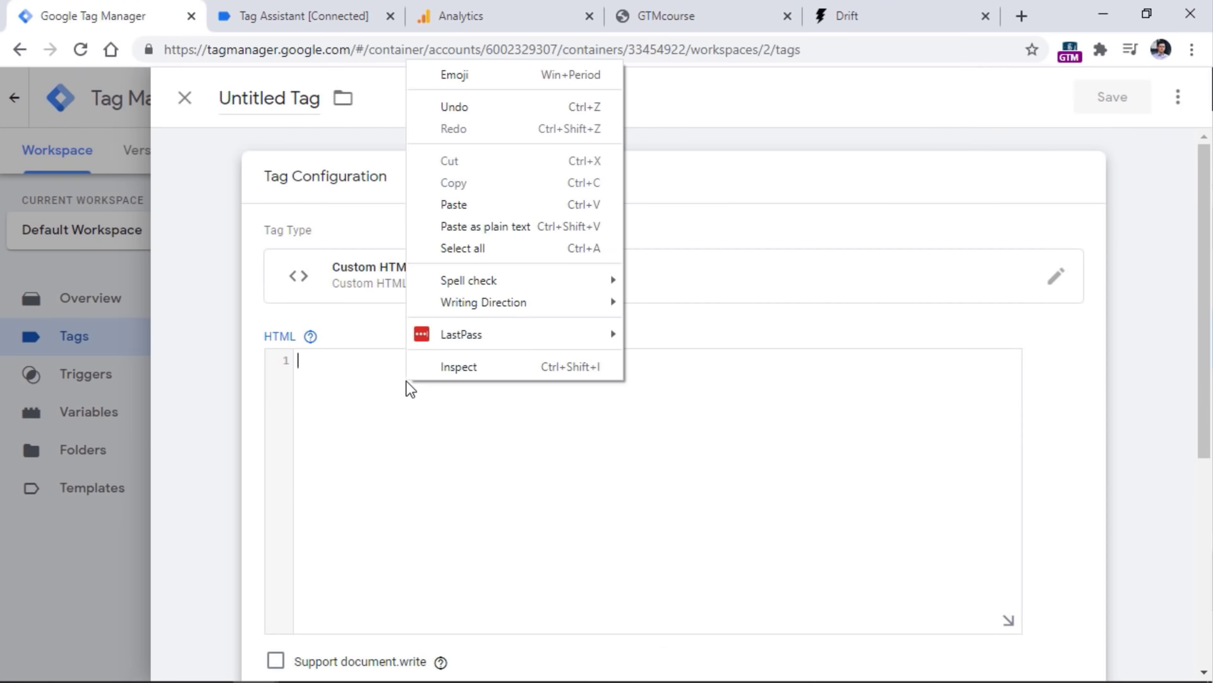
click(325, 384)
key(ctrl+v)
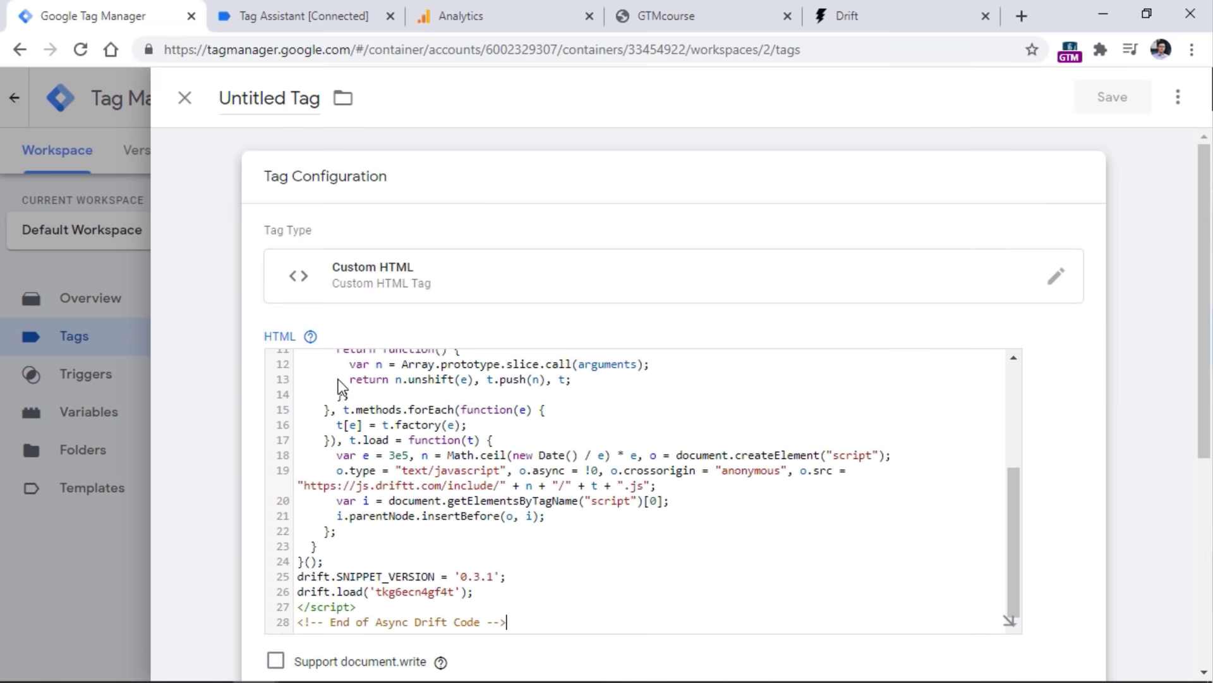
Assign the All Pages trigger to the Custom HTML tag containing the Drift code.
scroll(251, 436, down, 5)
click(387, 515)
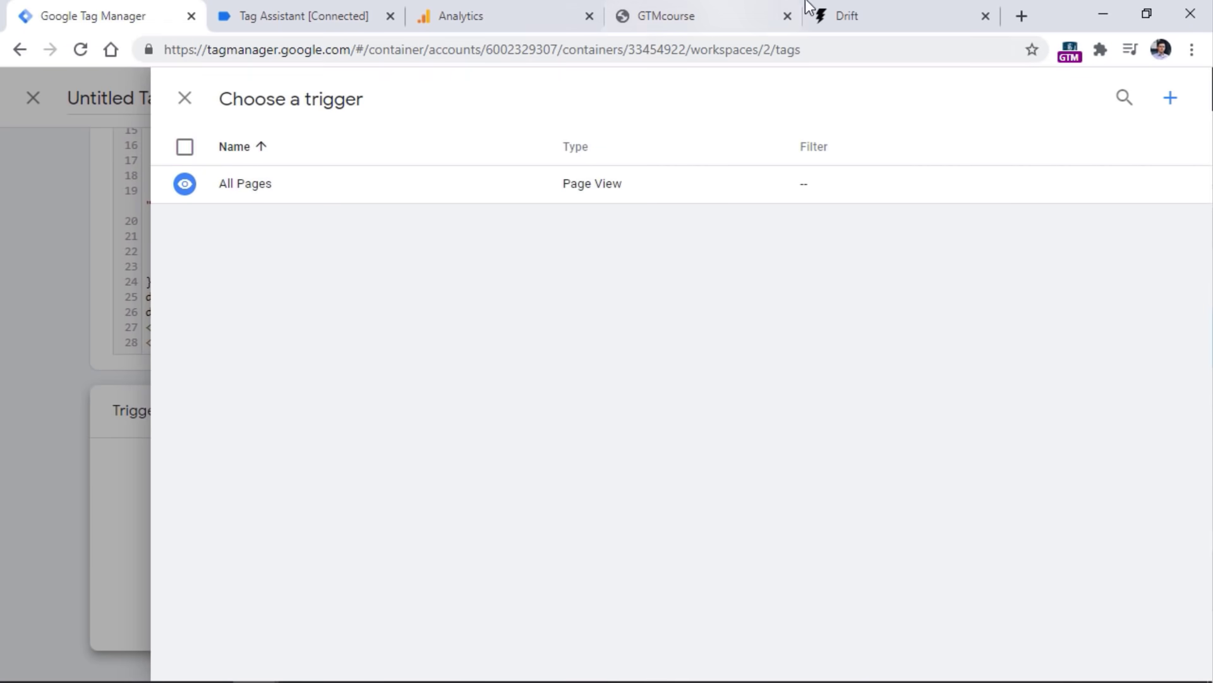
click(819, 14)
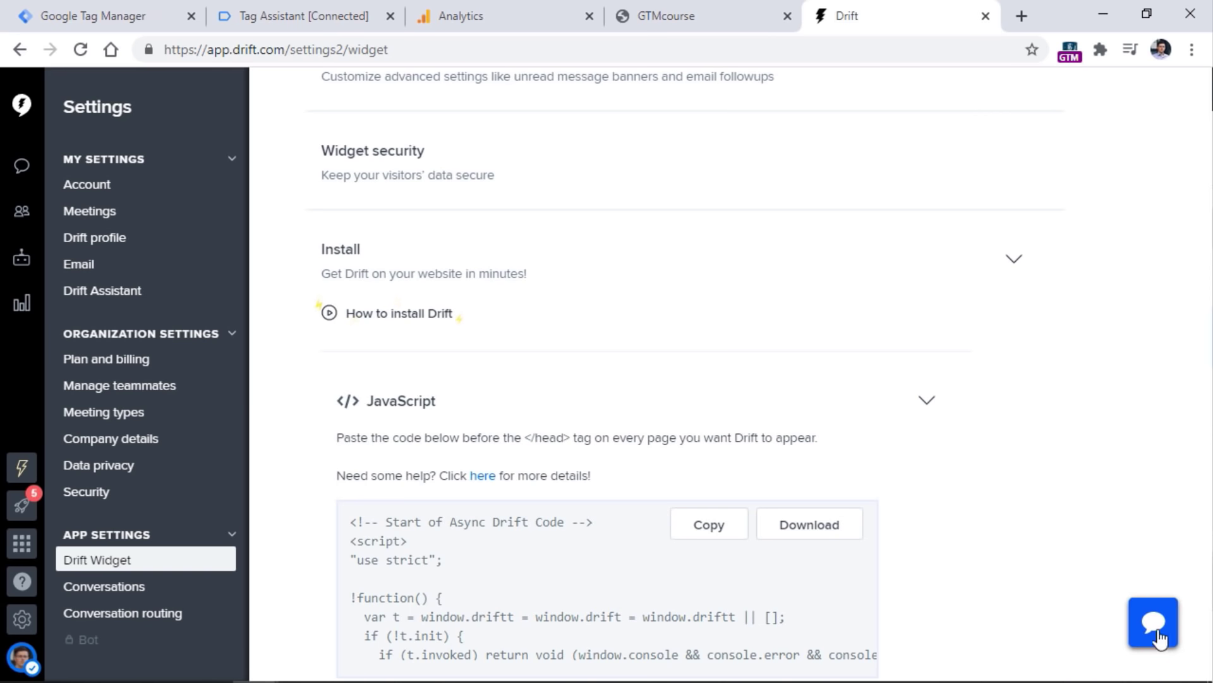
click(178, 9)
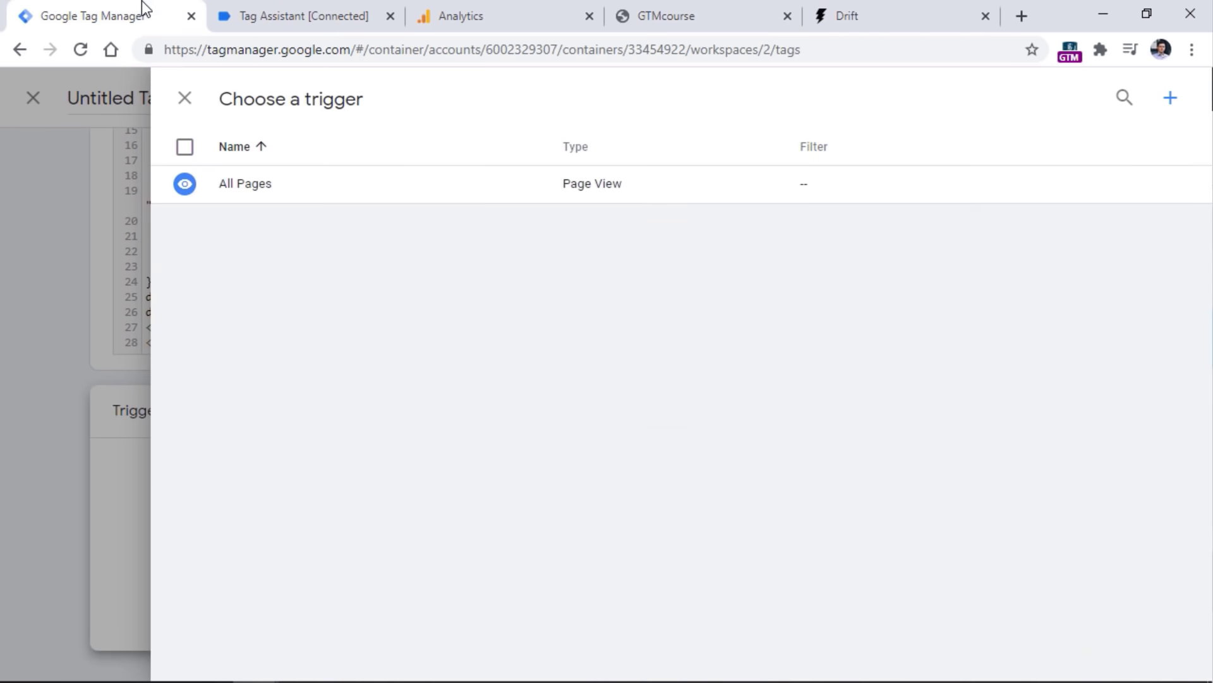
click(265, 191)
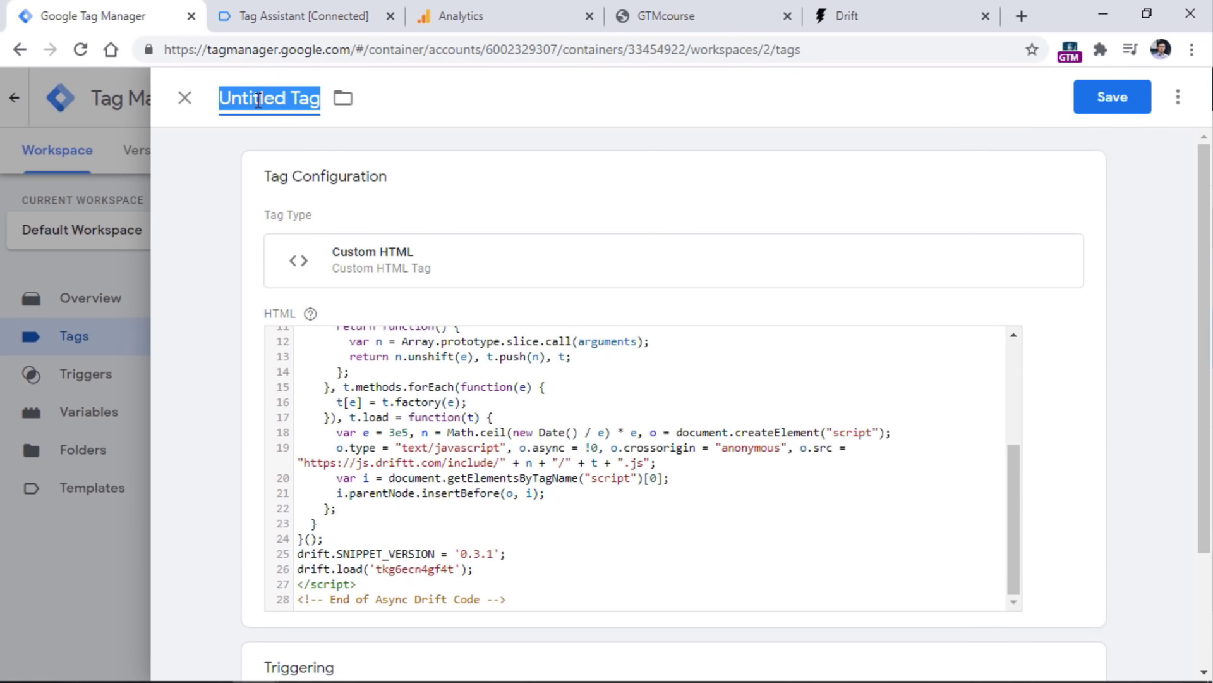
Name the tag "cHTML - Drift" and save it.
text(cHTML -)
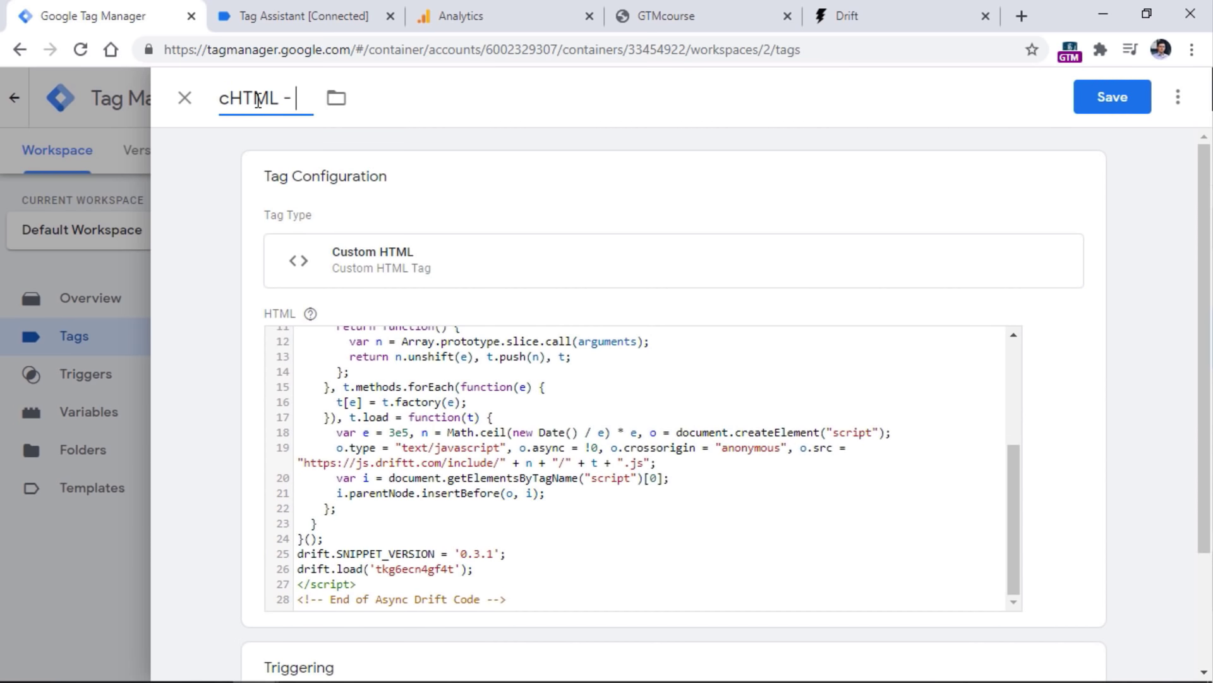
text( Drift)
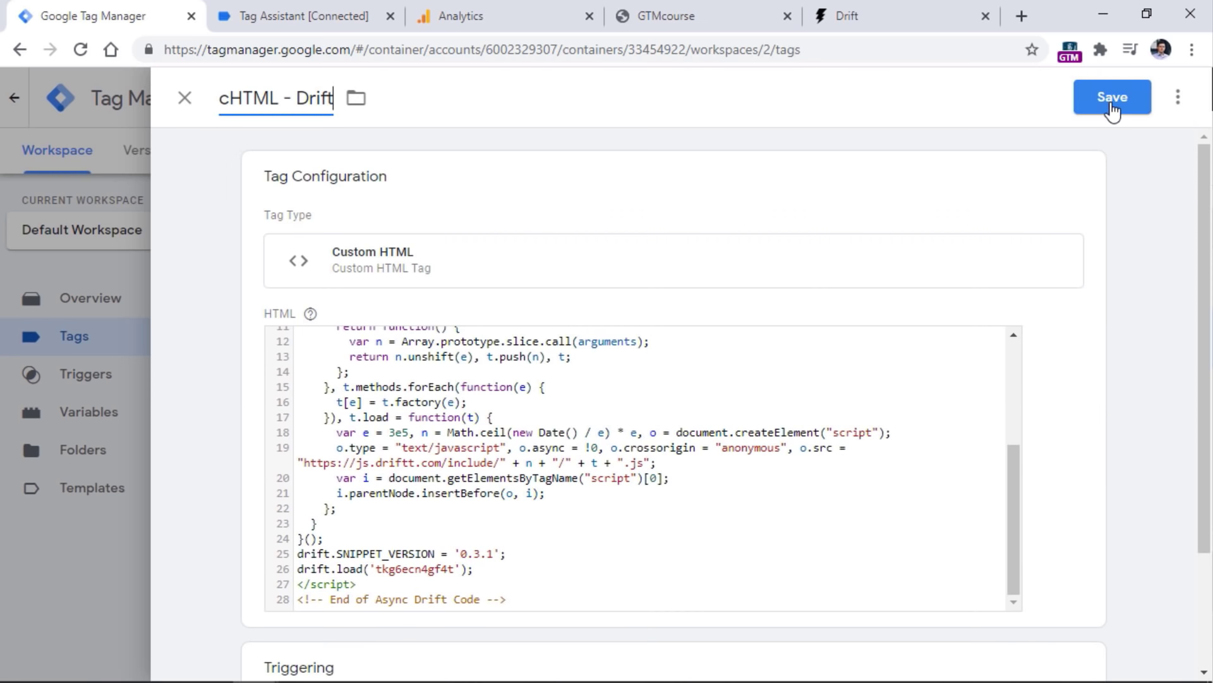
click(1113, 106)
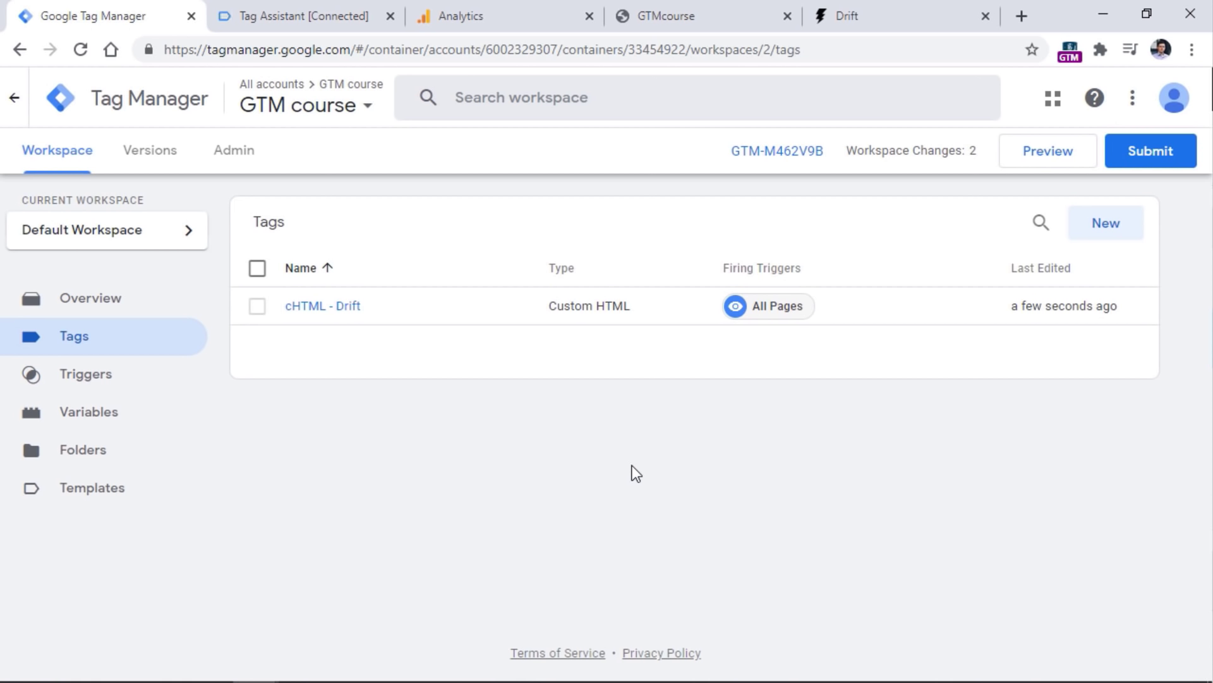
click(1049, 158)
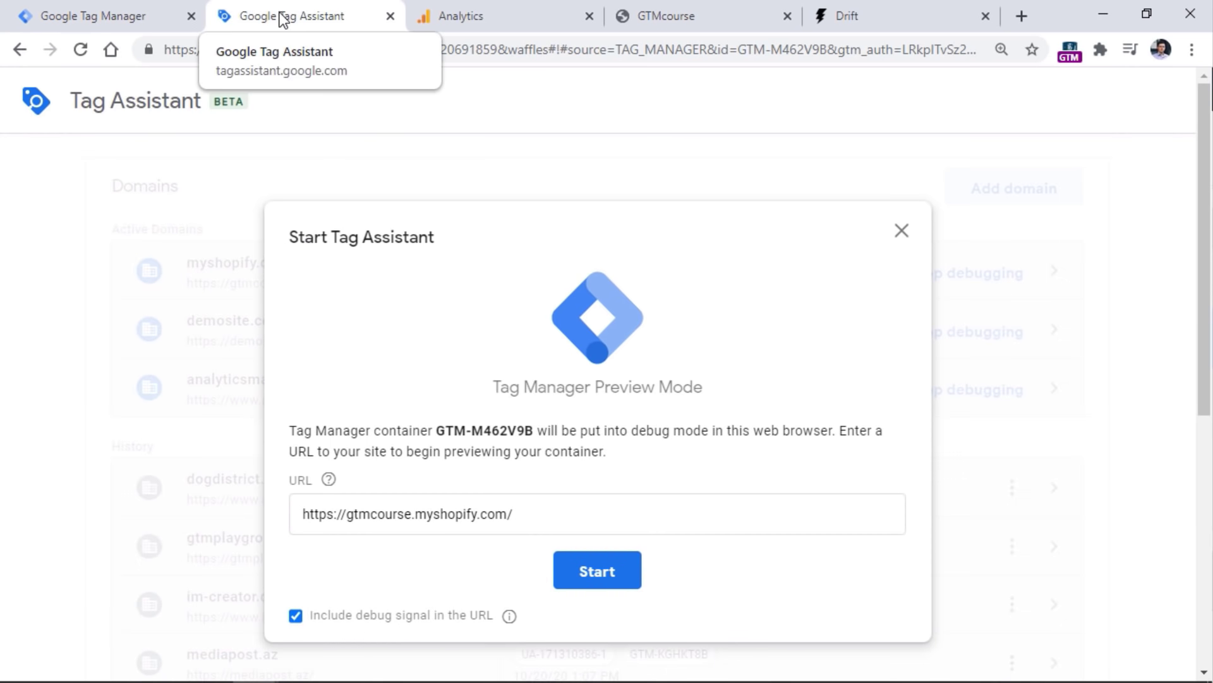
click(596, 577)
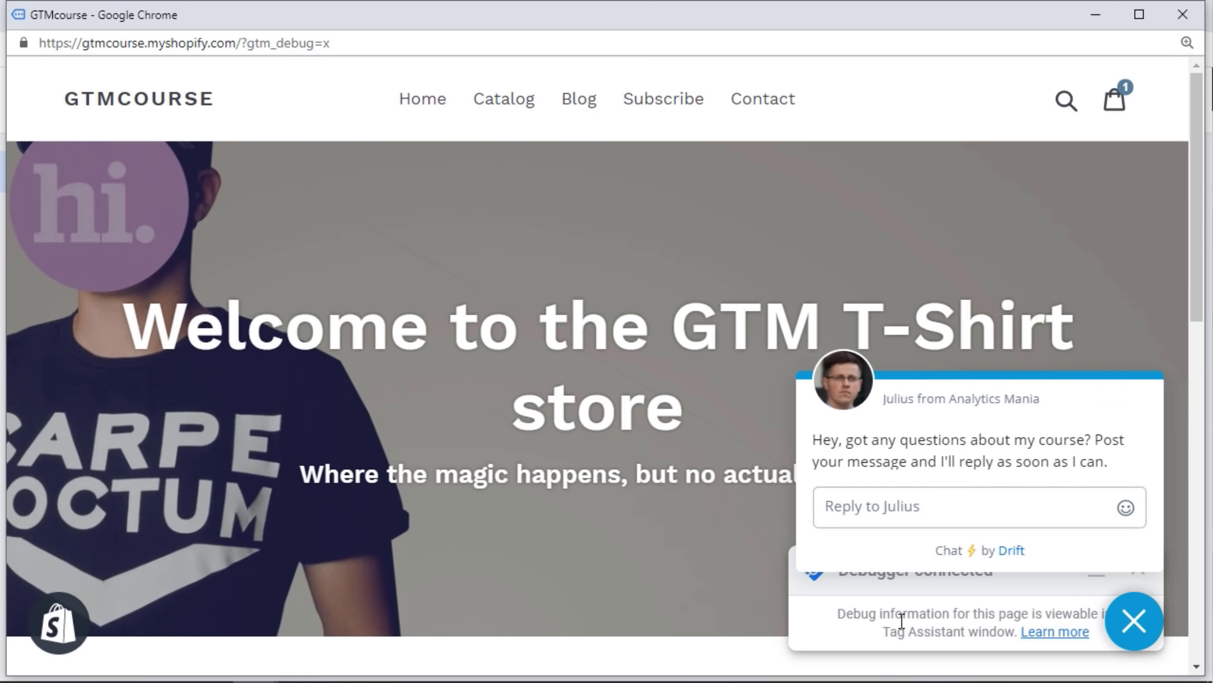
click(1099, 14)
click(611, 468)
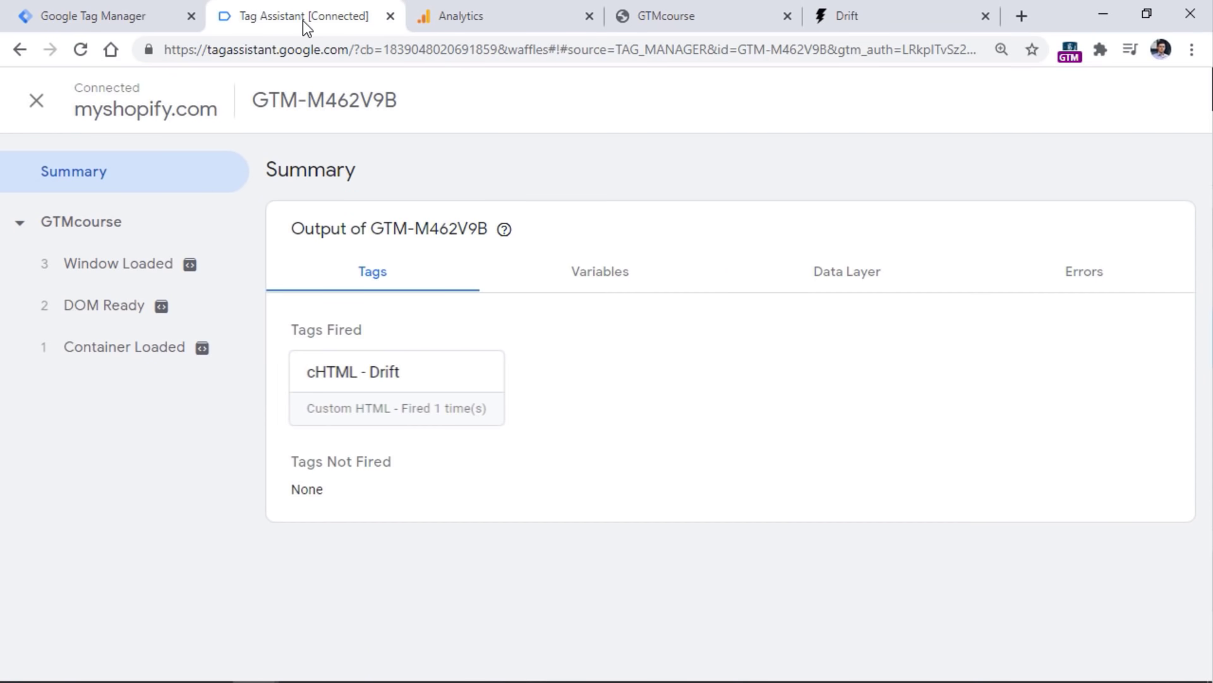
click(124, 361)
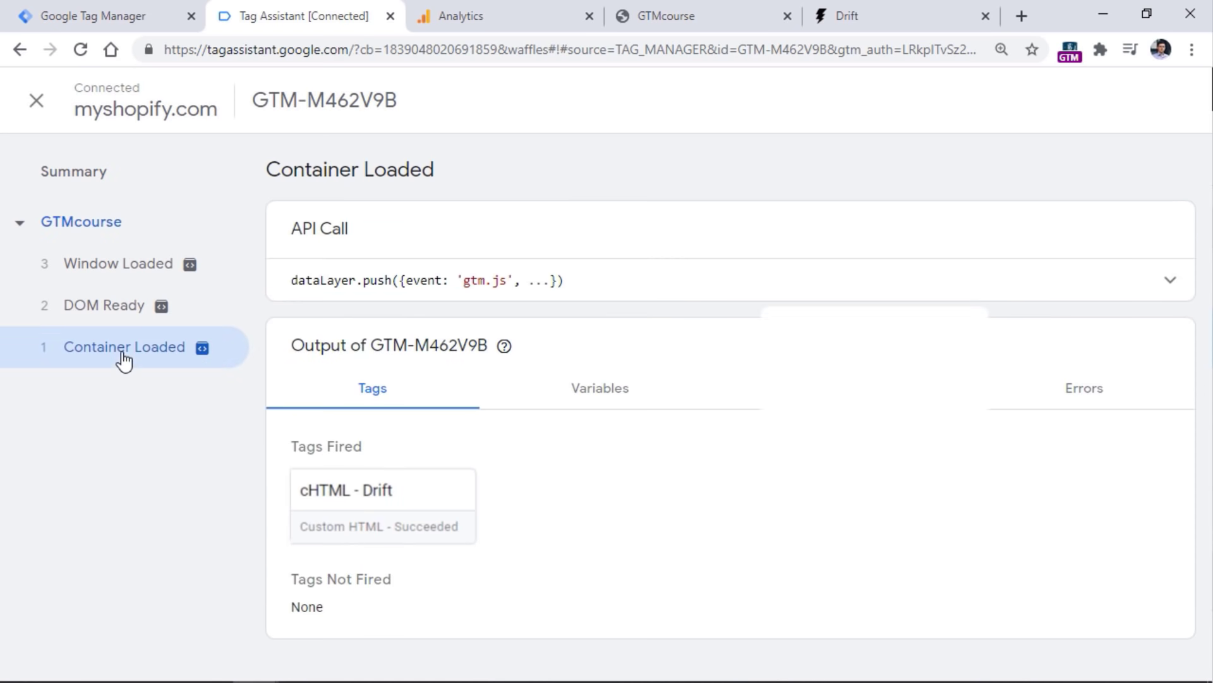
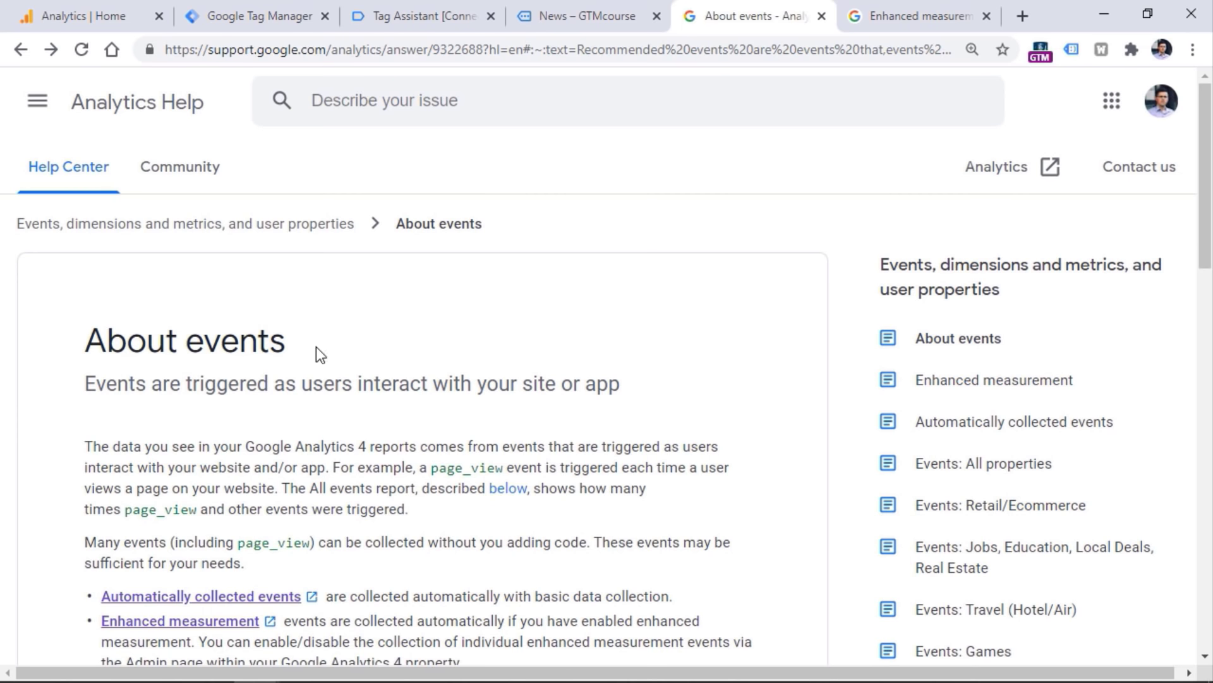
Examine the recommended events in the "Events: All properties" help article, focusing on login, purchase and sign_up.
scroll(967, 317, down, 2)
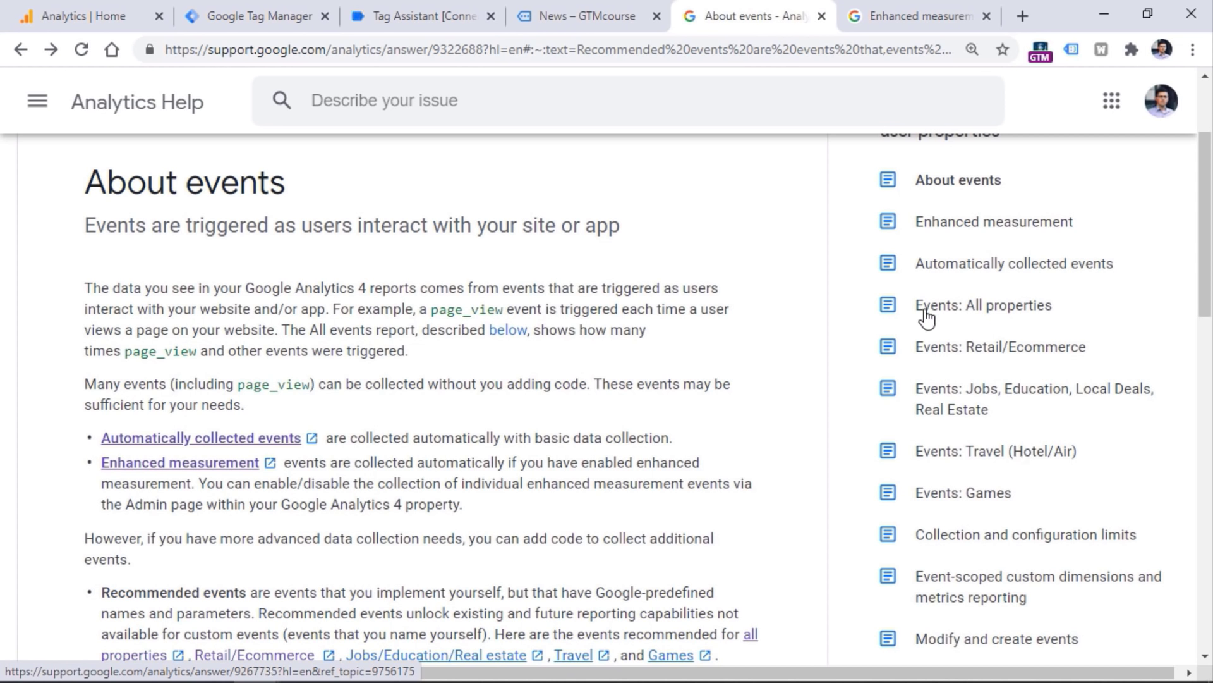
click(993, 314)
scroll(454, 342, down, 5)
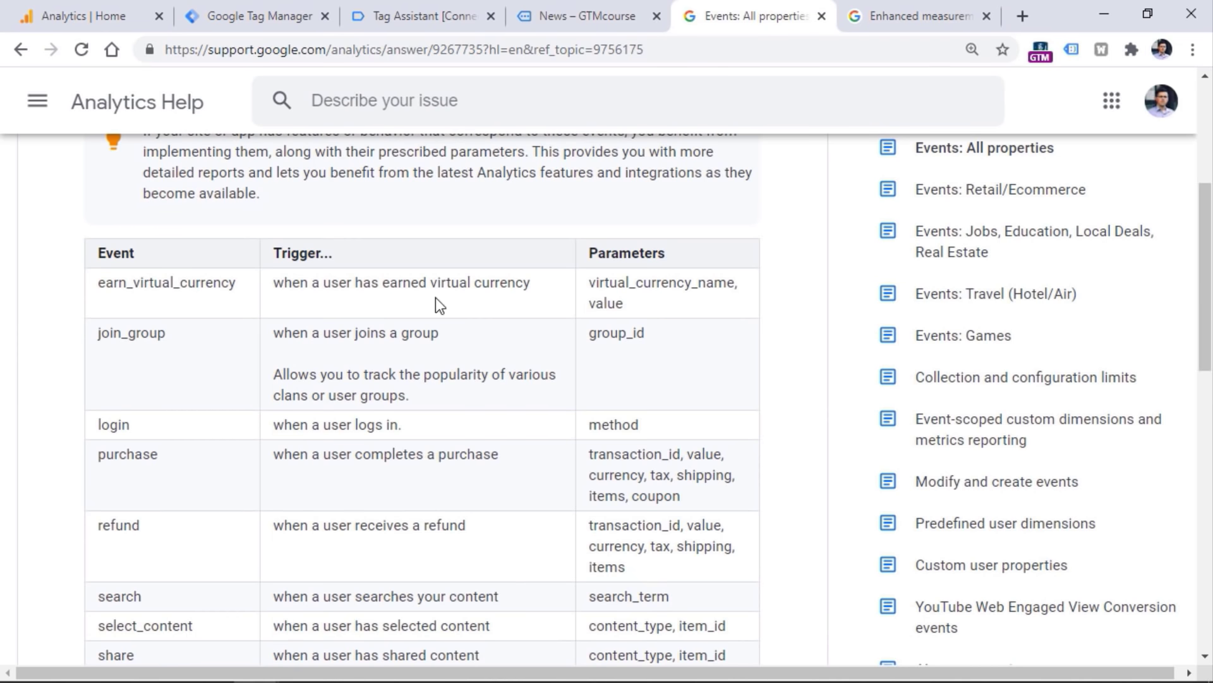
double_click(118, 424)
double_click(134, 455)
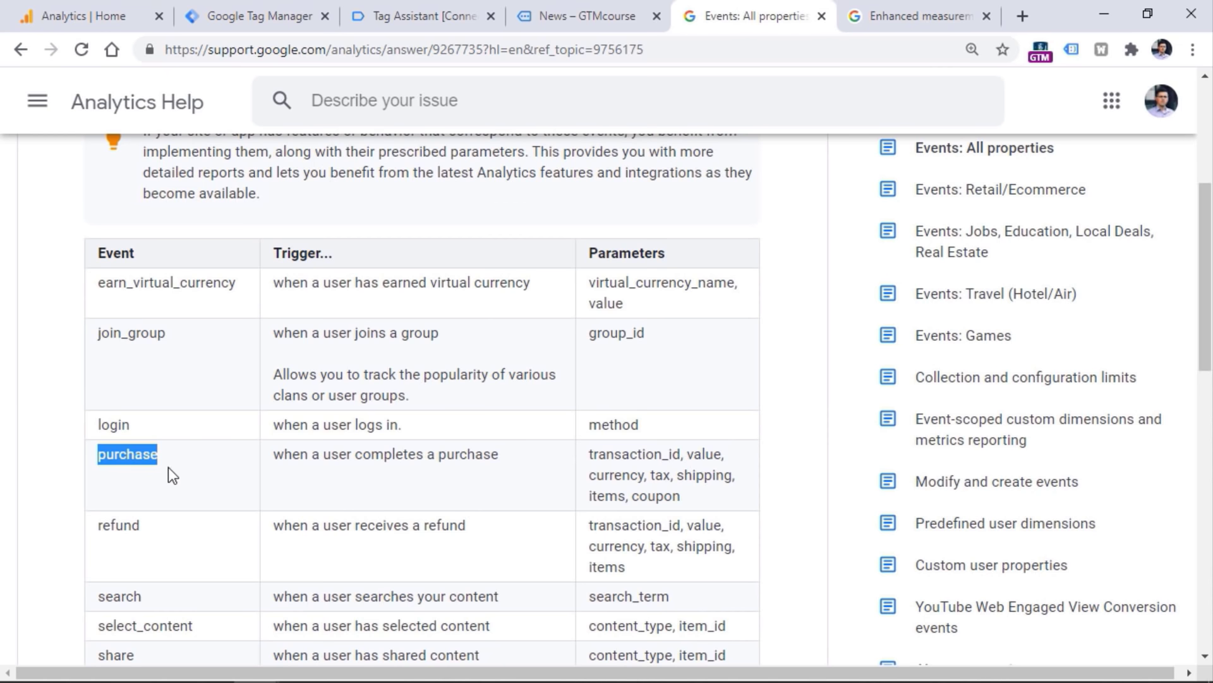
click(79, 445)
double_click(140, 454)
scroll(187, 425, down, 5)
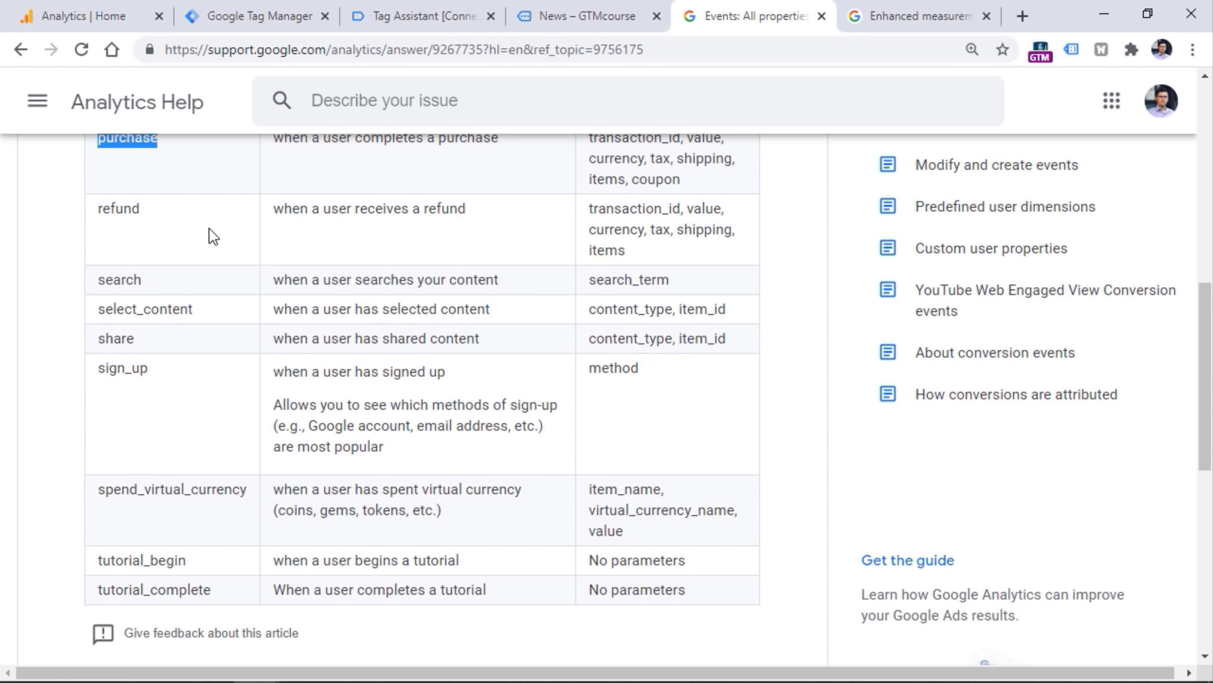
double_click(134, 368)
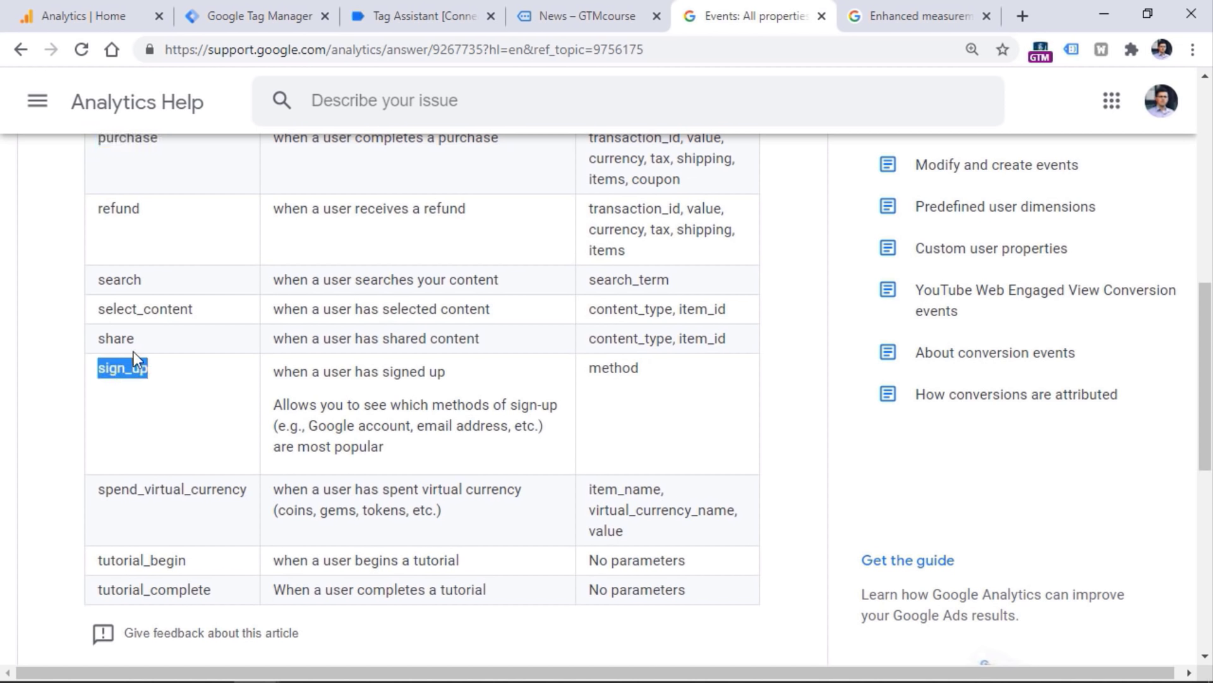
scroll(198, 380, up, 5)
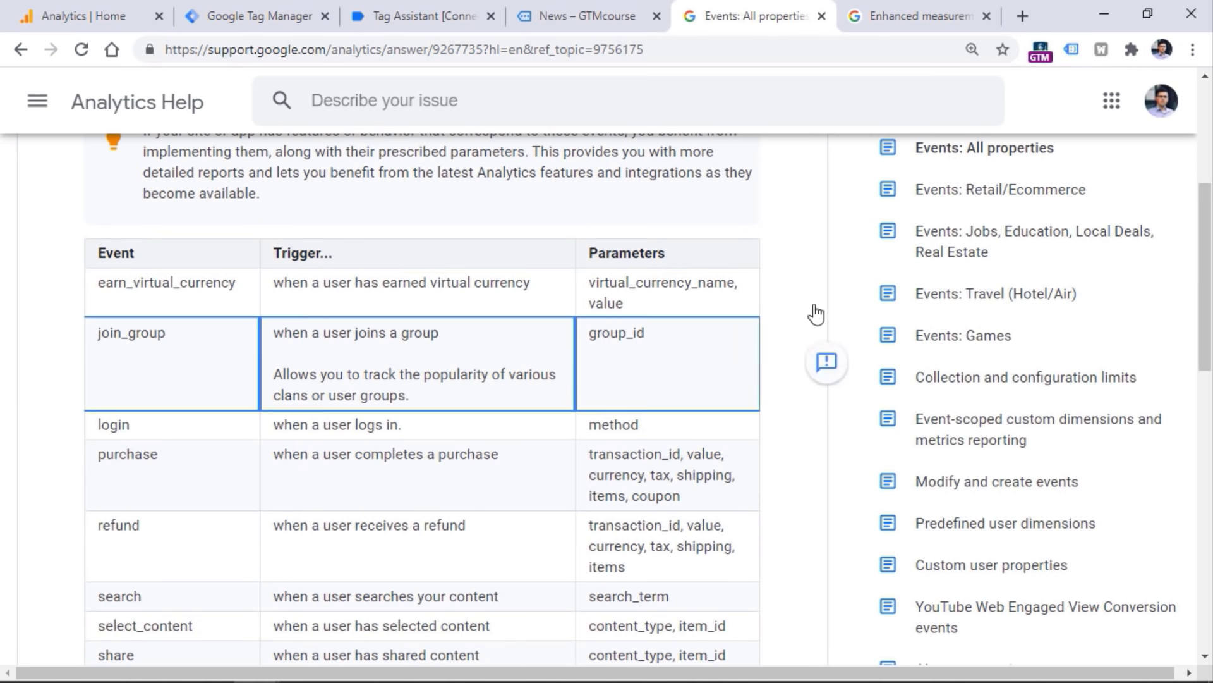
Examine the recommended events for Retail/Ecommerce, including generate_lead, and those for Jobs, Education, Local Deals, Real Estate.
click(1005, 200)
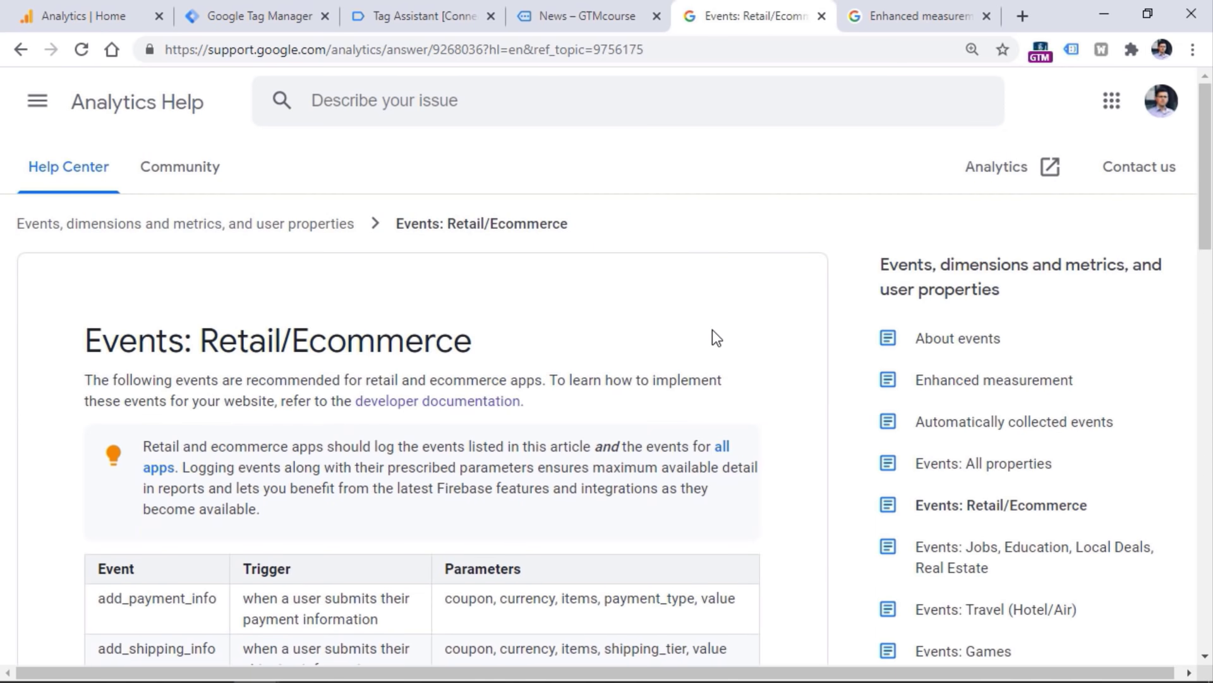
scroll(712, 329, down, 5)
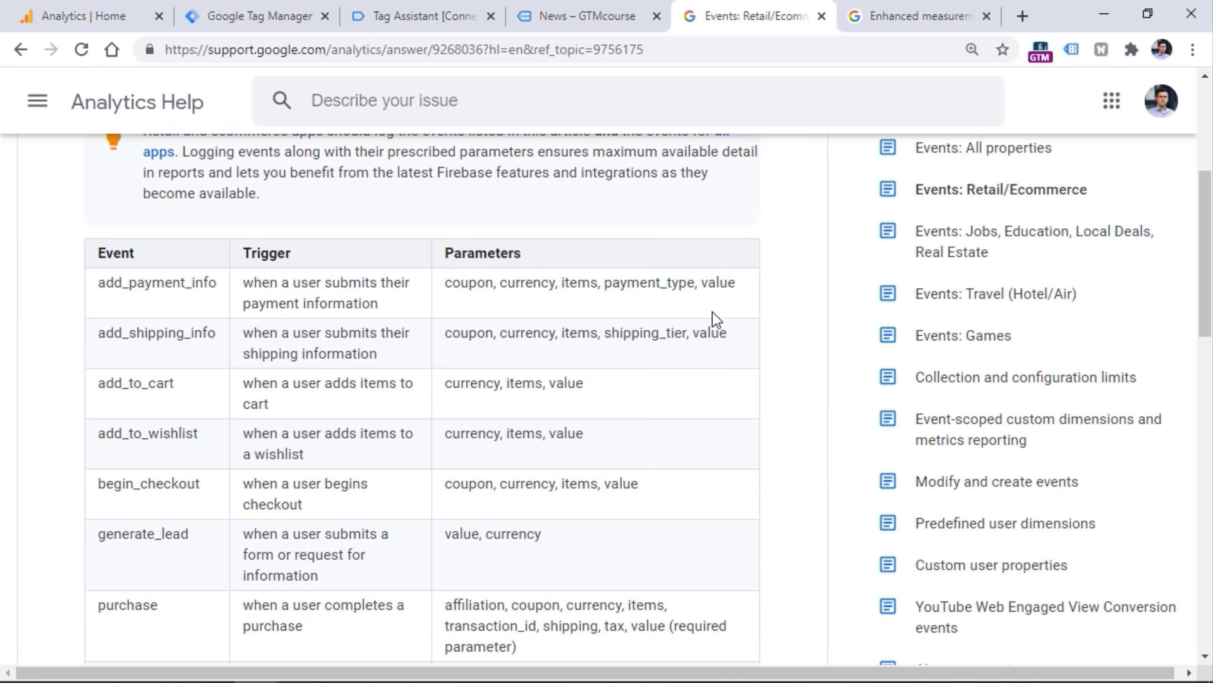
double_click(144, 536)
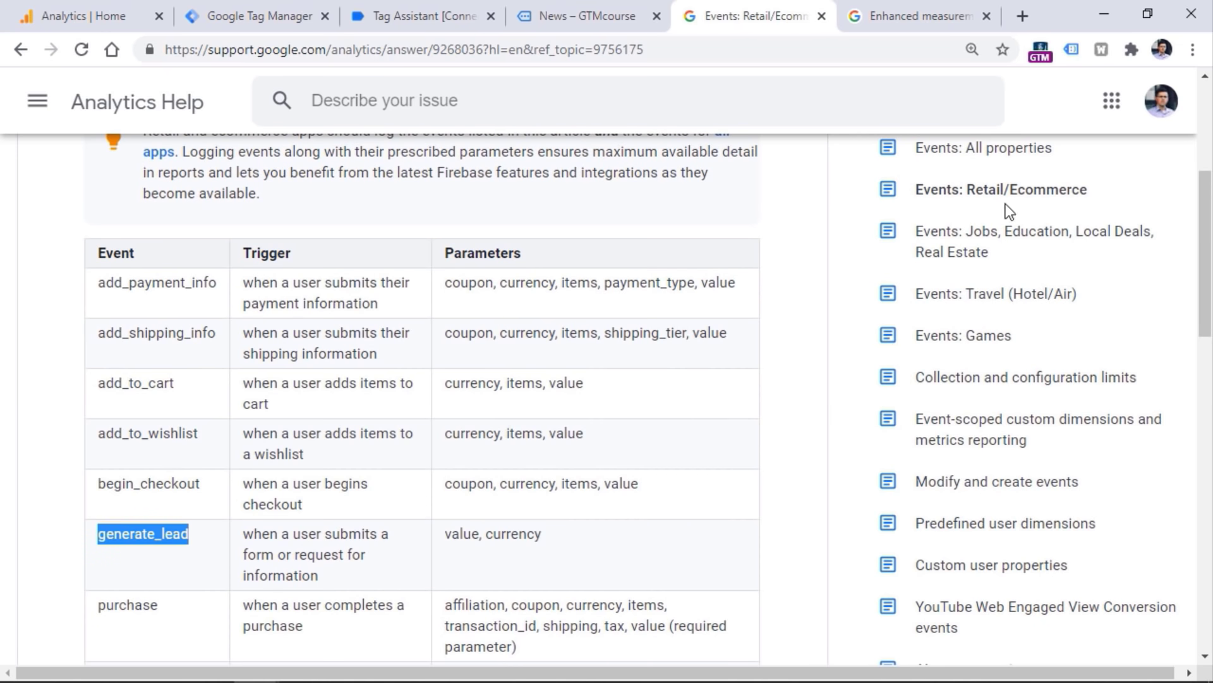
click(1046, 230)
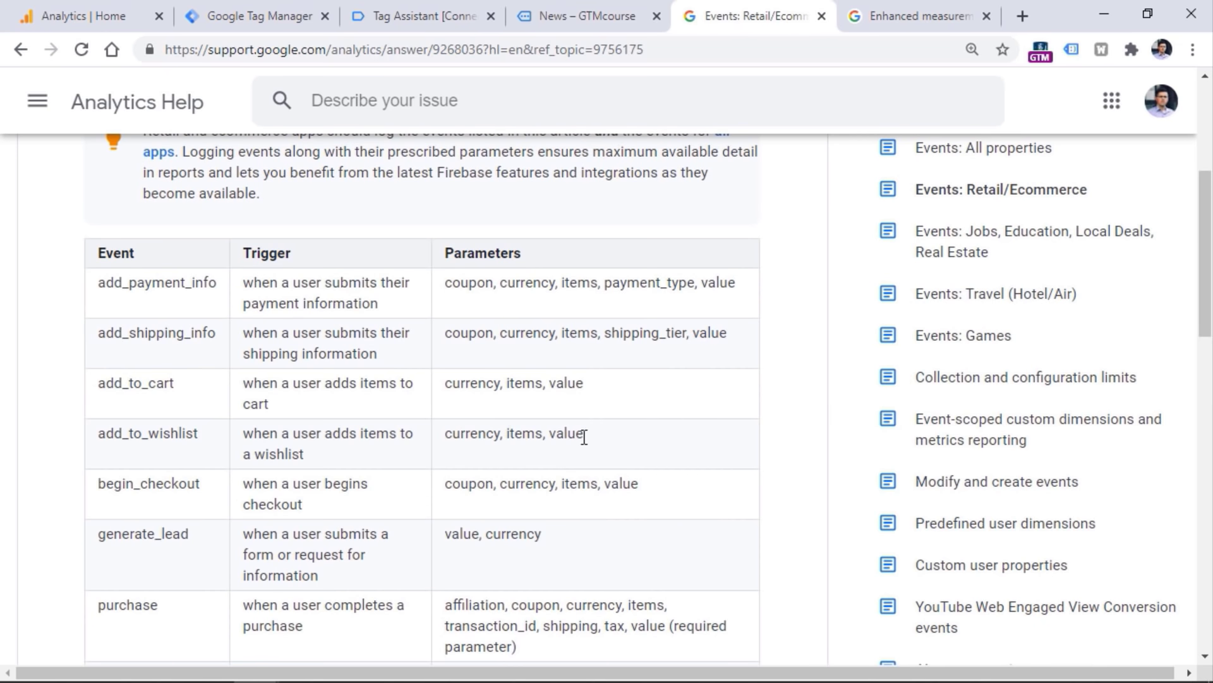
click(1049, 238)
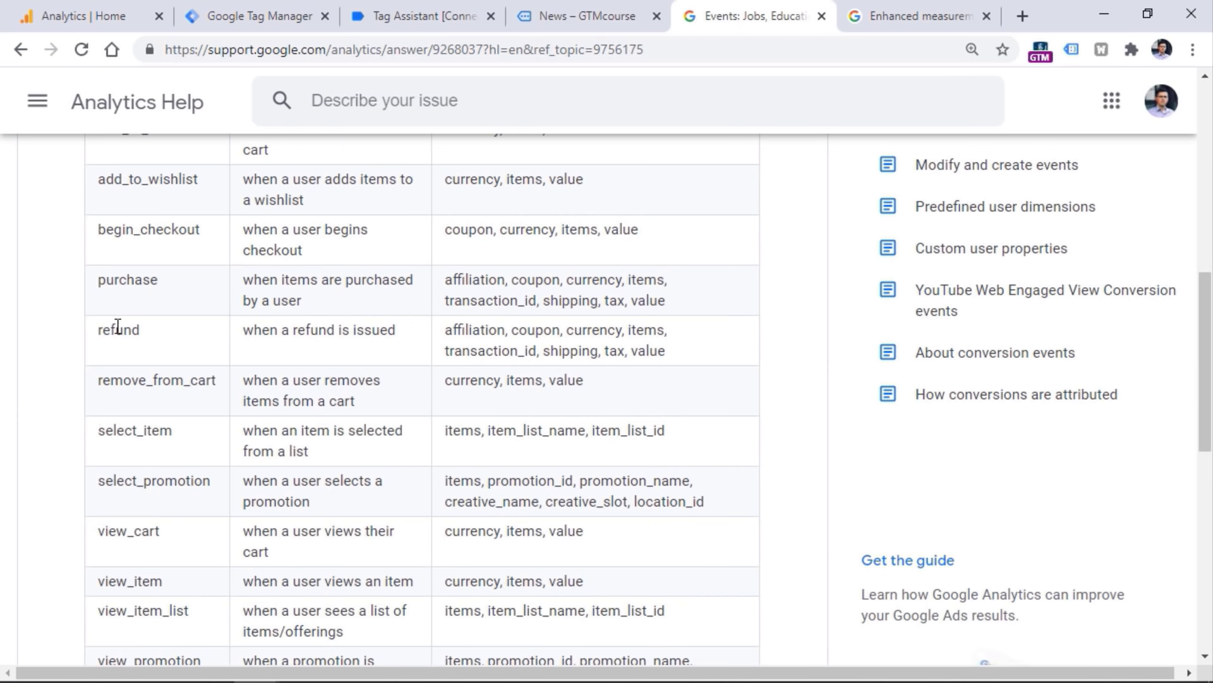
double_click(135, 431)
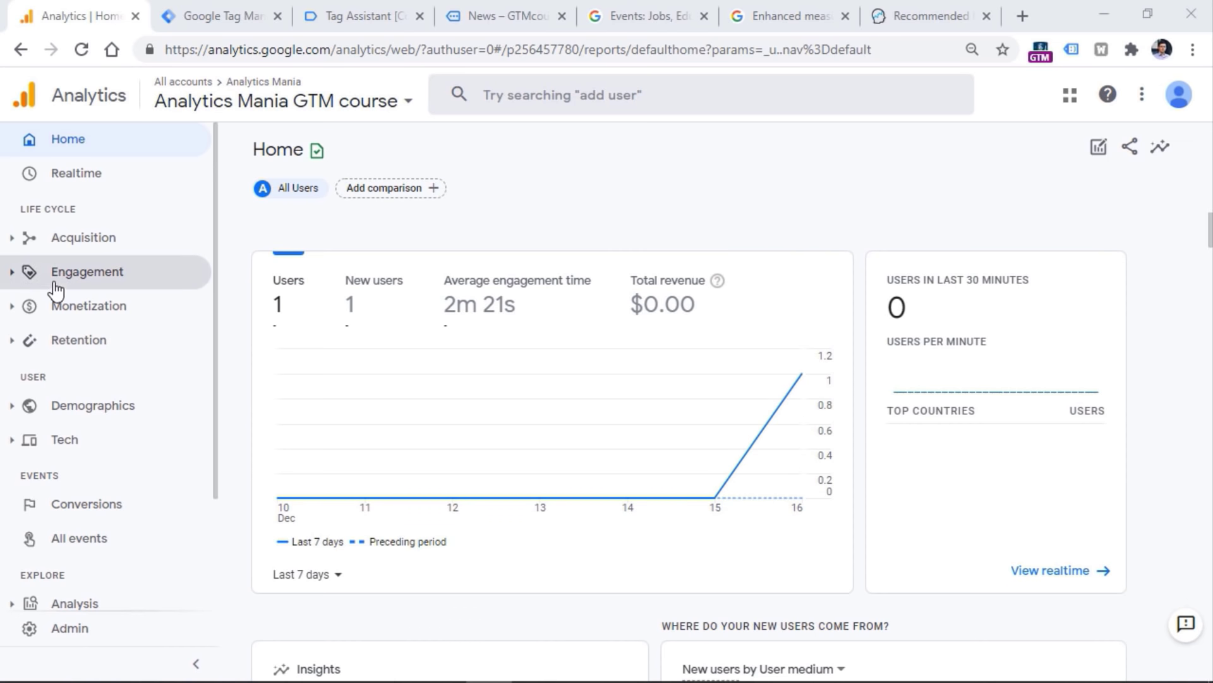
Examine the event name table in the Engagement Events report of the Google Analytics GTM course property.
click(19, 278)
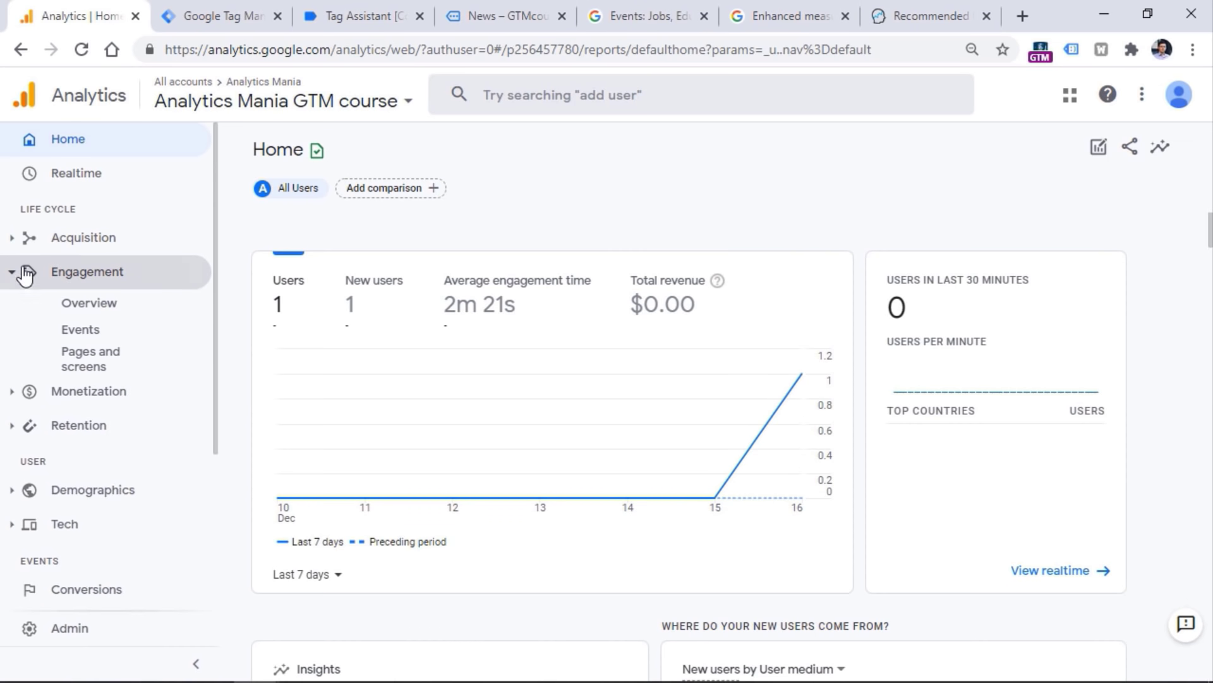
click(85, 331)
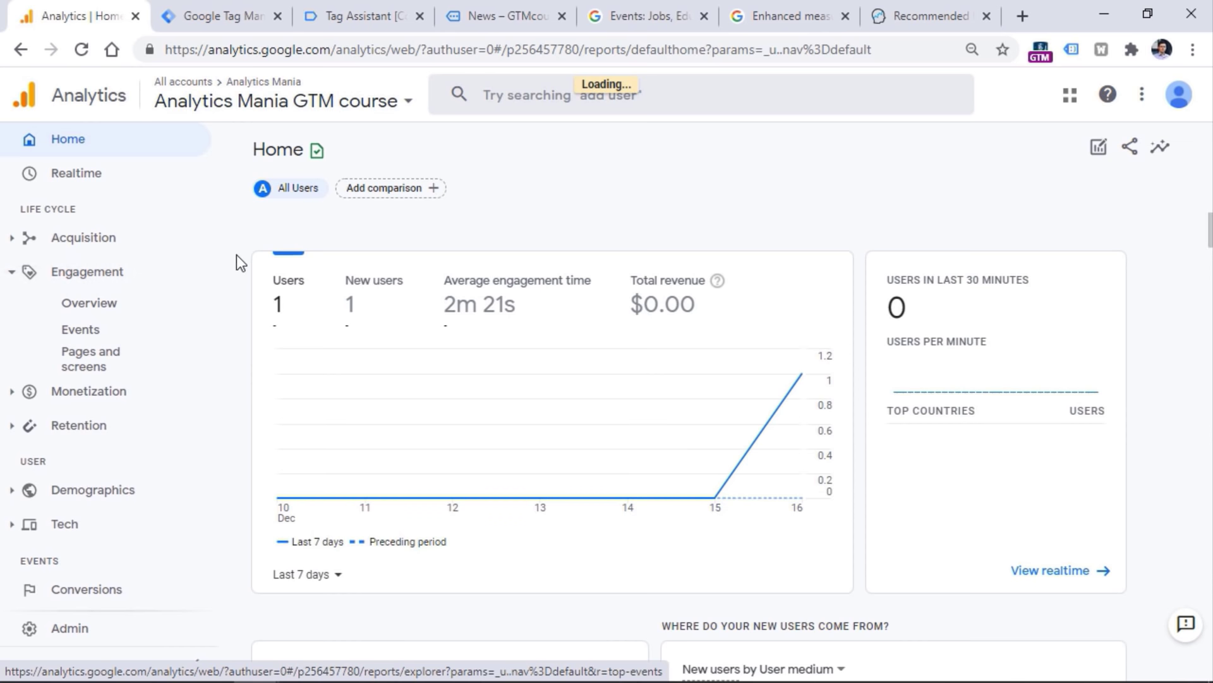
scroll(822, 325, down, 5)
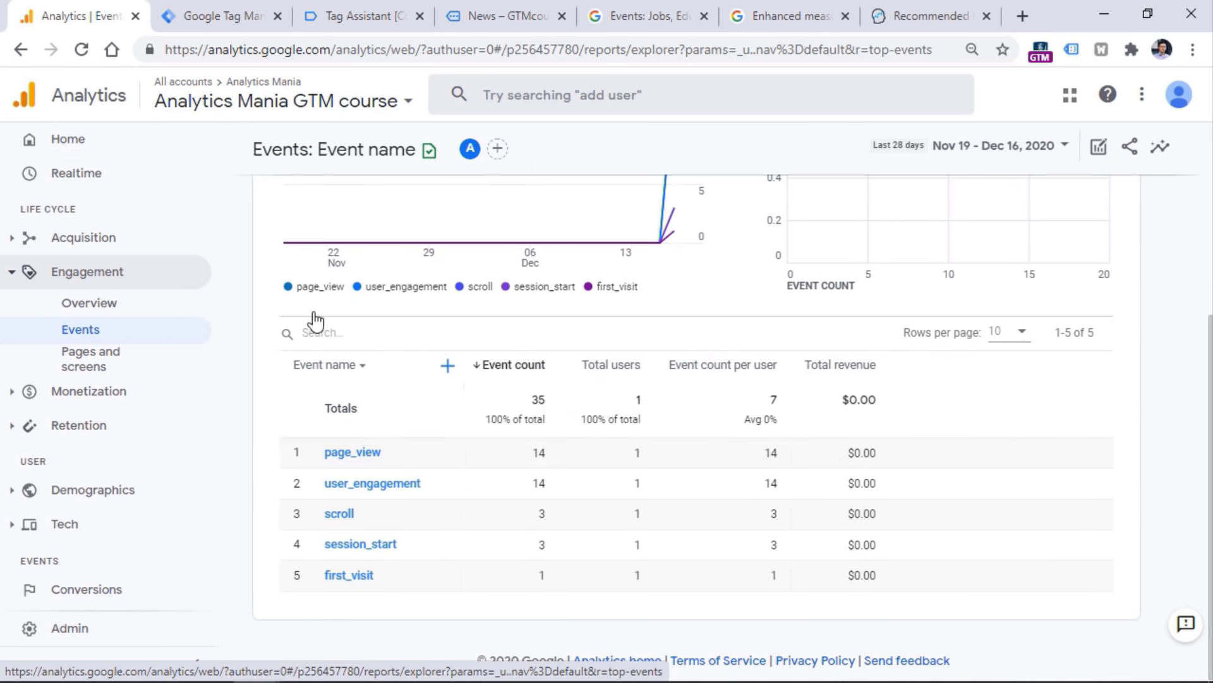
scroll(172, 258, down, 1)
View the All events list of existing events, and open the Analysis section.
scroll(184, 284, down, 3)
click(76, 395)
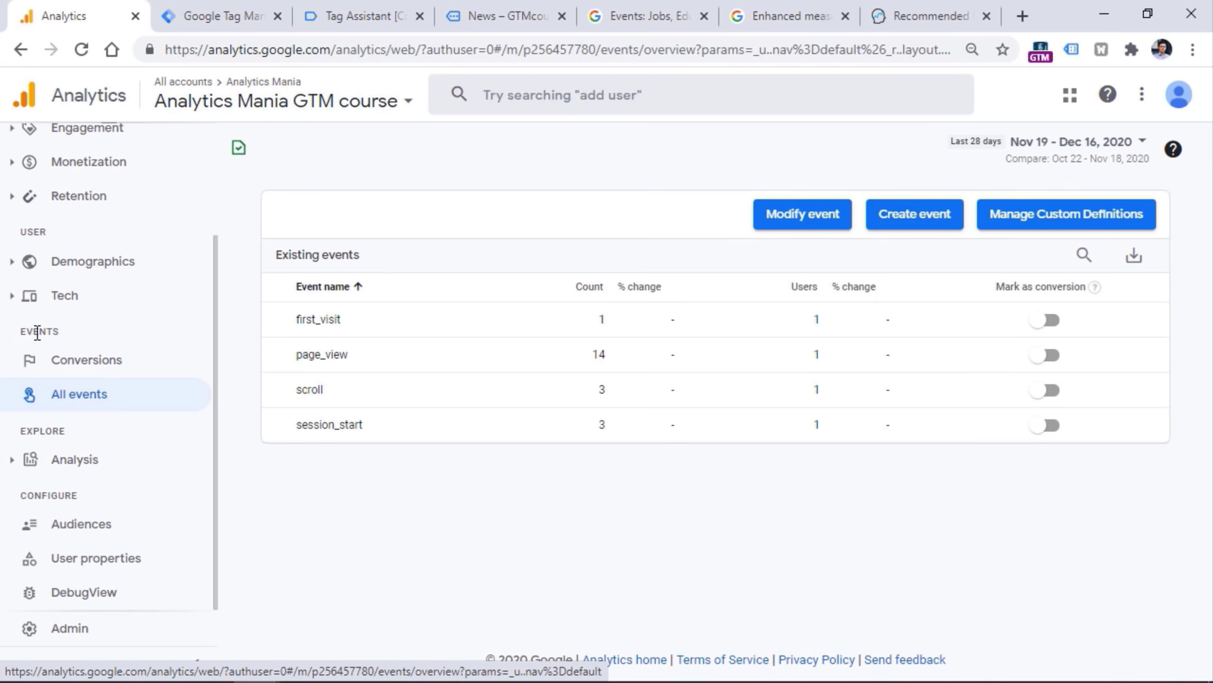
click(38, 468)
click(96, 492)
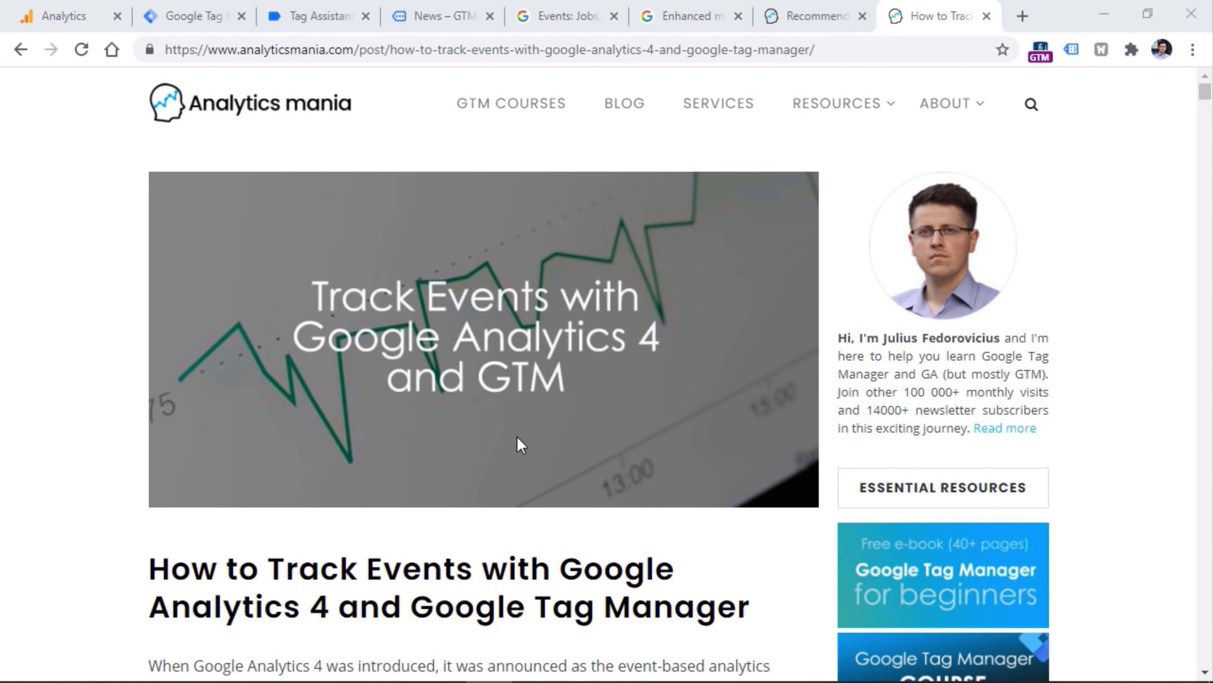
Find the section on where events data appears in Google Analytics 4 reports within the Analytics Mania event-tracking article.
scroll(544, 302, down, 10)
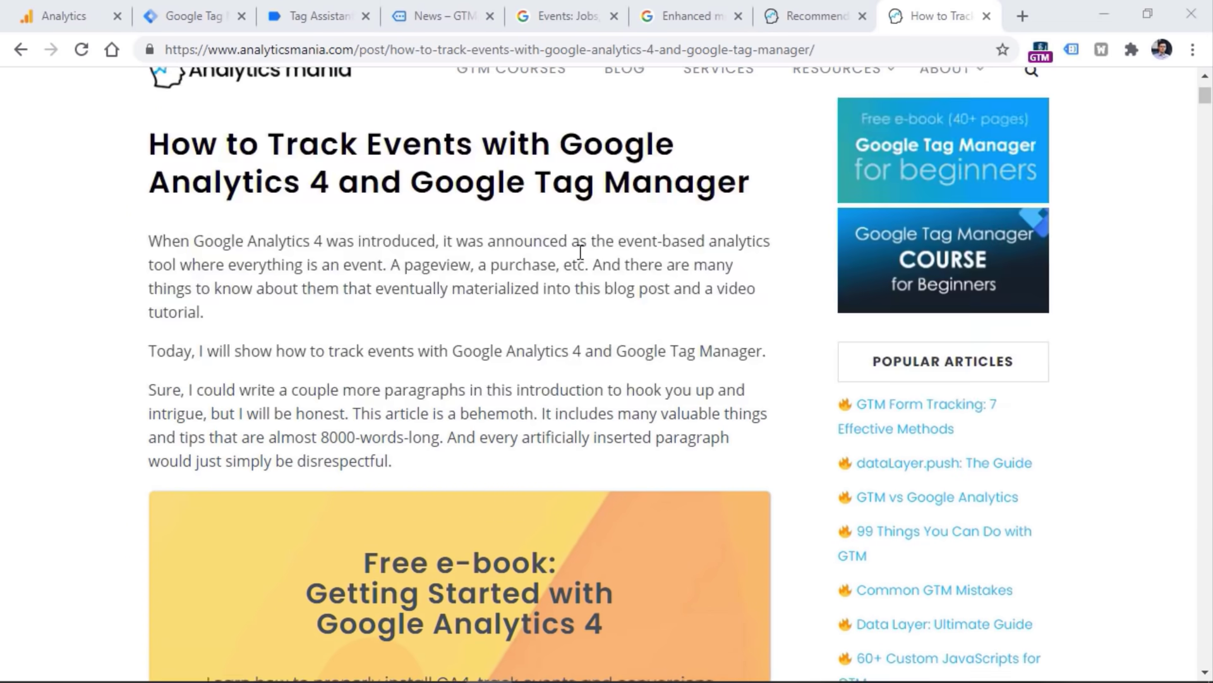
drag(1200, 109, 1204, 477)
scroll(465, 350, up, 10)
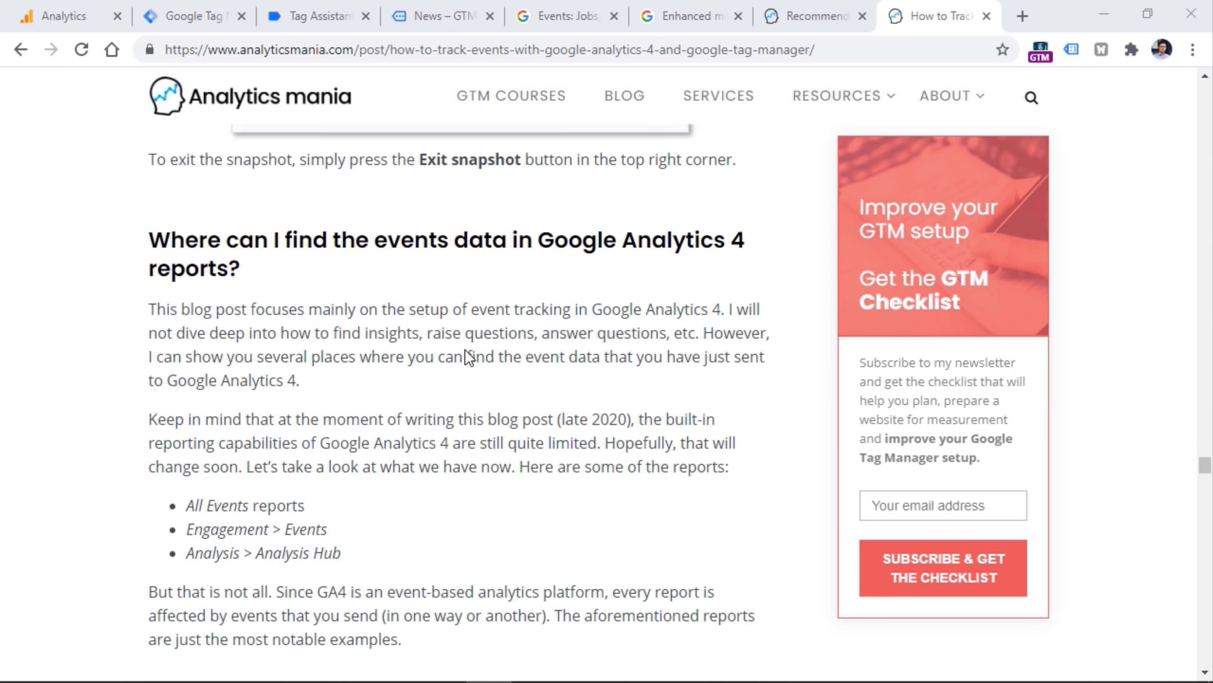
scroll(465, 350, down, 5)
drag(241, 271, 153, 245)
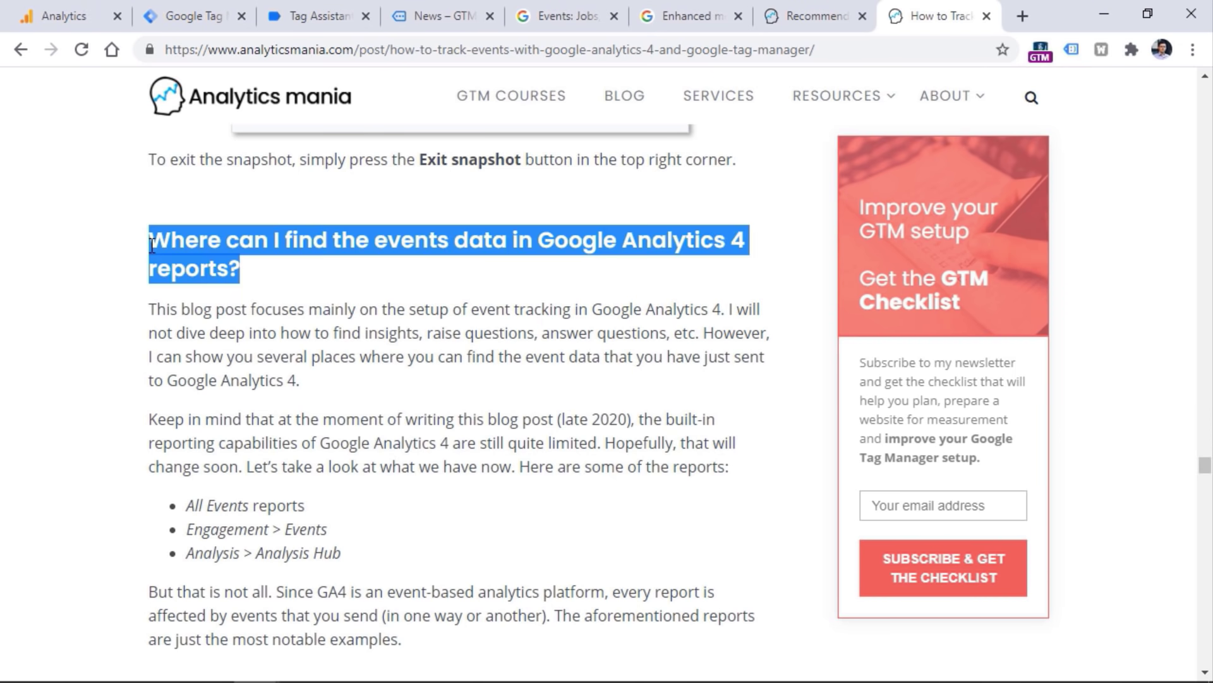
click(152, 243)
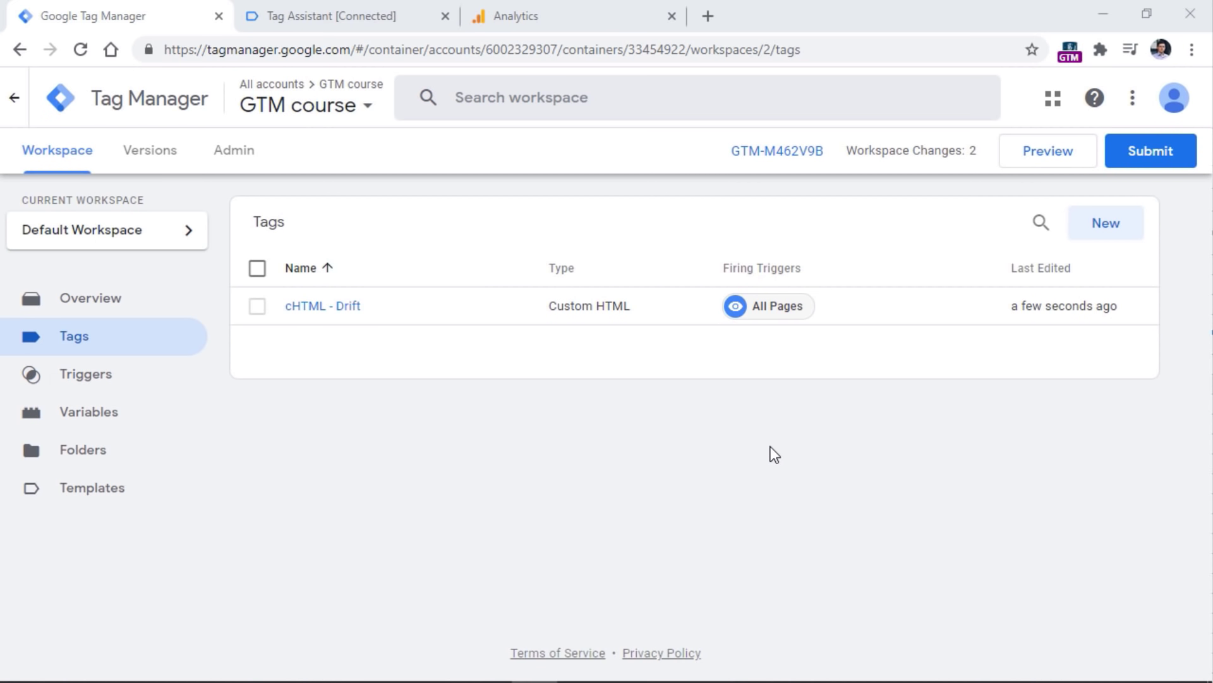
Start a new Page View trigger limited to some page views.
click(92, 380)
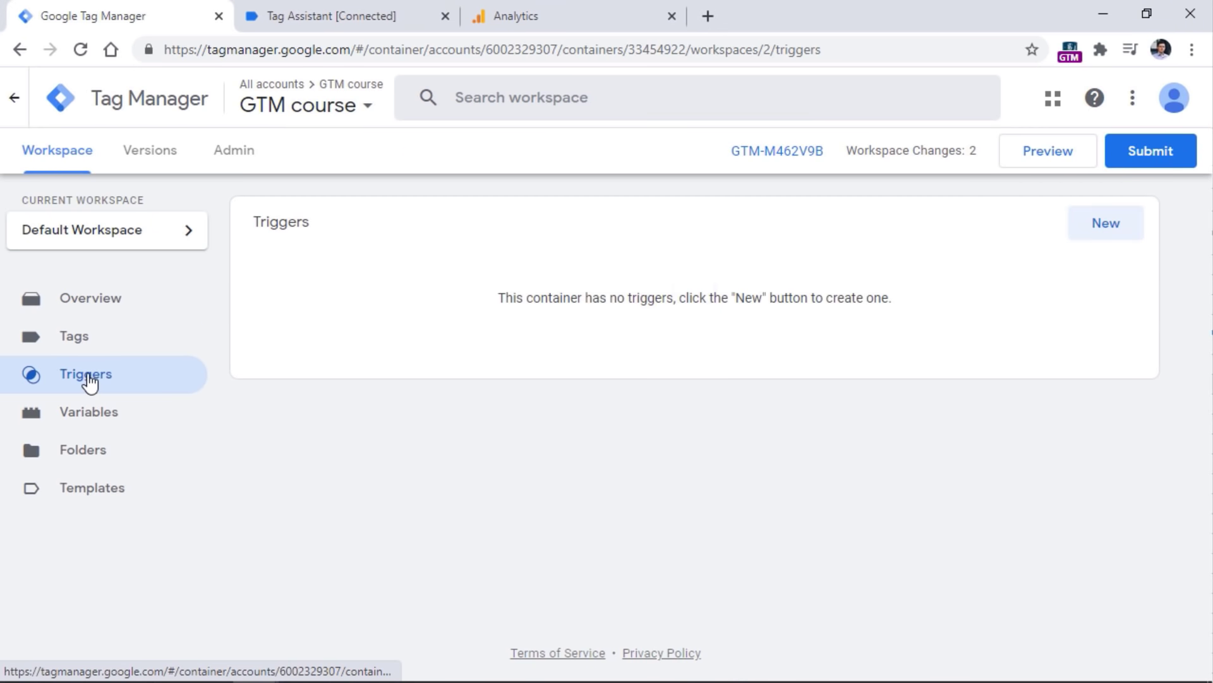
click(1075, 230)
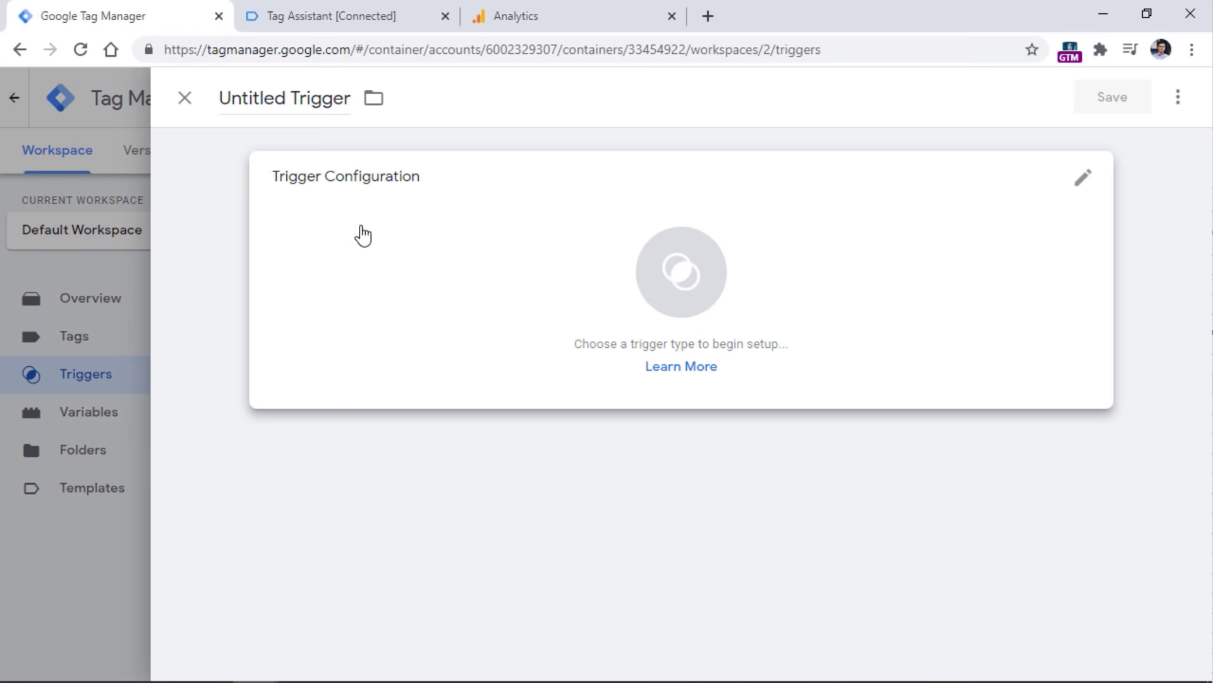
click(366, 260)
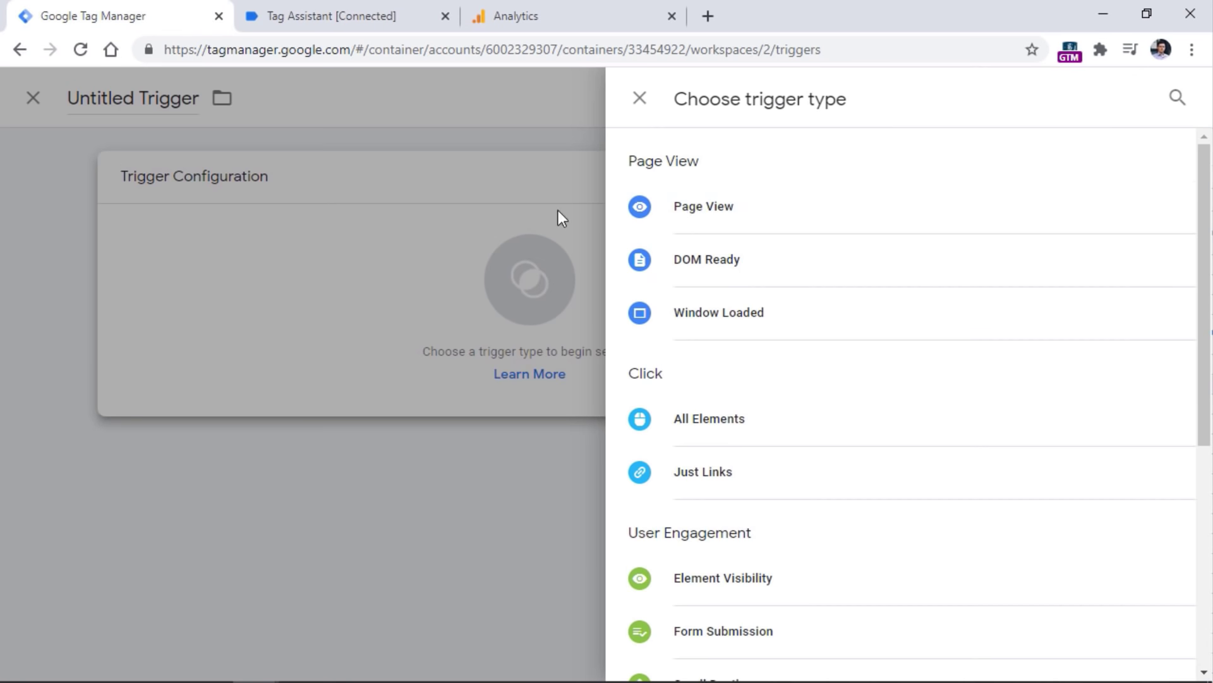
click(713, 209)
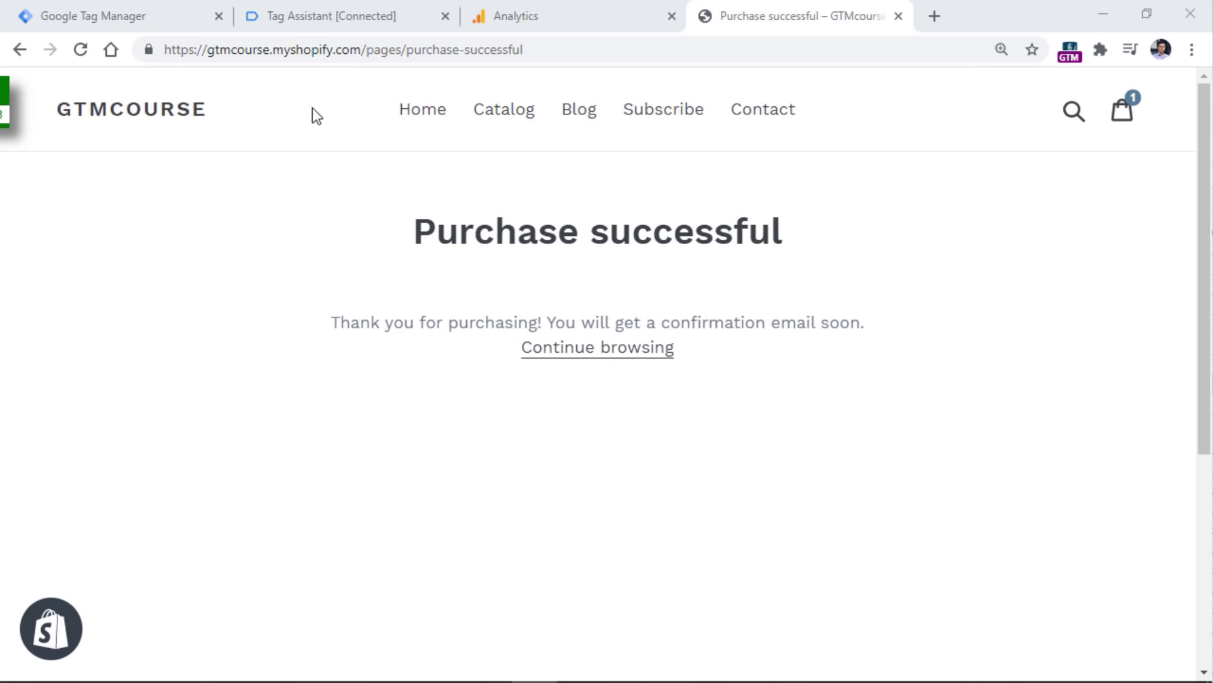
Examine the path part of the Purchase successful page's address alongside the trigger's firing condition.
drag(363, 49, 552, 50)
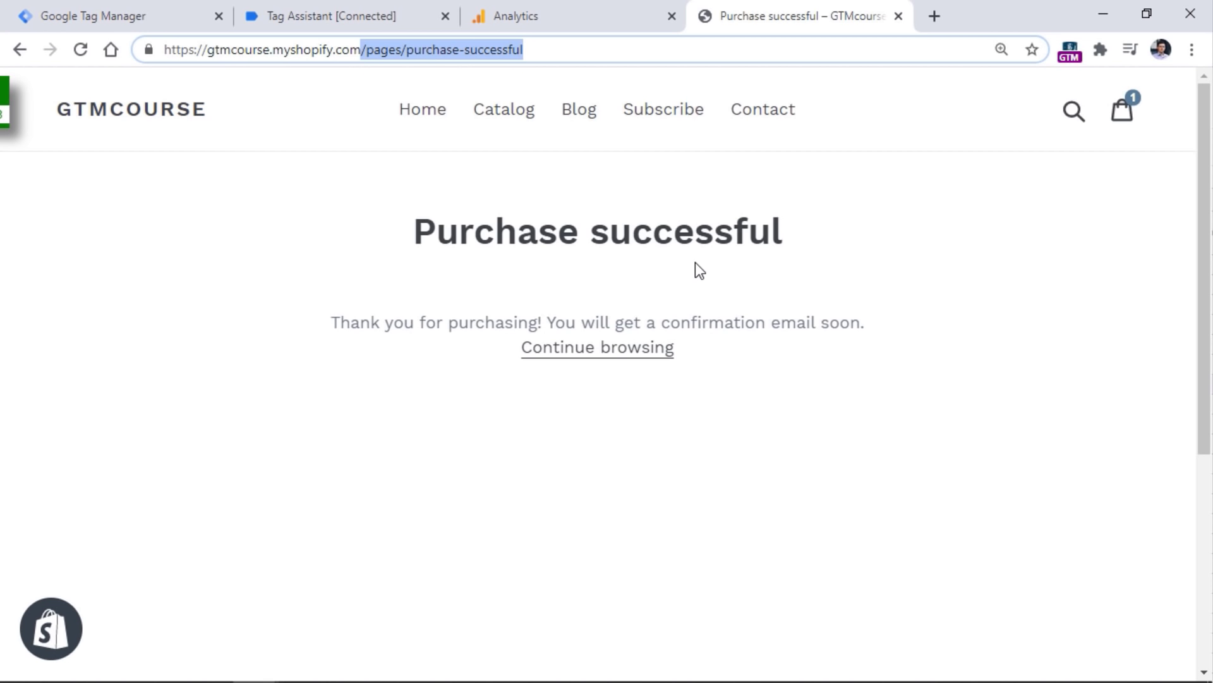
drag(363, 49, 538, 54)
click(537, 53)
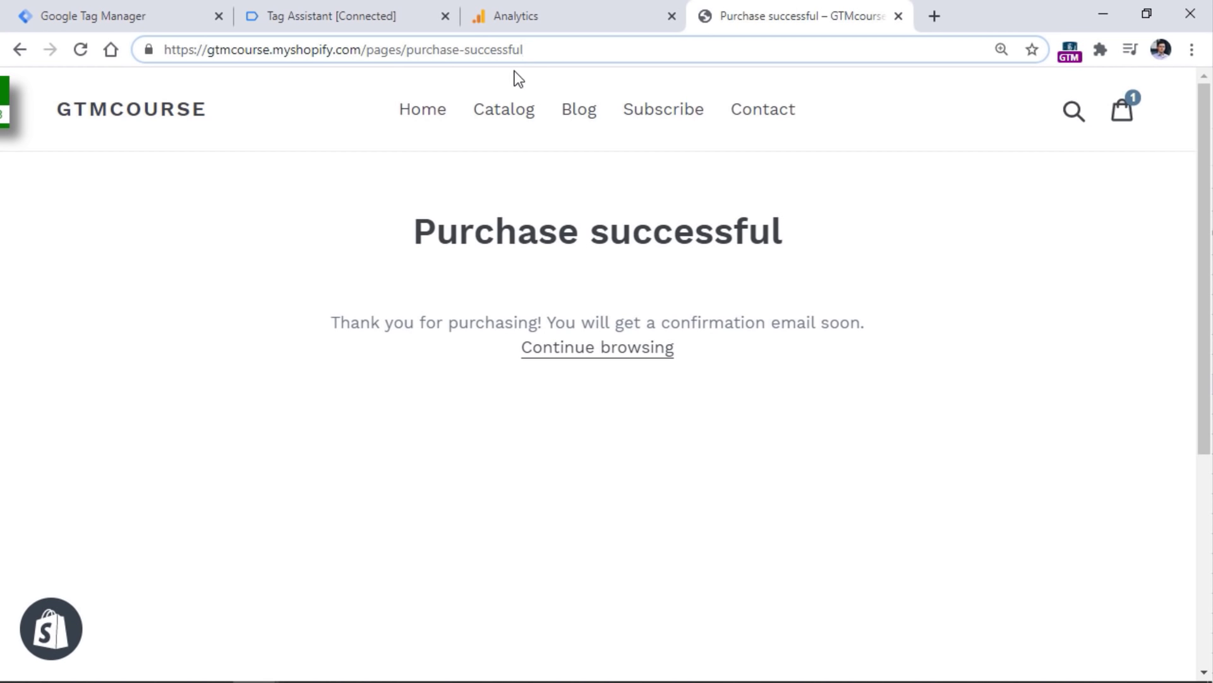
click(130, 18)
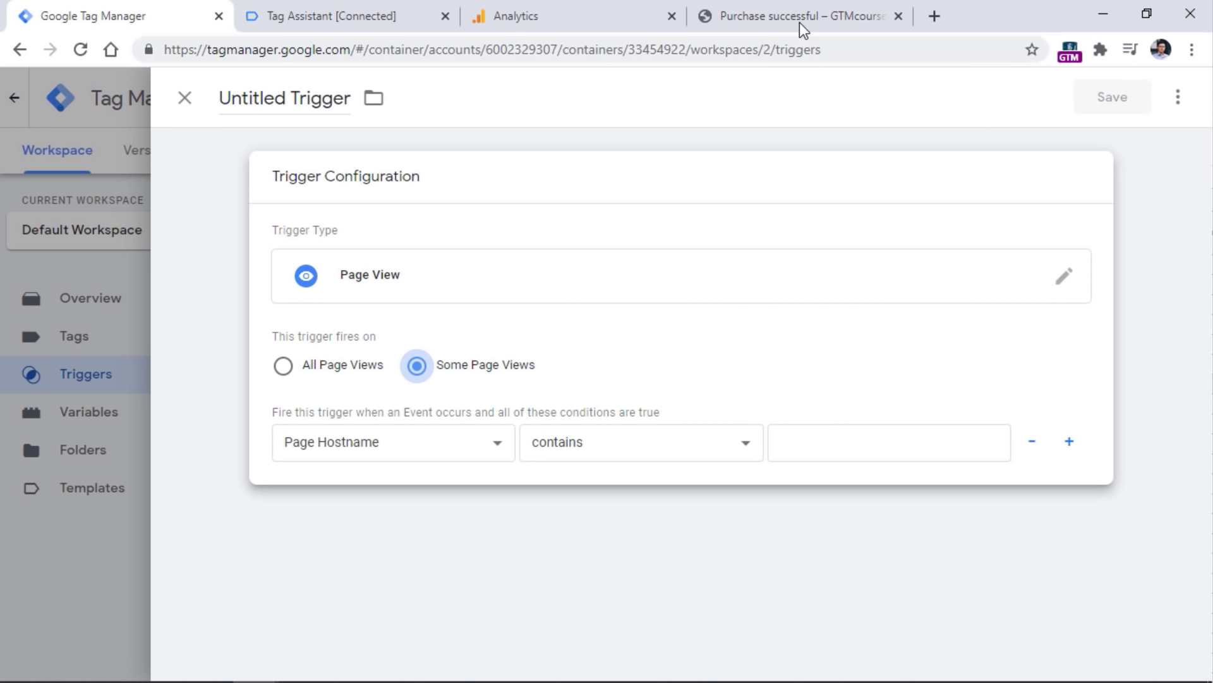
click(802, 27)
drag(363, 50, 584, 38)
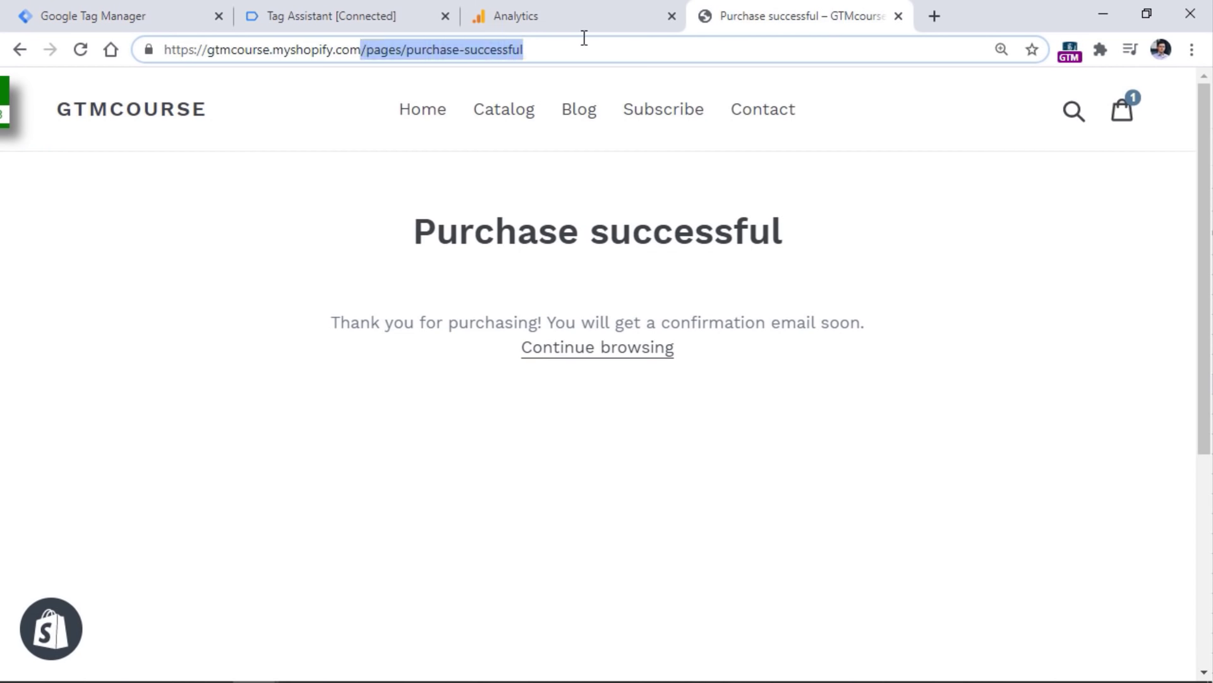
click(103, 16)
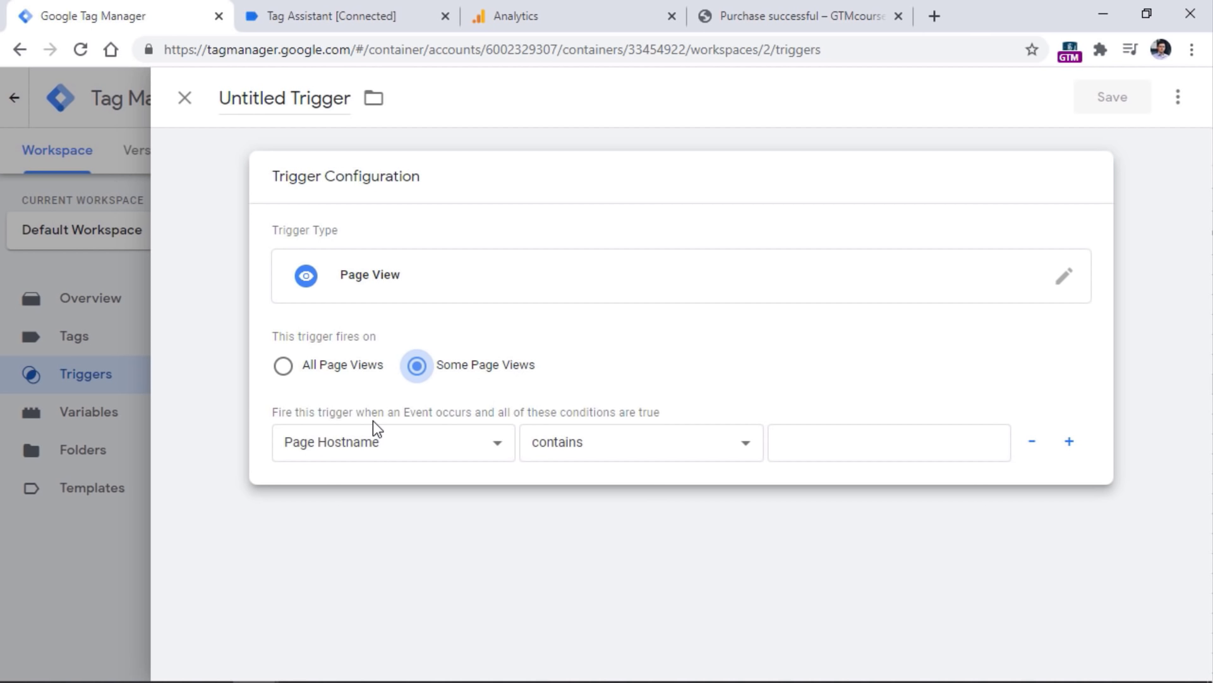
click(397, 454)
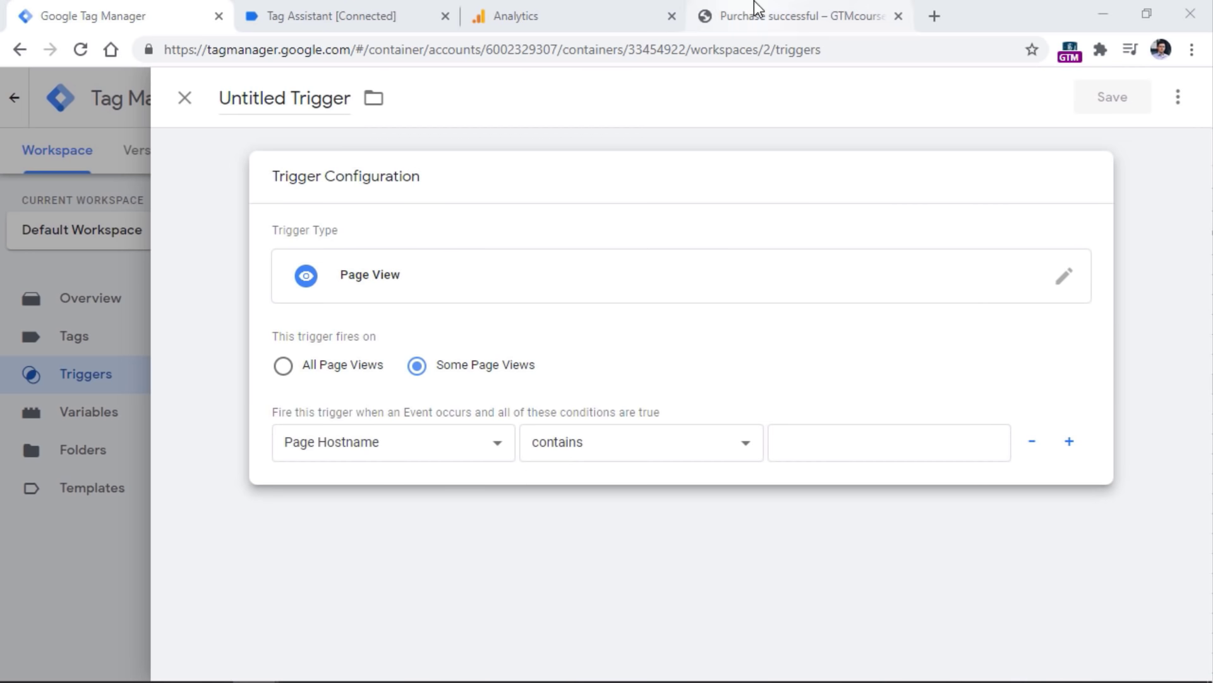
Copy pages/purchase-successful from the Purchase successful page's address and return to the unfinished trigger.
click(753, 14)
click(385, 49)
drag(364, 49, 541, 48)
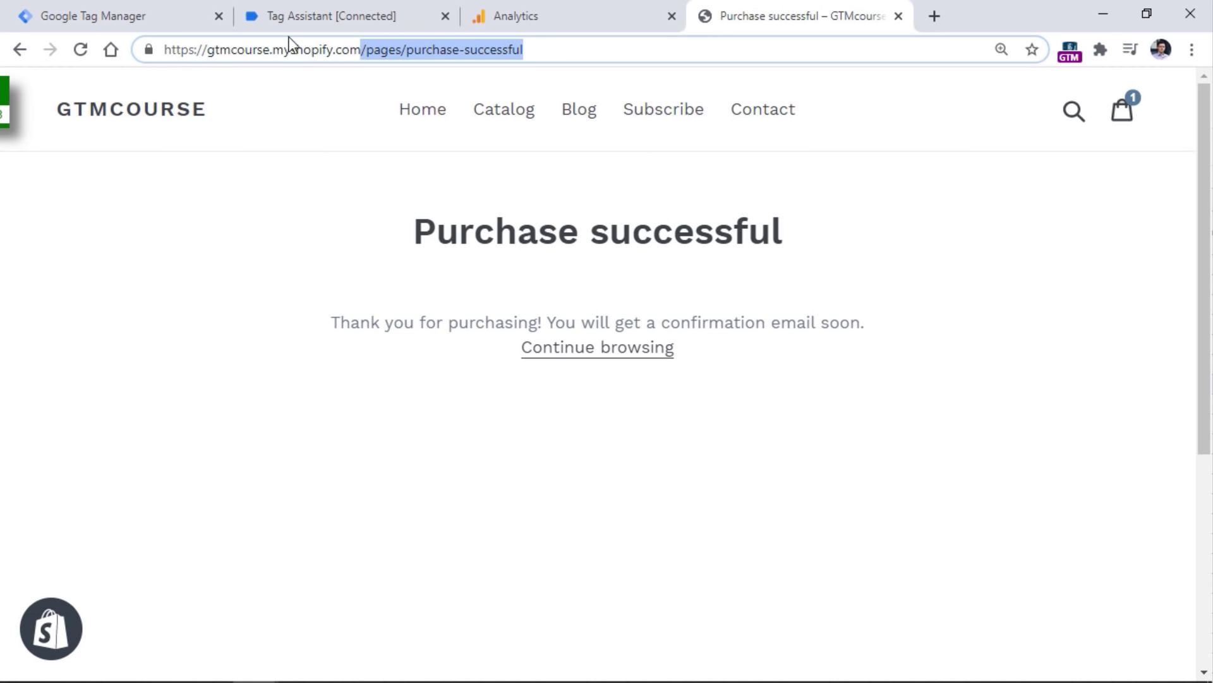
click(365, 49)
mouse_move(366, 48)
mouse_down()
mouse_move(525, 51)
mouse_move(367, 49)
mouse_up()
click(539, 54)
right_click(389, 49)
click(433, 149)
click(112, 13)
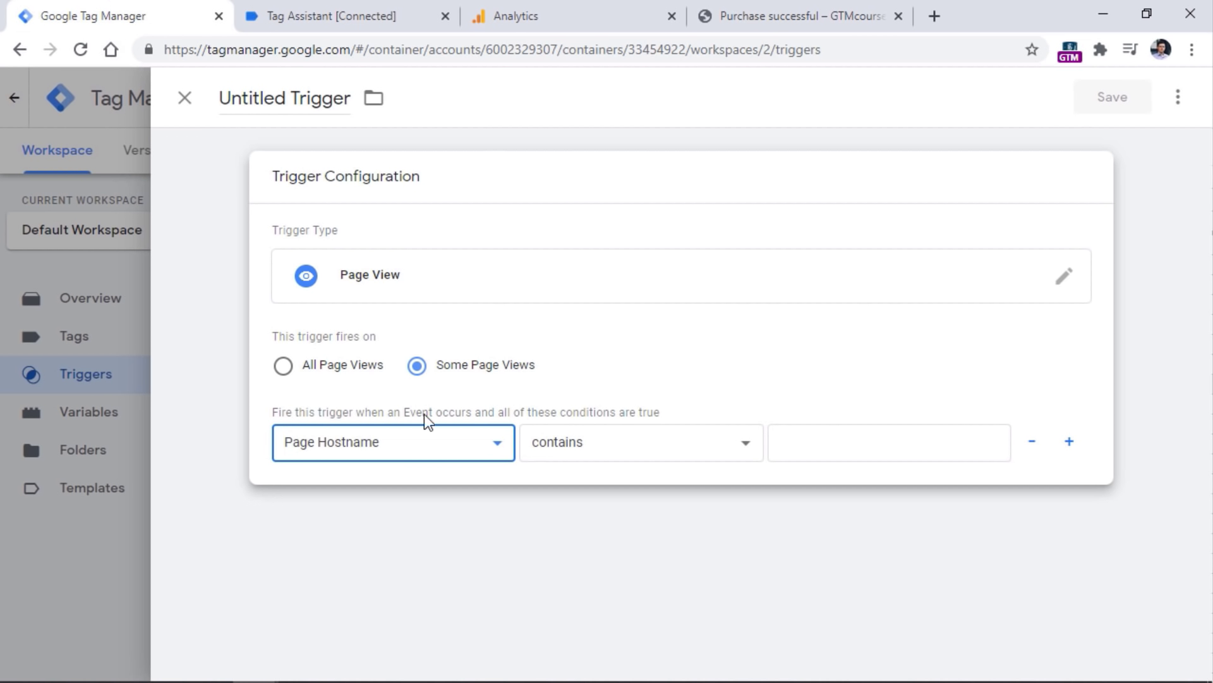
Set the trigger's firing condition to Page Path contains pages/purchase-successful.
click(393, 450)
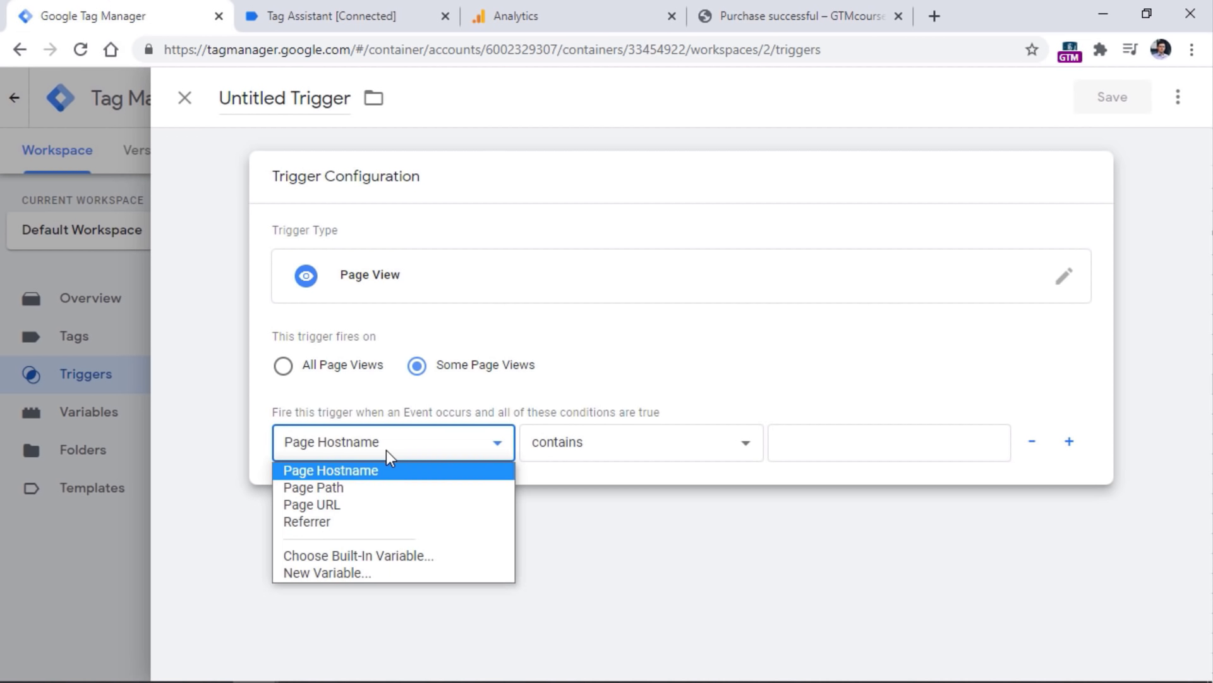
click(329, 490)
click(796, 444)
right_click(796, 443)
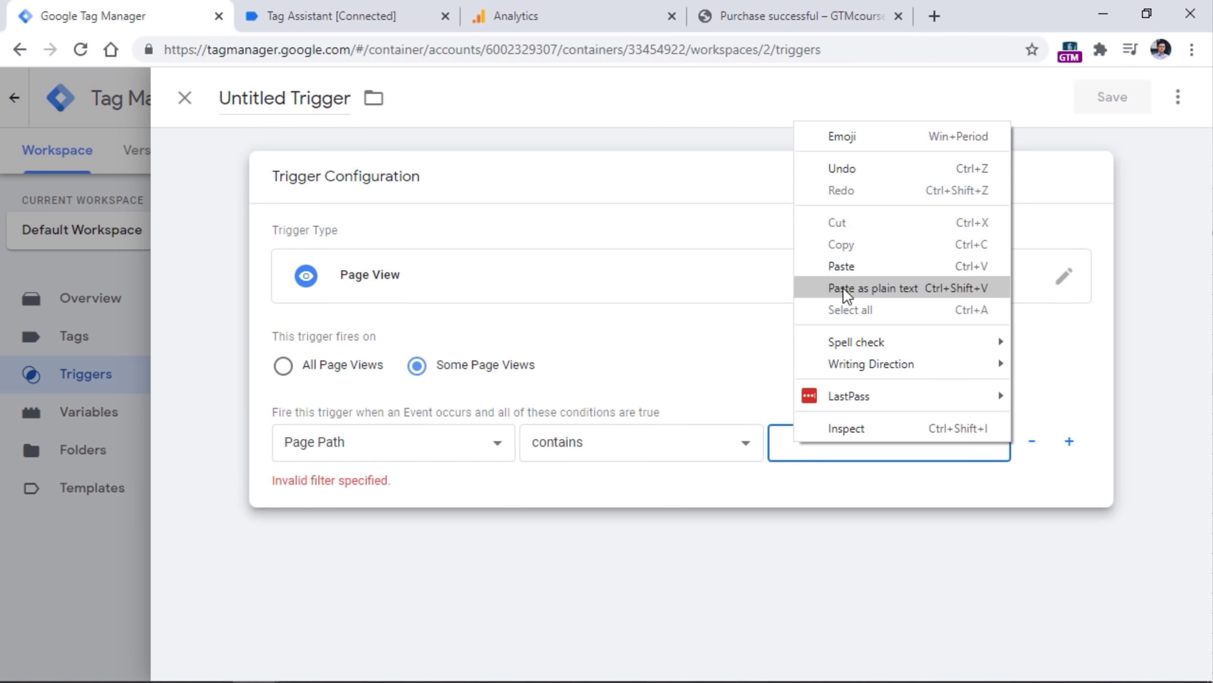
click(844, 266)
click(779, 469)
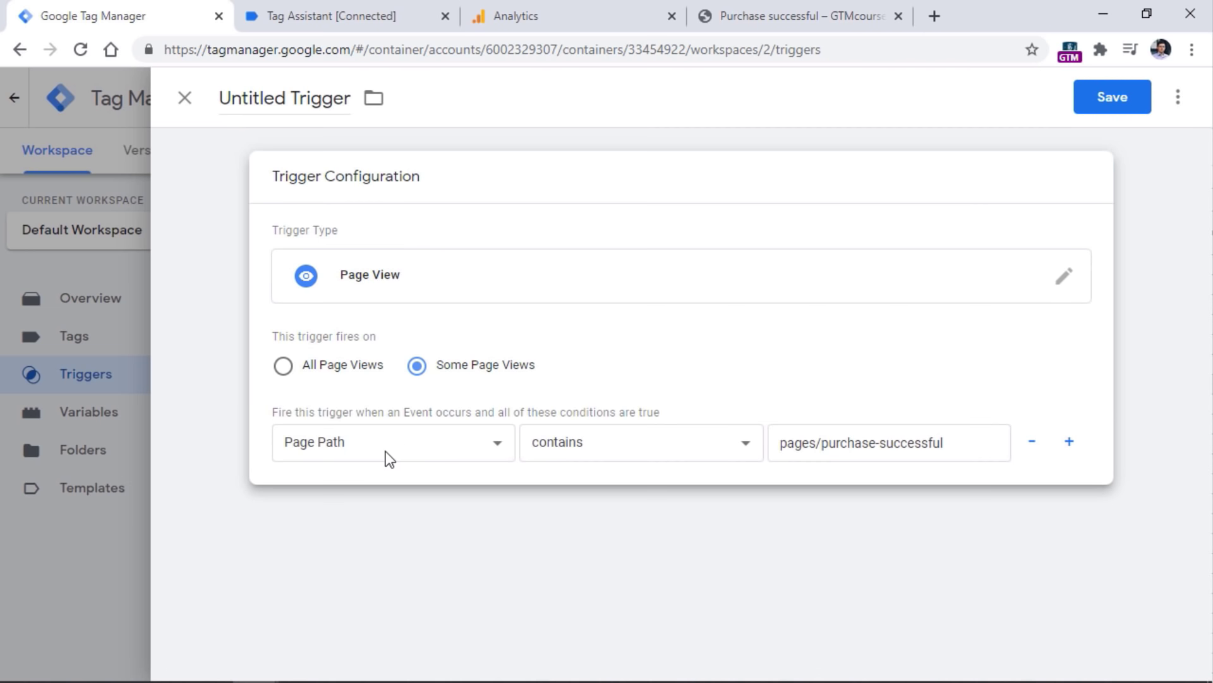
click(779, 439)
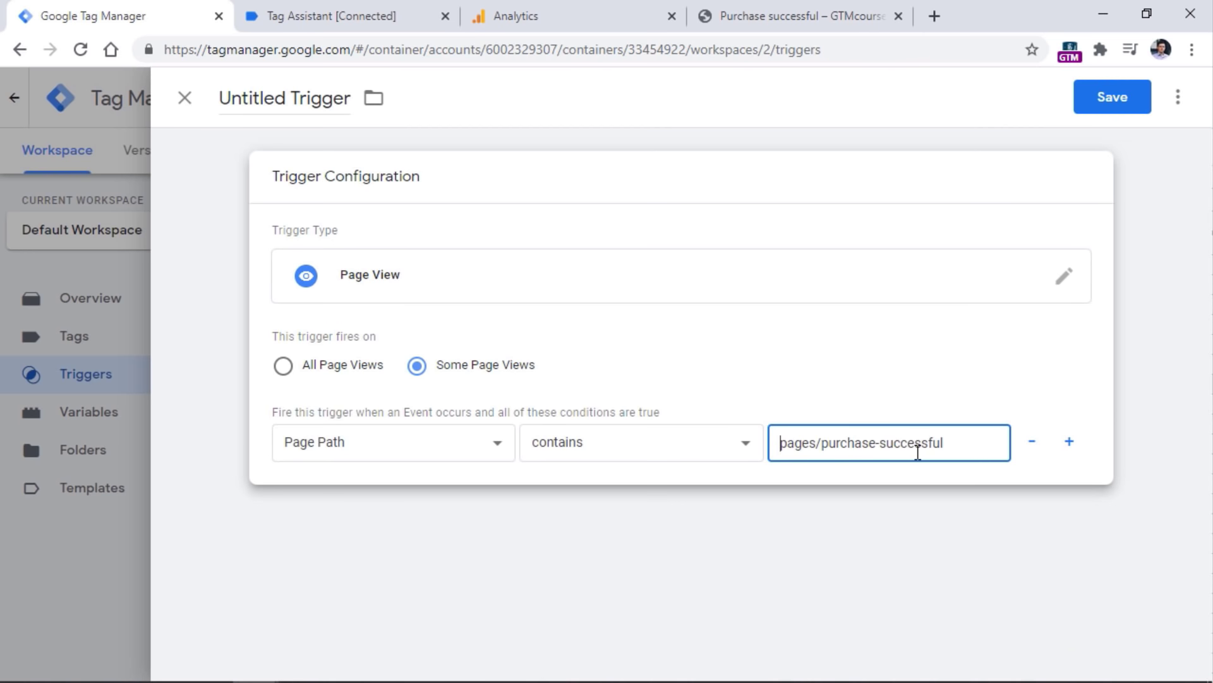
Name the trigger "Pageview - Purchase" and save it.
click(284, 100)
text(Pageview - Purchase)
click(1102, 101)
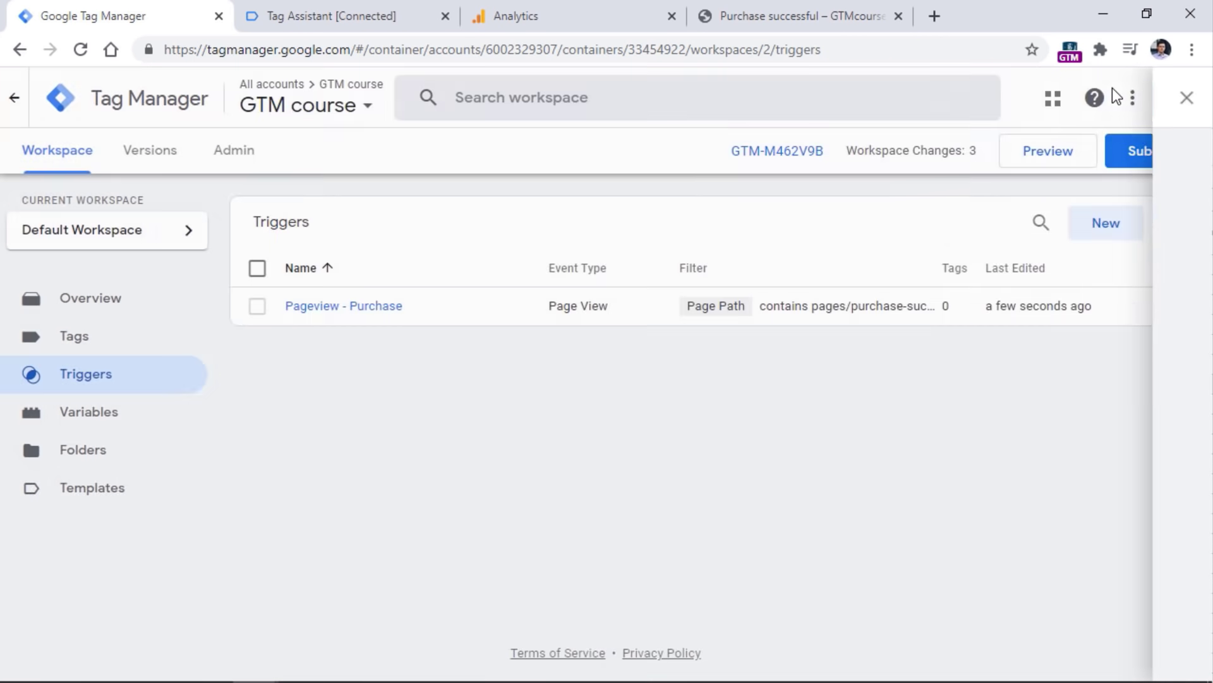
Start a new Google Ads Conversion Tracking tag and look through its configuration fields.
click(79, 339)
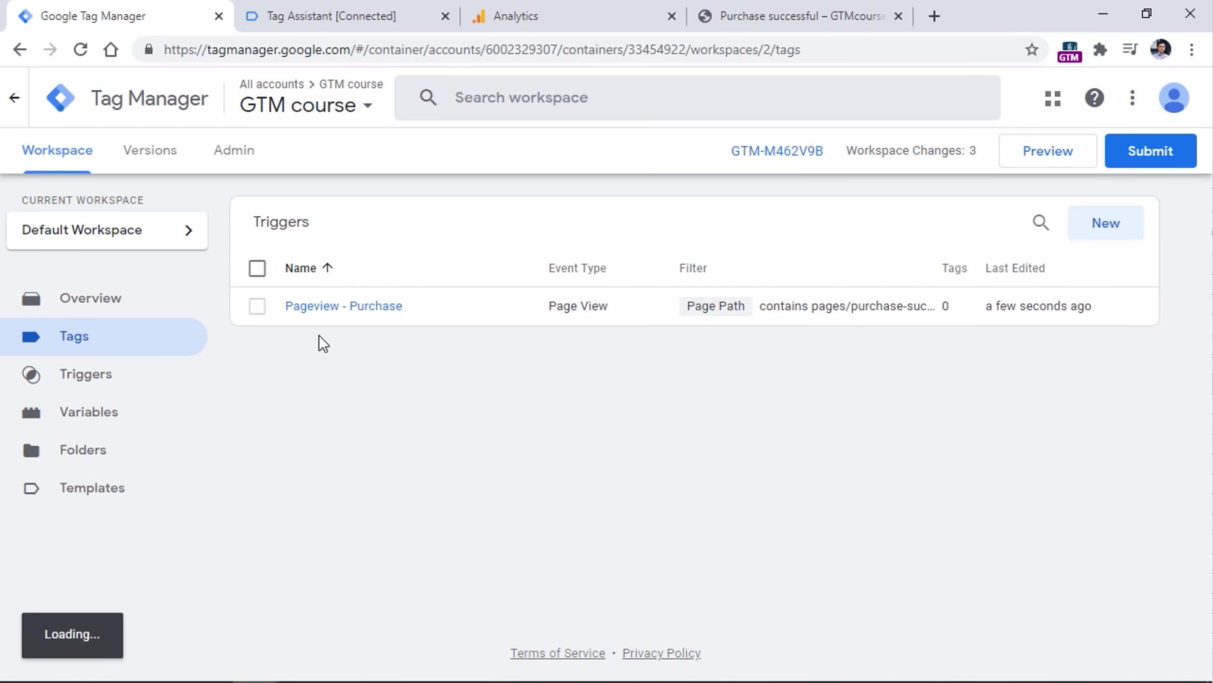
click(1105, 224)
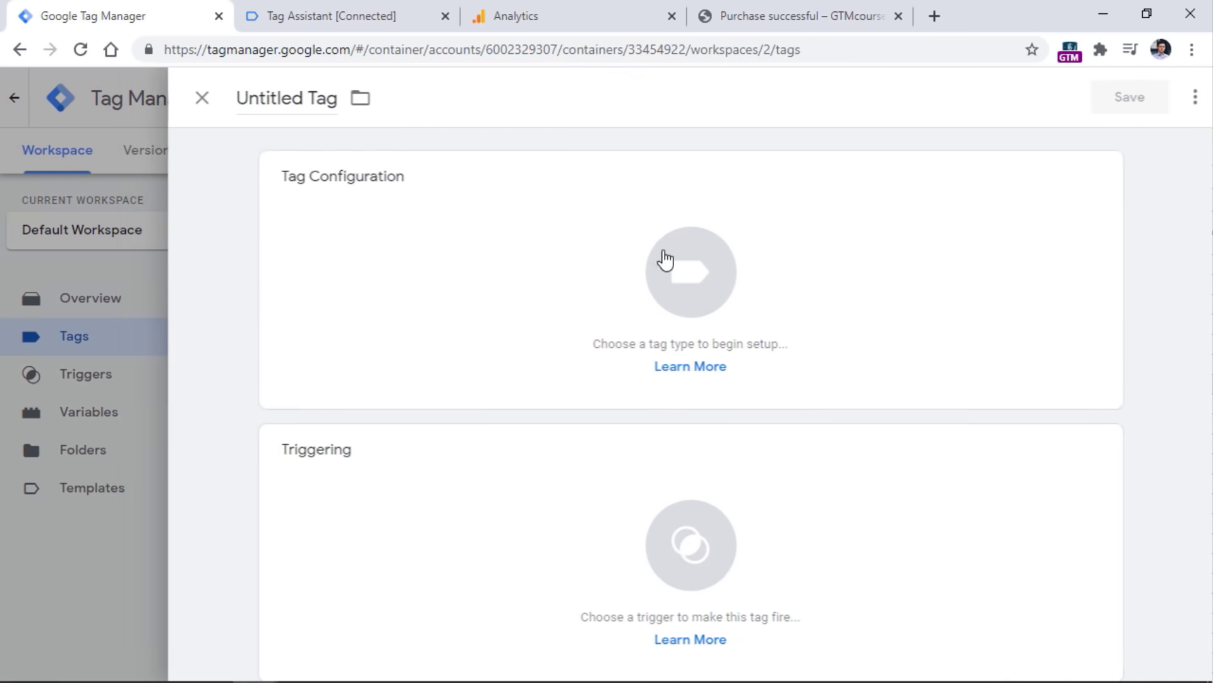
click(428, 274)
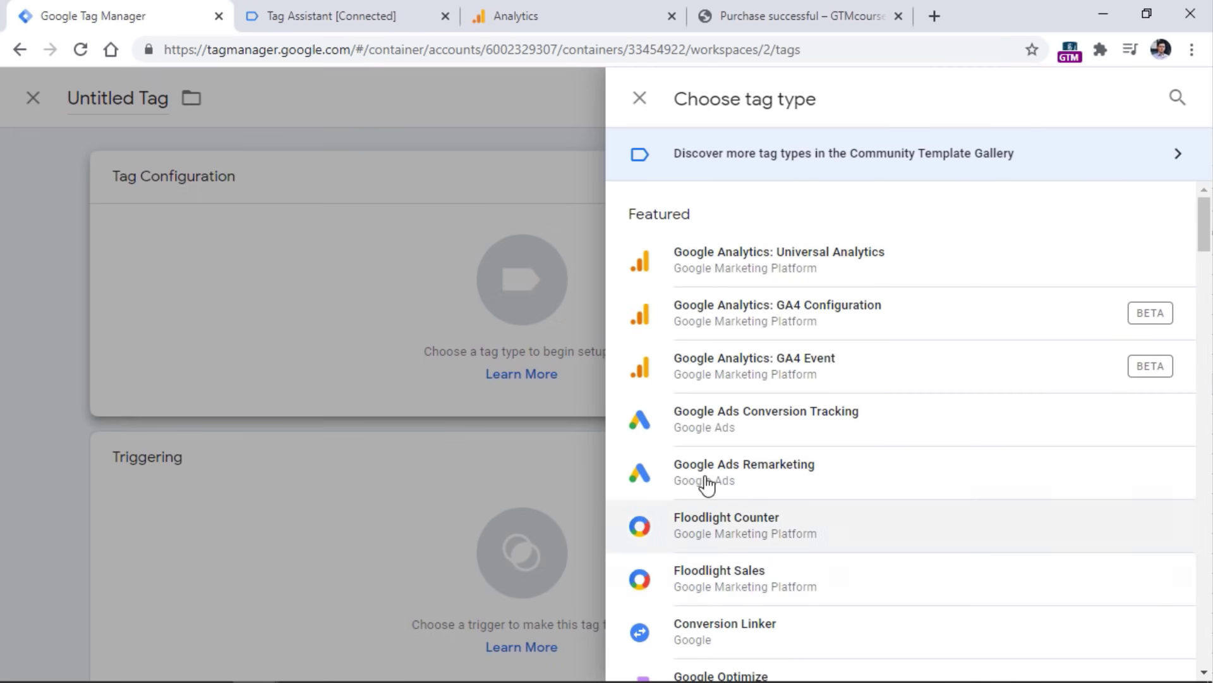
click(745, 436)
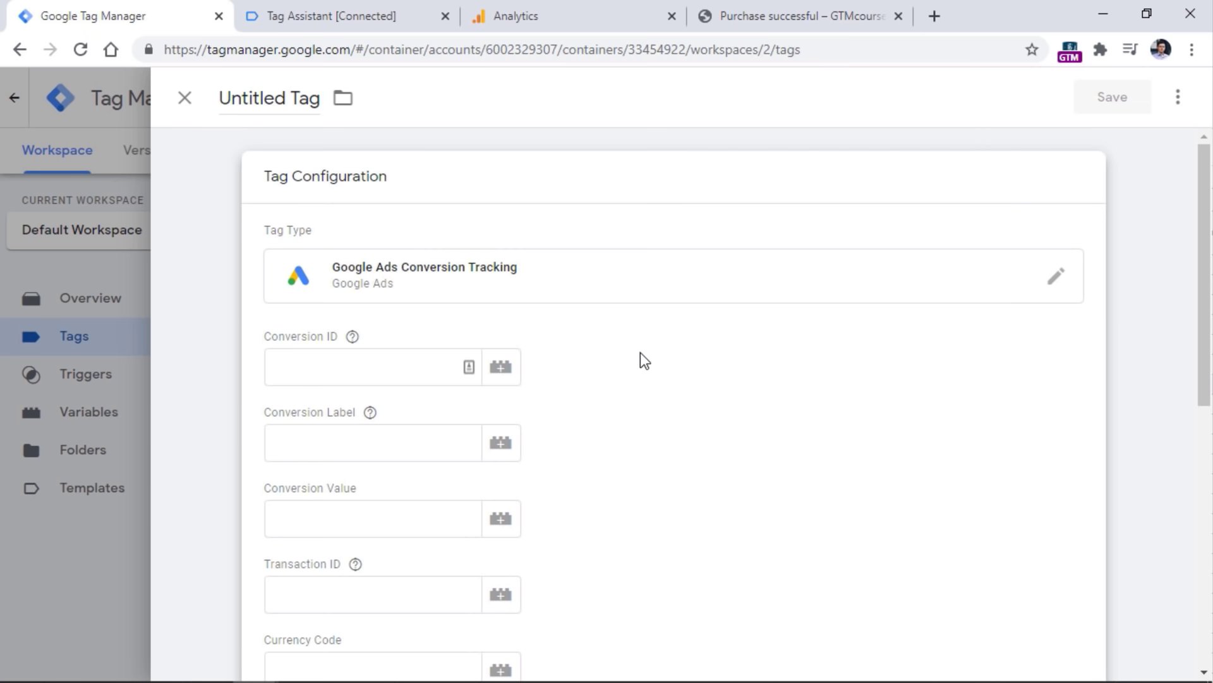
scroll(640, 351, down, 10)
scroll(599, 354, up, 10)
scroll(359, 354, down, 10)
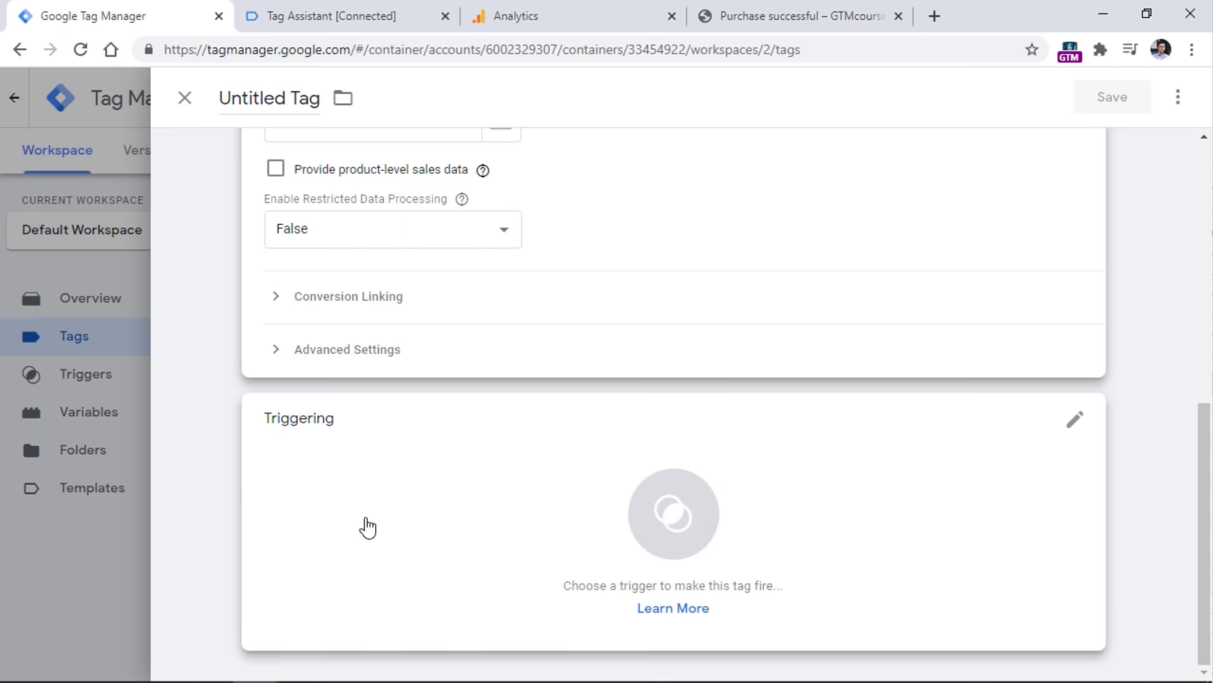
Assign the Pageview - Purchase trigger to the new Google Ads Conversion Tracking tag.
click(301, 488)
click(88, 422)
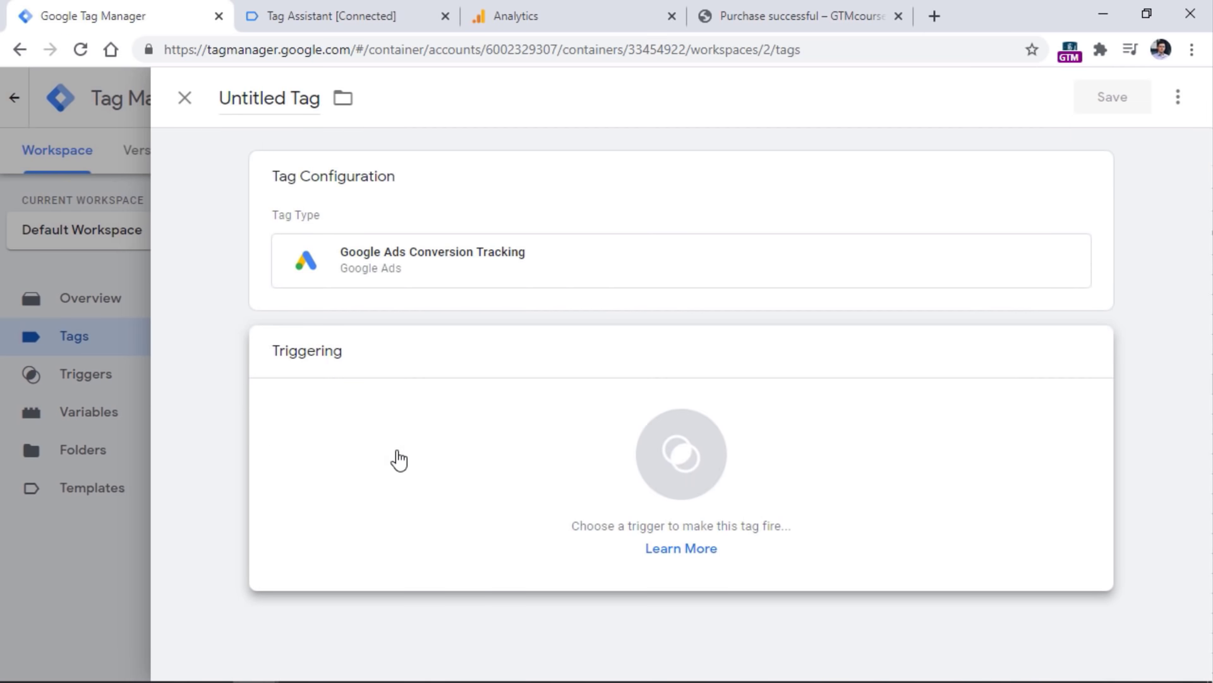
click(390, 453)
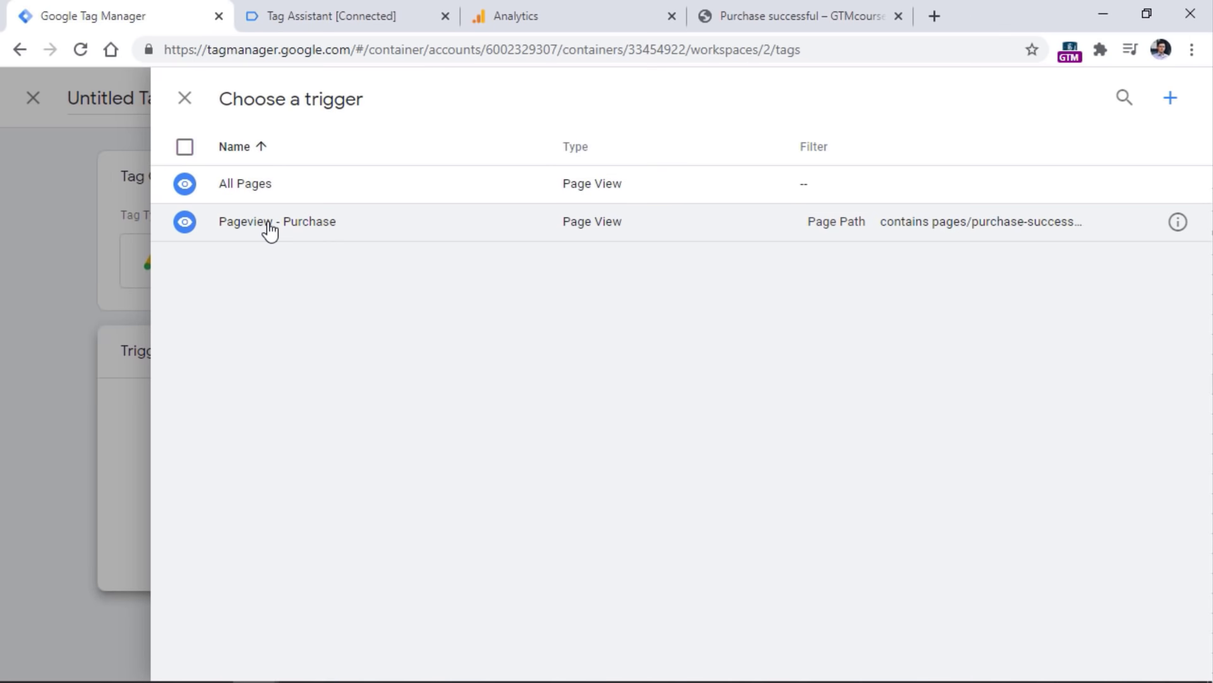
click(265, 229)
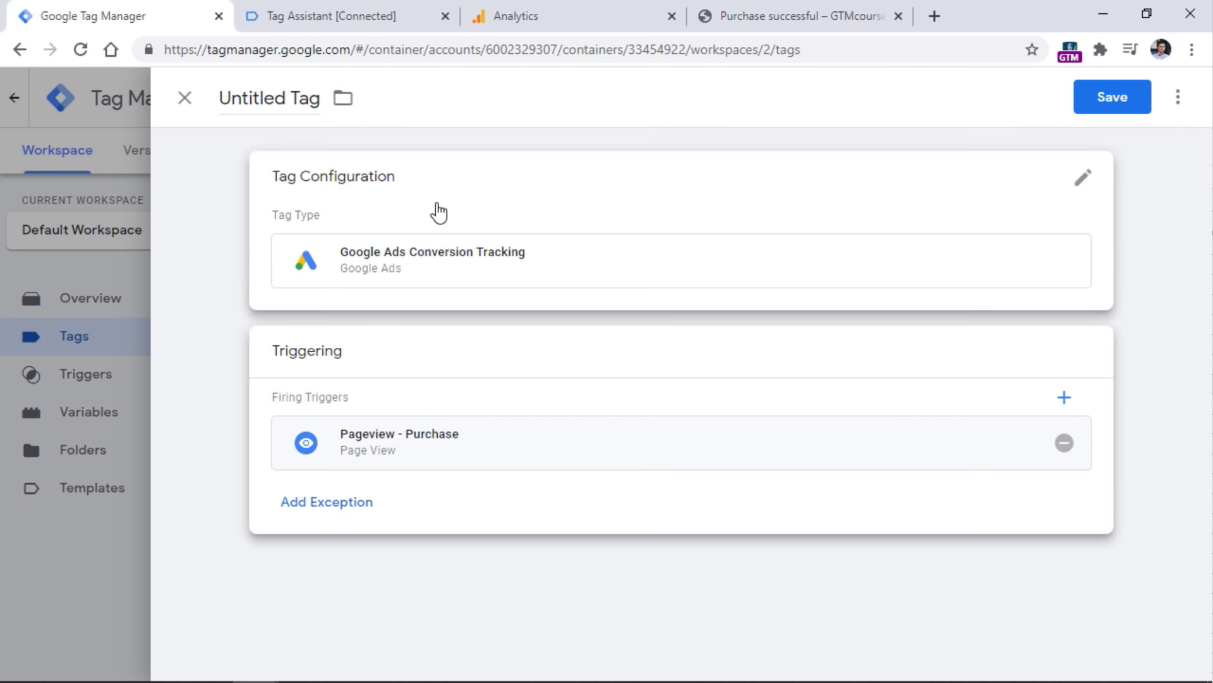
Review the conversion tag's fields and firing trigger, and discard the unsaved tag.
click(438, 192)
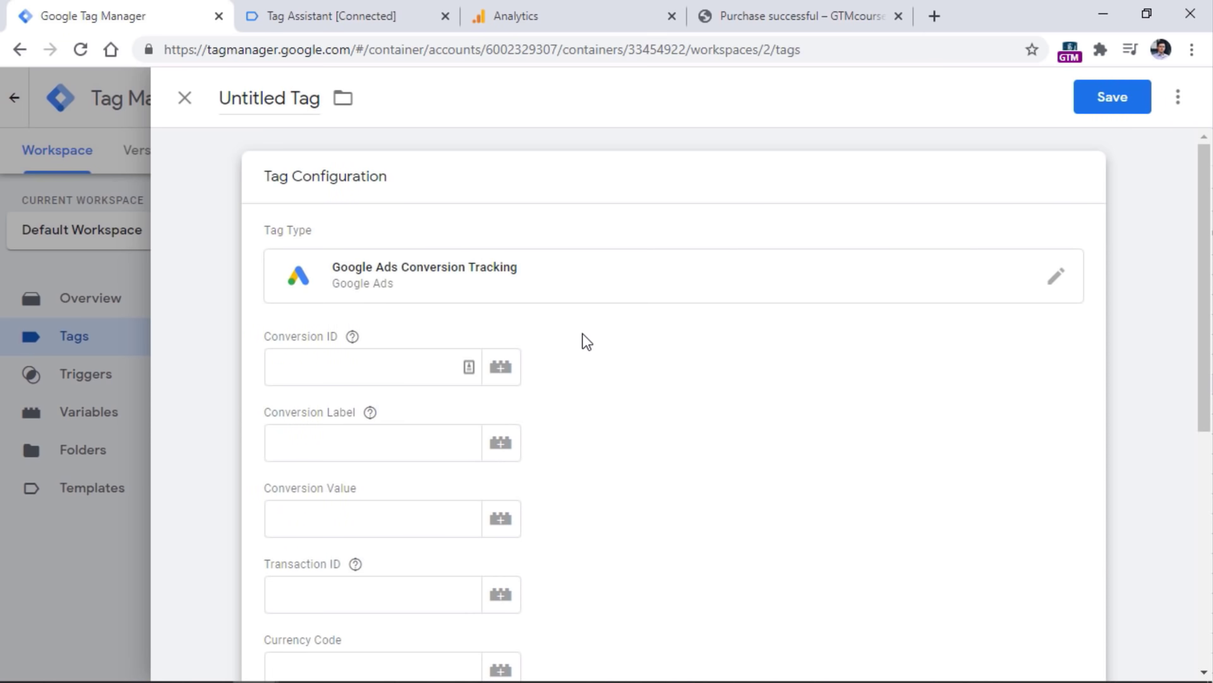
click(184, 99)
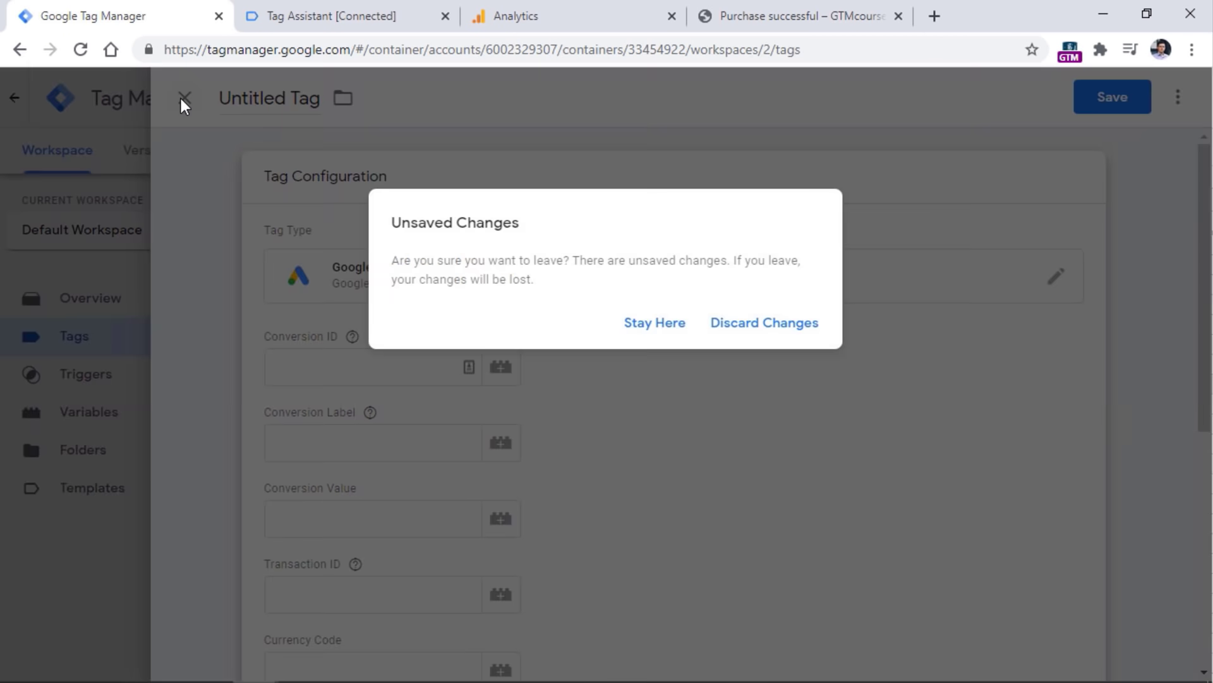
click(641, 322)
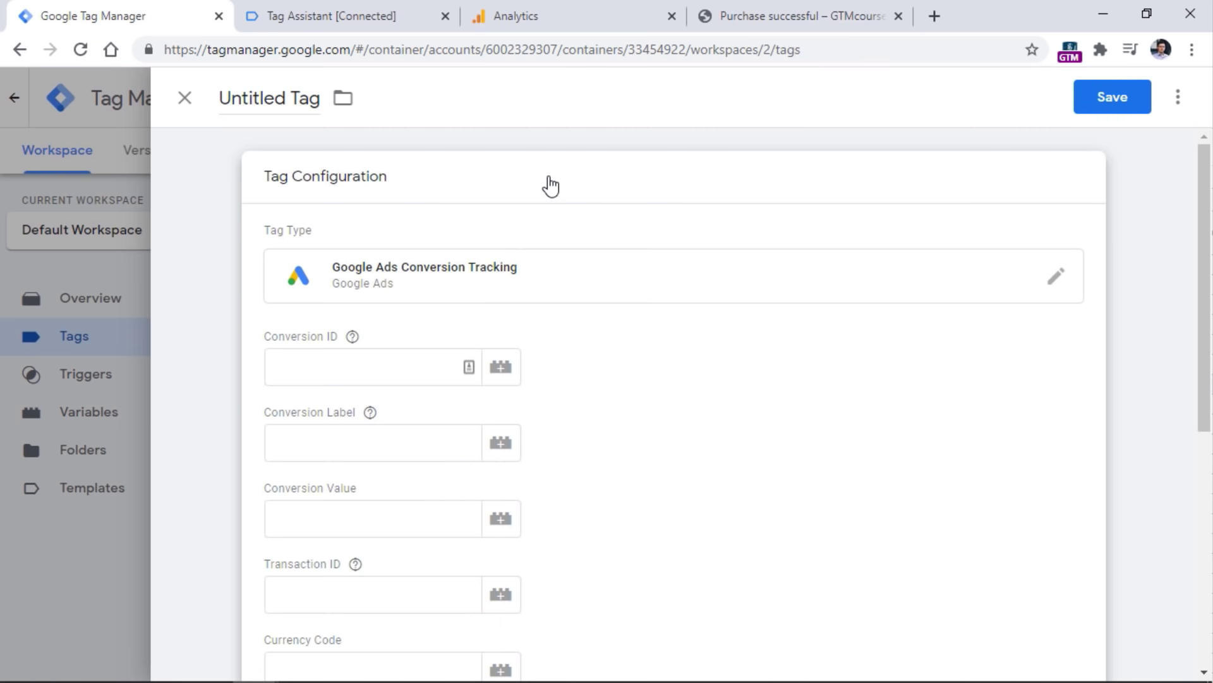
scroll(474, 402, down, 7)
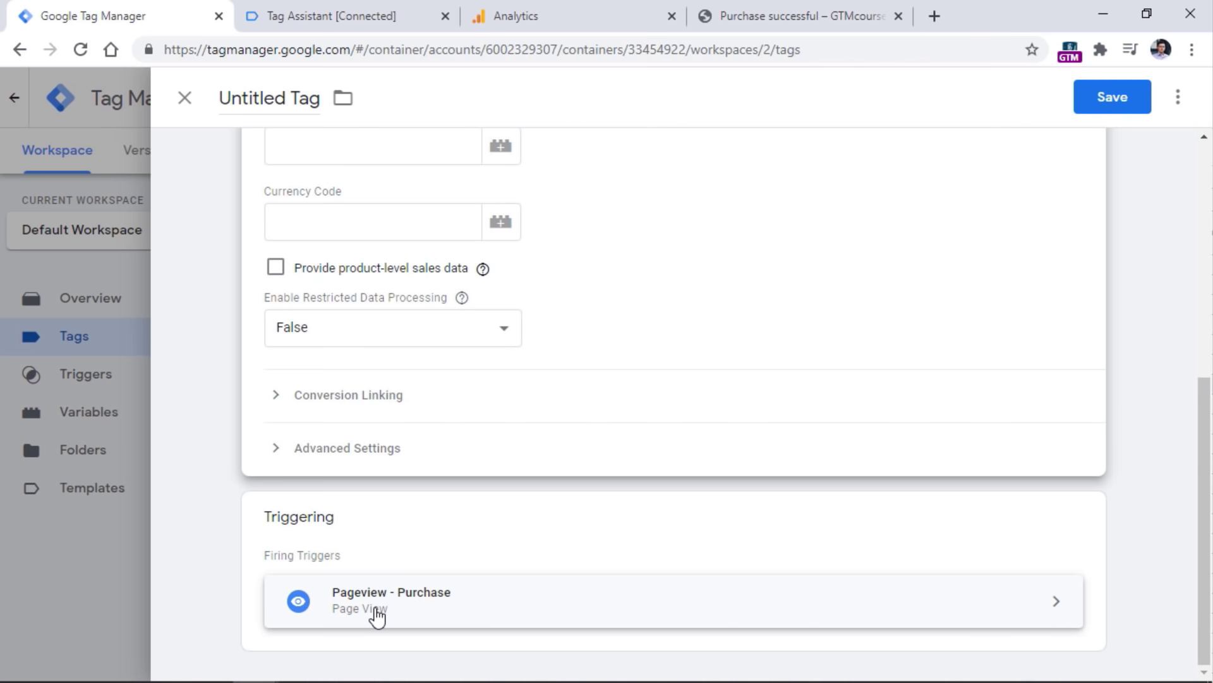
click(184, 98)
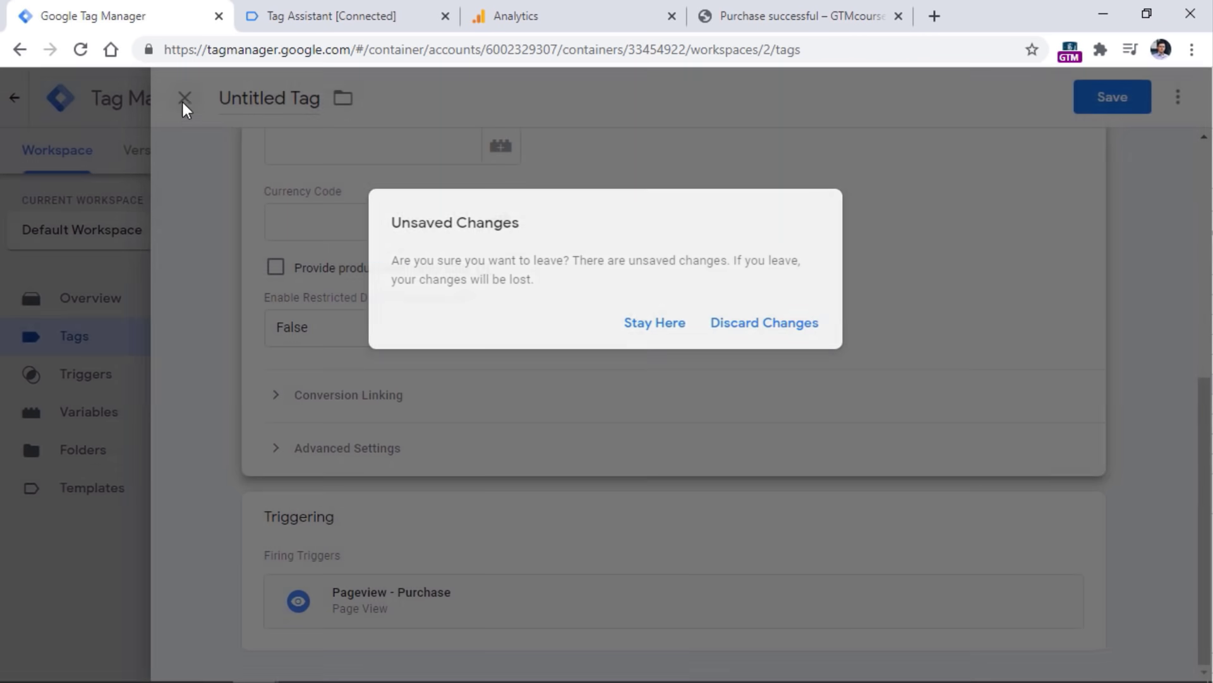
click(755, 326)
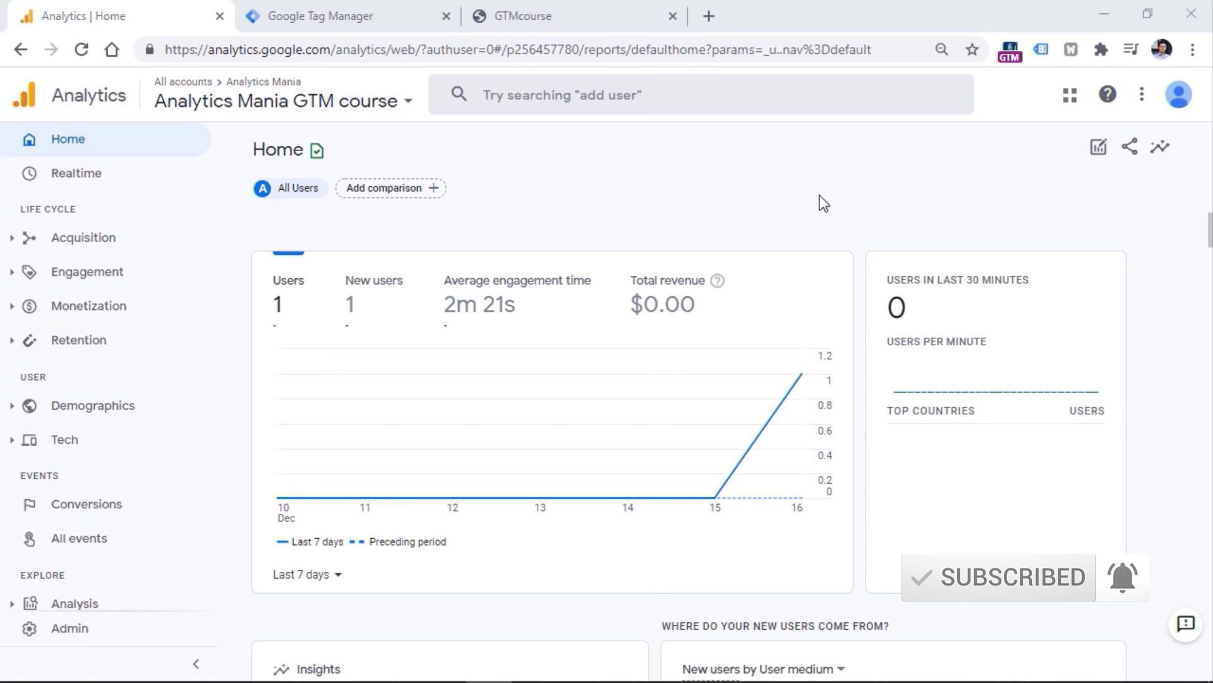
In Google Analytics, open the enhanced measurement settings of the gtmcourse.myshopify.com web data stream.
click(69, 630)
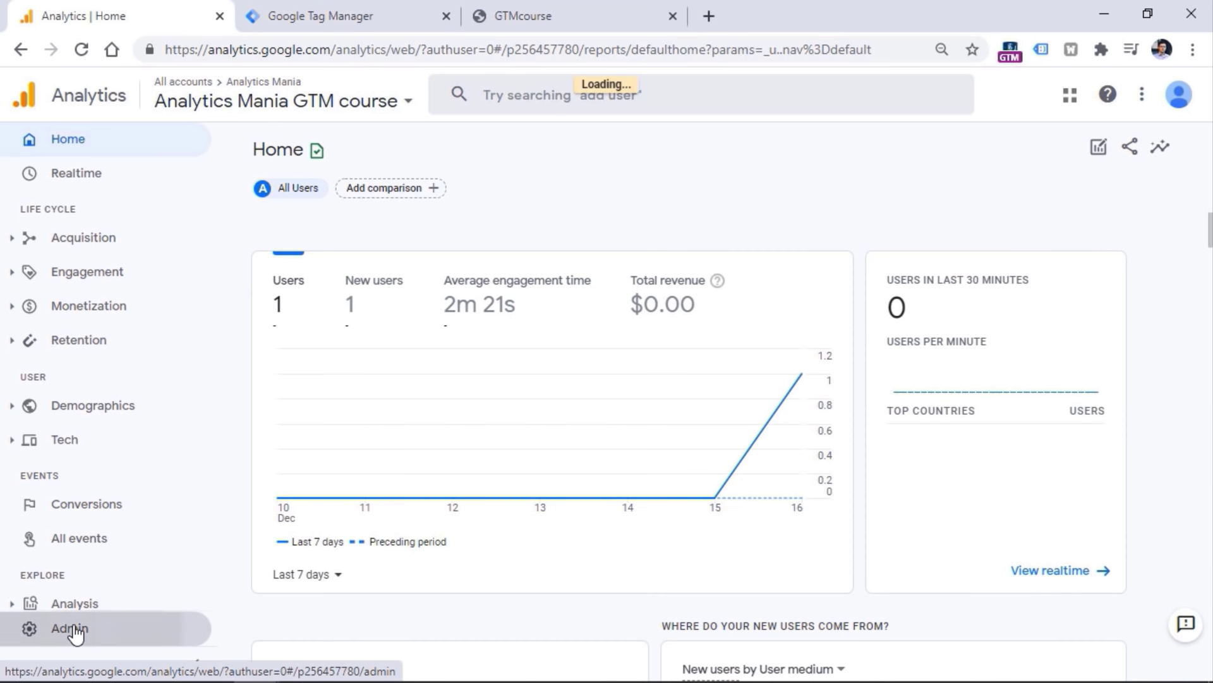
click(591, 379)
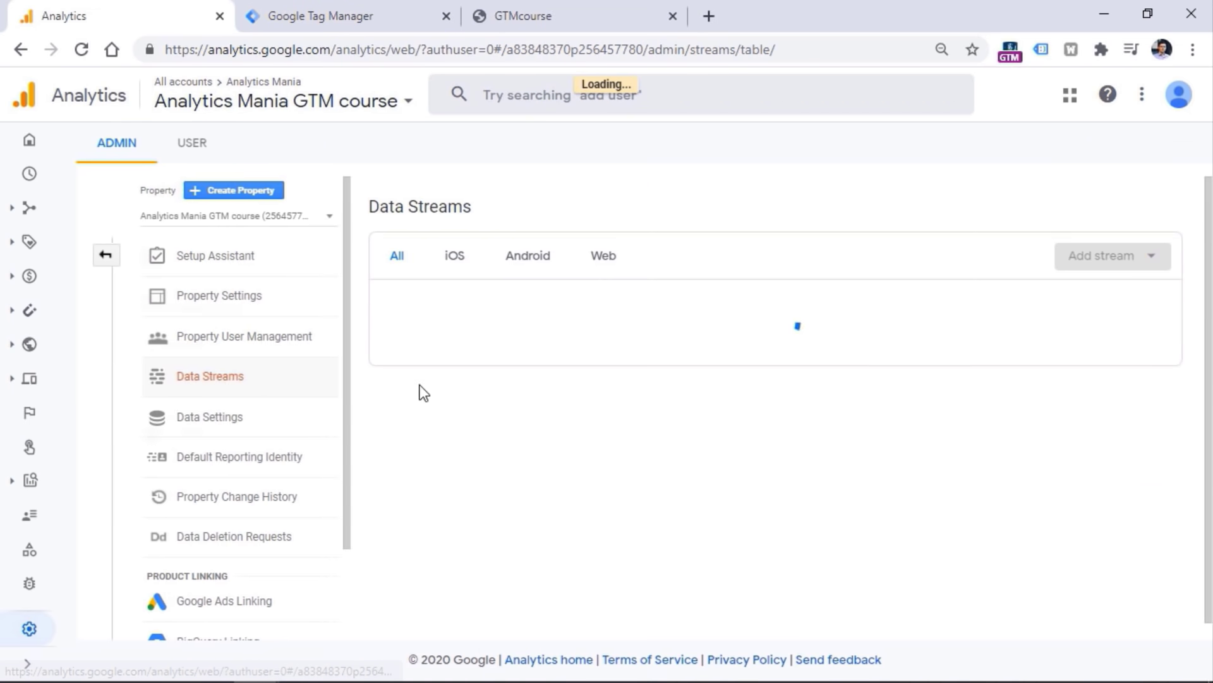
click(699, 305)
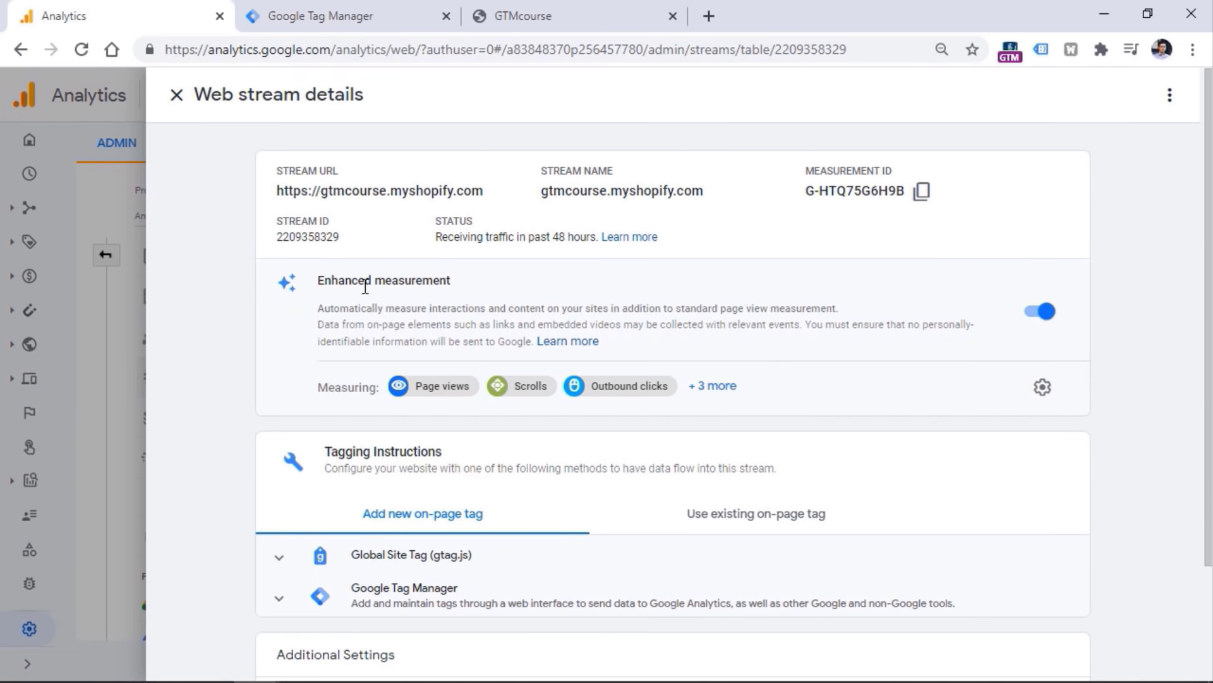
click(1051, 390)
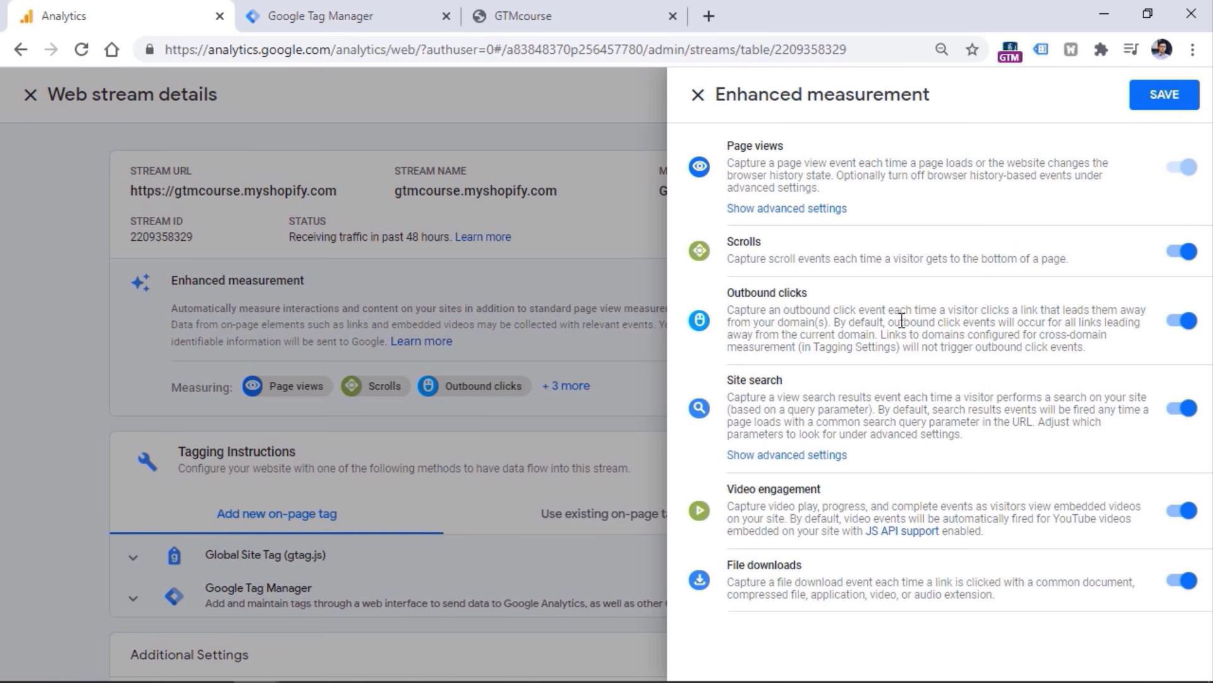
Turn off the Outbound clicks and File downloads measurements for the web stream and save the enhanced measurement settings.
triple_click(808, 291)
click(821, 289)
click(570, 15)
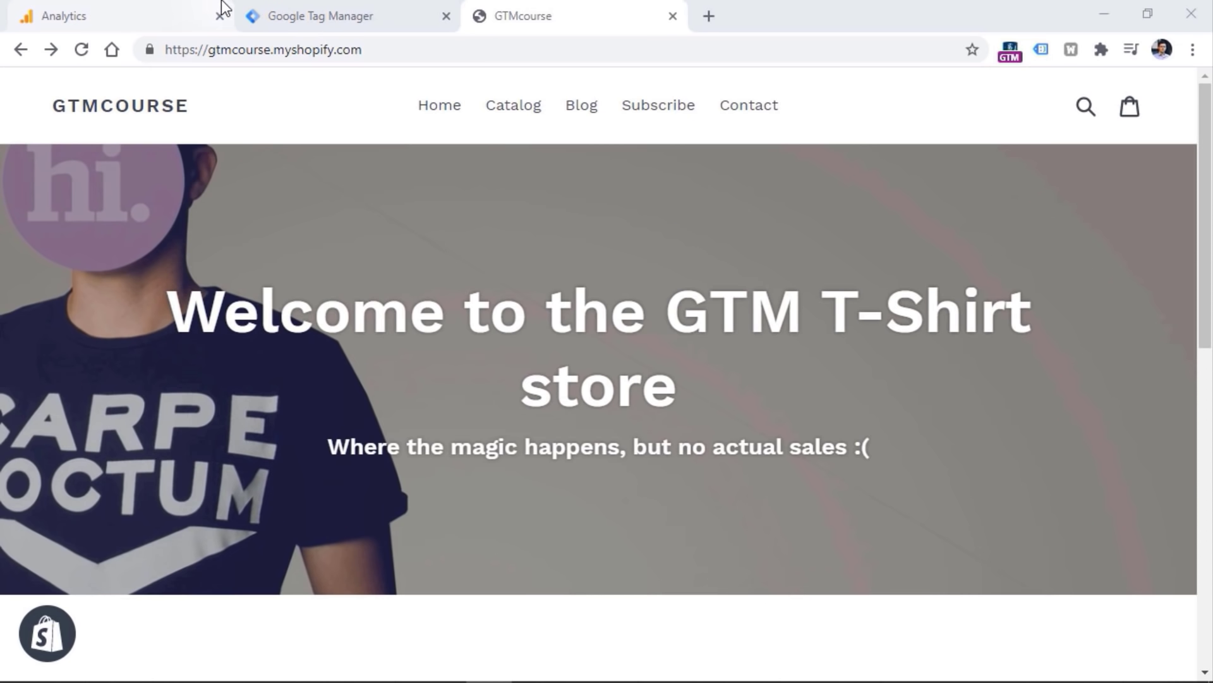
click(121, 15)
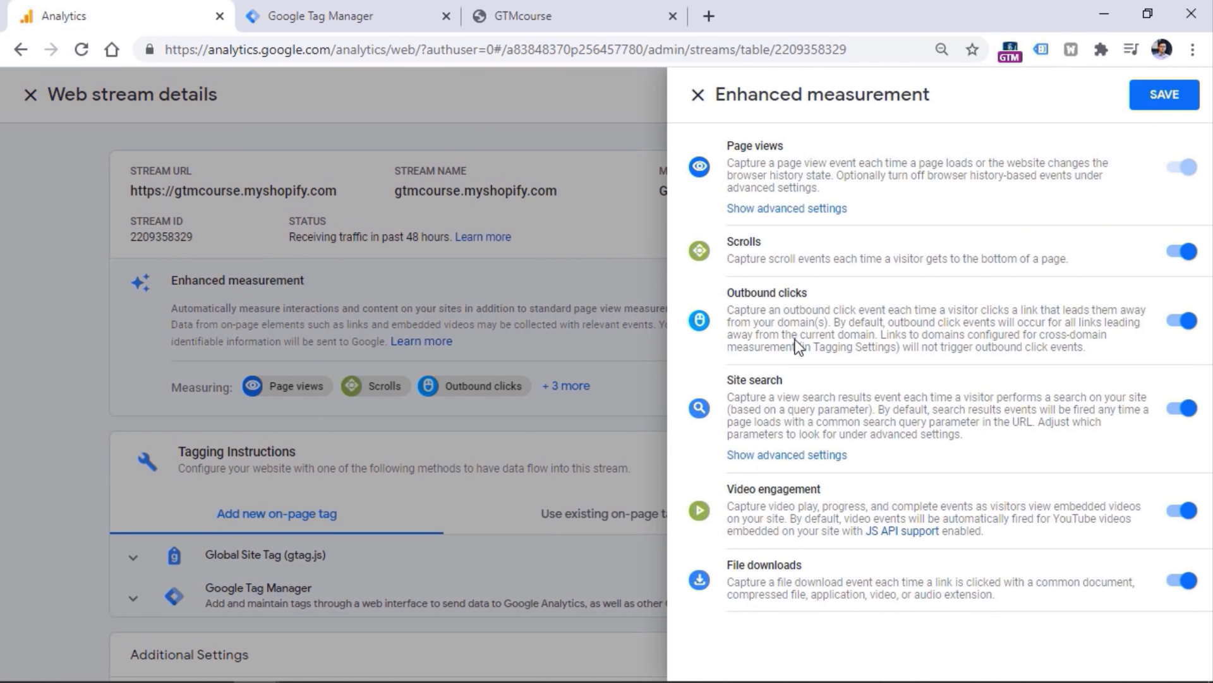
click(1179, 323)
click(1181, 580)
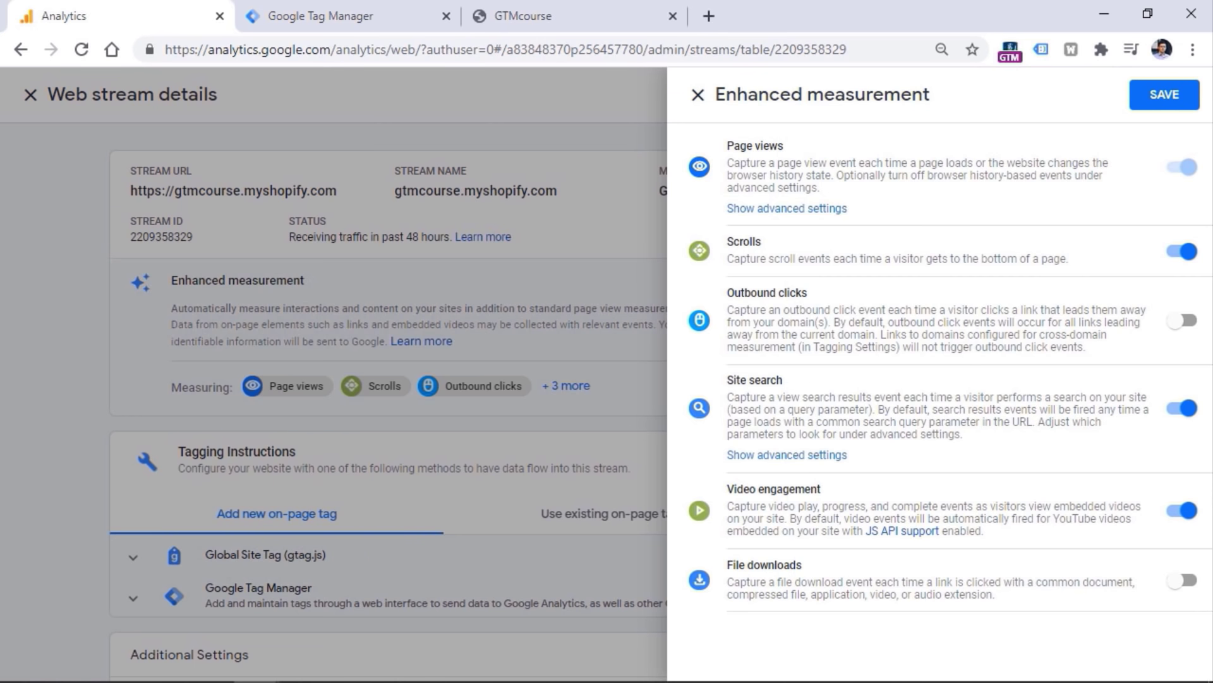
click(1165, 95)
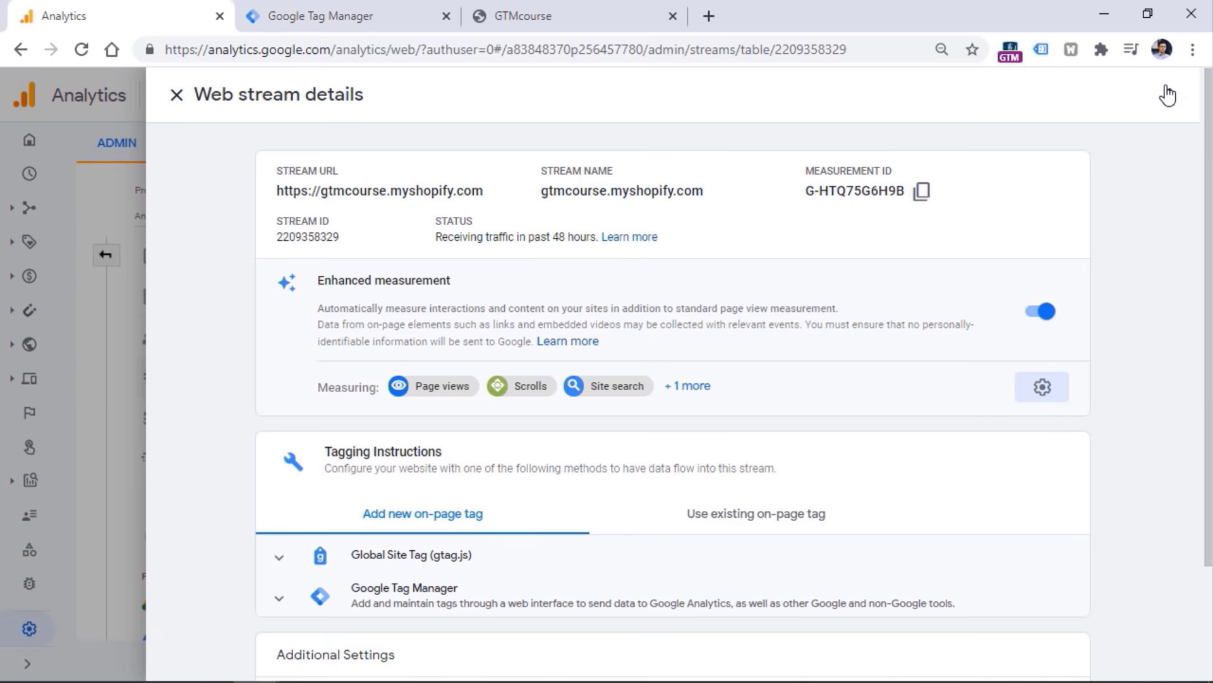
click(272, 17)
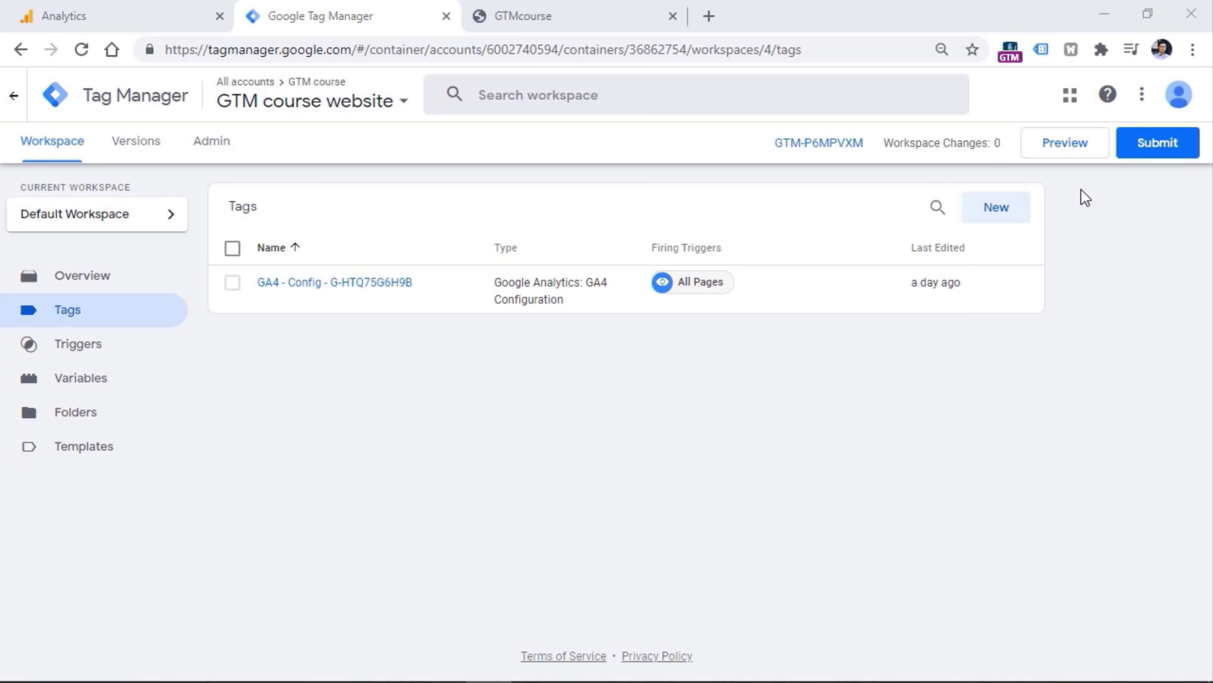
click(1067, 156)
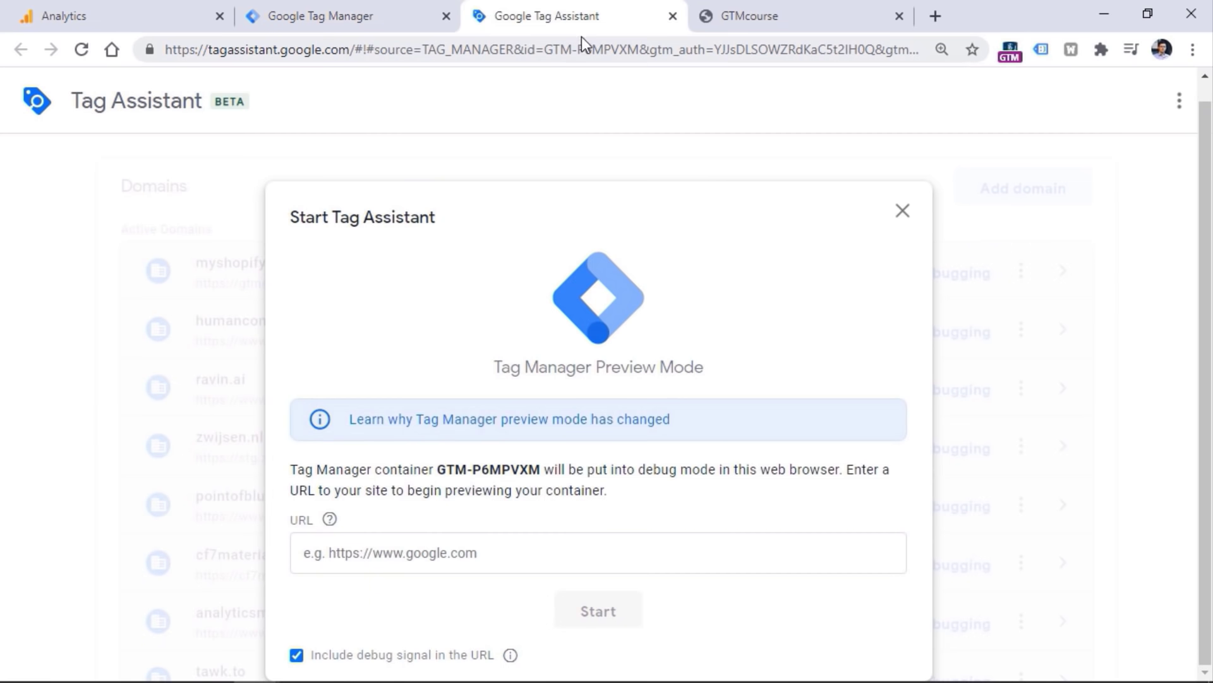
click(803, 17)
click(538, 58)
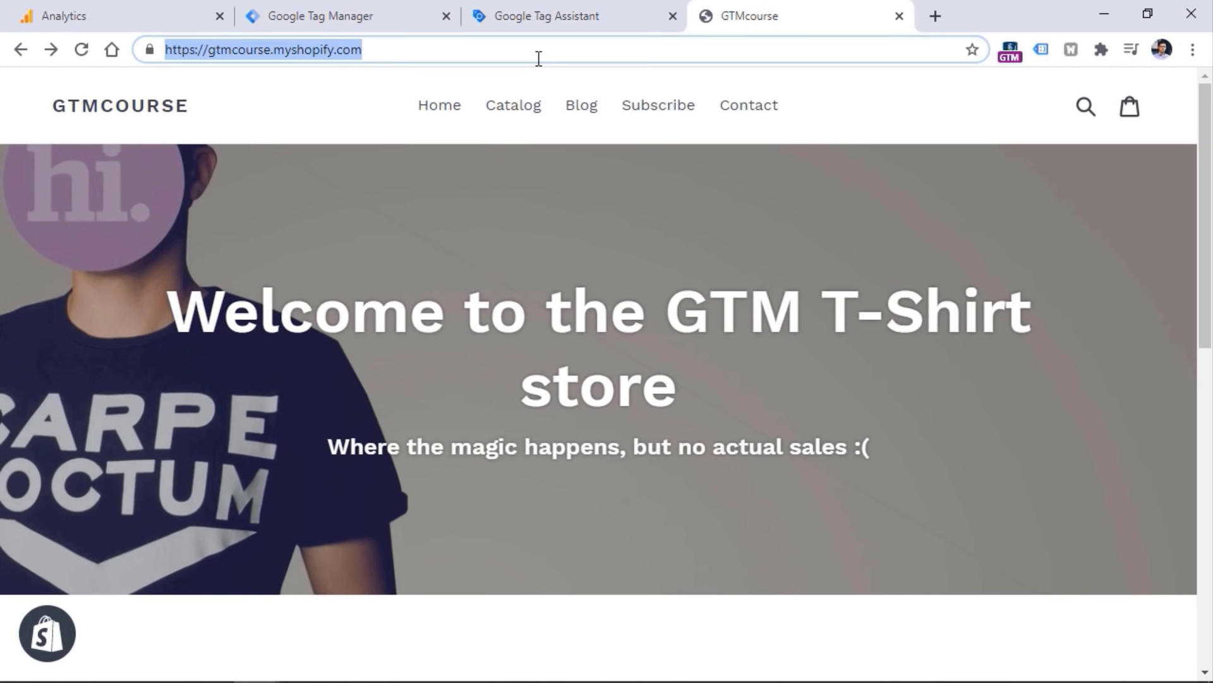
key(ctrl+c)
click(574, 8)
click(556, 556)
key(ctrl+v)
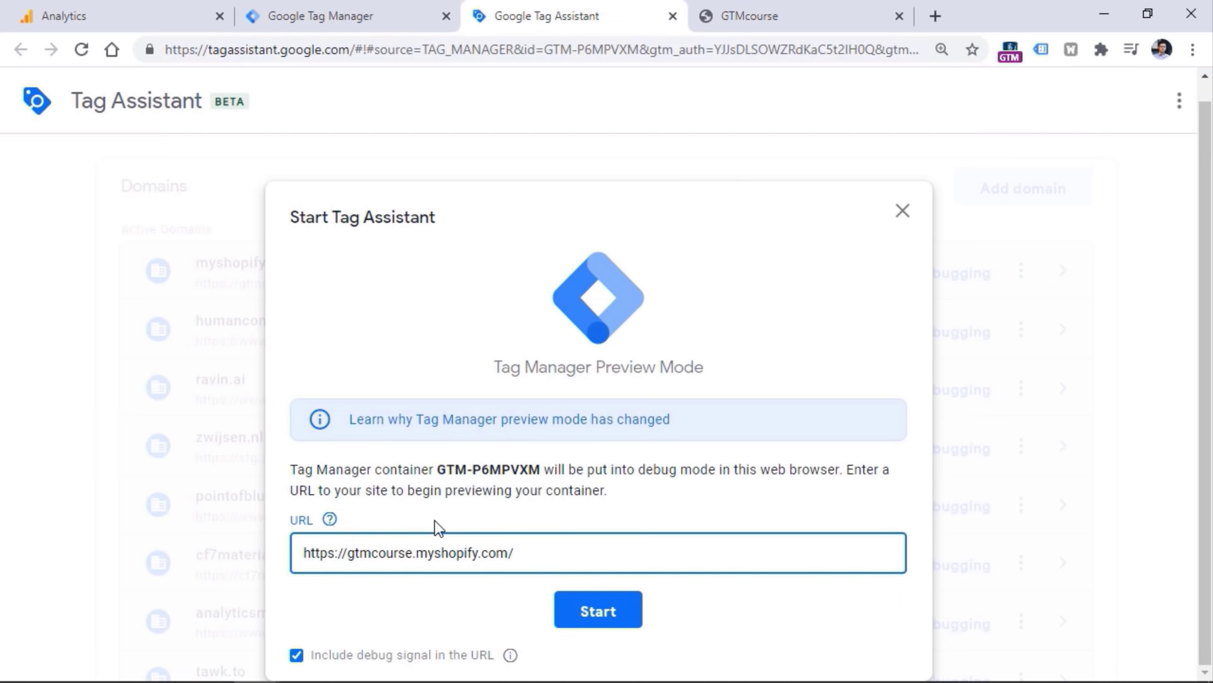
click(599, 622)
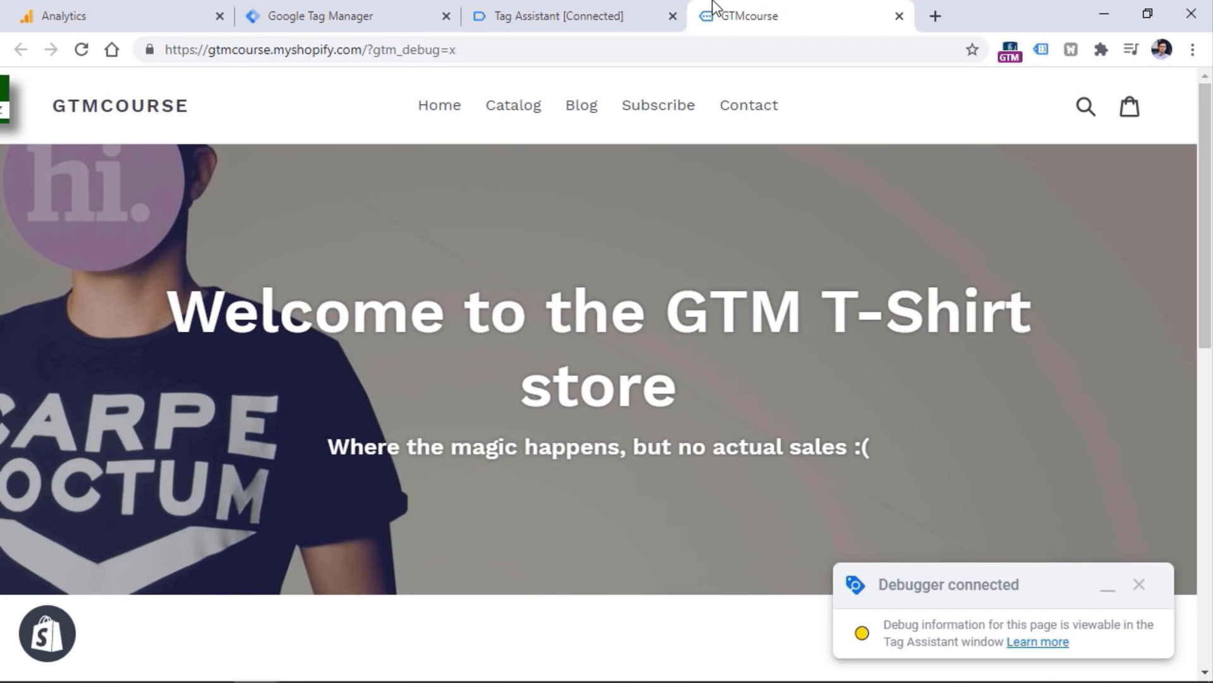
click(645, 14)
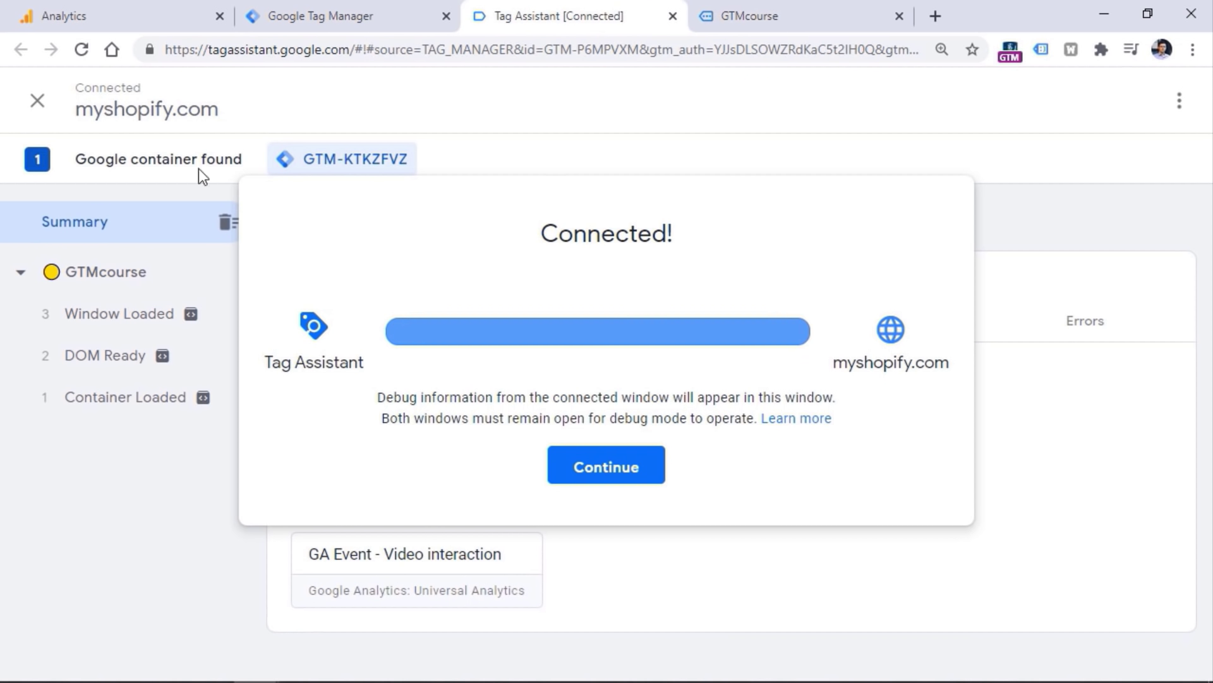
click(626, 469)
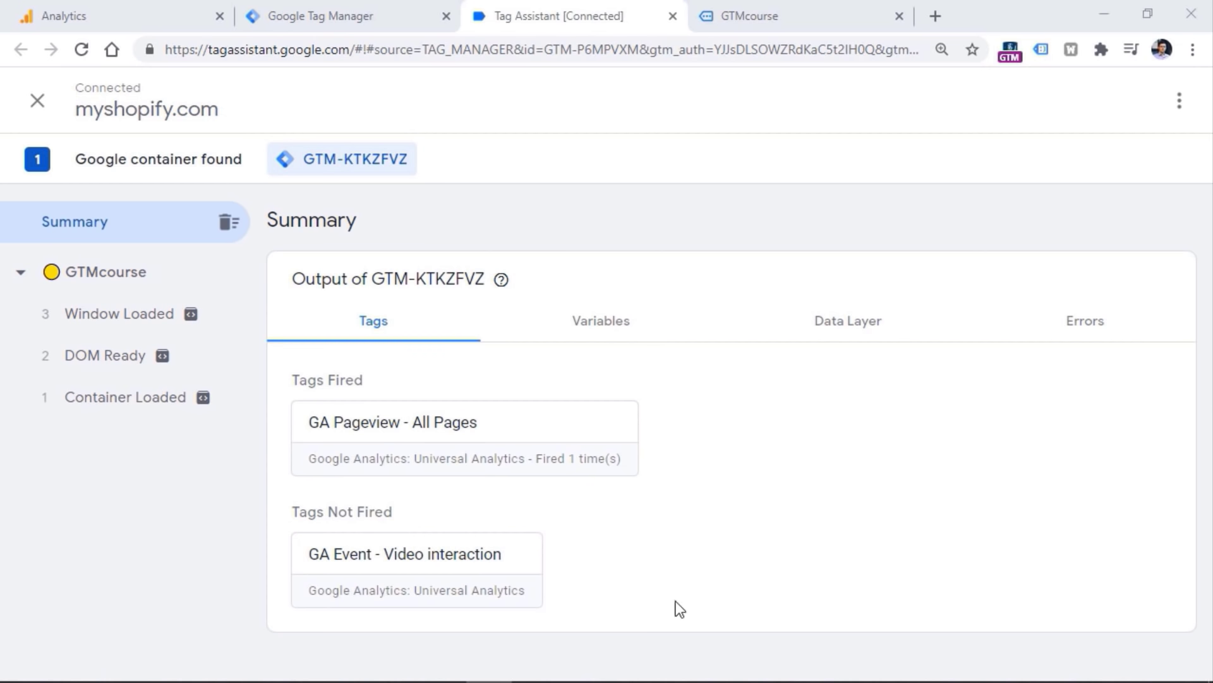
Visit the Home, Catalog and Blog pages of the connected GTMcourse store to generate preview events.
click(797, 9)
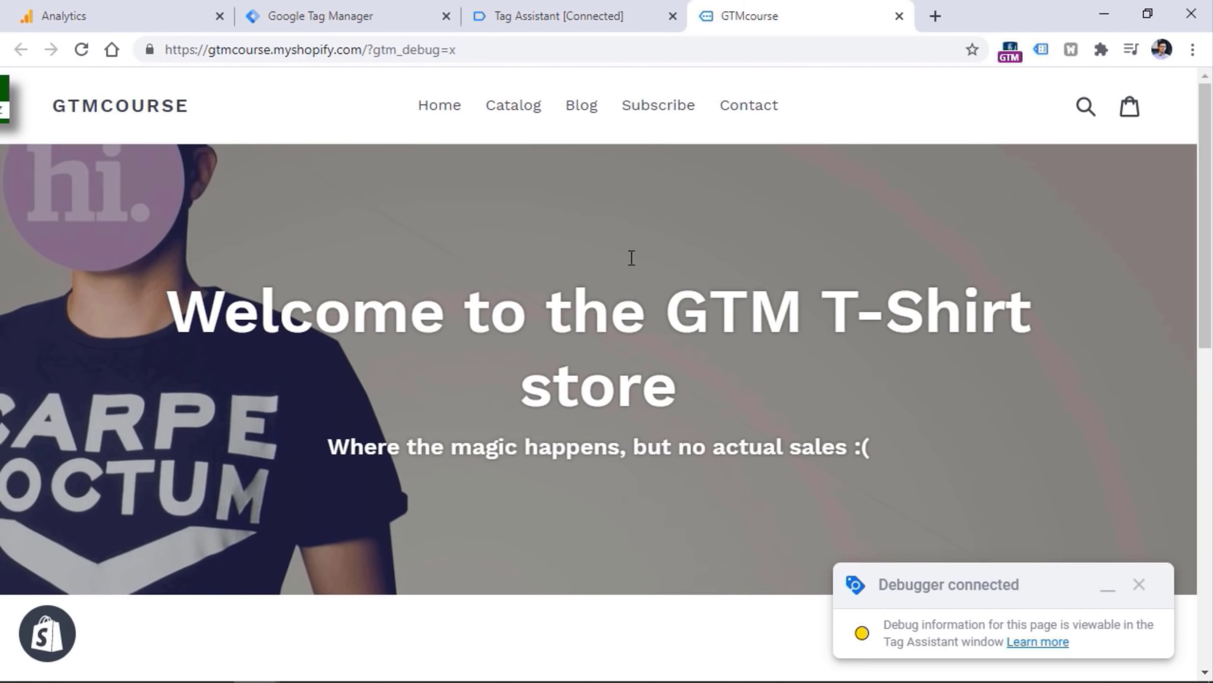
click(447, 112)
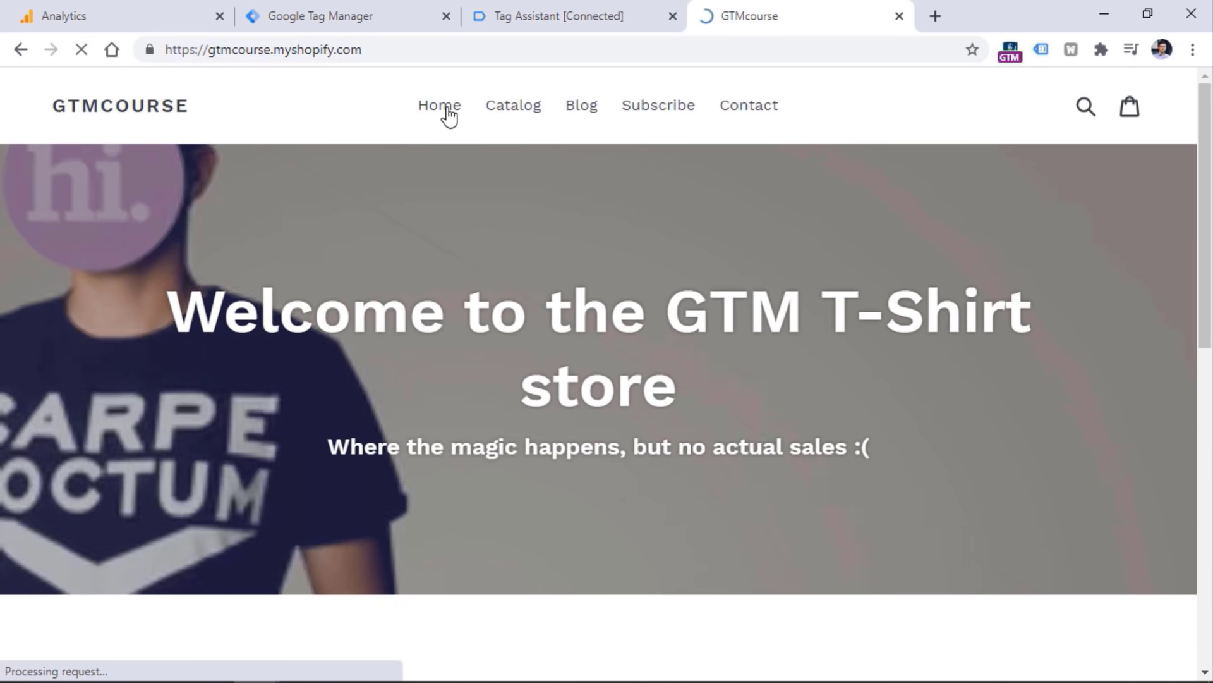
click(520, 117)
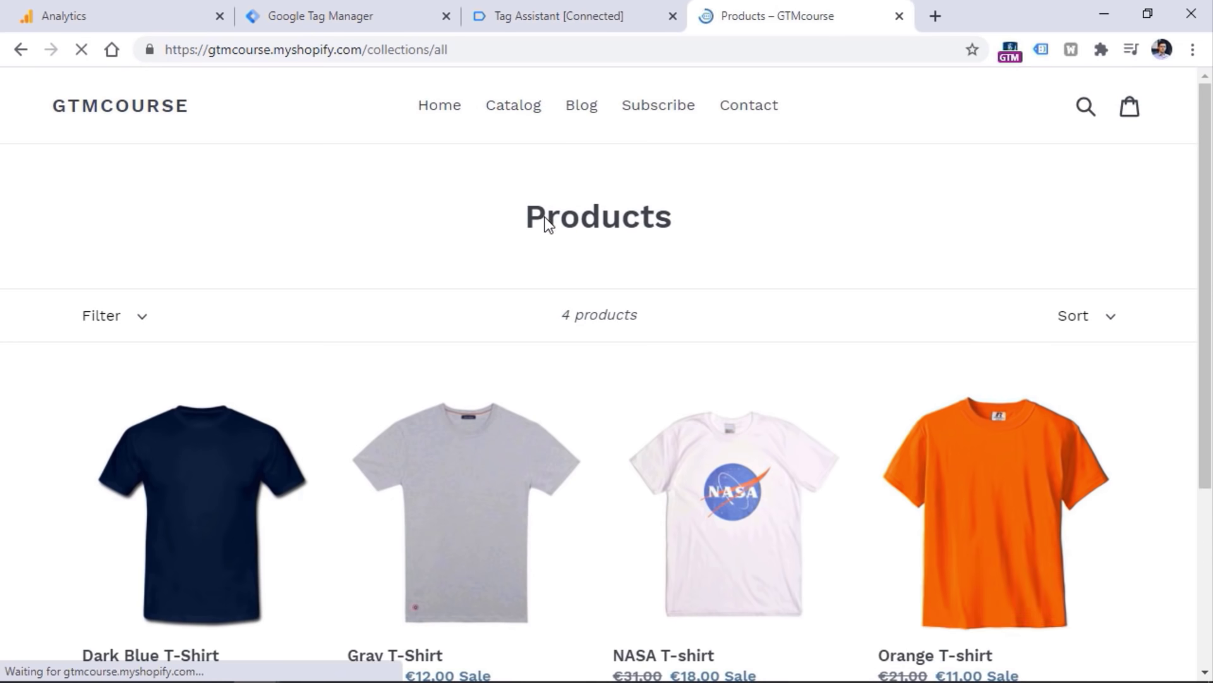
click(586, 110)
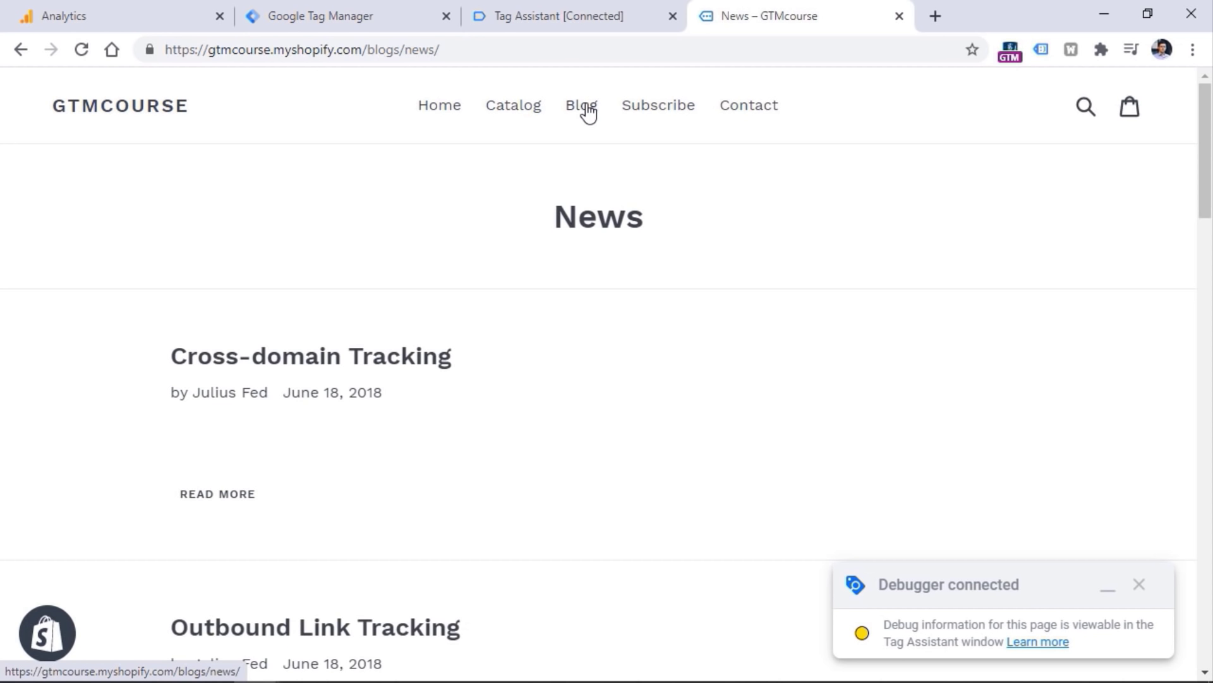
Examine the Tag Assistant event list for the visited pages, looking for any link click events.
click(569, 17)
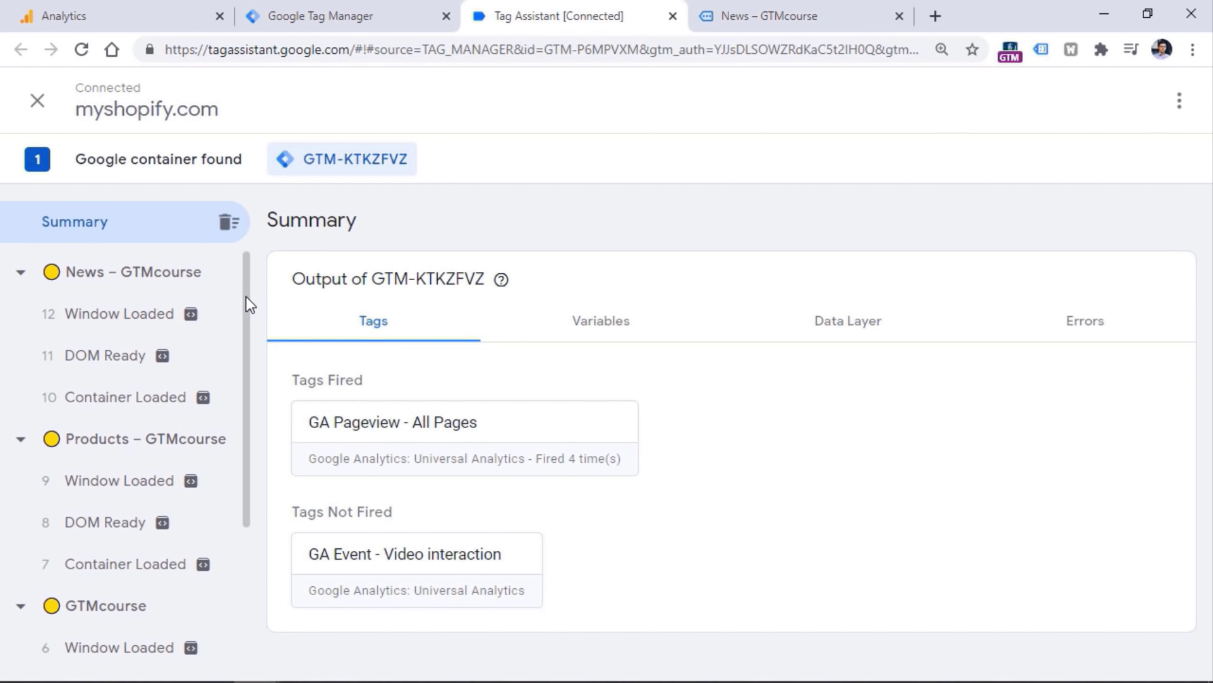
scroll(246, 297, down, 1)
scroll(248, 350, down, 3)
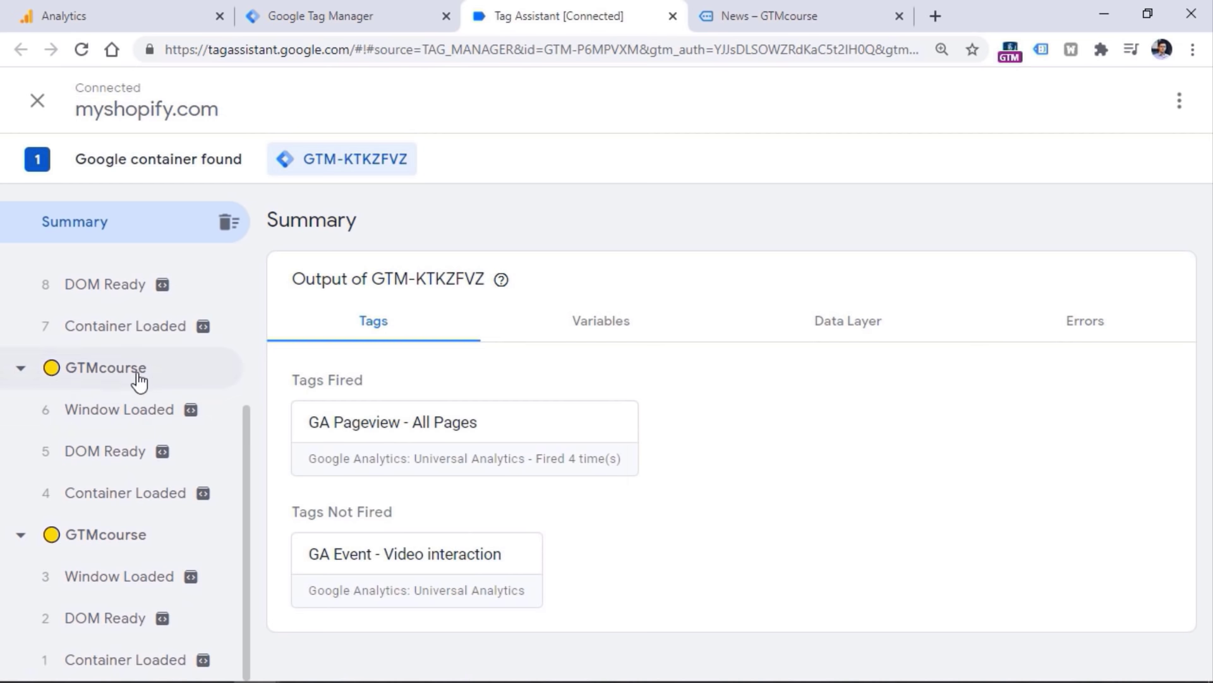
scroll(247, 405, up, 2)
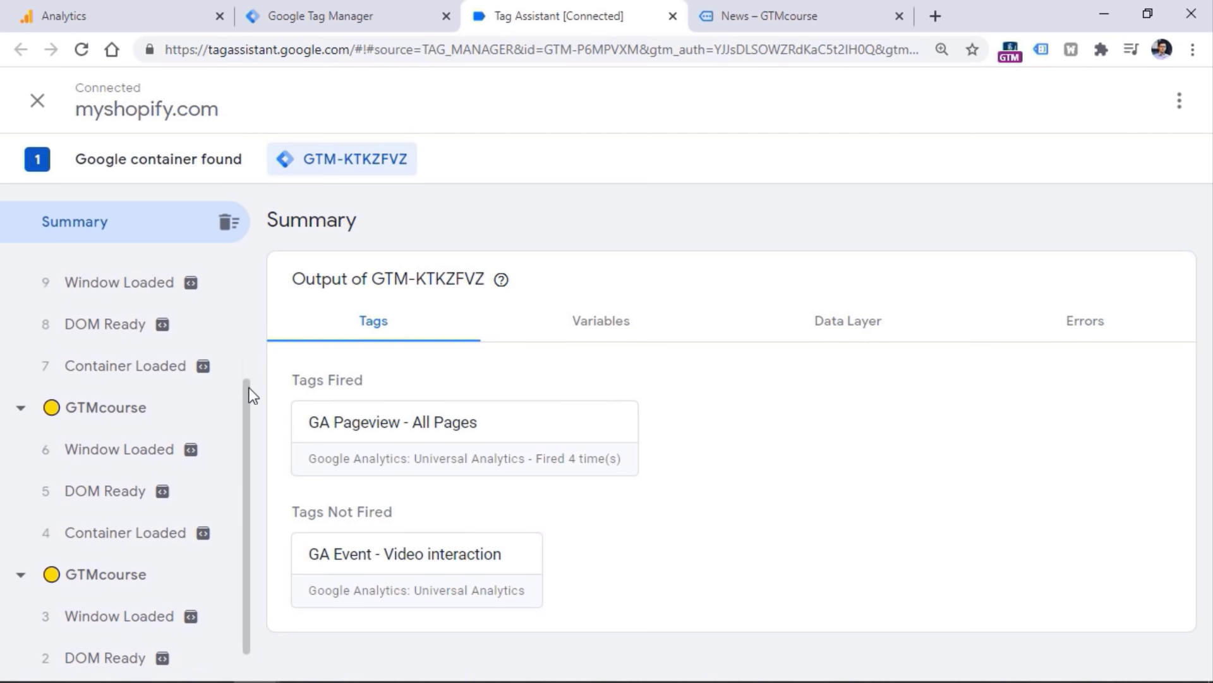
scroll(247, 329, up, 2)
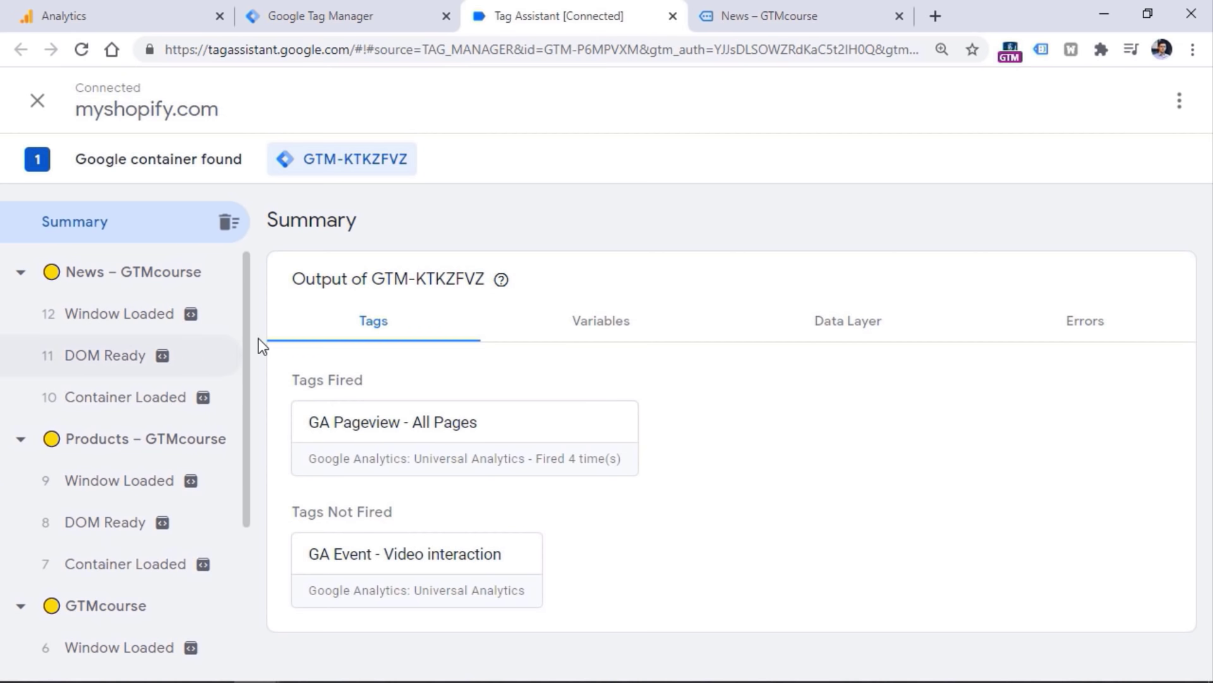
scroll(177, 429, down, 4)
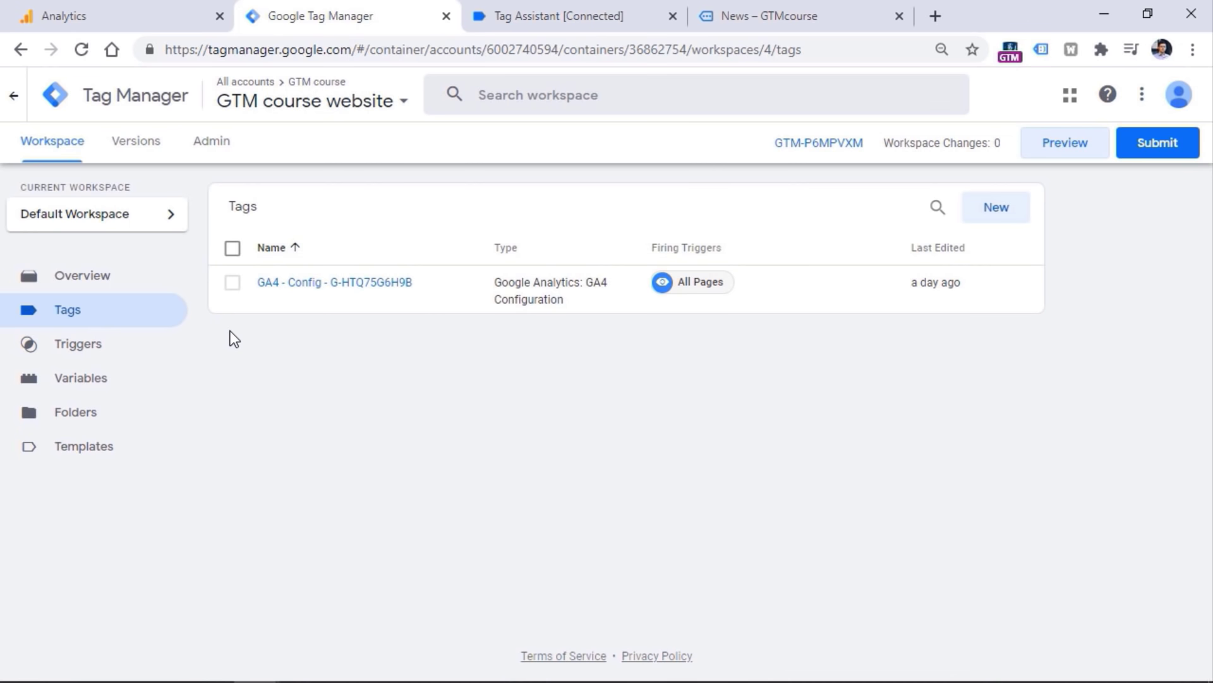
click(566, 15)
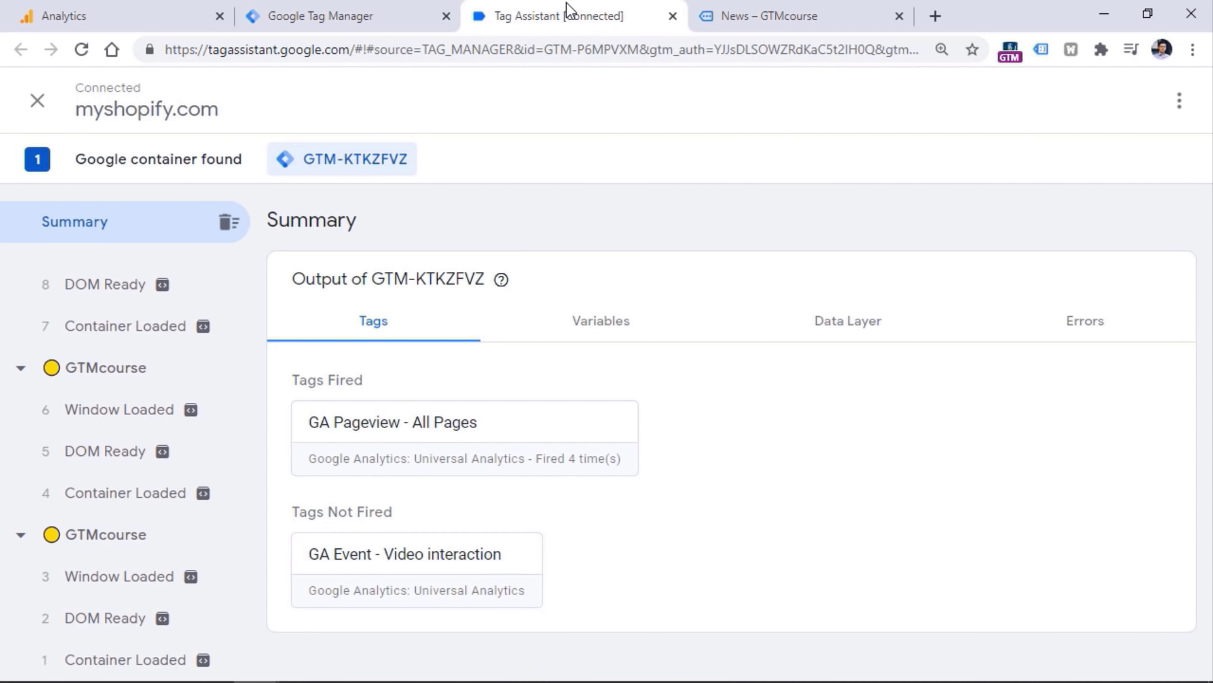
click(778, 14)
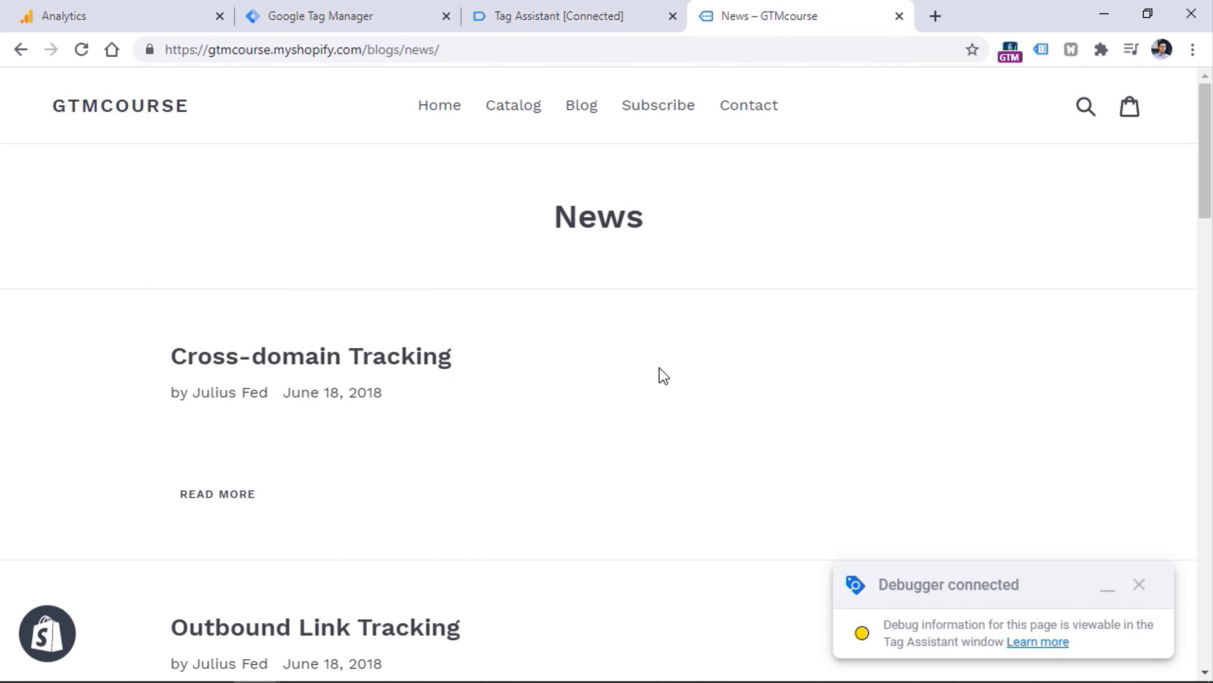
Create and save a Click - Just Links trigger named "All link clicks" that fires on all link clicks in Tag Manager.
click(357, 6)
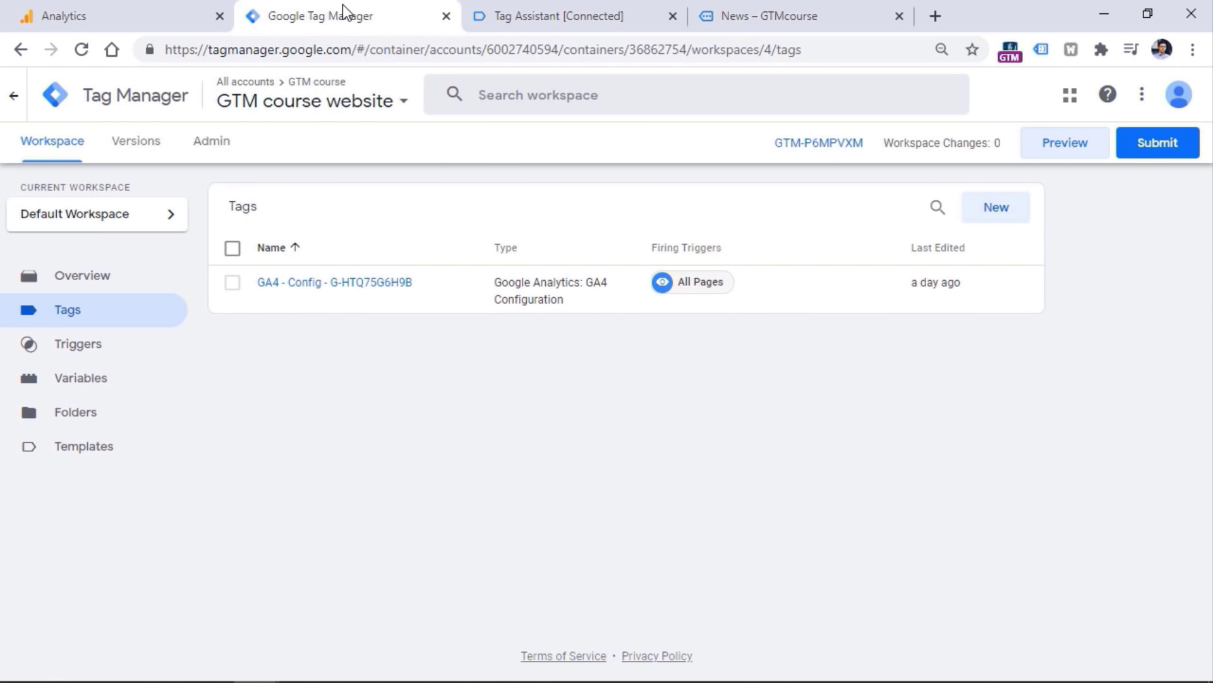
click(85, 347)
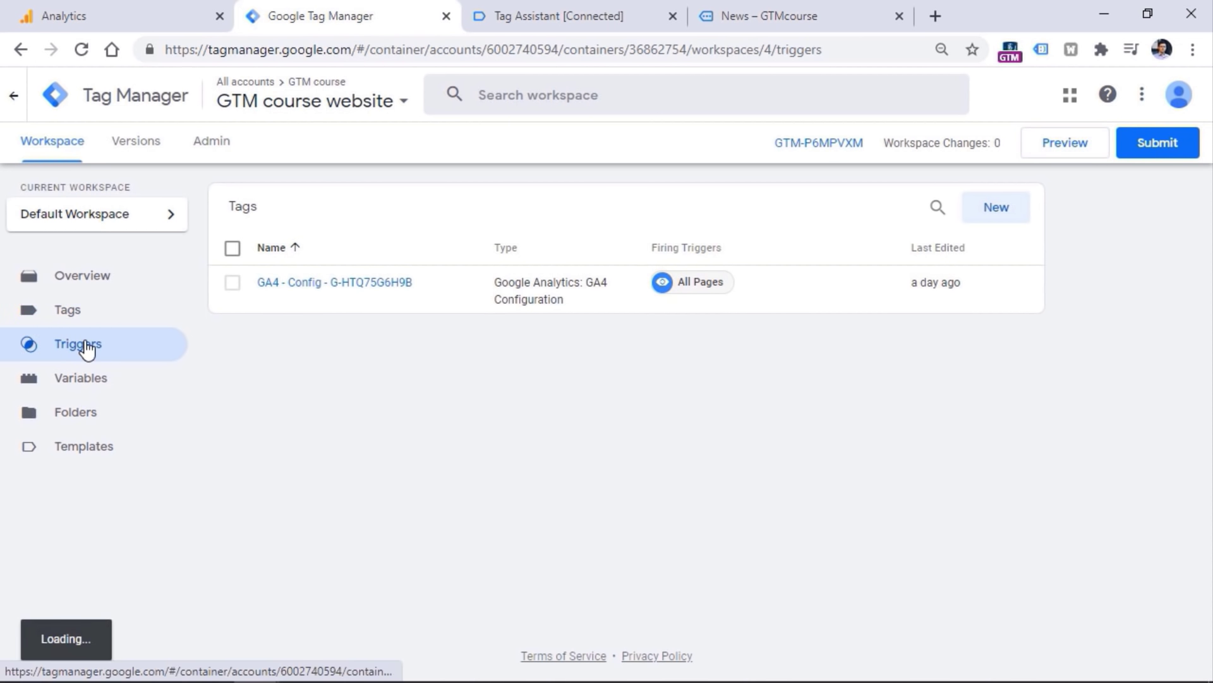
click(979, 207)
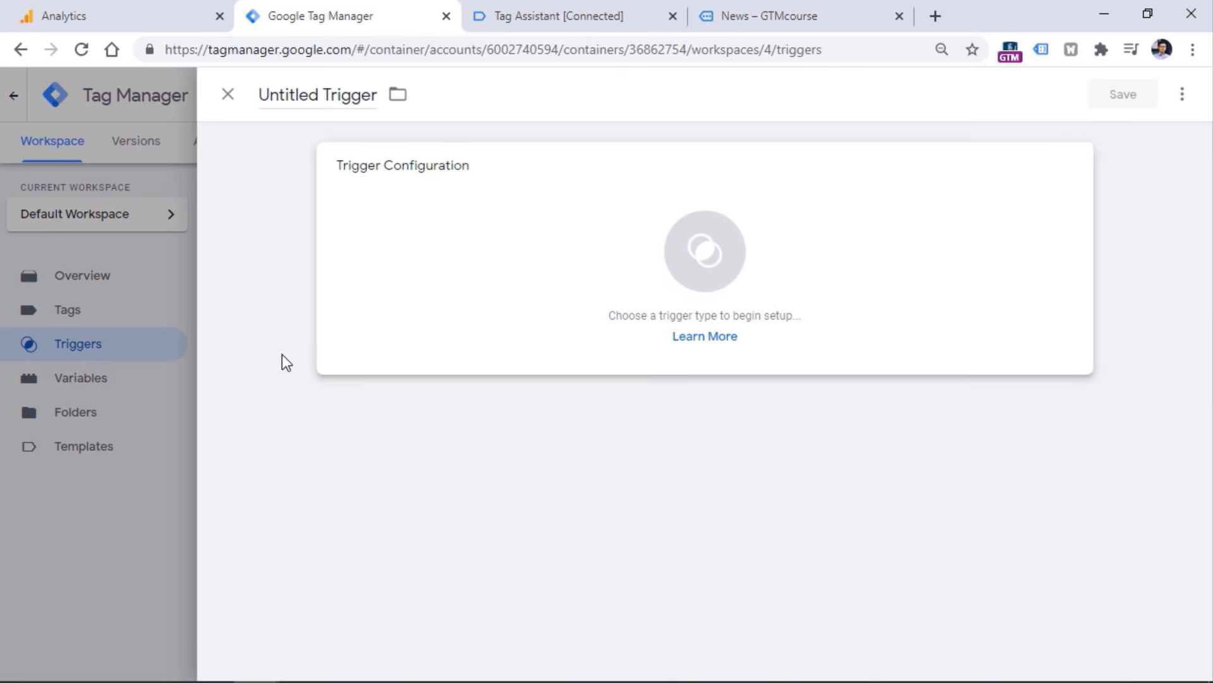
click(506, 244)
click(791, 432)
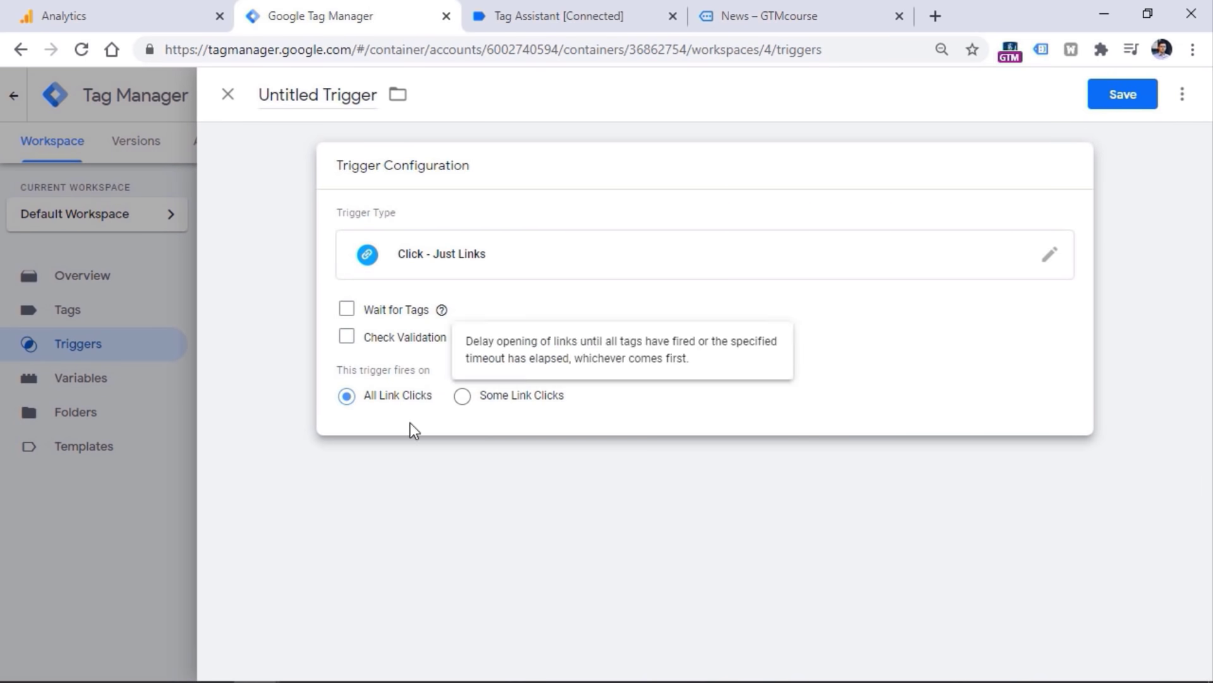
triple_click(293, 98)
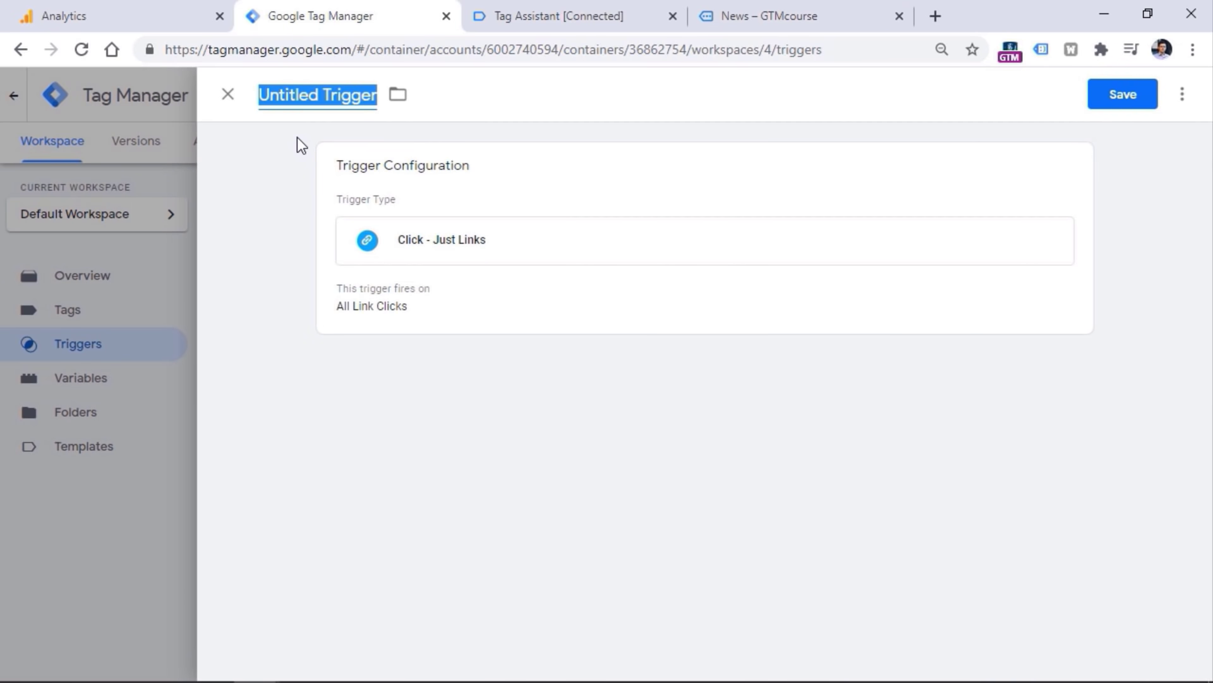
text(All link )
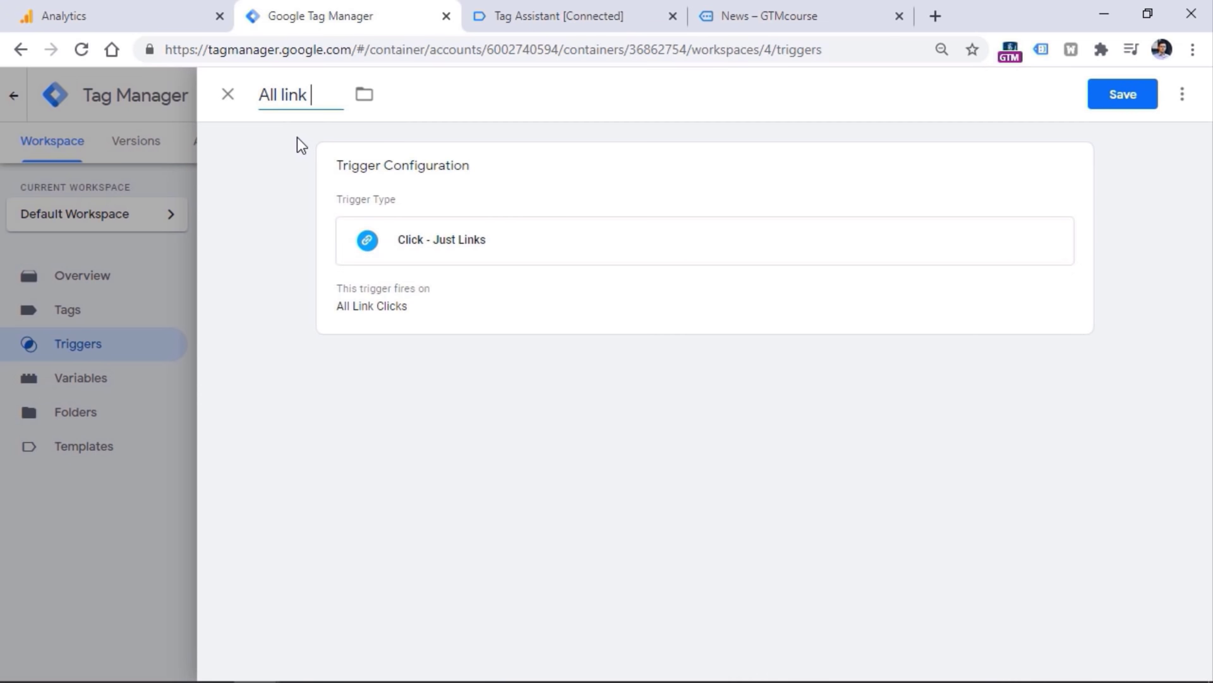
text(clicks)
click(1119, 96)
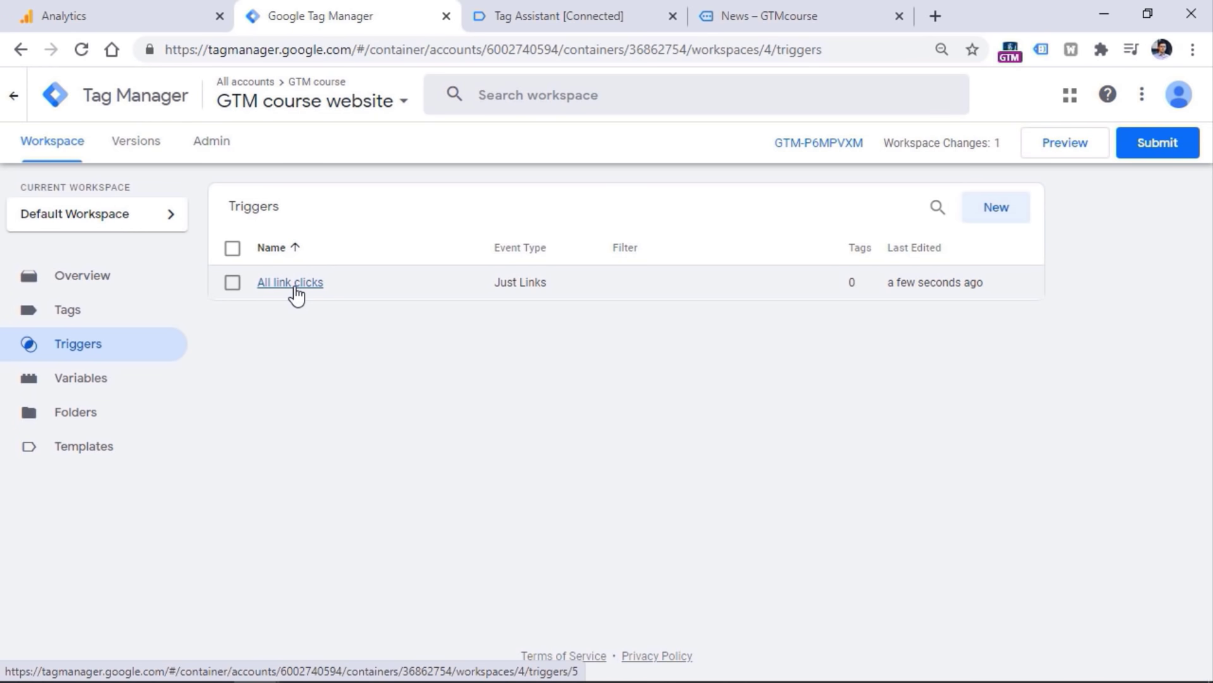
click(1065, 155)
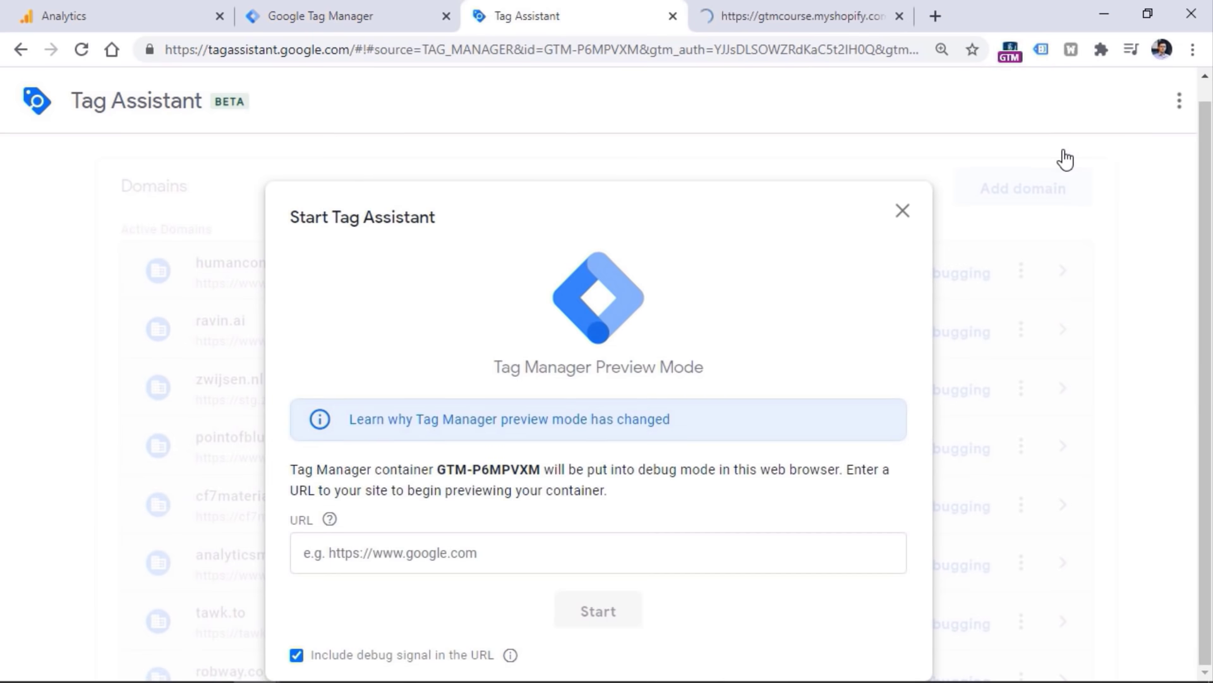
key(ctrl+Tab)
click(501, 49)
key(ctrl+c)
key(ctrl+shift+Tab)
click(511, 545)
key(ctrl+v)
click(594, 611)
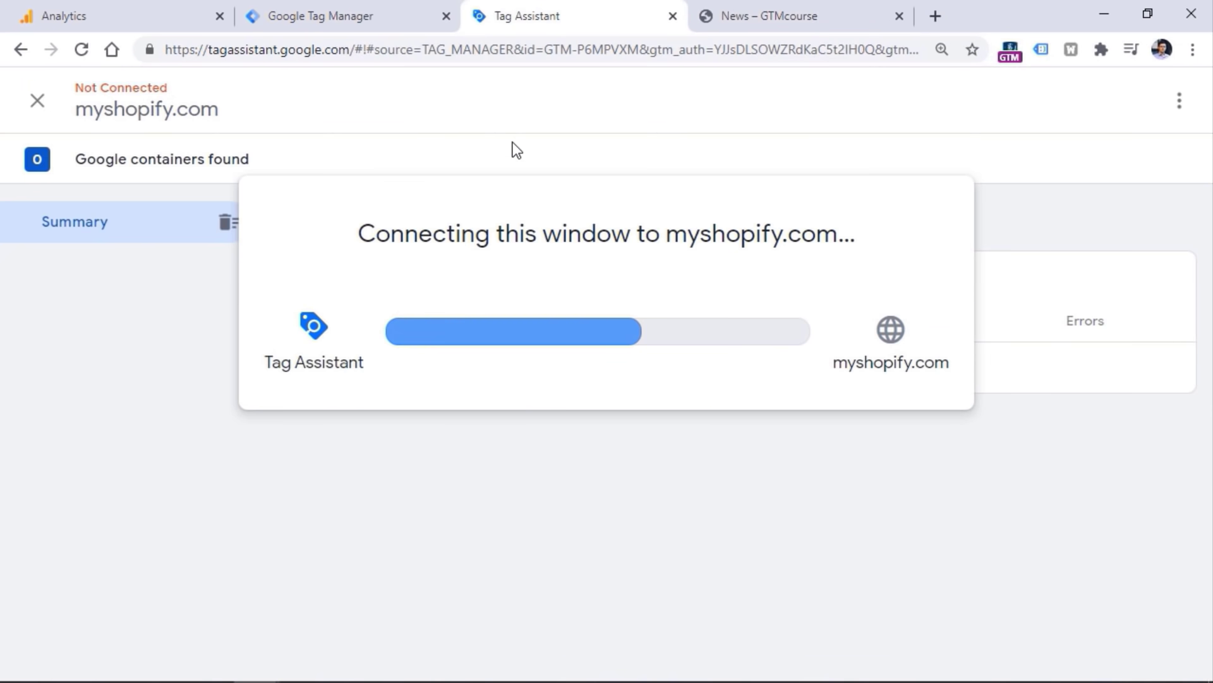
click(645, 475)
Follow the Home link on the GTMcourse store and check Tag Assistant's event list for a Link Click event.
click(783, 16)
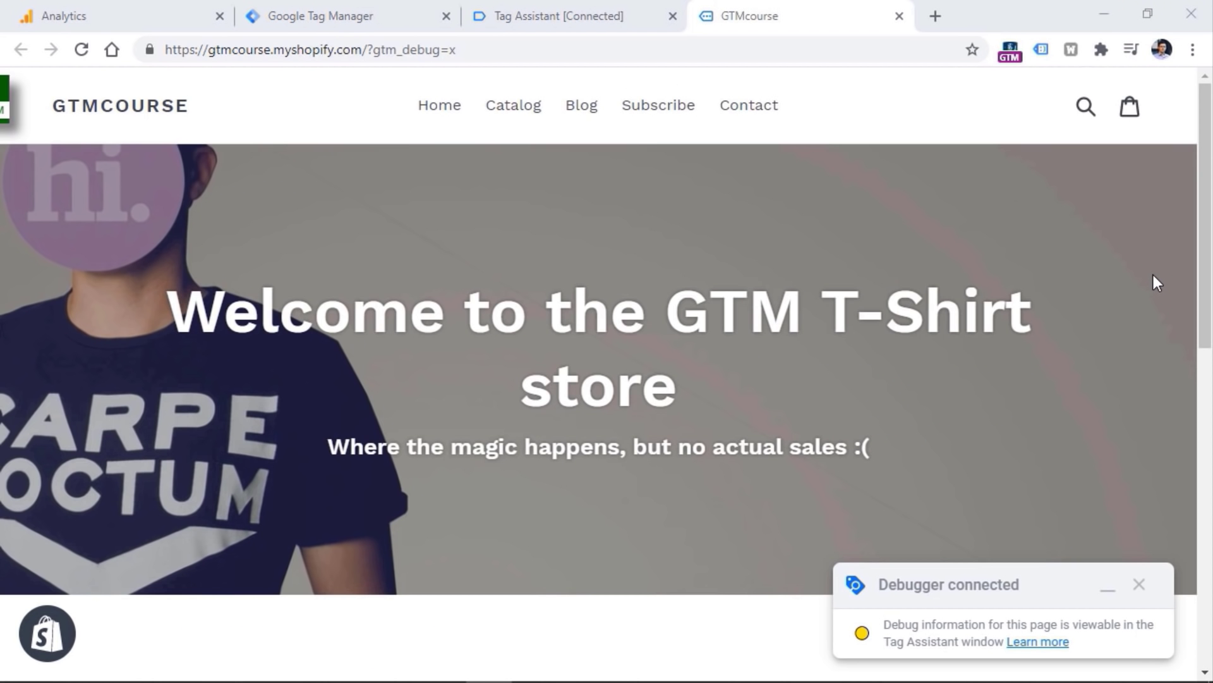
click(433, 108)
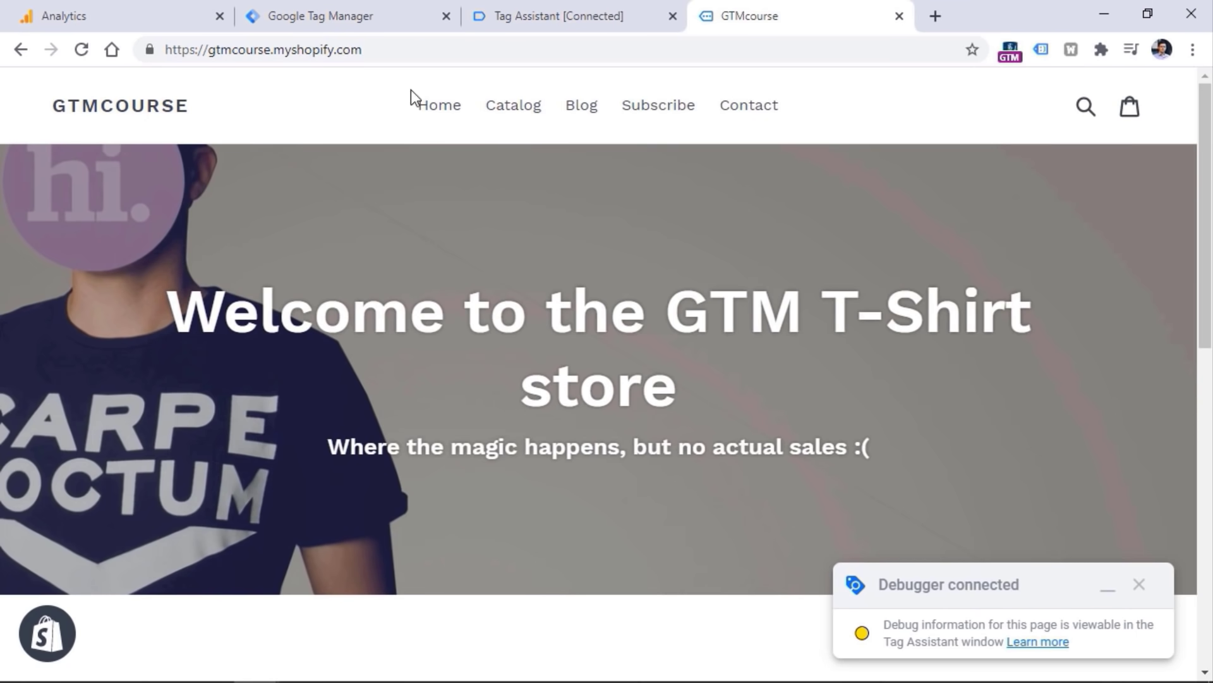
click(587, 22)
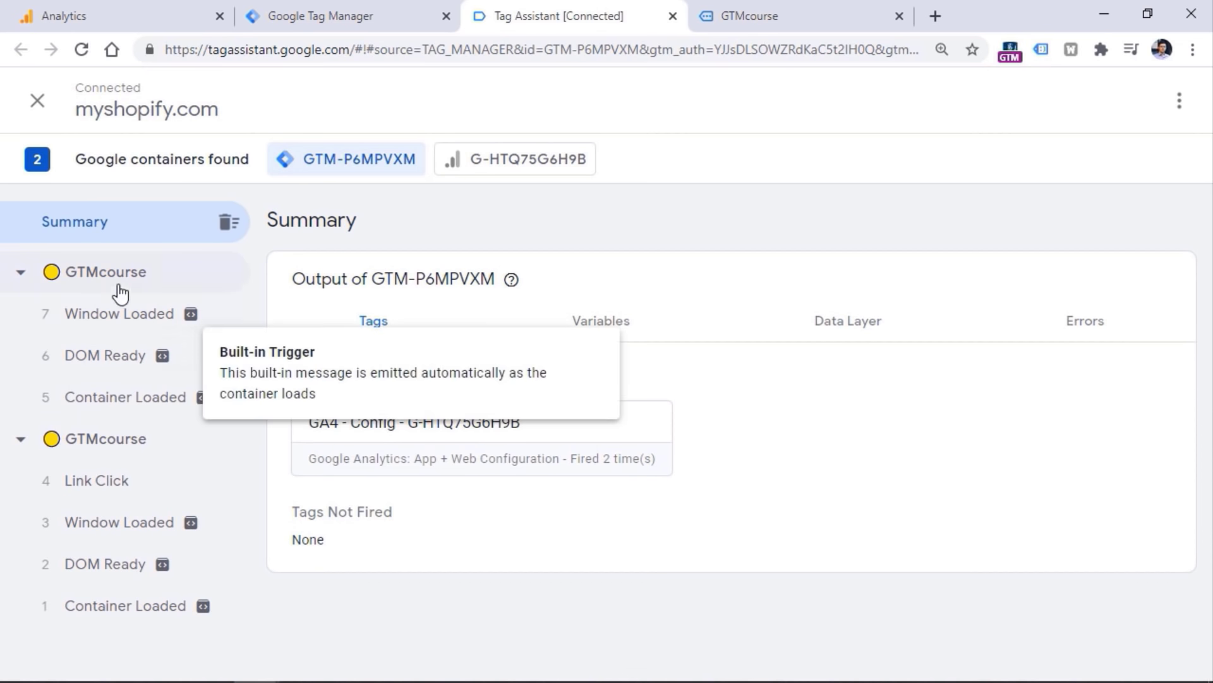
click(732, 9)
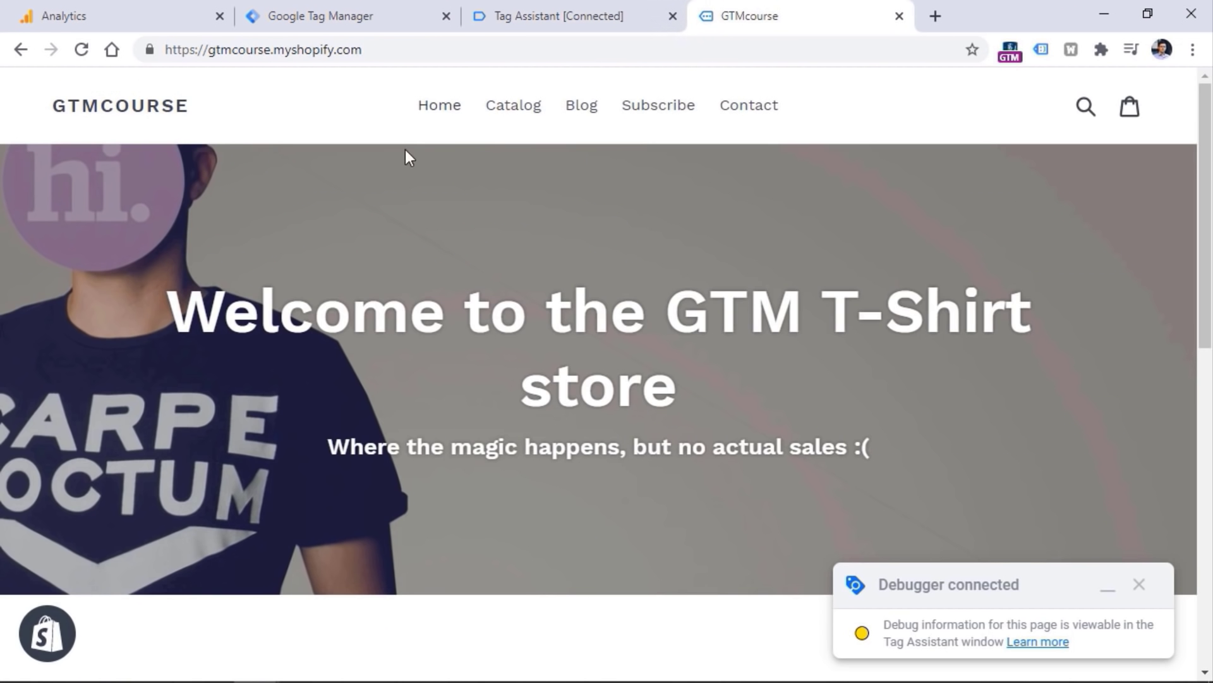
Examine the Link Click event in Tag Assistant, reviewing its tags and its variable values.
click(580, 9)
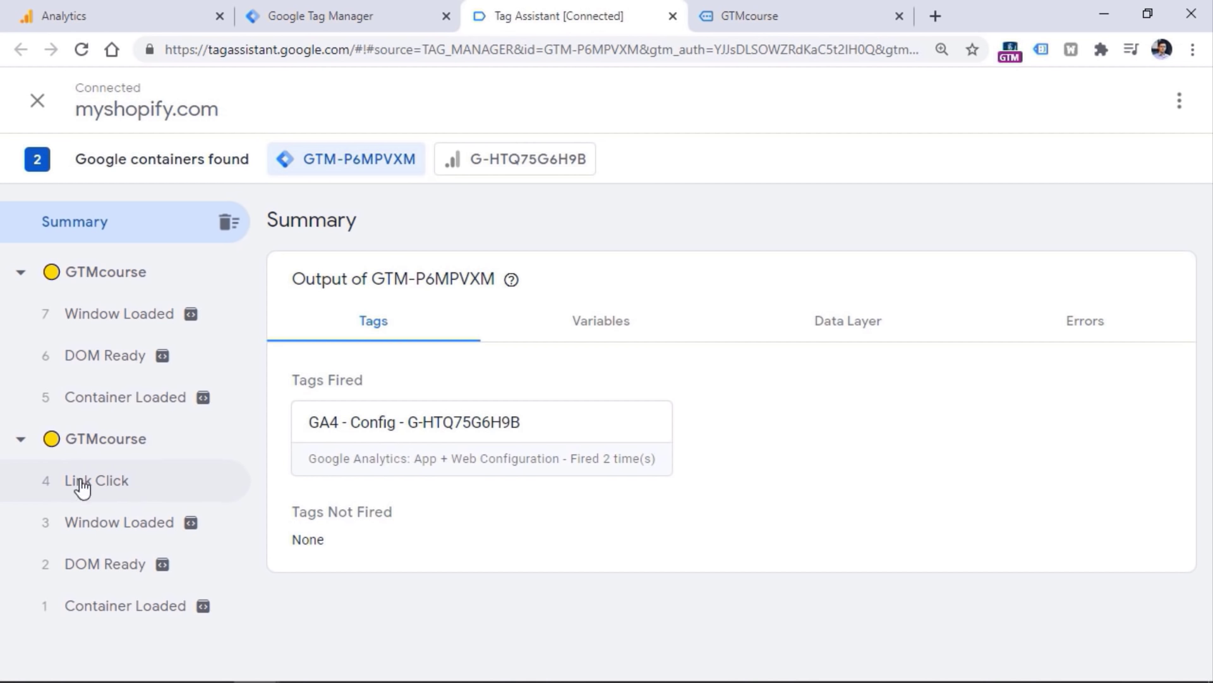
click(368, 10)
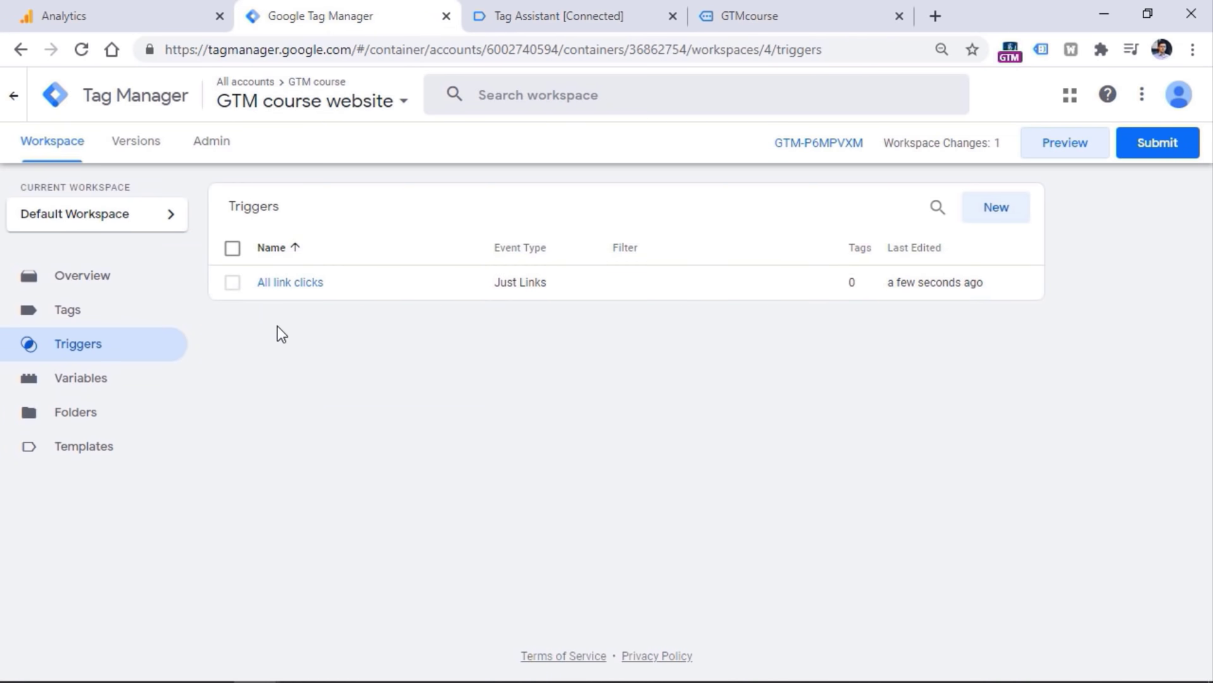
click(543, 16)
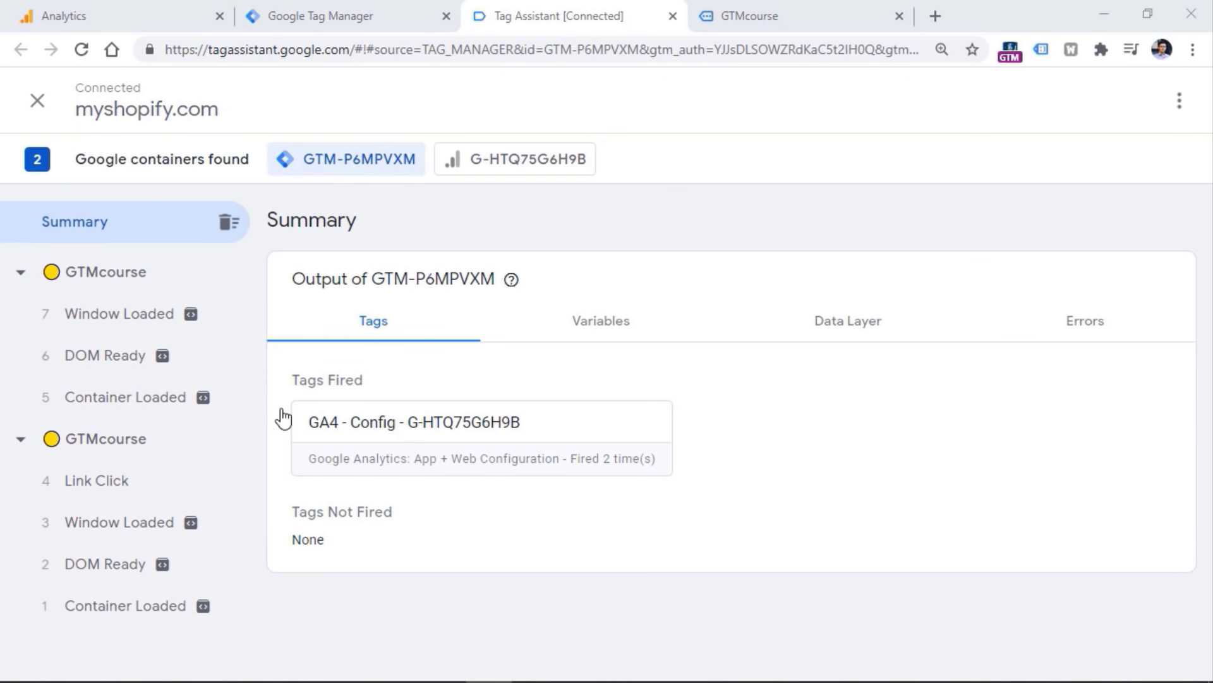
click(107, 493)
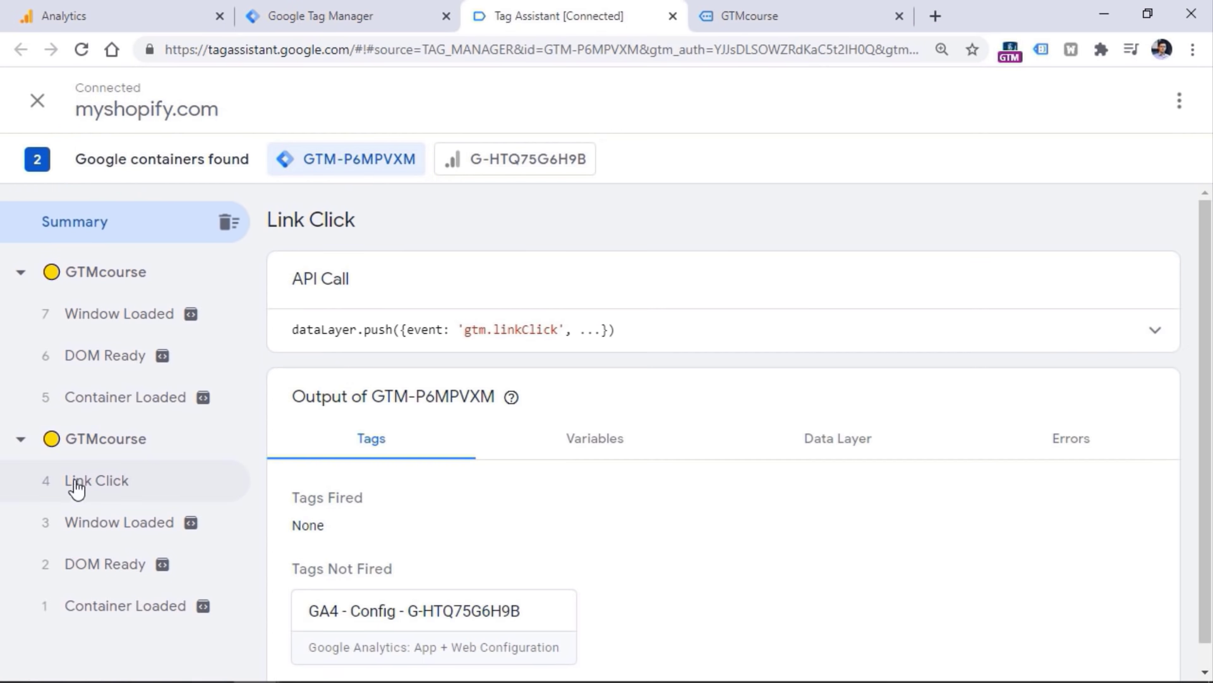
scroll(657, 405, down, 1)
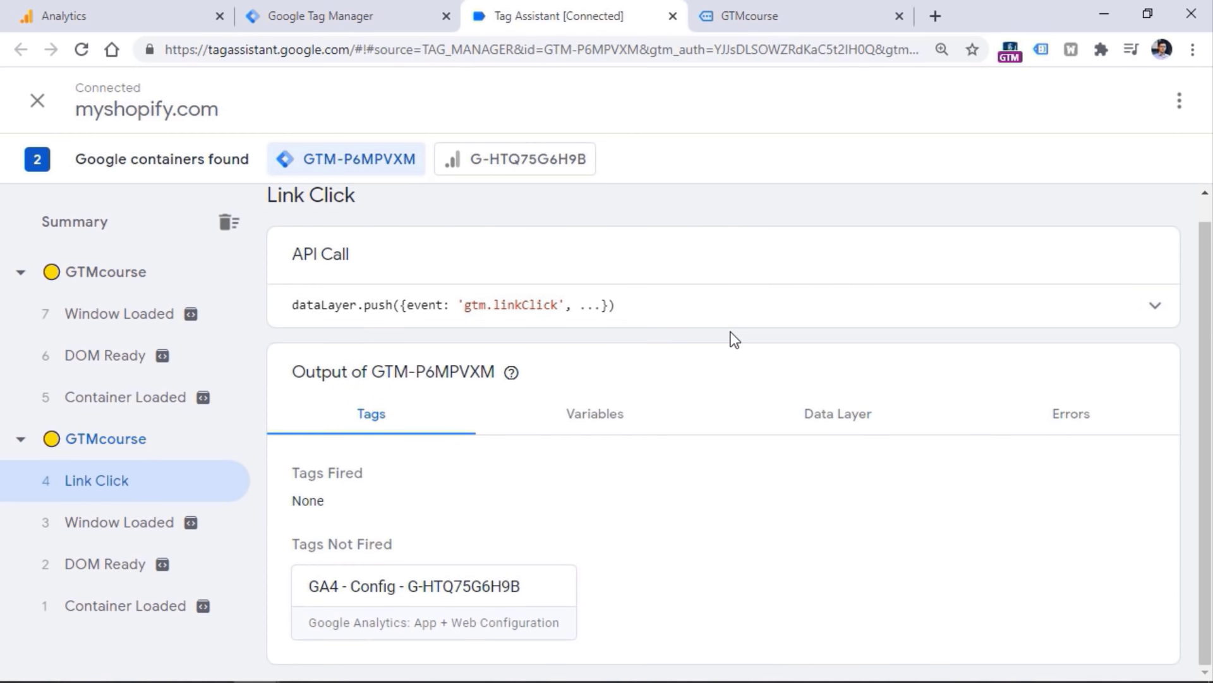
click(591, 415)
scroll(1209, 378, down, 1)
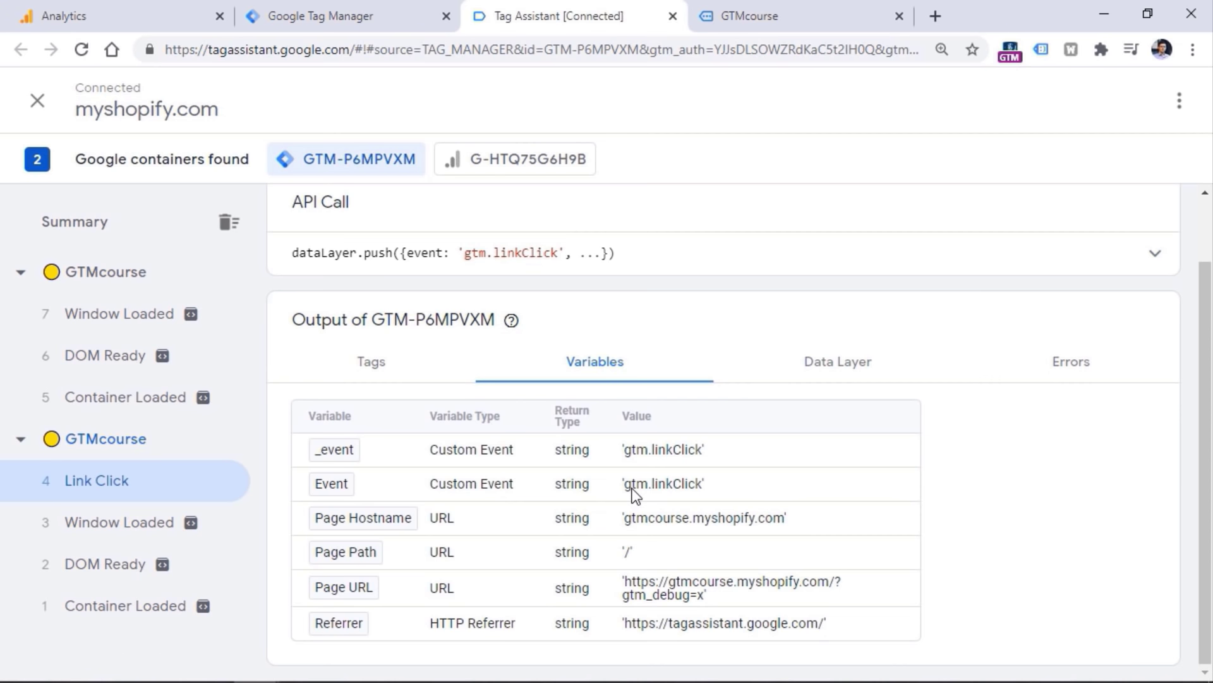
Follow the "Powered by Shopify" footer link on the GTMcourse store, close the Shopify page, and open the newest Link Click event in Tag Assistant.
click(342, 15)
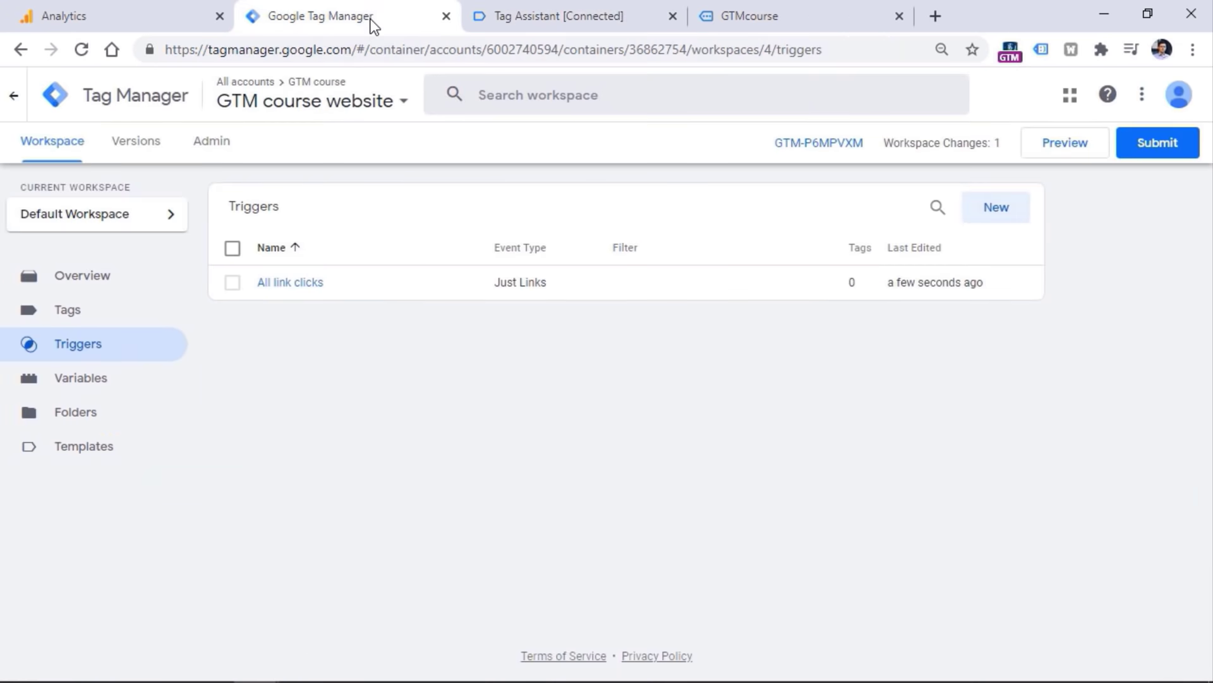
click(765, 15)
scroll(594, 275, down, 10)
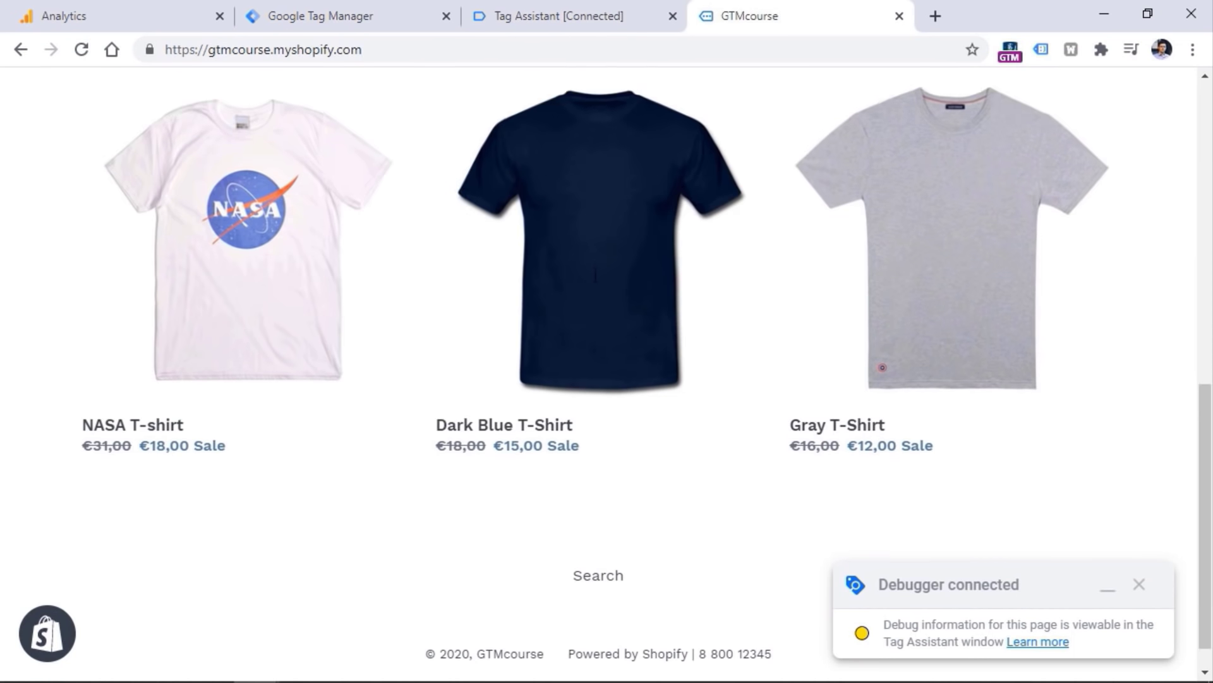
click(663, 621)
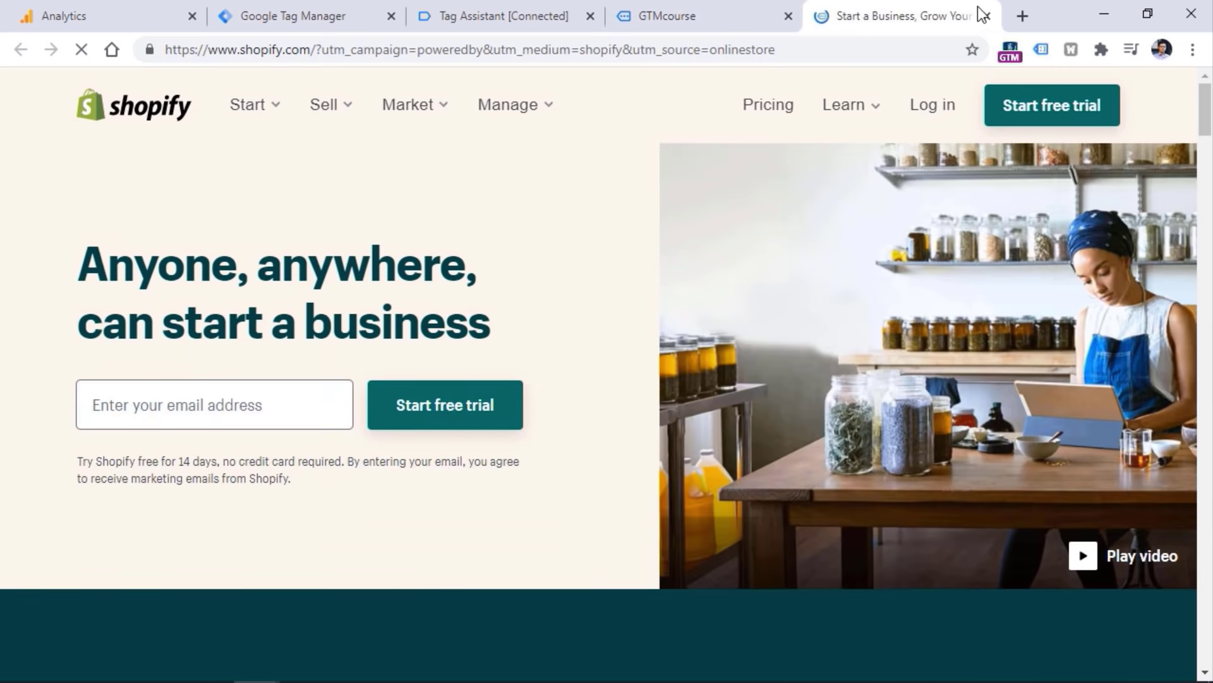
click(987, 15)
click(346, 1)
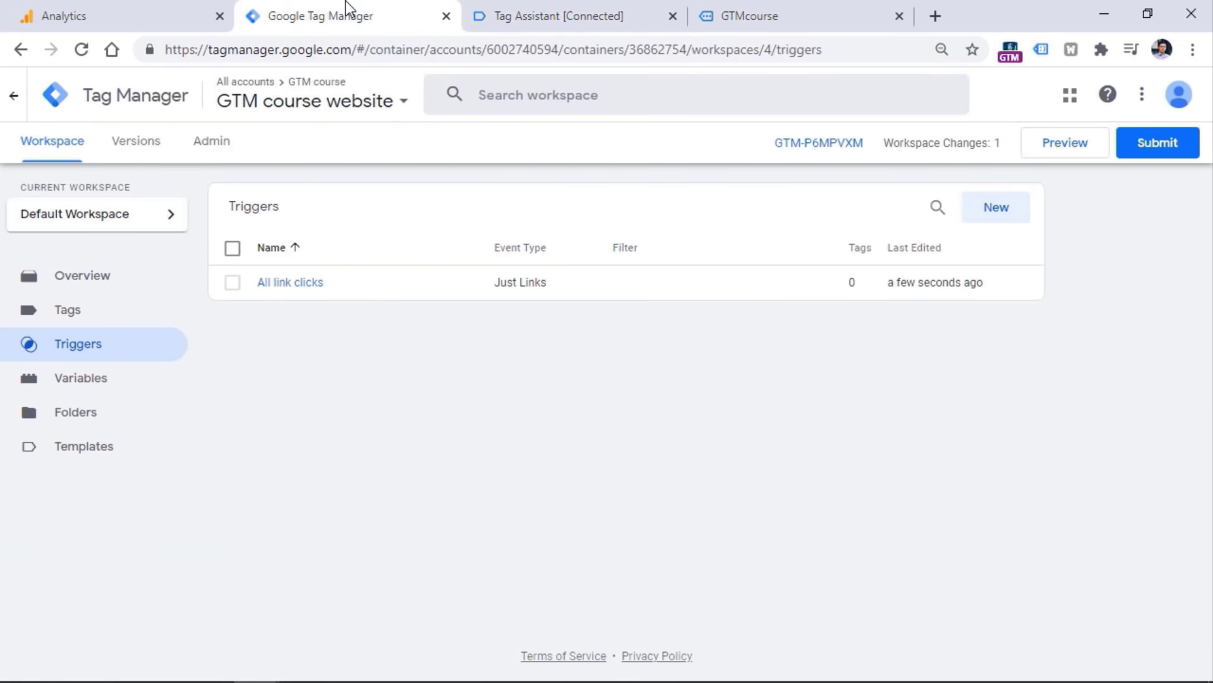
click(496, 9)
click(118, 316)
Inspect the Data Layer values of the earlier Home Link Click event, focusing on its elementClasses entry.
click(107, 564)
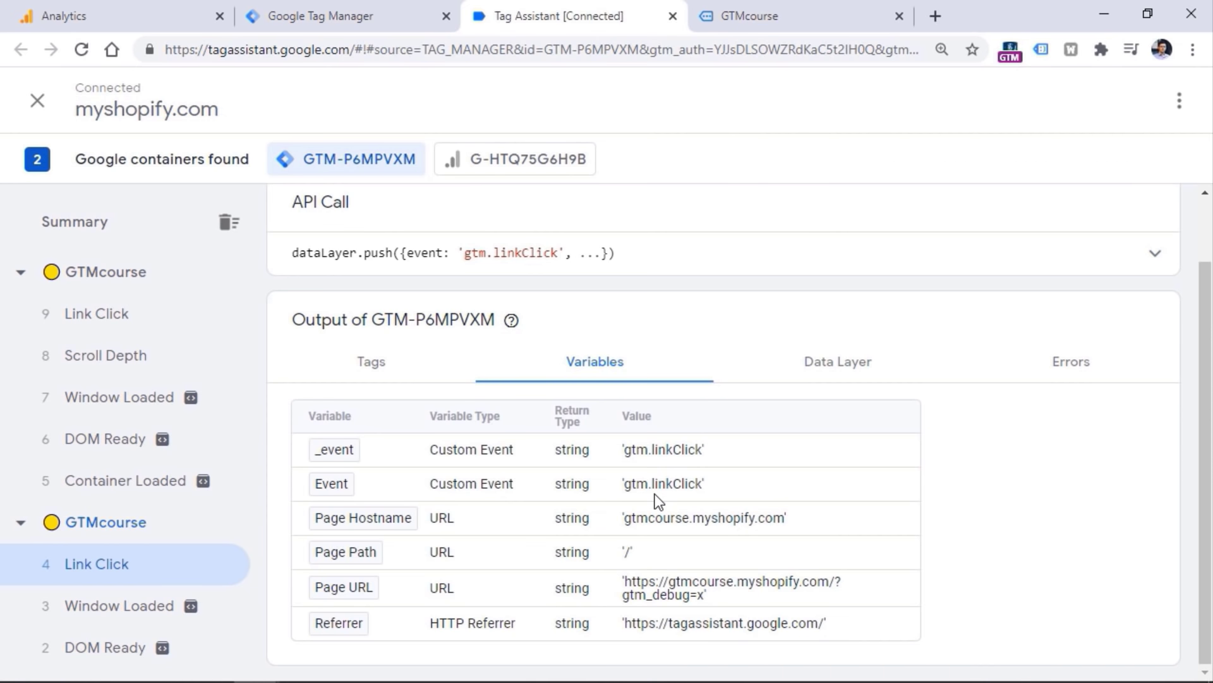
click(833, 355)
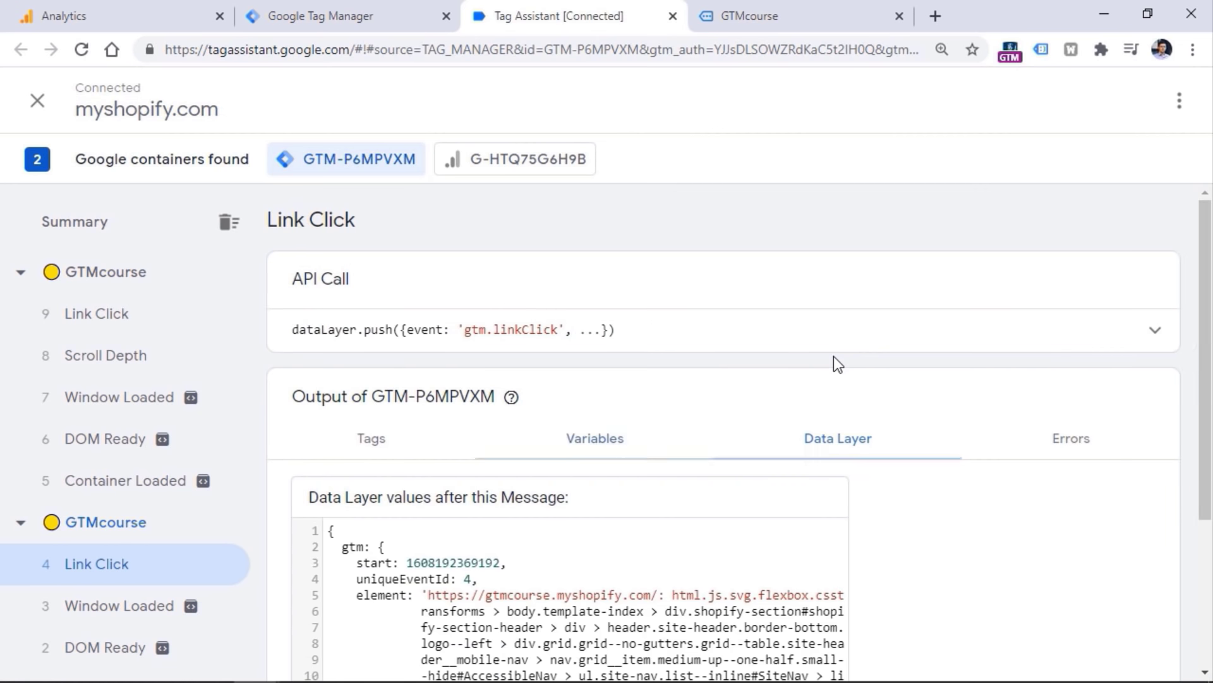
drag(1202, 269, 1202, 414)
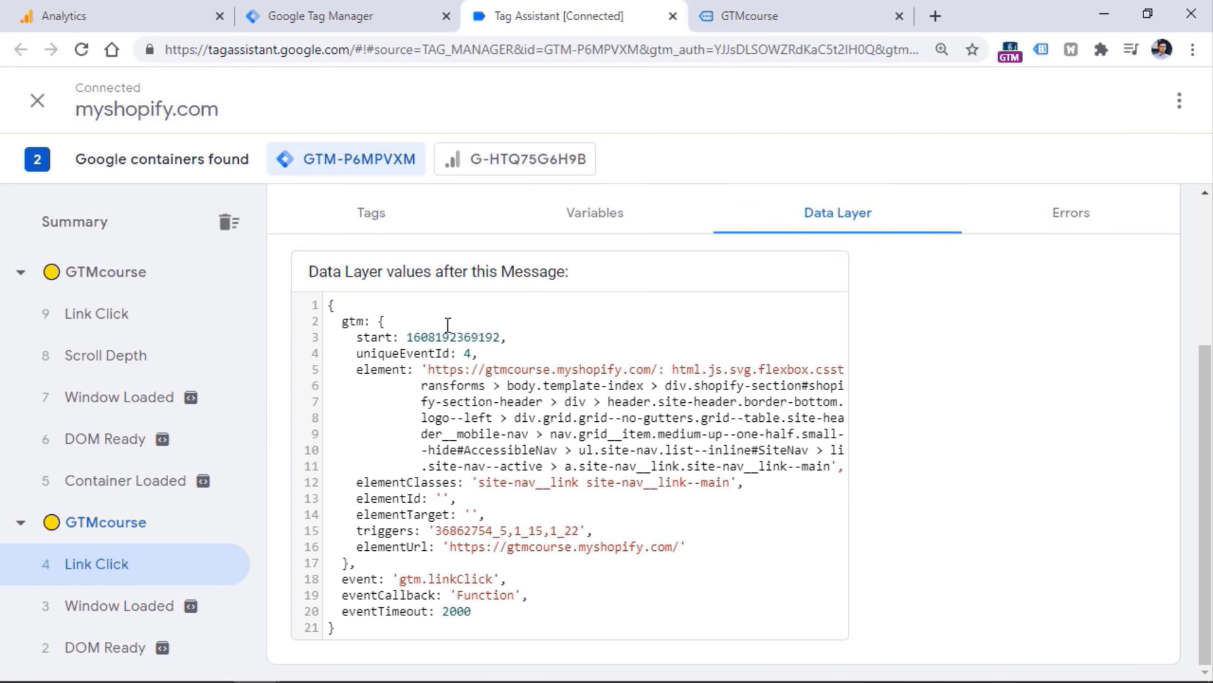
double_click(400, 488)
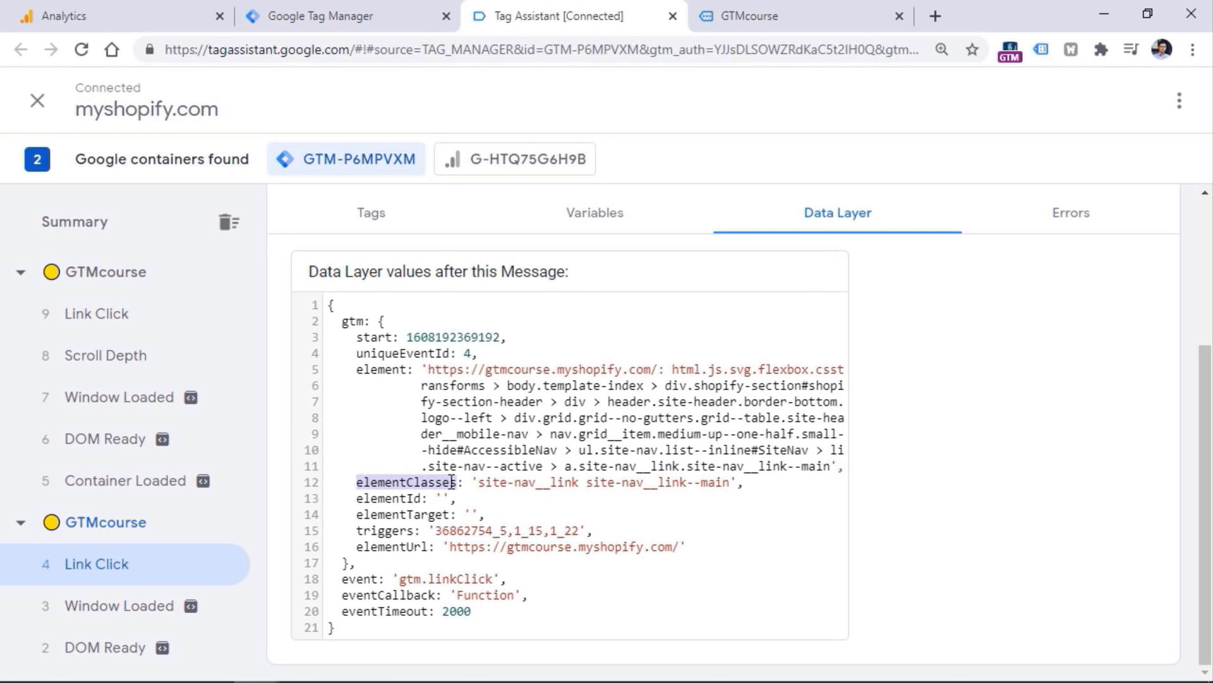
drag(478, 484, 639, 481)
click(732, 483)
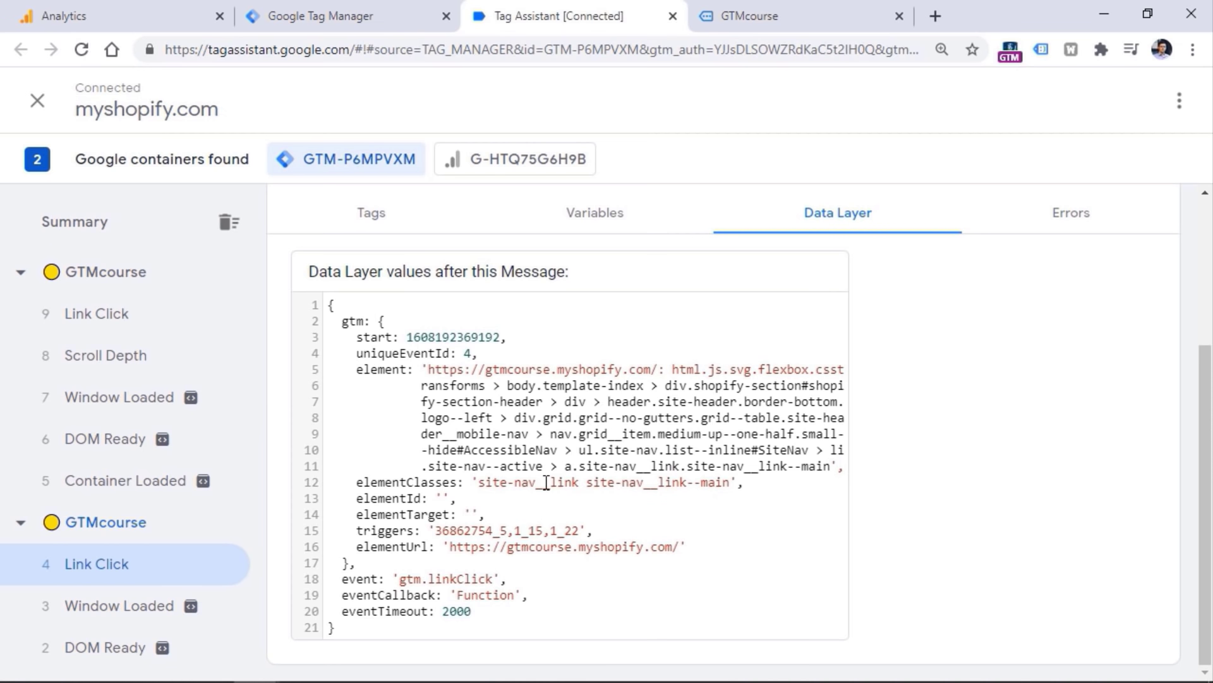
Compare the elementUrl Data Layer values of the Shopify and Home Link Click events.
click(95, 314)
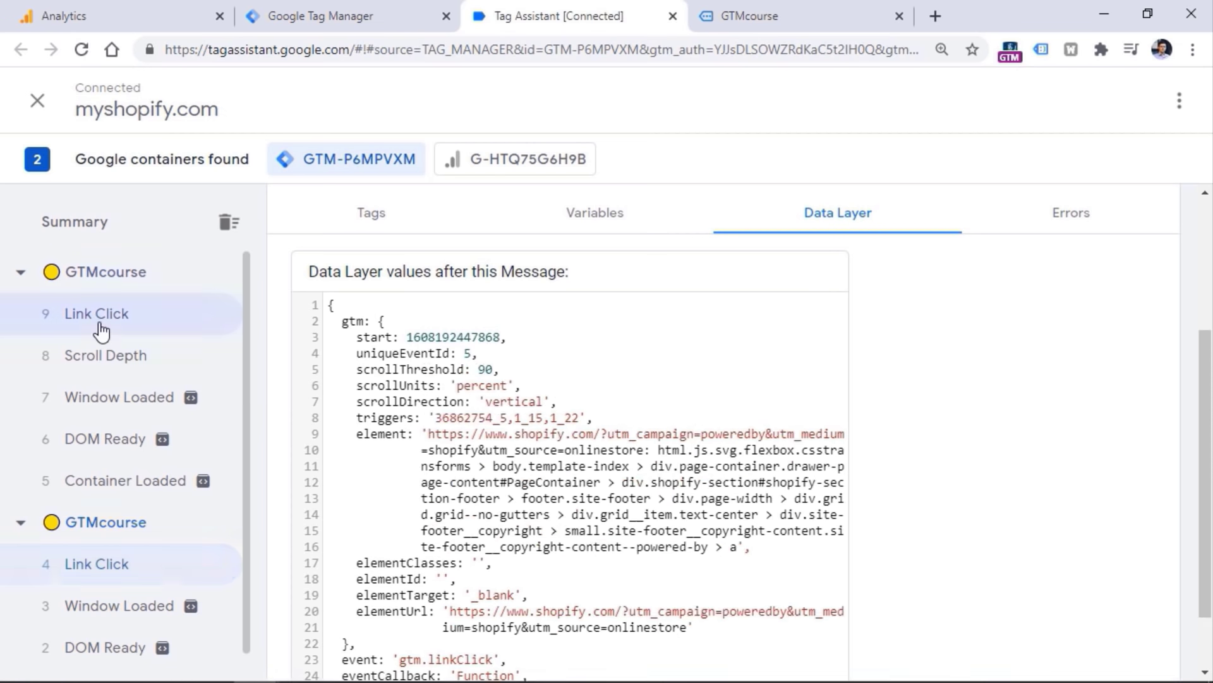
scroll(562, 502, down, 1)
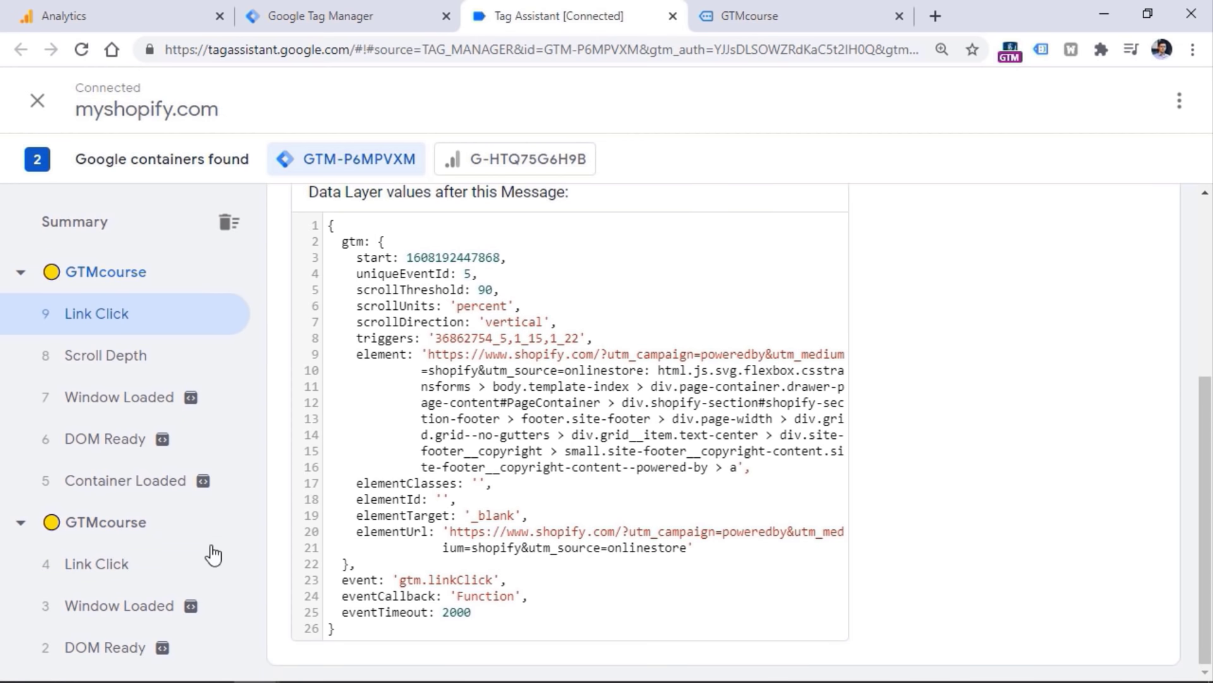
click(94, 564)
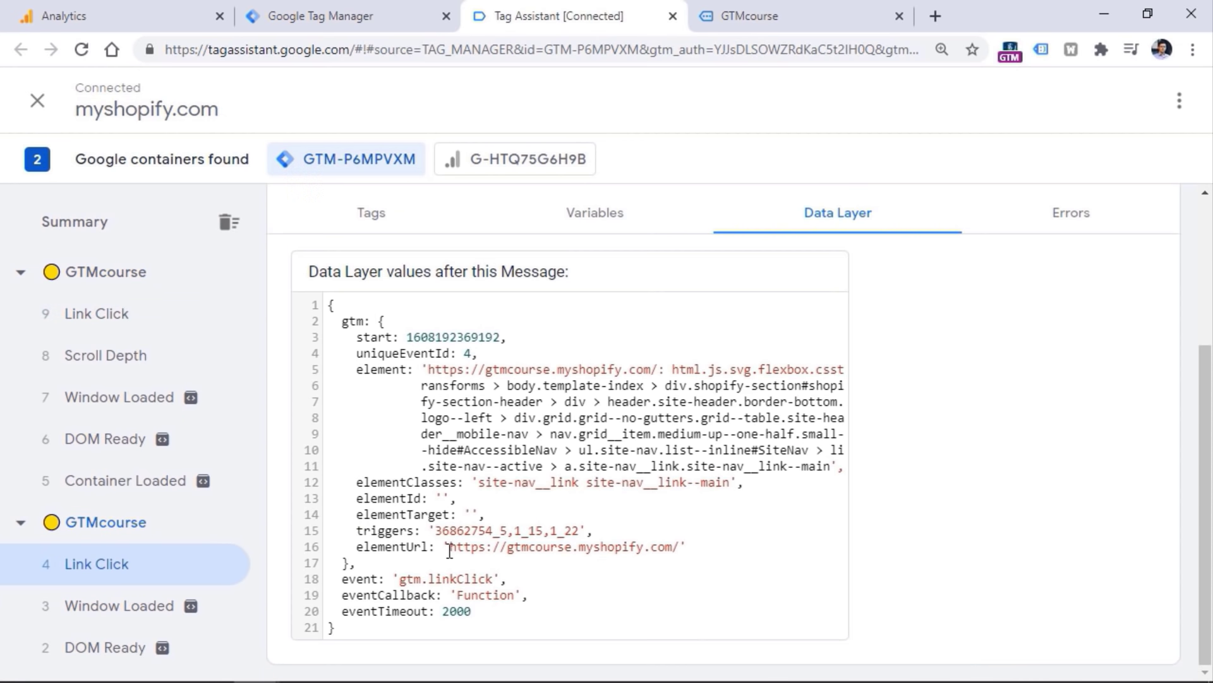
drag(450, 548, 680, 548)
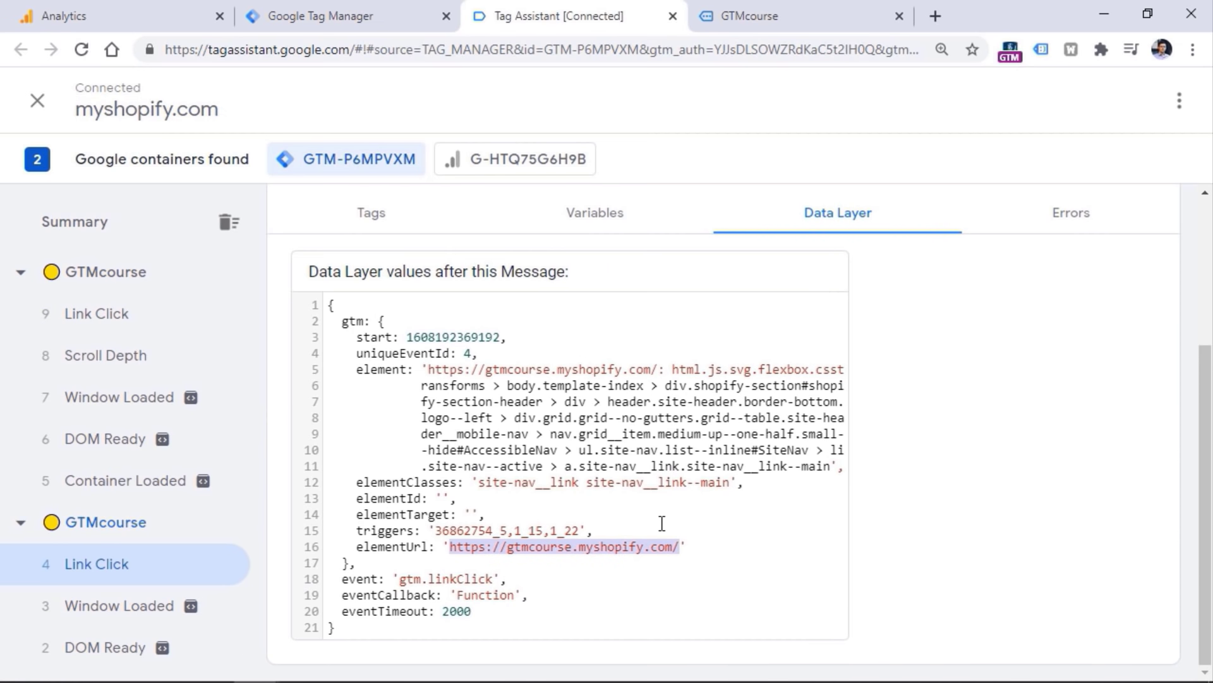
click(98, 316)
scroll(639, 450, down, 1)
drag(449, 531, 689, 549)
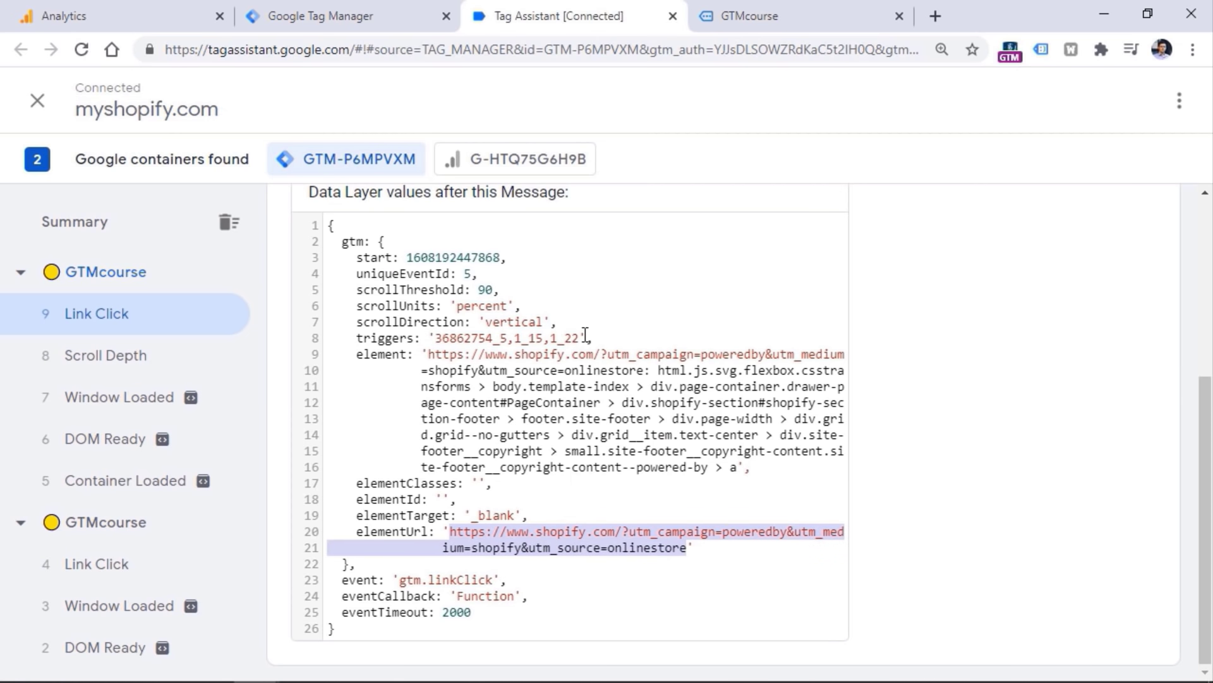
Check the Variables list of the Shopify Link Click event for any click-related variables.
scroll(523, 465, up, 5)
click(589, 450)
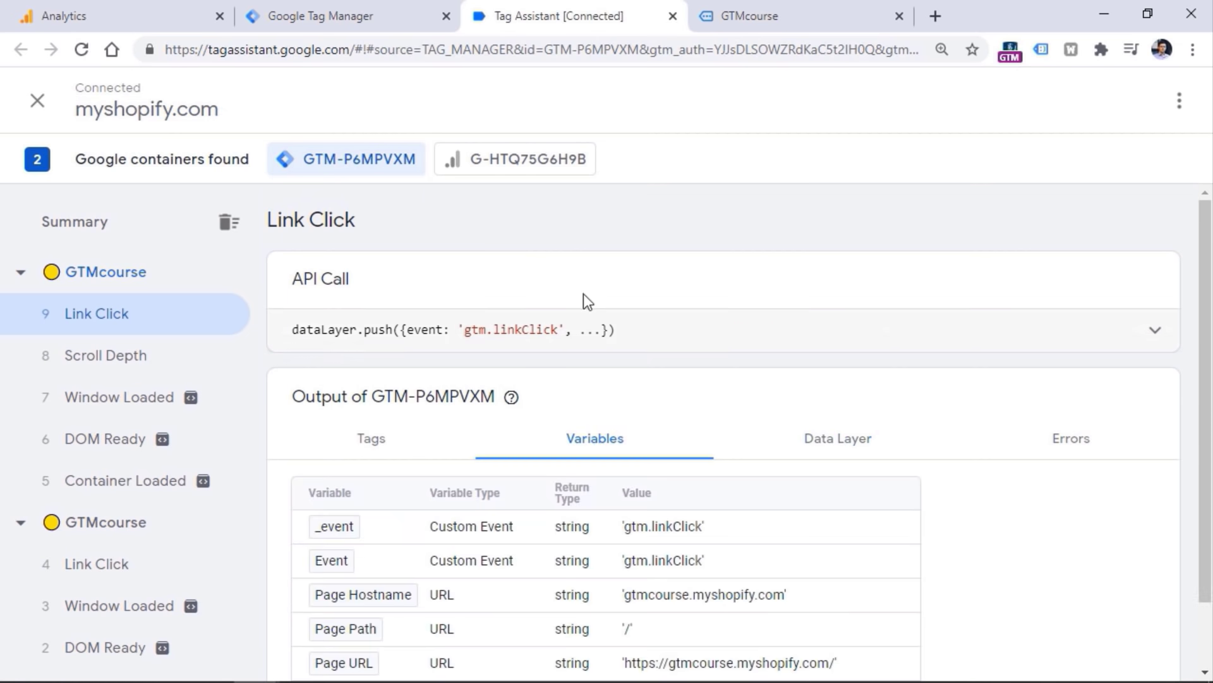
scroll(630, 316, down, 1)
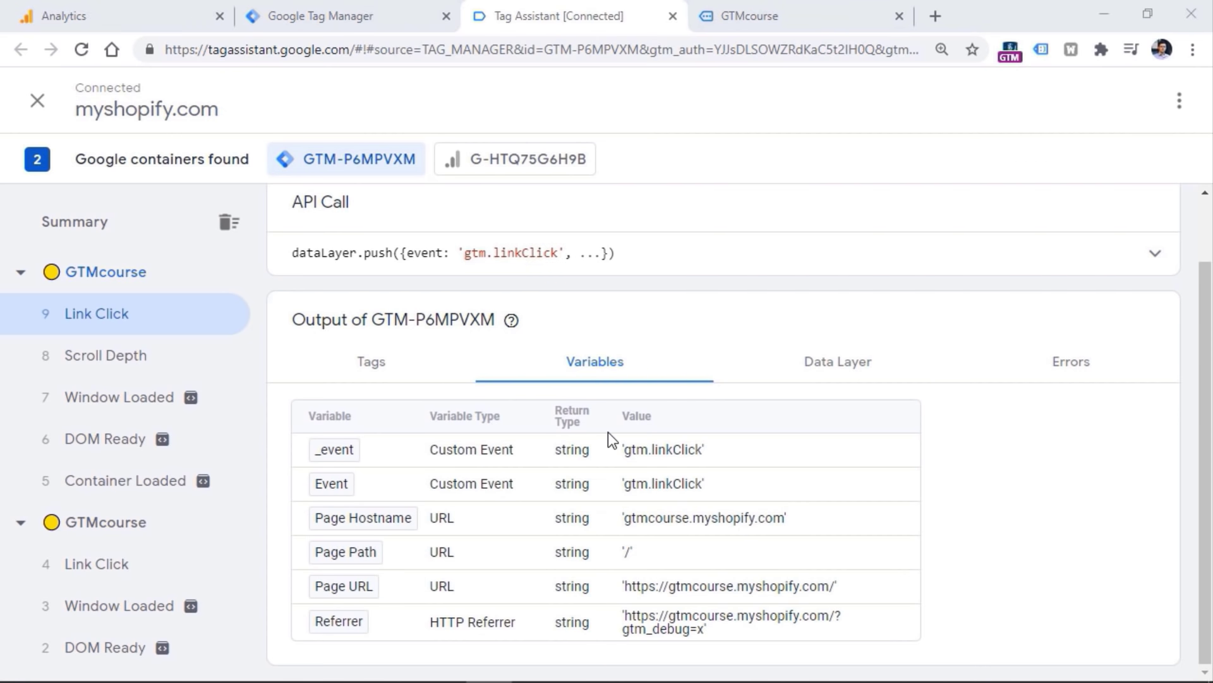
click(494, 437)
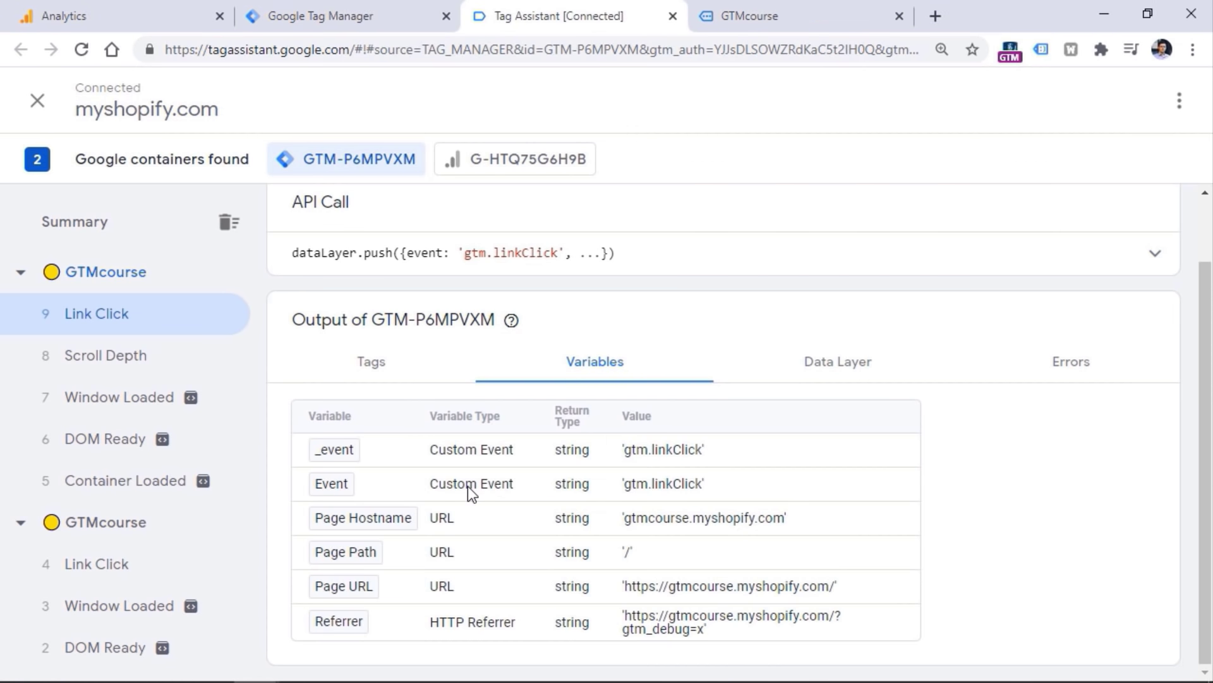
Enable all six Clicks built-in variables in Tag Manager: Click Element, Click Classes, Click ID, Click Target, Click URL and Click Text.
click(323, 18)
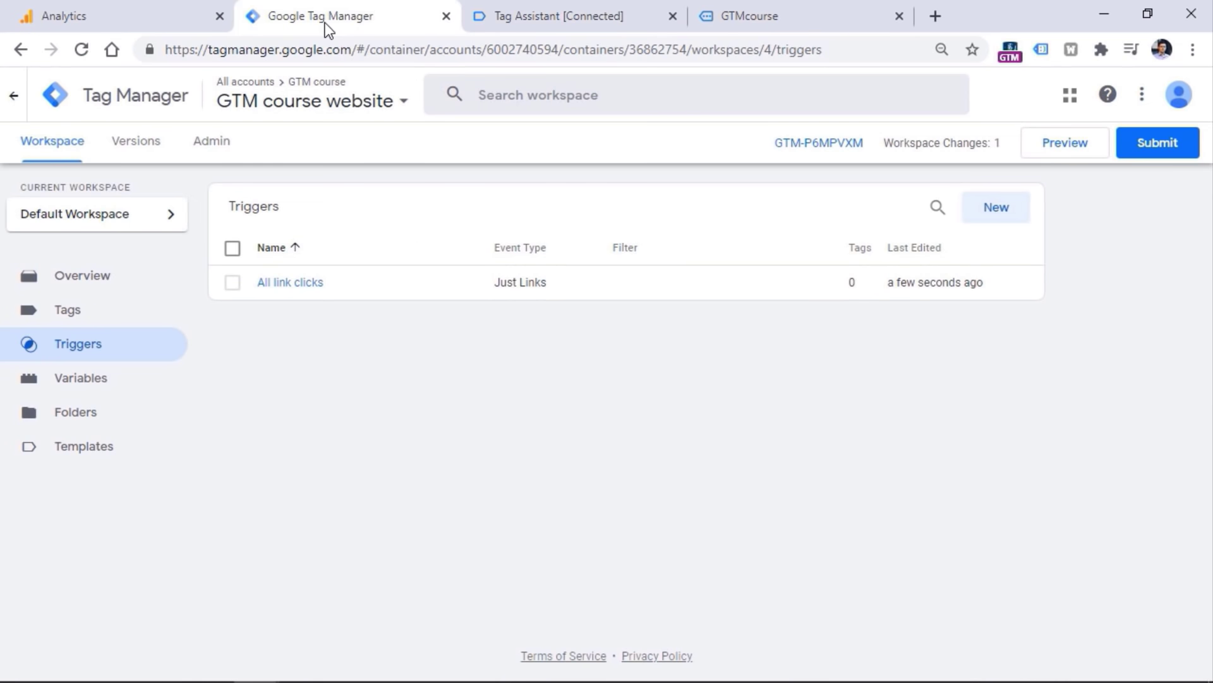
click(120, 378)
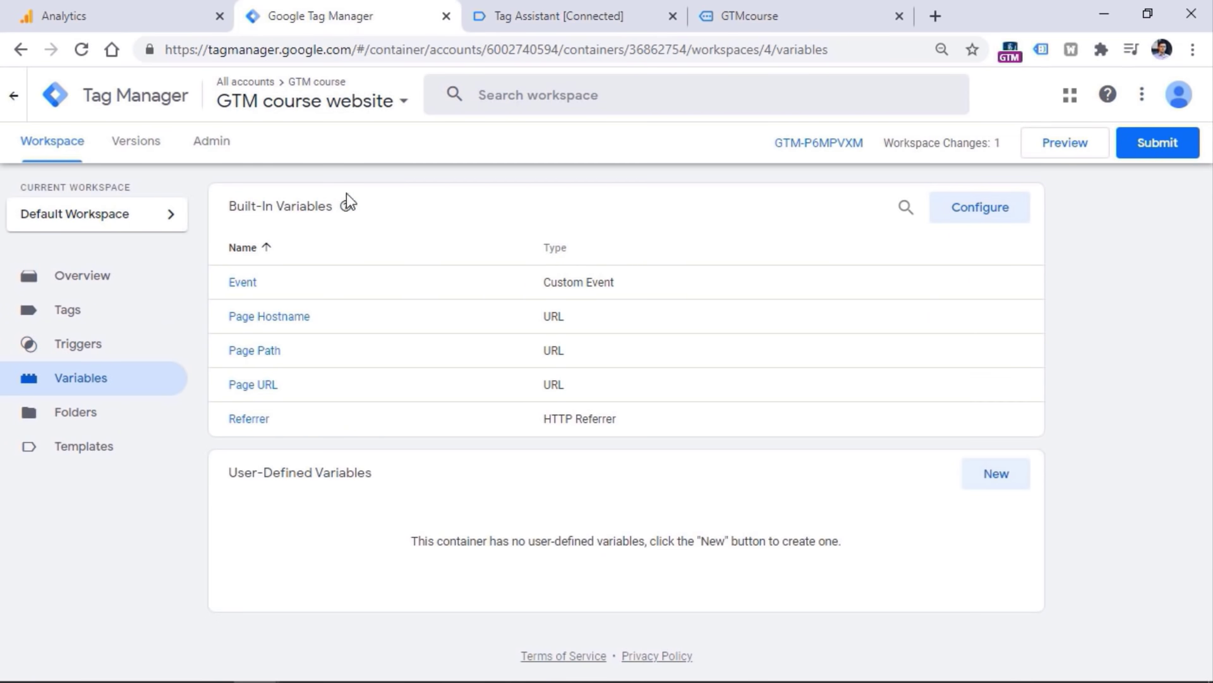
click(982, 210)
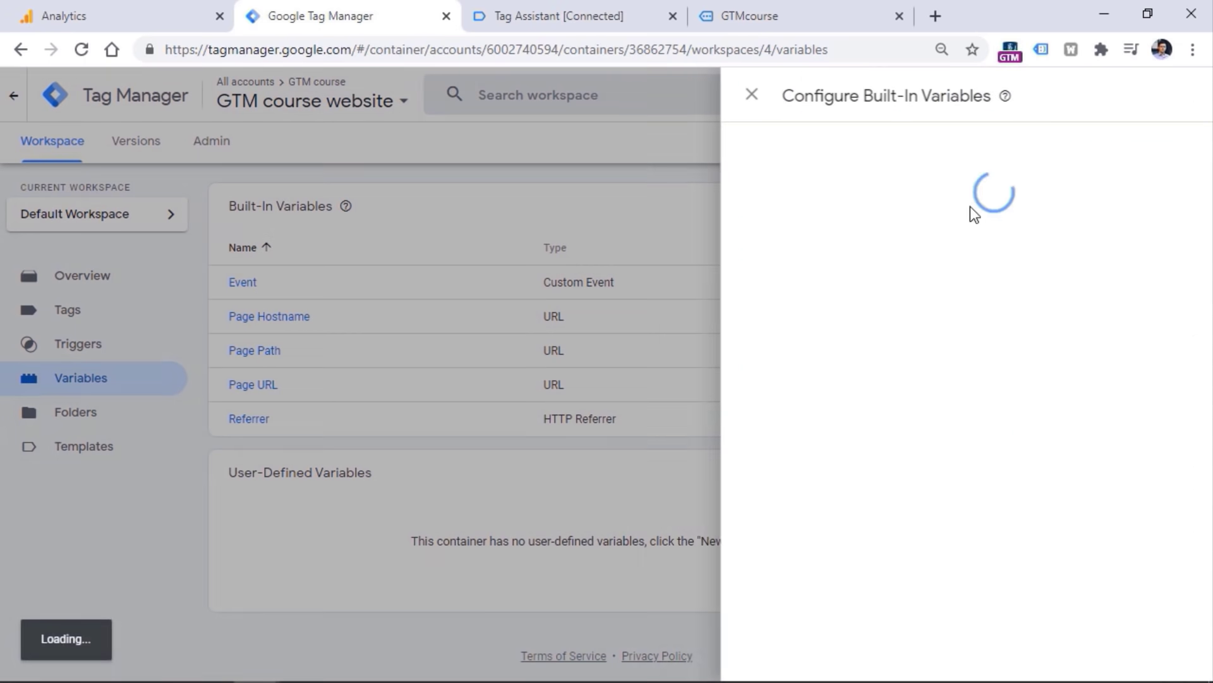
scroll(1203, 221, down, 7)
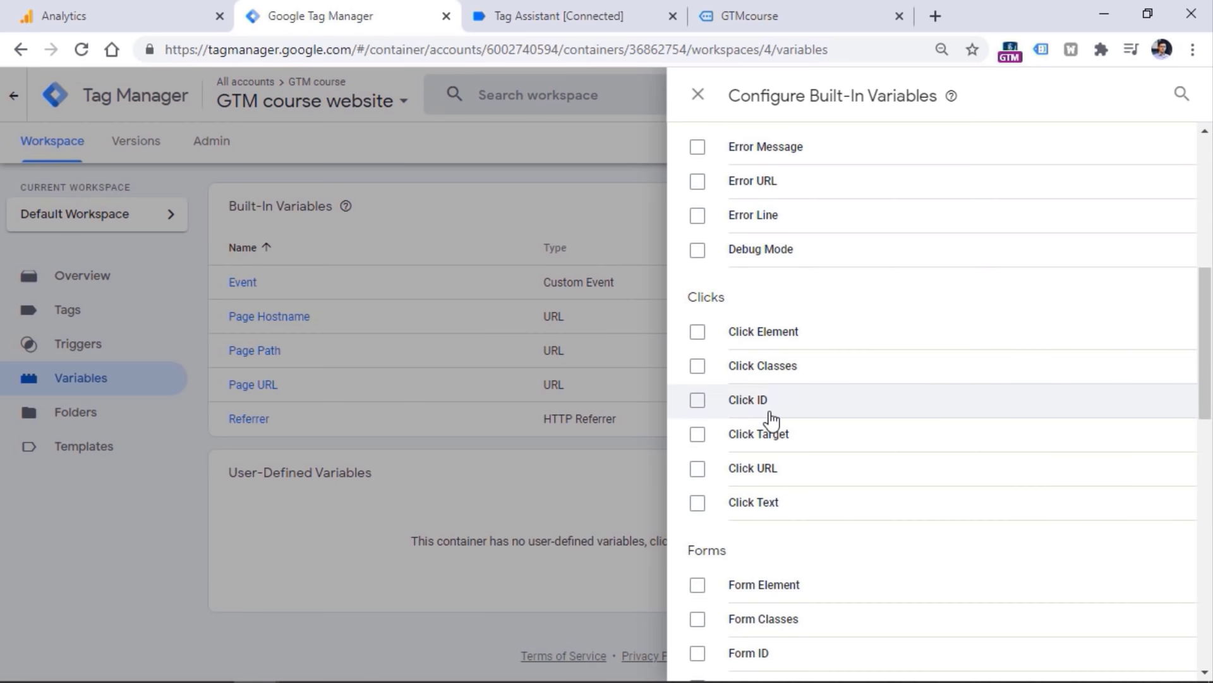
click(752, 502)
click(697, 469)
click(698, 434)
click(697, 401)
click(699, 366)
click(699, 331)
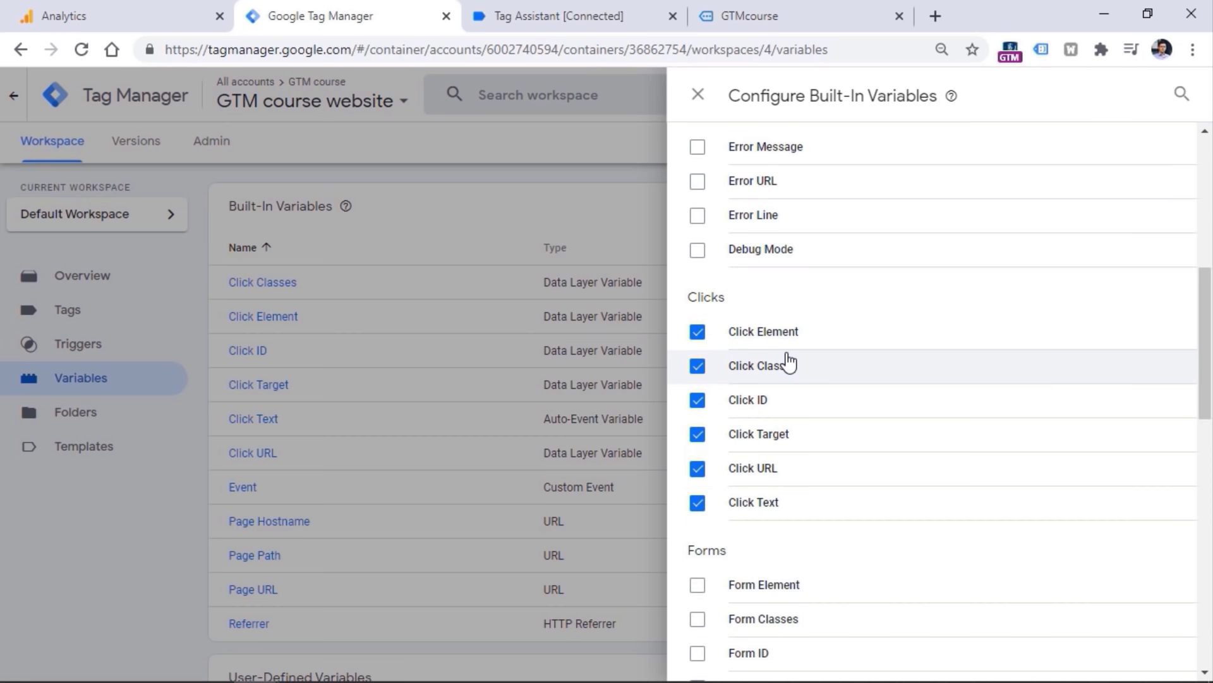
click(698, 95)
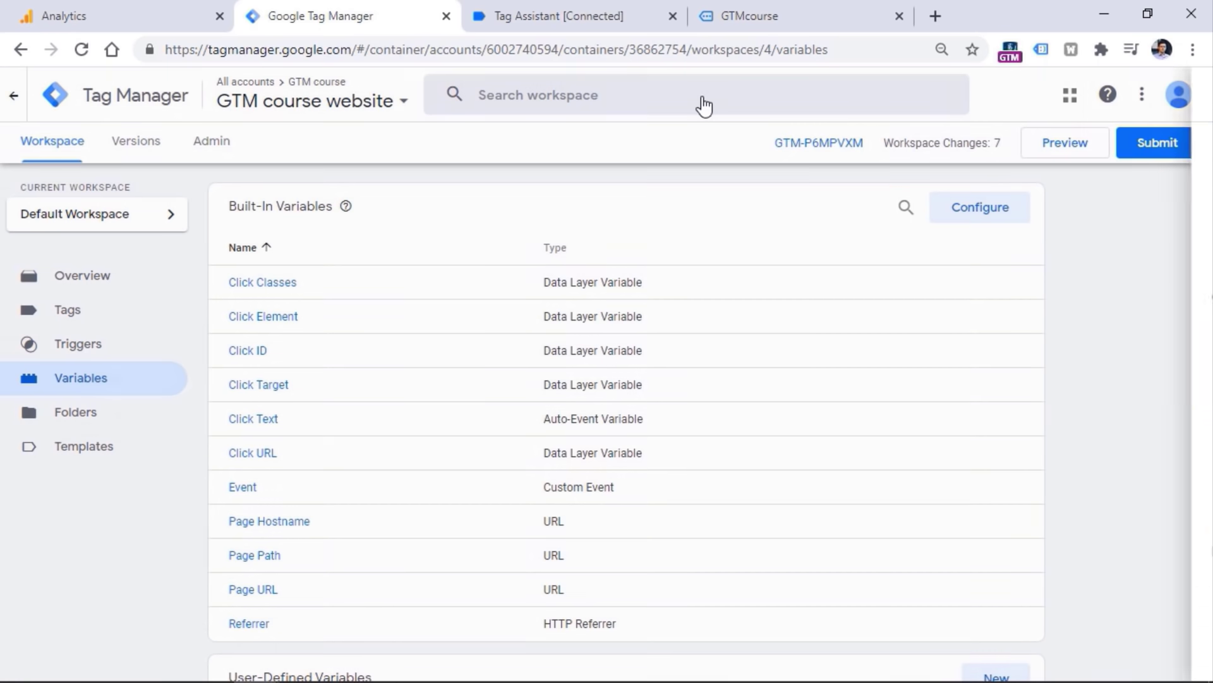
click(74, 357)
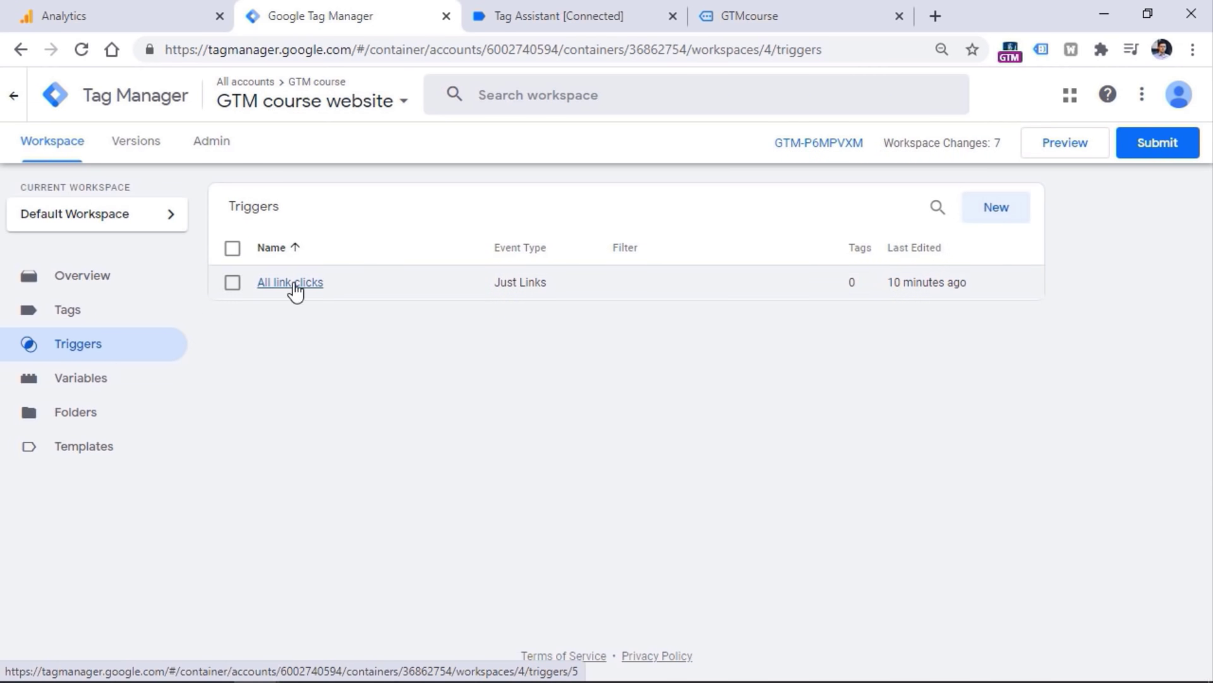
click(89, 387)
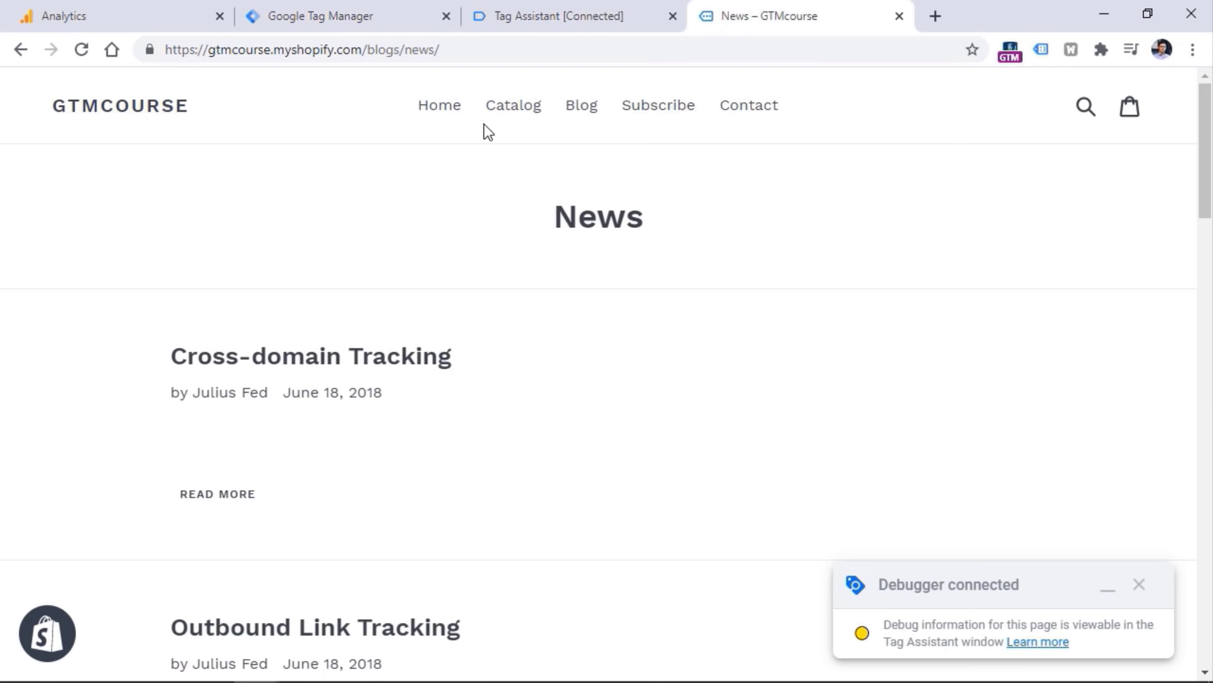
Follow the Home, Catalog and Blog links on the GTMcourse store and locate the resulting Link Click events in Tag Assistant.
click(436, 118)
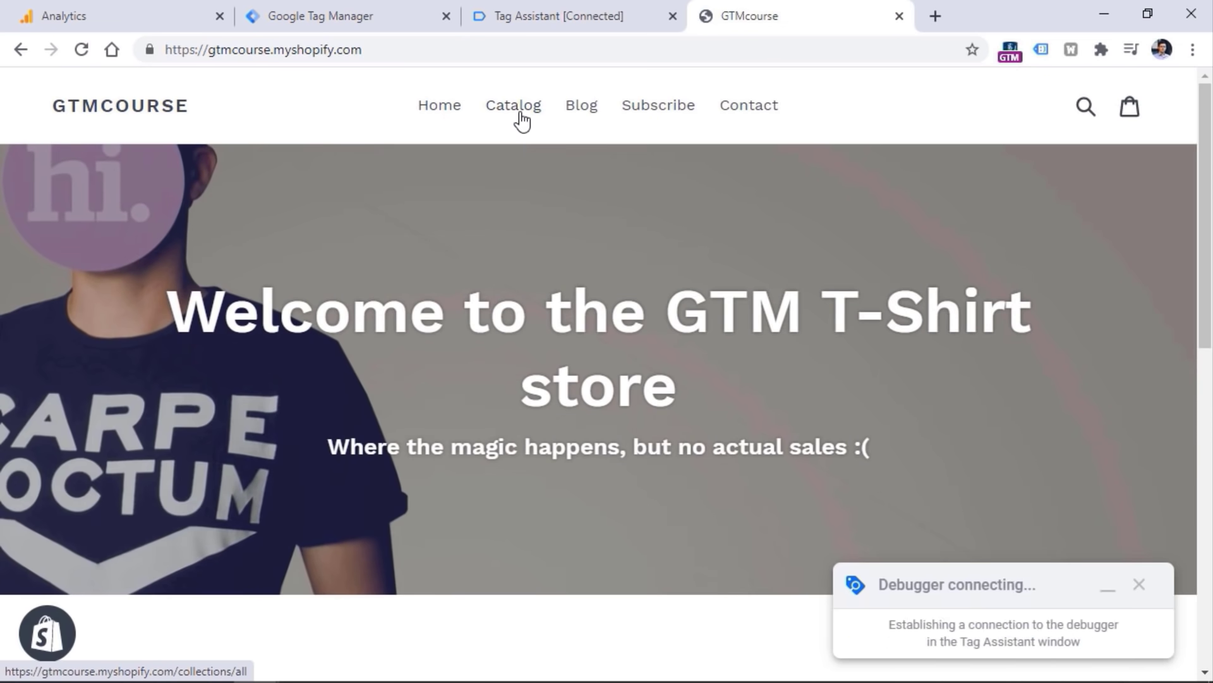
click(521, 120)
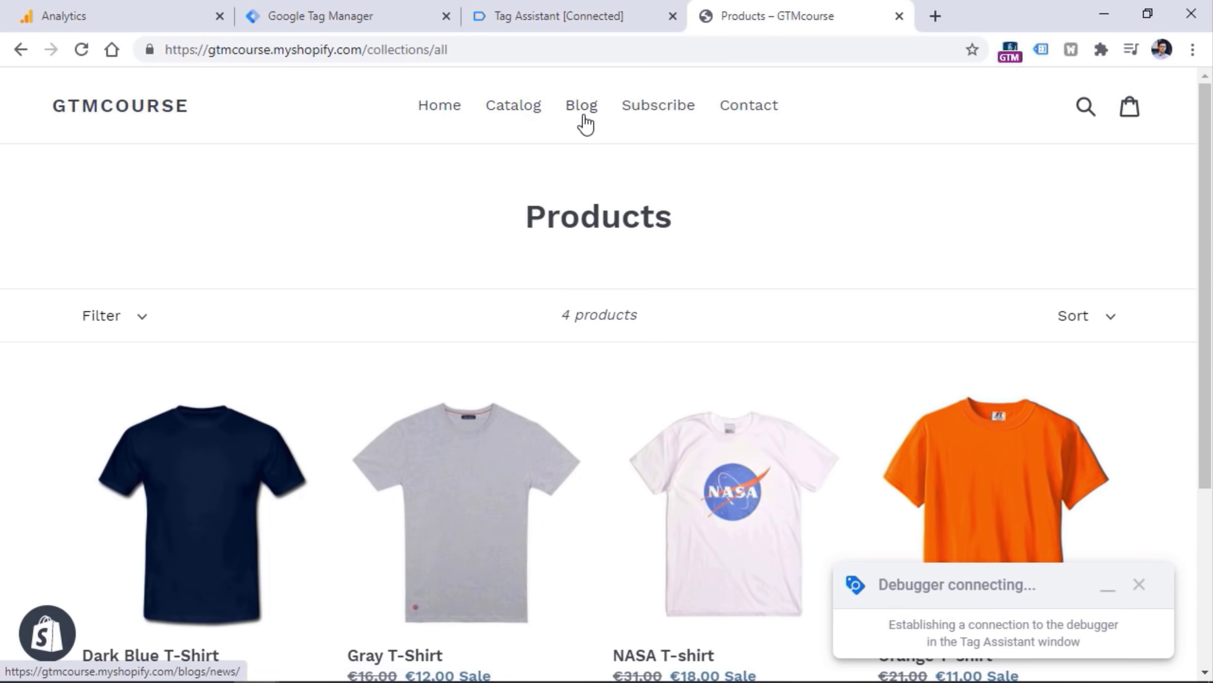
click(583, 121)
click(582, 19)
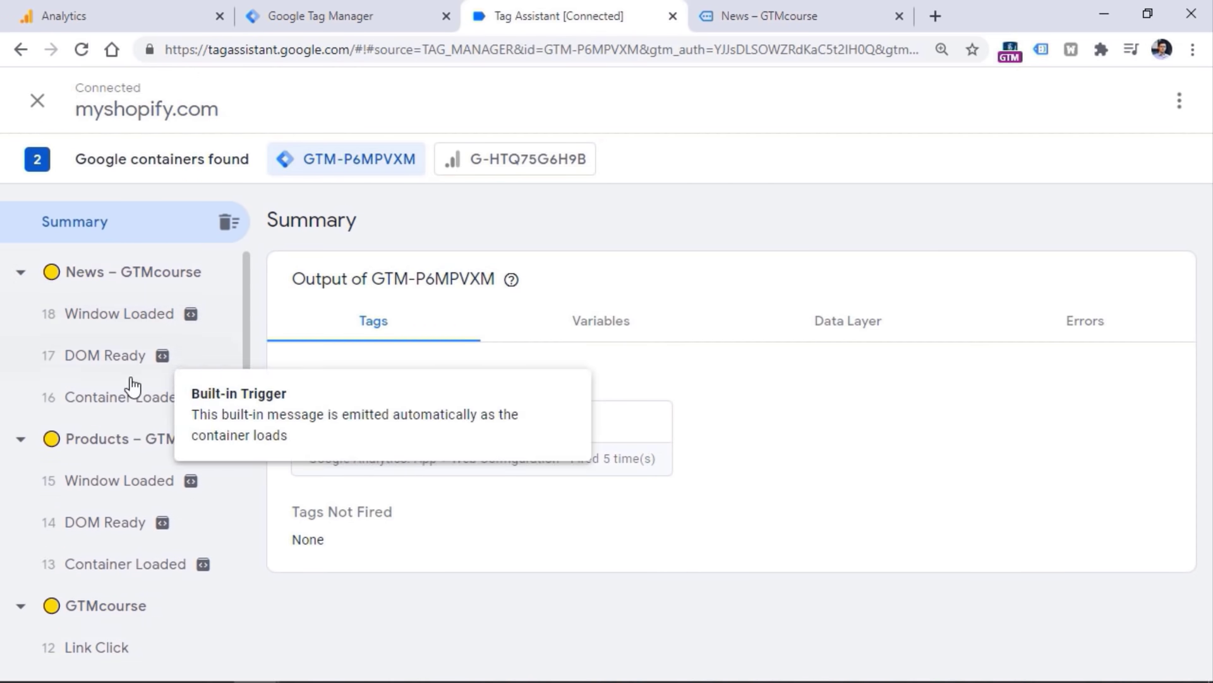
scroll(150, 389, down, 5)
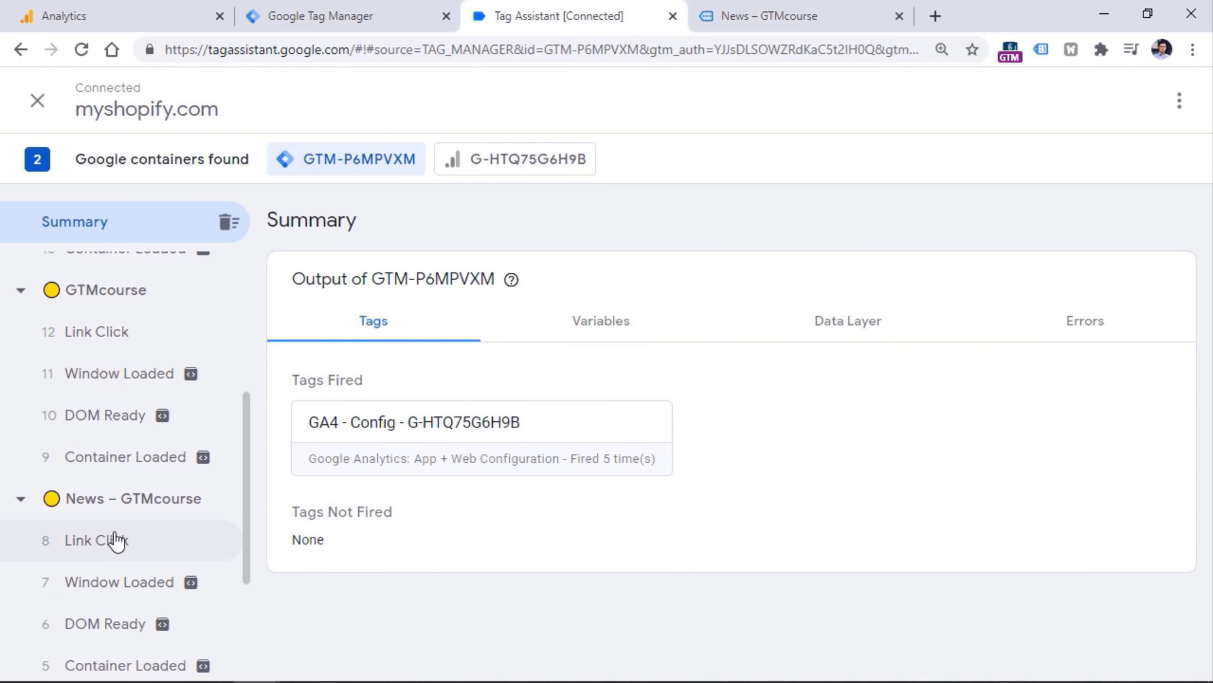
Open the Catalog link's Link Click event under the GTMcourse page and examine its click variables, especially Click Text.
click(112, 339)
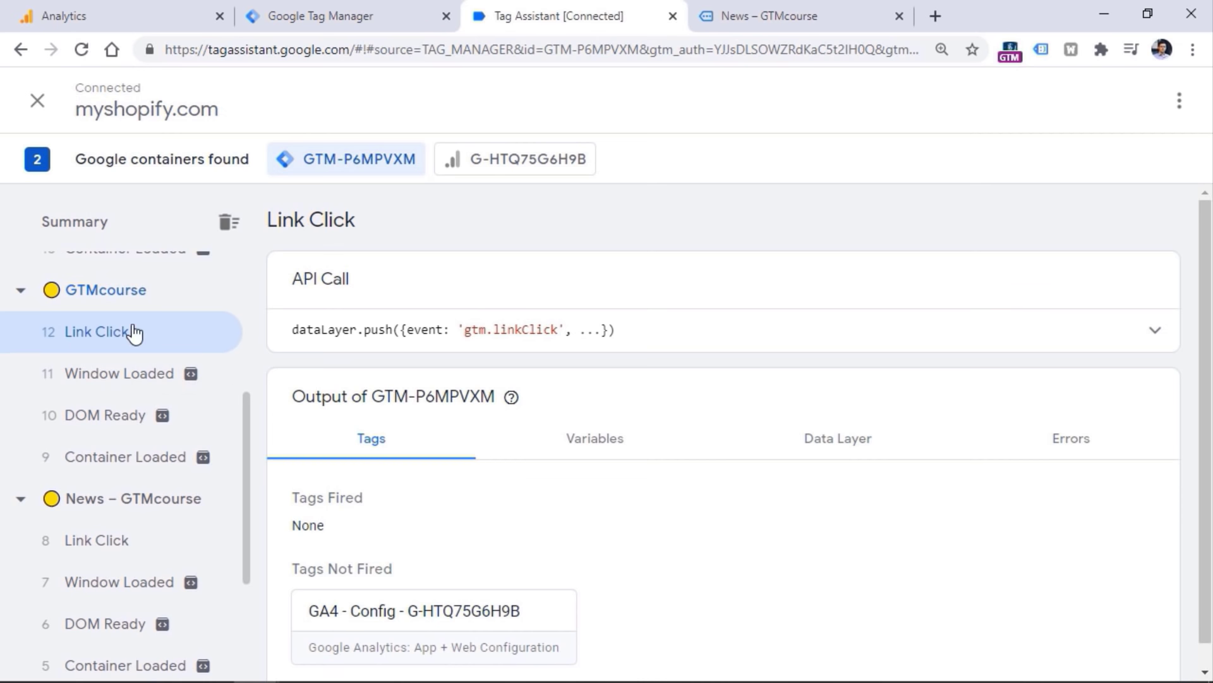
scroll(1200, 284, down, 1)
click(601, 417)
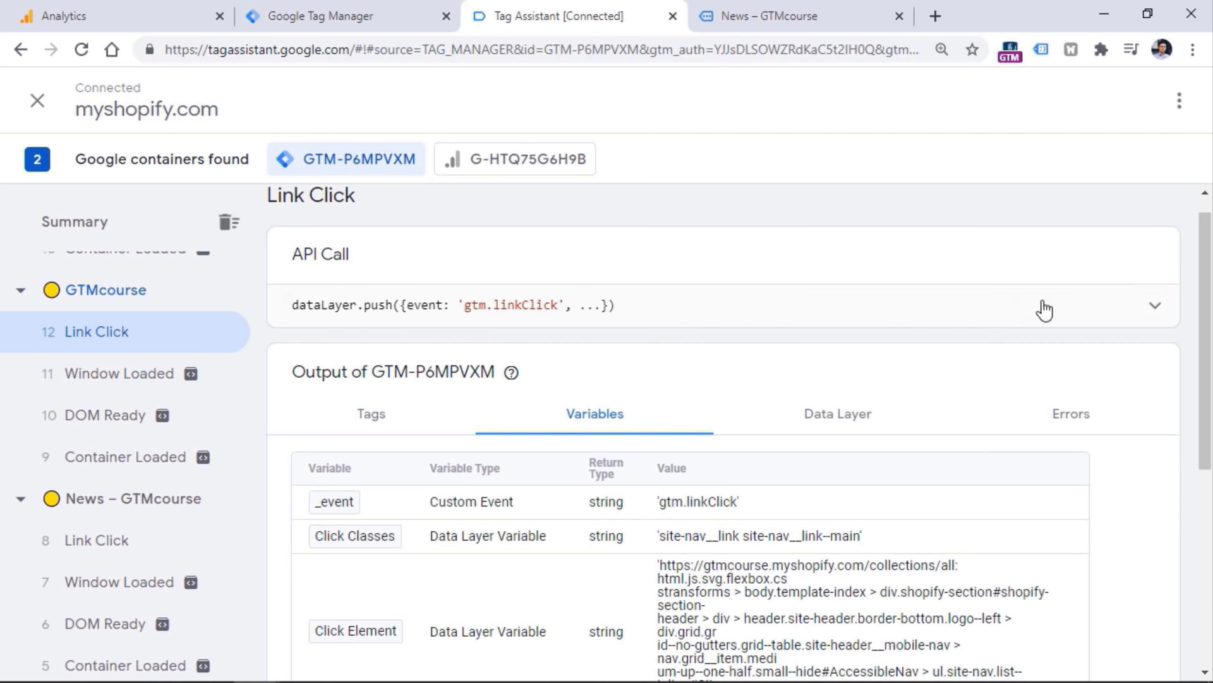
drag(1207, 254, 1205, 383)
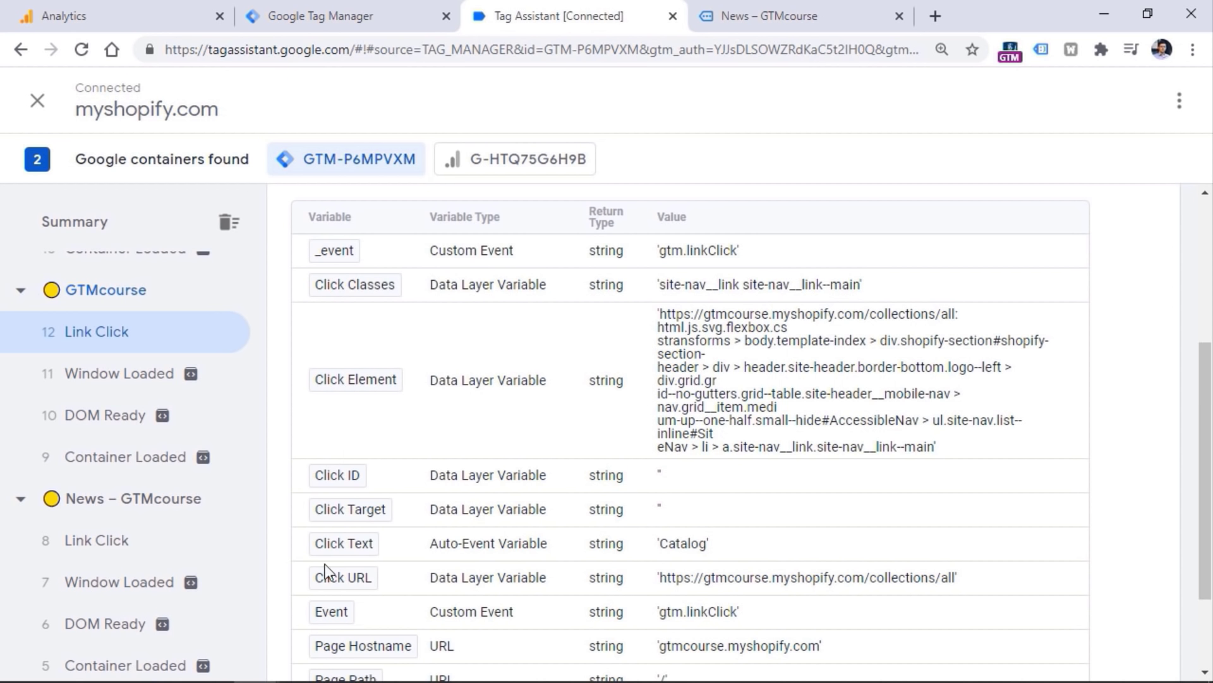
double_click(657, 481)
click(580, 450)
click(688, 553)
click(776, 1)
click(524, 1)
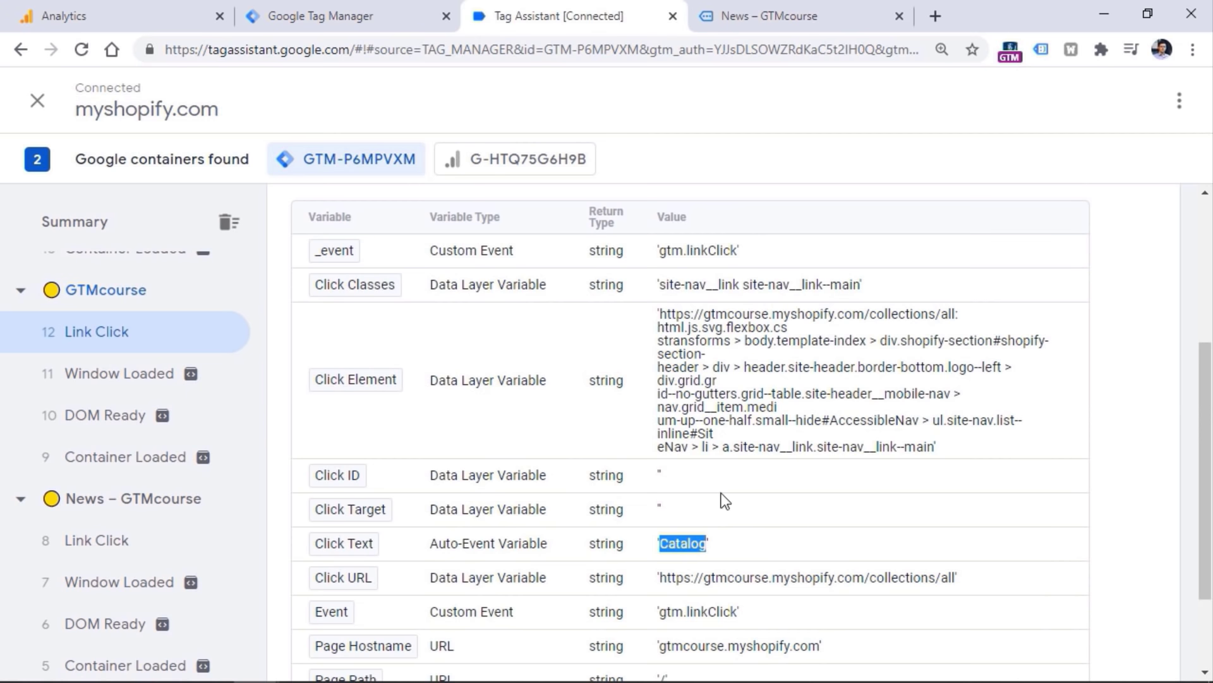
Copy the Click URL value to check it against the store's Catalog link address, and inspect the same event's Click Classes value.
drag(661, 579, 954, 584)
key(ctrl+c)
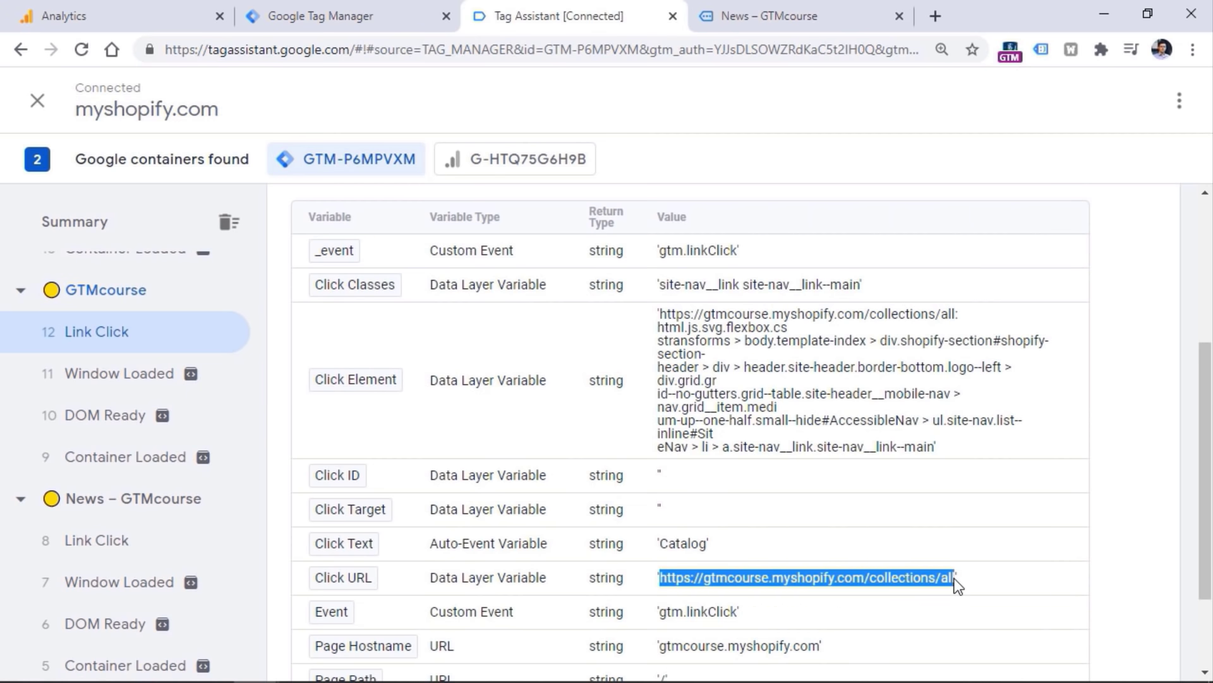
click(795, 11)
right_click(514, 104)
click(556, 217)
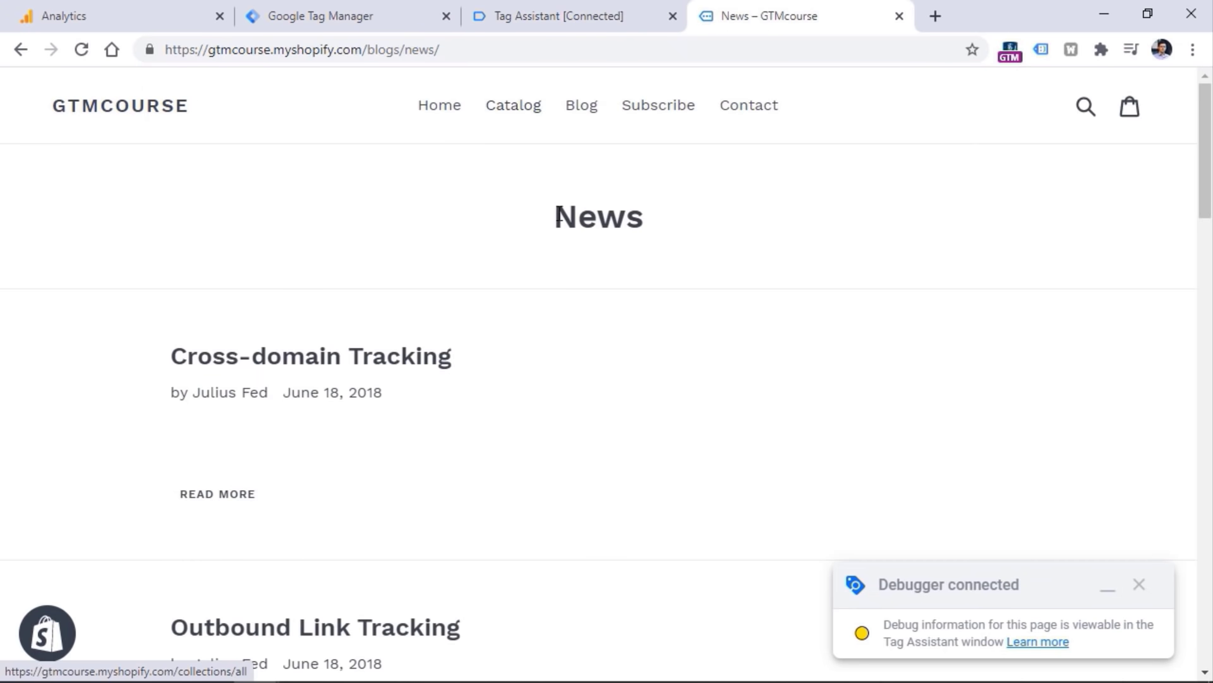
click(517, 52)
key(ctrl+v)
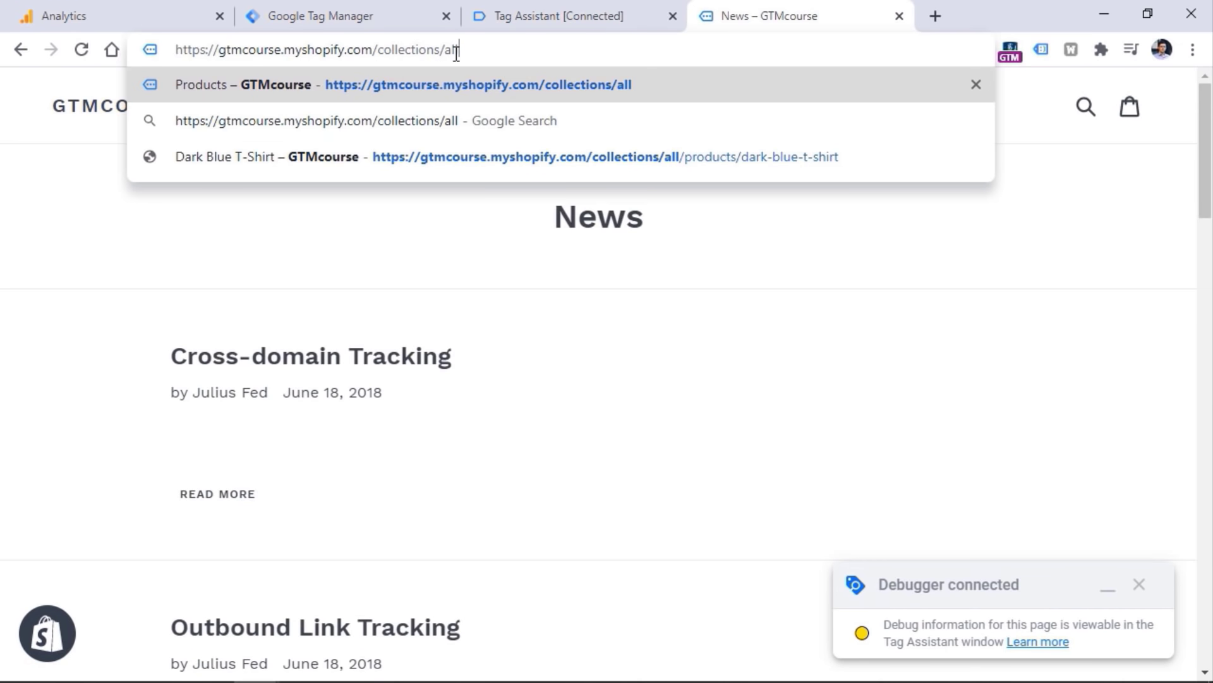
key(Escape)
click(531, 19)
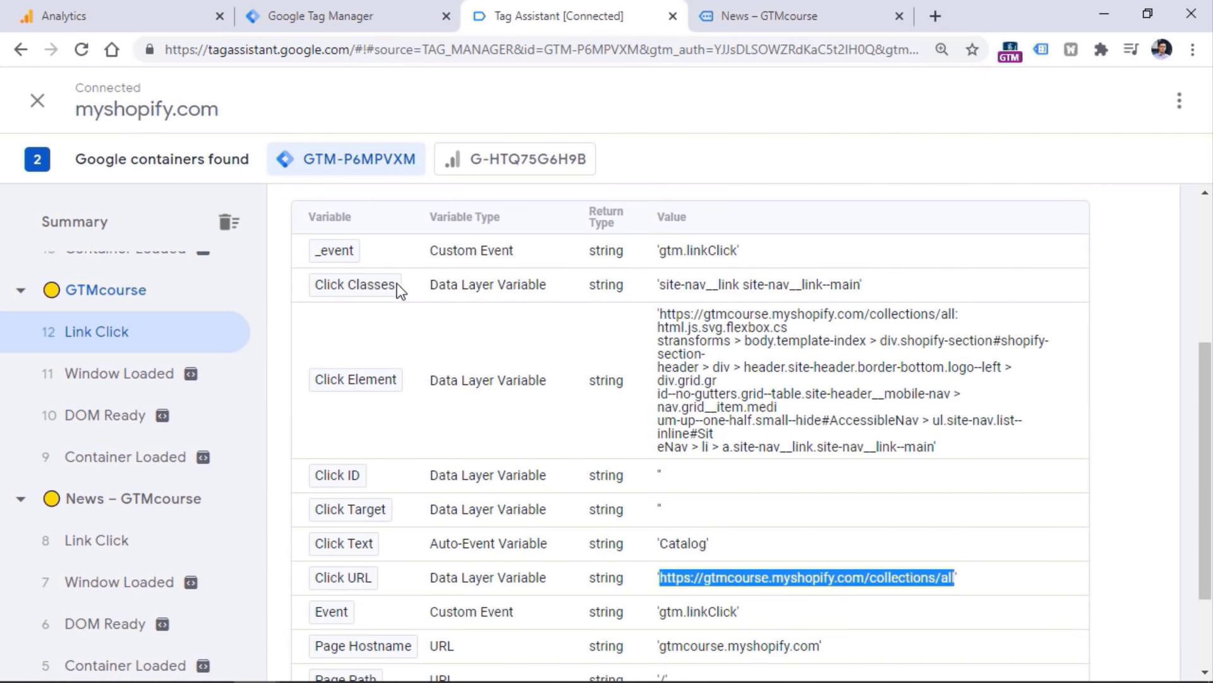
drag(662, 286, 859, 286)
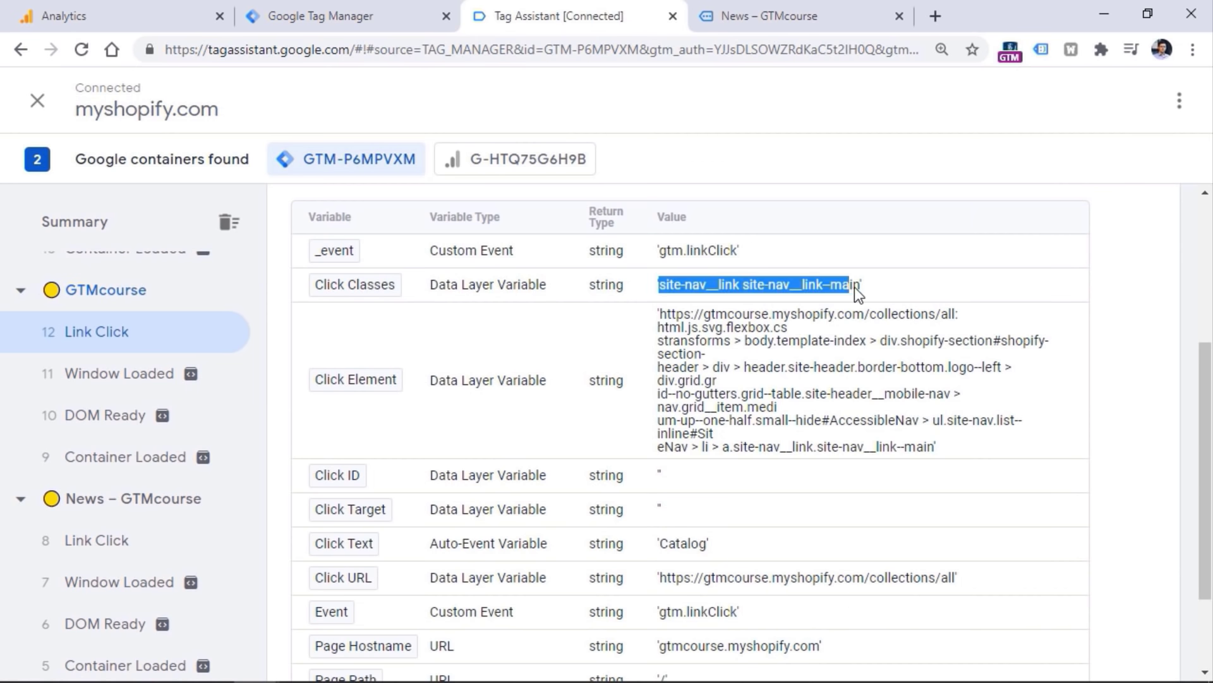
click(812, 286)
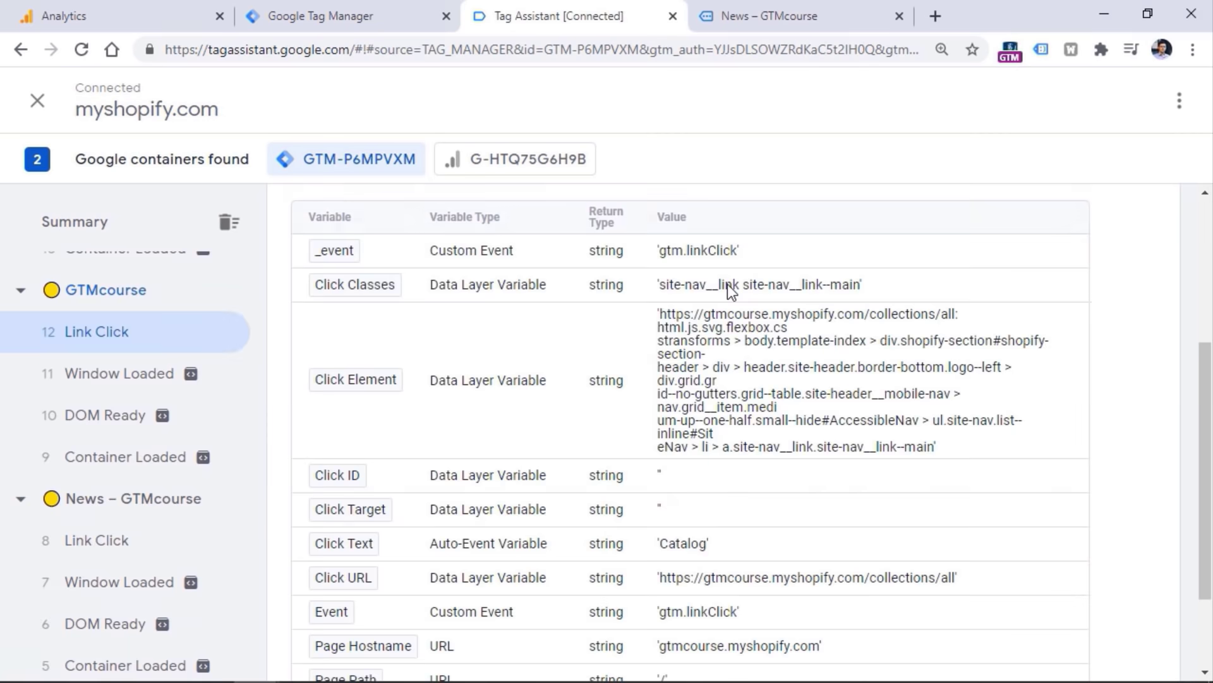
Follow the footer Search link on the News page and inspect the resulting event's Click URL, Click Text and Click Classes.
click(814, 7)
scroll(620, 371, down, 20)
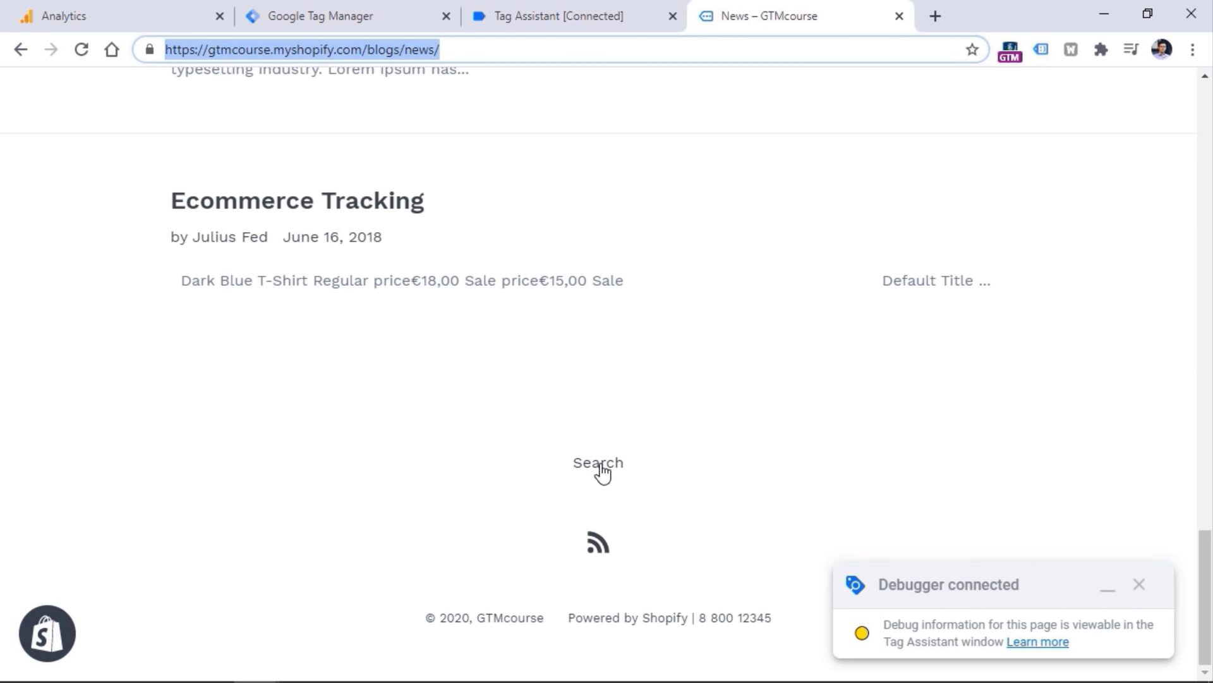
click(607, 470)
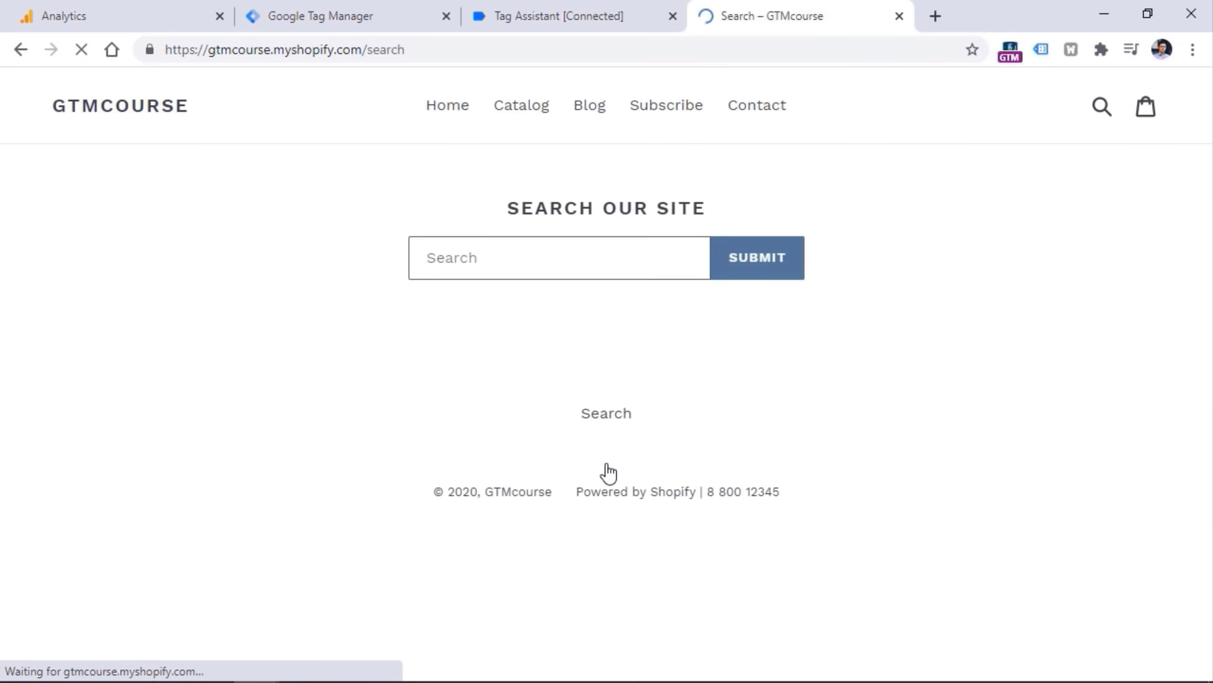
click(523, 12)
click(30, 514)
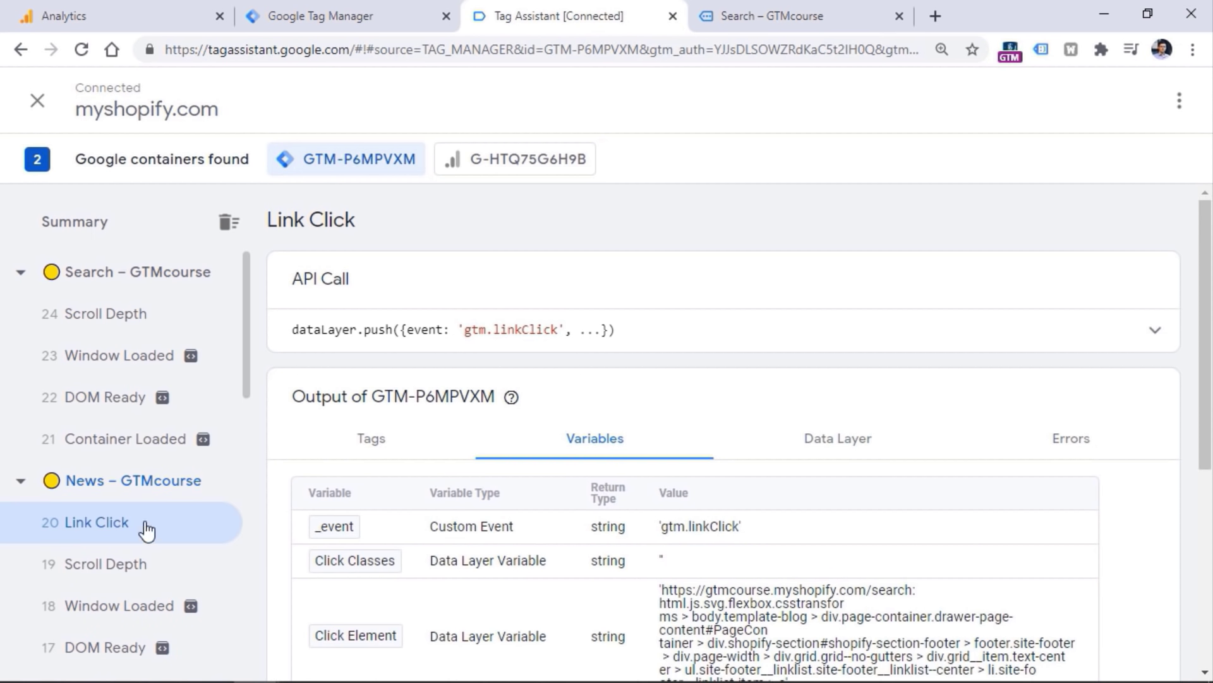
scroll(1204, 239, down, 5)
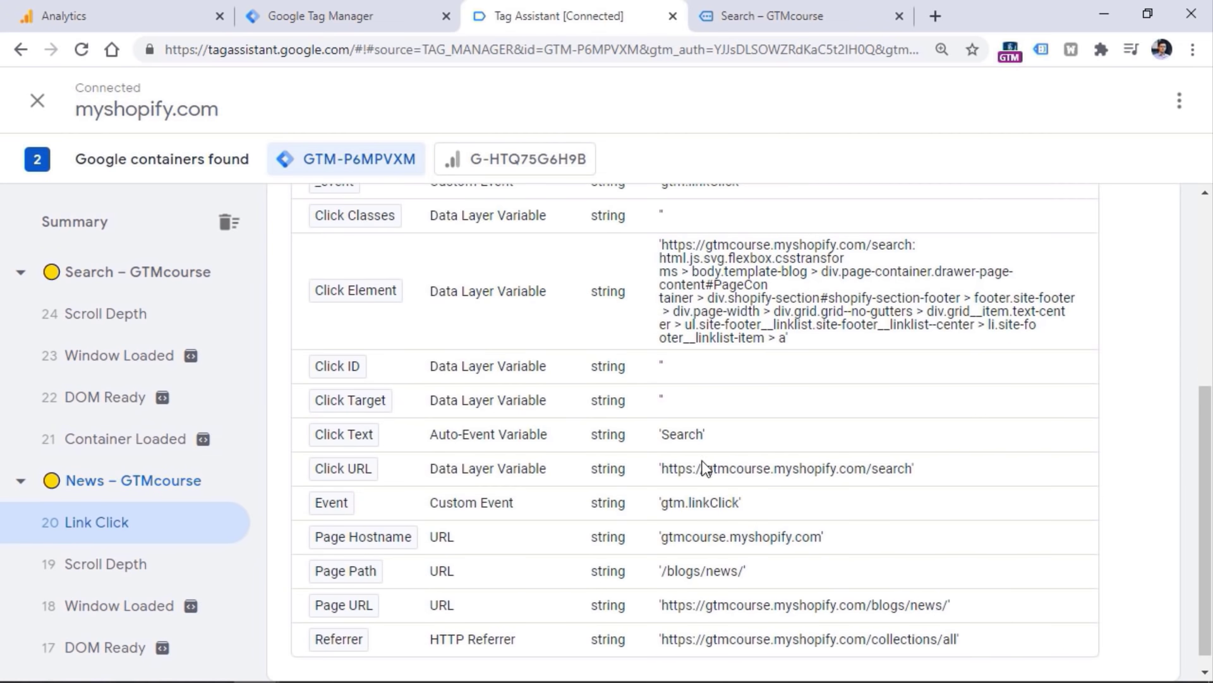
drag(665, 468, 909, 468)
click(699, 438)
double_click(662, 215)
Follow the GTMCOURSE logo link on the store's Search page and inspect the Click Classes value of the resulting Link Click event.
key(ctrl+Tab)
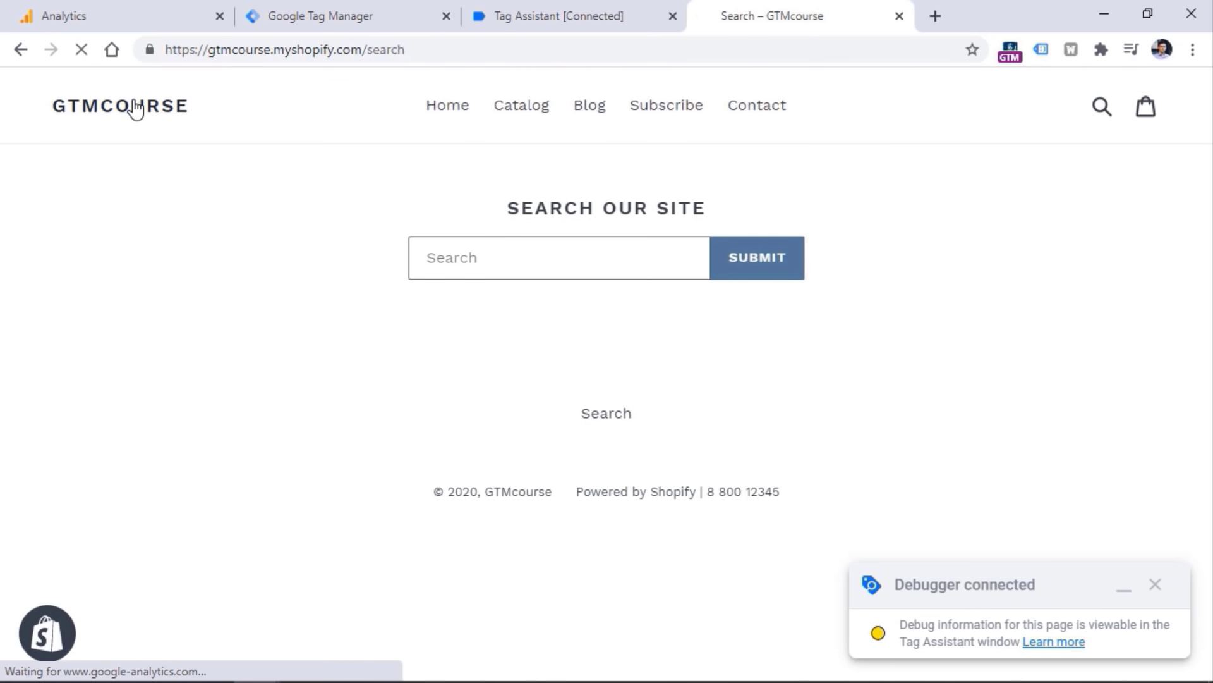
click(135, 108)
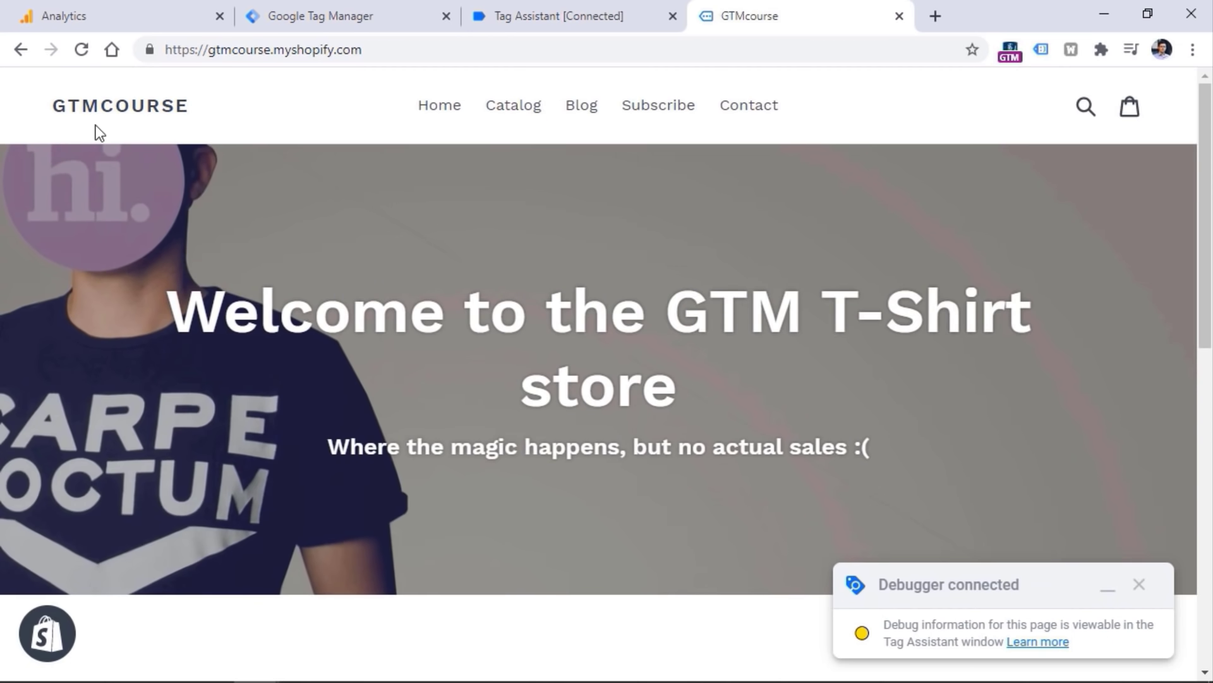
click(576, 12)
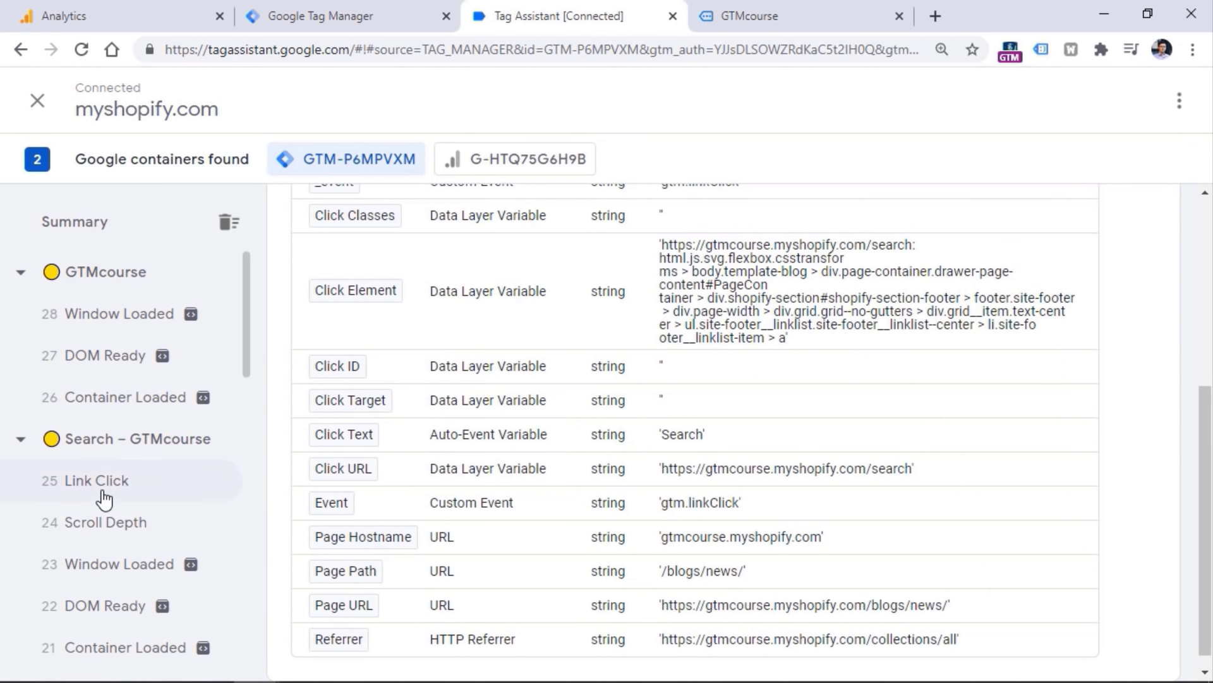
click(104, 496)
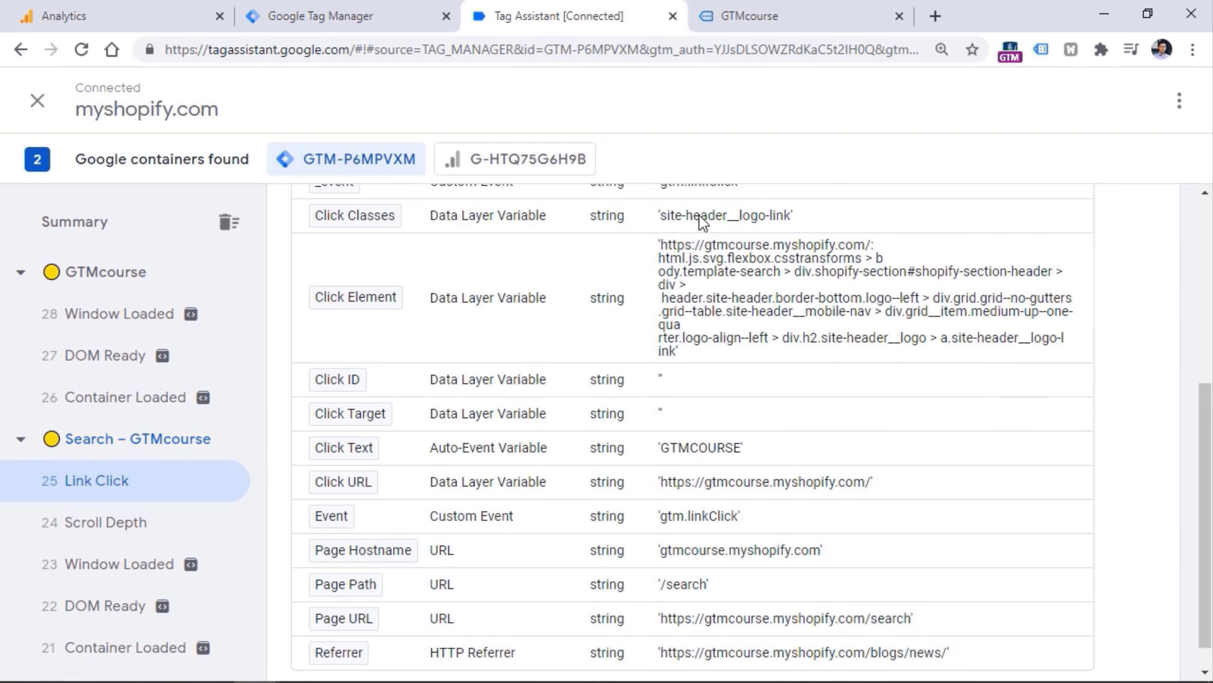
drag(745, 222, 729, 222)
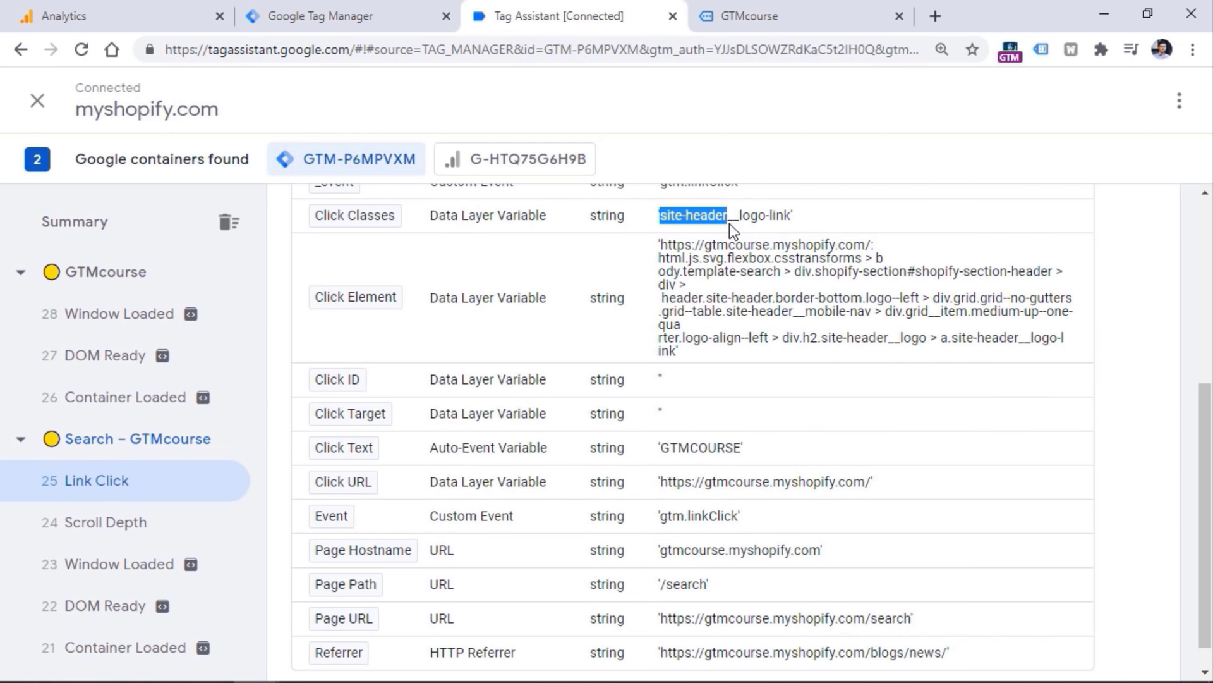
click(787, 223)
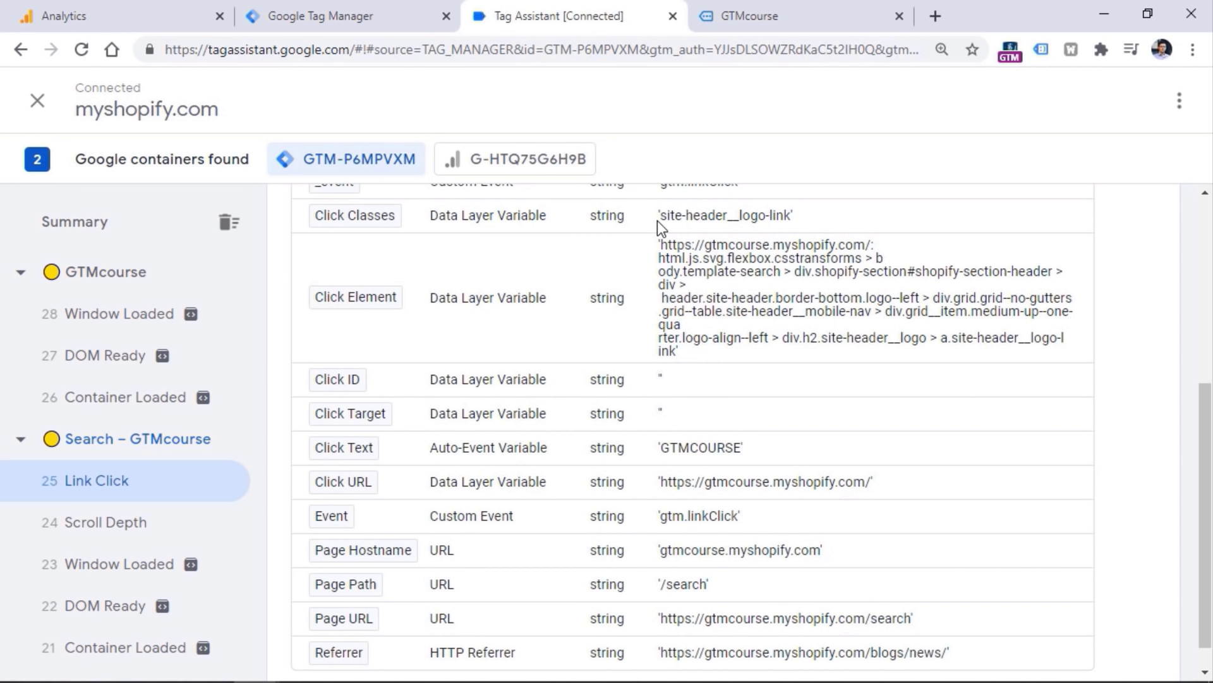
click(752, 9)
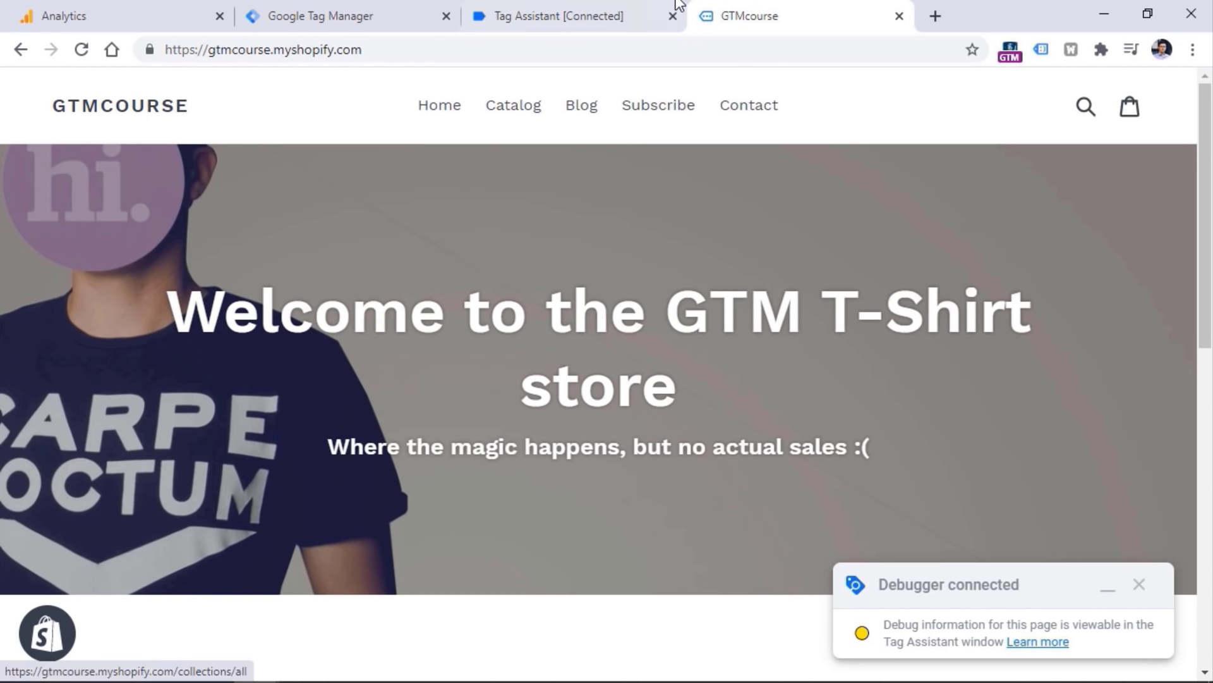
click(660, 11)
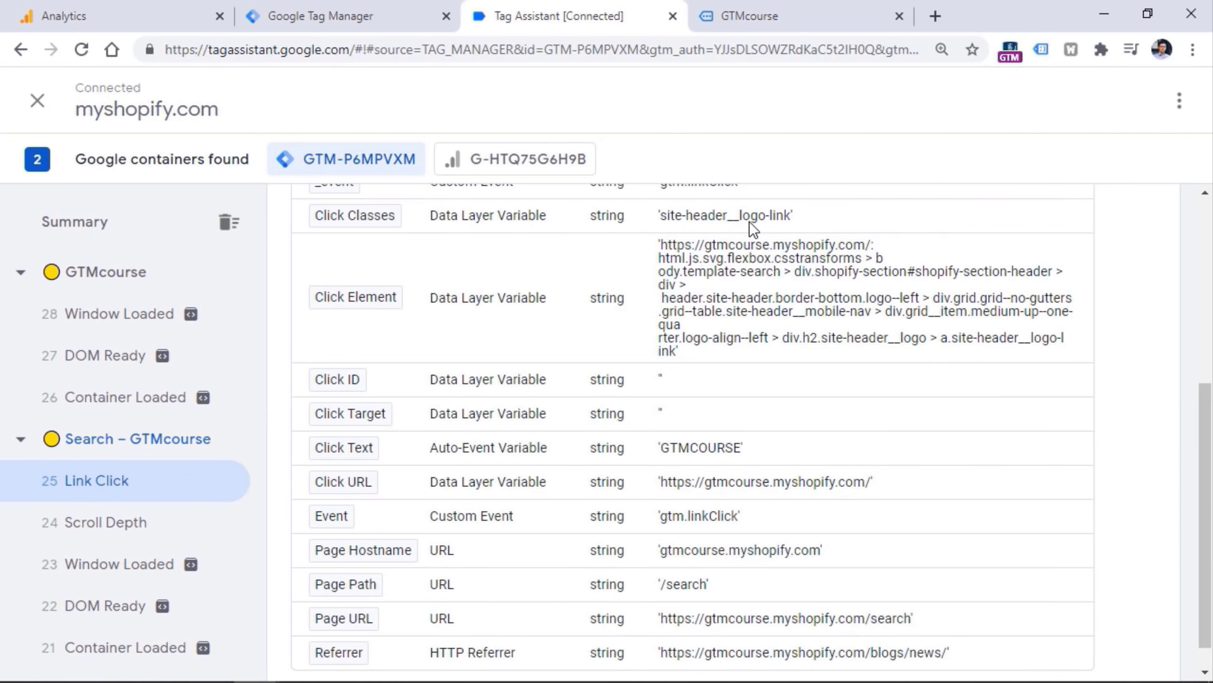
Generate more link click events by following the store's Home, Catalog, Blog, Subscribe and Contact navigation links.
click(787, 12)
scroll(594, 388, down, 10)
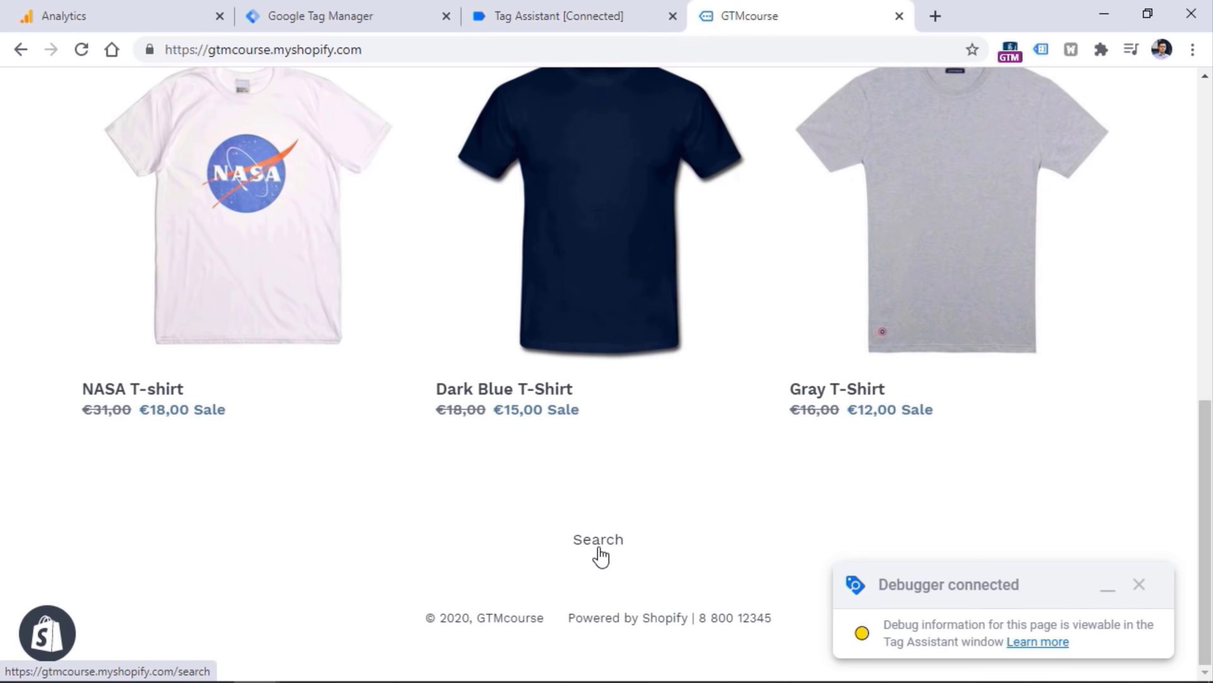
key(Home)
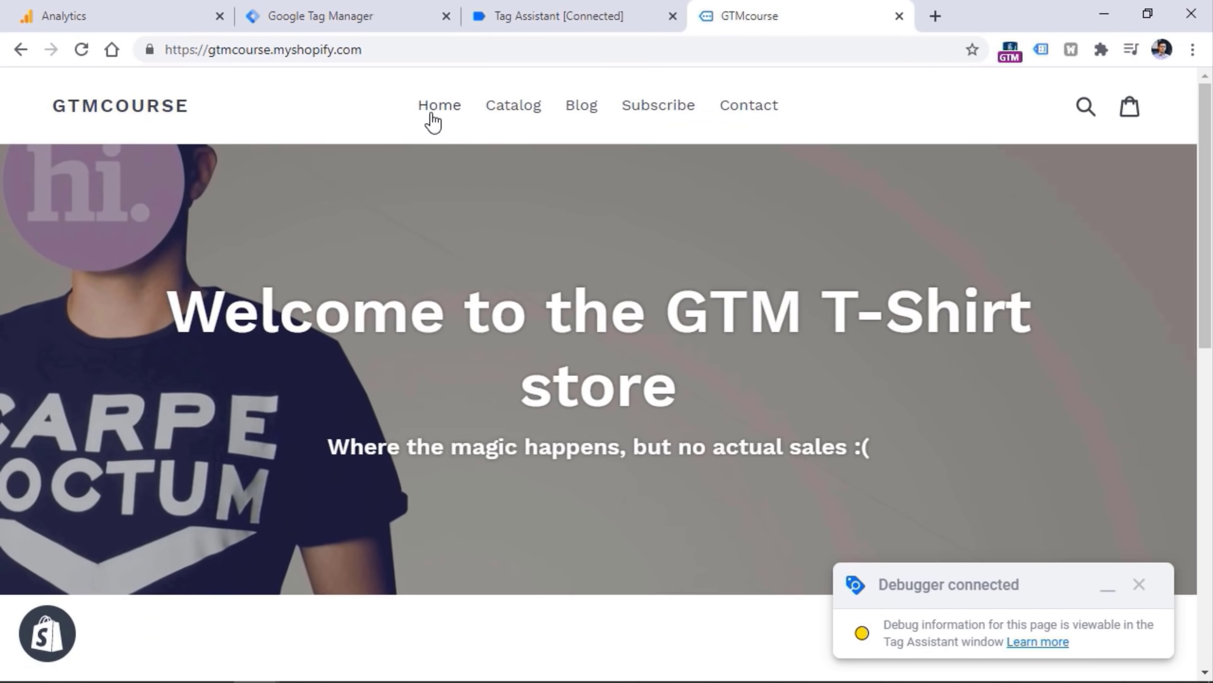
click(445, 117)
click(528, 112)
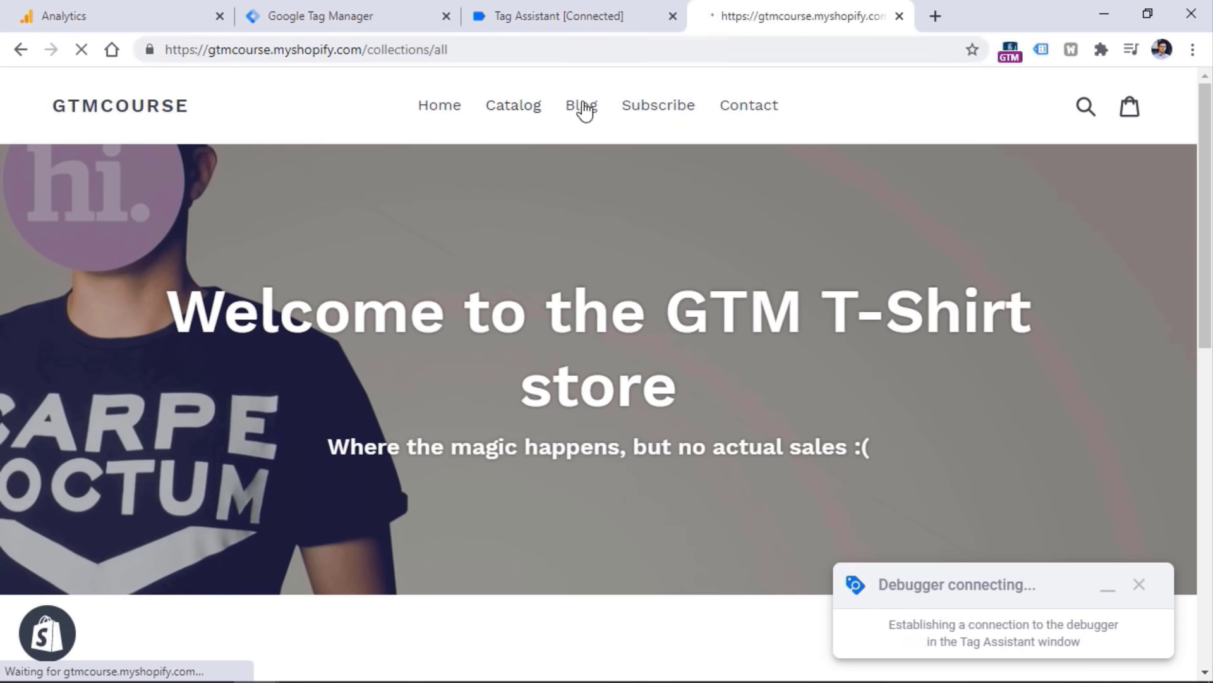
click(580, 100)
click(667, 111)
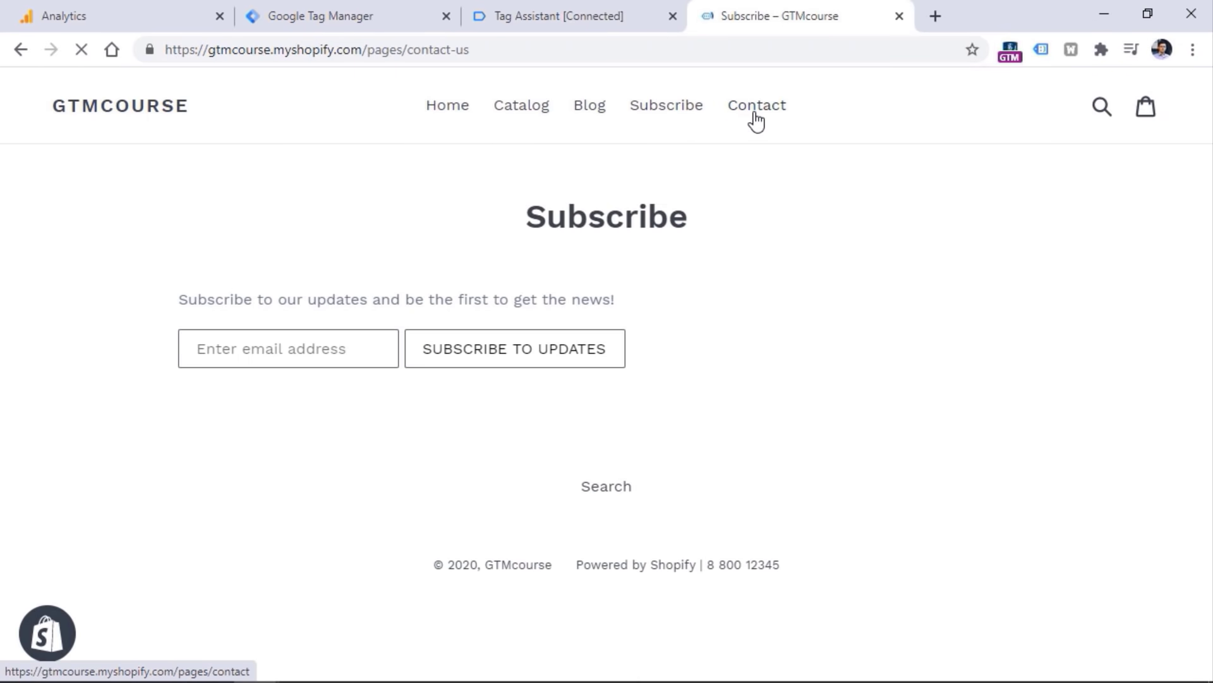
click(754, 113)
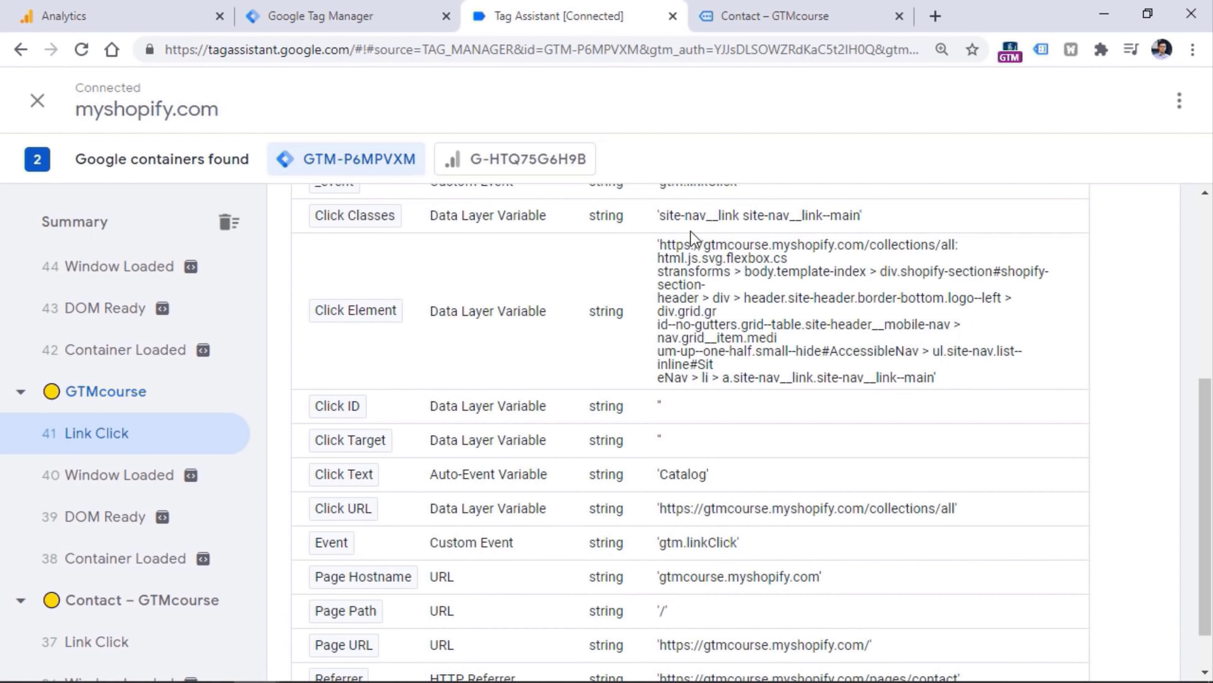
Compare the Click Classes and Click Text values of the Catalog and Home Link Click events in Tag Assistant.
drag(661, 222, 859, 220)
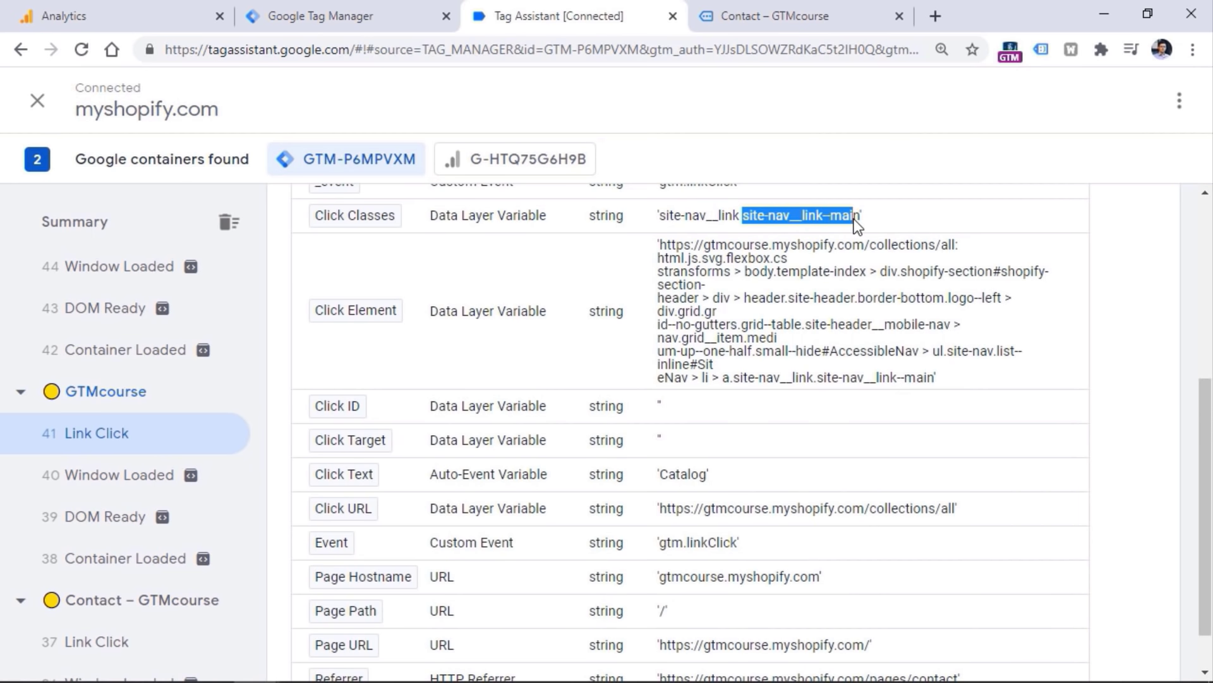
click(94, 642)
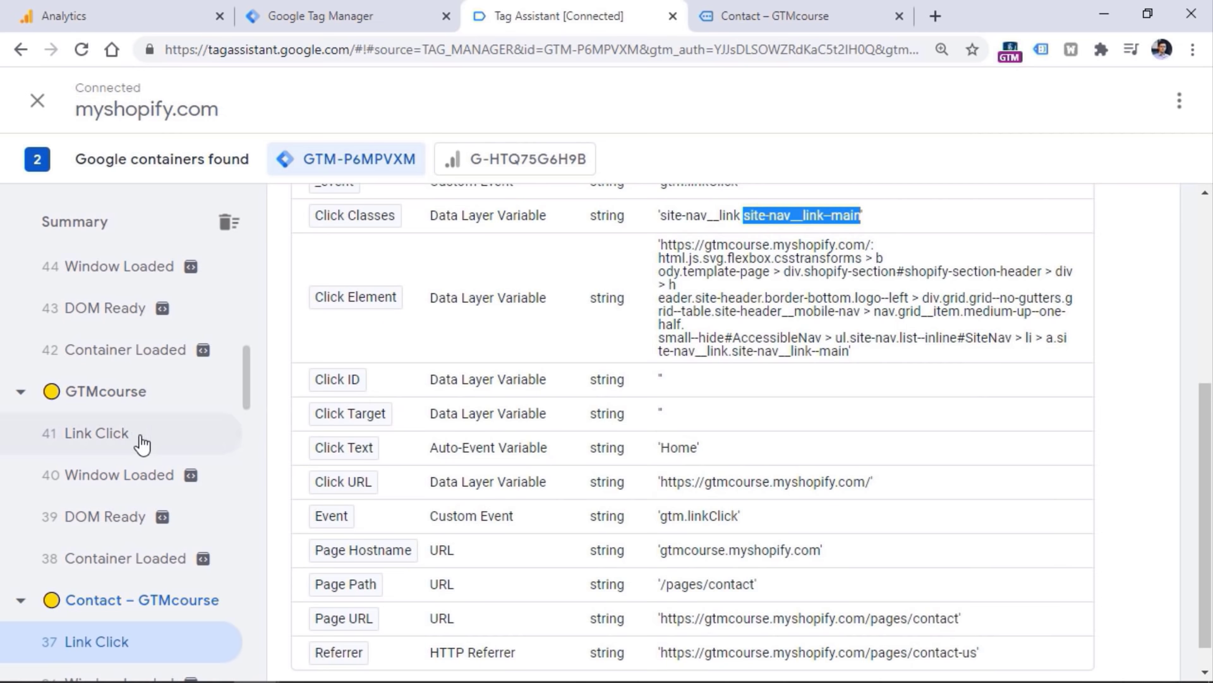
click(99, 436)
double_click(661, 476)
click(117, 647)
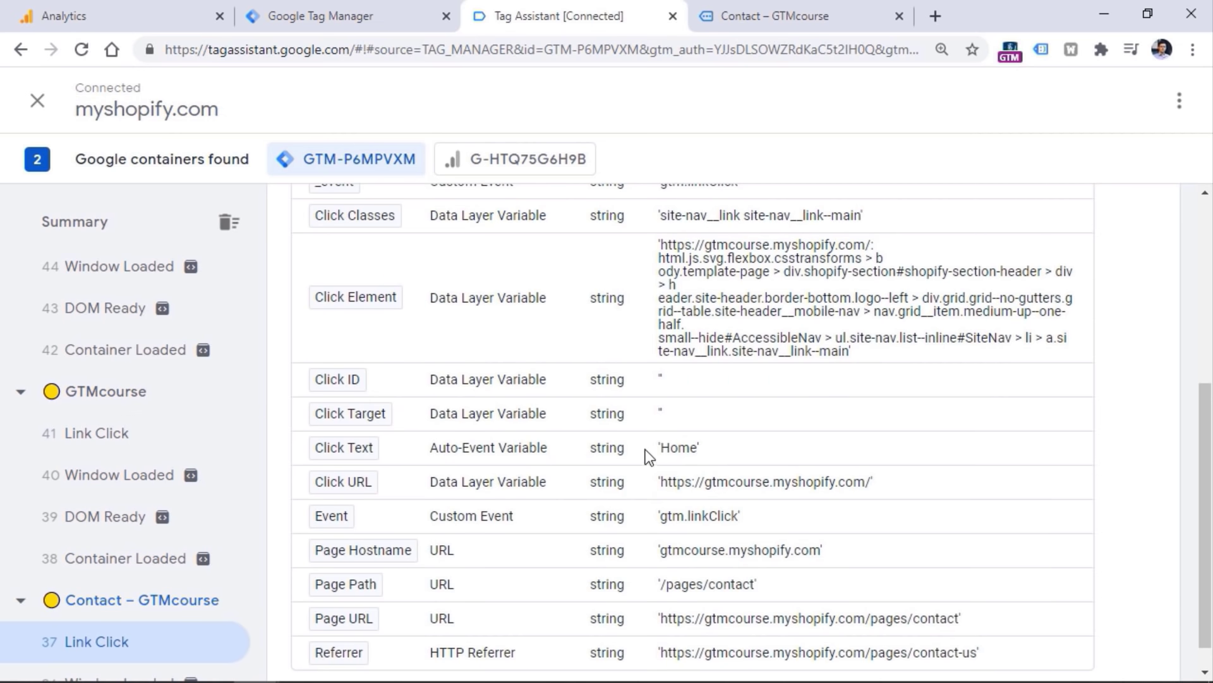
double_click(684, 450)
drag(669, 218, 860, 230)
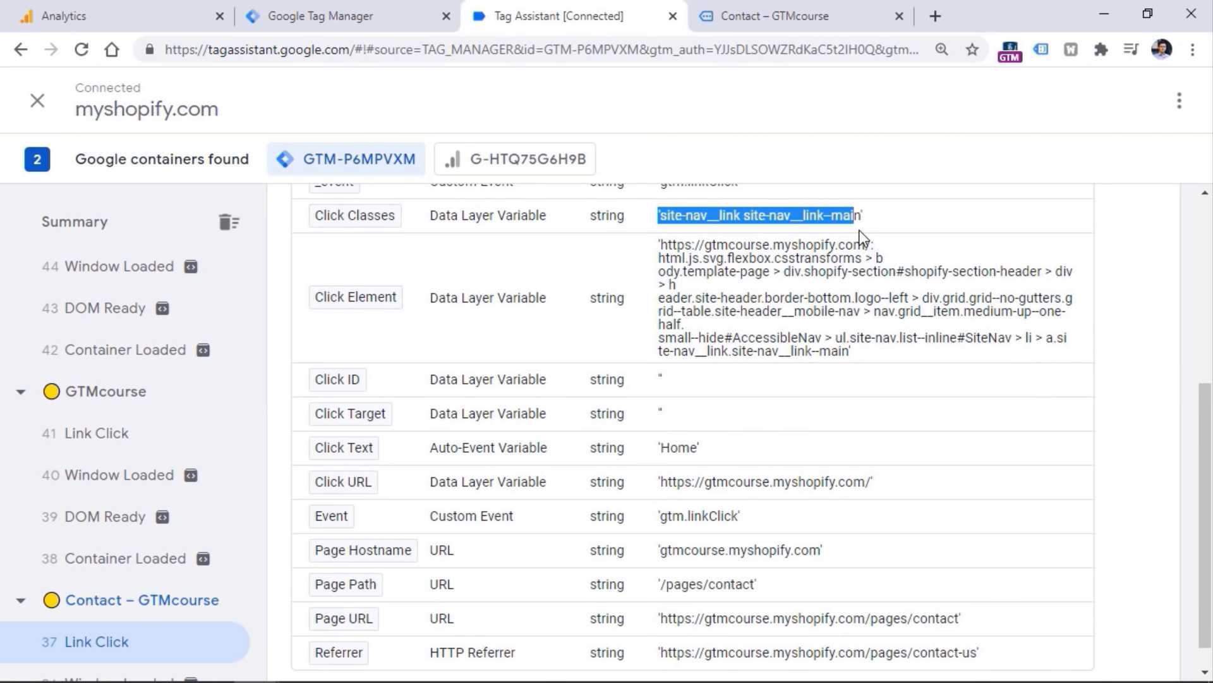
click(845, 213)
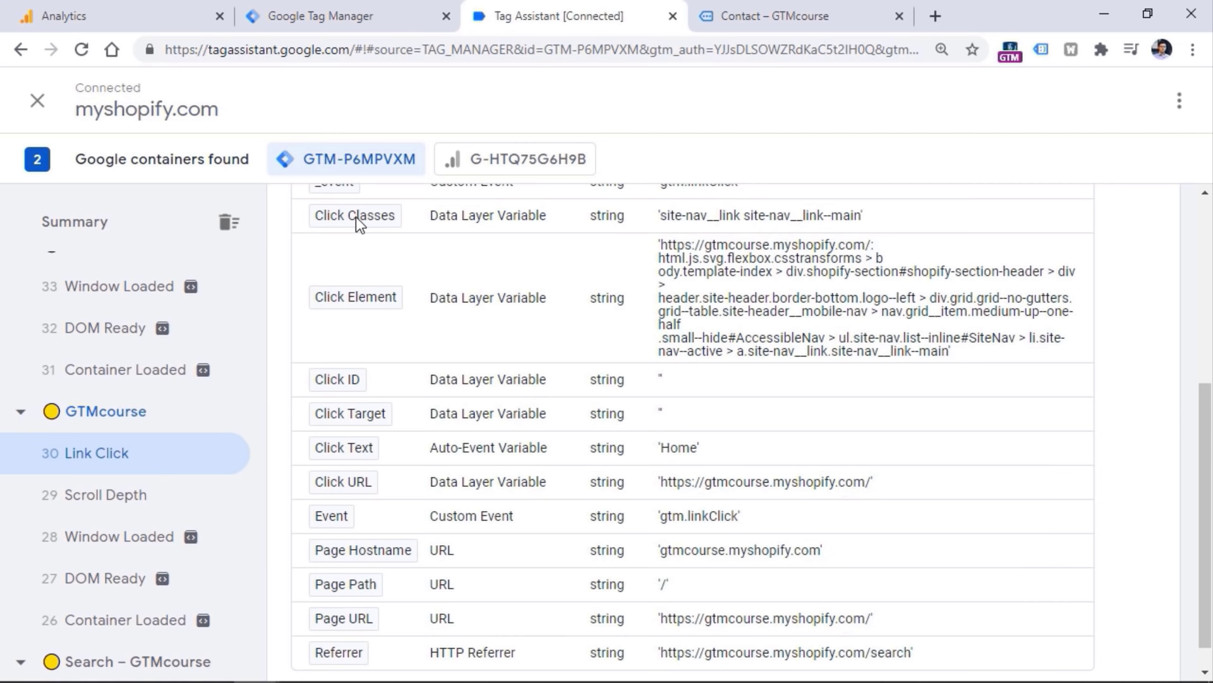
Relate the store's navigation menu links to the Click Classes value of the GTMcourse page's Home Link Click event.
click(733, 16)
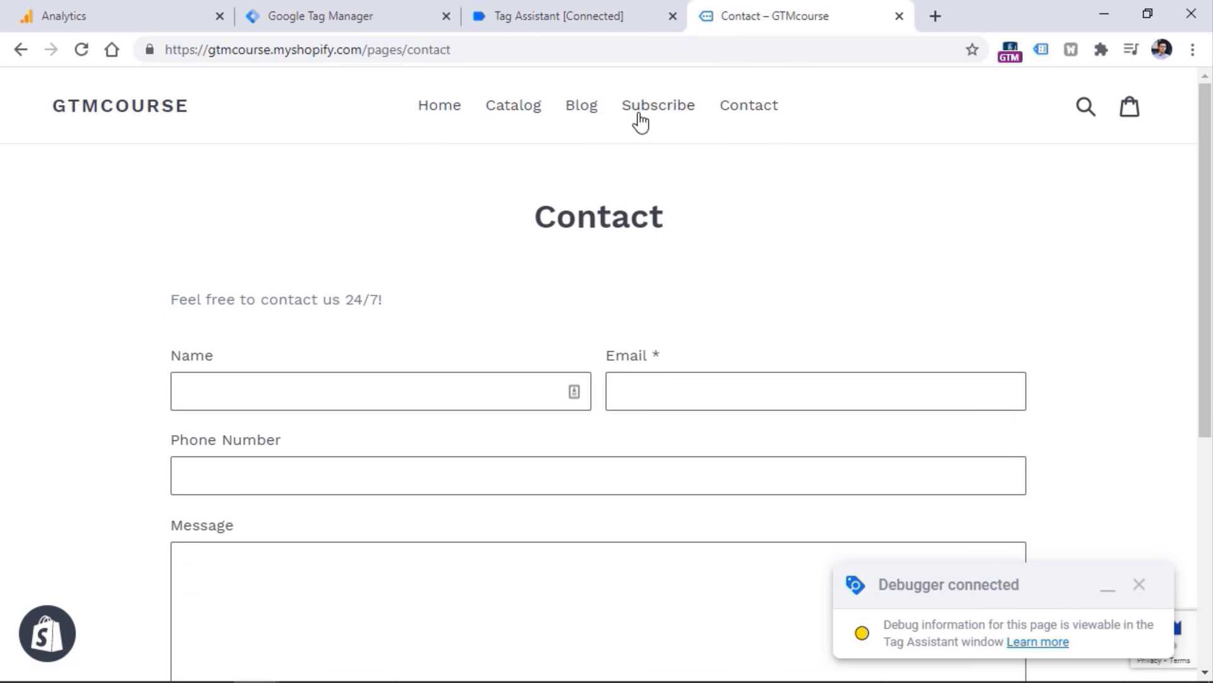
click(566, 25)
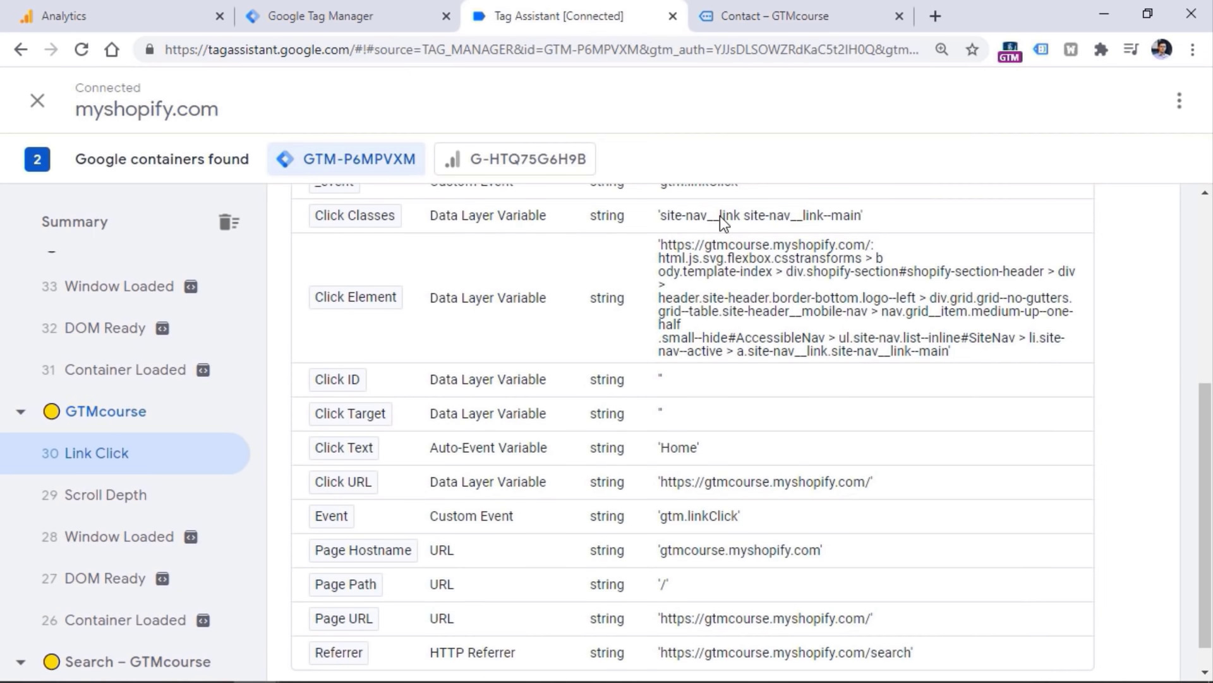
drag(663, 221, 862, 227)
click(741, 227)
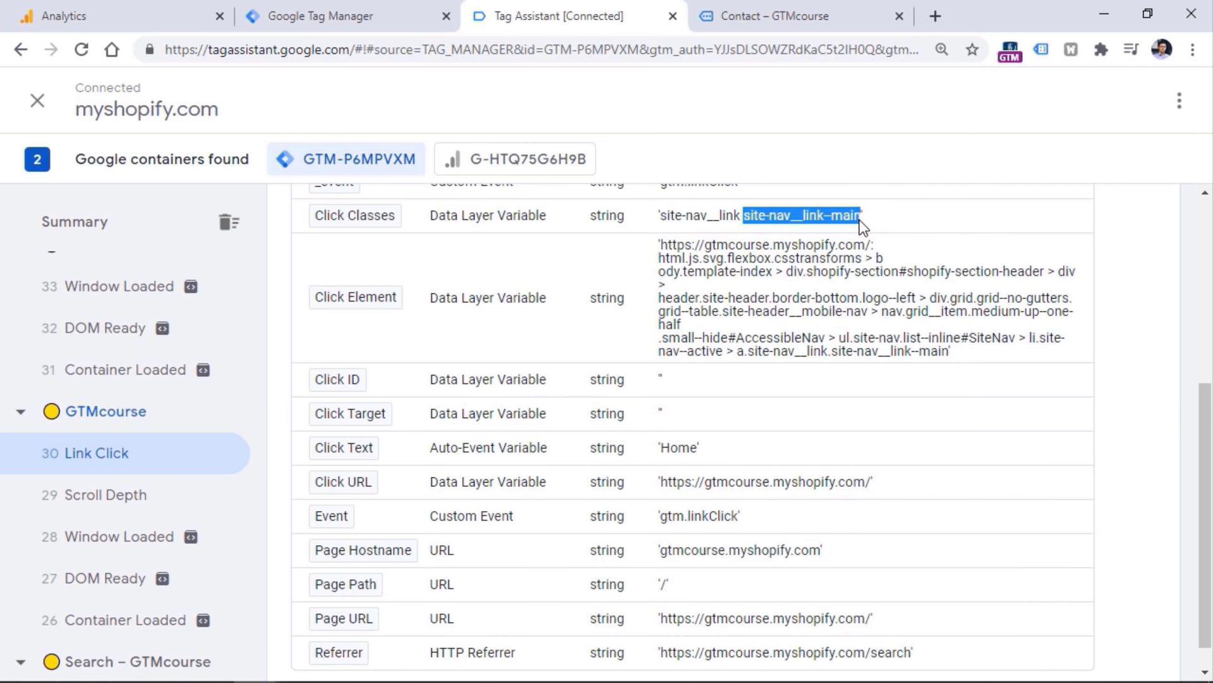
In Google Tag Manager, edit the All link clicks trigger so it fires on Some Link Clicks.
click(345, 5)
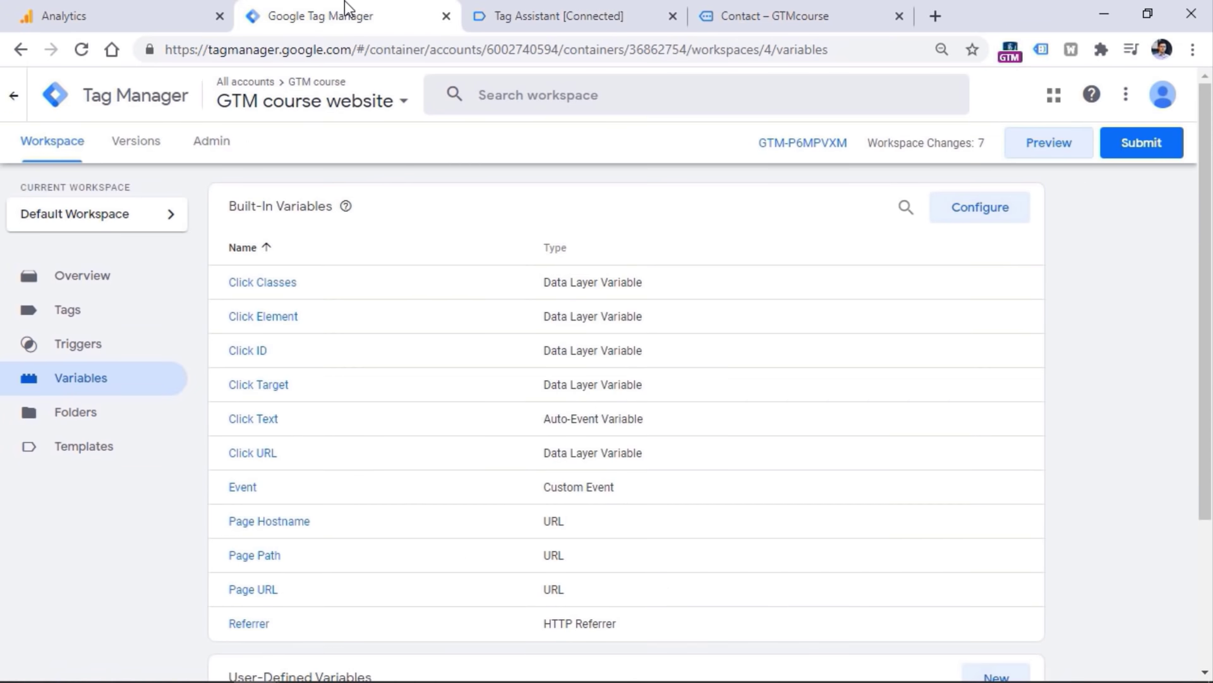
click(79, 348)
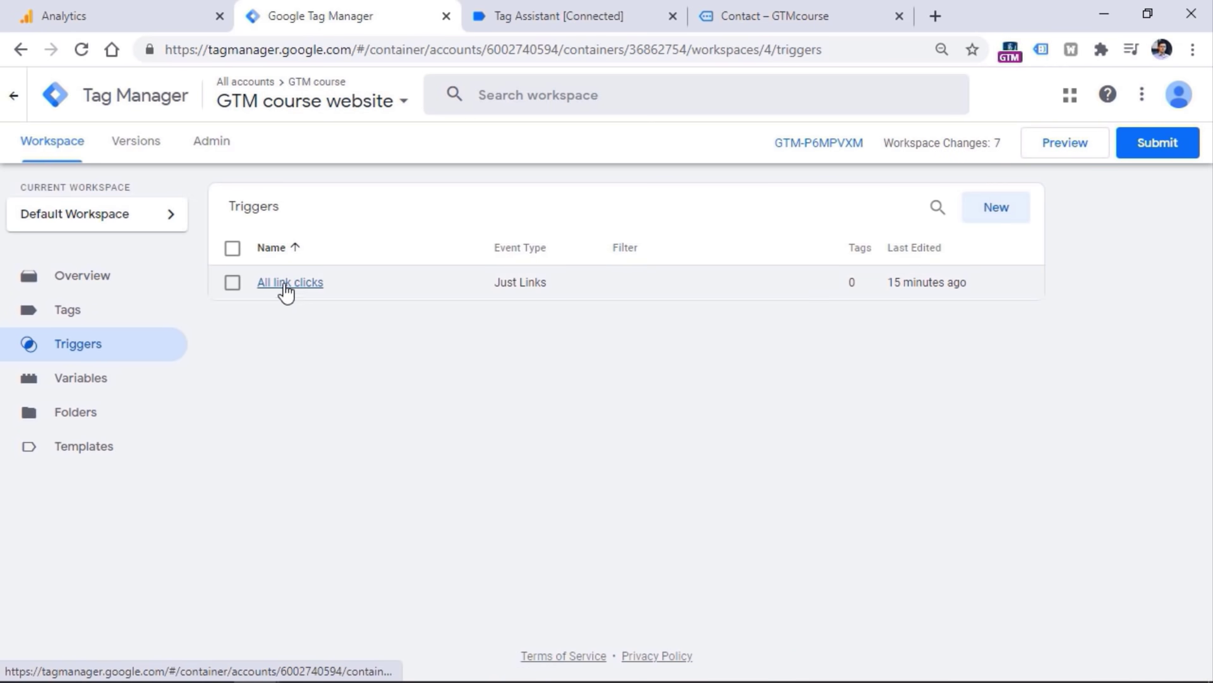
click(287, 289)
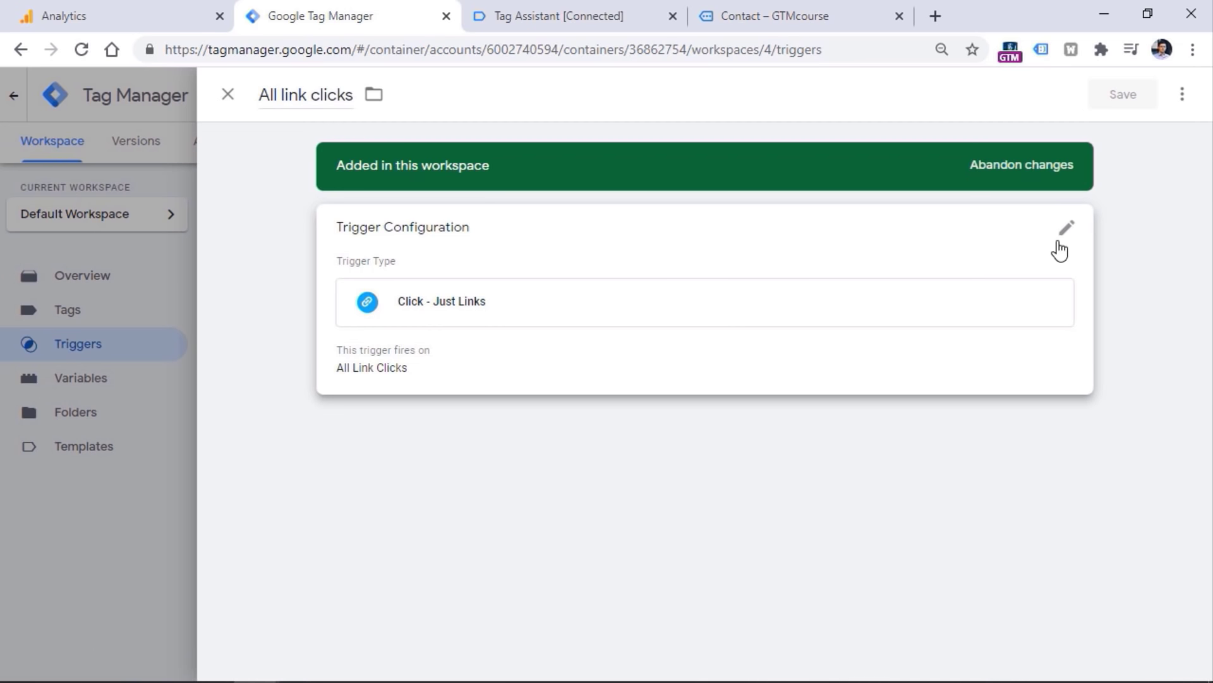
click(1063, 233)
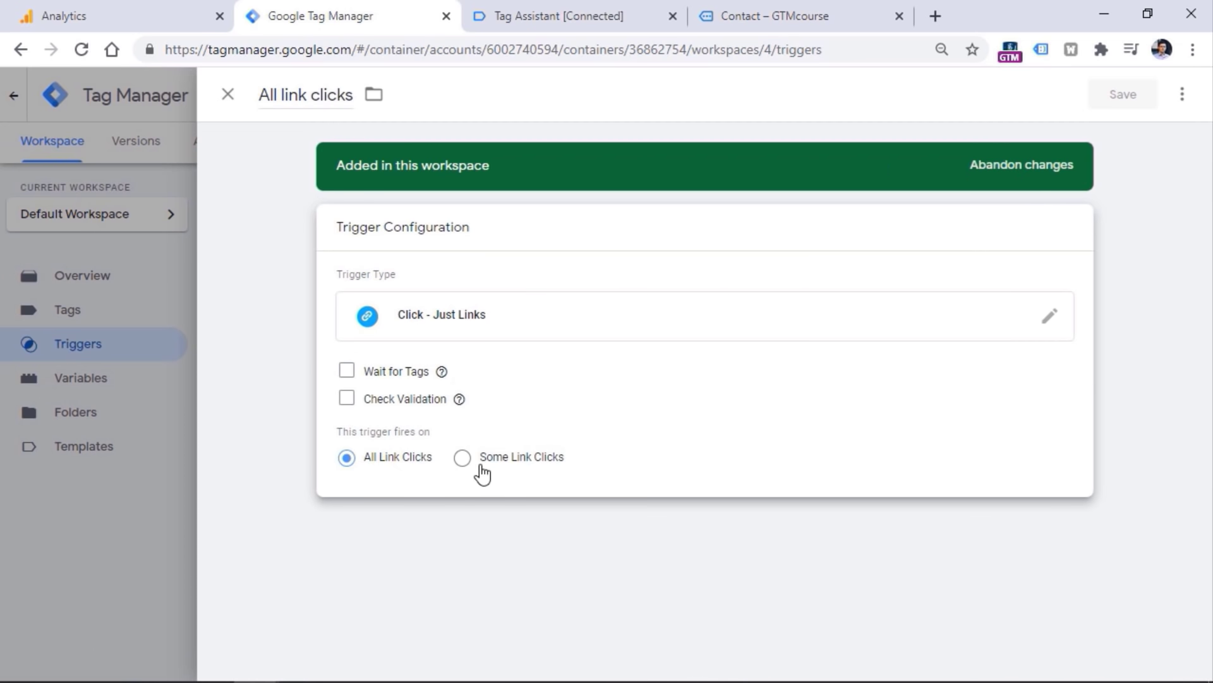
click(462, 458)
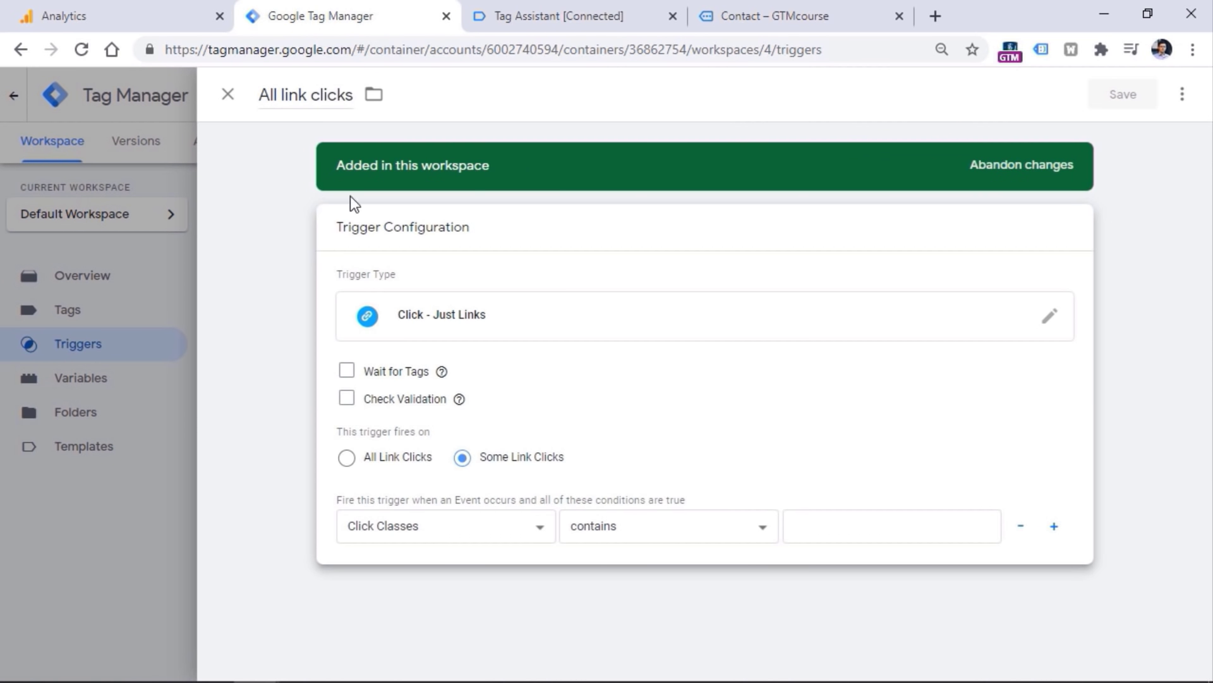
click(377, 465)
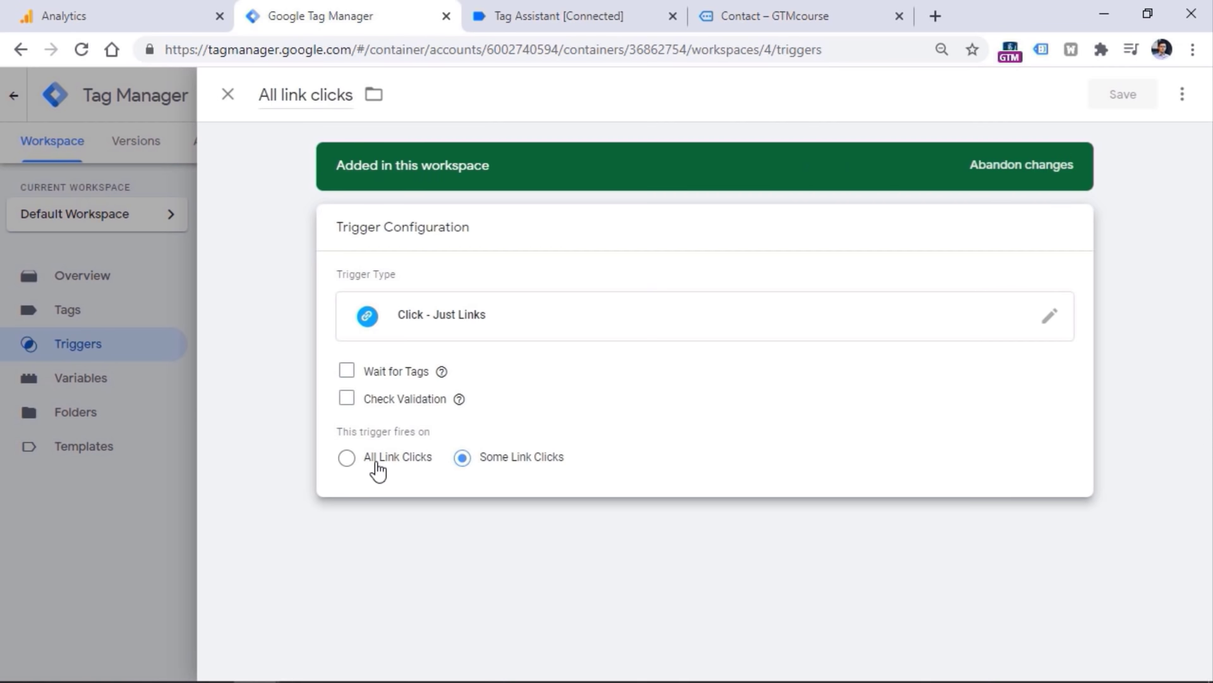
click(506, 463)
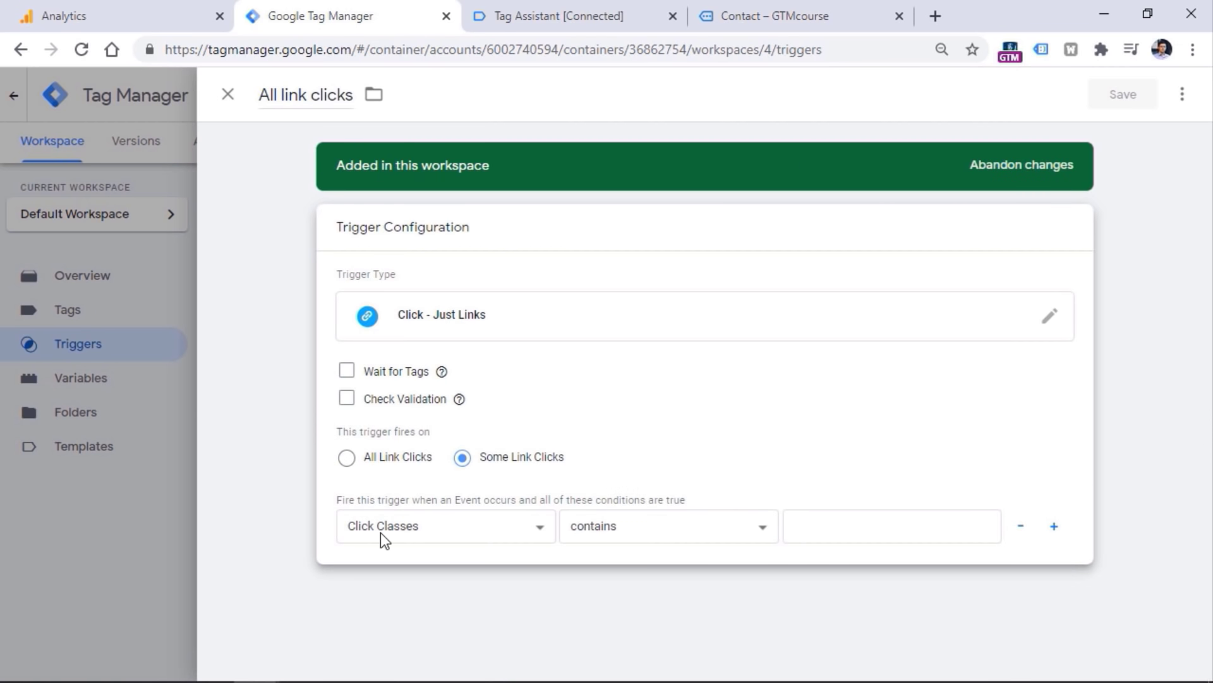
Copy site-nav__link--main from Tag Assistant's Click Classes value and set the trigger condition to Click Classes contains site-nav__link--main.
click(546, 15)
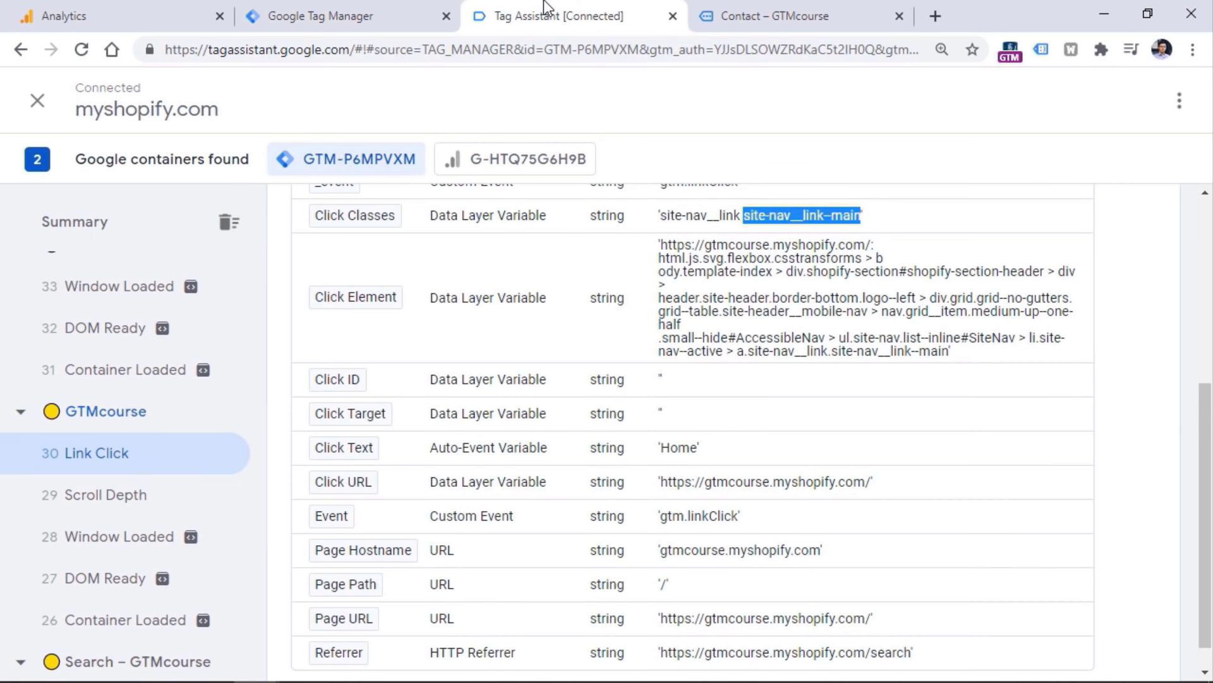
right_click(821, 215)
click(843, 229)
click(790, 233)
drag(744, 217, 862, 219)
right_click(850, 220)
click(854, 231)
click(448, 5)
right_click(861, 524)
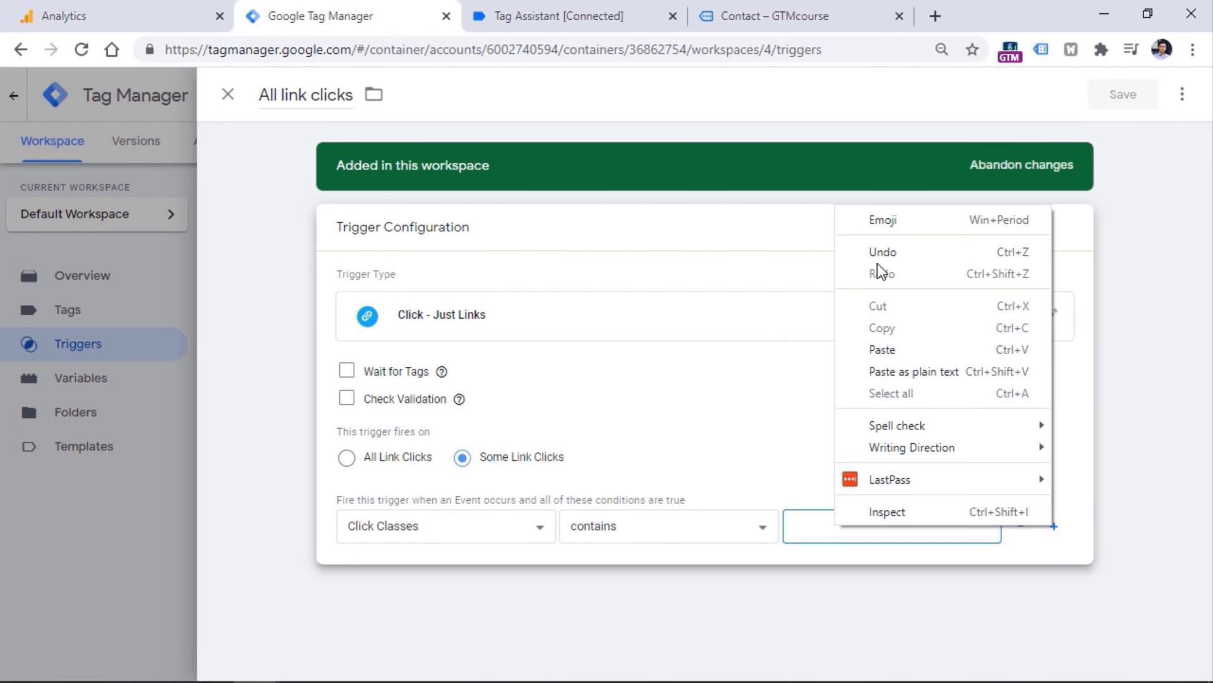
click(885, 345)
Rename the trigger to "Link click - menu item" and save it.
click(309, 96)
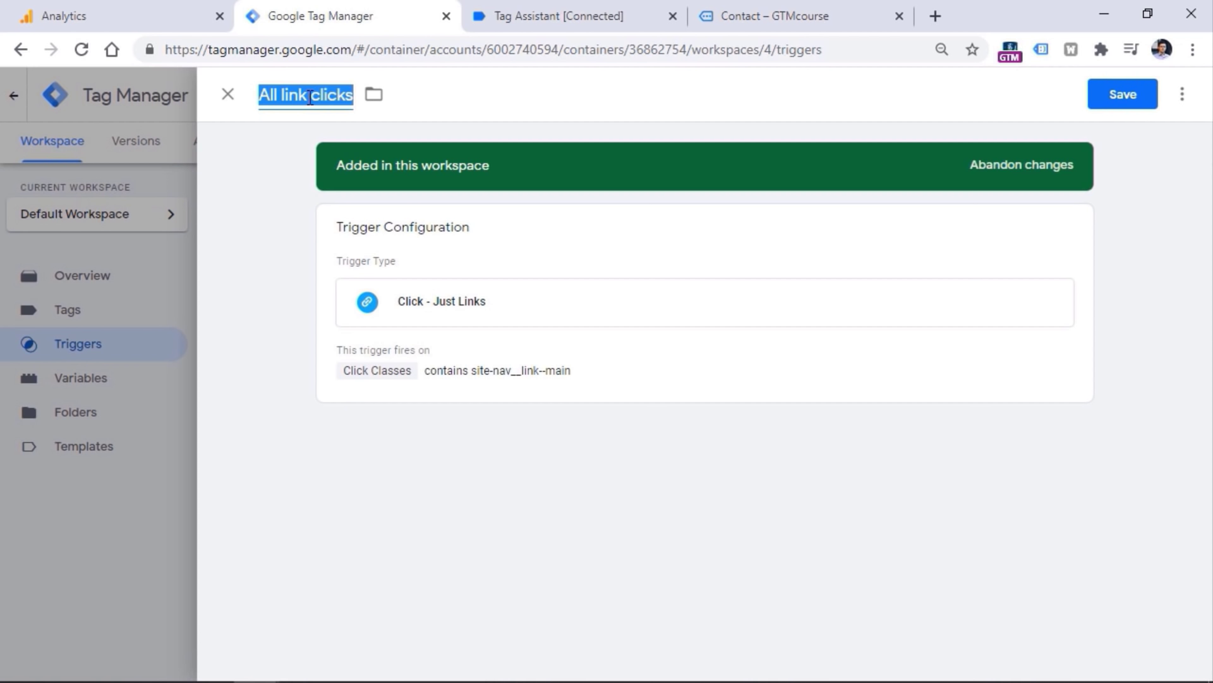
text(Link click - )
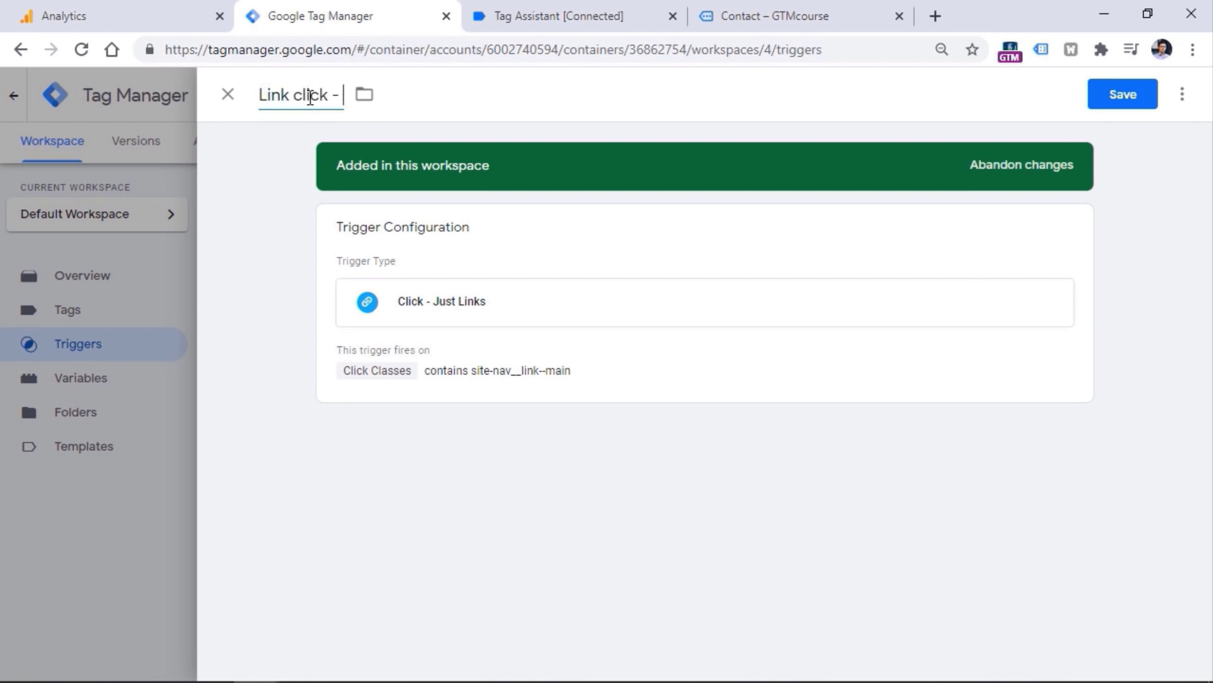
text(menu item)
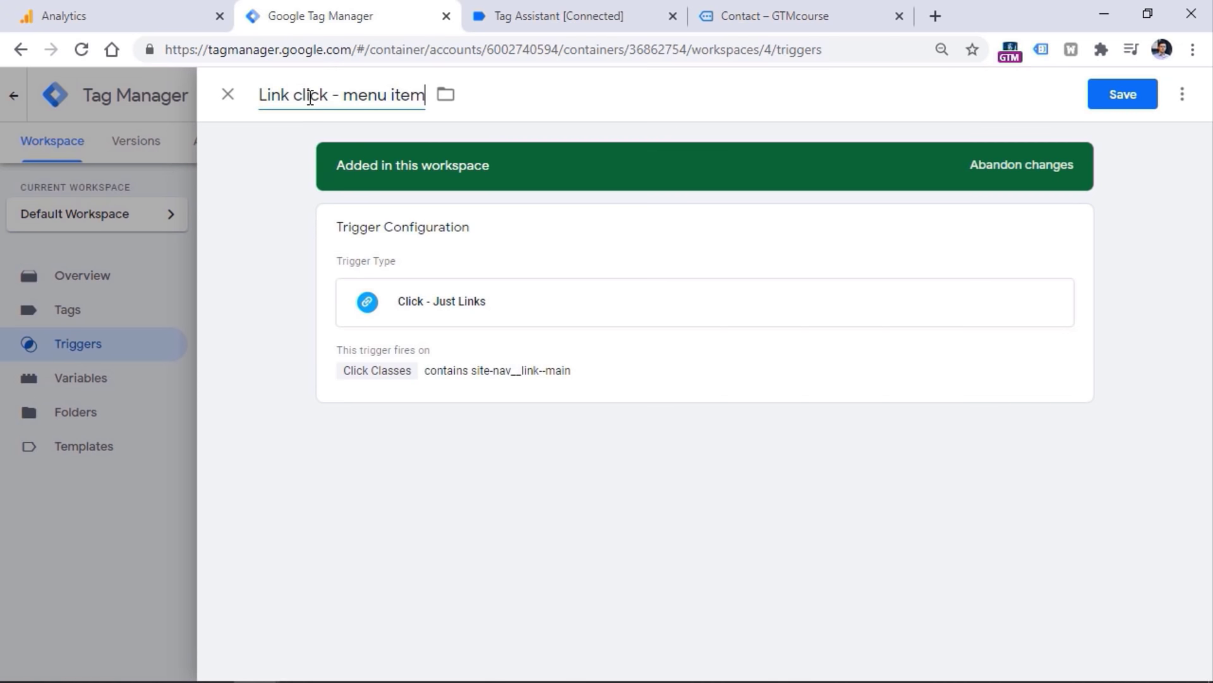
click(1128, 101)
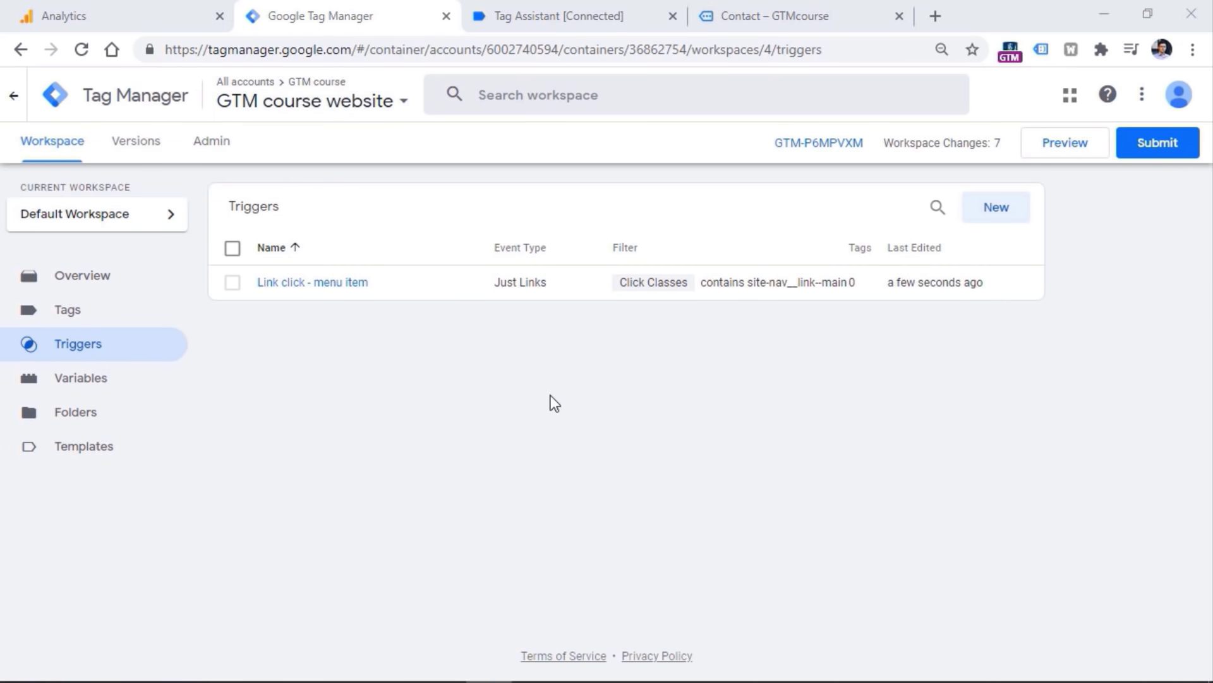
Compare the saved trigger's condition with the Click Classes value of the Home Link Click event in Tag Assistant.
click(557, 7)
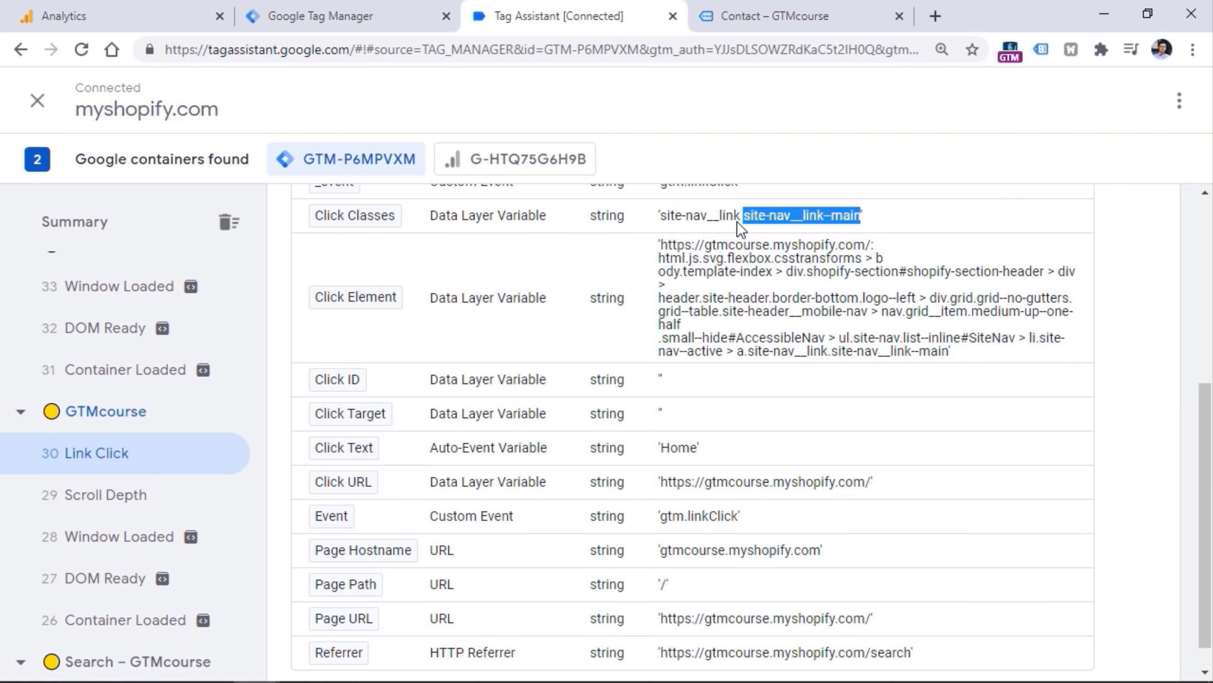
click(350, 2)
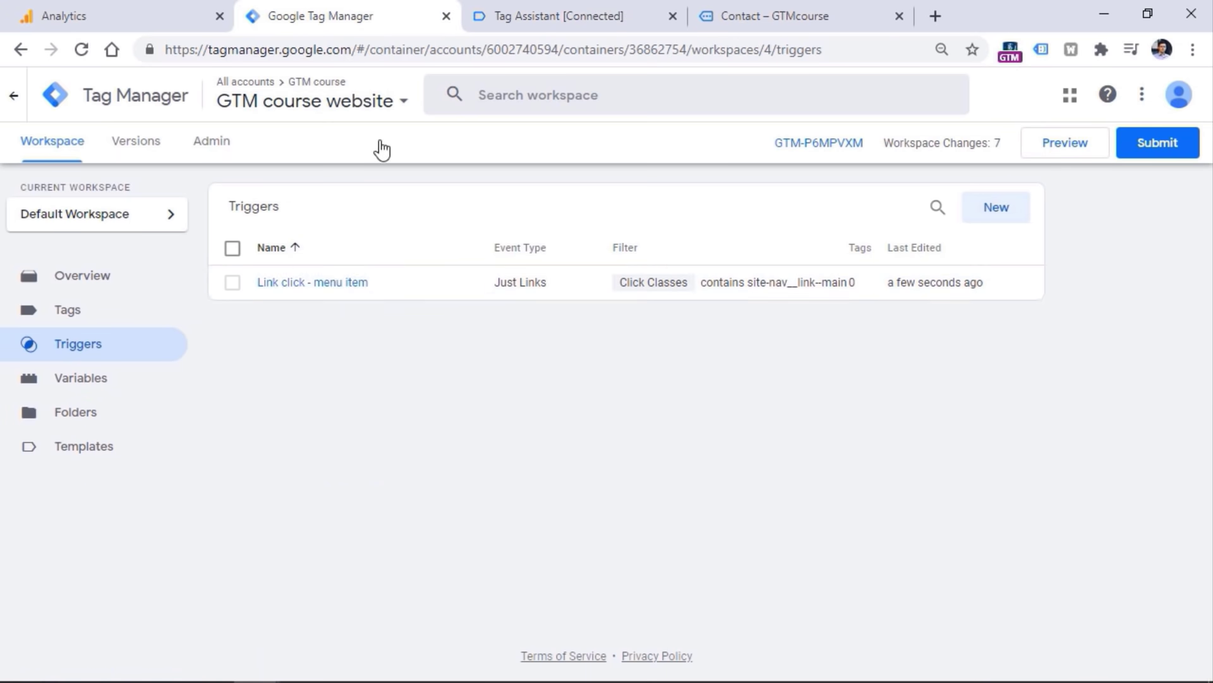
click(567, 17)
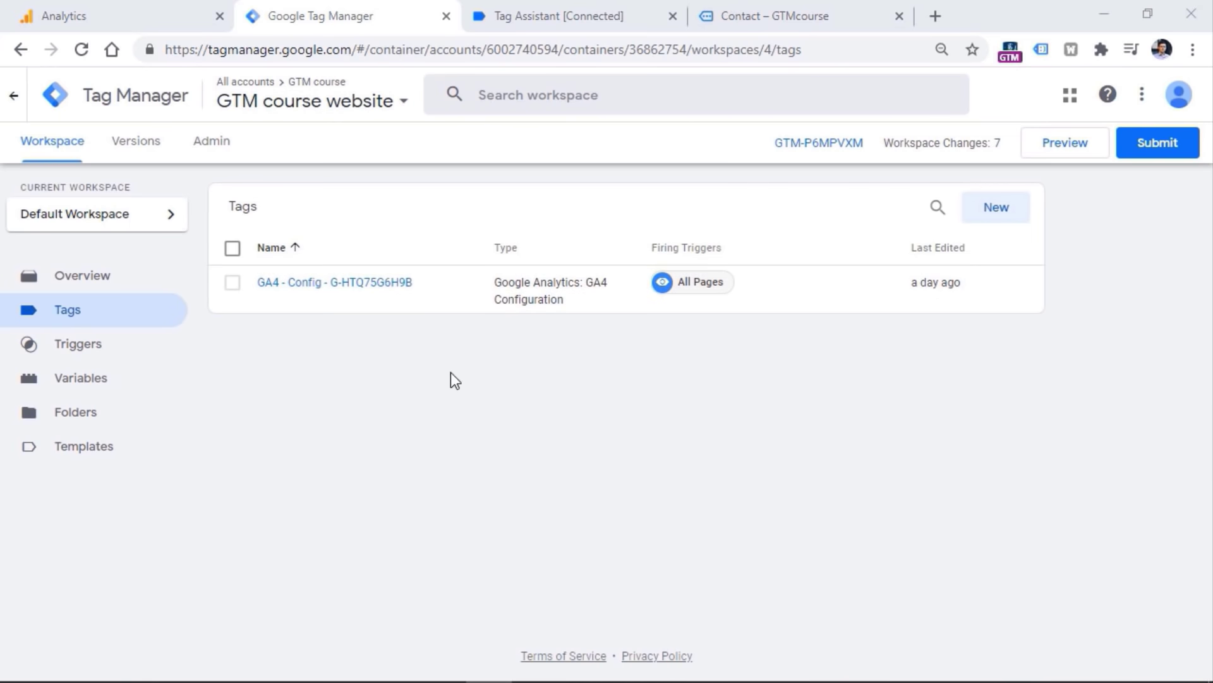
Create a new tag in Google Tag Manager with the type Google Analytics: GA4 Event.
click(94, 320)
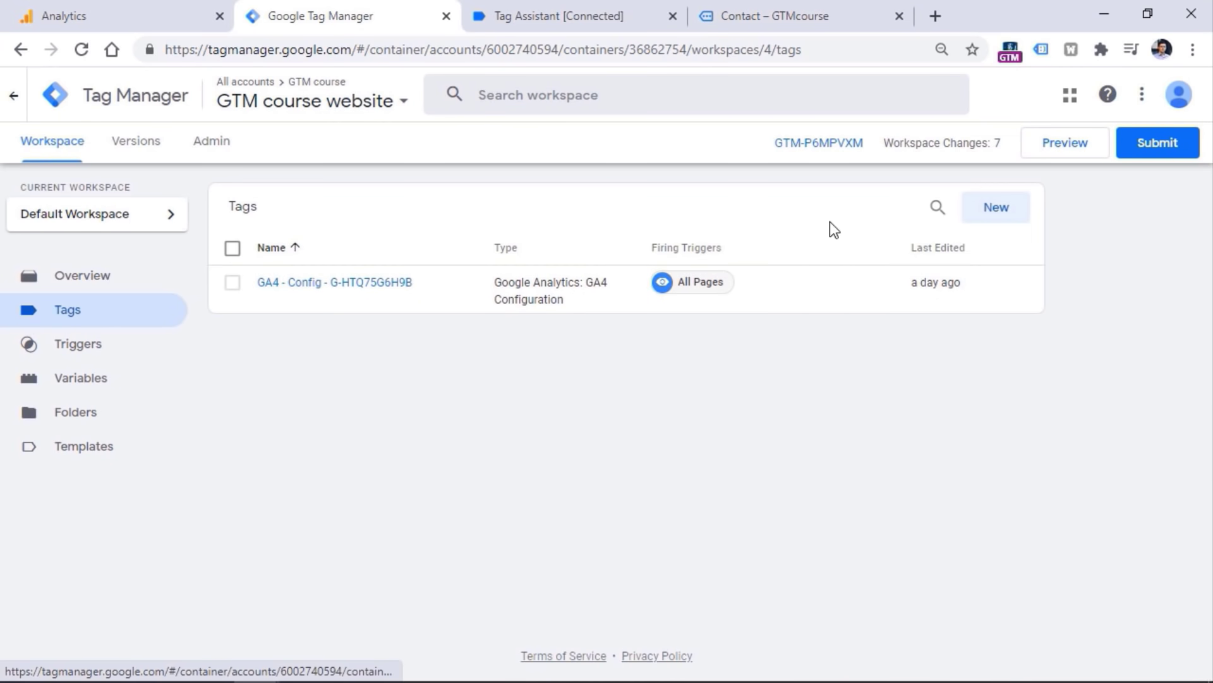
click(997, 208)
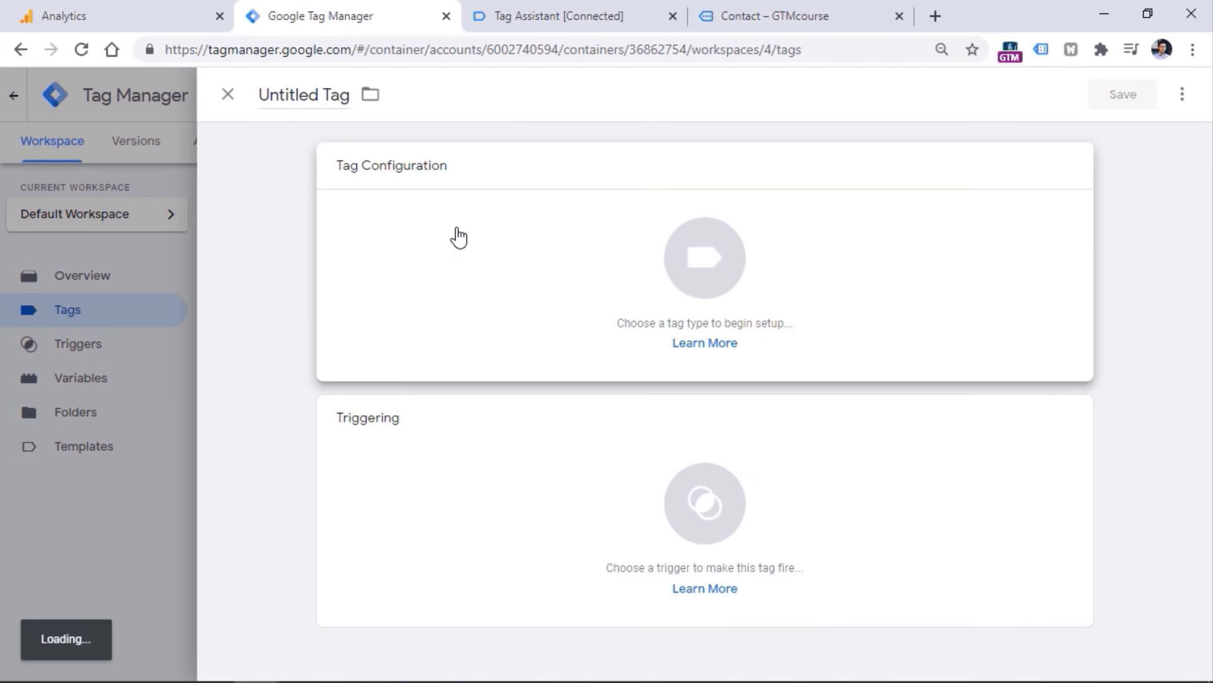
click(455, 235)
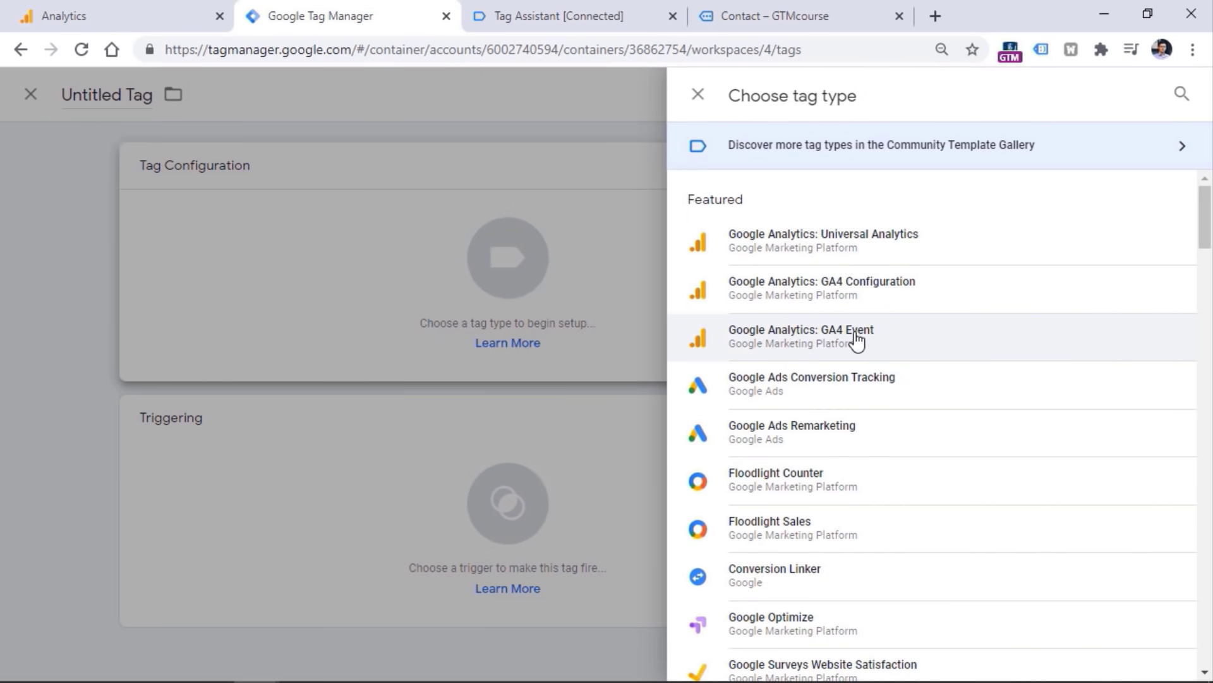
click(821, 342)
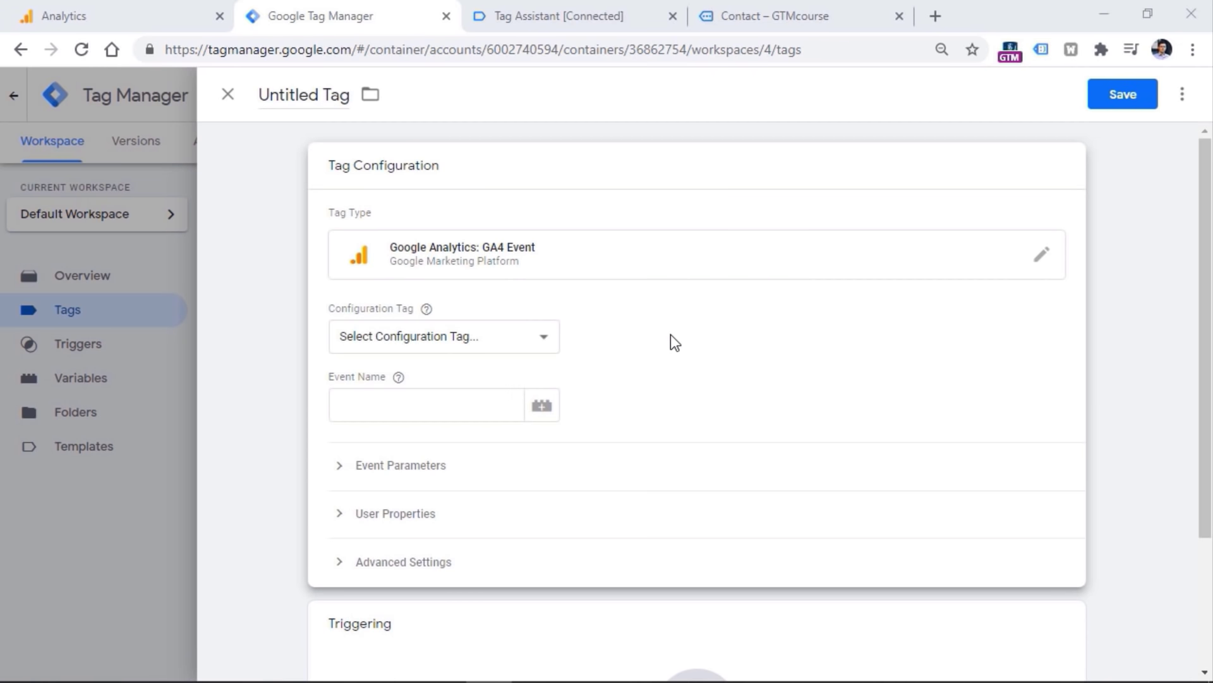
Set the event tag's configuration to None - Manually Set ID with measurement ID G-HTQ75G6H9B.
click(489, 345)
click(415, 378)
key(ctrl+v)
click(724, 349)
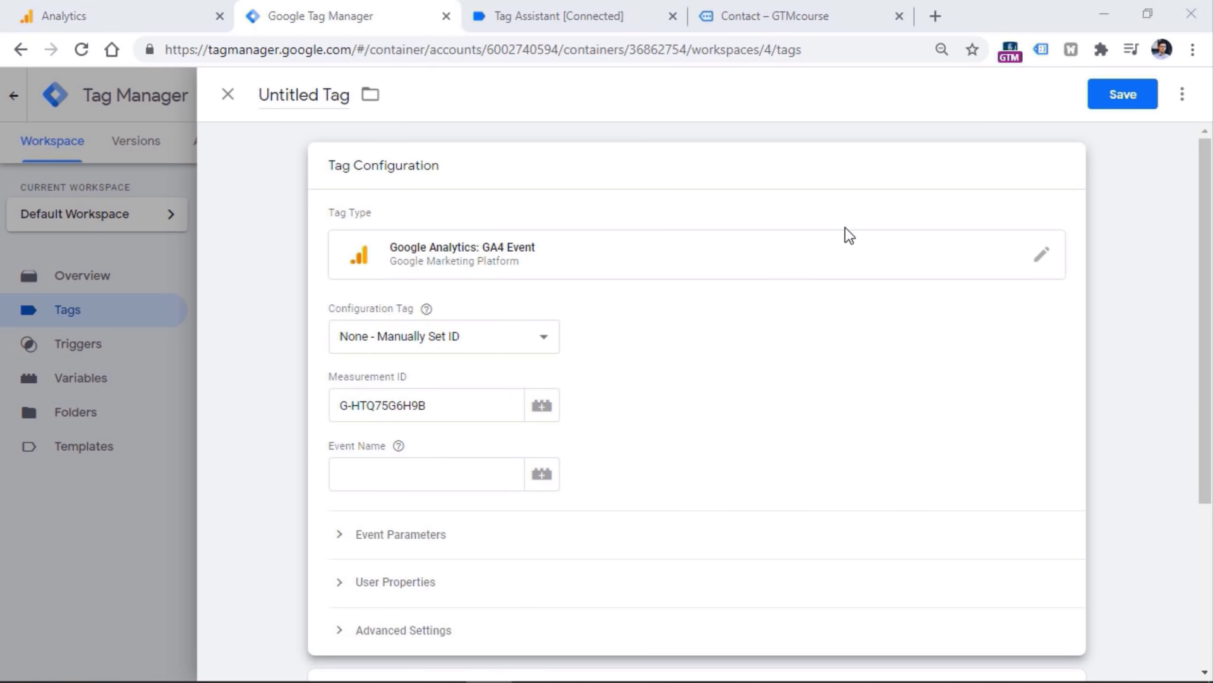
Select GA4 - Config - G-HTQ75G6H9B as the event tag's configuration tag.
click(460, 336)
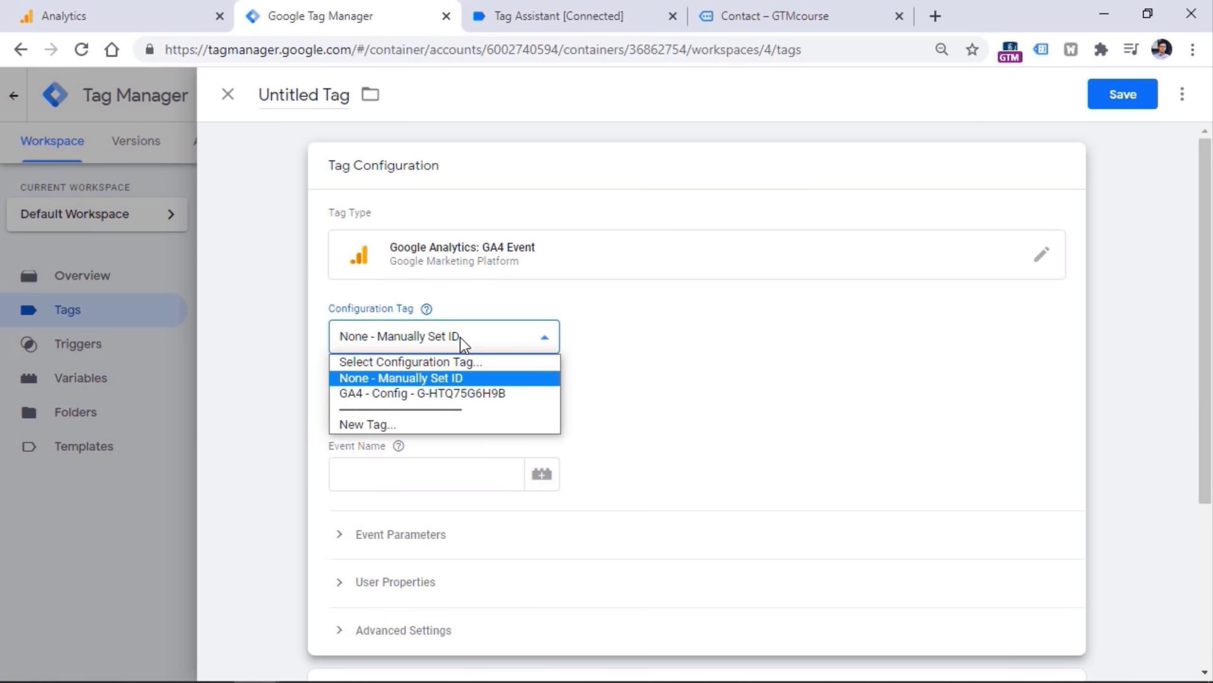
click(437, 395)
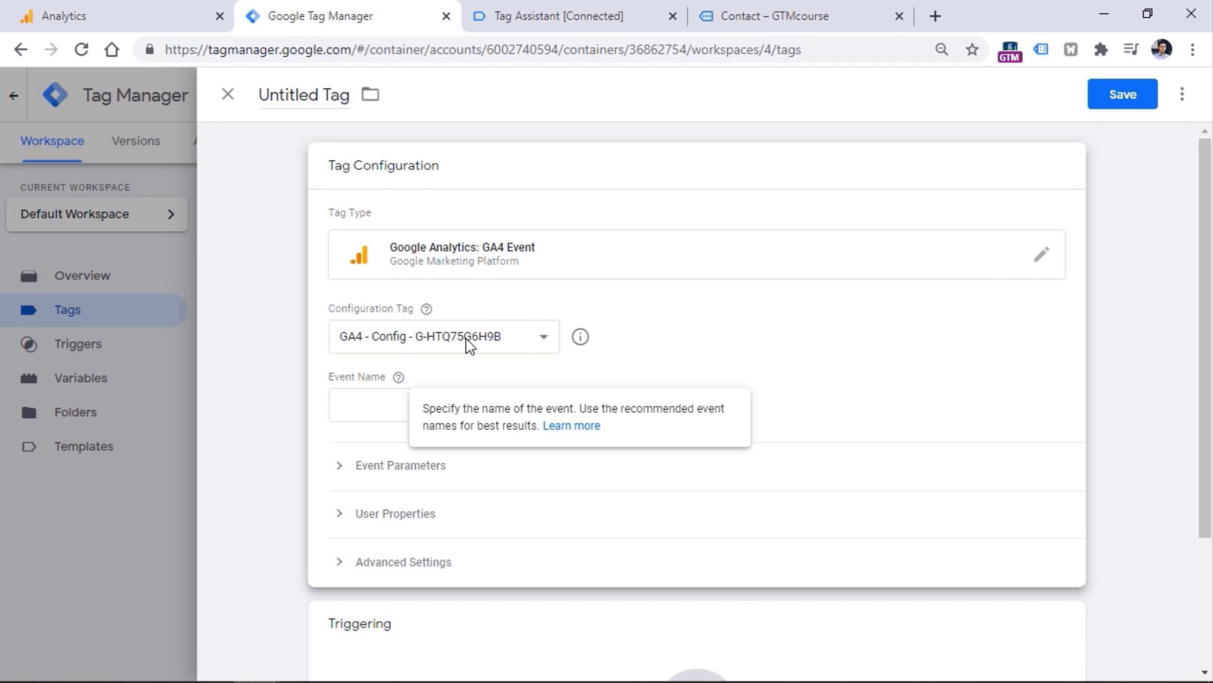
click(412, 336)
click(436, 338)
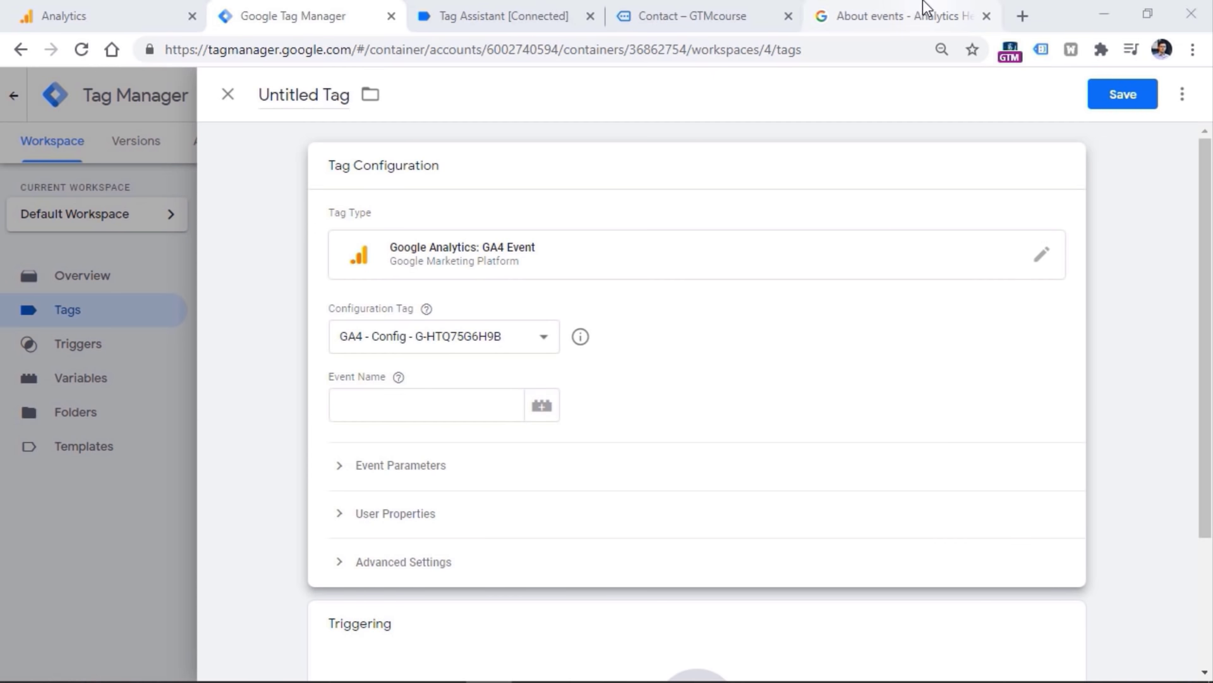
Open the Automatically collected events article from the About events help page and find the click event in its table.
click(905, 4)
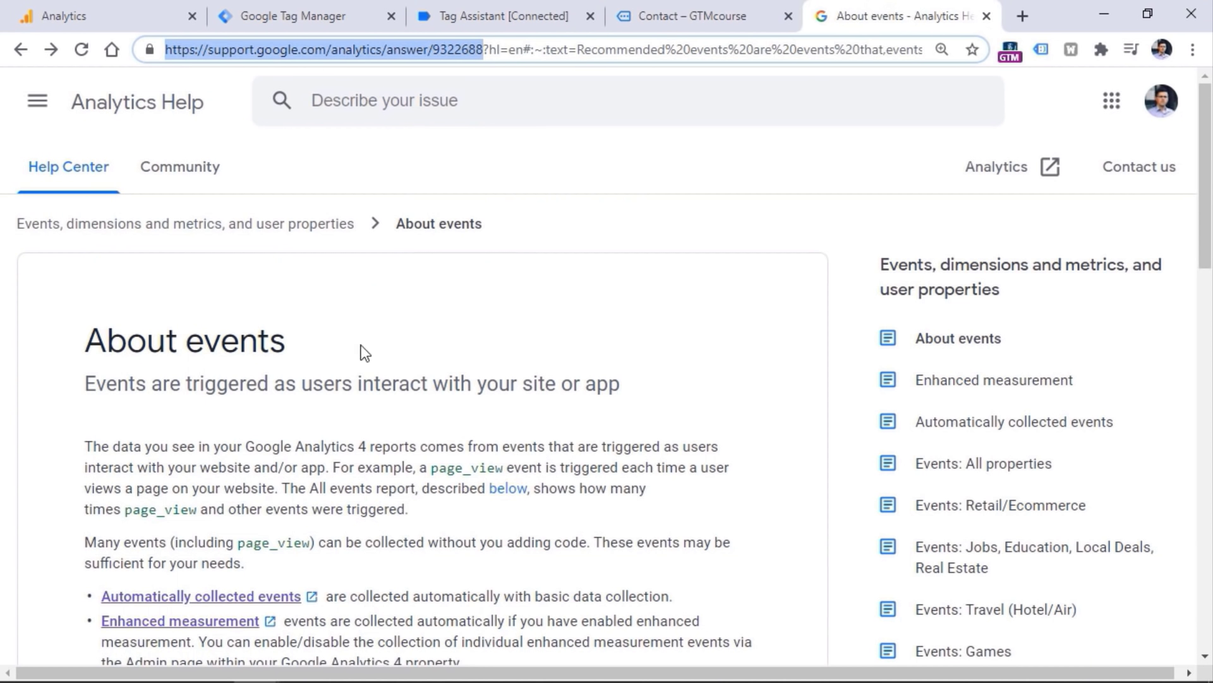
scroll(396, 387, down, 5)
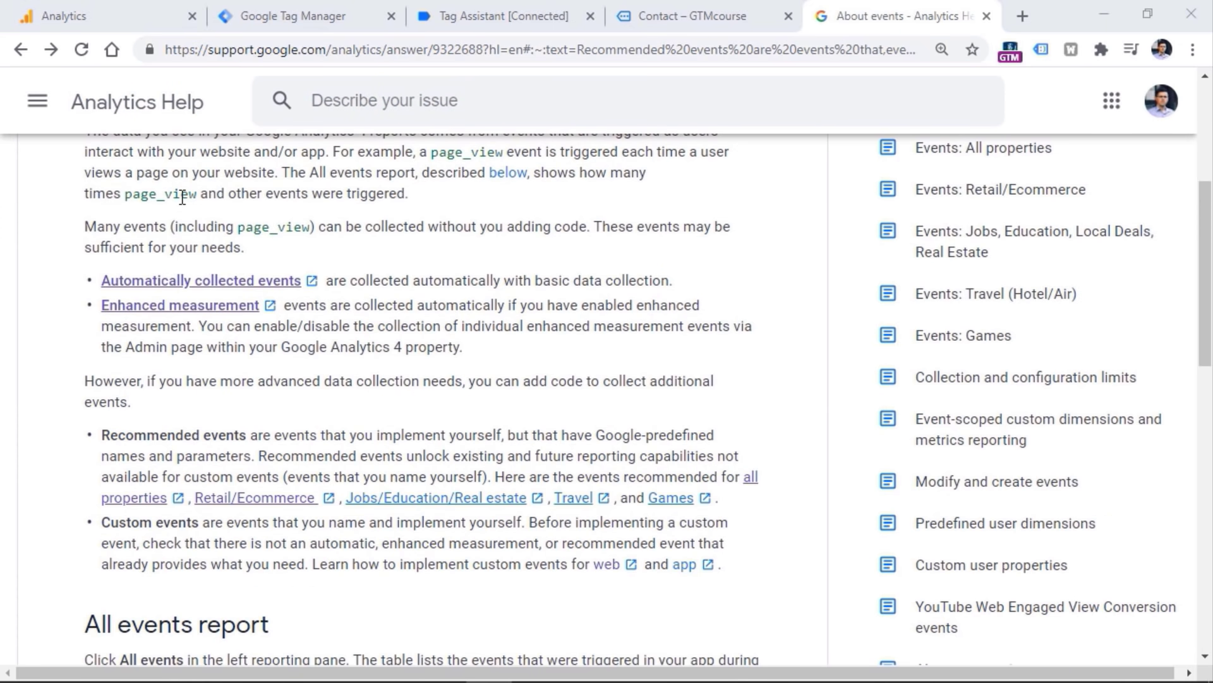
click(201, 282)
scroll(453, 272, down, 5)
scroll(366, 271, down, 10)
scroll(179, 373, up, 10)
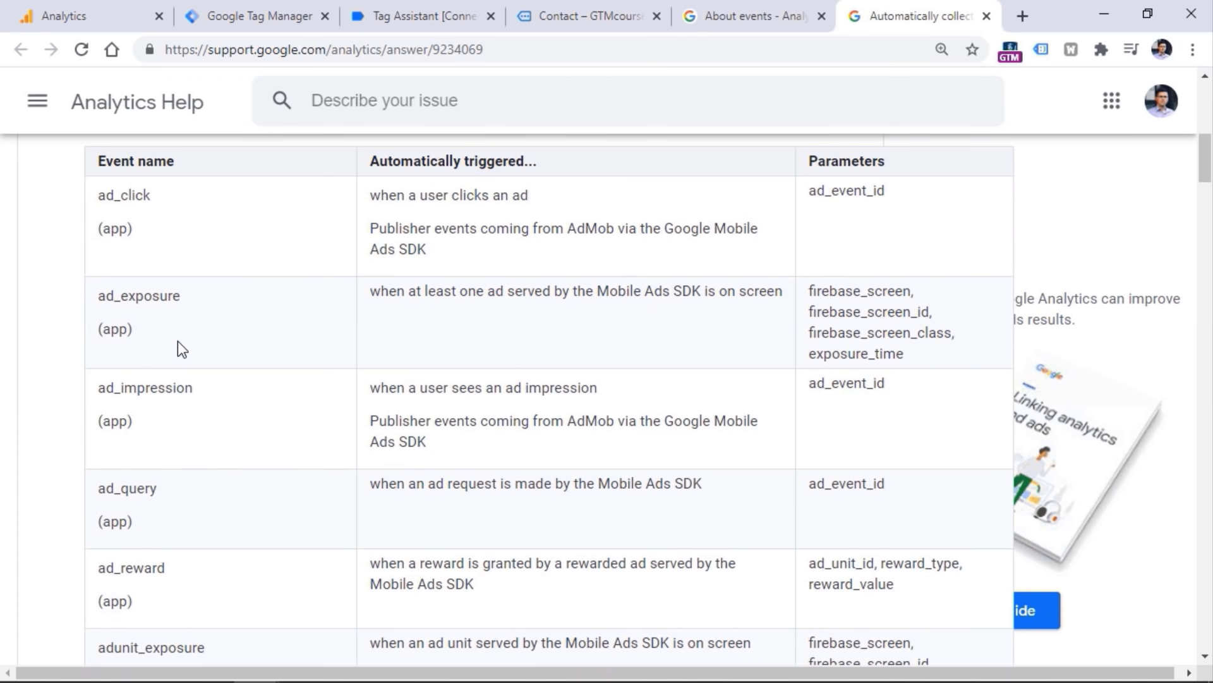
scroll(178, 342, down, 20)
scroll(176, 344, down, 5)
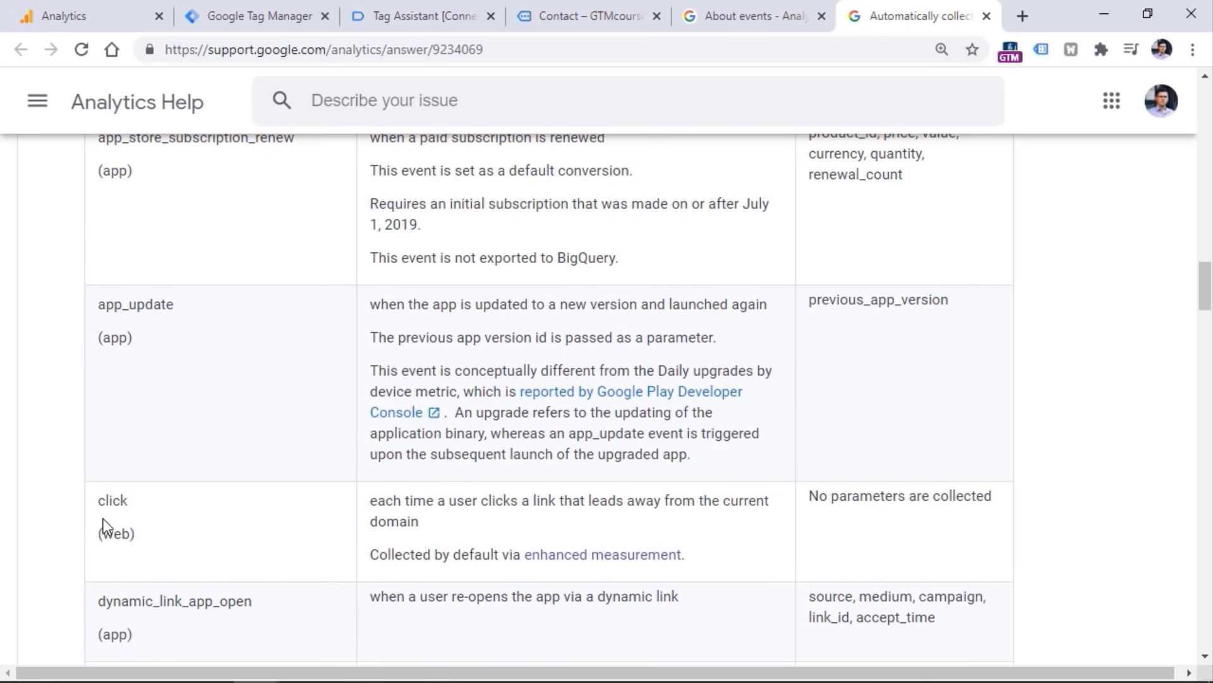
Examine the click event's trigger description and parameters in the automatically collected events table.
double_click(114, 502)
click(114, 500)
drag(816, 494, 994, 499)
click(980, 517)
drag(811, 499, 993, 501)
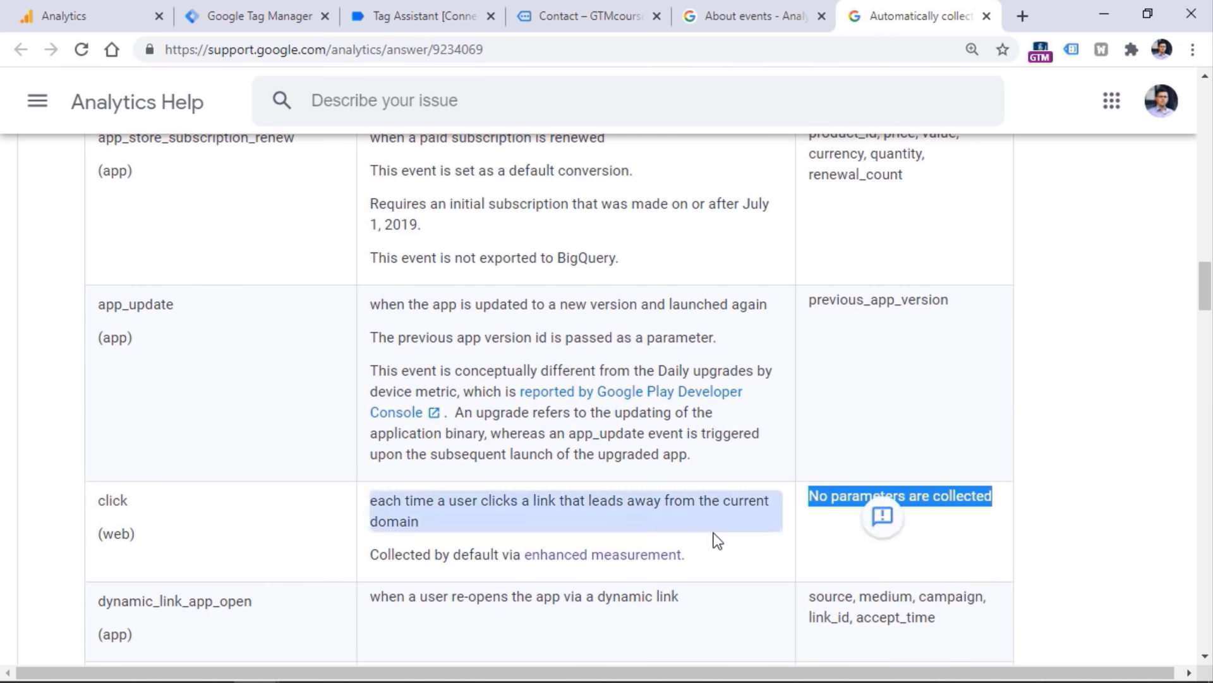
Open the enhanced measurement article and examine the Outbound clicks event's name and its link parameters.
click(611, 564)
scroll(566, 426, down, 15)
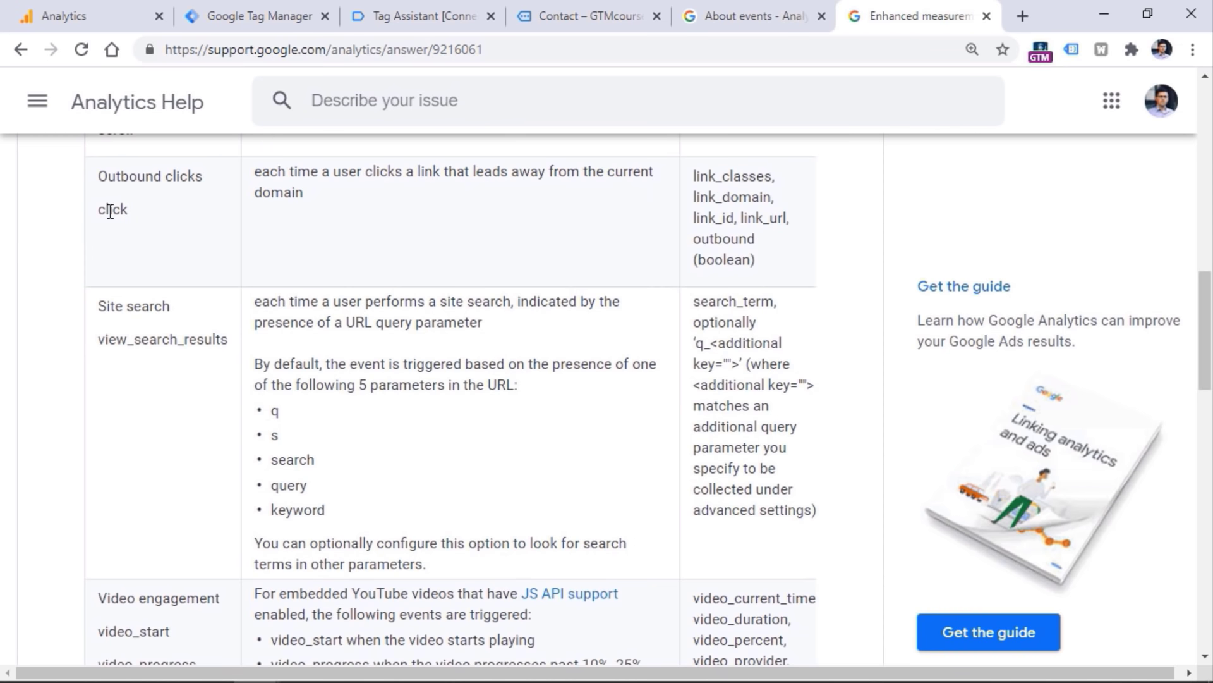
double_click(110, 211)
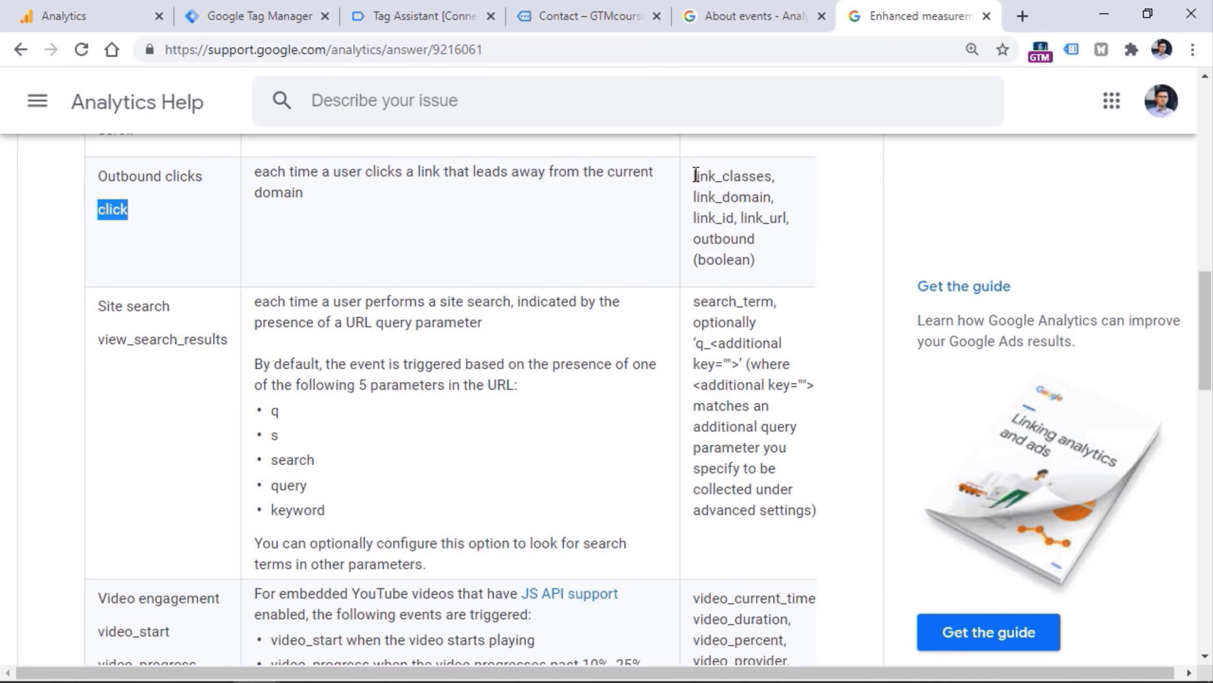
drag(696, 175, 792, 216)
click(773, 242)
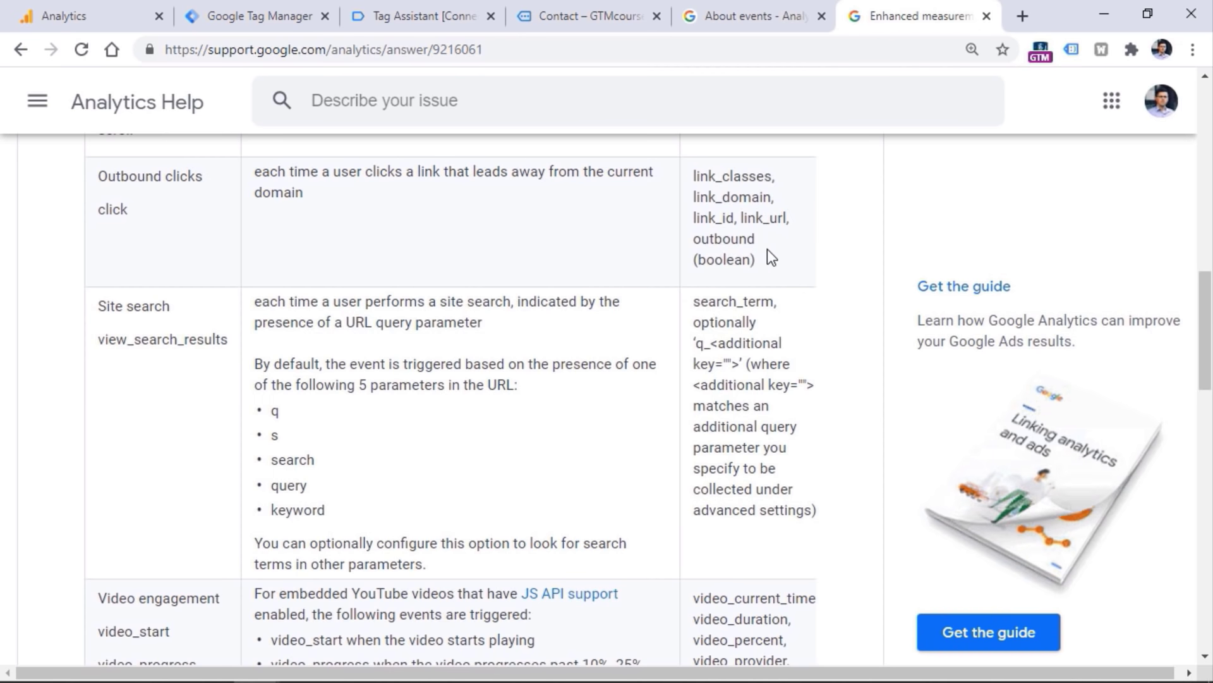
drag(694, 171, 790, 217)
click(790, 218)
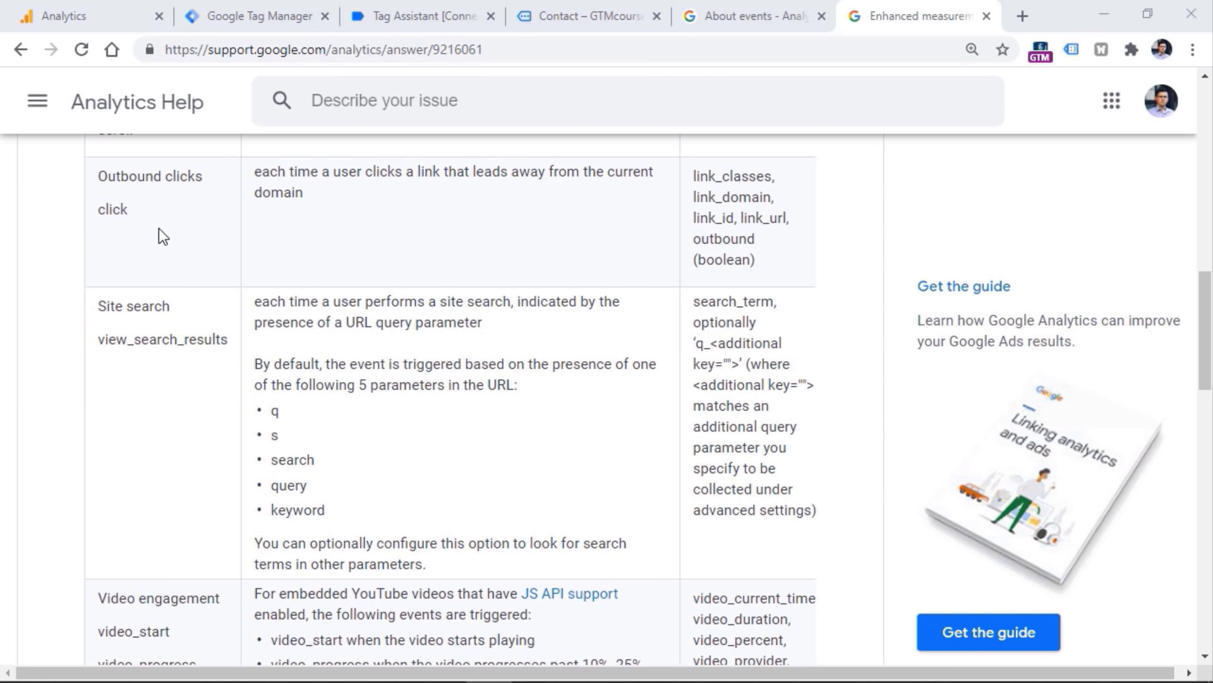
double_click(117, 211)
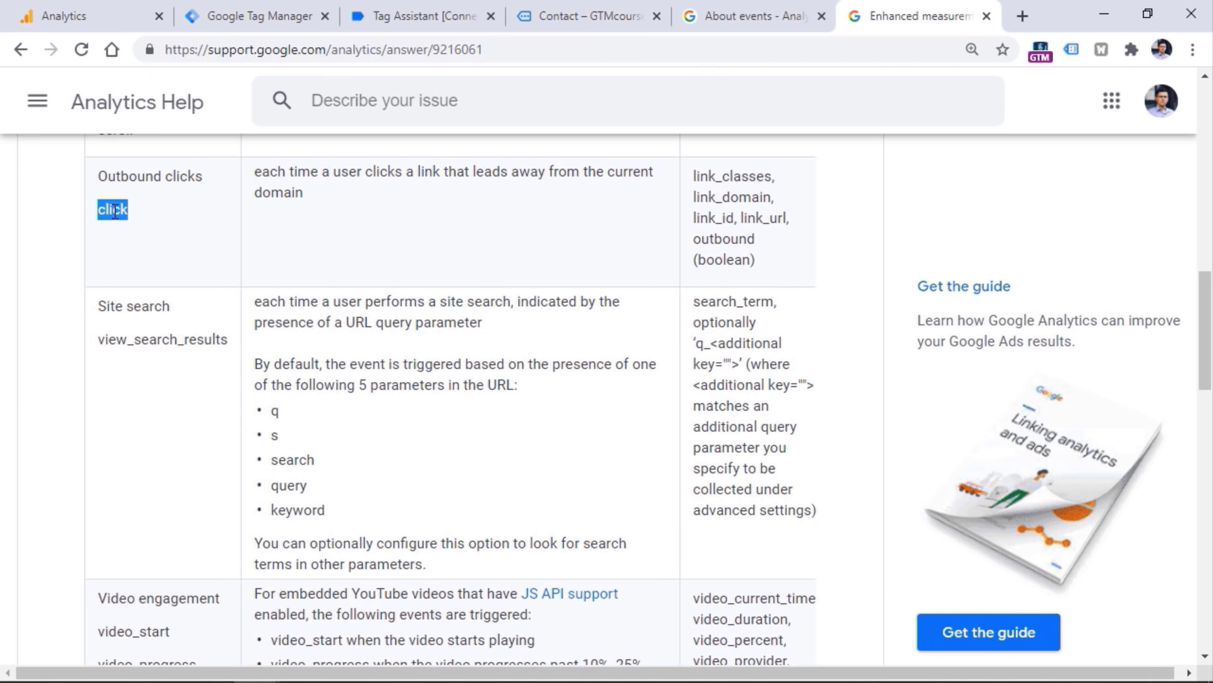
double_click(701, 179)
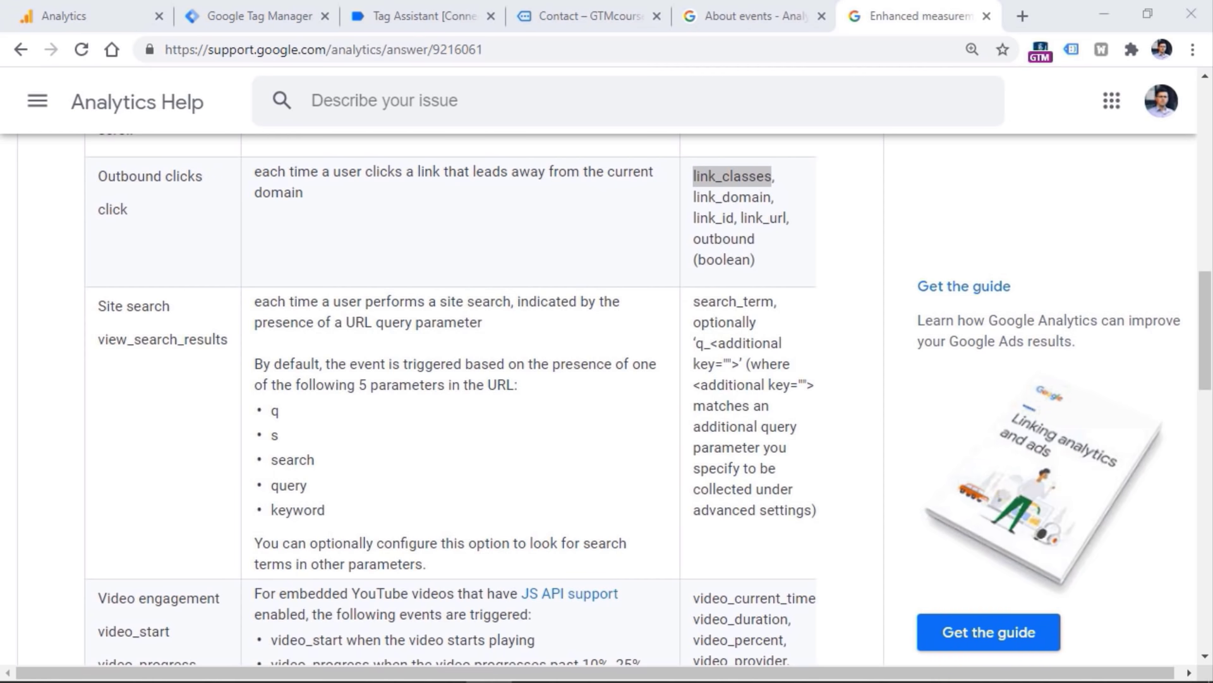
Check the Outbound clicks event's name and parameters, and set the event name to click in the Google Tag Manager event tag.
click(733, 177)
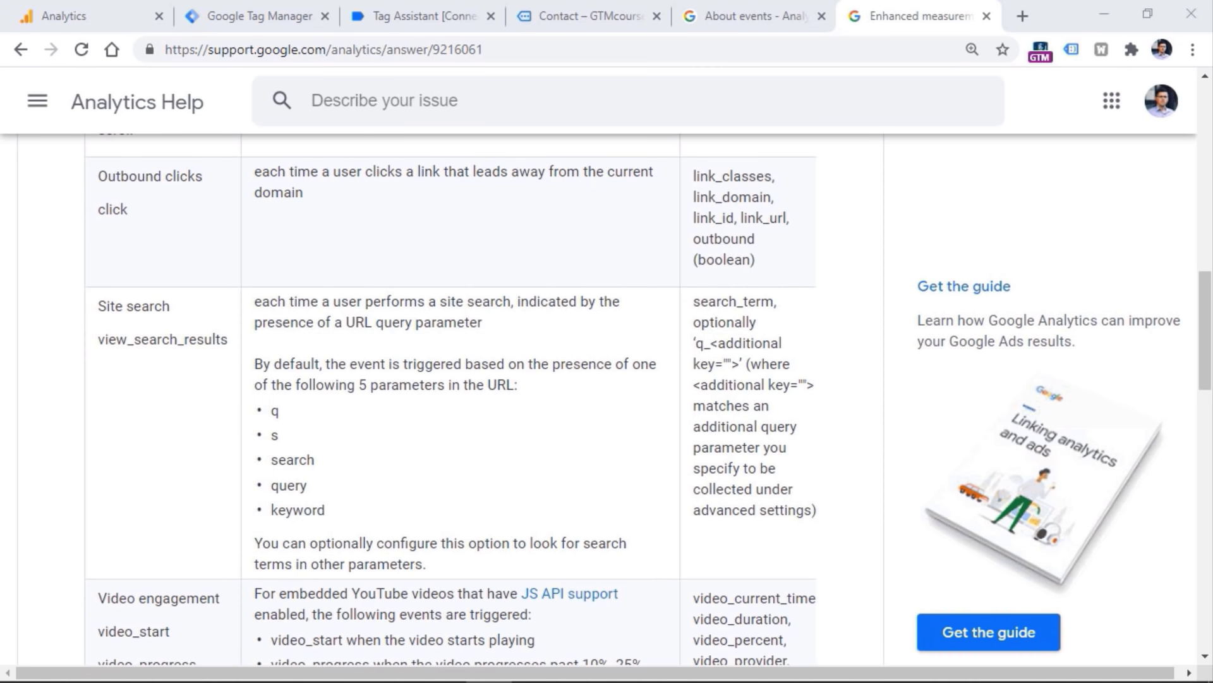
double_click(108, 209)
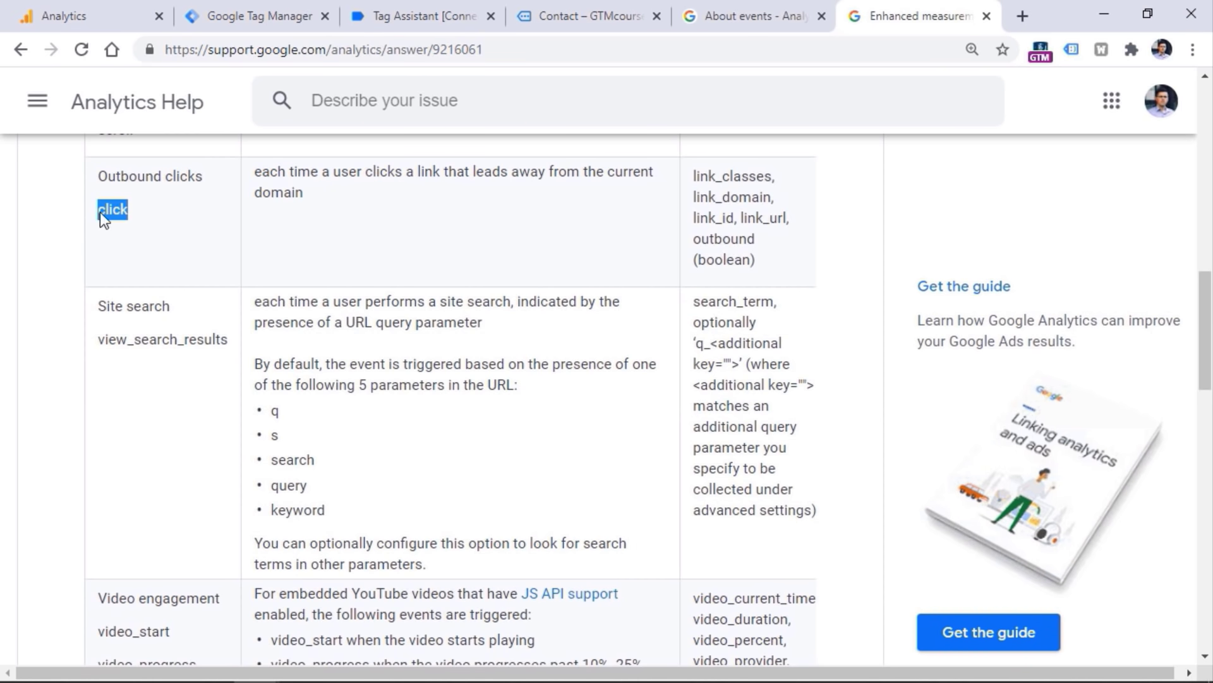
drag(694, 175, 766, 243)
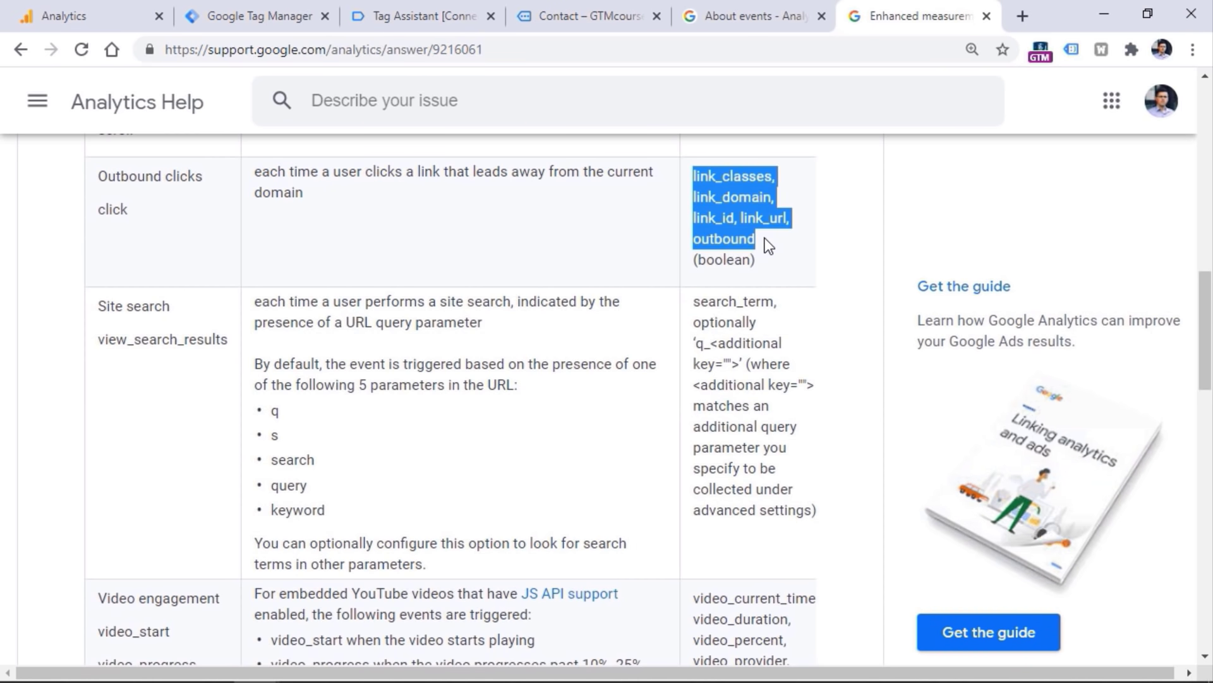
click(761, 216)
drag(692, 176, 784, 219)
click(795, 221)
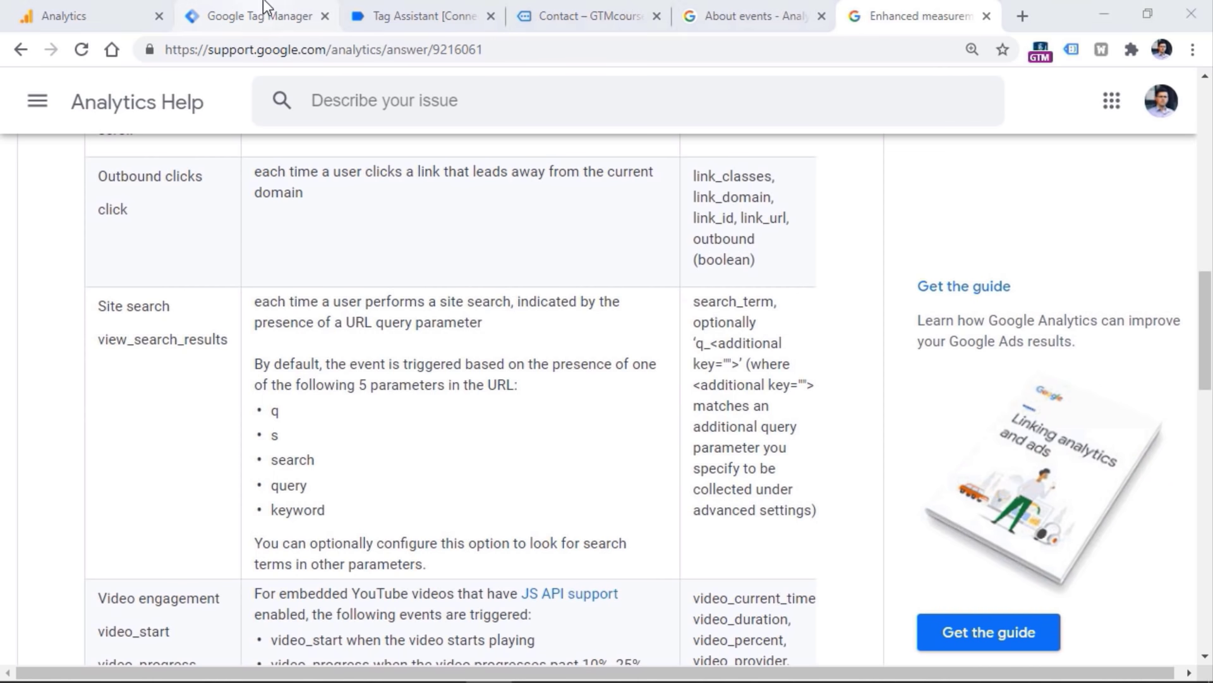
click(261, 7)
click(395, 410)
text(click)
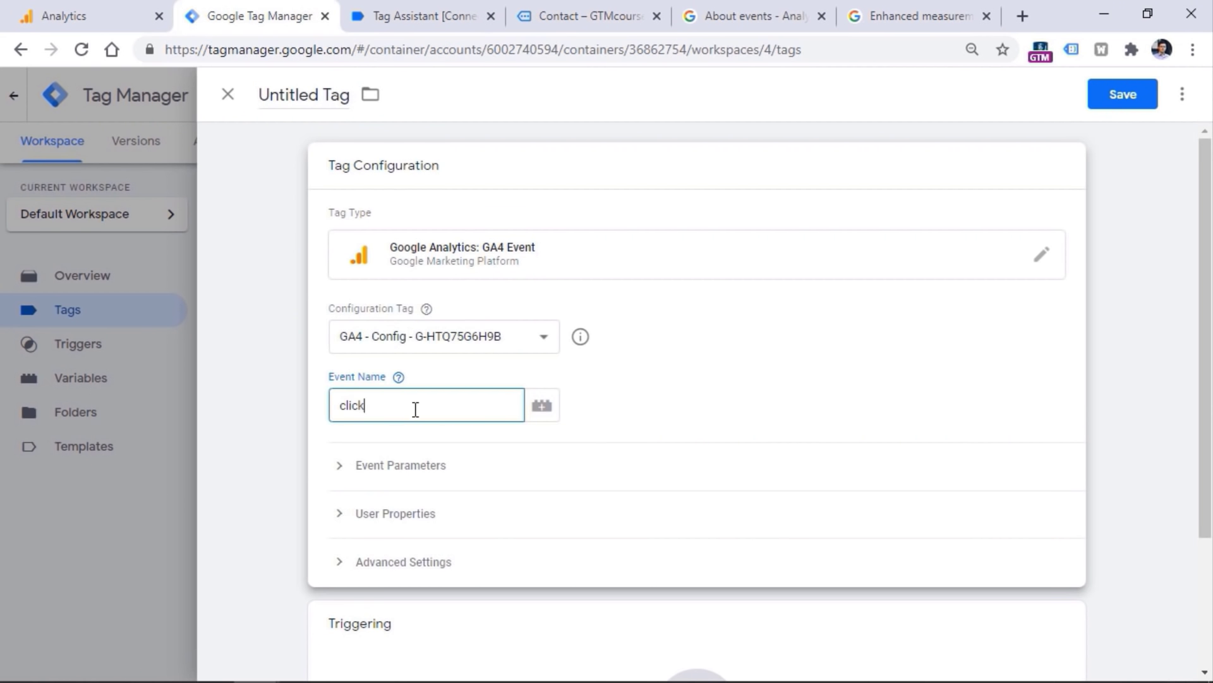
Add an event parameter named link_classes to the tag, copying the name from the Outbound clicks row of the help article.
click(399, 468)
click(961, 9)
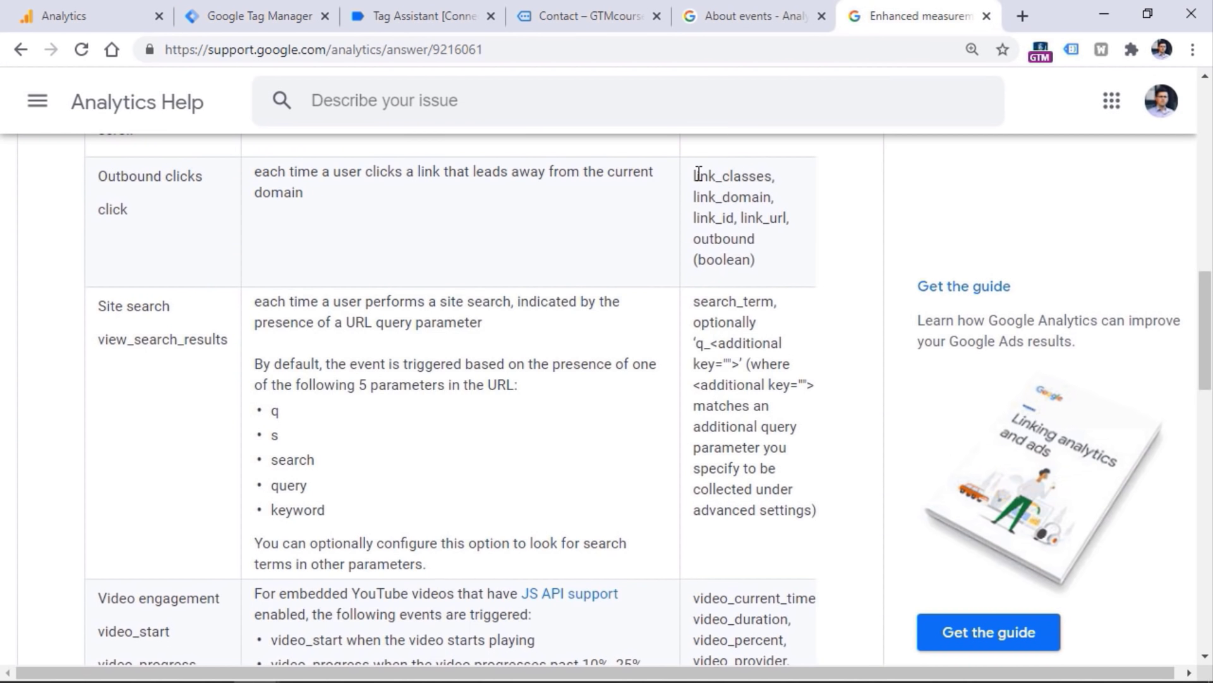
drag(693, 176, 771, 176)
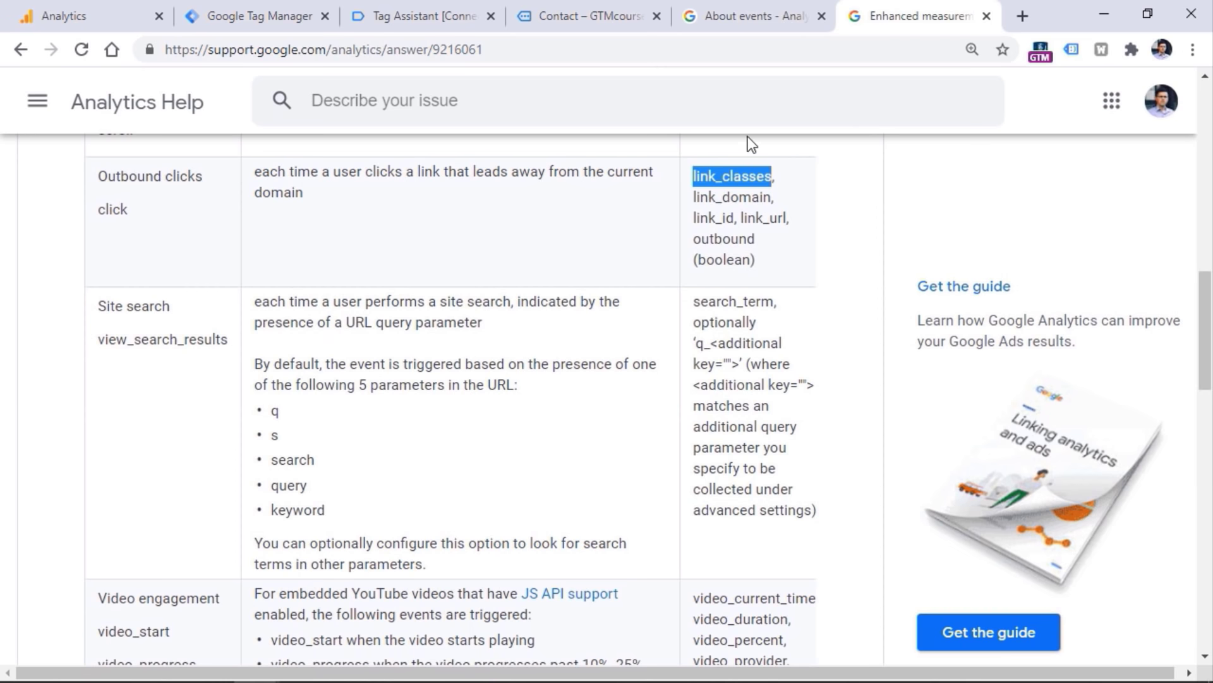
key(ctrl+c)
click(215, 20)
click(403, 520)
key(ctrl+v)
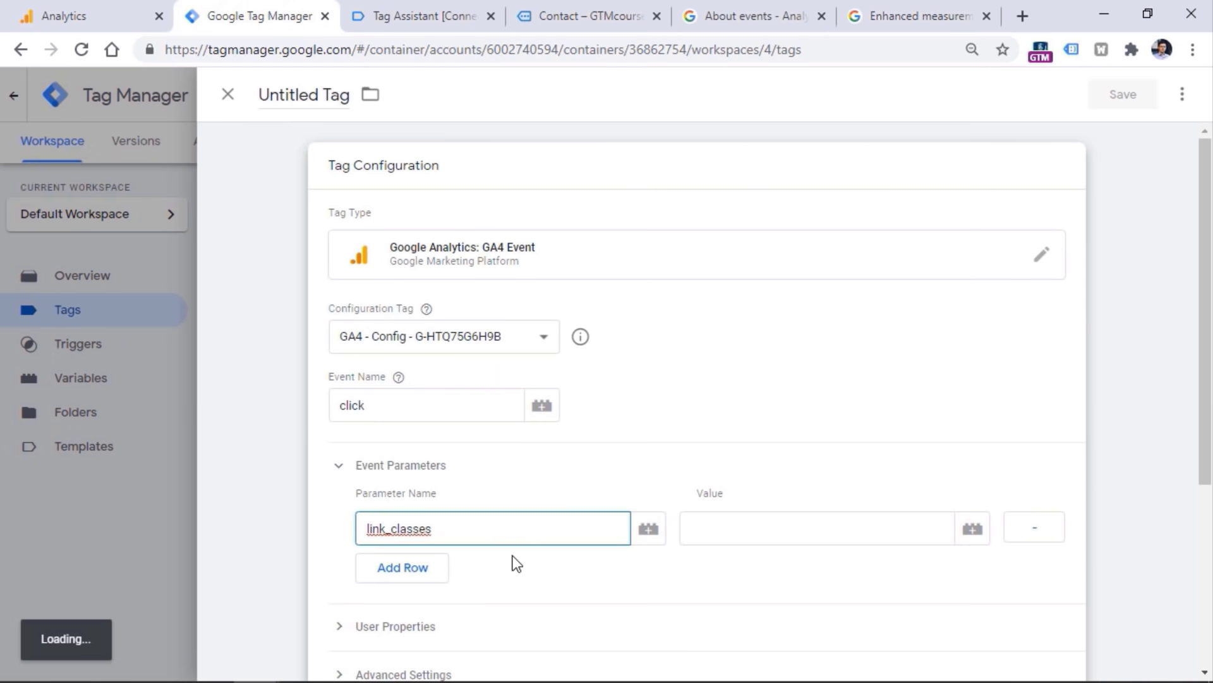
Add a second event parameter row named link_url, copied from the Outbound clicks parameters in the help article.
click(869, 5)
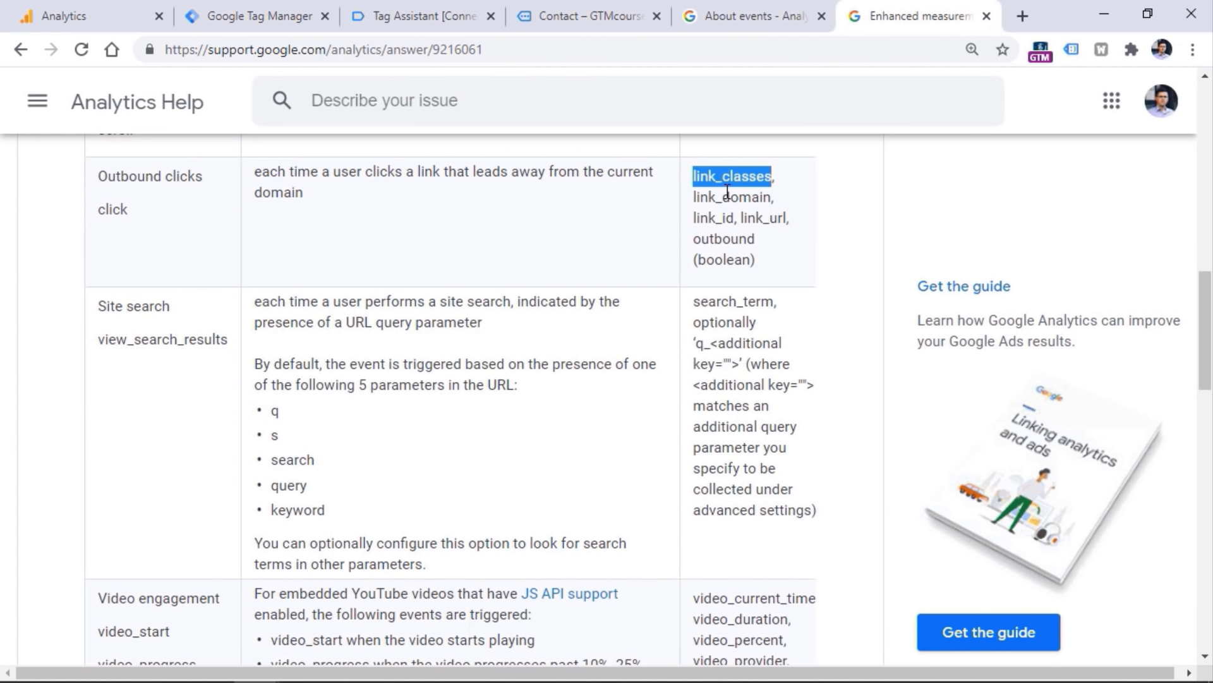
double_click(108, 210)
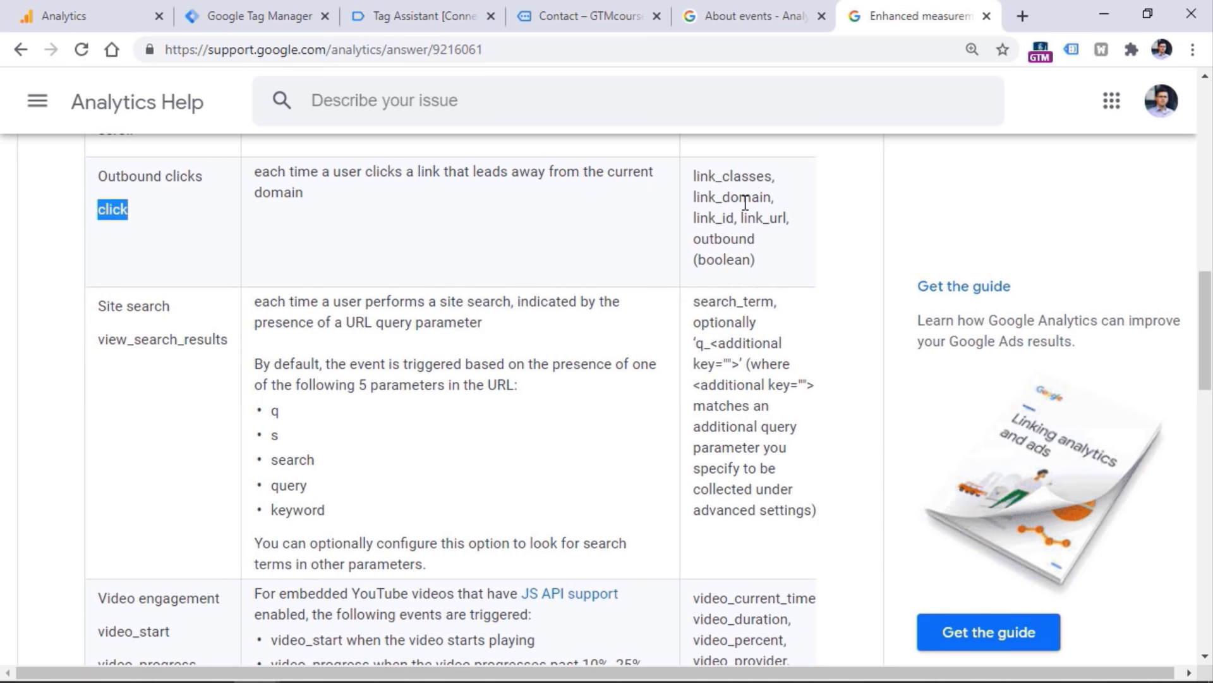
double_click(762, 218)
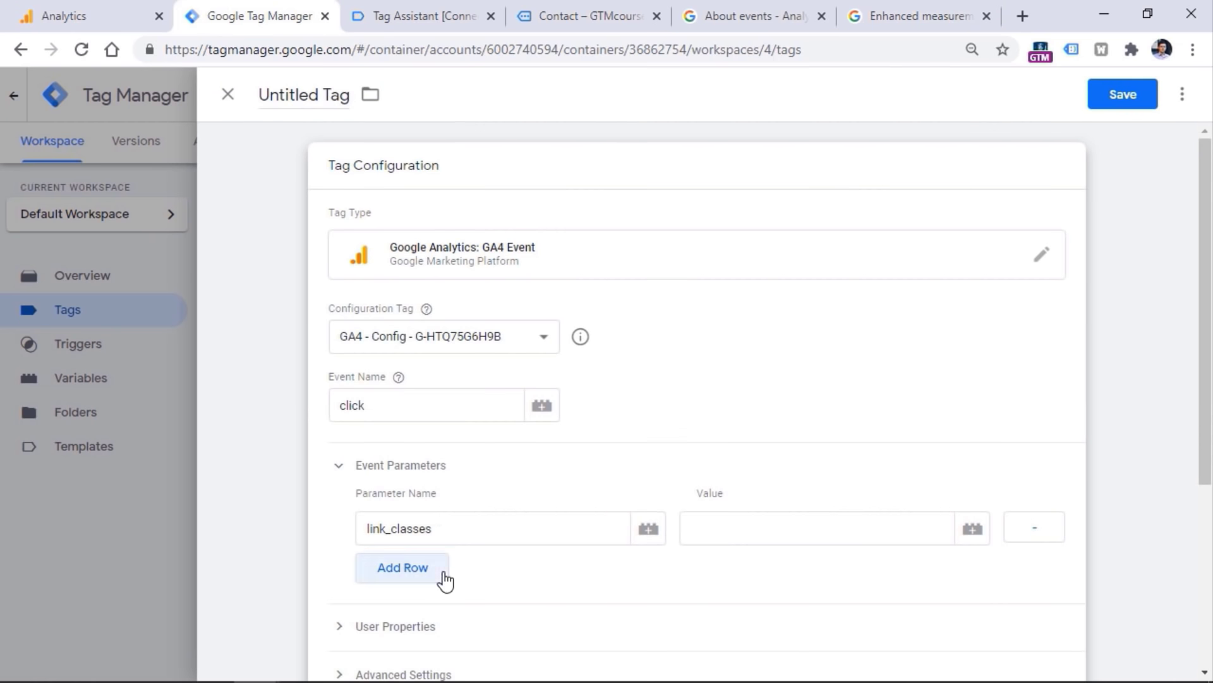
click(442, 580)
click(433, 577)
key(ctrl+v)
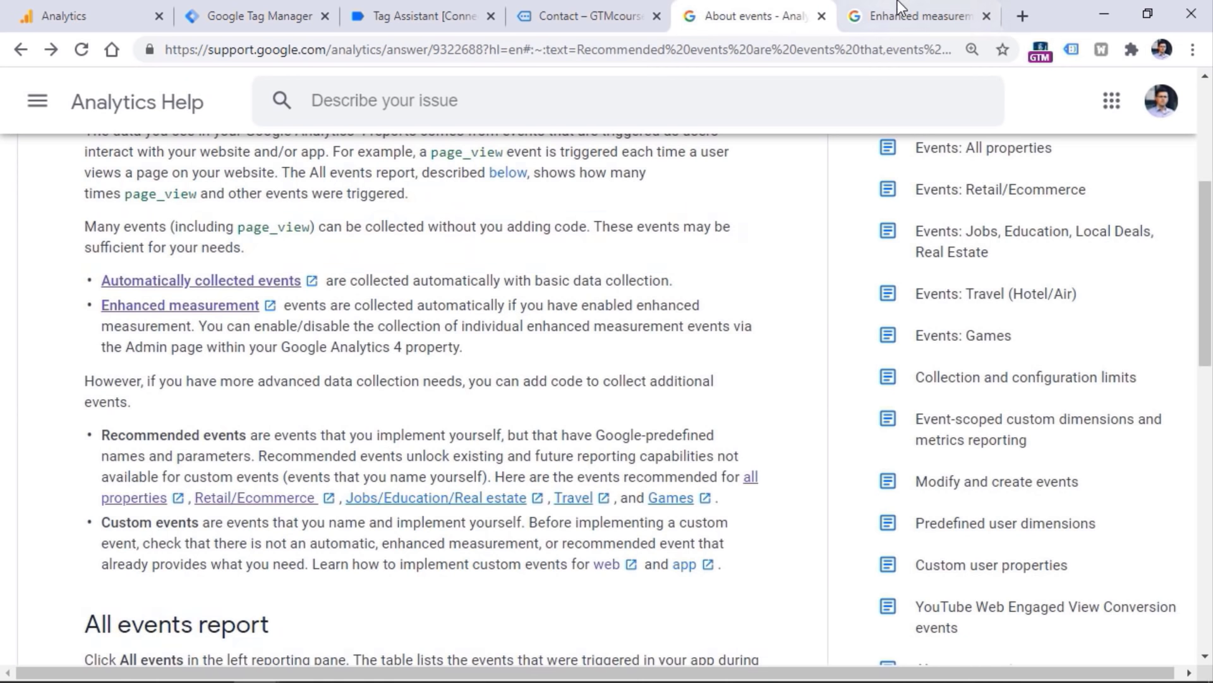
Add a third event parameter named link_text, copied from the File downloads row of the enhanced measurement article.
click(900, 14)
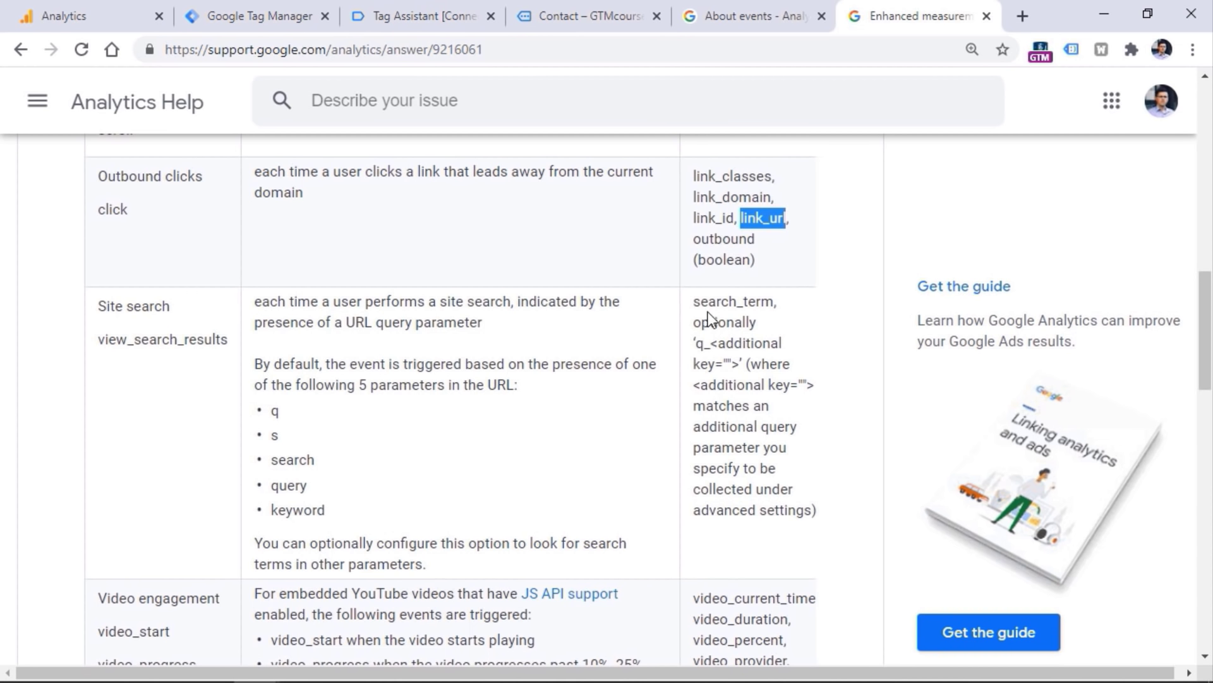
scroll(727, 243, down, 10)
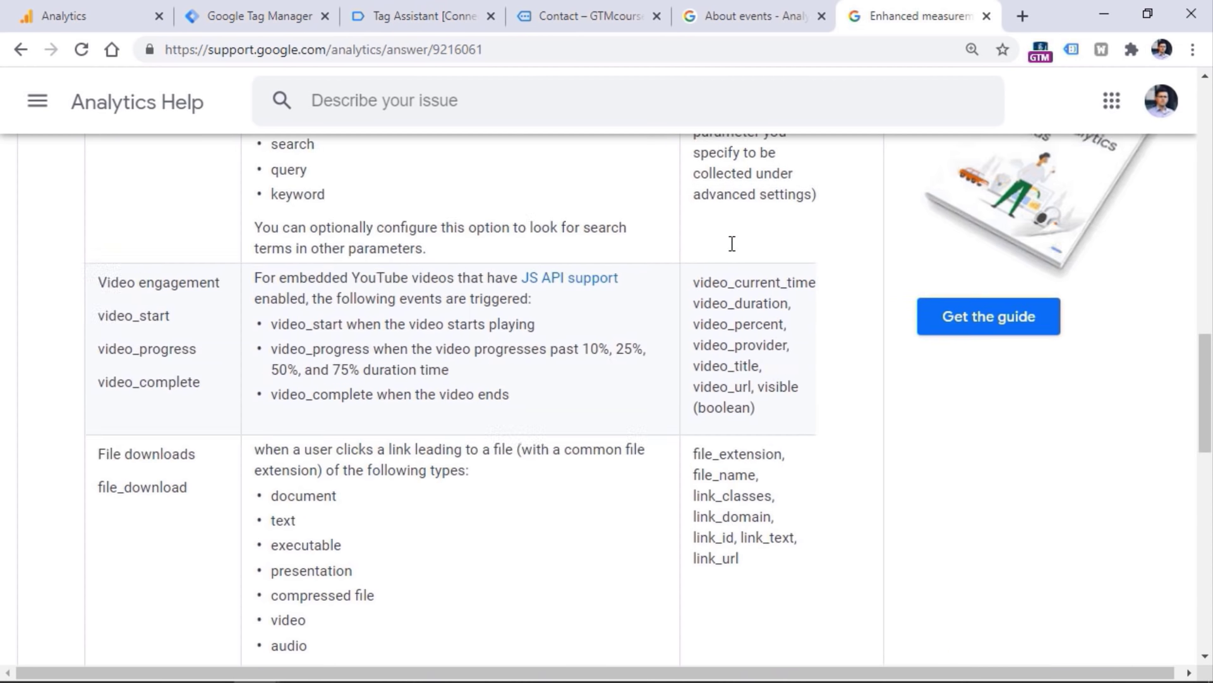
scroll(512, 488, up, 5)
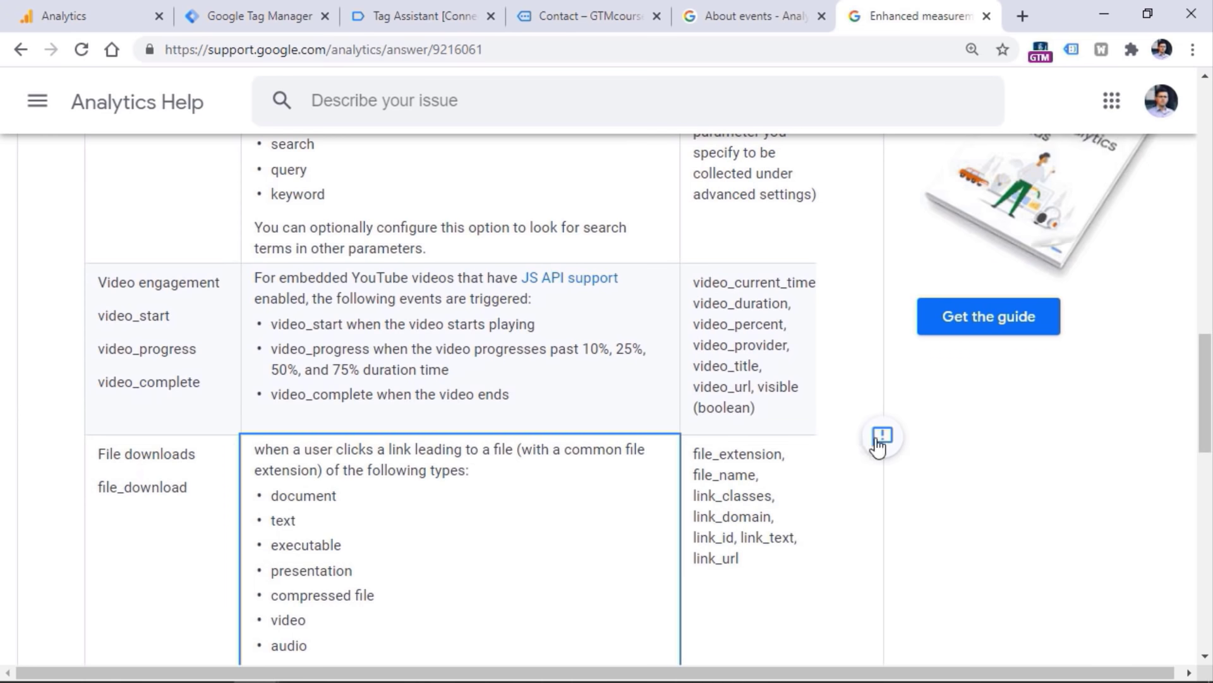
double_click(771, 537)
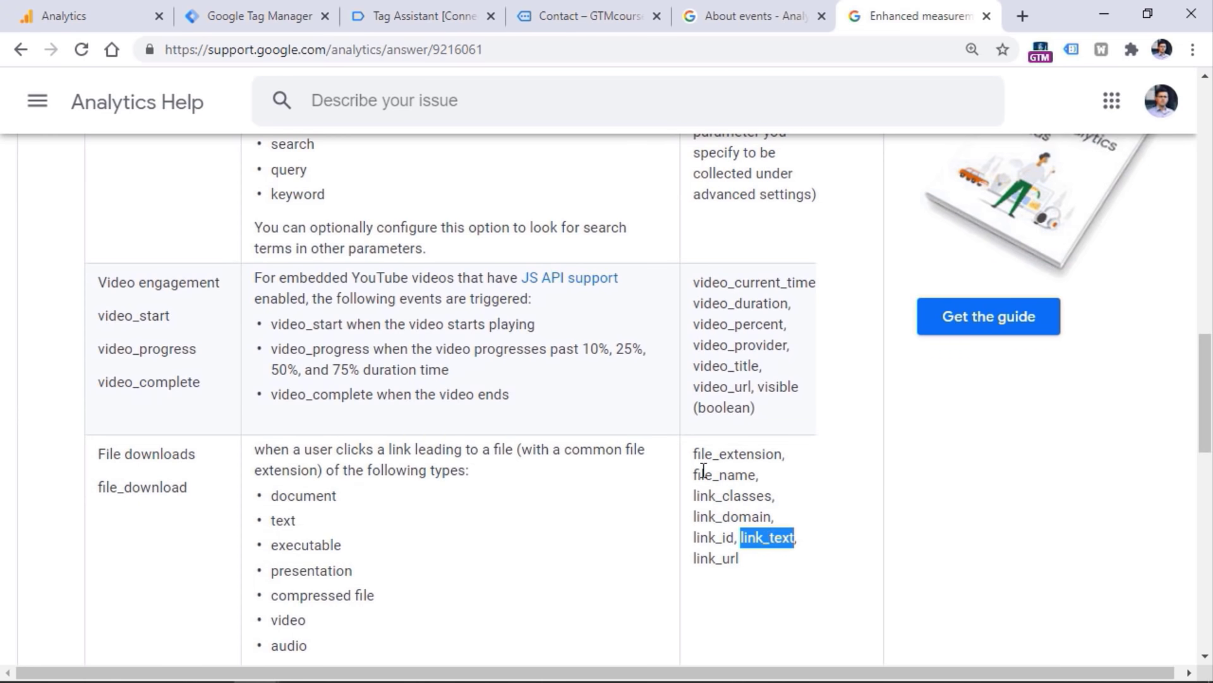
click(278, 5)
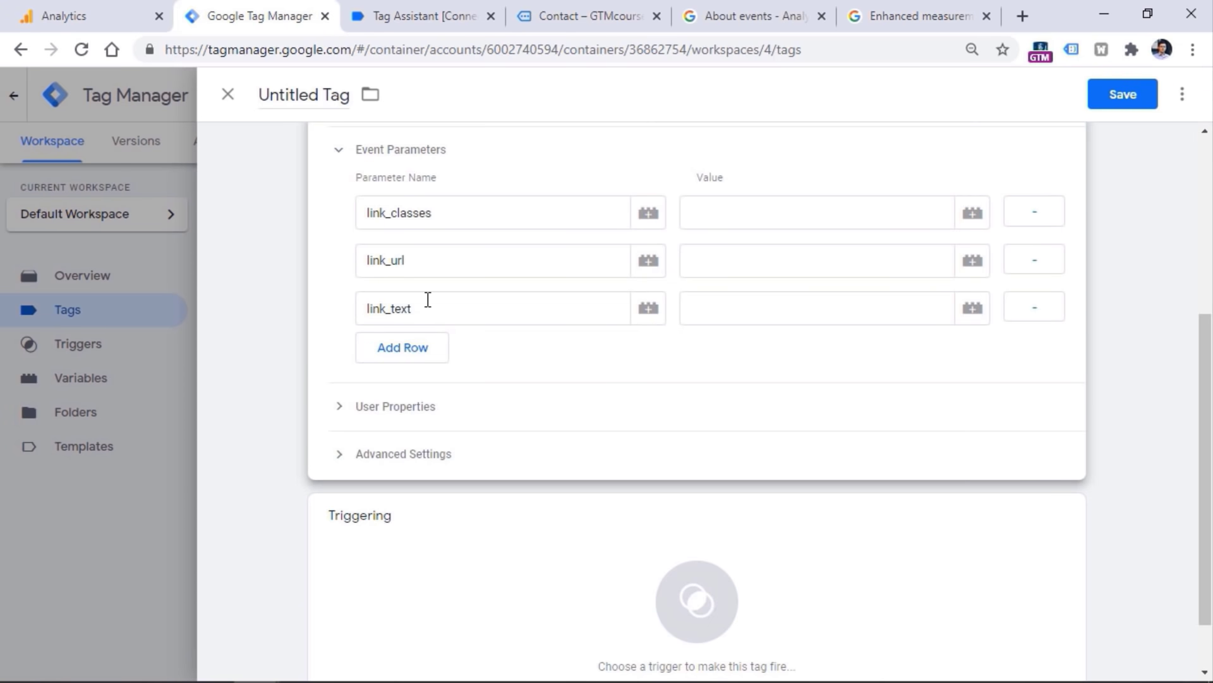
scroll(428, 299, up, 5)
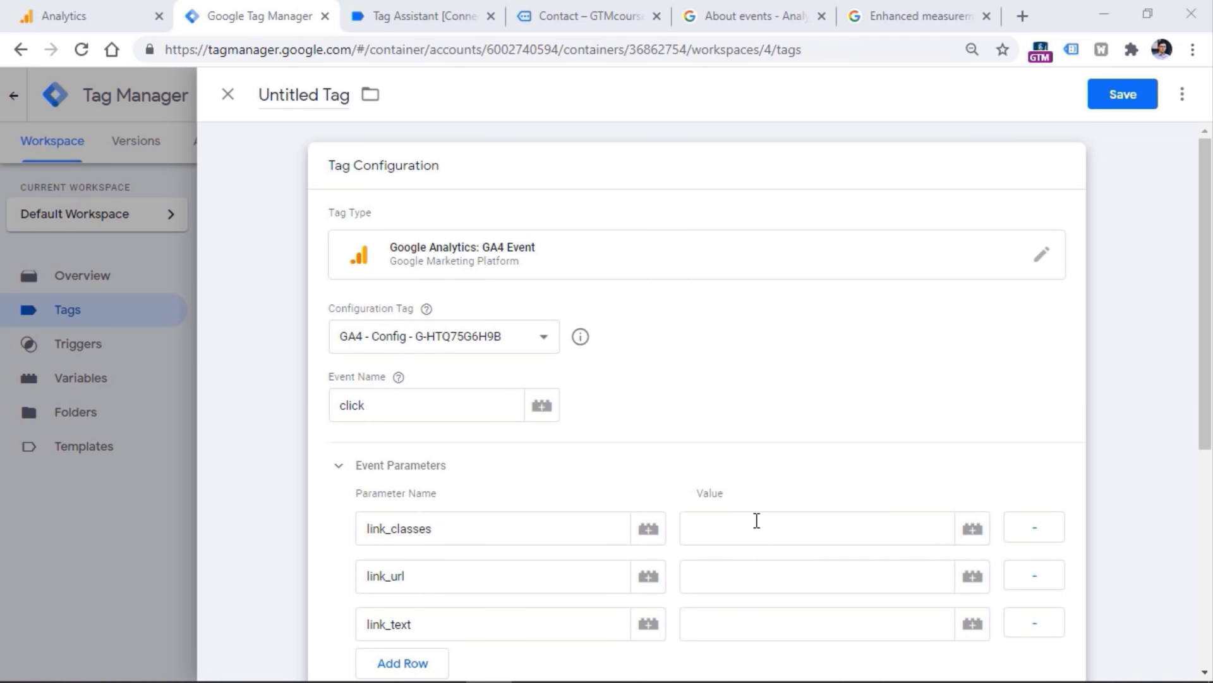
Examine the Click Text and Click URL values among the Link Click event's variables in Tag Assistant.
click(771, 3)
click(541, 2)
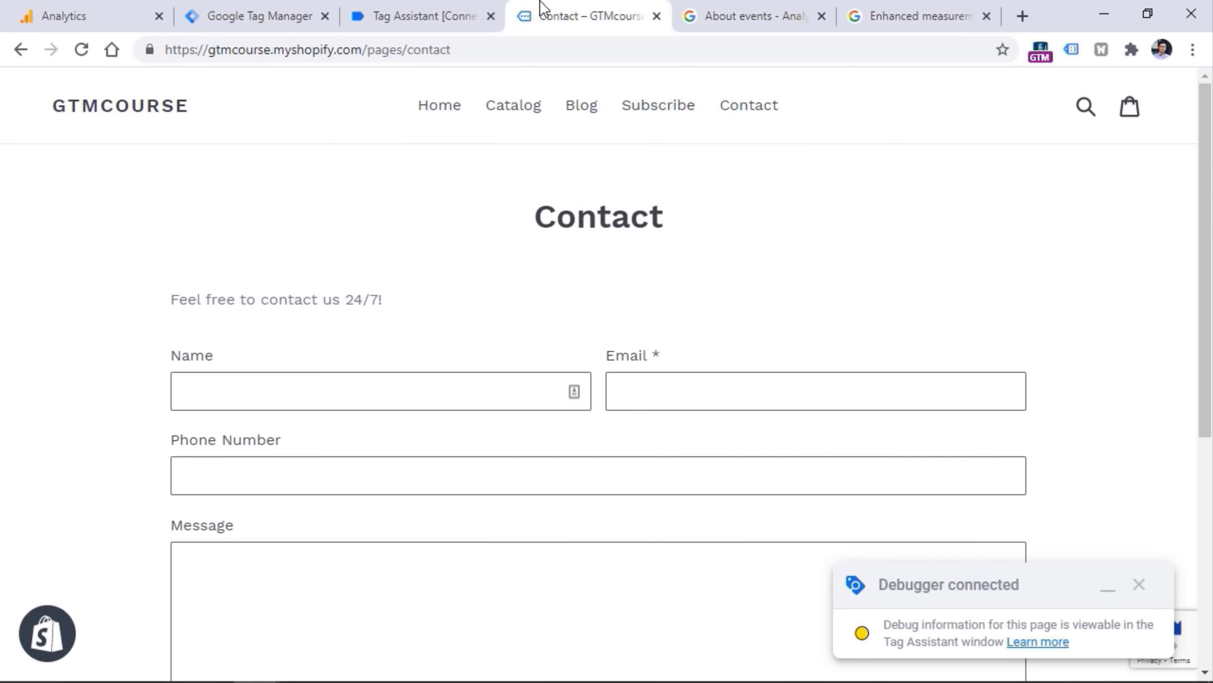
click(260, 16)
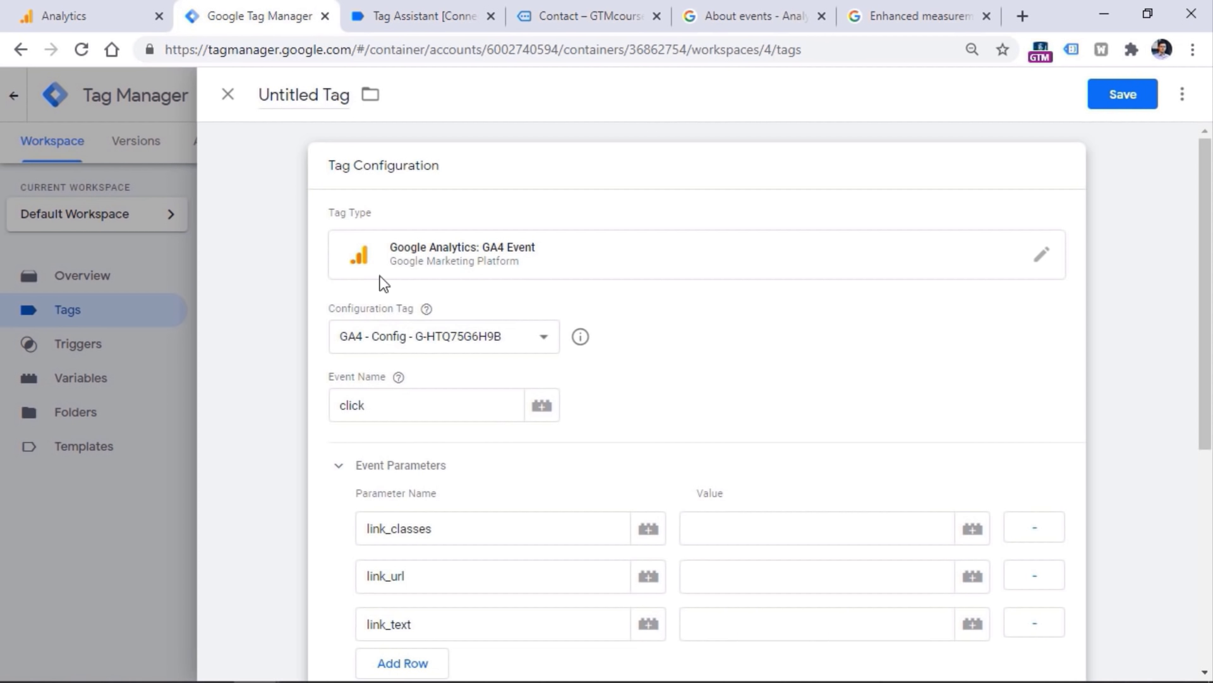
click(775, 629)
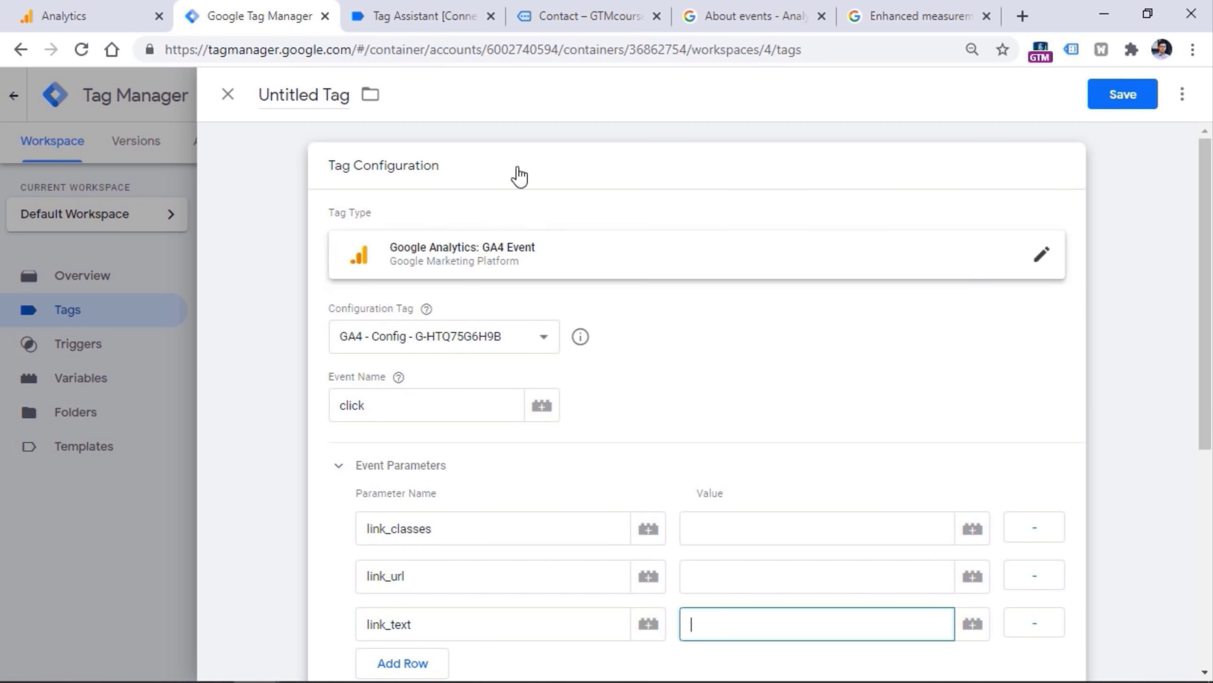
click(419, 5)
scroll(622, 369, up, 5)
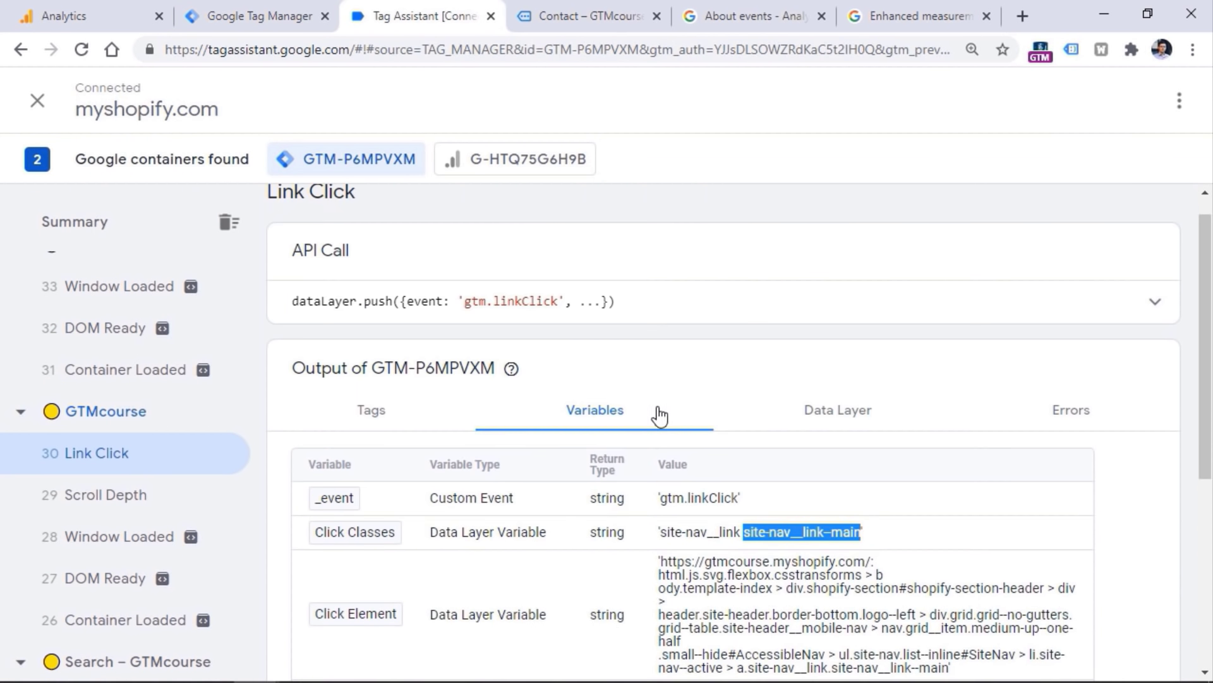
drag(1204, 278, 1202, 367)
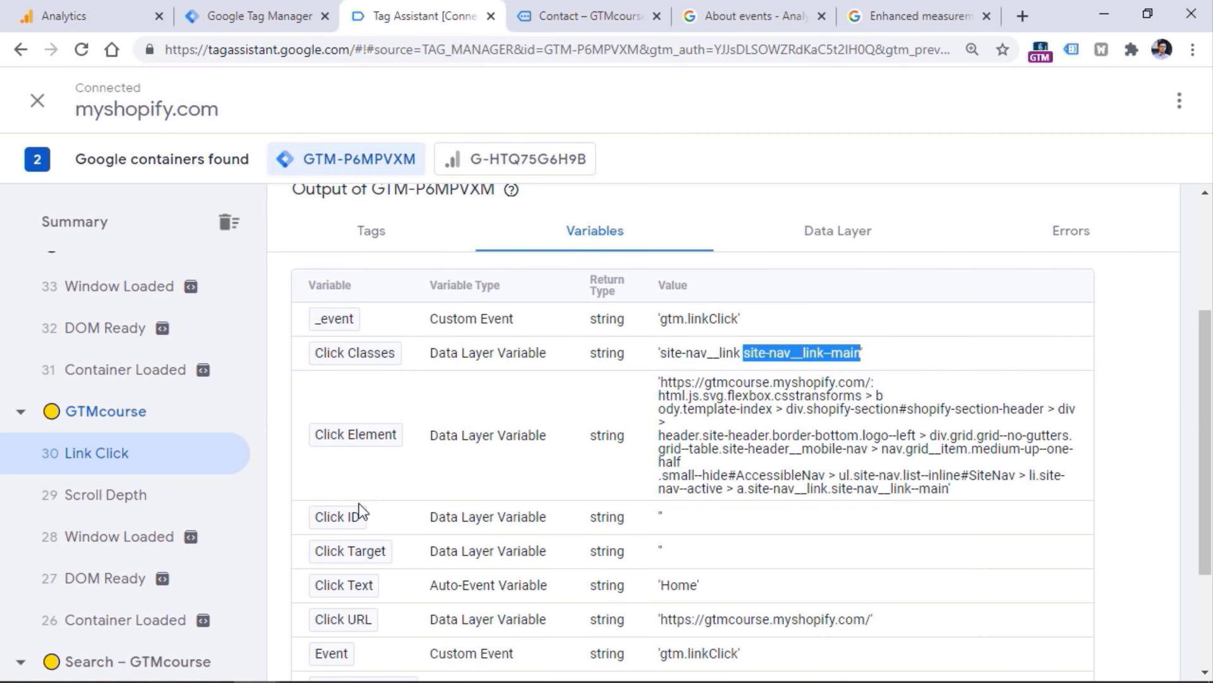
double_click(680, 585)
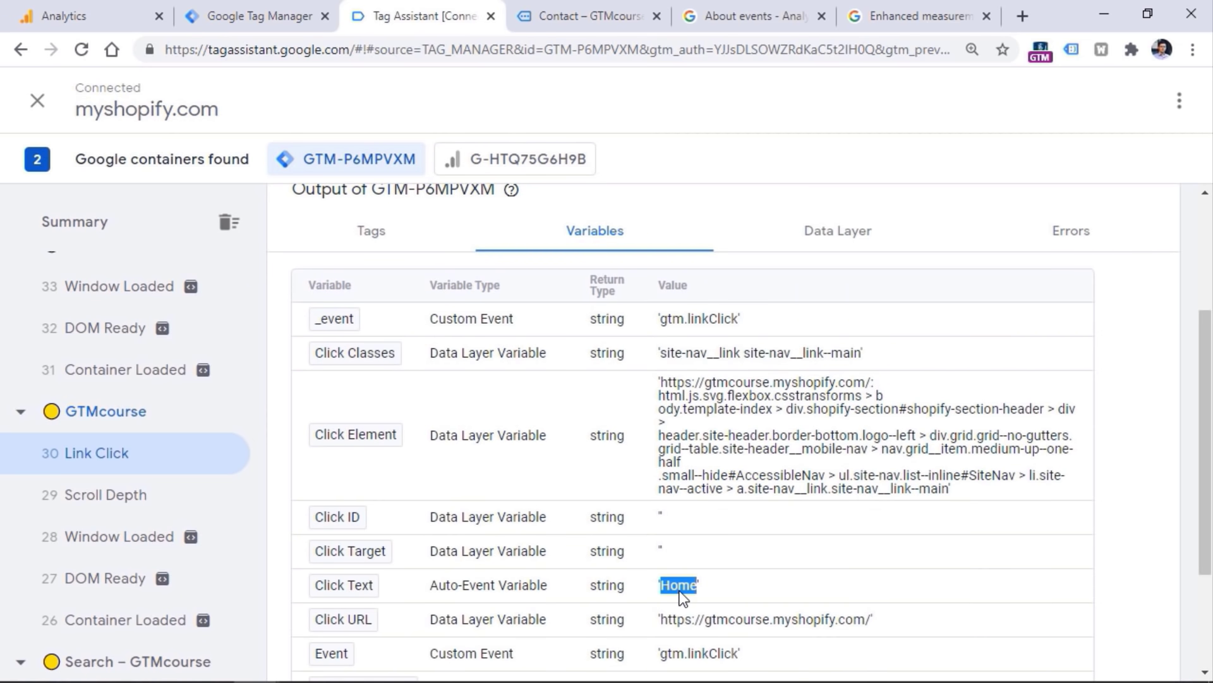
click(346, 606)
drag(663, 619, 874, 621)
Set the link_url parameter's value to the {{Click URL}} variable in Google Tag Manager, checking the variable in Tag Assistant.
click(300, 23)
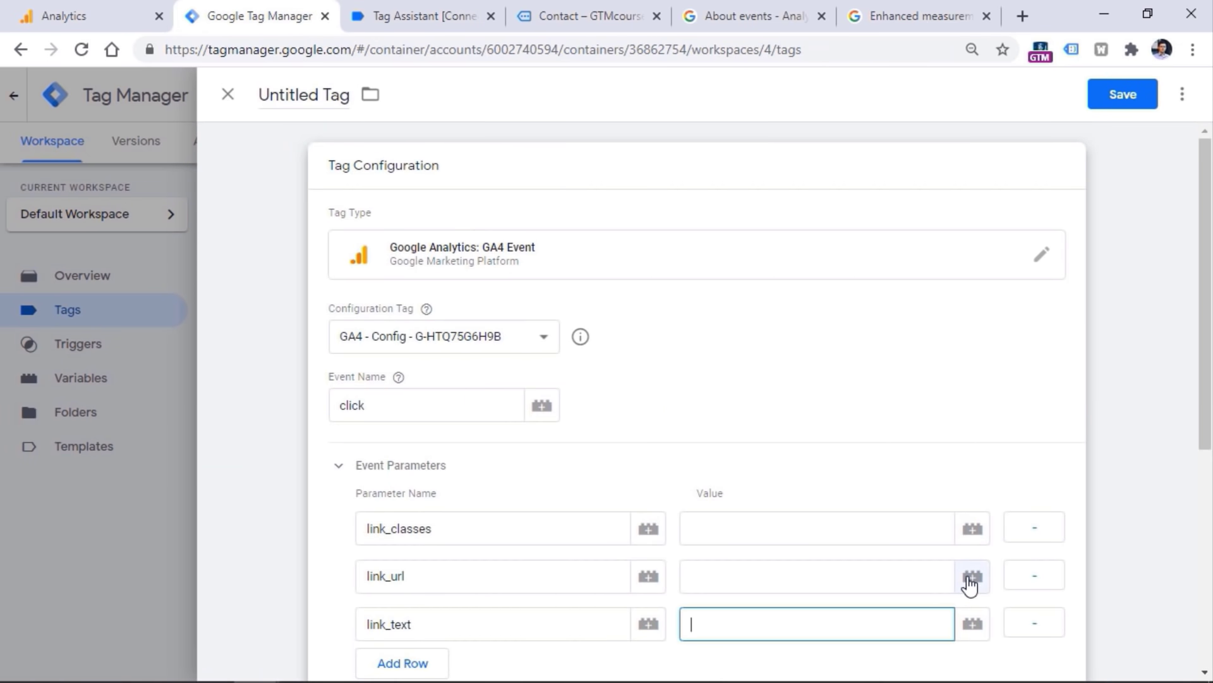
click(392, 432)
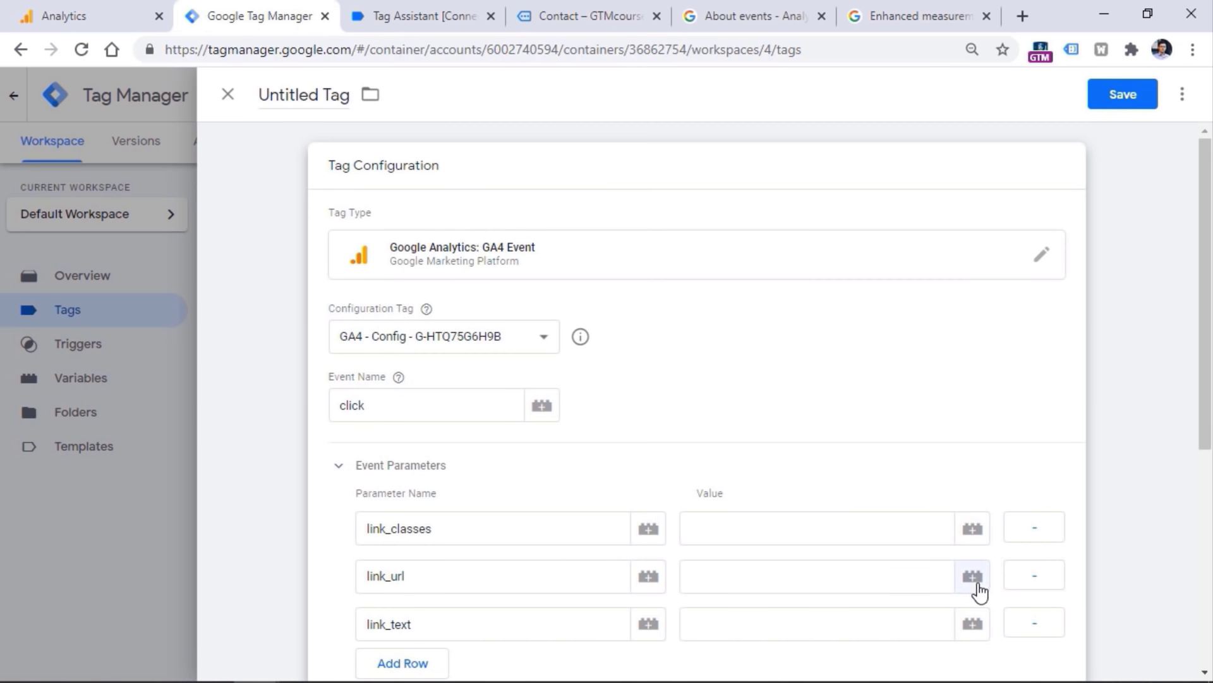
click(972, 577)
click(414, 8)
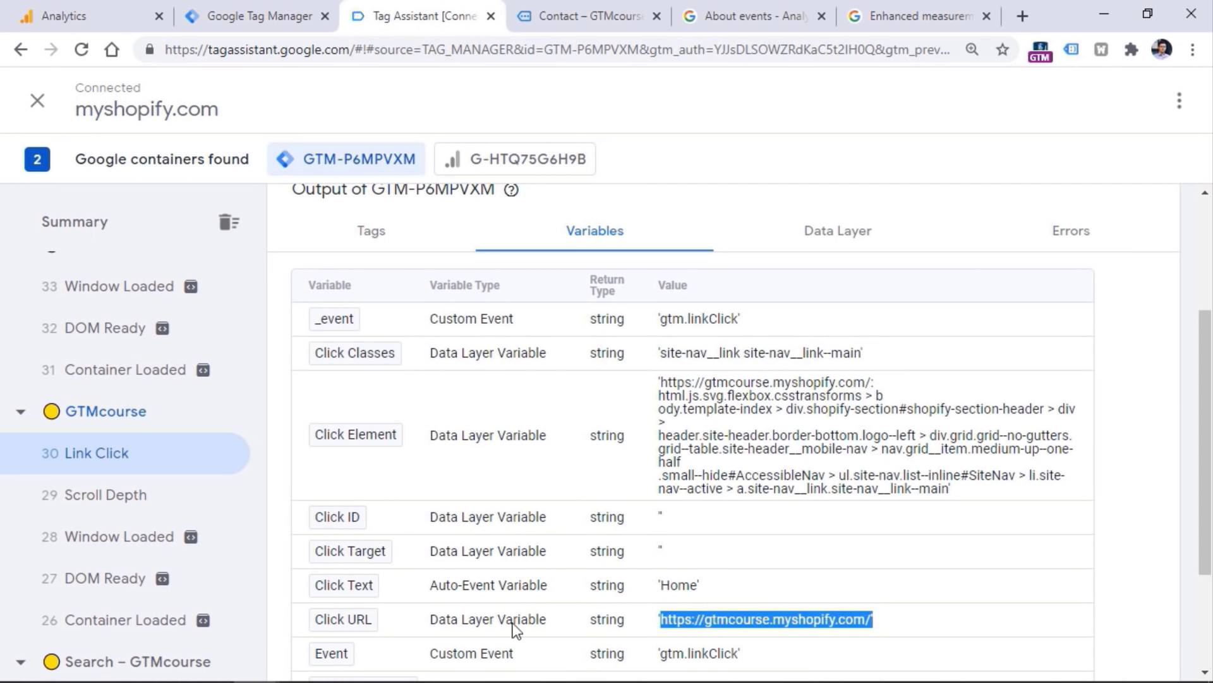
click(682, 621)
drag(658, 624, 850, 620)
click(312, 14)
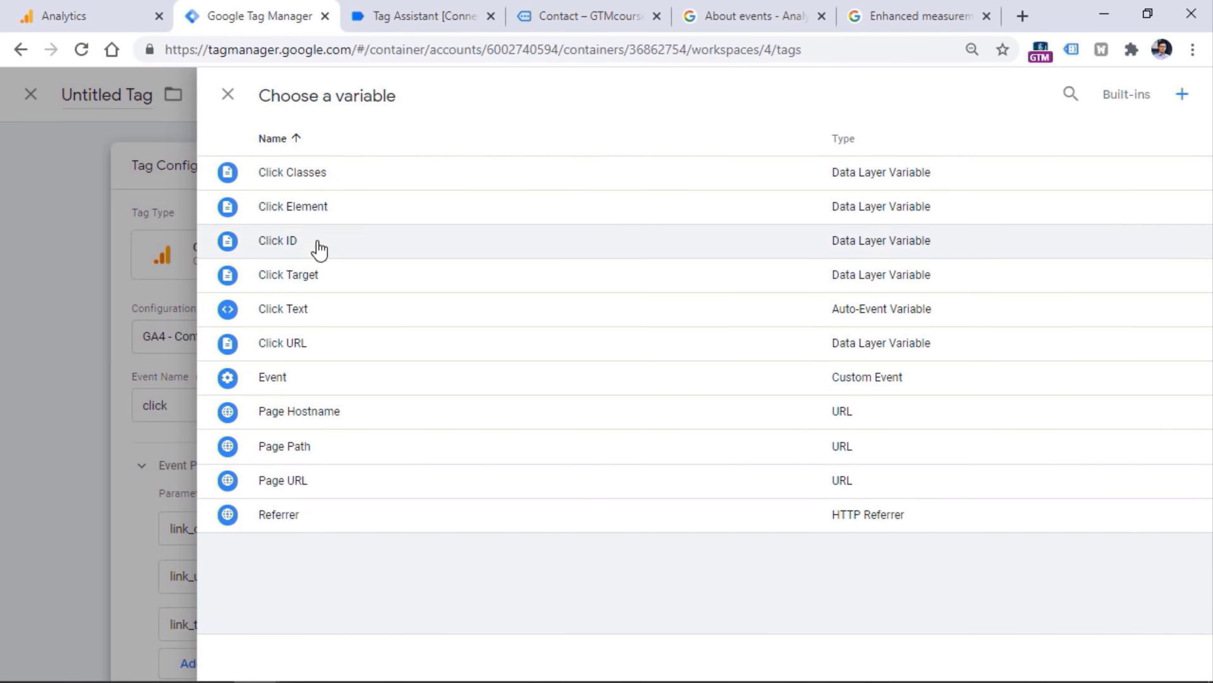
click(293, 345)
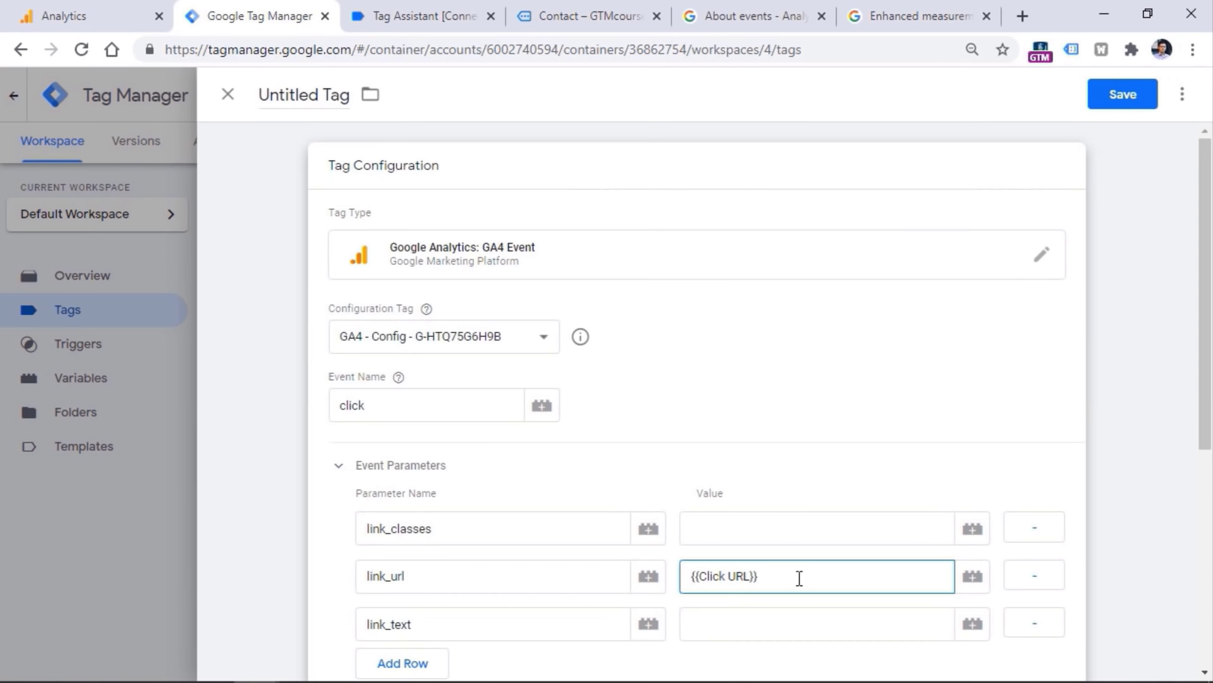
Set the link_text parameter's value to the {{Click Text}} variable, checking the variable name in Tag Assistant.
click(738, 621)
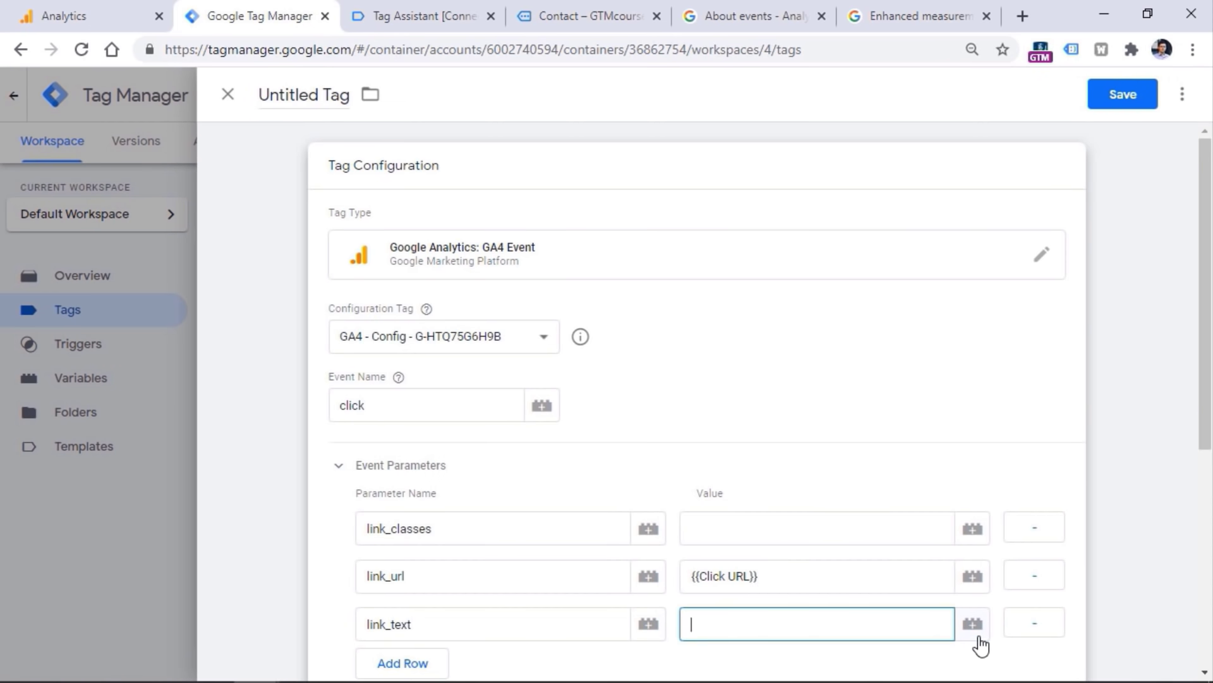
click(443, 6)
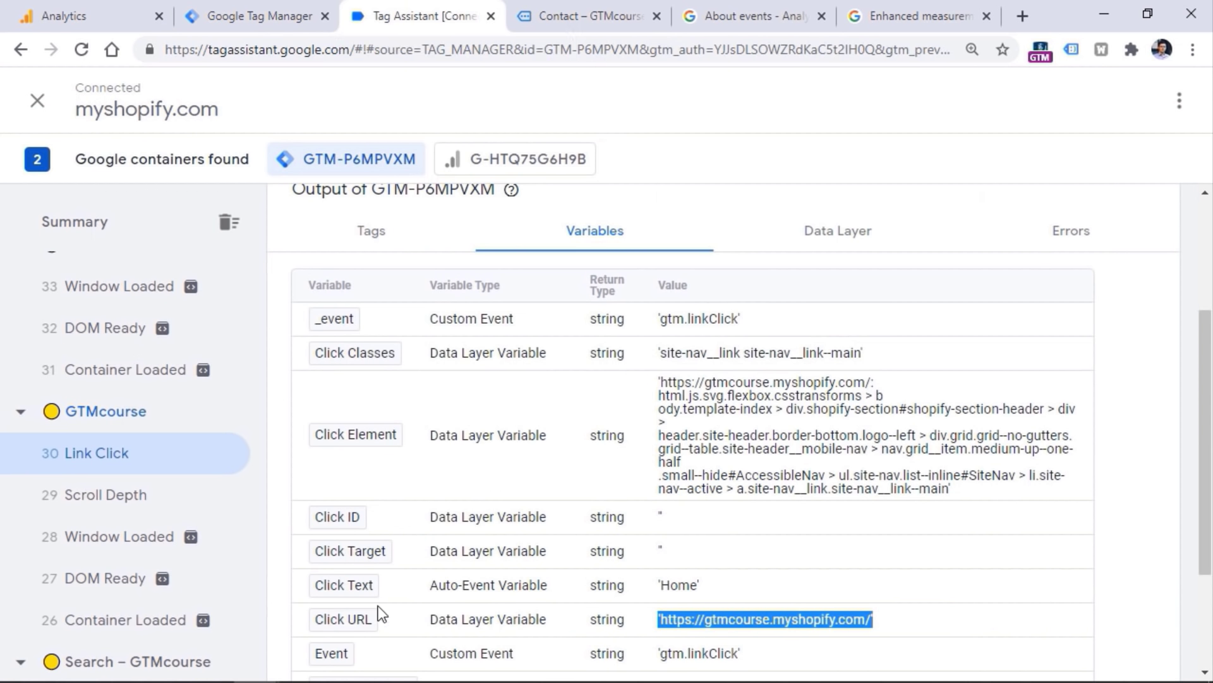
click(270, 14)
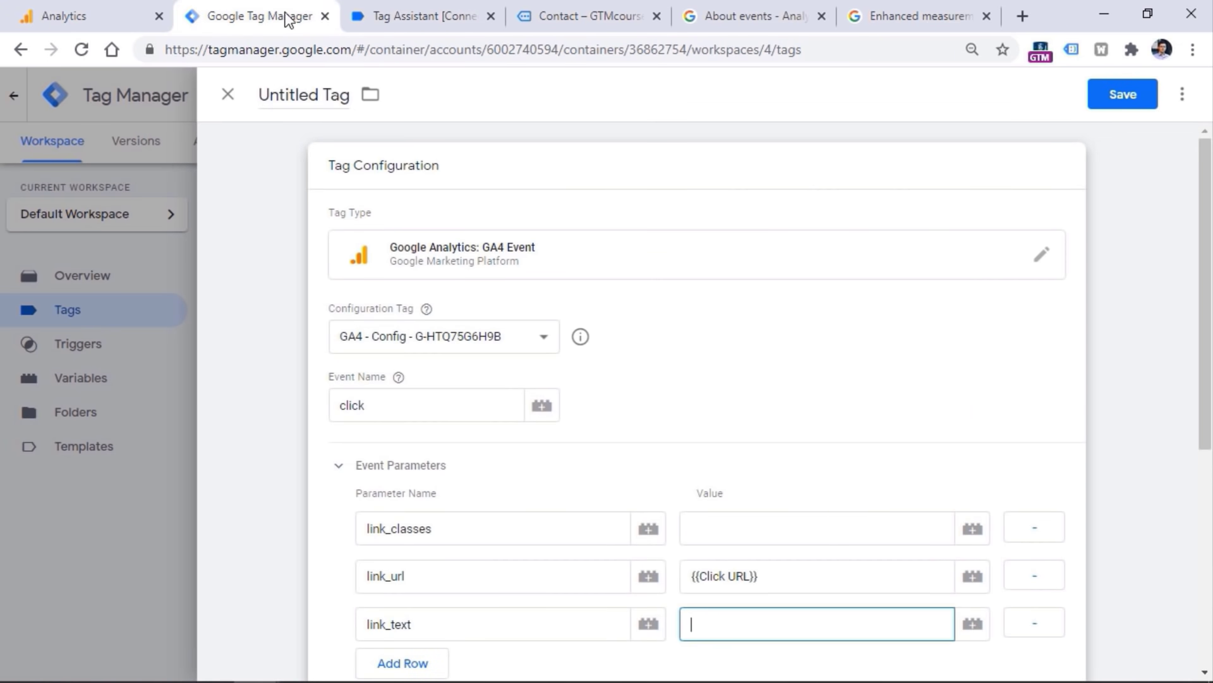
click(786, 582)
click(783, 627)
click(971, 625)
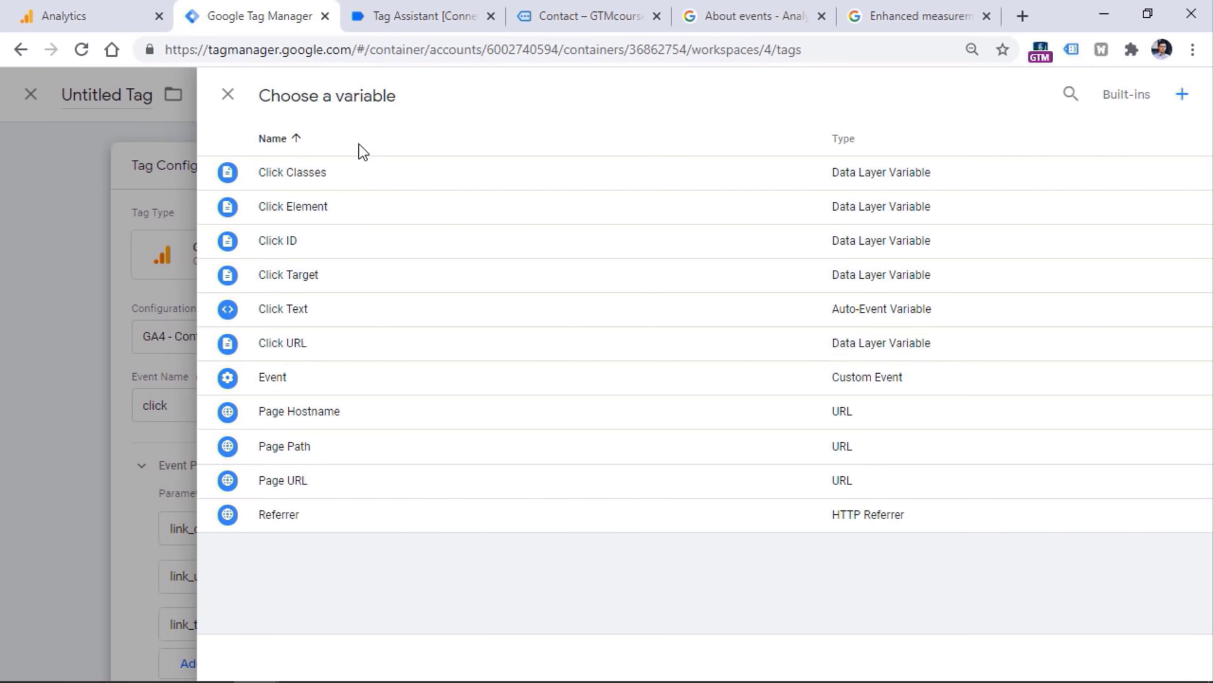
click(305, 312)
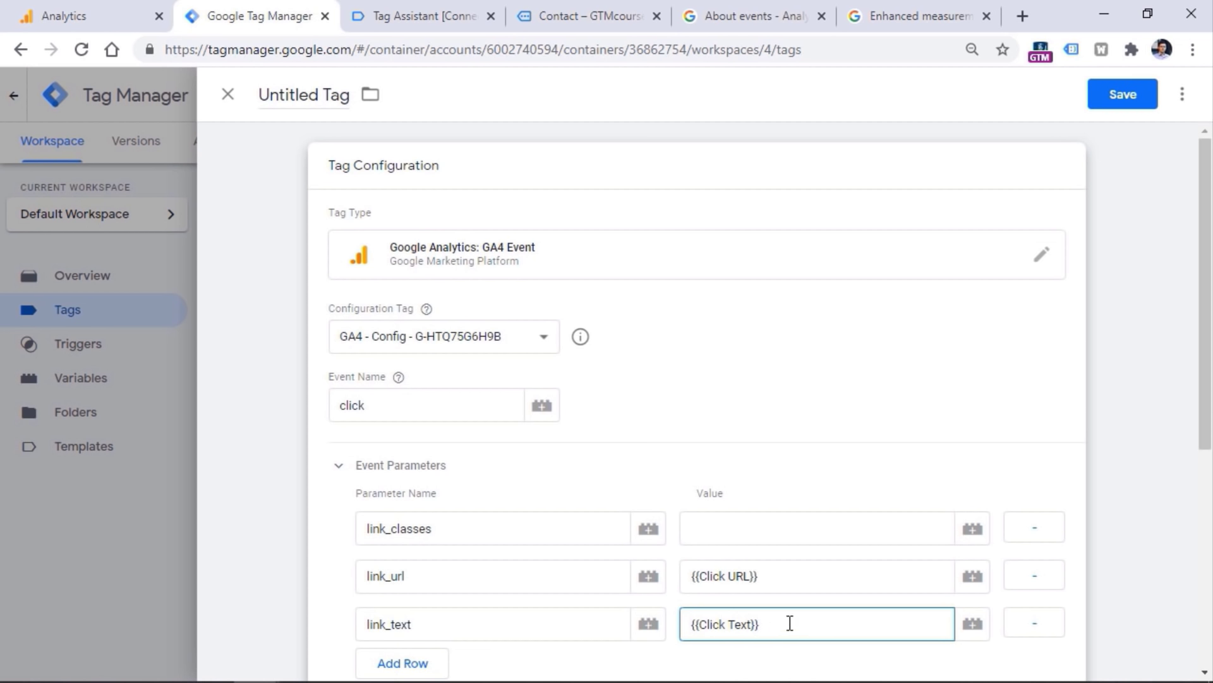
drag(790, 623, 693, 622)
click(711, 623)
double_click(735, 623)
click(729, 623)
Set the link_classes parameter's value to menu link, checking the Click Classes variable in Tag Assistant.
click(778, 534)
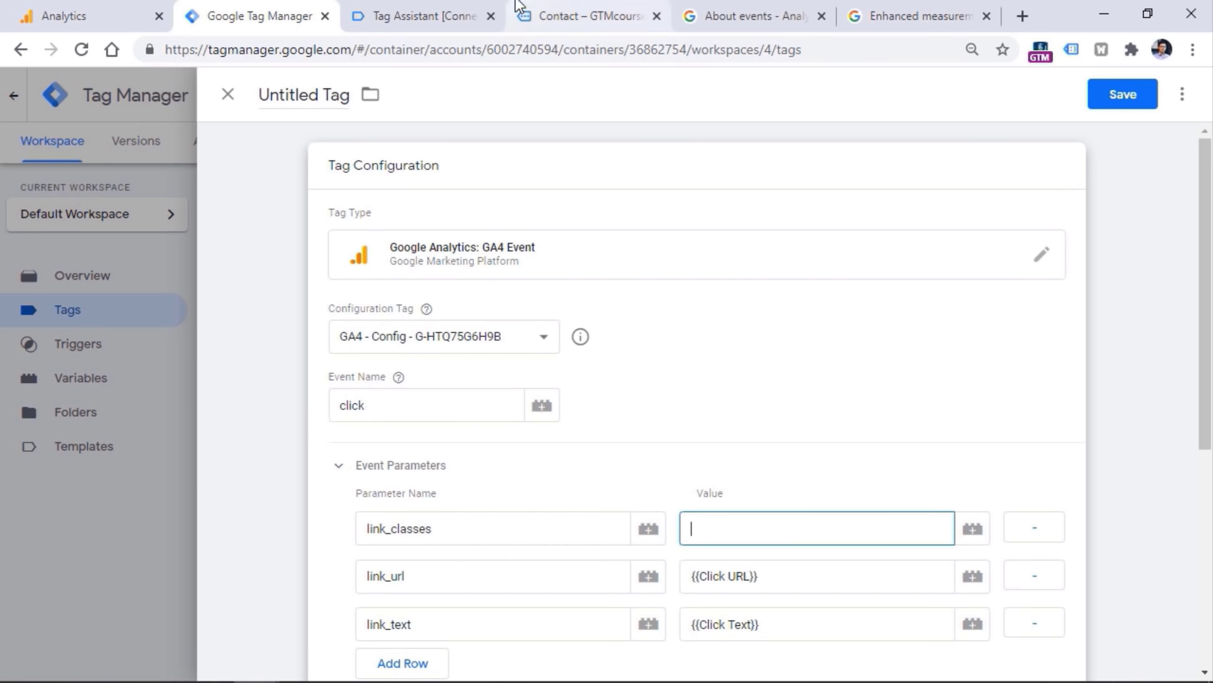
click(483, 7)
drag(661, 355, 864, 354)
click(864, 354)
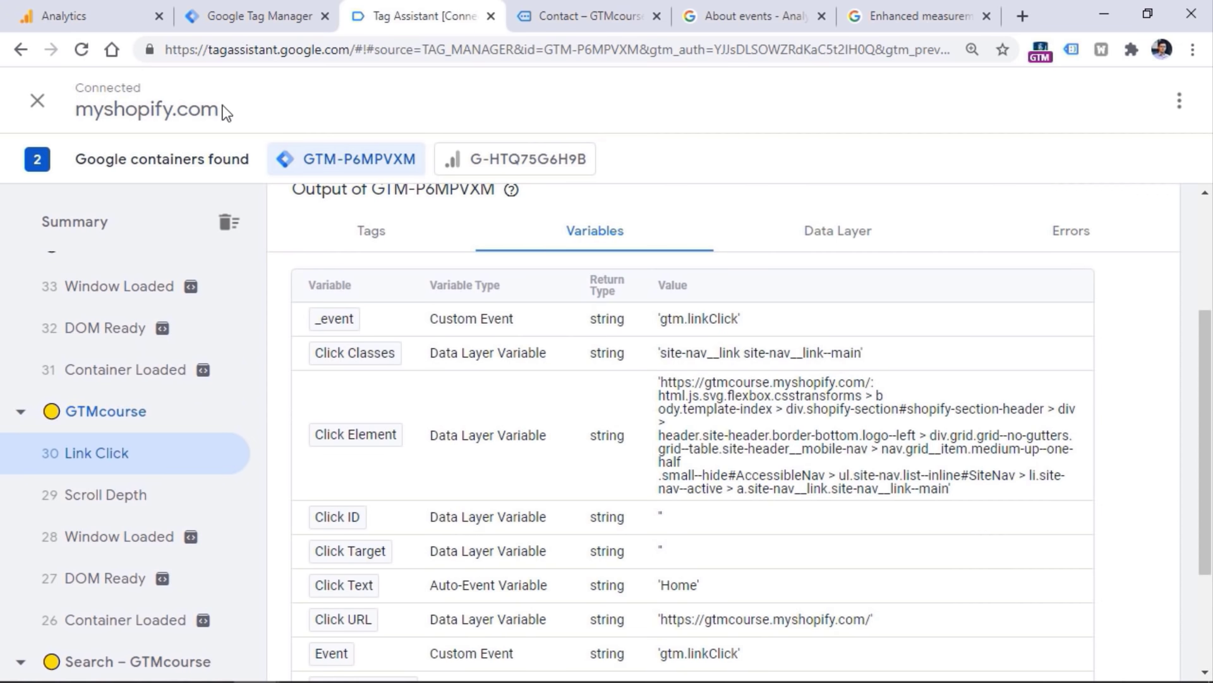
click(253, 16)
text(men)
key(ctrl+Tab)
drag(662, 355, 855, 365)
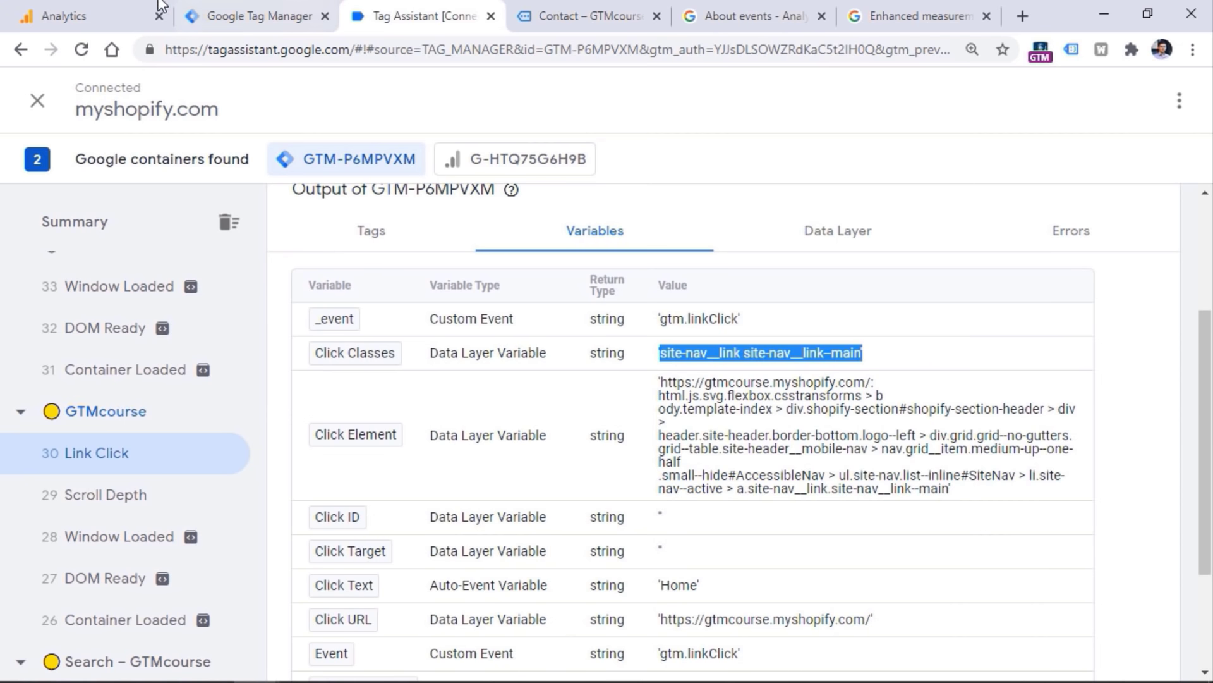
key(ctrl+shift+Tab)
click(763, 516)
text(menu link)
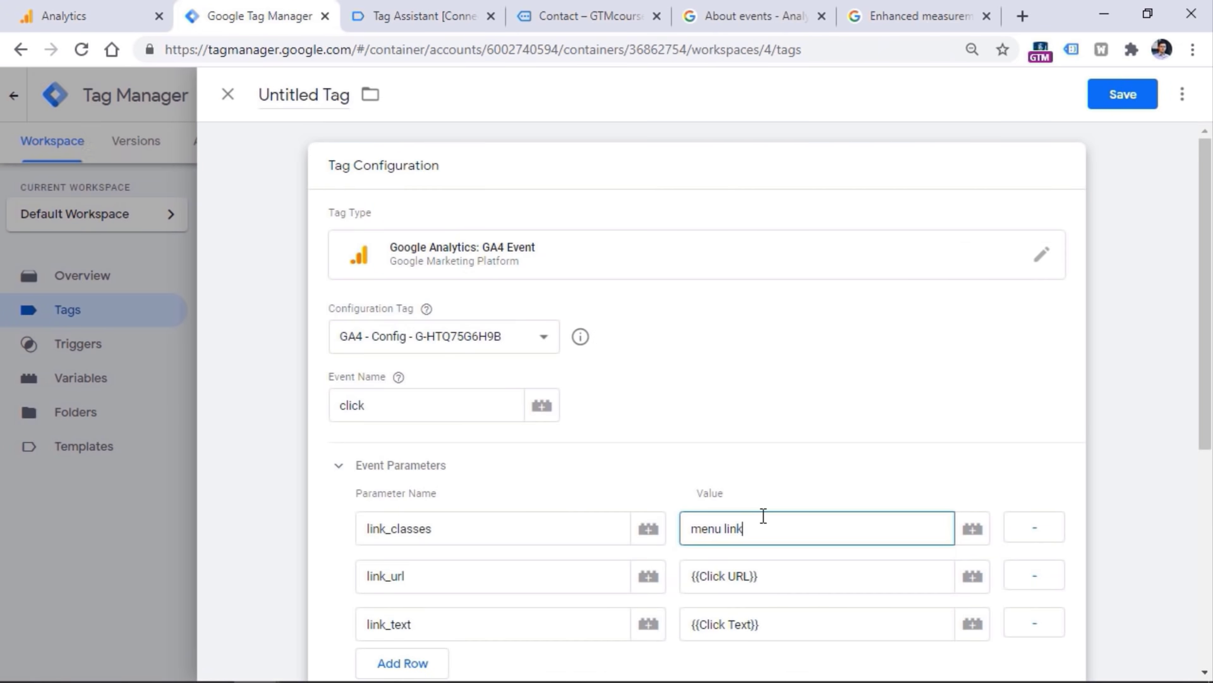
click(752, 366)
scroll(753, 260, down, 3)
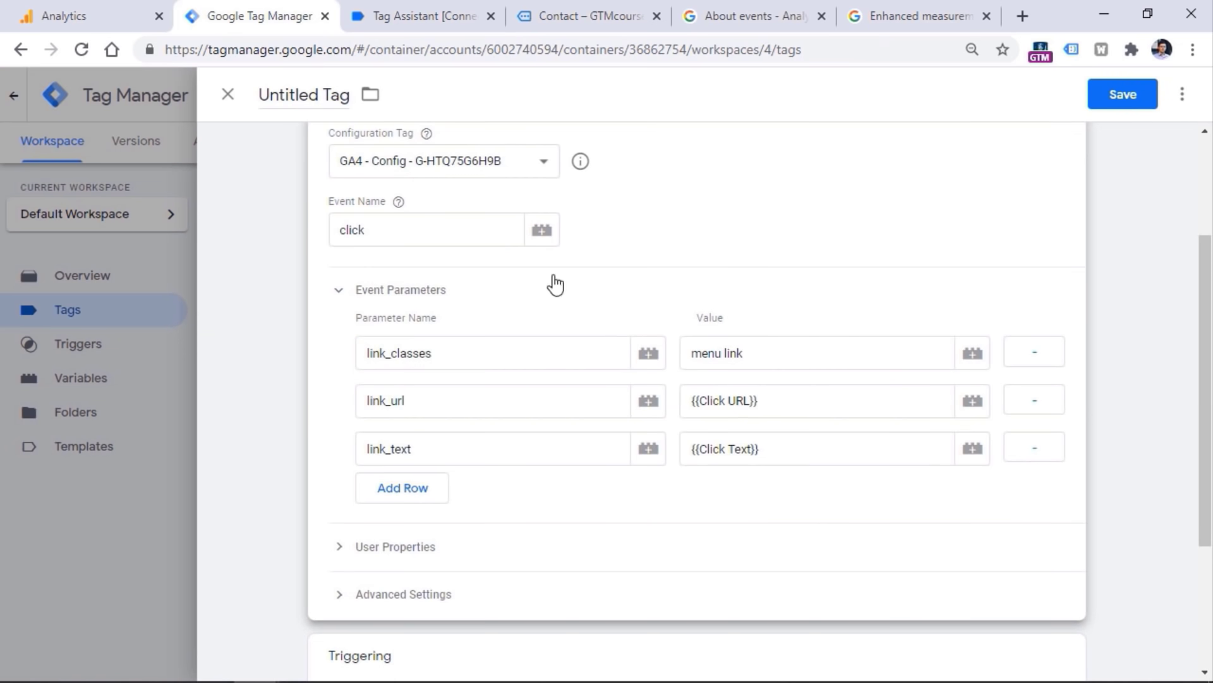
Review the tag's event name and the values of its link_classes, link_url and link_text parameters.
drag(388, 229, 341, 226)
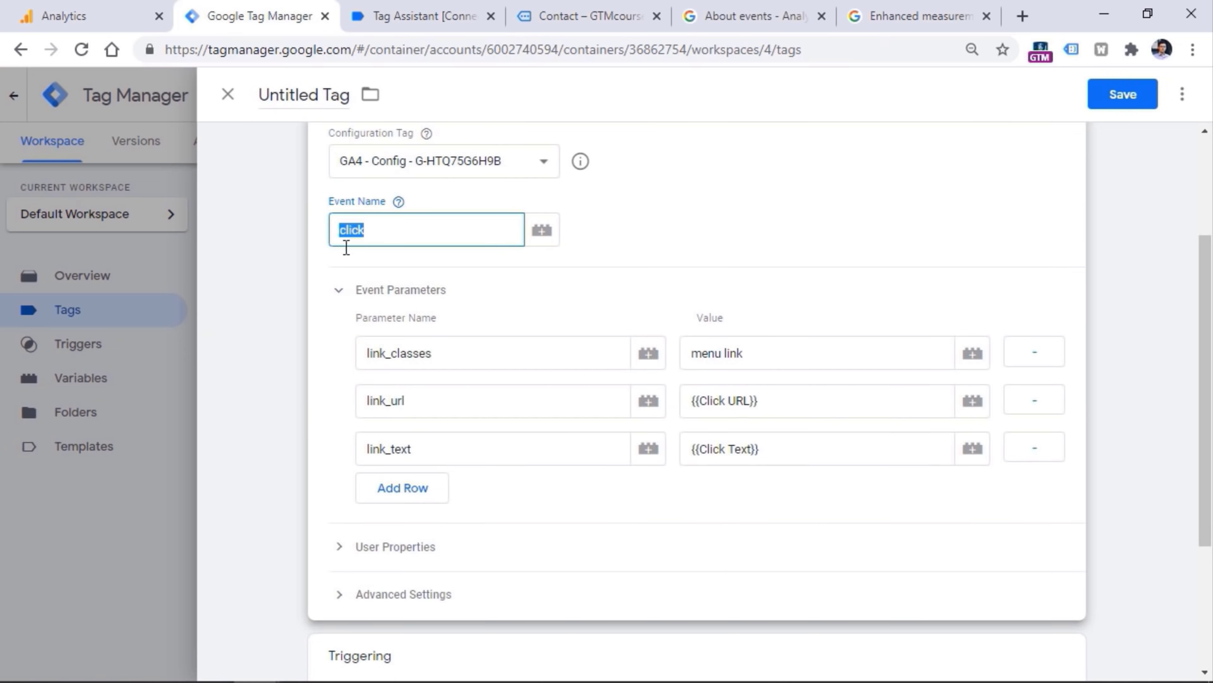
drag(506, 349, 367, 352)
click(741, 353)
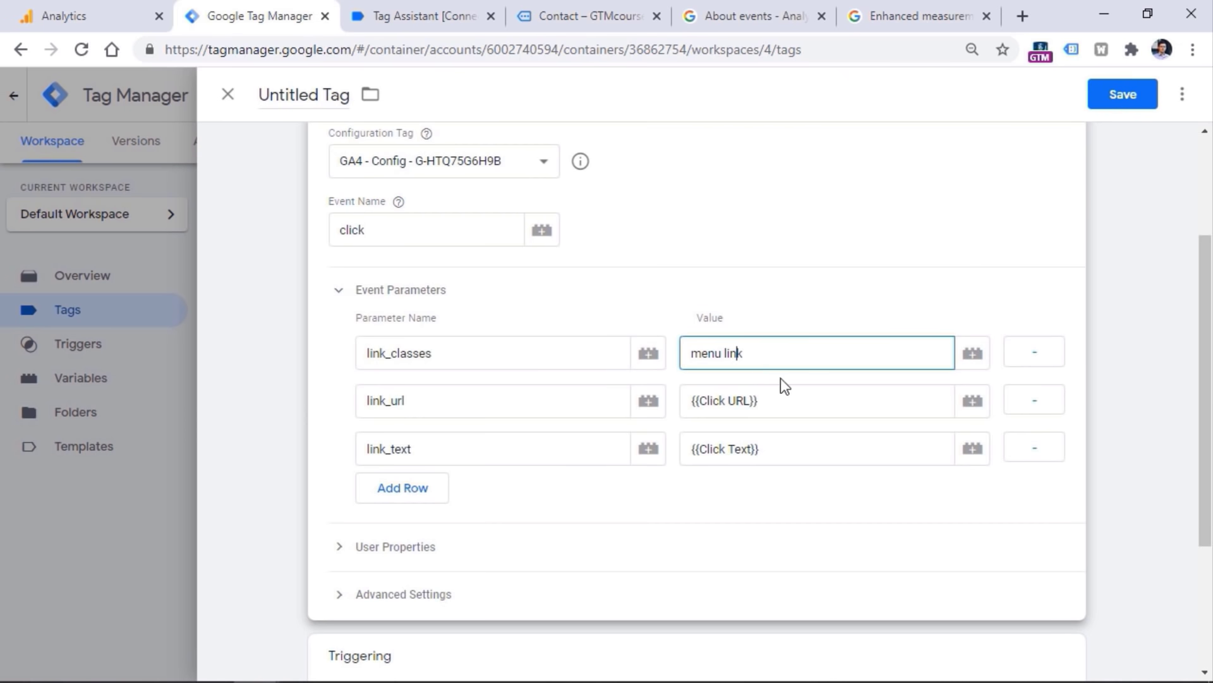
drag(772, 352, 676, 358)
click(506, 390)
click(784, 397)
drag(775, 396, 686, 399)
drag(781, 455, 708, 490)
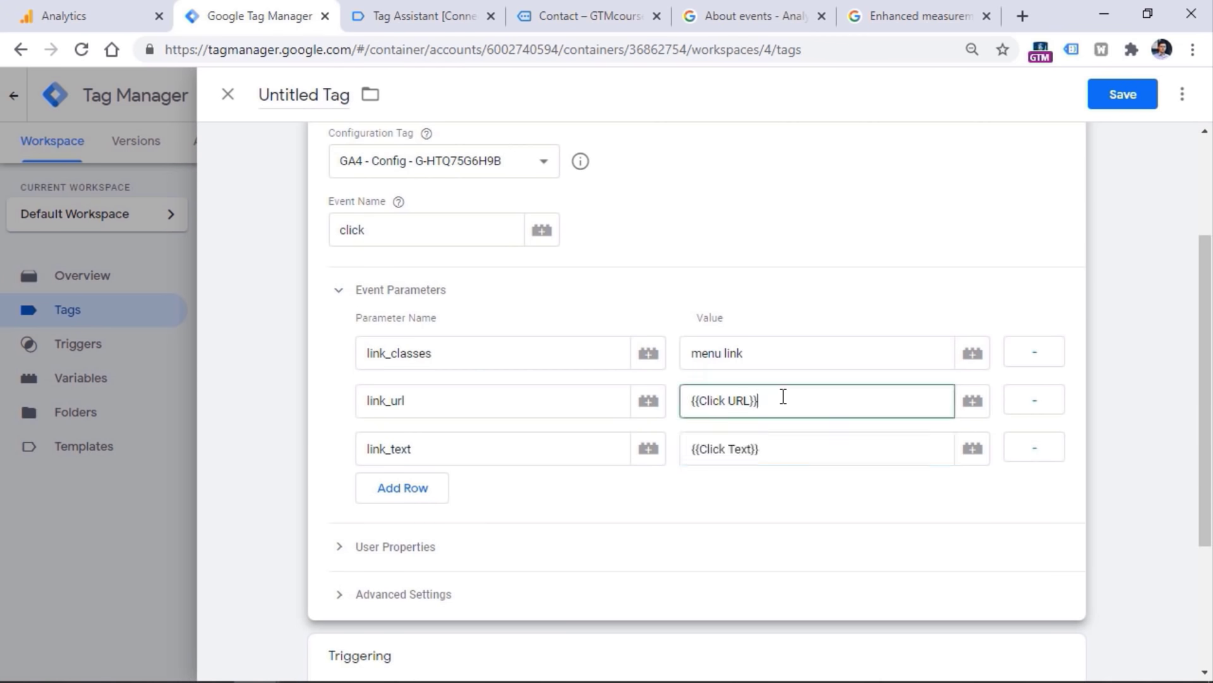
Follow the store's Home menu link and examine the Click URL of its Link Click event in Tag Assistant, comparing it with the tag's link_url parameter.
key(ctrl+4)
click(445, 107)
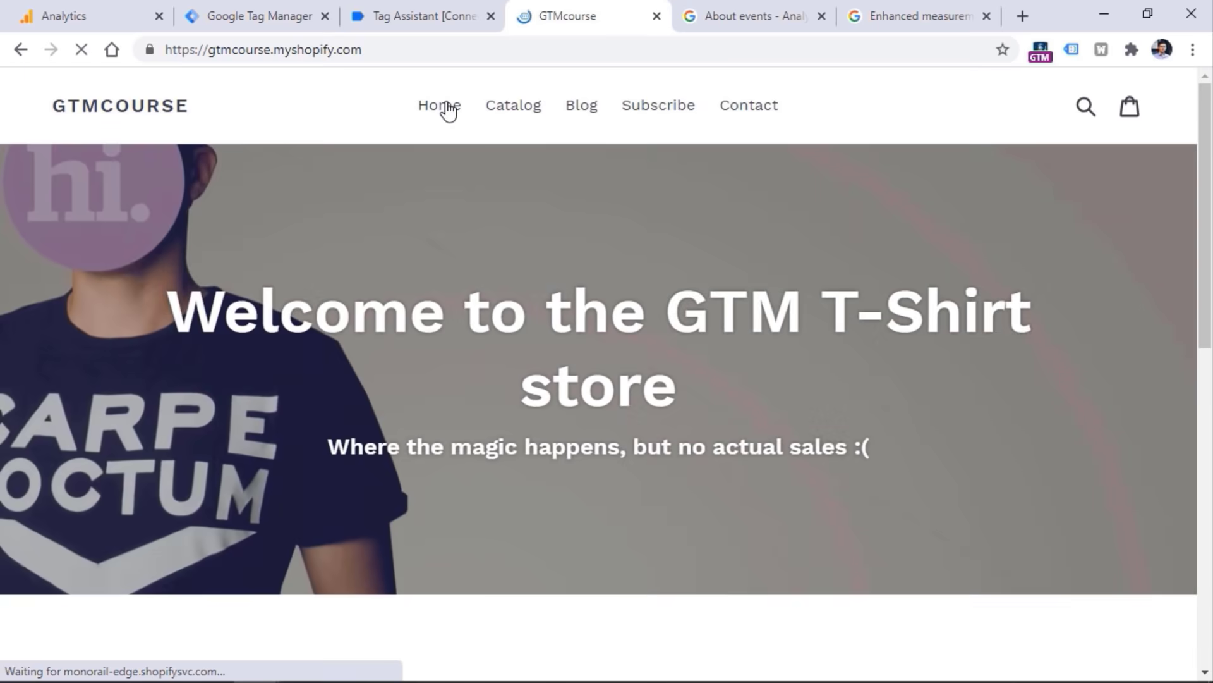
key(ctrl+3)
click(105, 324)
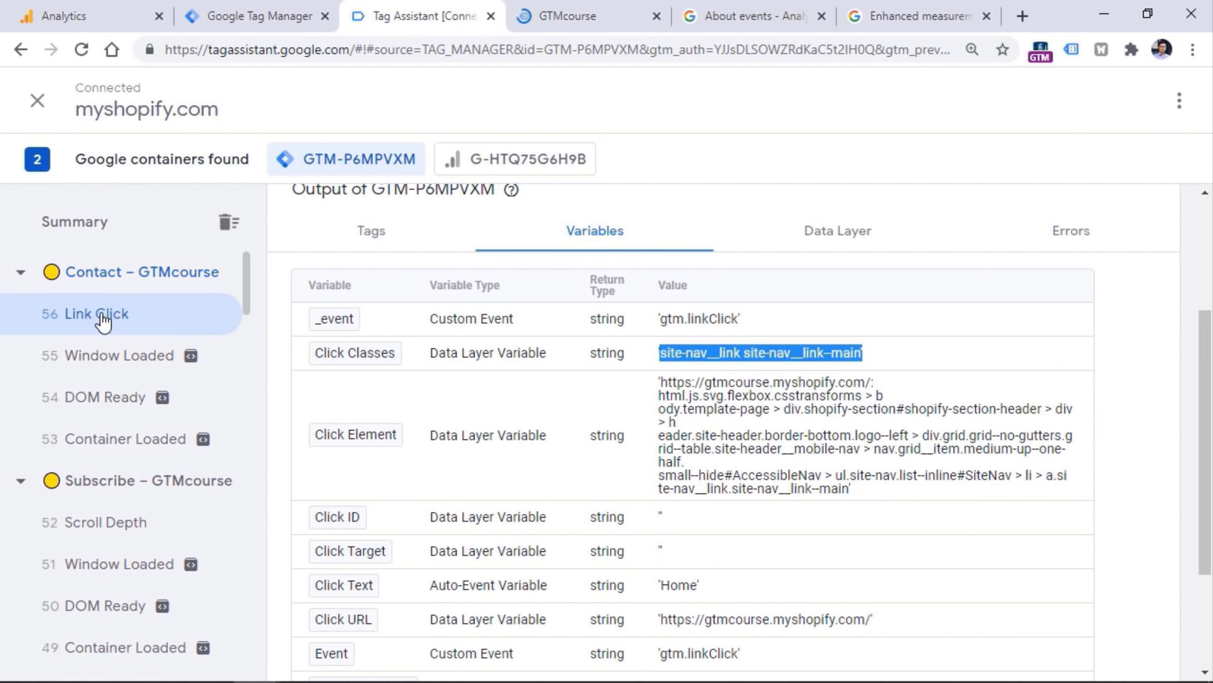
scroll(663, 454, down, 3)
drag(661, 454, 870, 463)
key(ctrl+2)
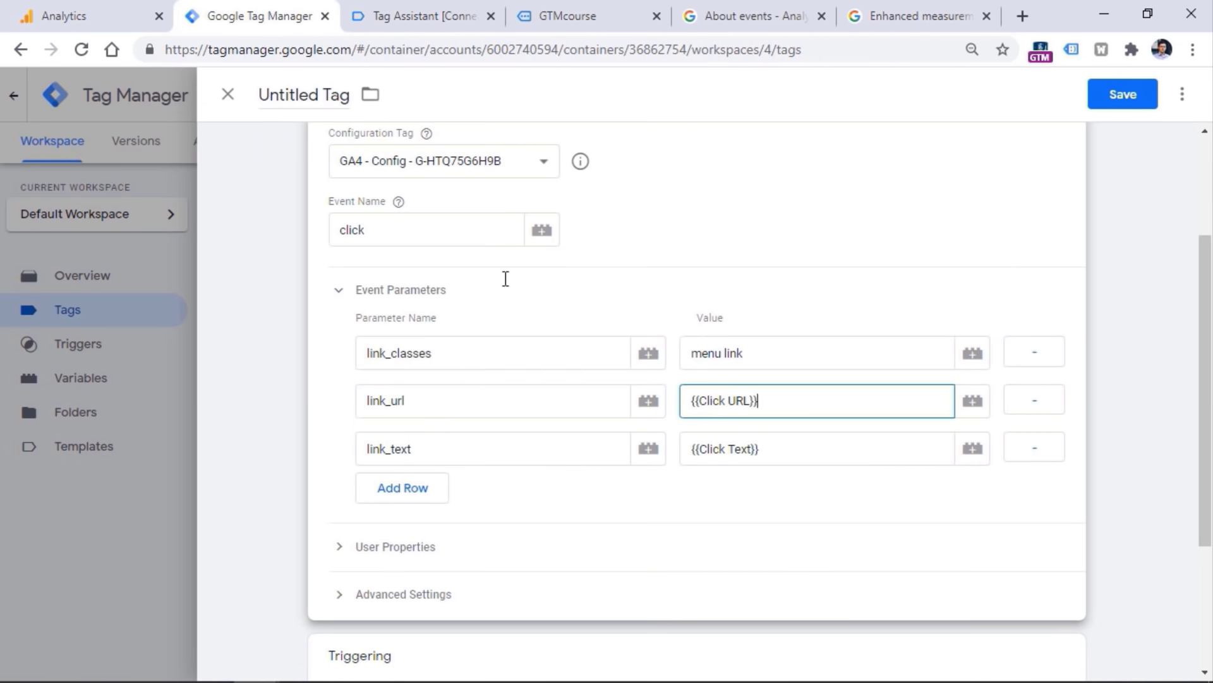
drag(425, 397, 360, 397)
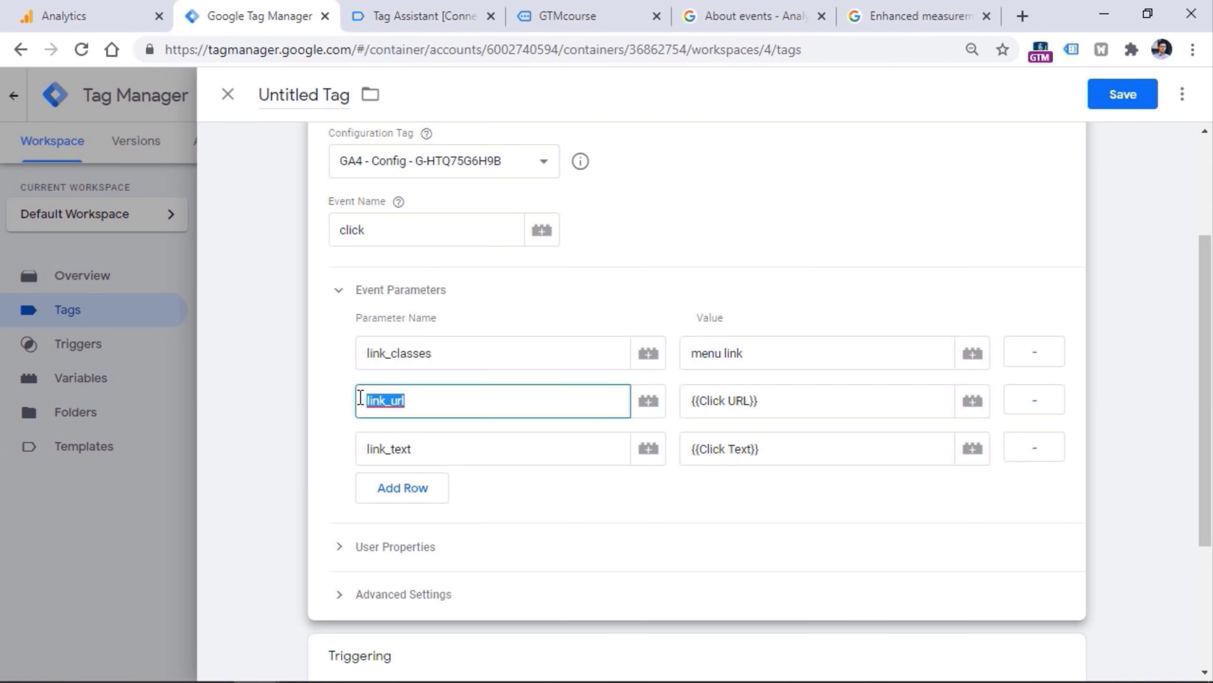
Assign the Link click - menu item trigger to the tag.
scroll(424, 443, down, 3)
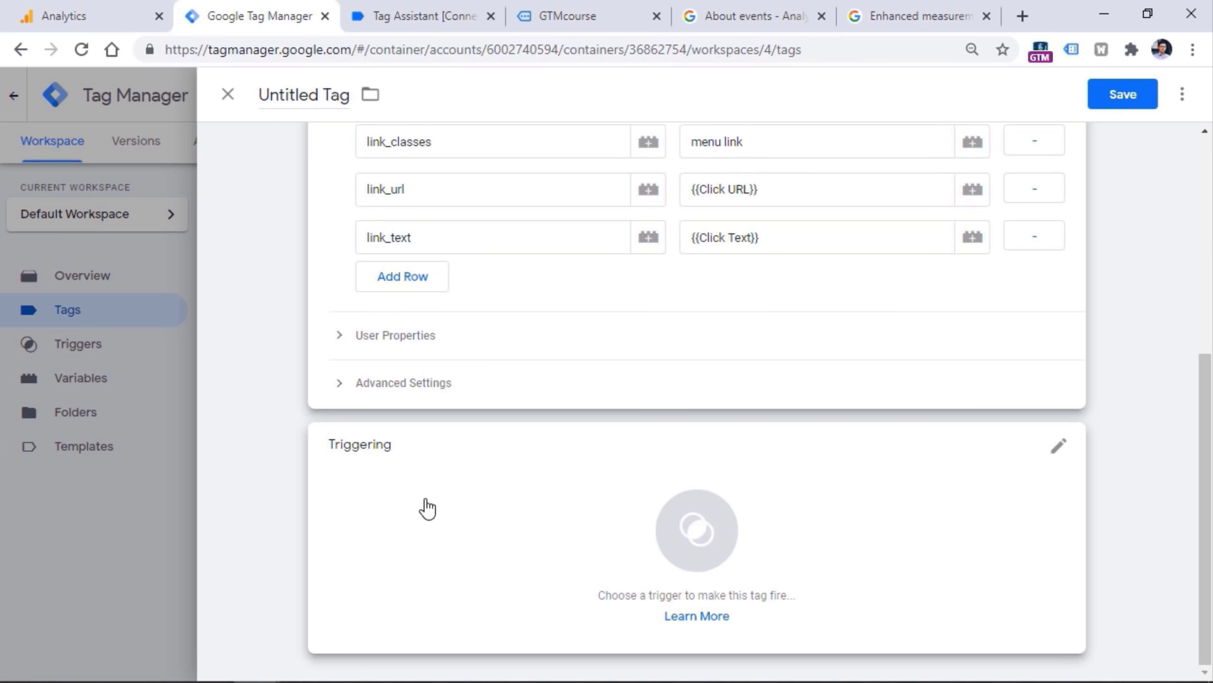
click(1056, 450)
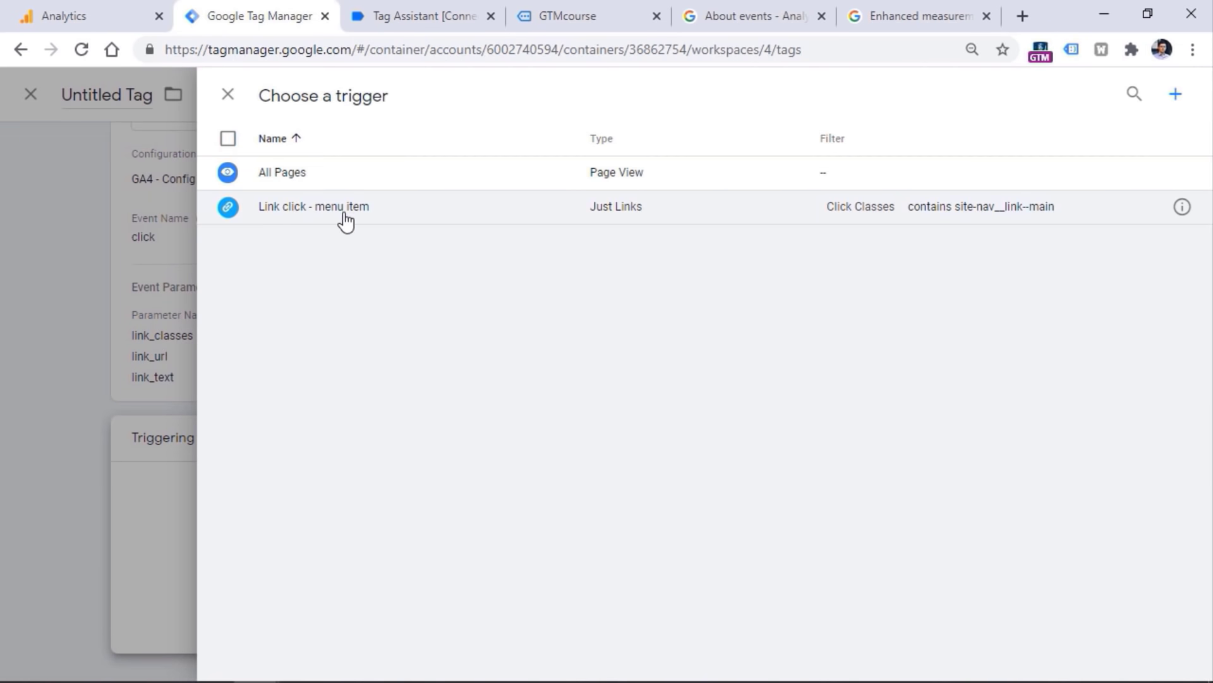
click(347, 222)
Name the tag GA4 Event - Menu Link Click and save it.
scroll(514, 507, up, 3)
triple_click(290, 101)
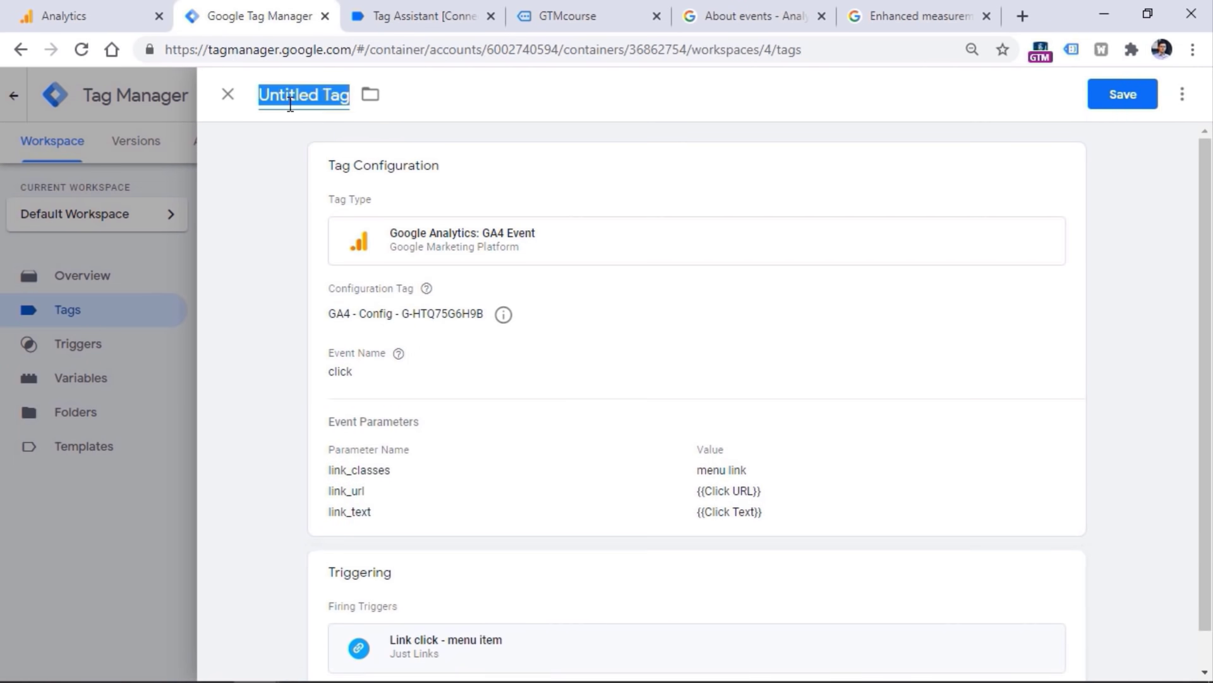
key(BackSpace)
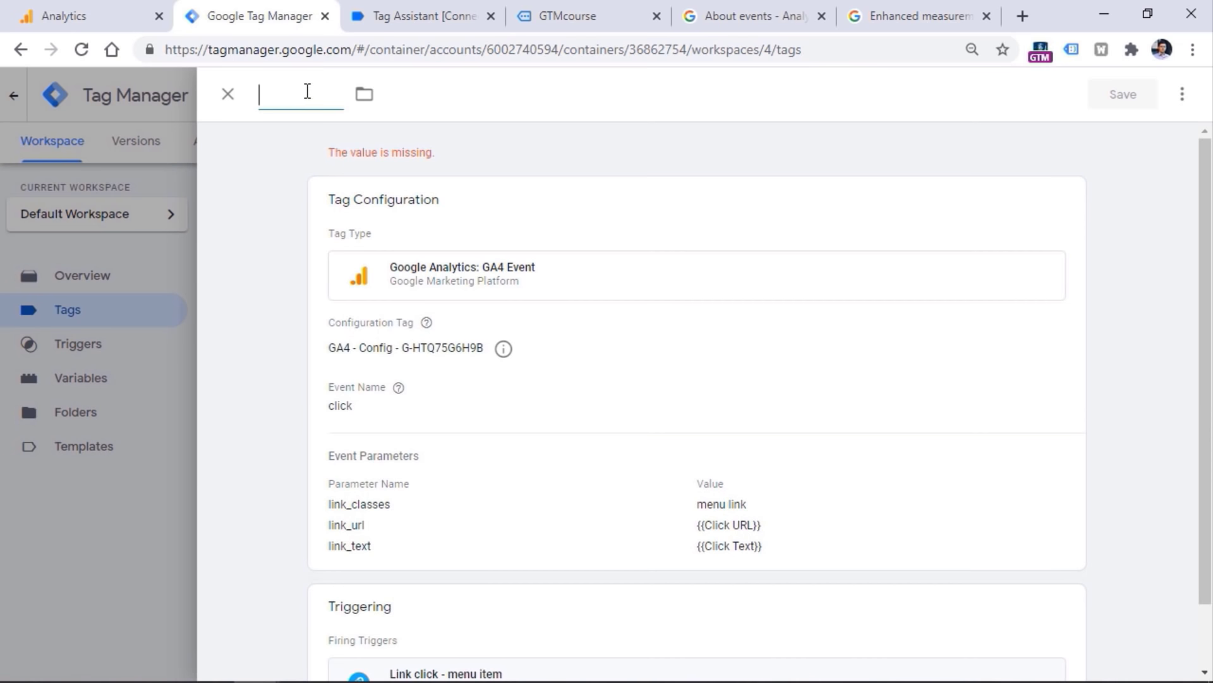
text(GA4 Event - Menu Link Click)
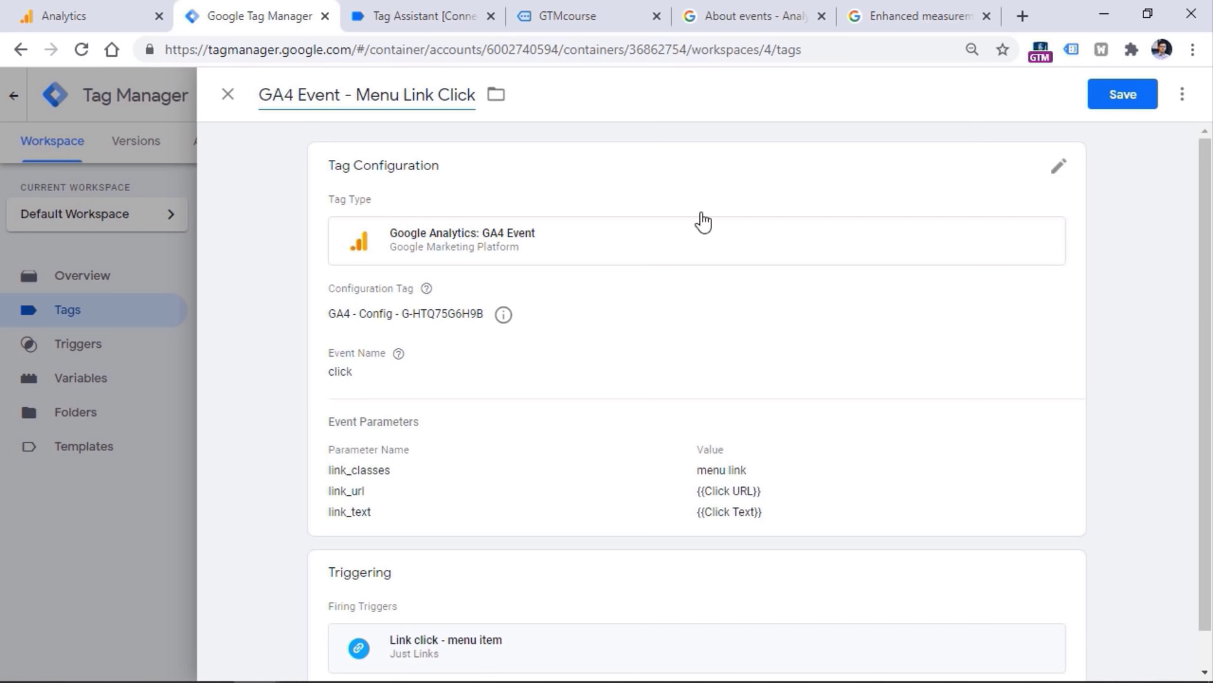
click(1128, 91)
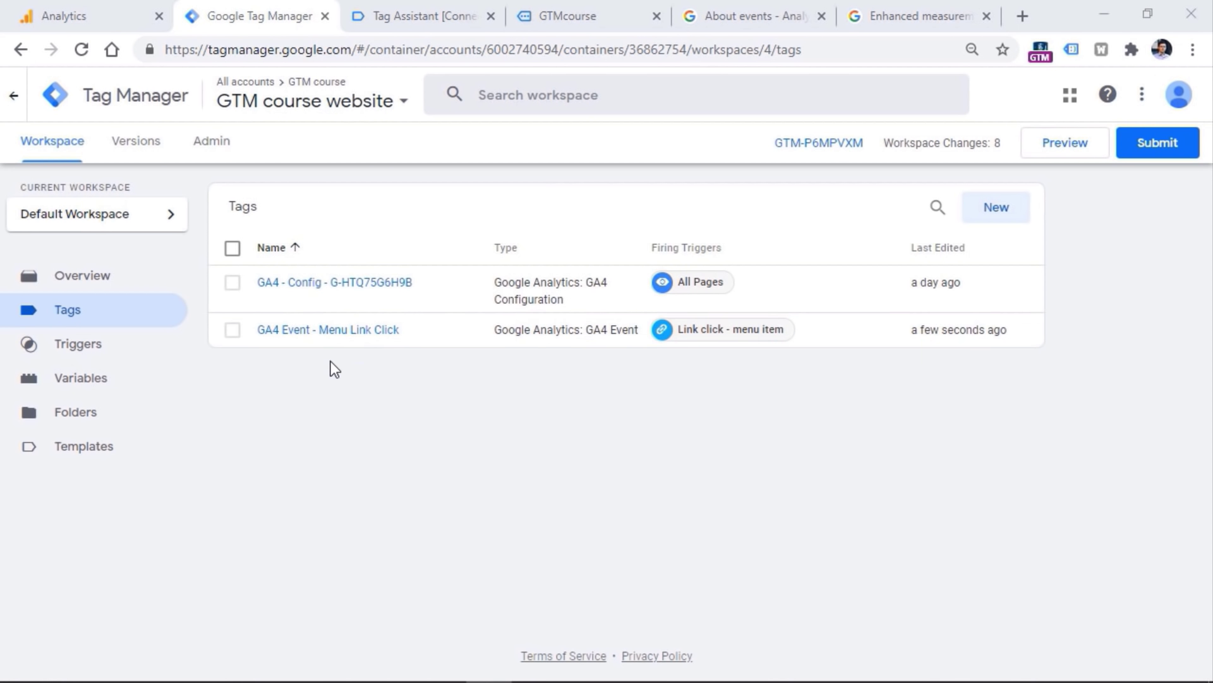
Restart preview mode for the container and continue to the connected Tag Assistant debug session.
click(1069, 149)
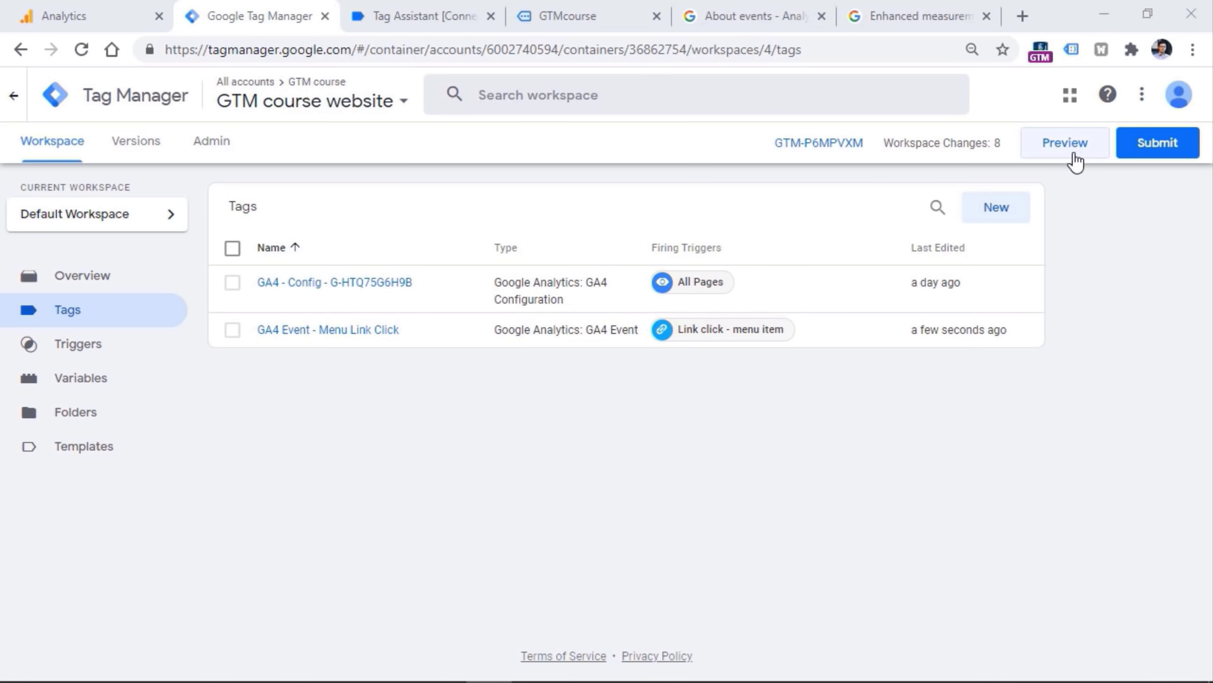
click(1075, 152)
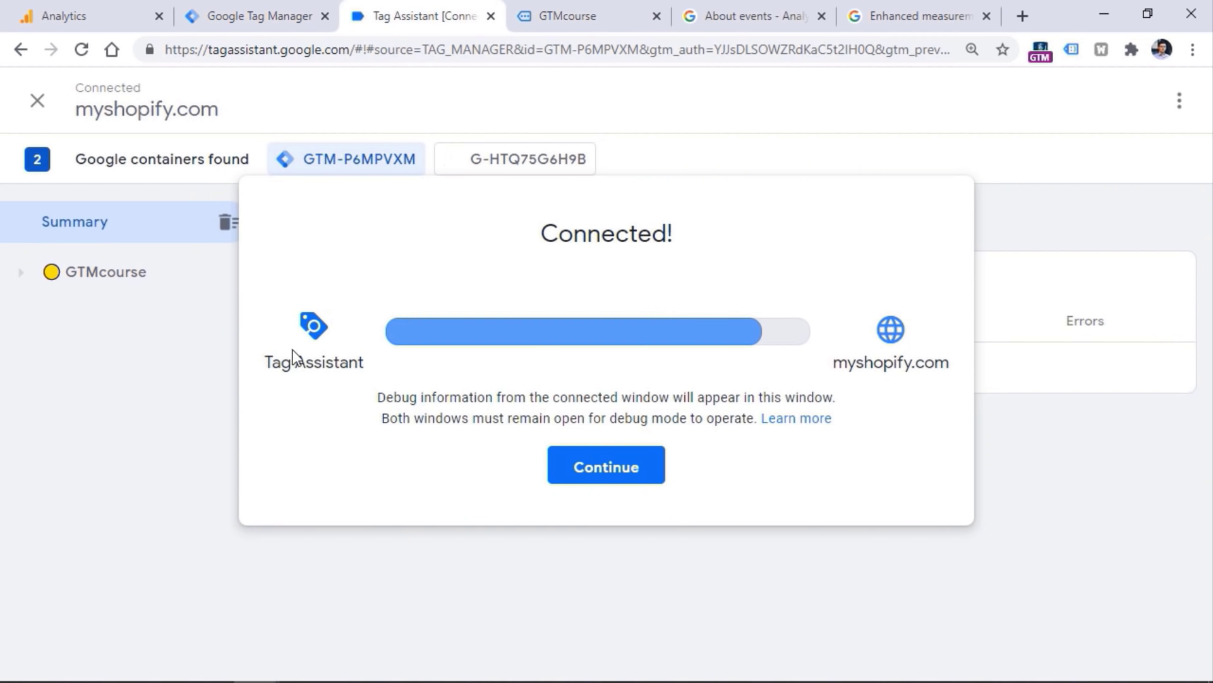
click(594, 469)
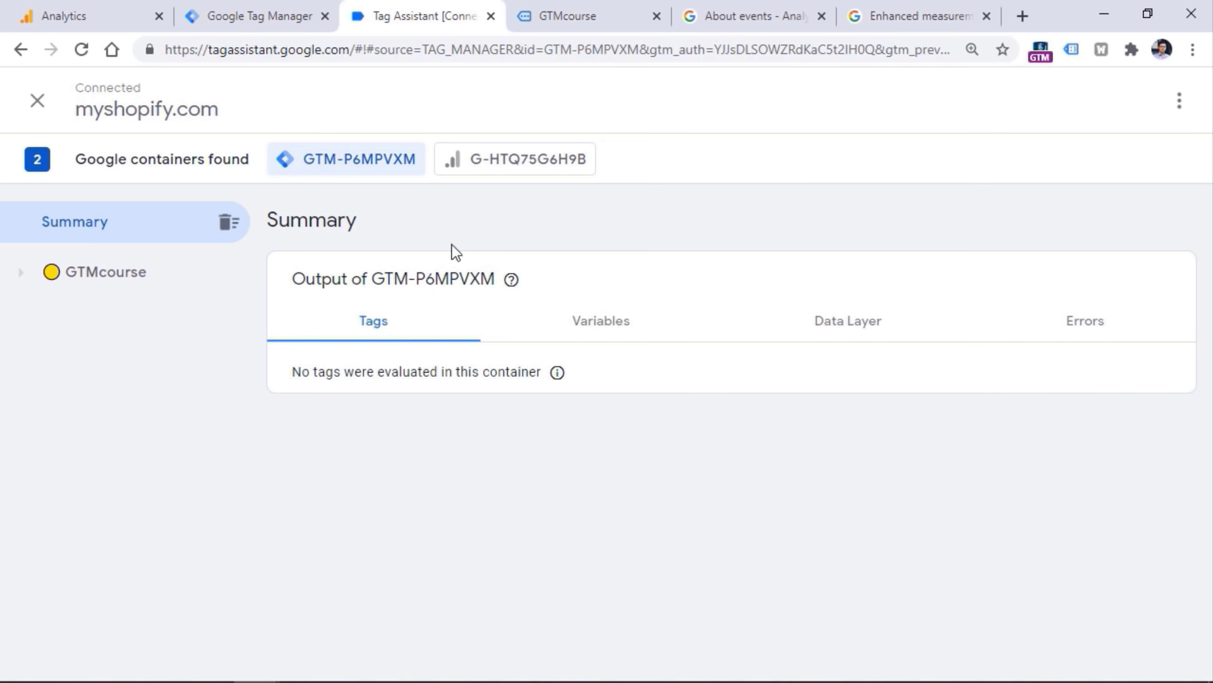
Follow the store's footer Search link and check in Tag Assistant whether the menu link tag fires on its Link Click event.
key(ctrl+Tab)
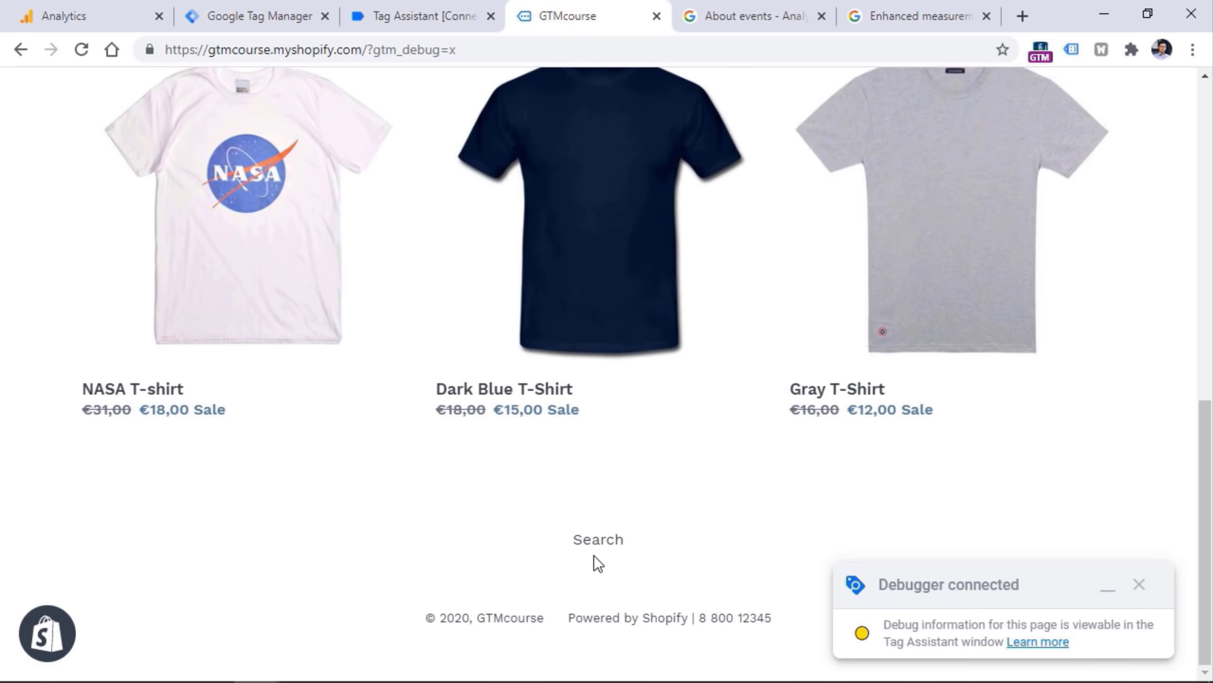
click(600, 551)
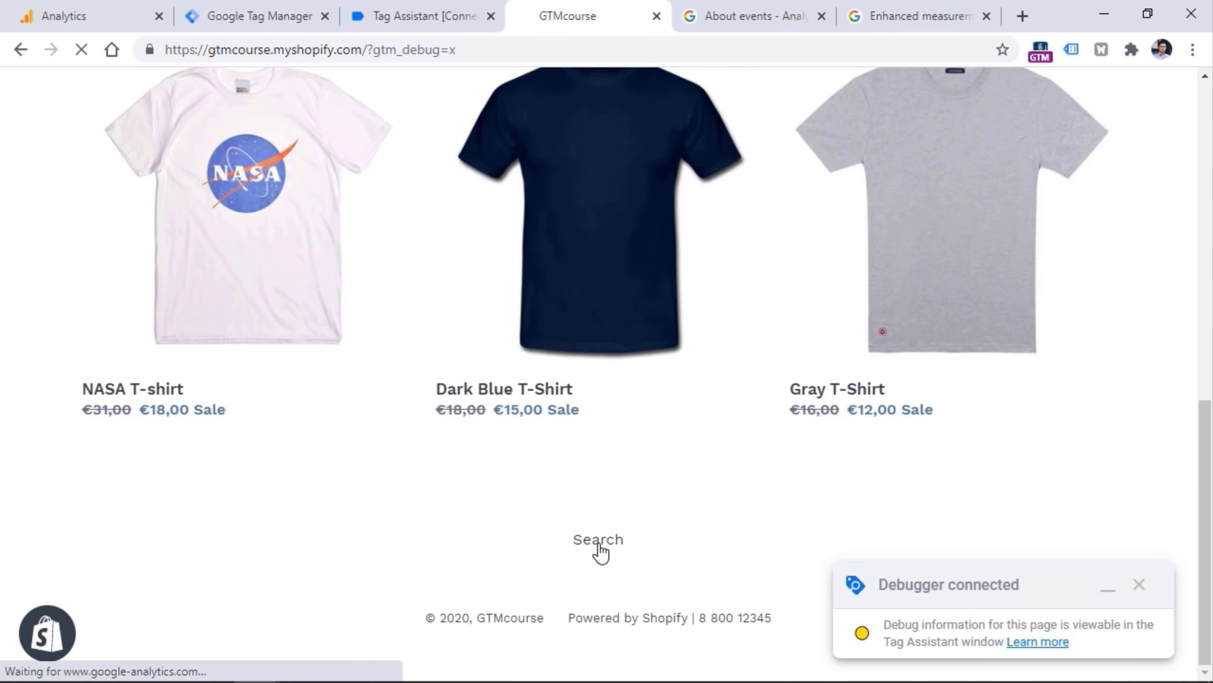
click(415, 11)
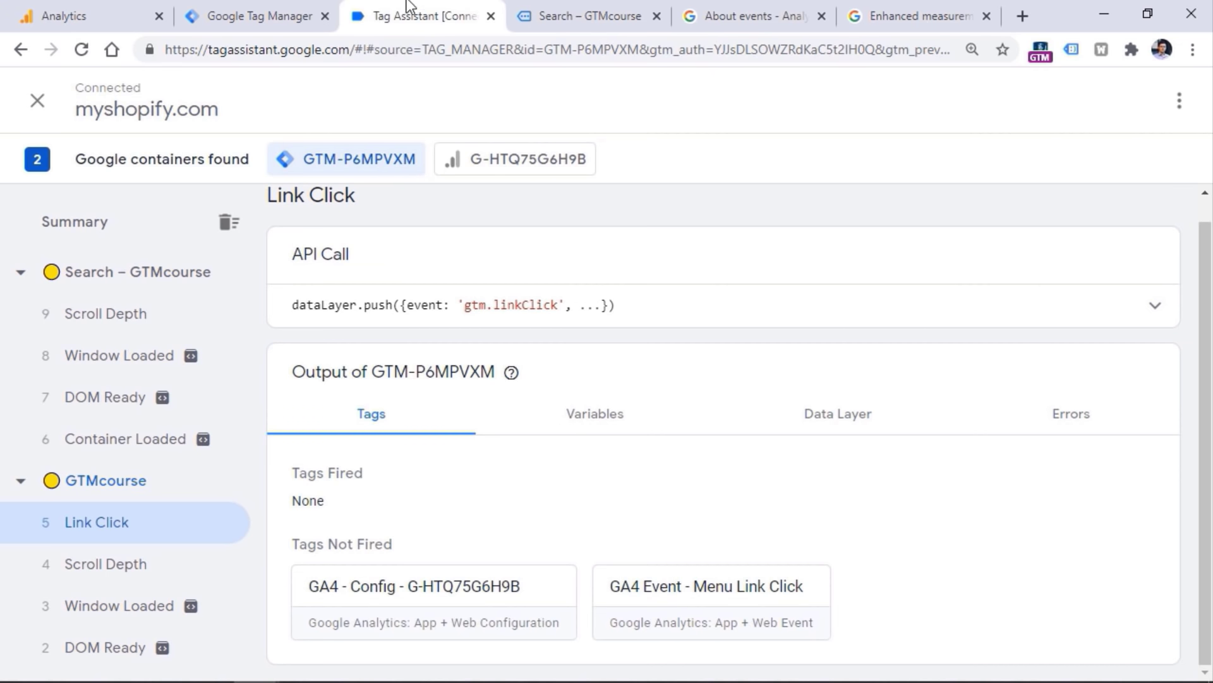
Follow the Home, Catalog and Blog links in the store's navigation menu to generate test clicks.
click(615, 10)
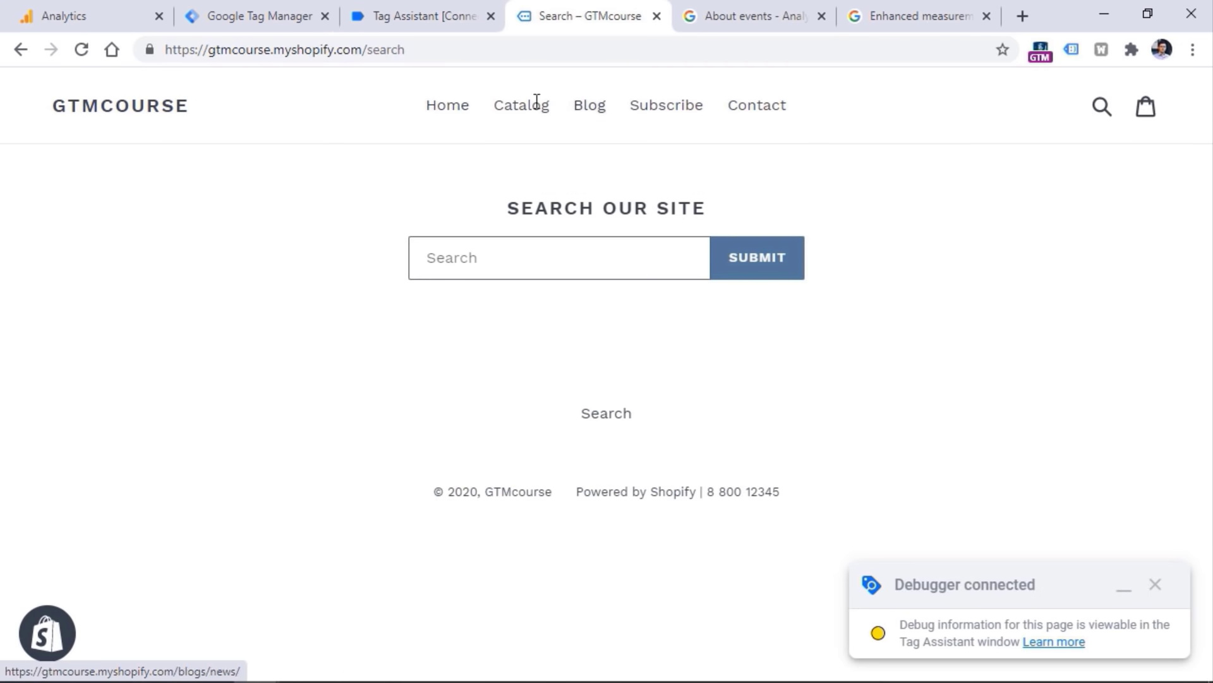
click(450, 119)
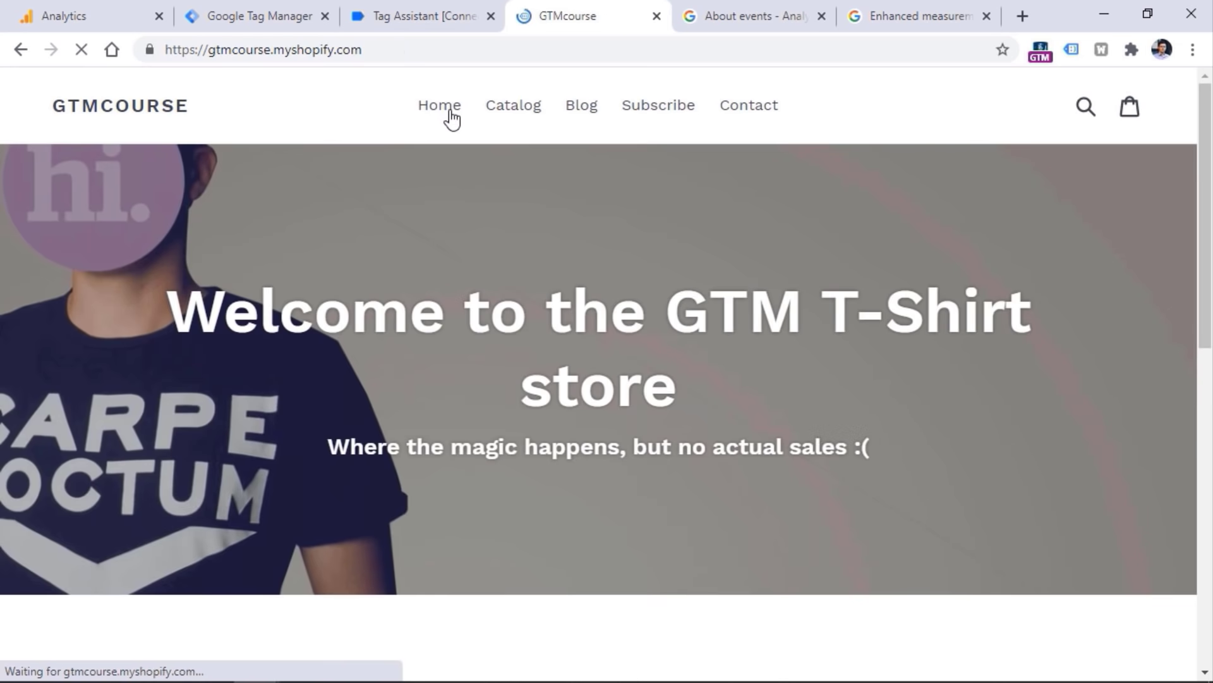
click(515, 106)
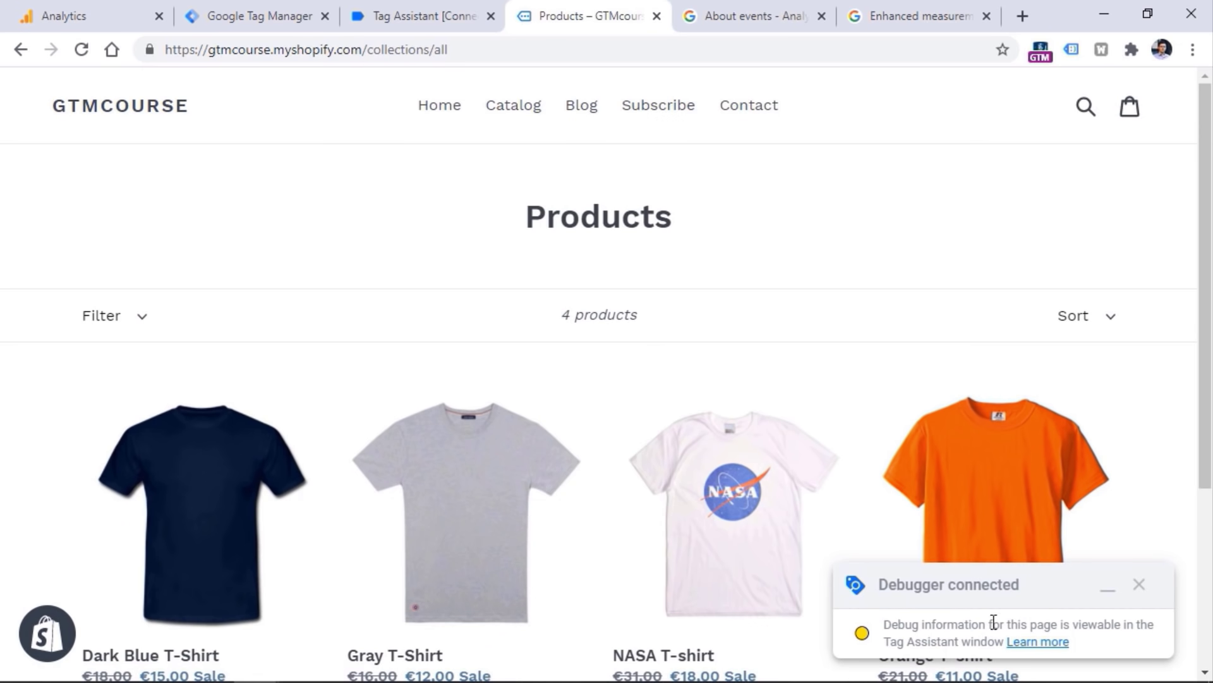
click(589, 115)
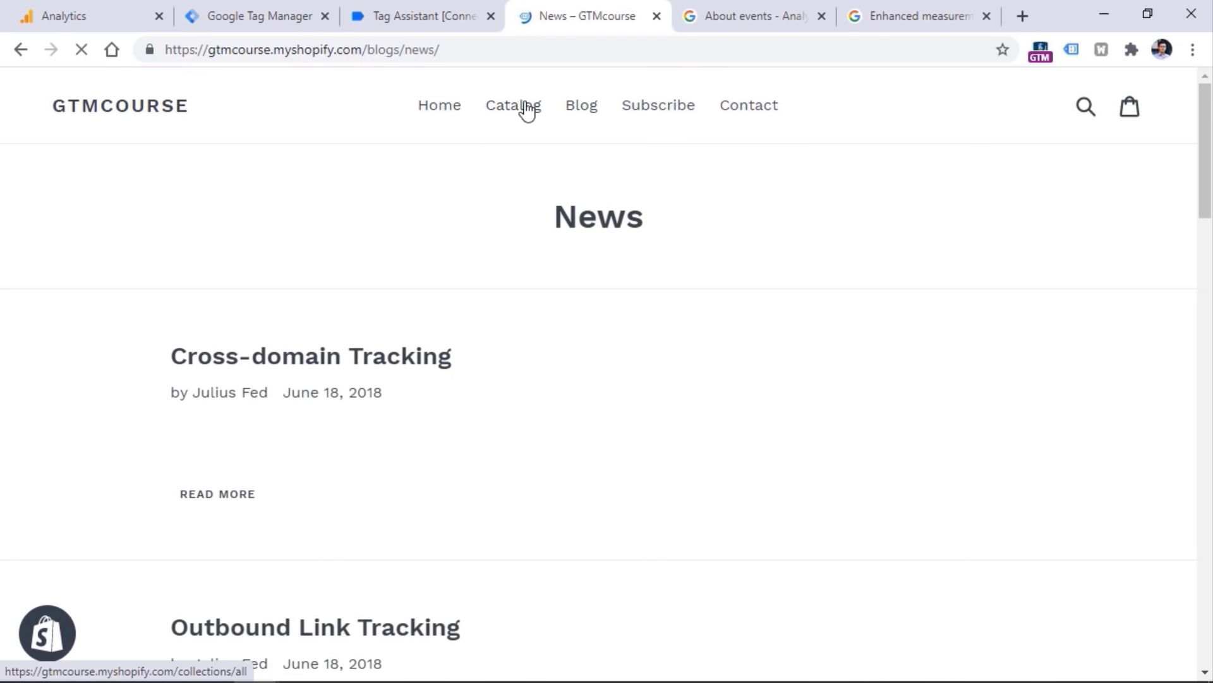
Examine in Tag Assistant which tags fired on the Products page's Link Click event.
click(441, 3)
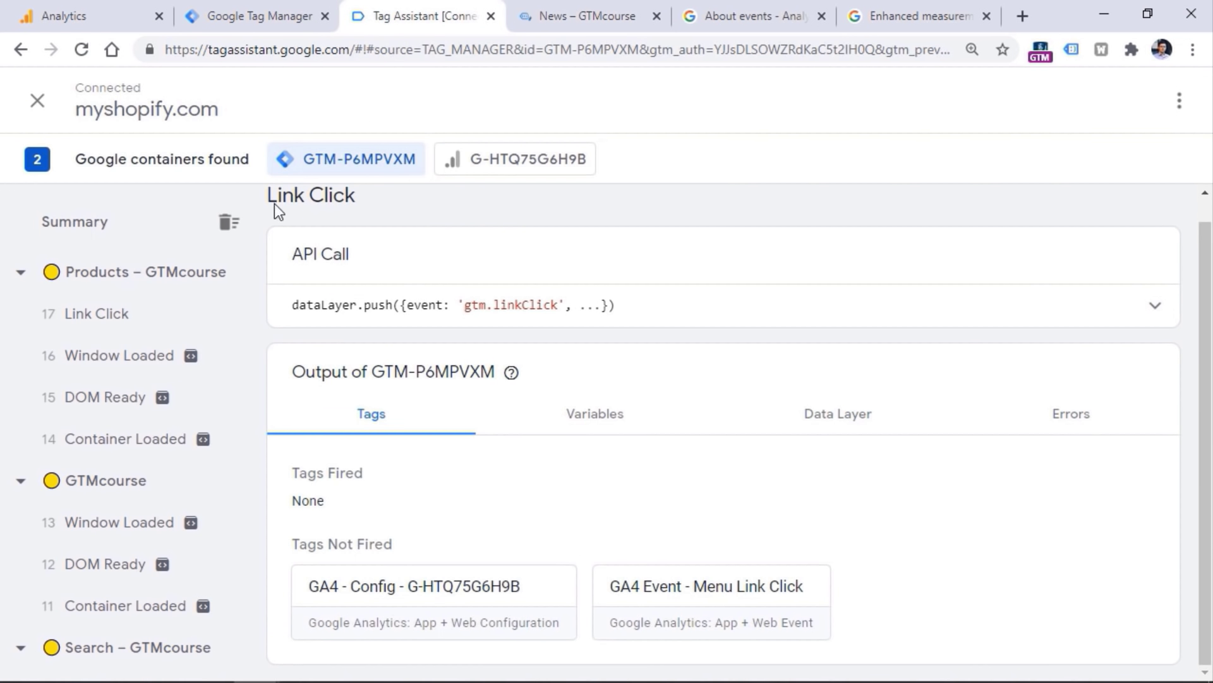
scroll(178, 304, down, 7)
scroll(188, 501, up, 10)
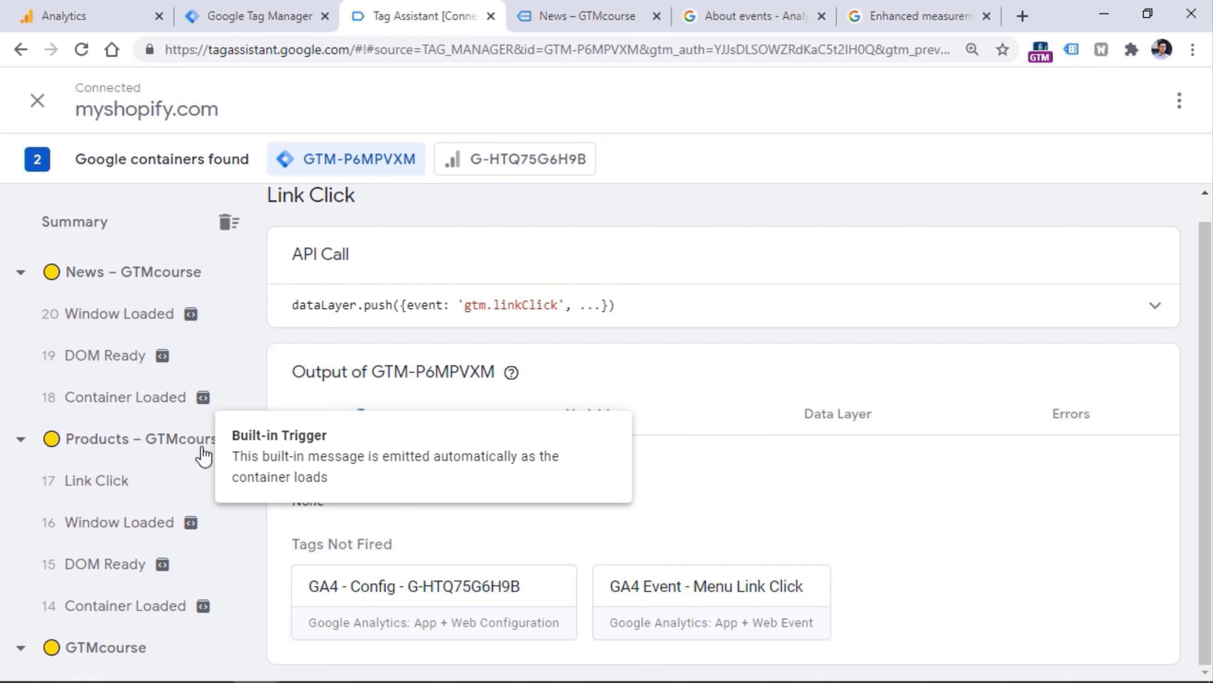
click(96, 488)
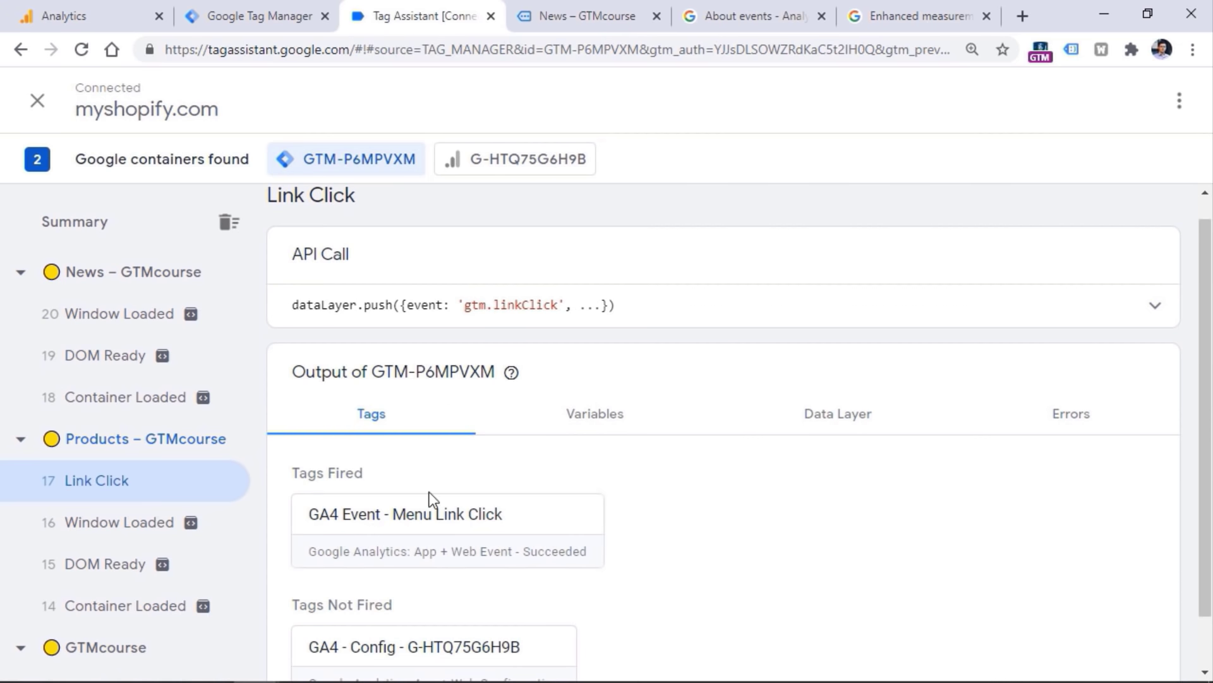
scroll(1207, 282, down, 1)
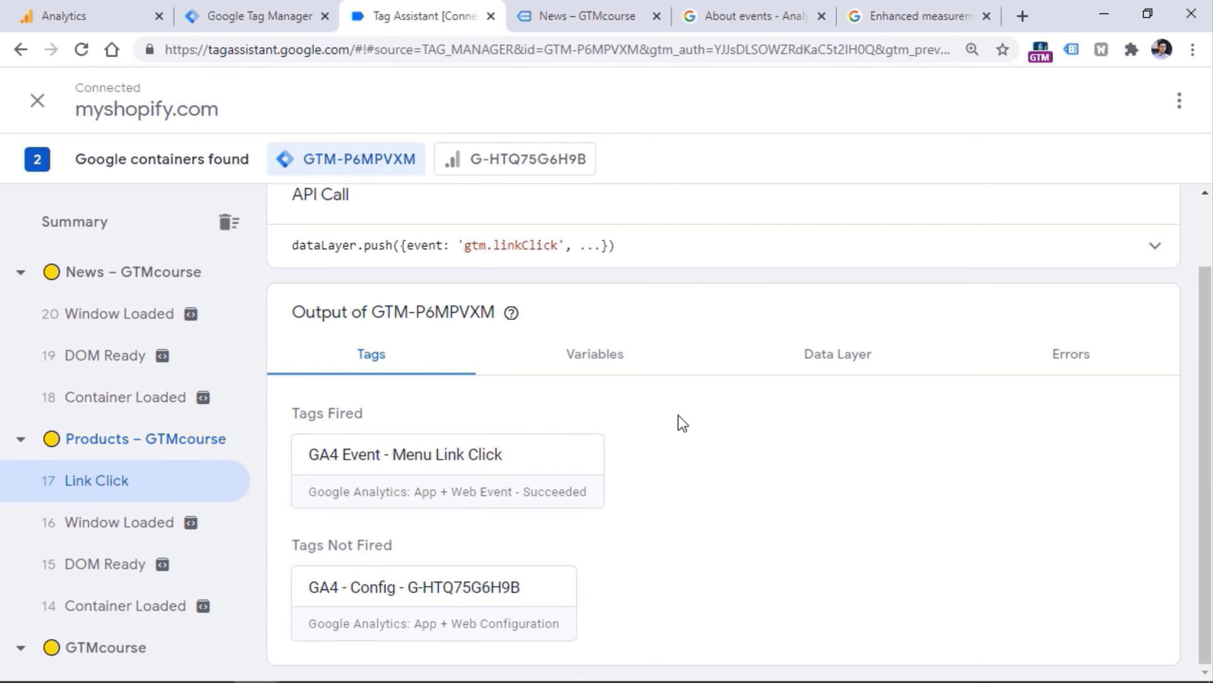
Open the GA4 Event - Menu Link Click tag's details, display variables as values, and examine its event parameters and firing trigger filters.
click(449, 474)
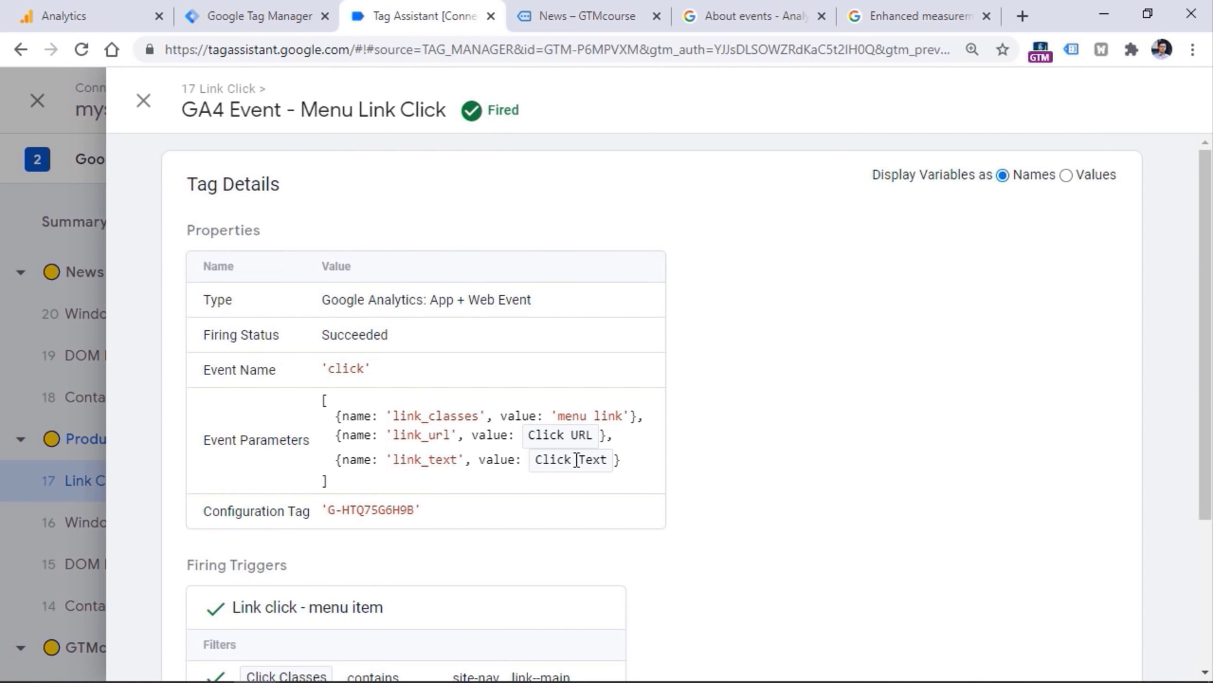
click(1066, 175)
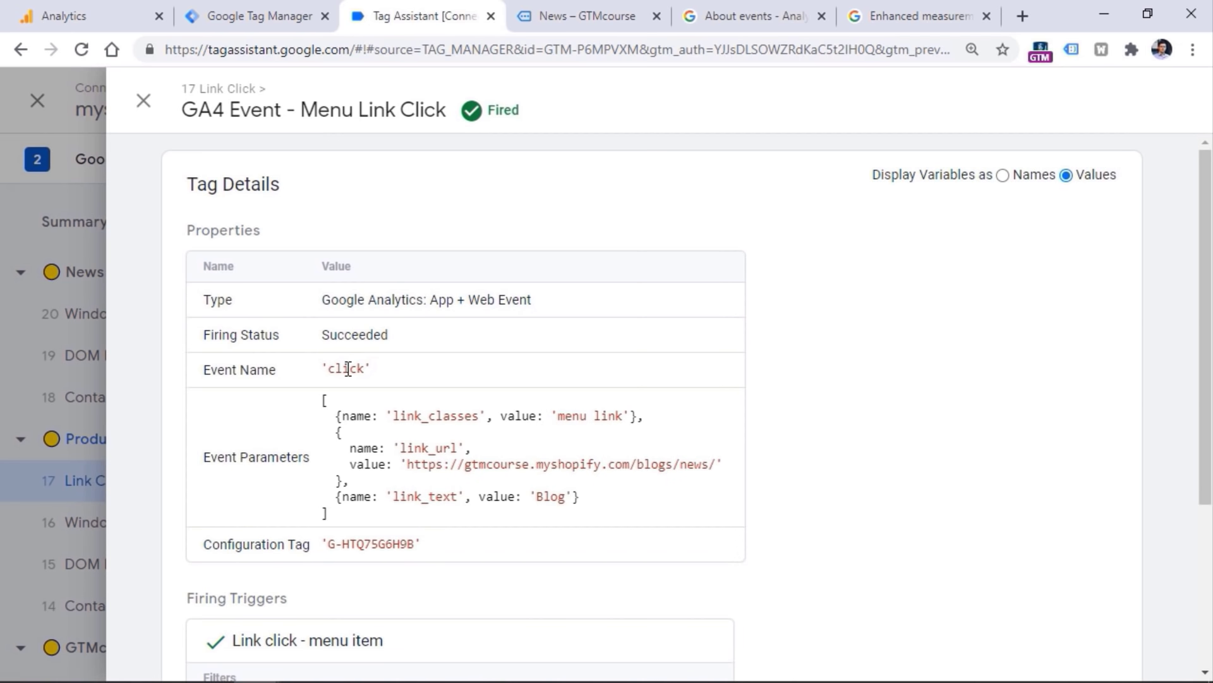
drag(323, 369, 374, 369)
click(374, 368)
scroll(233, 371, down, 4)
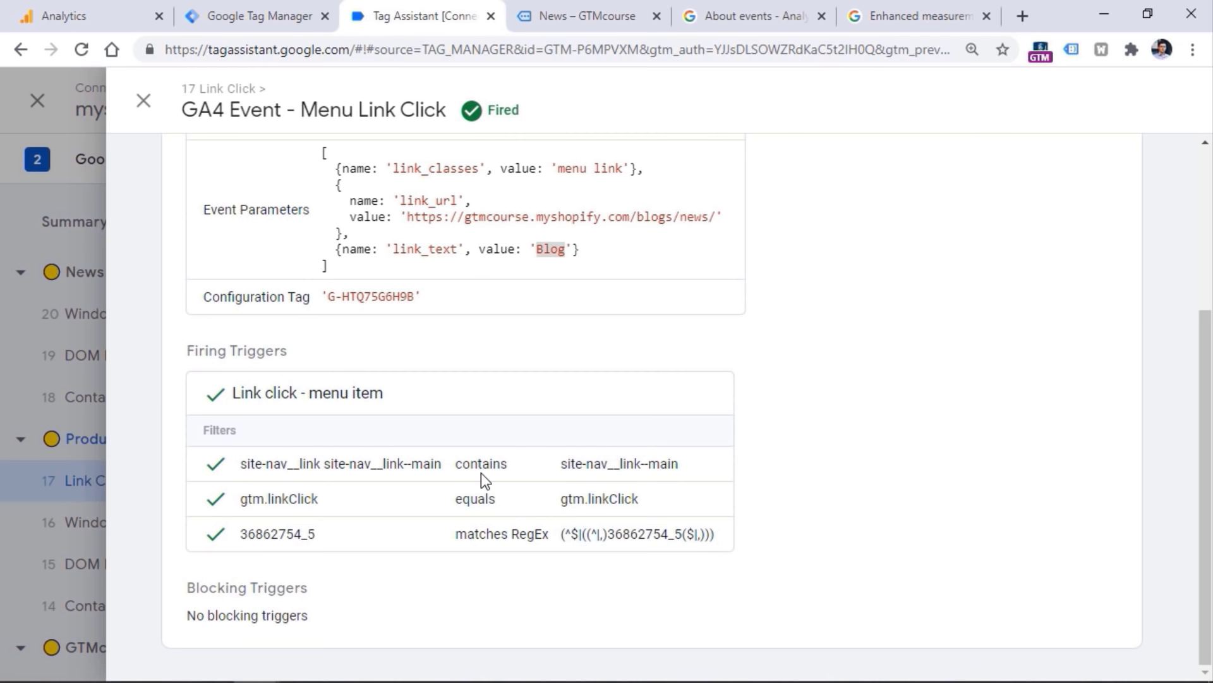
Display the tag's variables as names and examine which variable the site-nav__link--main firing trigger filter checks.
scroll(510, 472, up, 3)
click(1000, 173)
scroll(874, 346, down, 3)
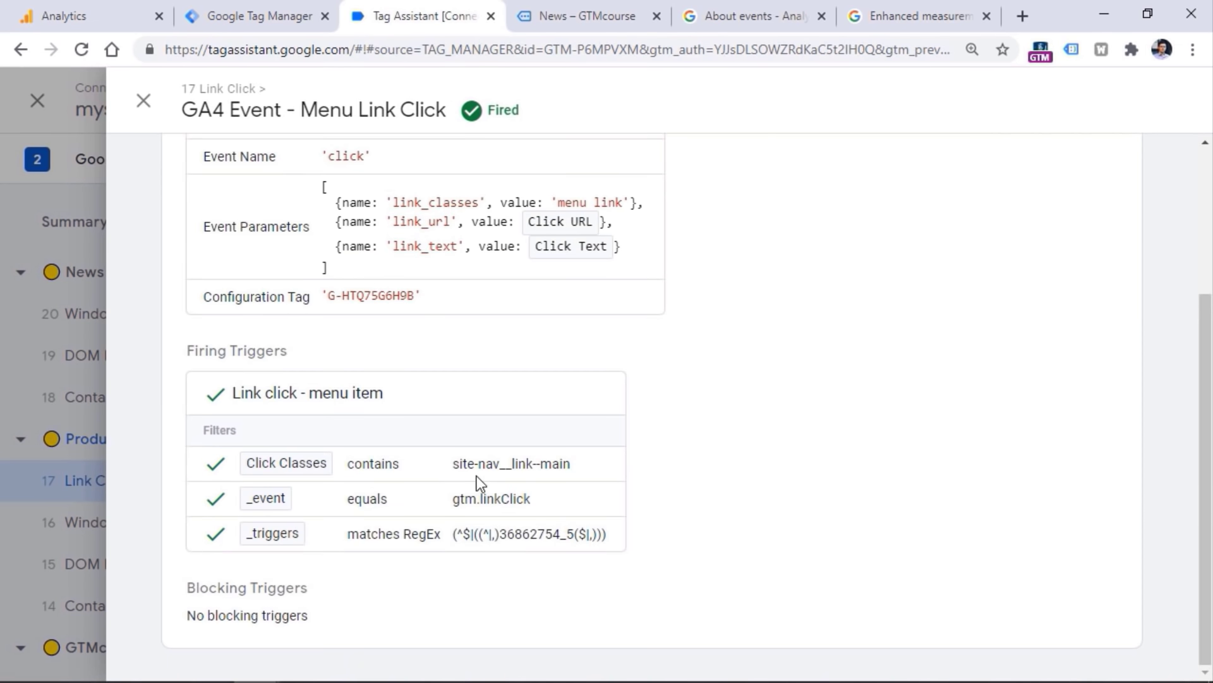
drag(454, 465, 589, 465)
scroll(849, 244, up, 3)
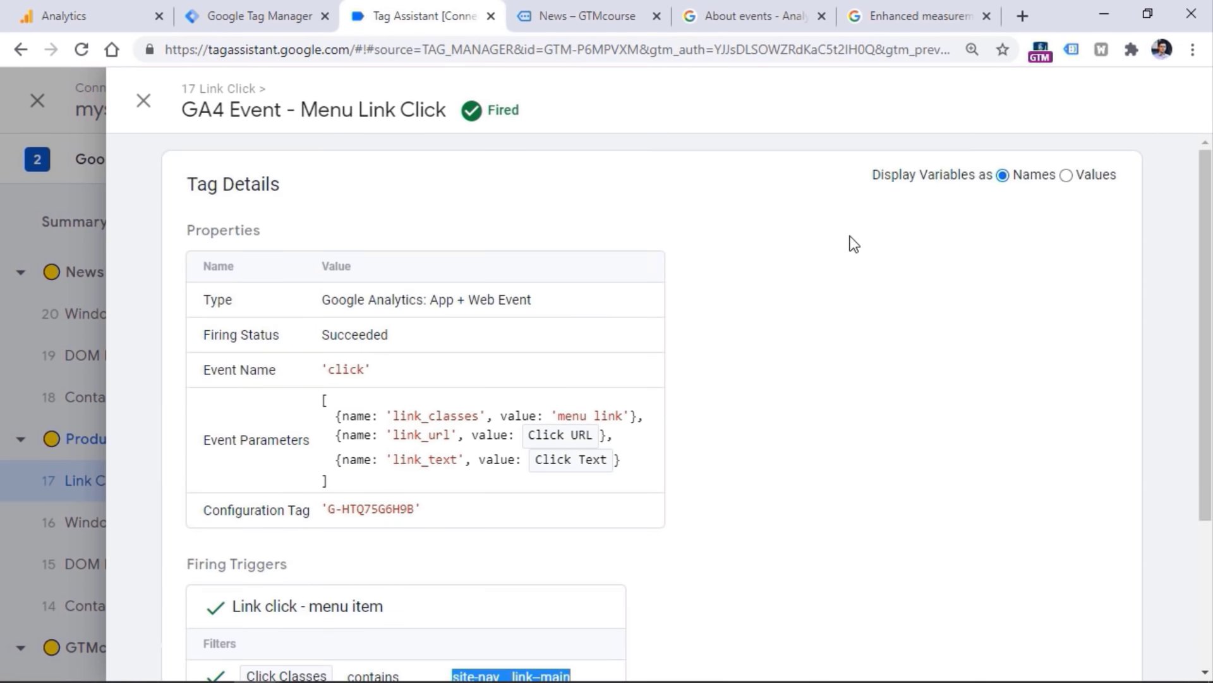
Display the tag's variables as values and compare the clicked element's classes with the trigger's site-nav__link--main condition.
click(1065, 177)
scroll(1065, 184, down, 4)
drag(241, 465, 441, 471)
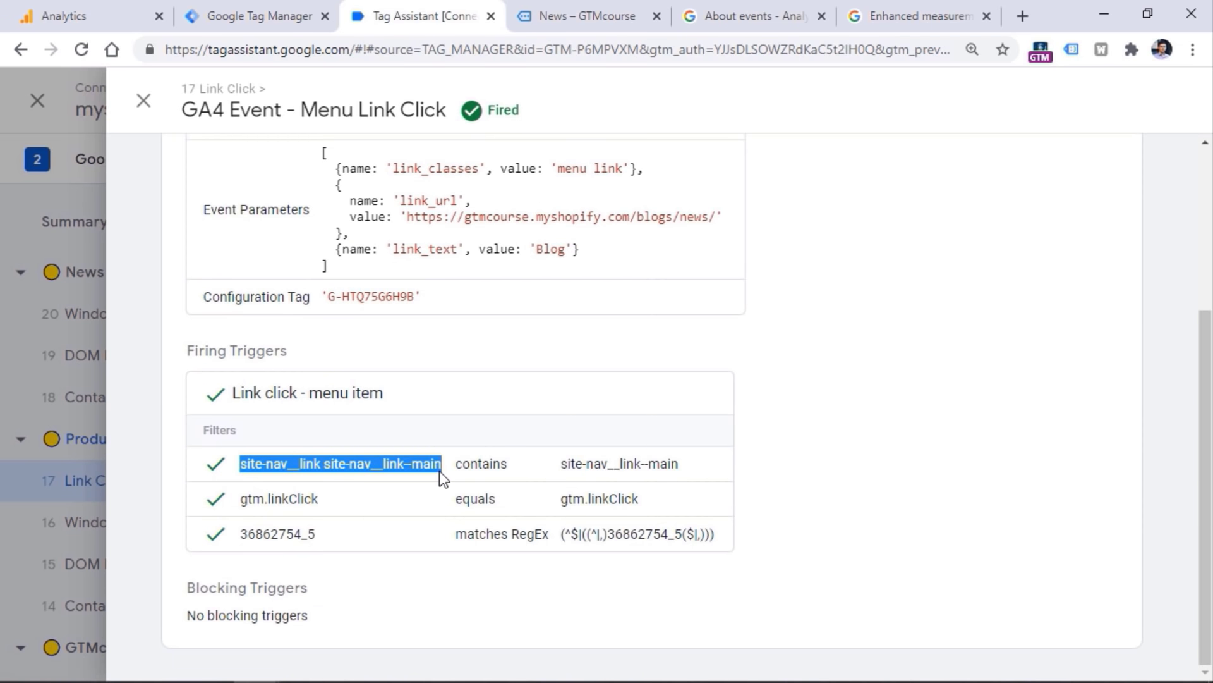
drag(560, 465, 679, 469)
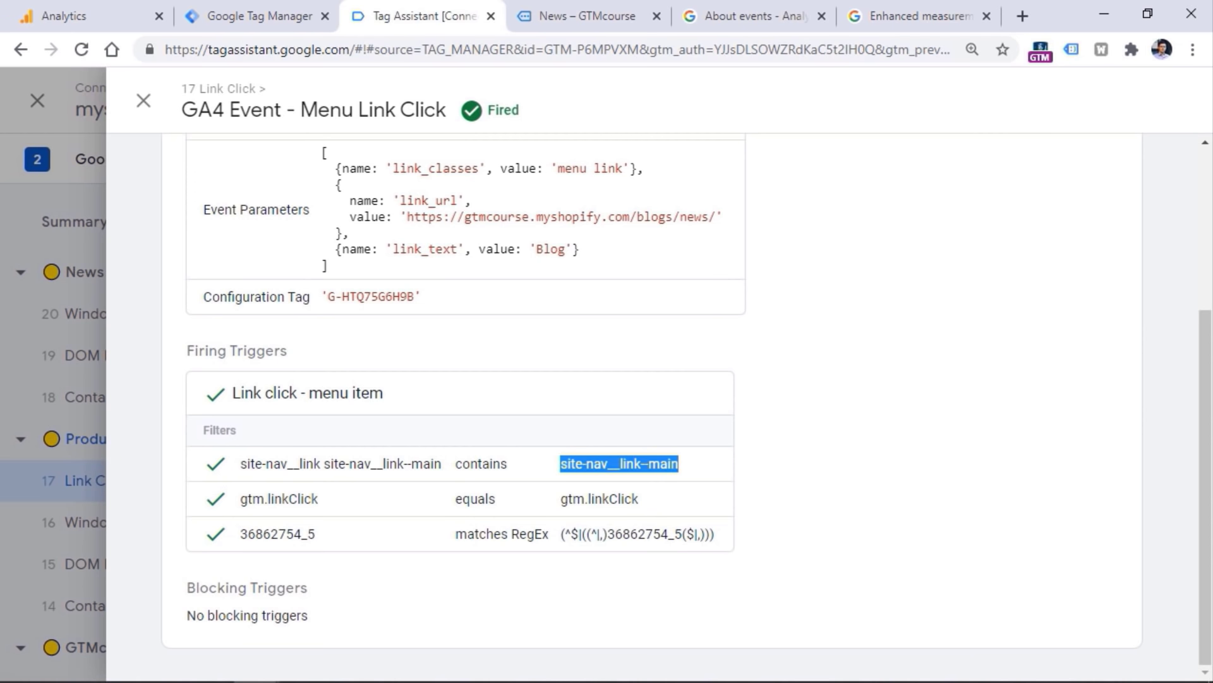
Switch to Google Analytics, close the web stream details and open DebugView.
click(259, 16)
click(101, 6)
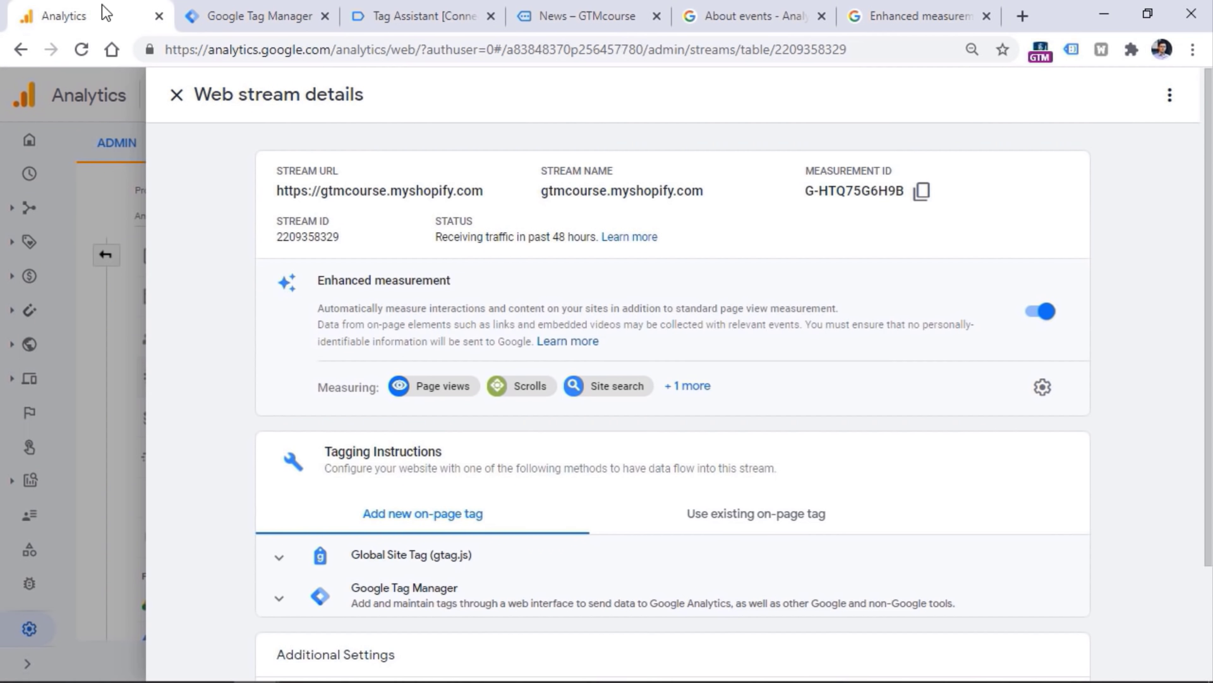
click(178, 97)
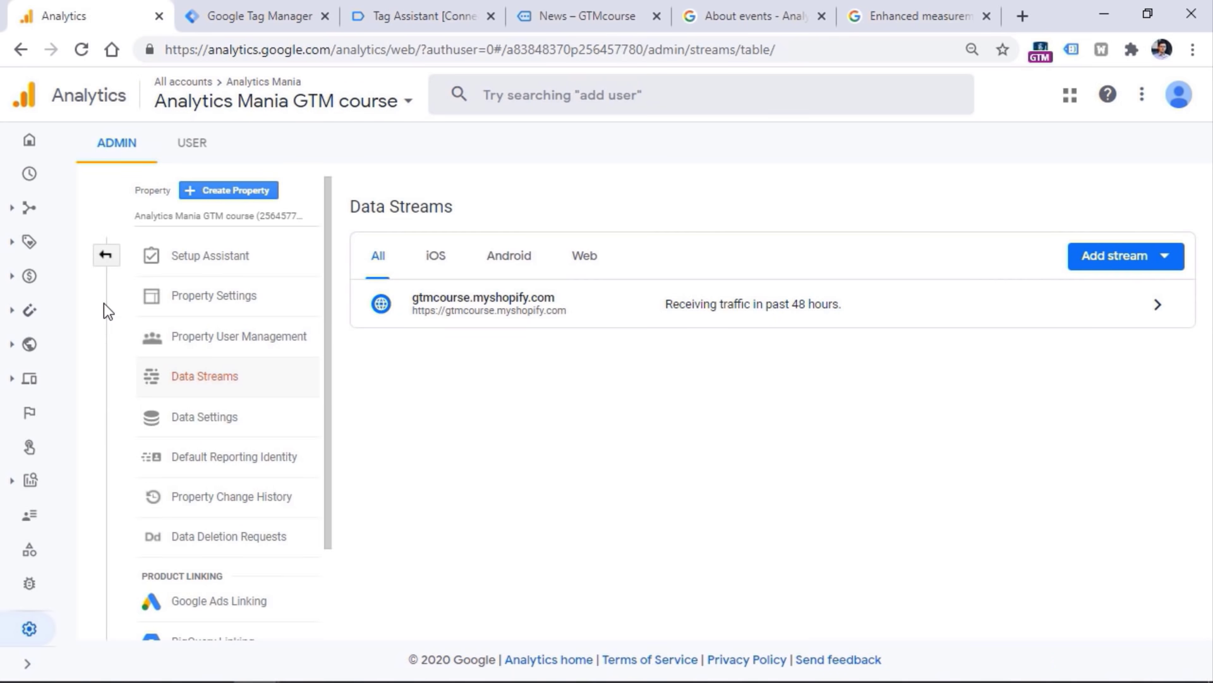
scroll(90, 411, down, 2)
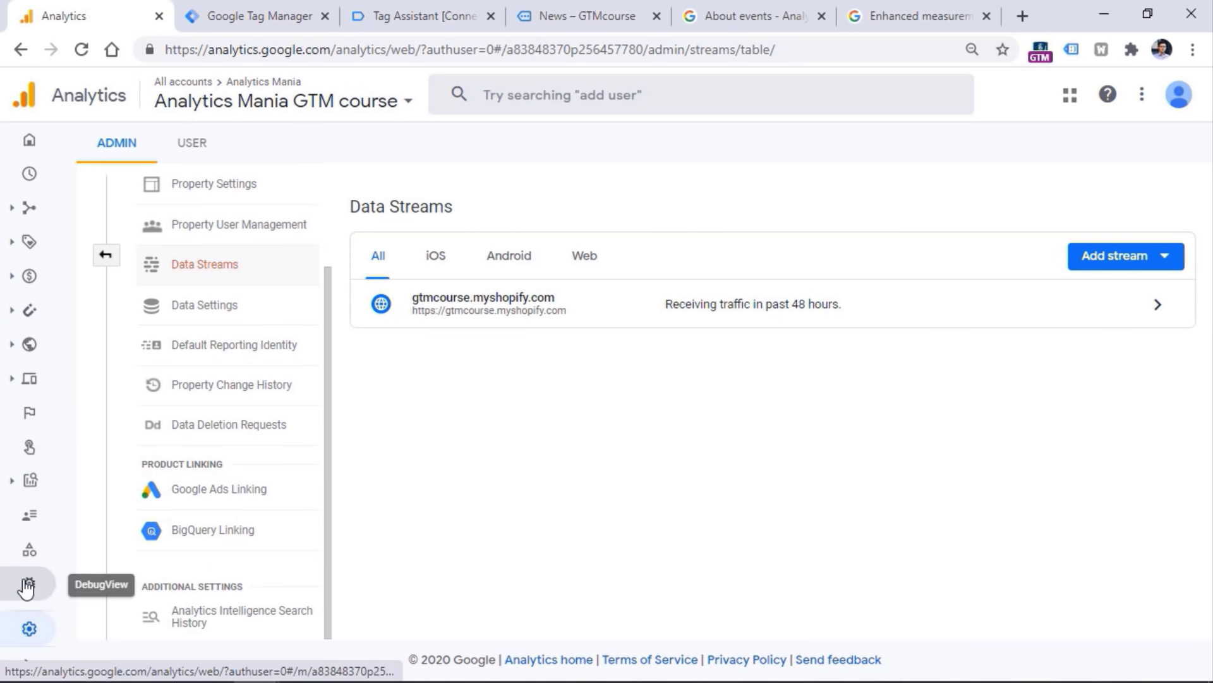
click(28, 659)
scroll(88, 594, down, 3)
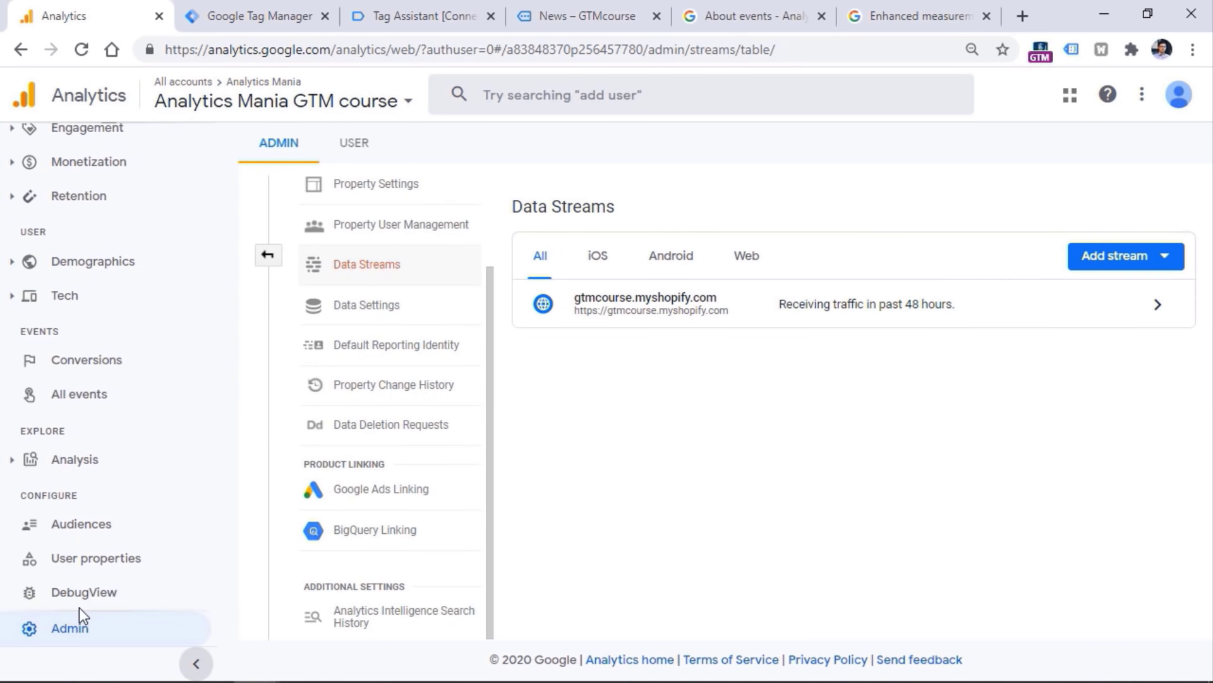
click(115, 597)
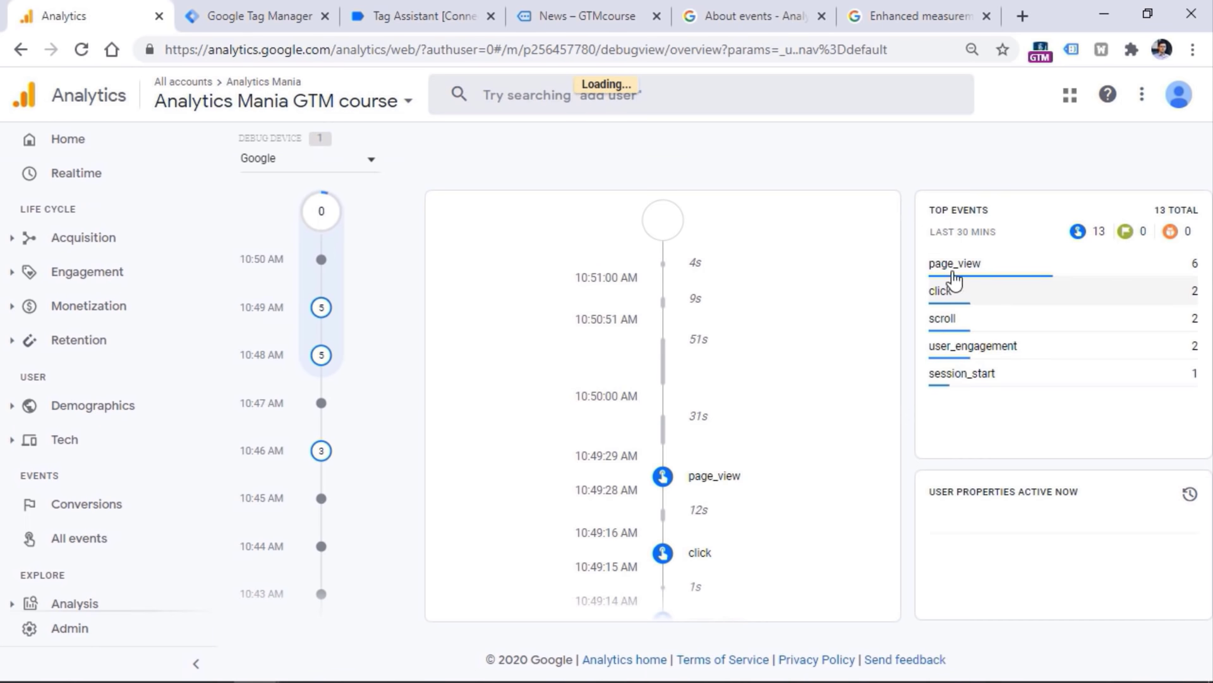
Look through the DebugView event timeline and open the most recent click event's parameters.
scroll(701, 499, down, 5)
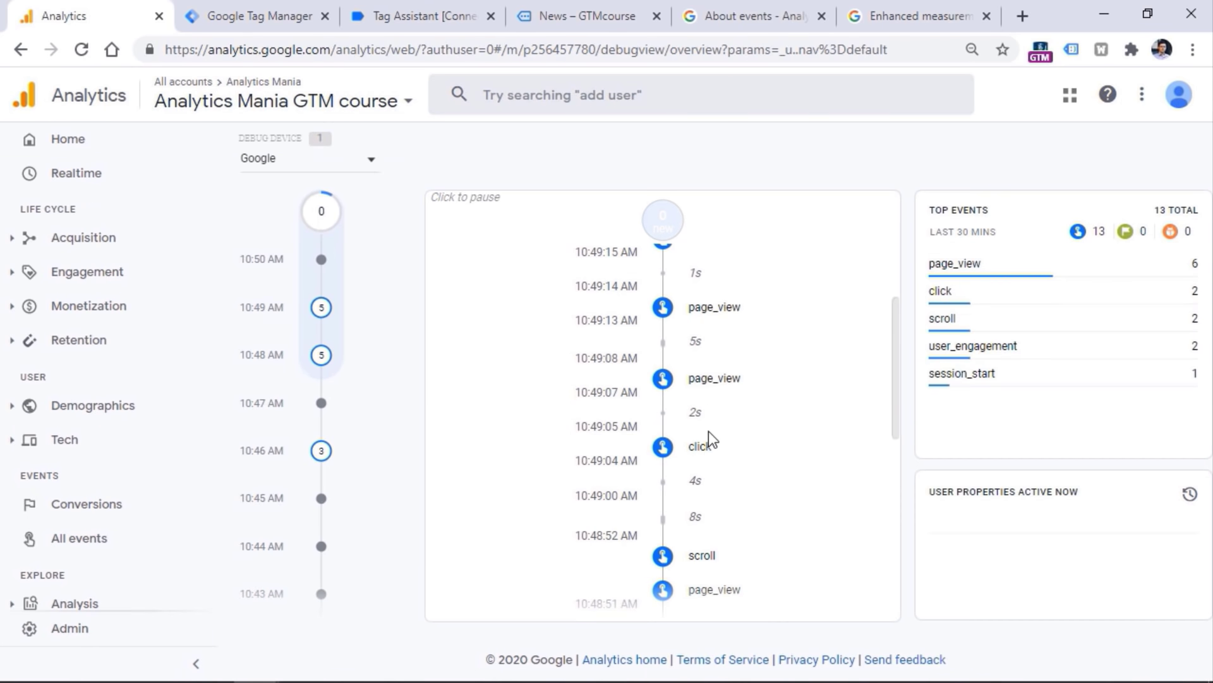
scroll(719, 430, up, 5)
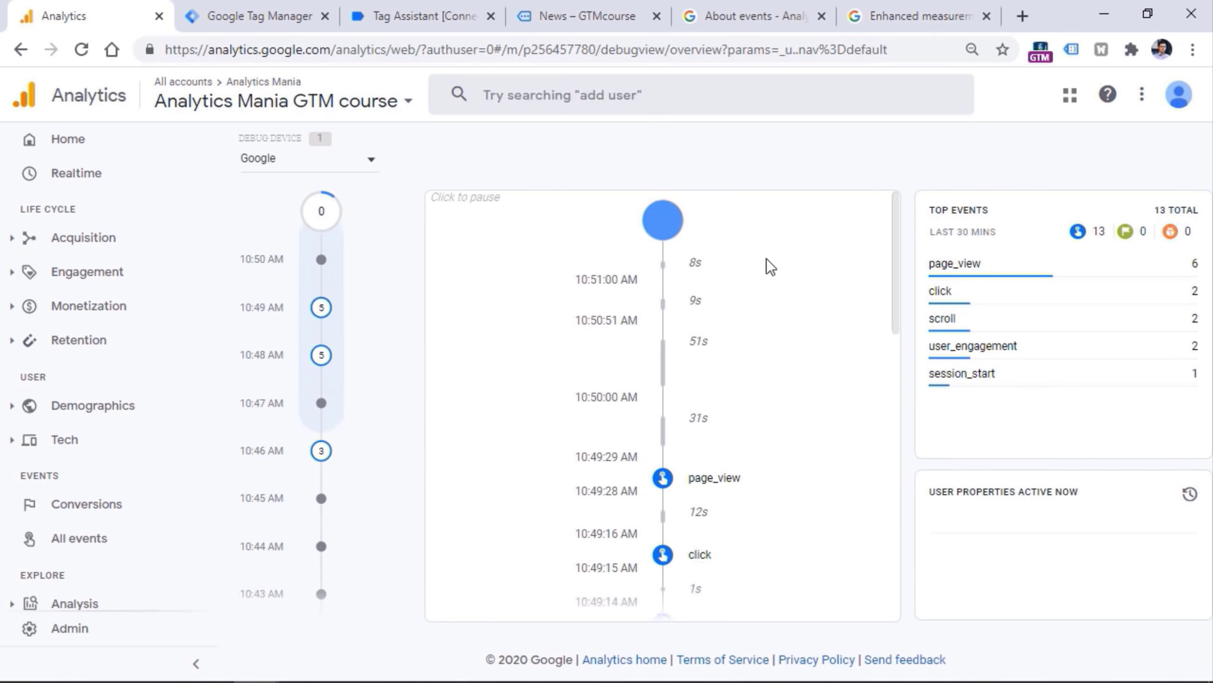
click(698, 560)
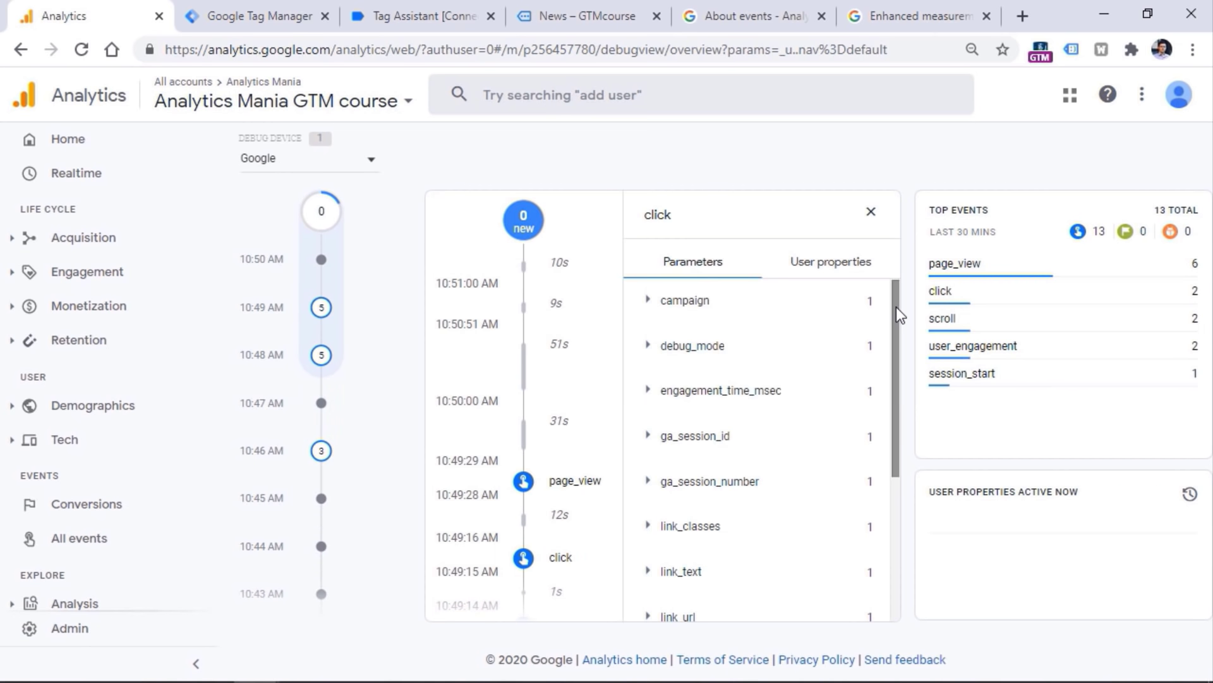
Check the values of the click event's link_classes, link_text and link_url parameters one after another.
scroll(895, 316, down, 2)
scroll(894, 321, down, 2)
click(648, 364)
click(648, 365)
click(650, 410)
click(650, 410)
click(649, 455)
drag(688, 489, 866, 483)
click(866, 484)
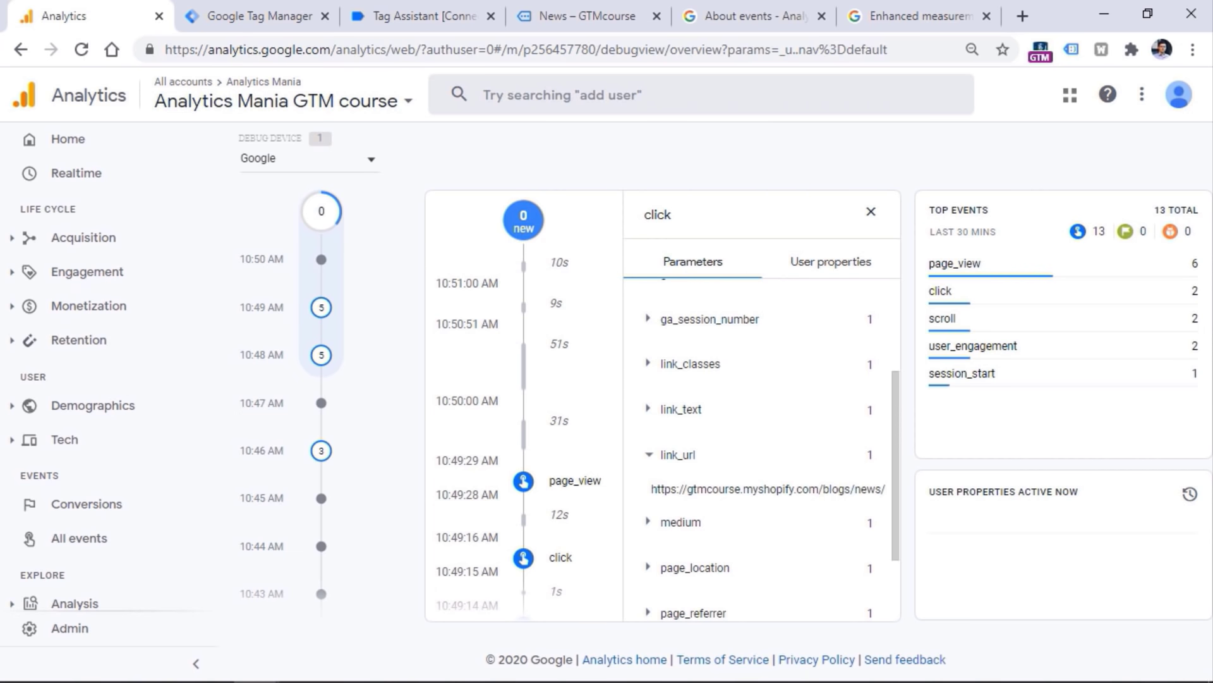
Switch to the Tags list in Google Tag Manager.
key(ctrl+Tab)
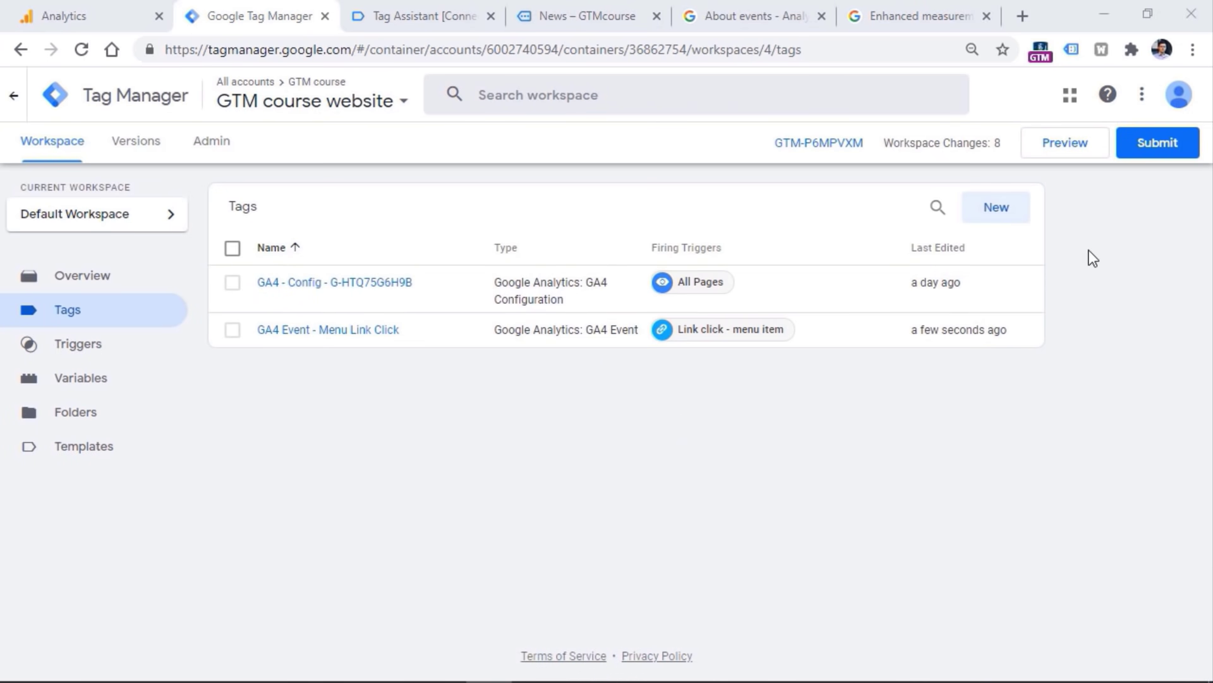